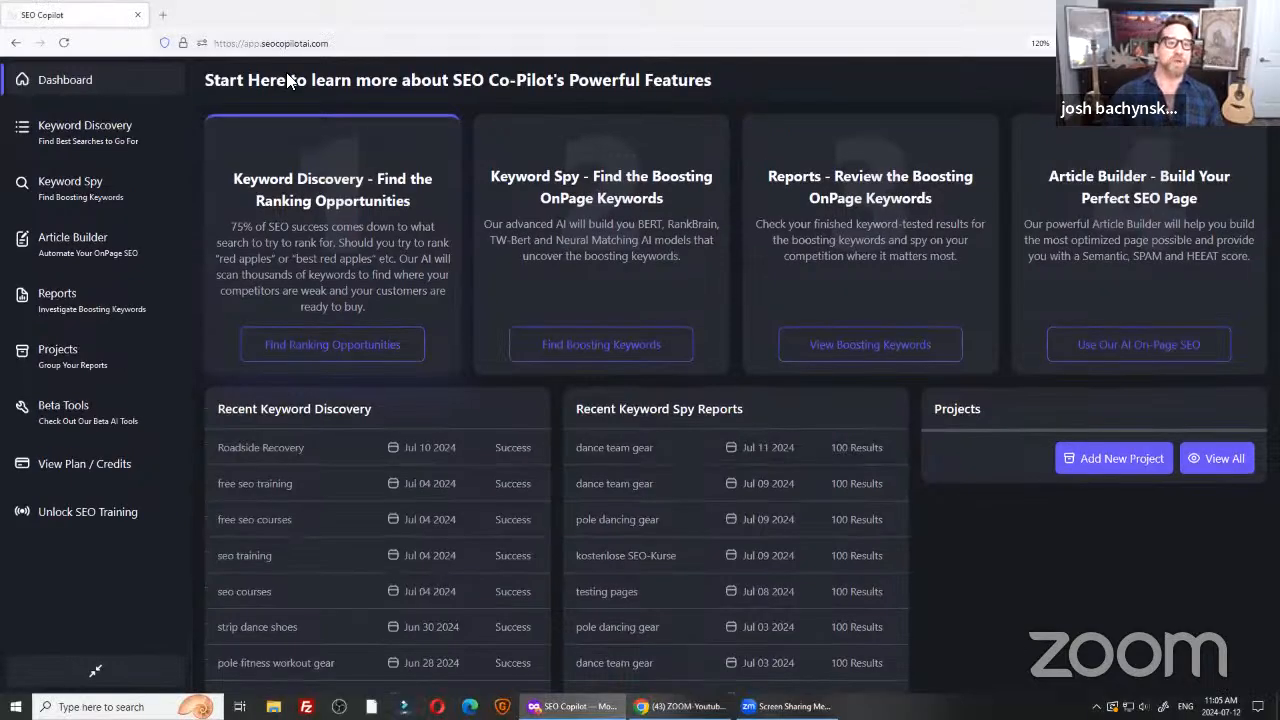
{"action": "double_click", "coordinate": [292, 43]}
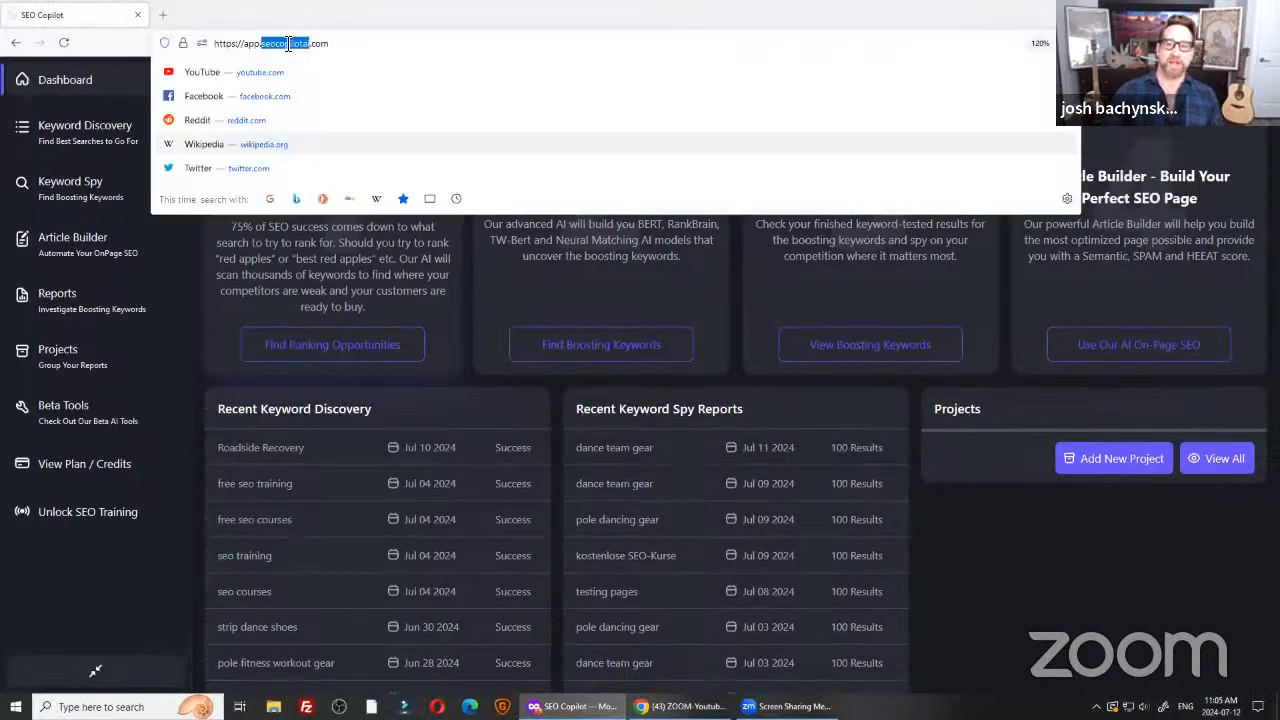
{"action": "left_click", "coordinate": [1121, 570]}
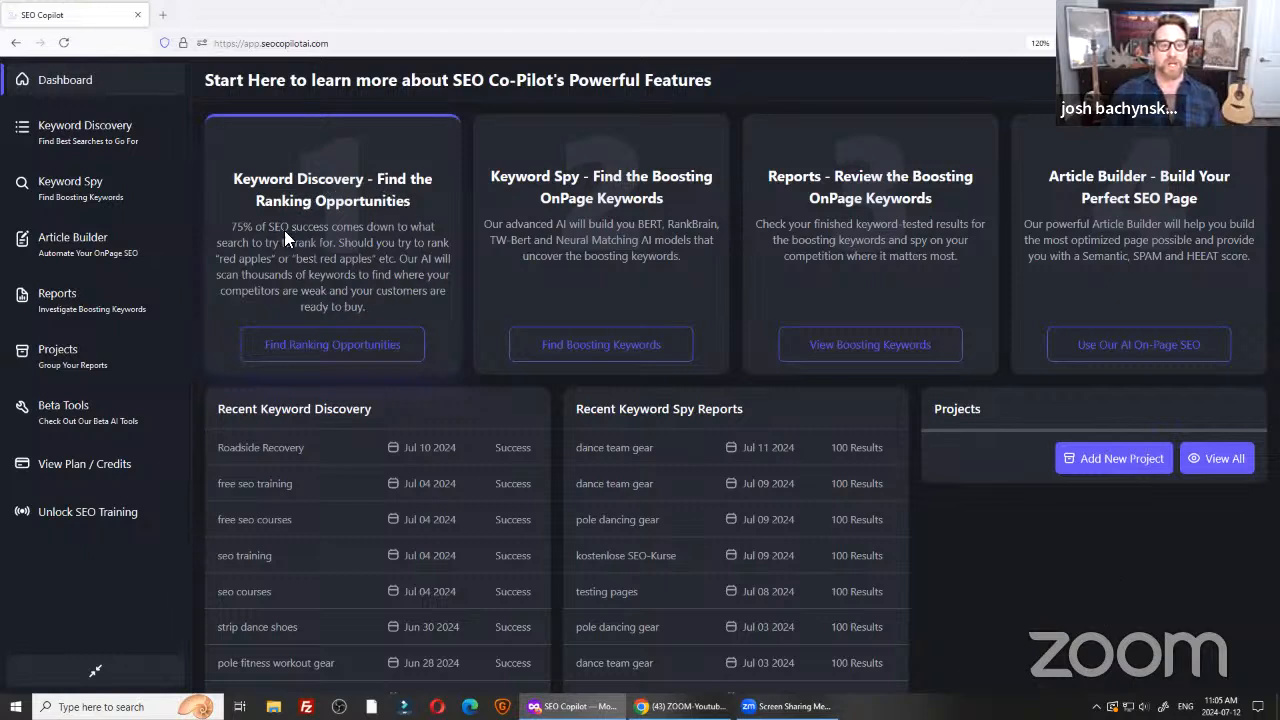
Open Keyword Discovery and bring the list of earlier results with their average difficulty ratings into view.
{"action": "left_click", "coordinate": [108, 140]}
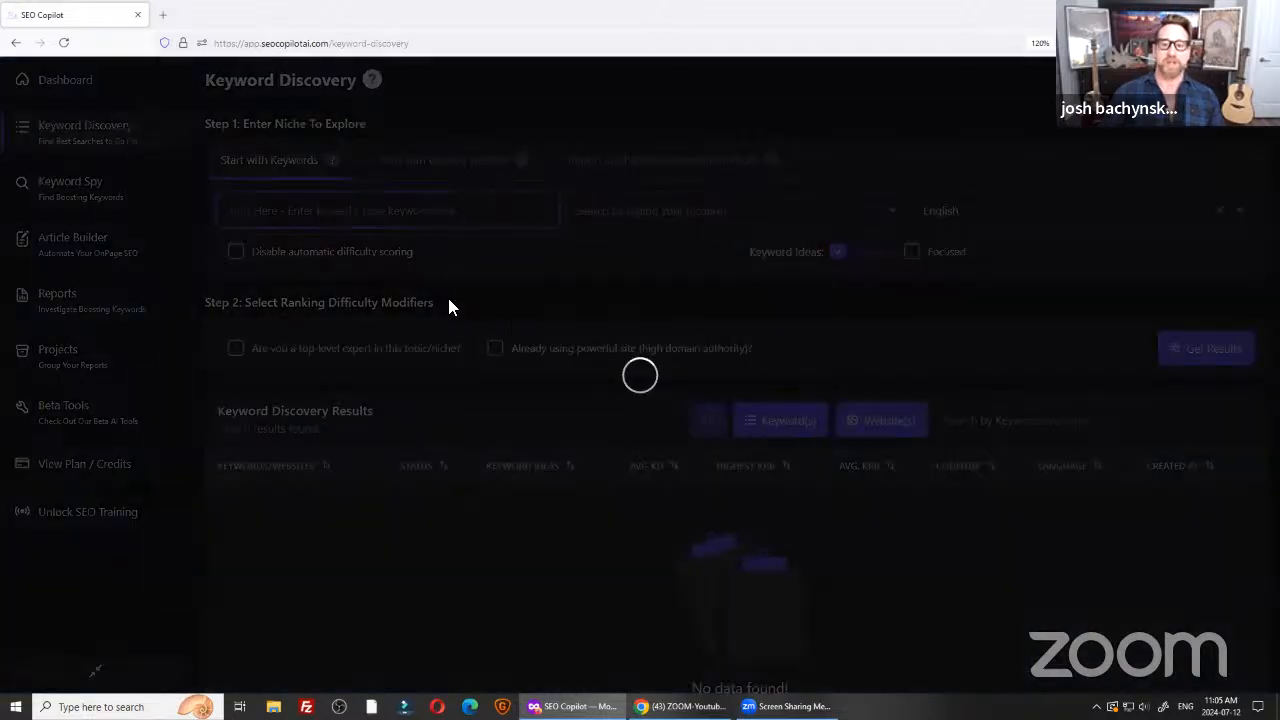
{"action": "scroll", "coordinate": [1114, 400], "scroll_direction": "down", "scroll_amount": 3}
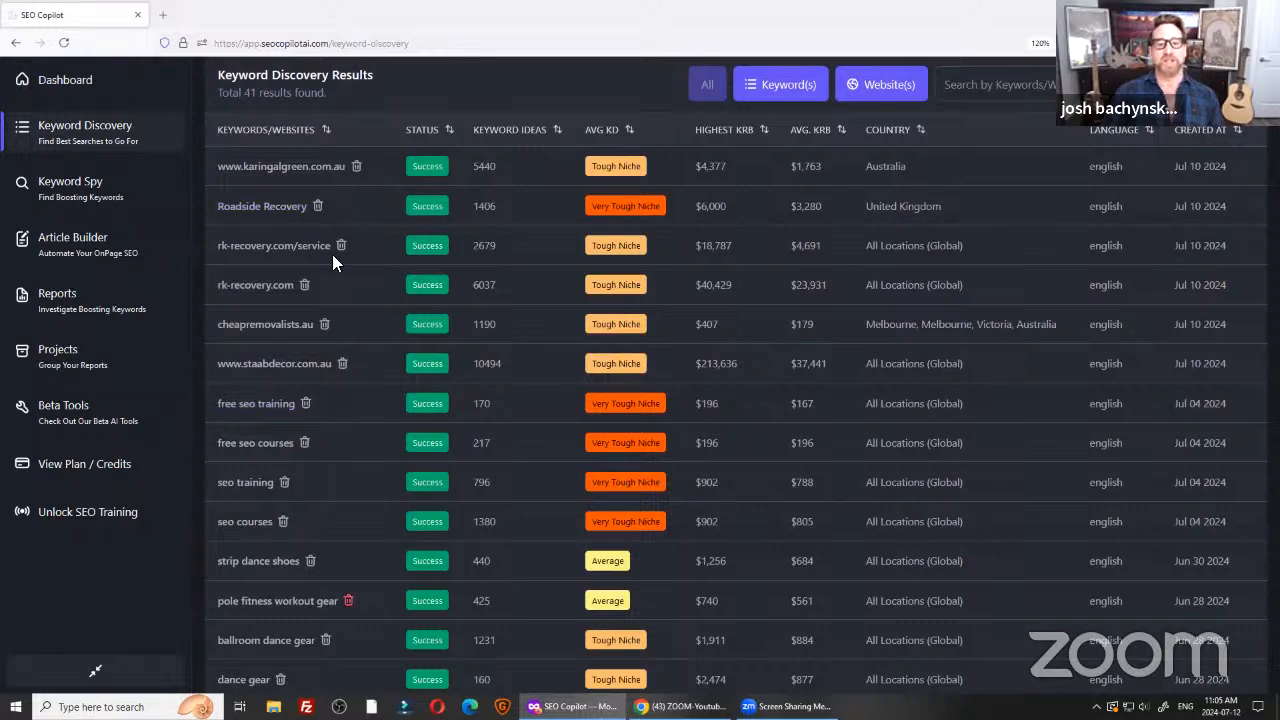
{"action": "scroll", "coordinate": [700, 446], "scroll_direction": "up", "scroll_amount": 1}
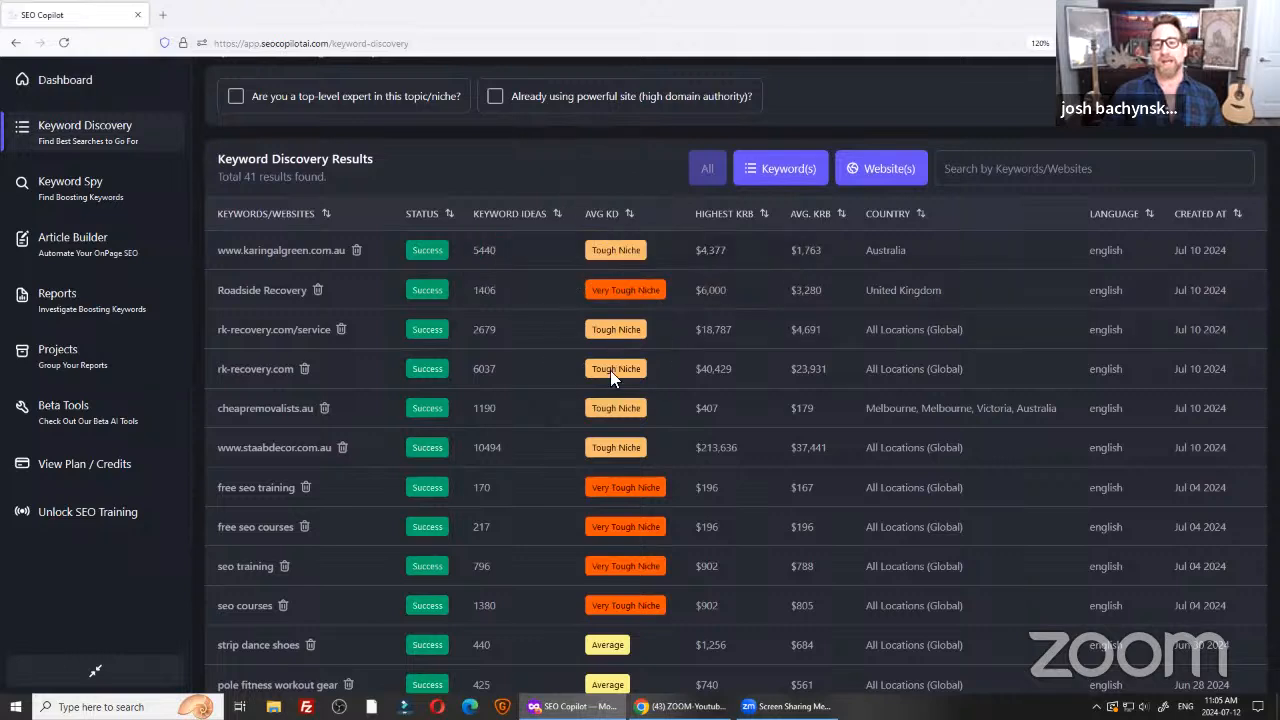
{"action": "mouse_move", "coordinate": [612, 378]}
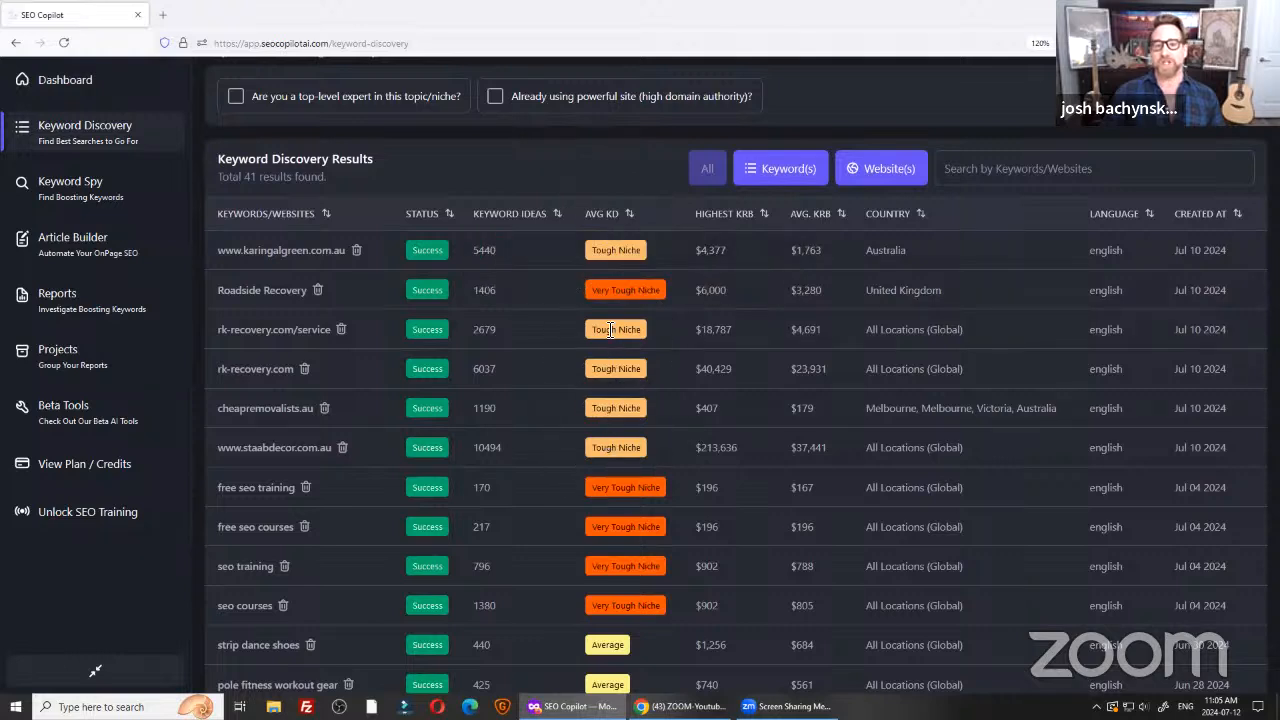
{"action": "mouse_move", "coordinate": [620, 293]}
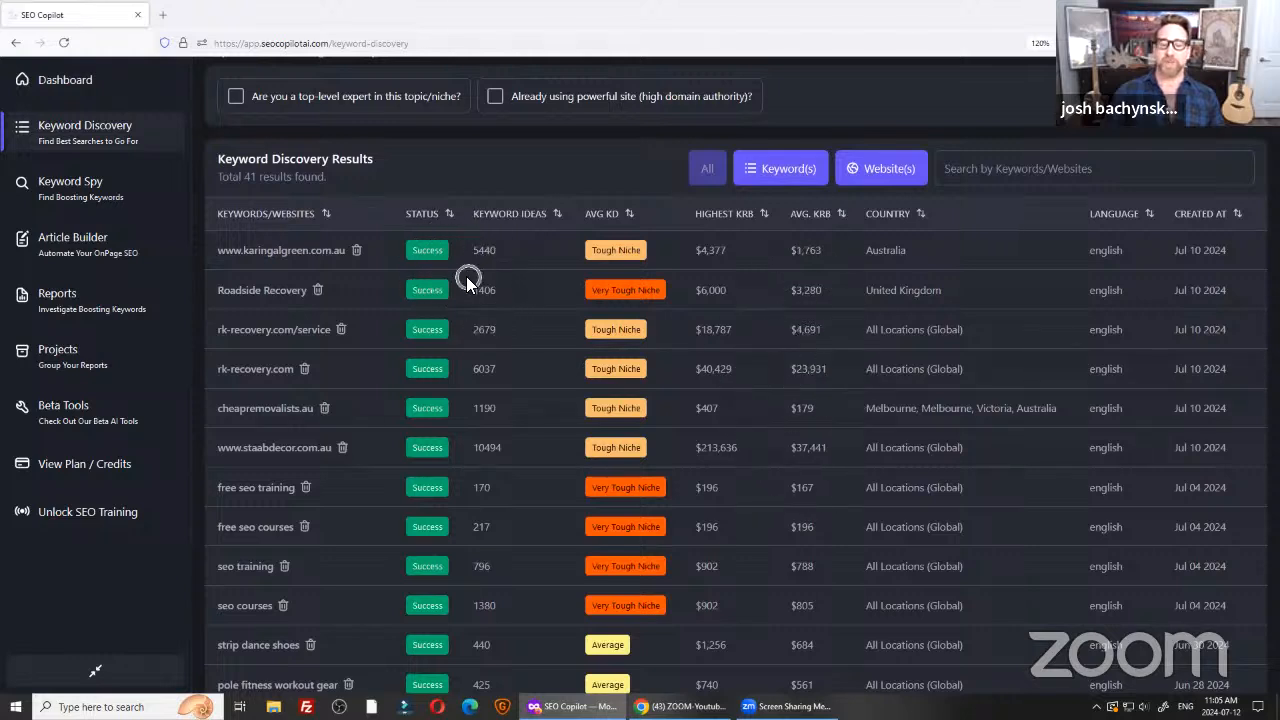
Examine the average difficulty, average KRB and country columns across the Keyword Discovery results.
{"action": "left_click", "coordinate": [780, 413]}
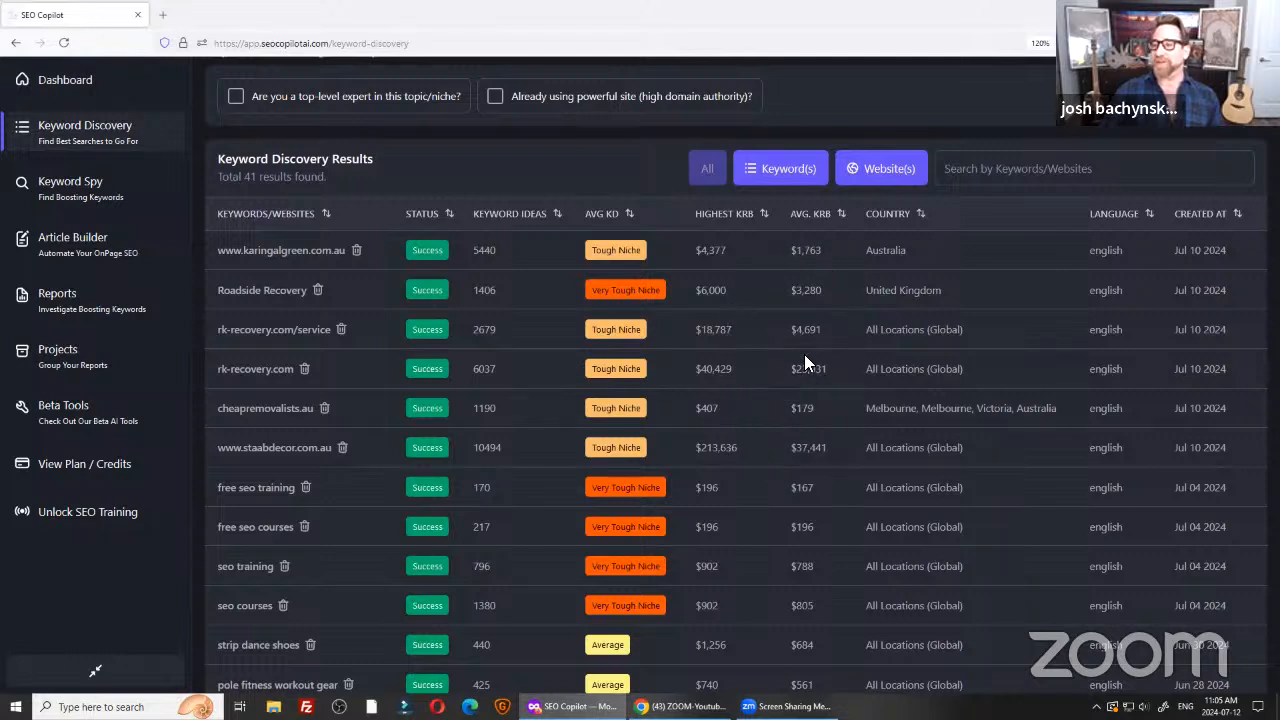
{"action": "left_click", "coordinate": [800, 370]}
{"action": "left_click", "coordinate": [800, 370]}
{"action": "left_click", "coordinate": [800, 370]}
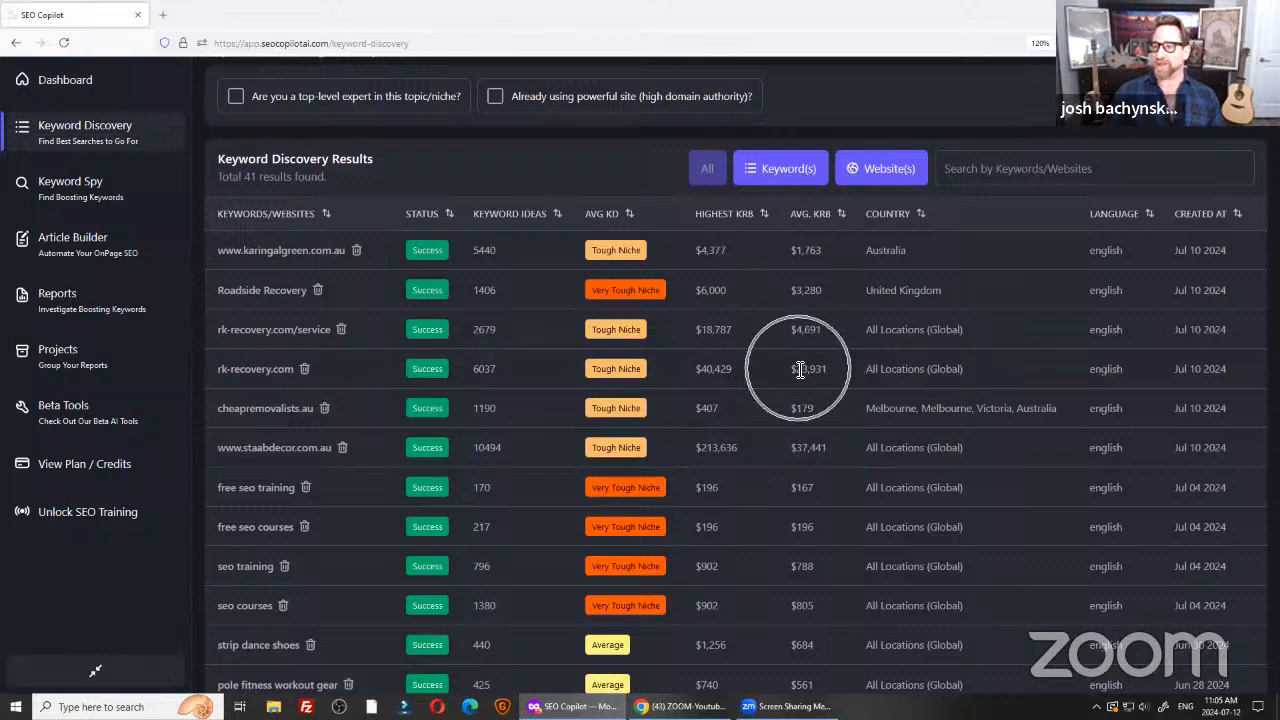
{"action": "left_click", "coordinate": [800, 370]}
{"action": "left_click", "coordinate": [812, 500]}
{"action": "left_click", "coordinate": [798, 577]}
{"action": "left_click", "coordinate": [805, 358]}
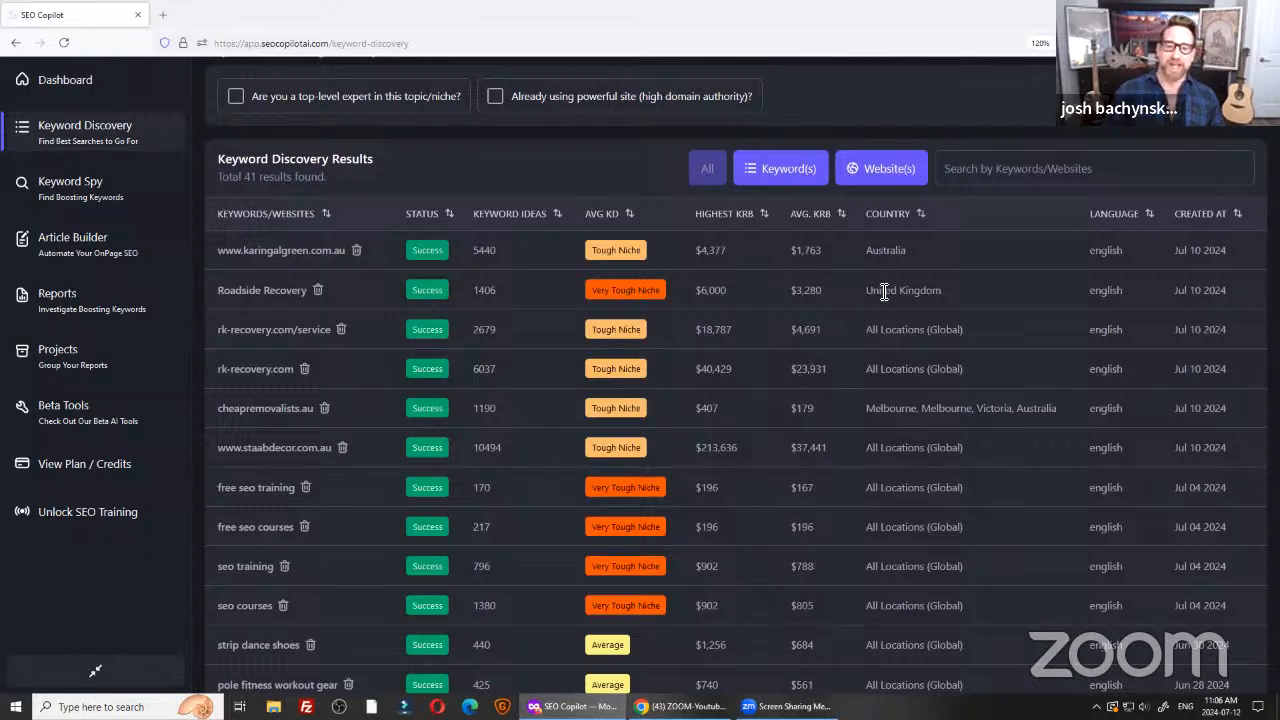
{"action": "left_click", "coordinate": [636, 548]}
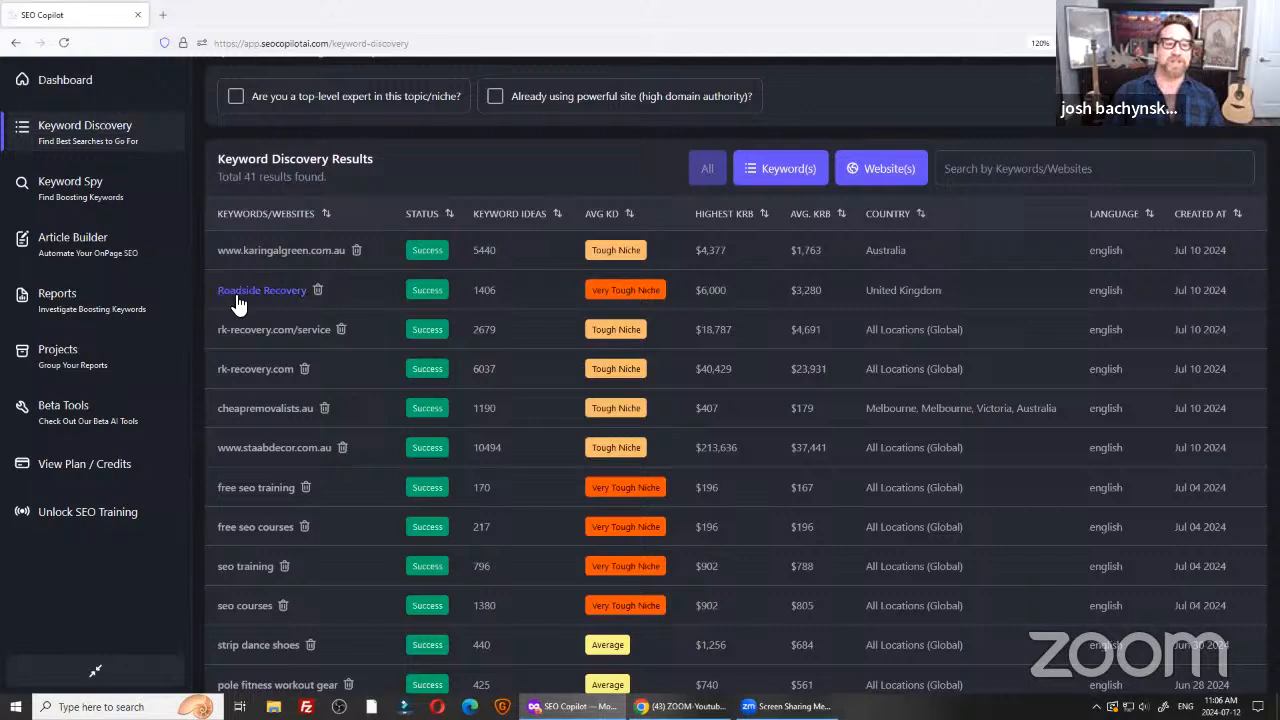
{"action": "left_click", "coordinate": [611, 297]}
{"action": "left_click", "coordinate": [924, 290]}
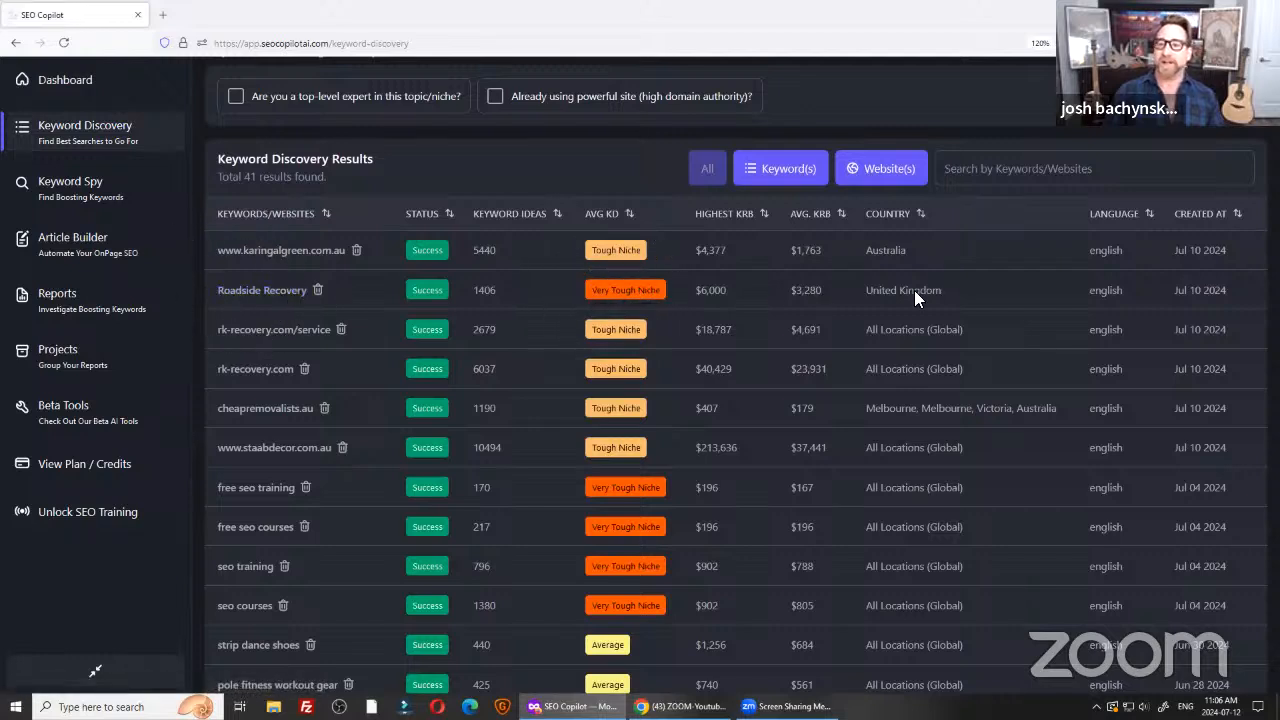
Open the Roadside Recovery report and check the keyword difficulty of "aa breakdown cover" among its keyword ideas.
{"action": "left_click", "coordinate": [262, 292]}
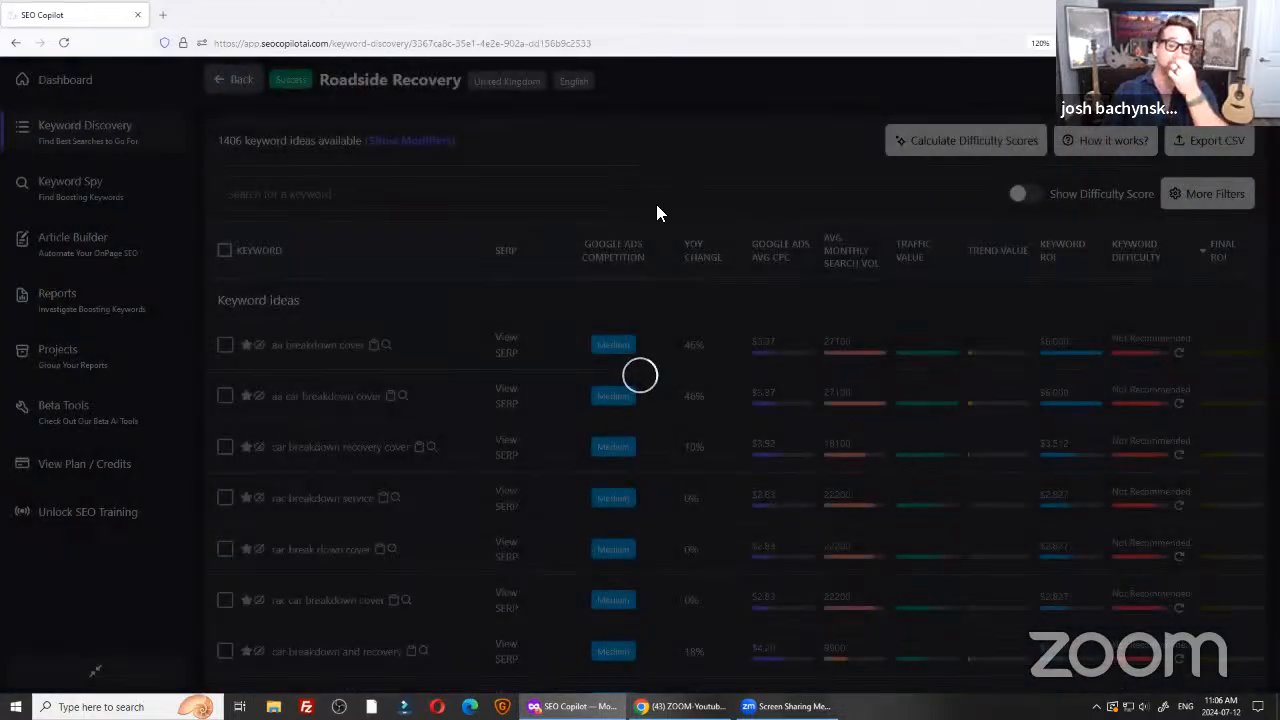
{"action": "scroll", "coordinate": [1200, 569], "scroll_direction": "down", "scroll_amount": 1}
{"action": "scroll", "coordinate": [1198, 568], "scroll_direction": "up", "scroll_amount": 1}
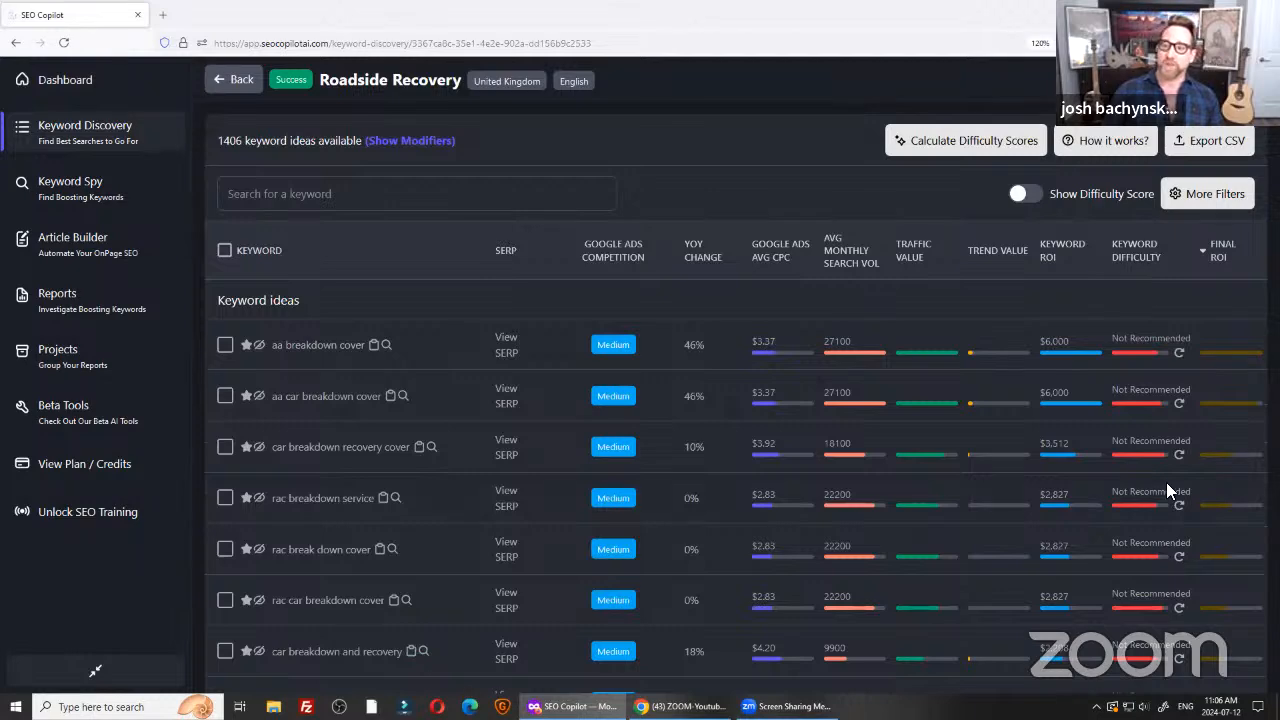
{"action": "scroll", "coordinate": [1166, 482], "scroll_direction": "down", "scroll_amount": 1}
{"action": "scroll", "coordinate": [1166, 482], "scroll_direction": "up", "scroll_amount": 1}
{"action": "mouse_move", "coordinate": [1135, 357]}
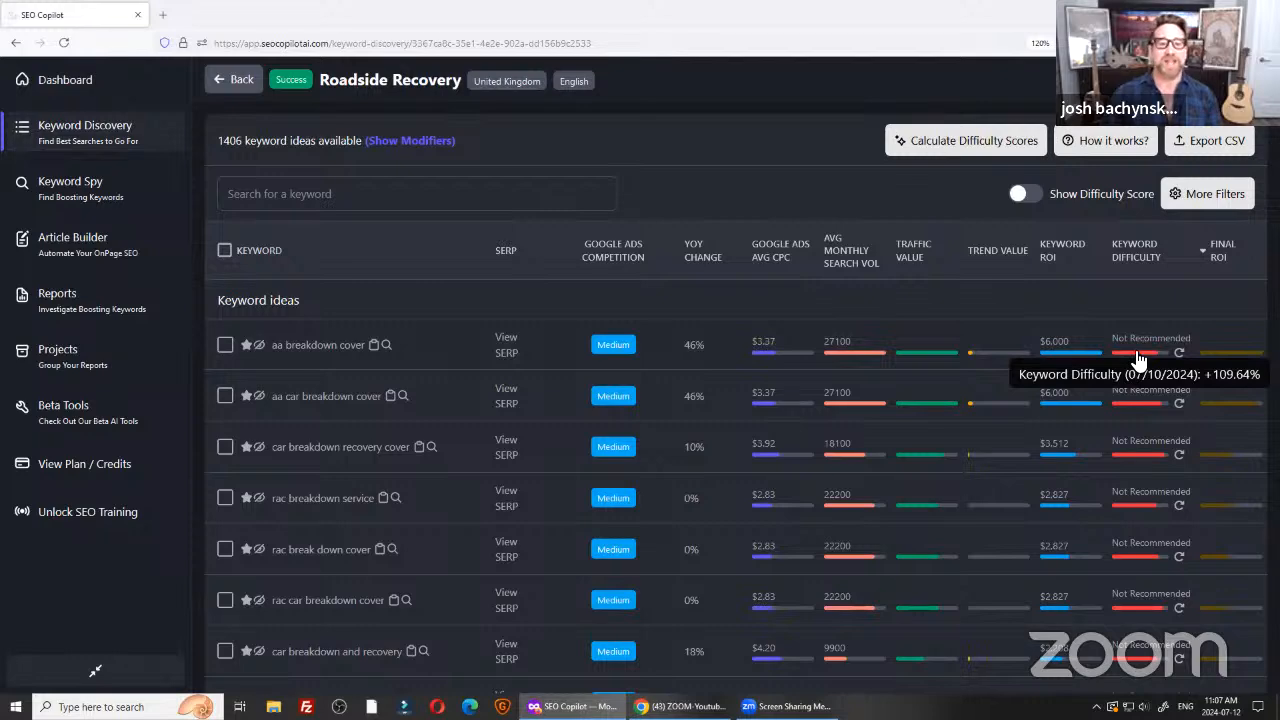
{"action": "scroll", "coordinate": [1057, 371], "scroll_direction": "down", "scroll_amount": 3}
{"action": "scroll", "coordinate": [1126, 450], "scroll_direction": "up", "scroll_amount": 2}
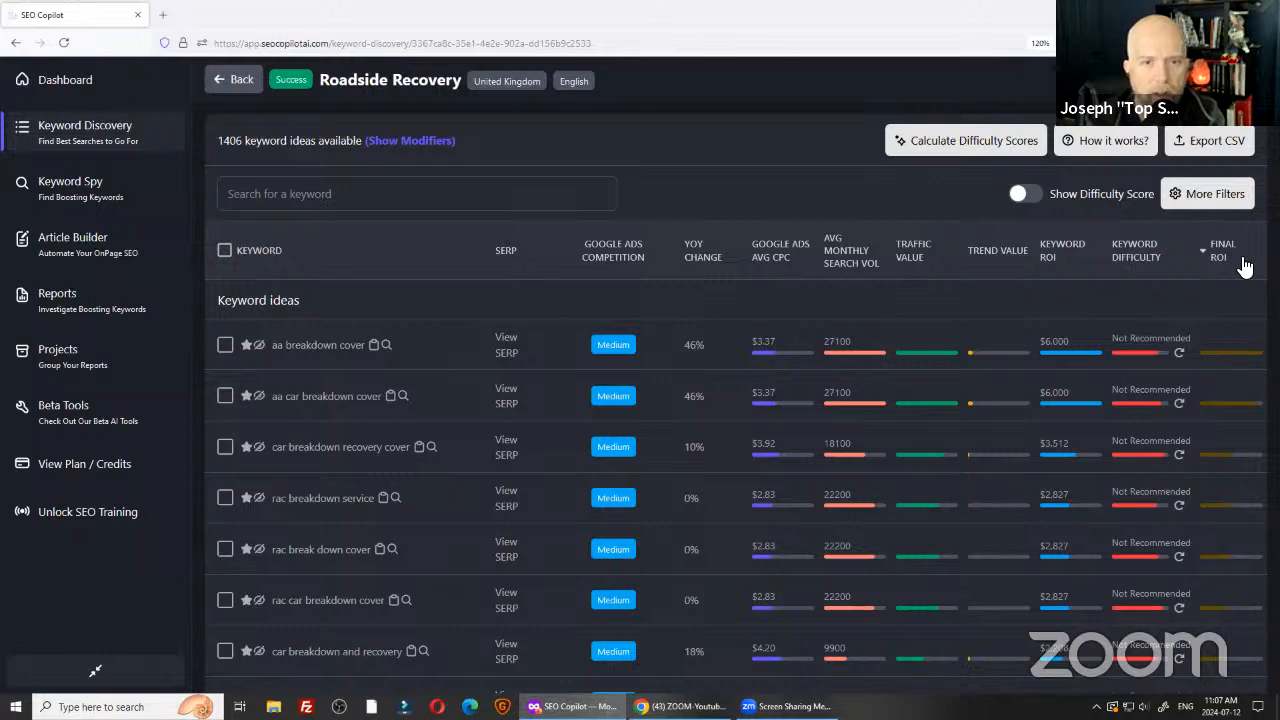
Return to Keyword Discovery and enable both ranking difficulty modifiers: top-level expert in the niche and already using a powerful site.
{"action": "left_click", "coordinate": [244, 88]}
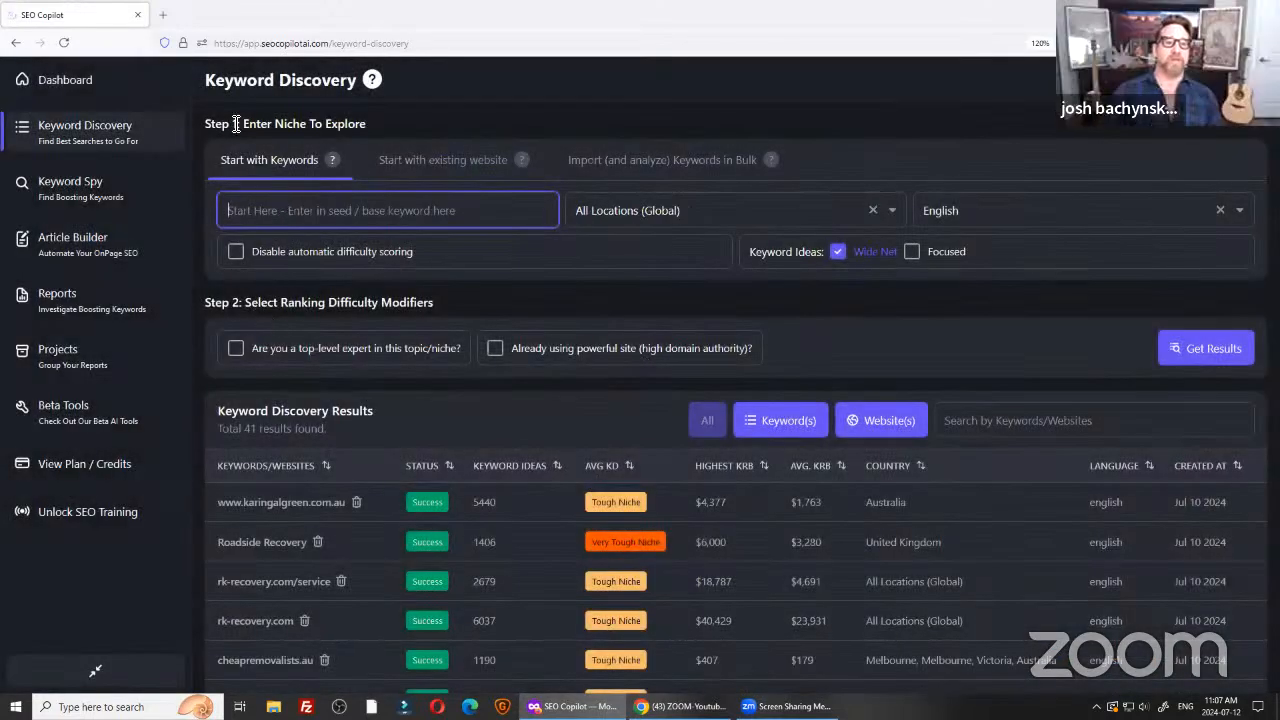
{"action": "key", "text": "ctrl"}
{"action": "key", "text": "ctrl"}
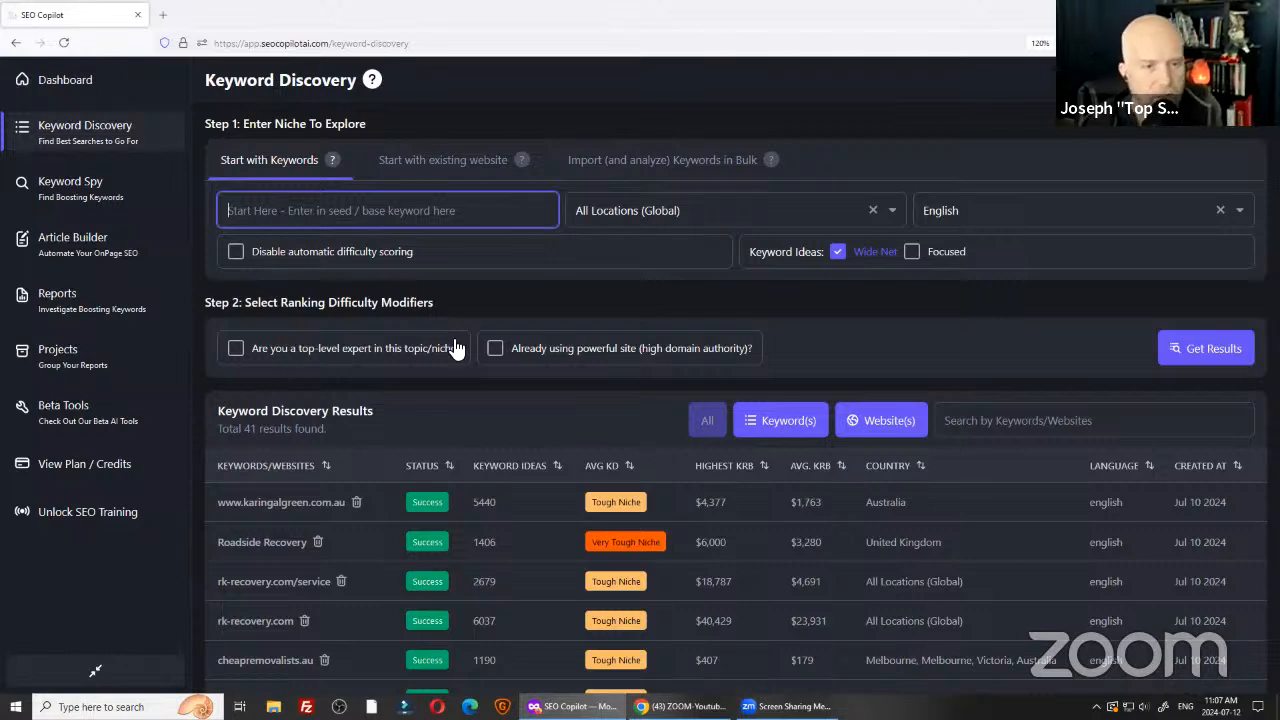
{"action": "left_click", "coordinate": [244, 349]}
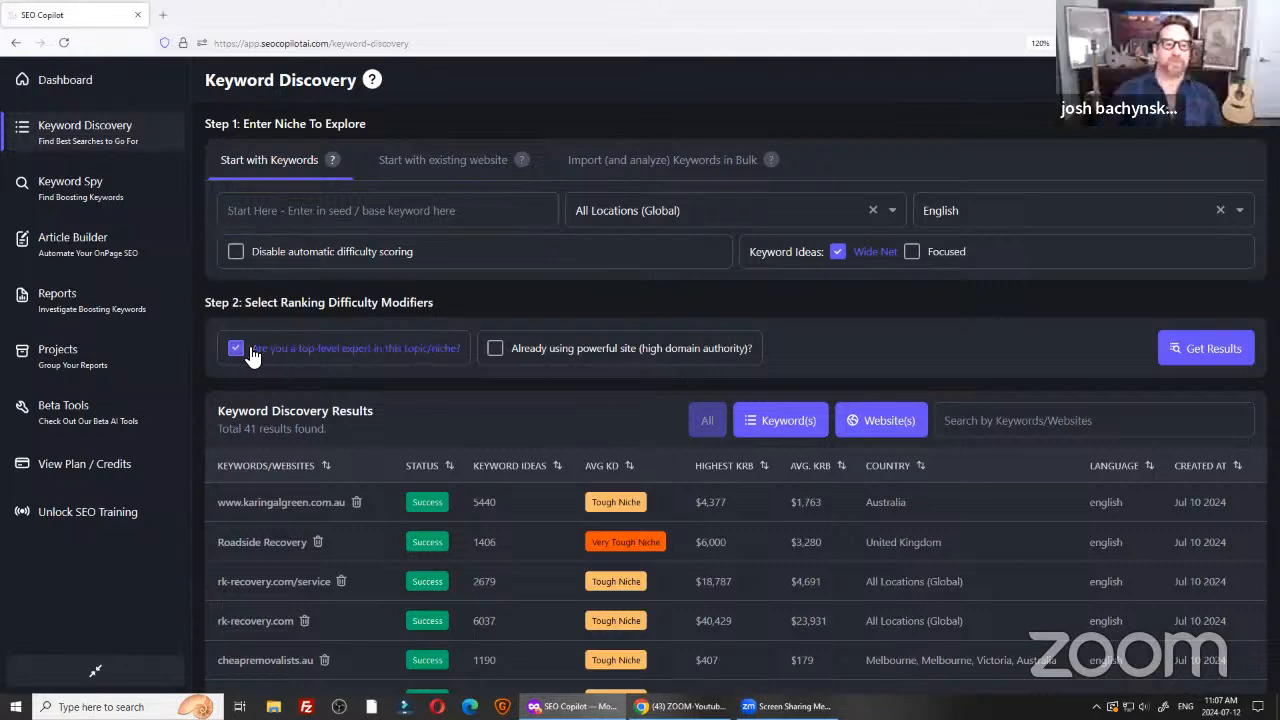
{"action": "left_click", "coordinate": [492, 352]}
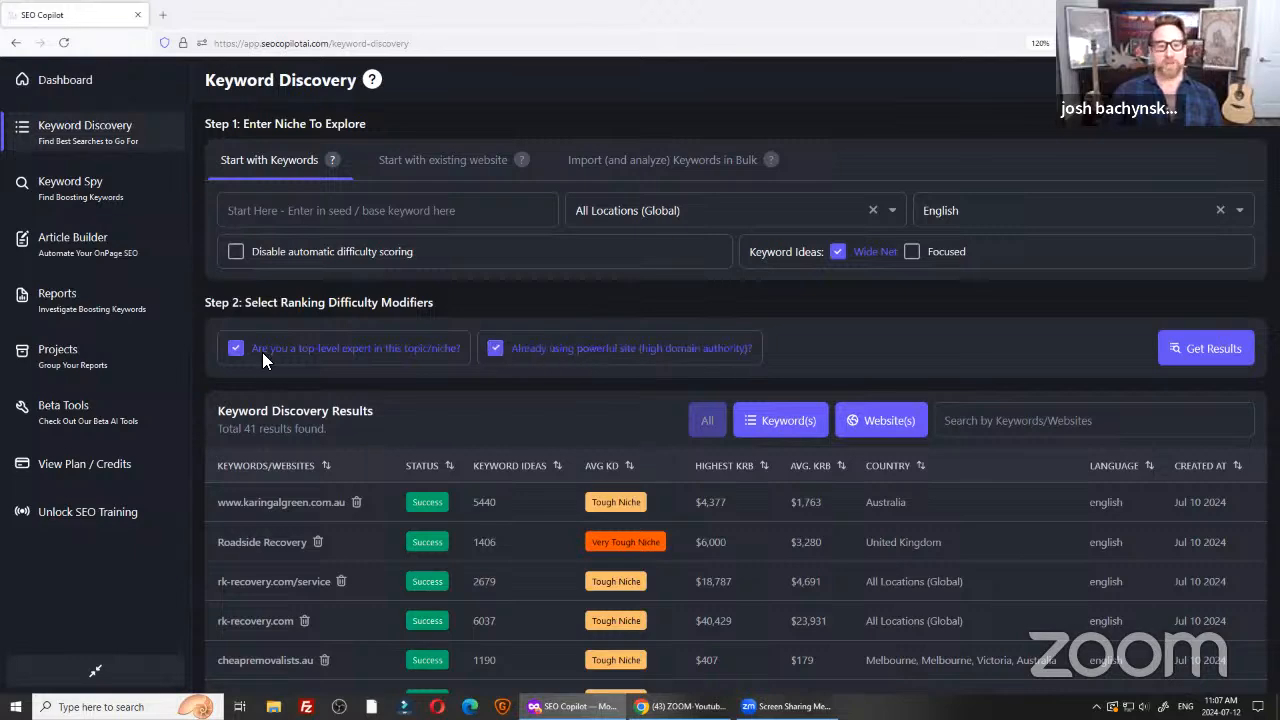
Reopen the Roadside Recovery report and sort its keyword ideas by keyword difficulty, easiest first.
{"action": "left_click", "coordinate": [277, 550]}
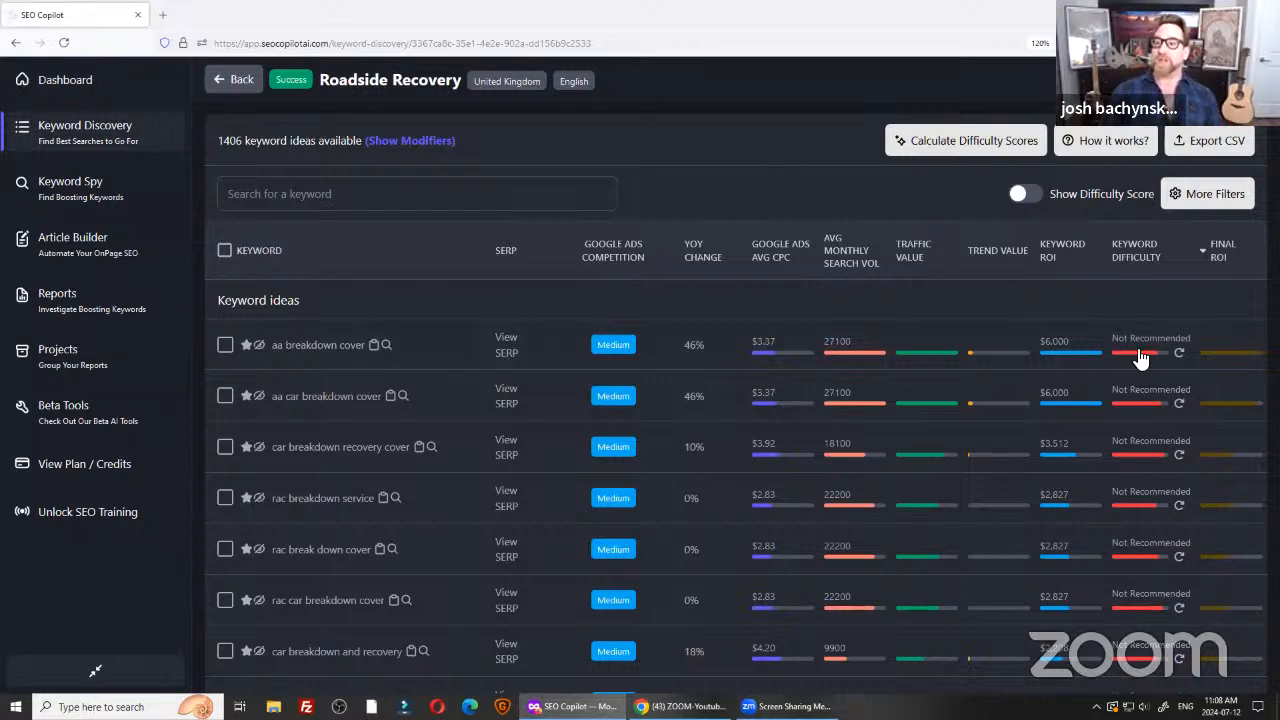
{"action": "mouse_move", "coordinate": [1145, 358]}
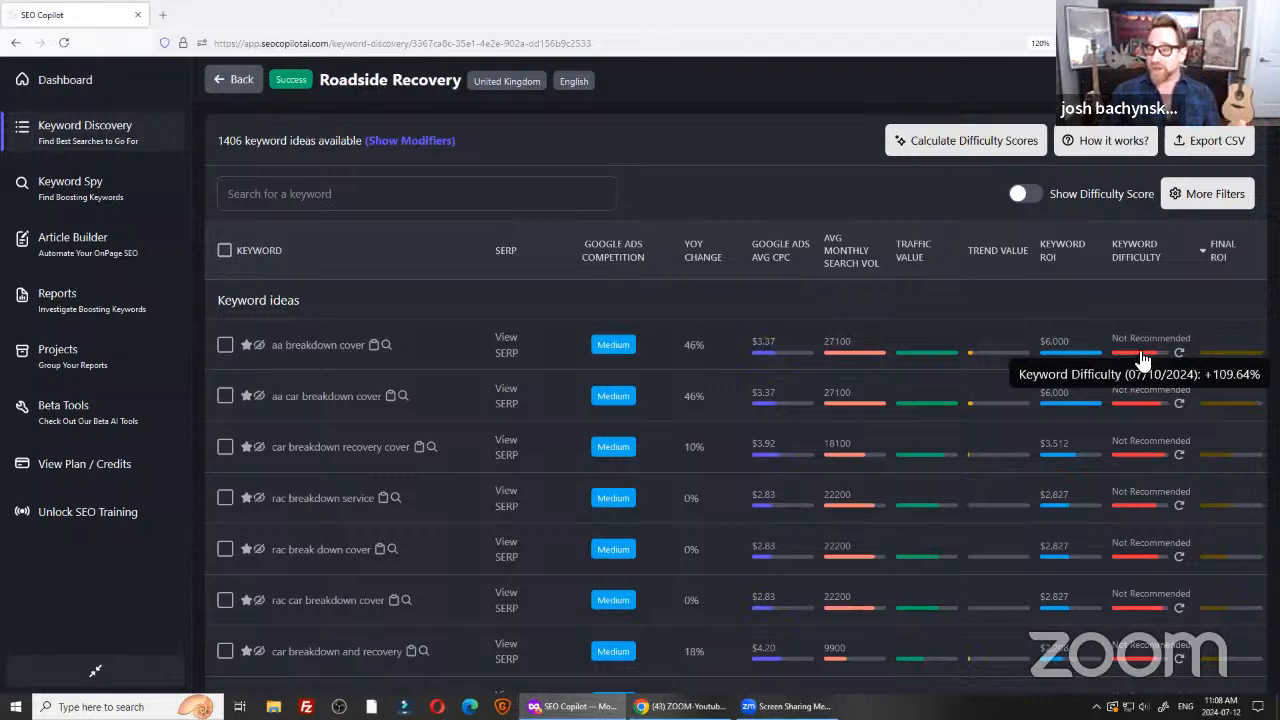
{"action": "left_click", "coordinate": [1148, 262]}
{"action": "left_click", "coordinate": [1146, 260]}
Find the "emergency road service" keyword in the sorted list and open its detailed difficulty results.
{"action": "scroll", "coordinate": [1133, 613], "scroll_direction": "down", "scroll_amount": 1}
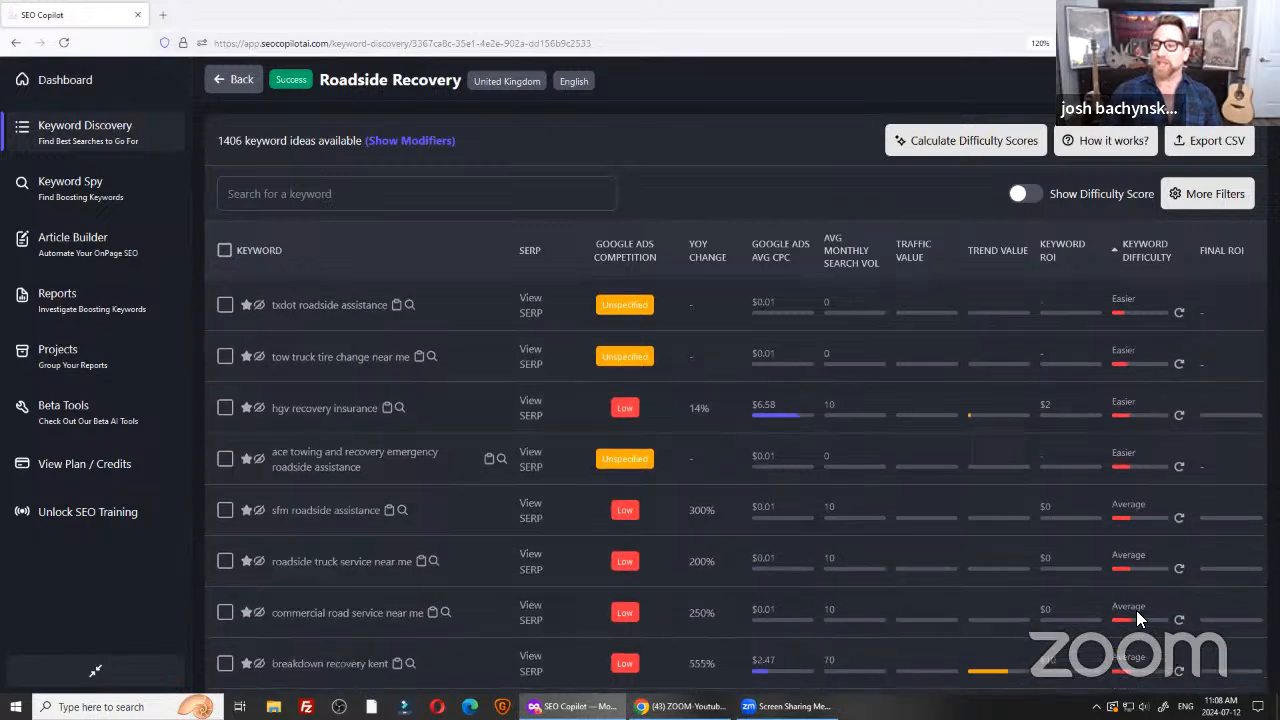
{"action": "scroll", "coordinate": [1110, 560], "scroll_direction": "down", "scroll_amount": 2}
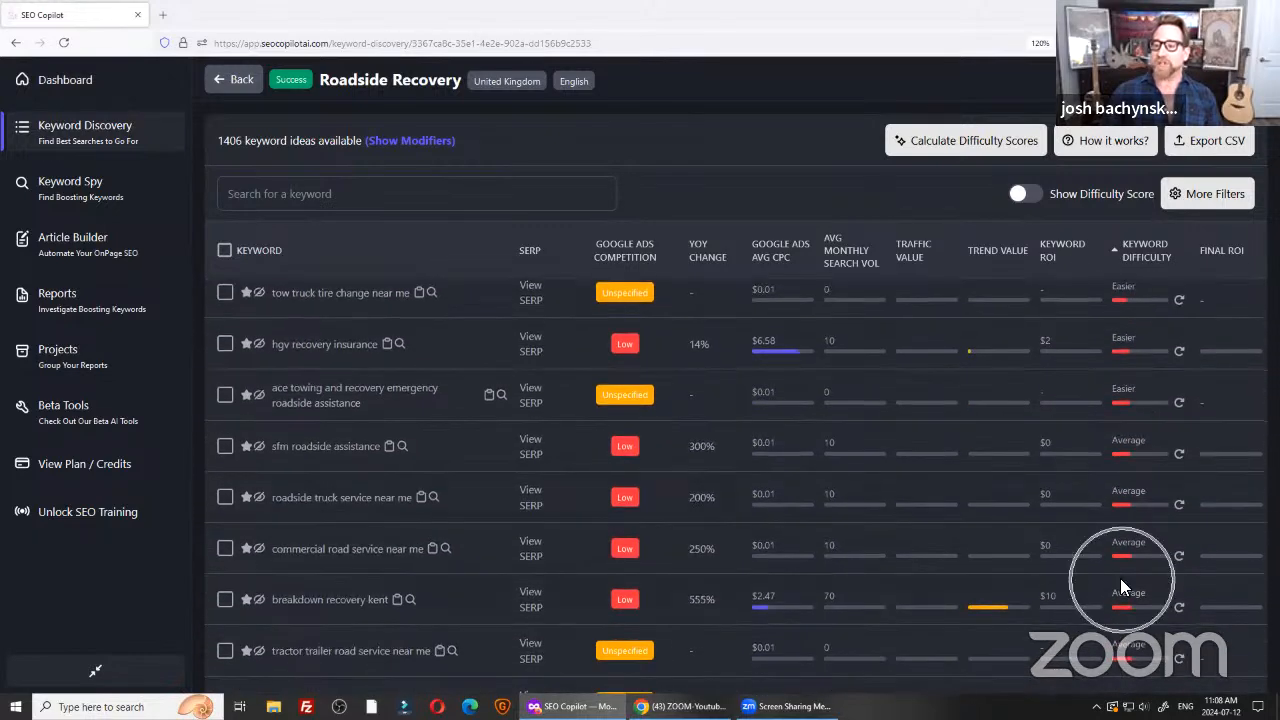
{"action": "scroll", "coordinate": [1143, 280], "scroll_direction": "down", "scroll_amount": 2}
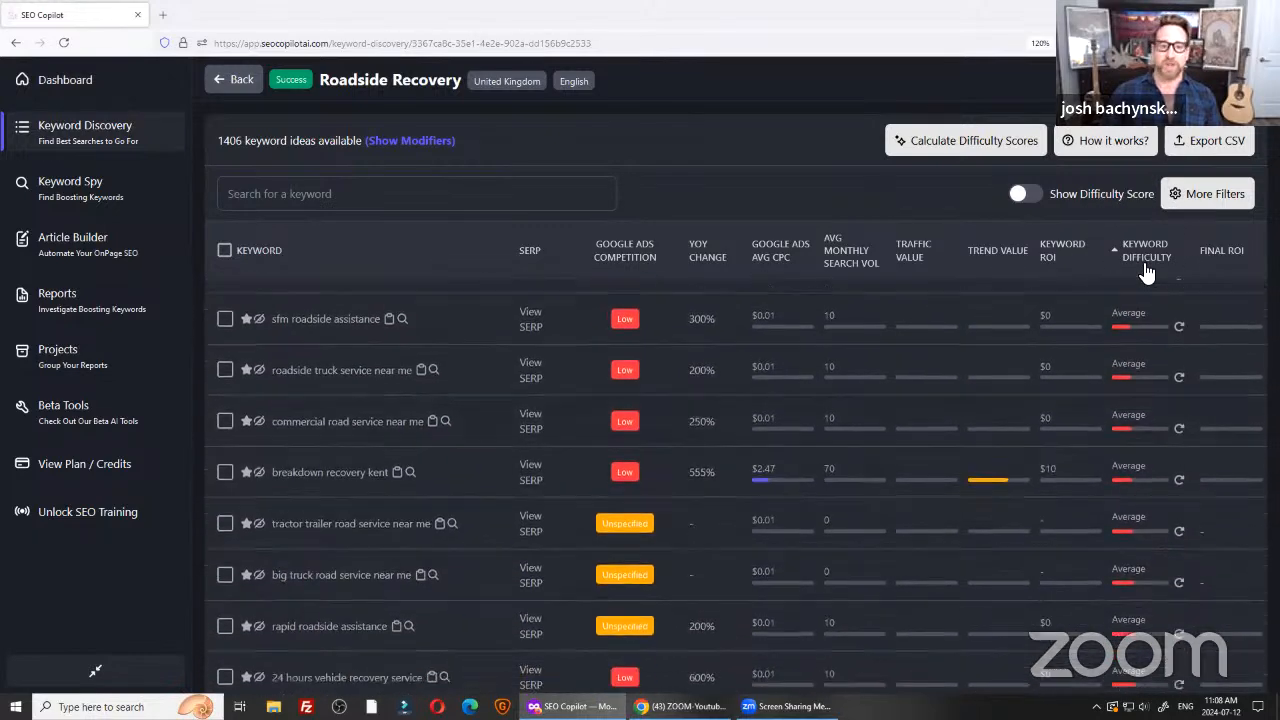
{"action": "scroll", "coordinate": [1152, 496], "scroll_direction": "down", "scroll_amount": 2}
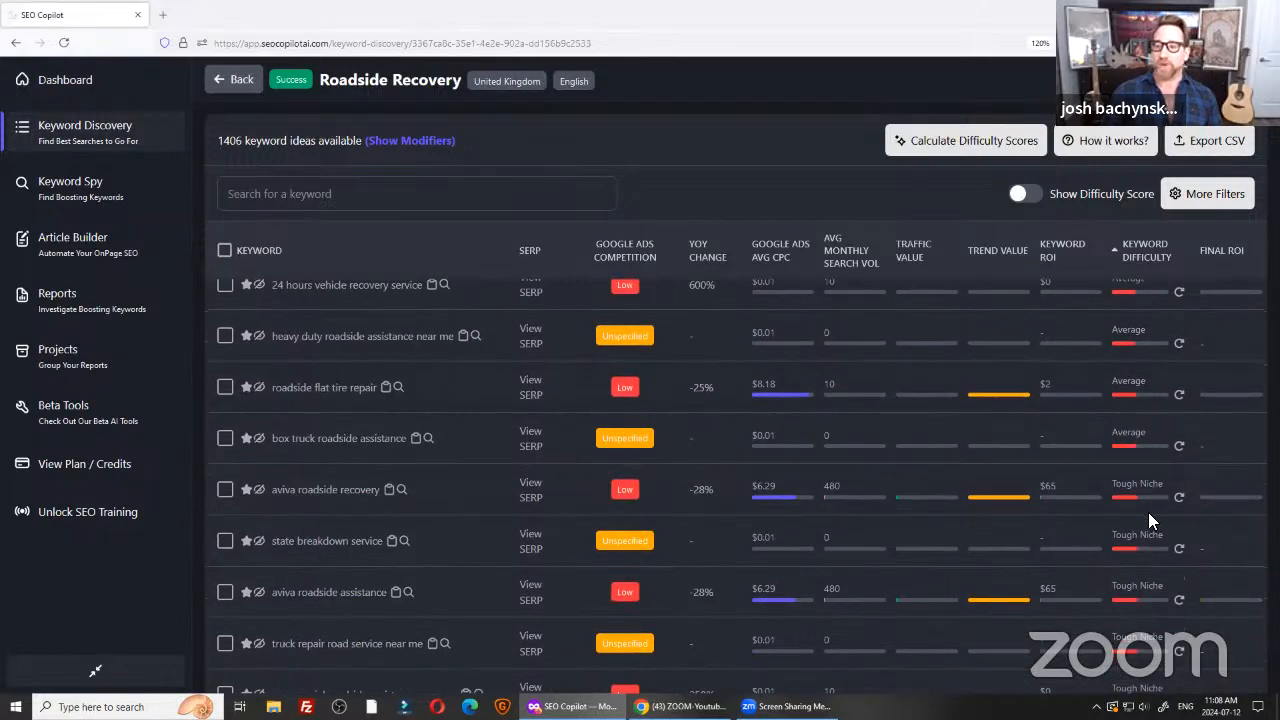
{"action": "scroll", "coordinate": [1072, 478], "scroll_direction": "down", "scroll_amount": 2}
{"action": "scroll", "coordinate": [1072, 478], "scroll_direction": "down", "scroll_amount": 3}
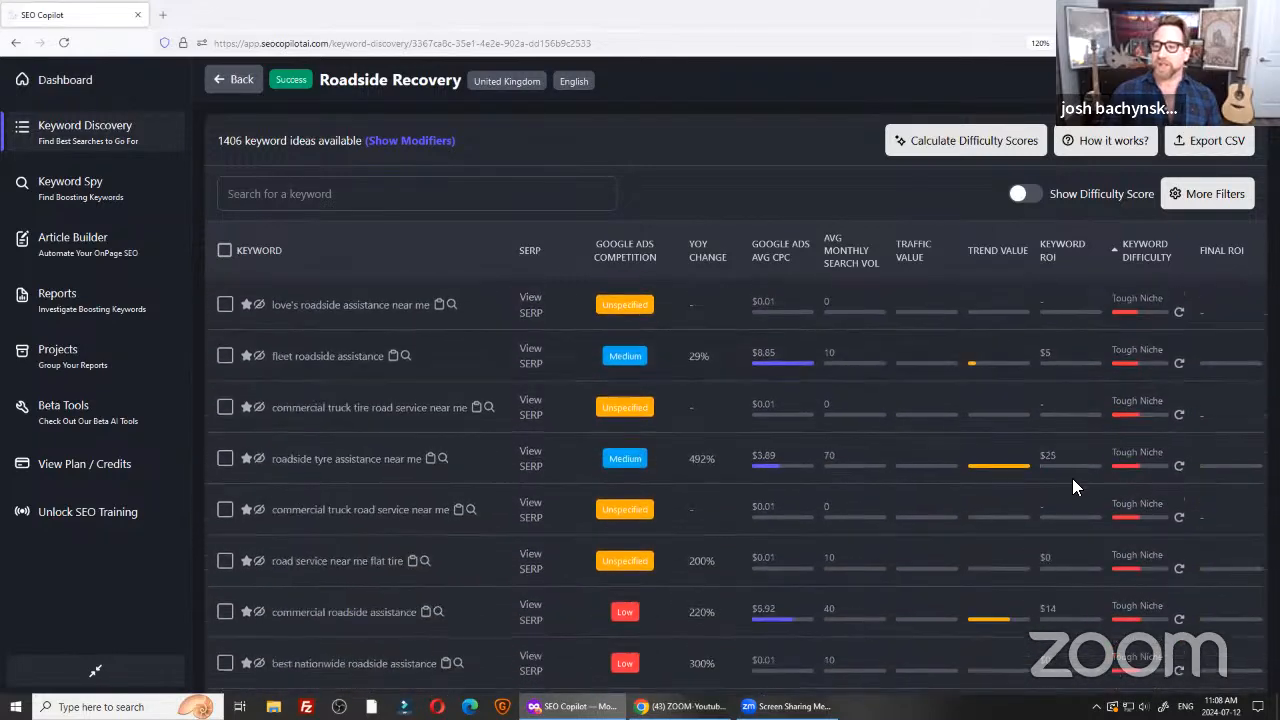
{"action": "scroll", "coordinate": [1072, 478], "scroll_direction": "down", "scroll_amount": 4}
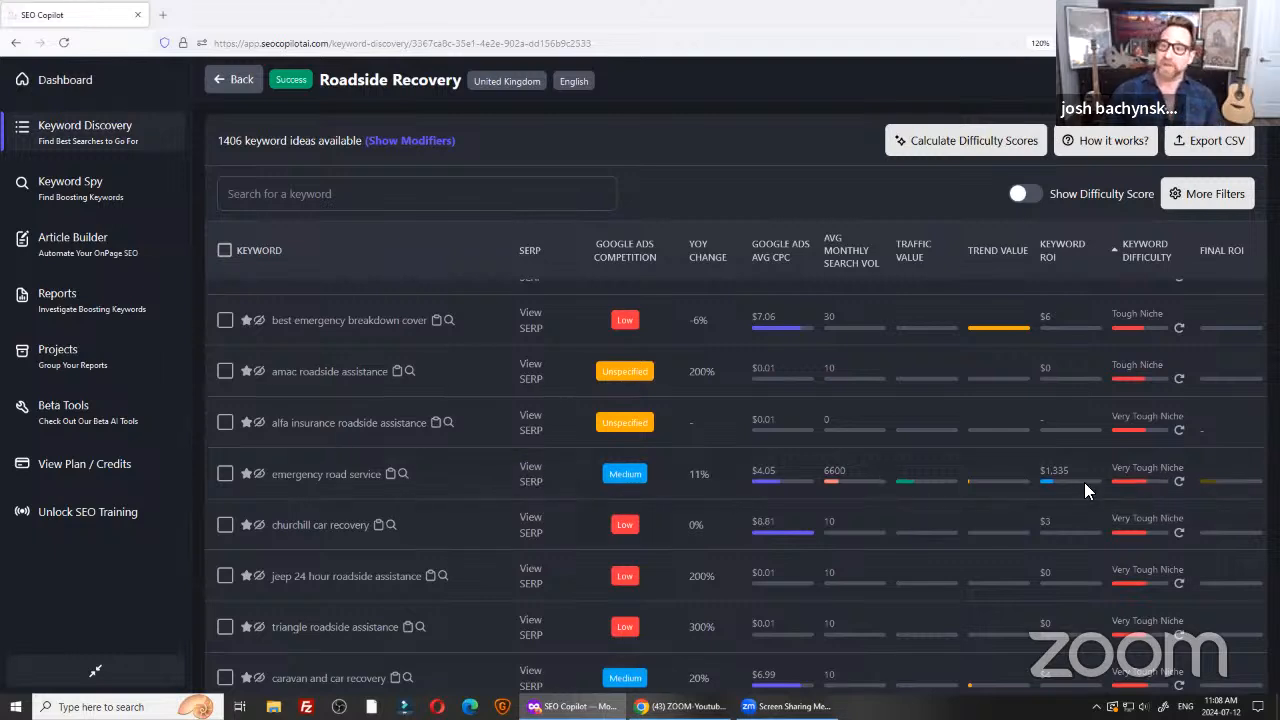
{"action": "mouse_move", "coordinate": [1132, 484]}
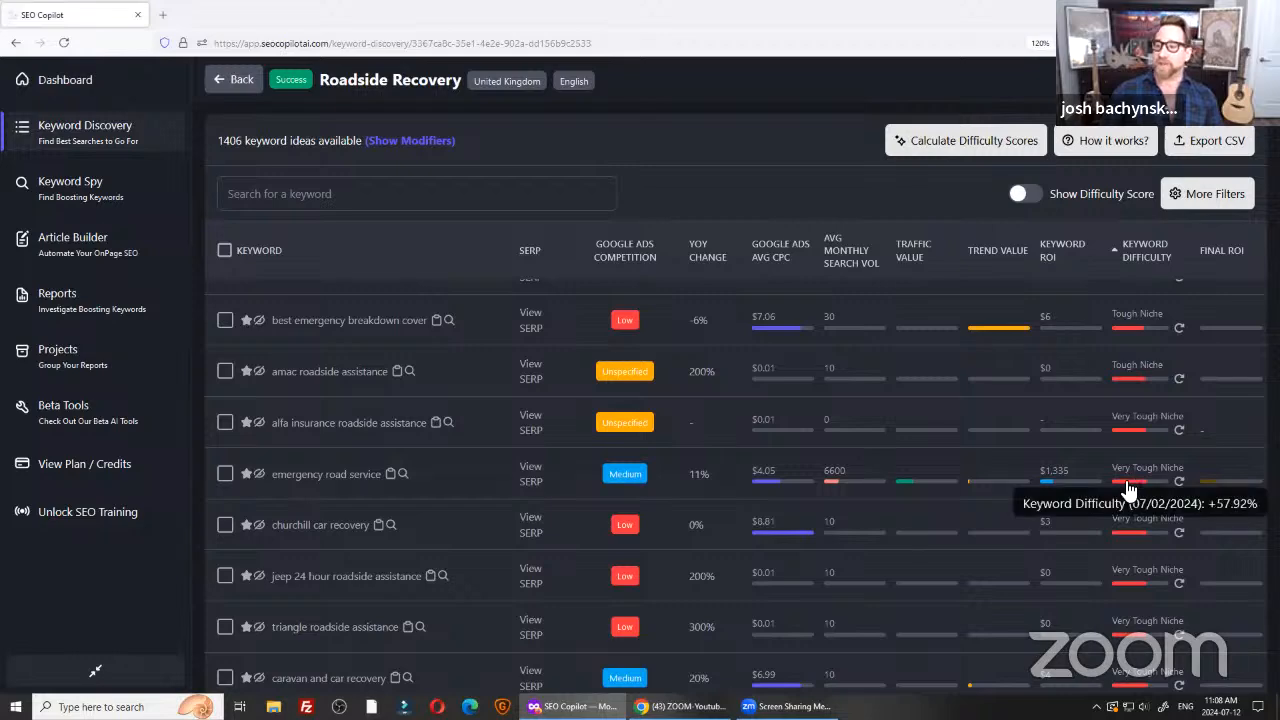
{"action": "left_click", "coordinate": [1128, 487]}
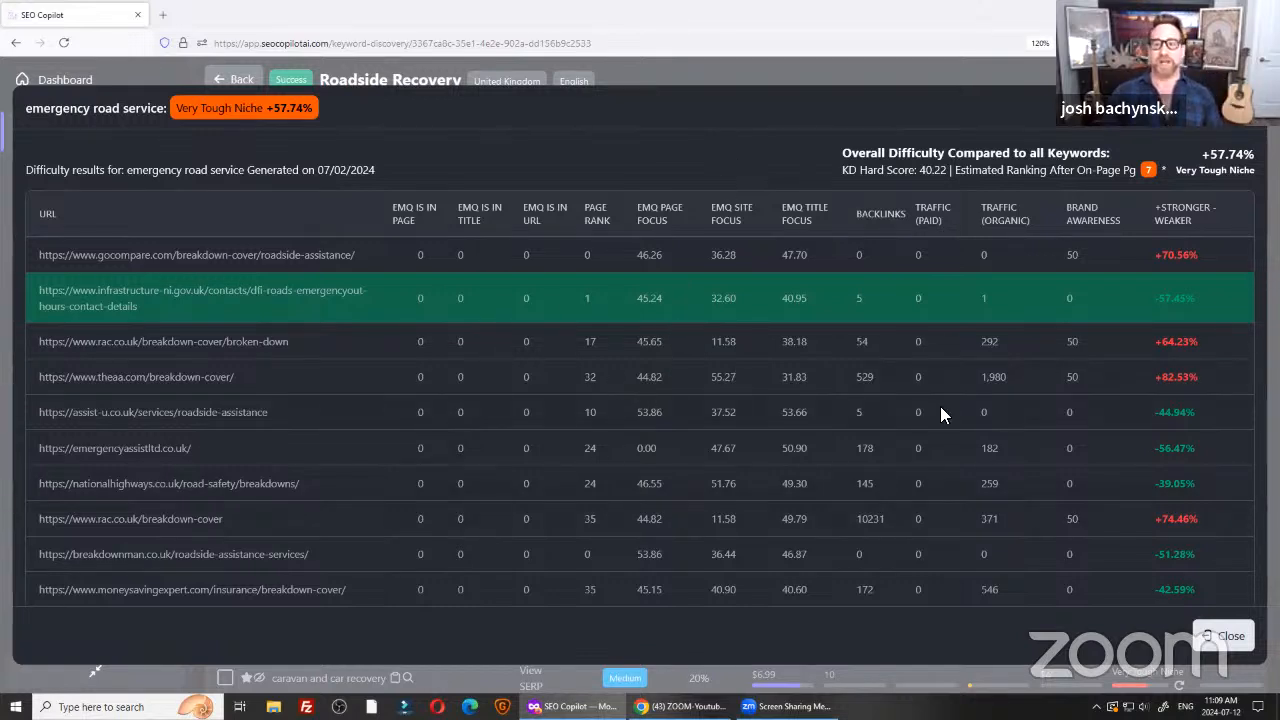
Examine the competing pages' brand awareness, organic and paid traffic, and EMQ title focus in the difficulty results.
{"action": "left_click", "coordinate": [1090, 226]}
{"action": "left_click", "coordinate": [1012, 330]}
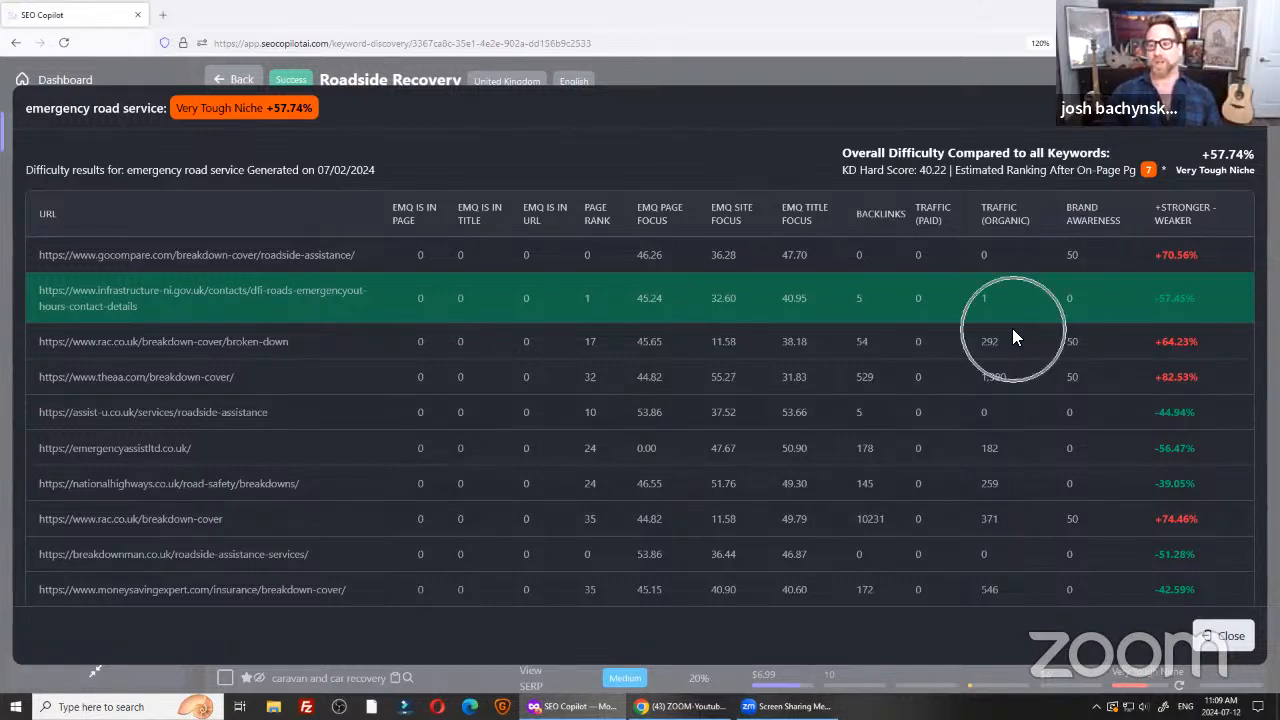
{"action": "left_click", "coordinate": [920, 298]}
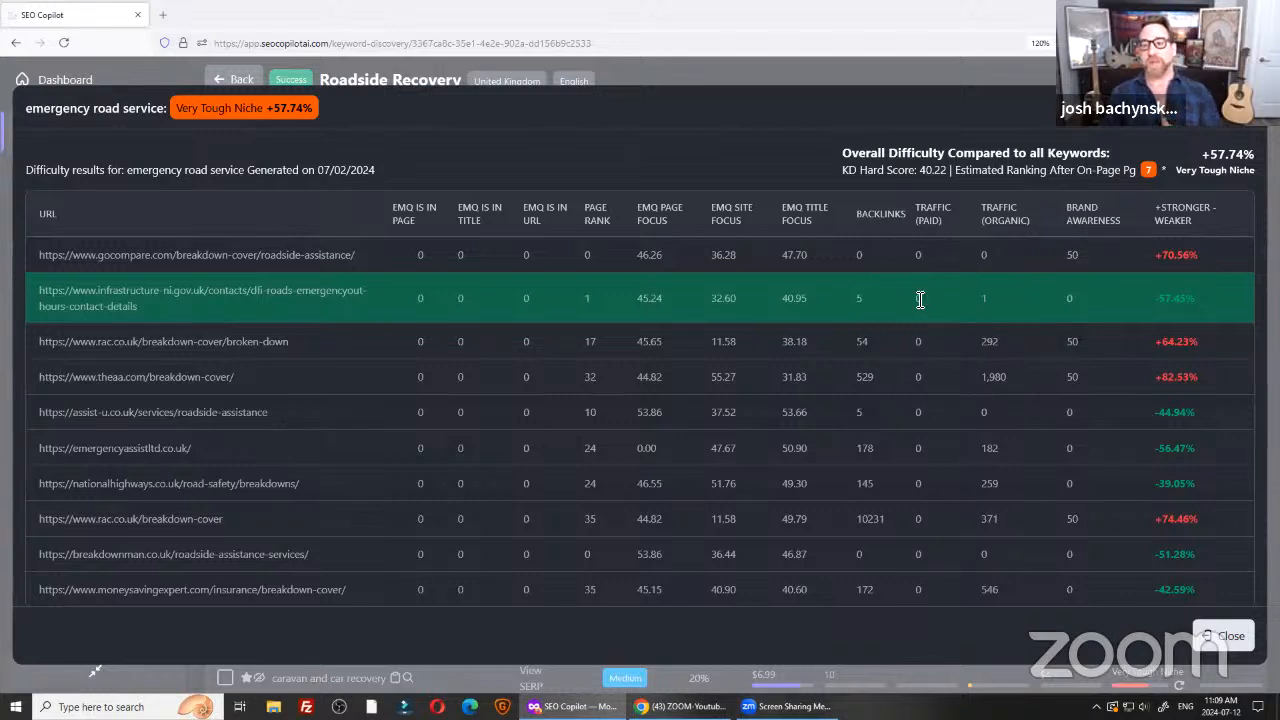
{"action": "left_click", "coordinate": [920, 298]}
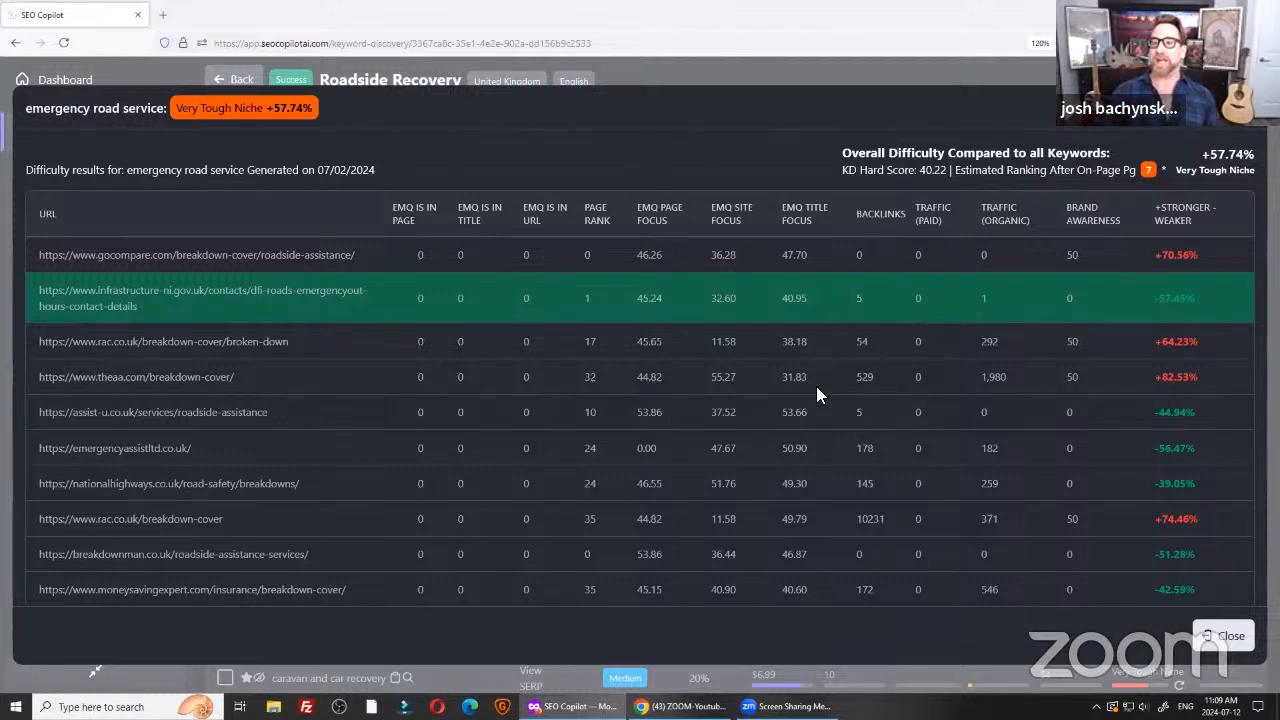
{"action": "left_click", "coordinate": [804, 318]}
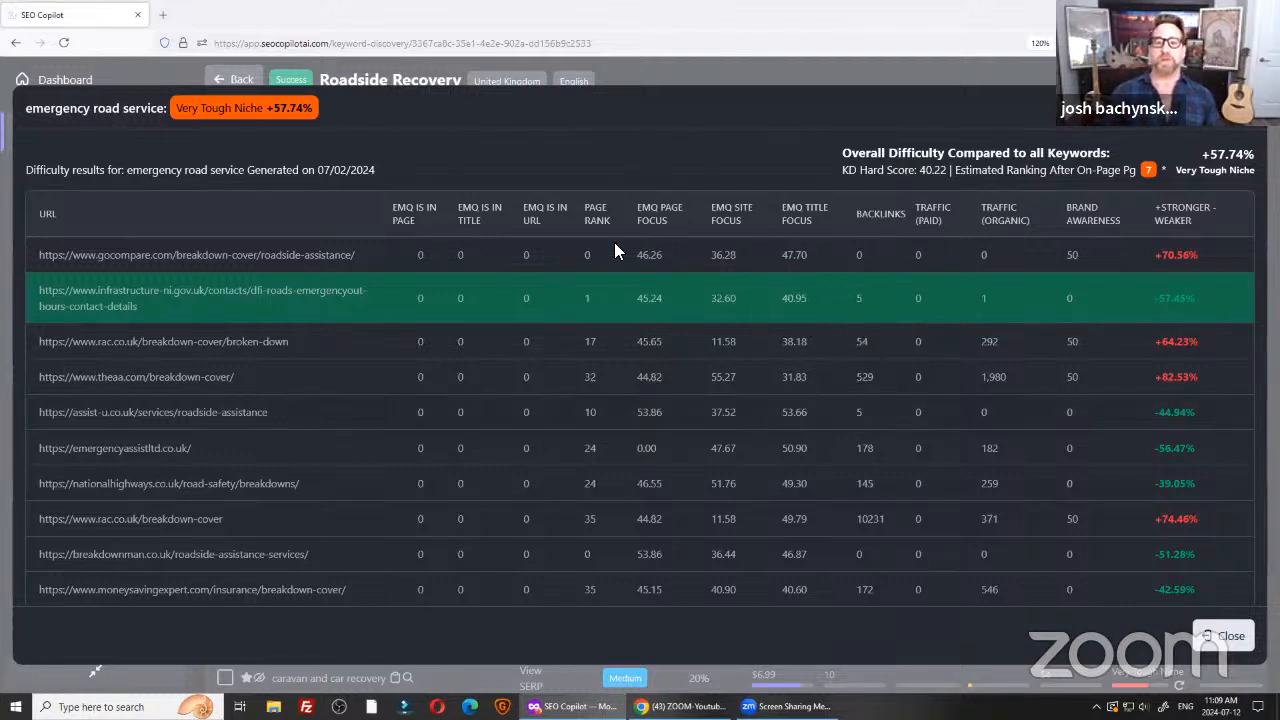
{"action": "left_click", "coordinate": [794, 309]}
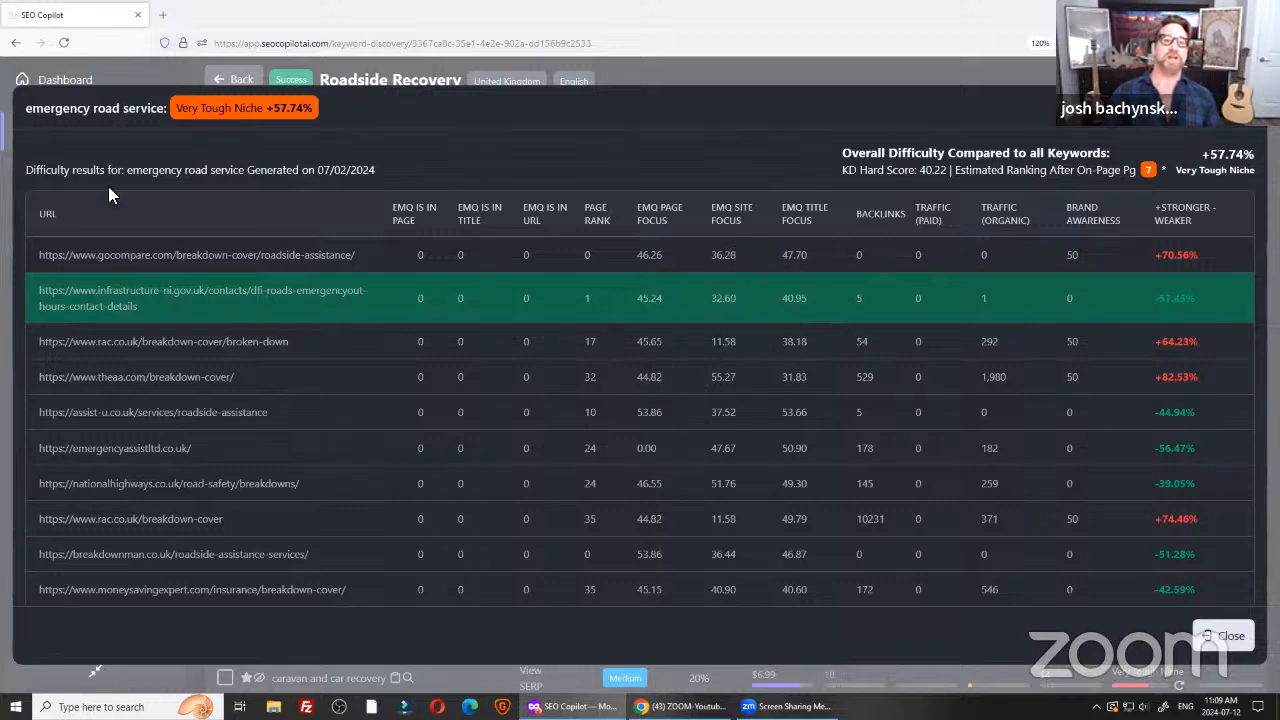
Examine the "emergency road service" difficulty results, comparing the RAC and gocompare pages' brand awareness with the weaker competing pages.
{"action": "left_click_drag", "start_coordinate": [28, 110], "coordinate": [172, 108]}
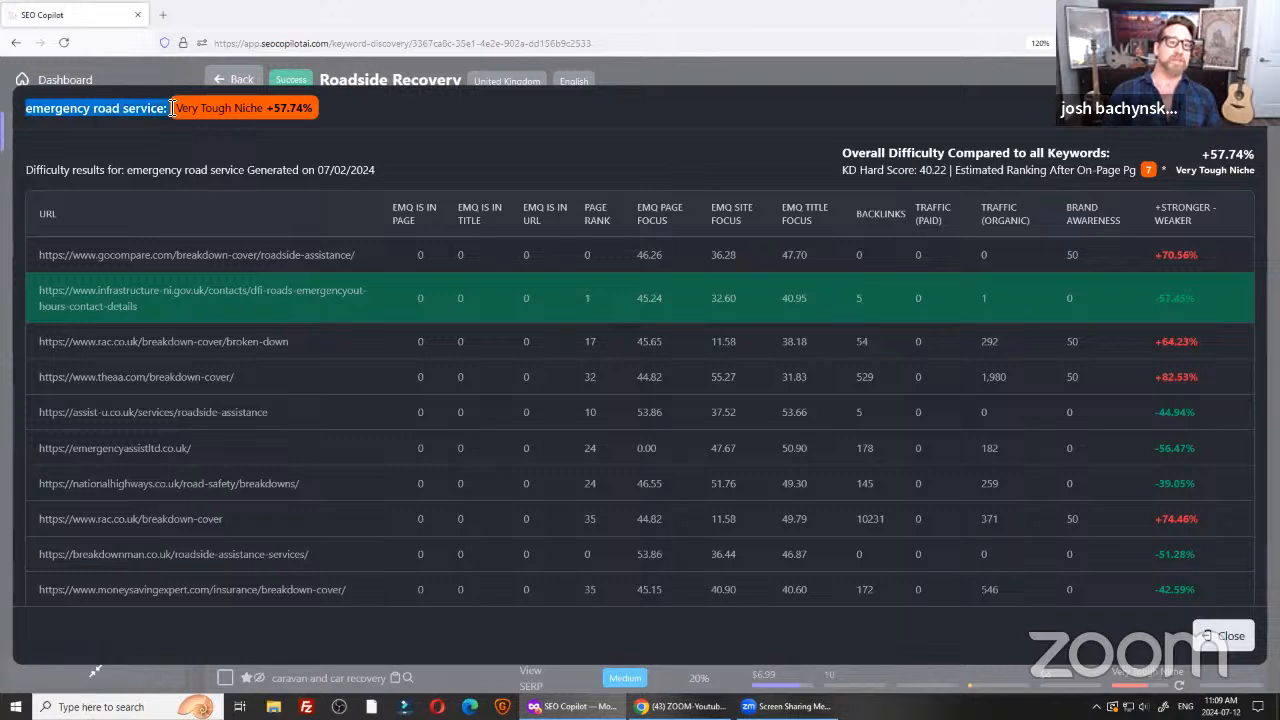
{"action": "left_click", "coordinate": [569, 230]}
{"action": "left_click", "coordinate": [443, 482]}
{"action": "left_click", "coordinate": [442, 450]}
{"action": "left_click", "coordinate": [1198, 496]}
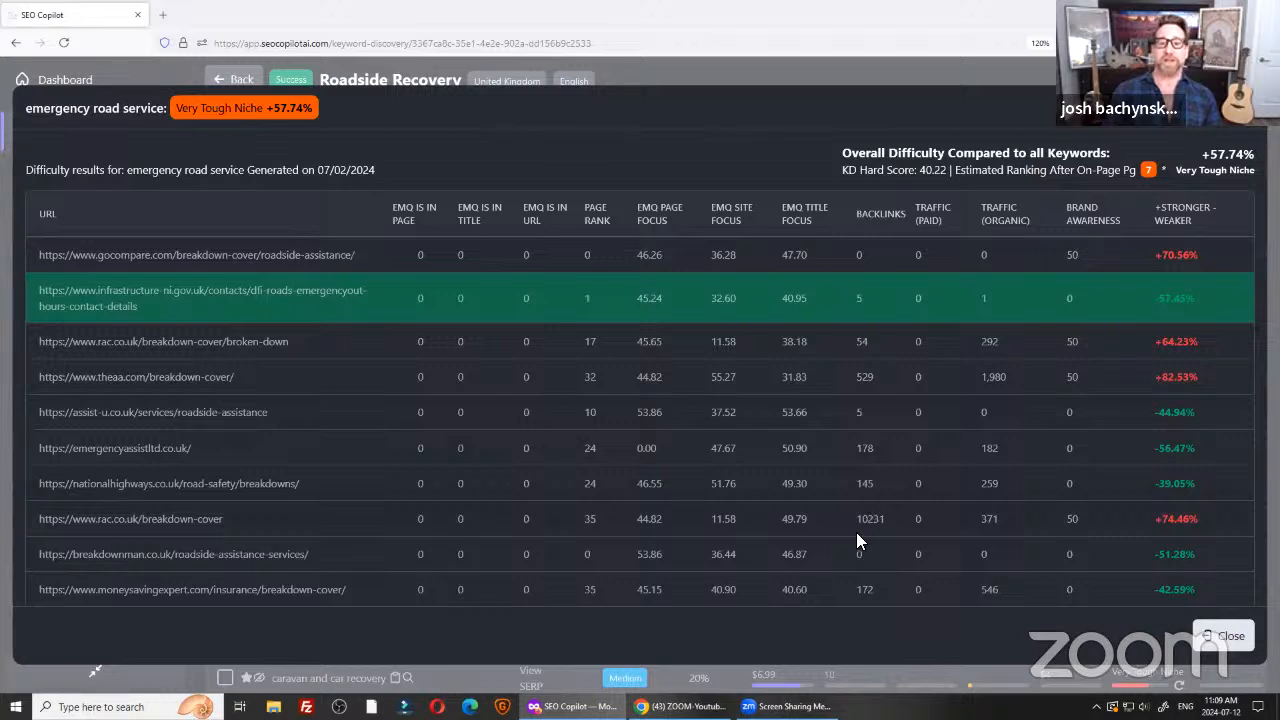
{"action": "left_click", "coordinate": [180, 341]}
{"action": "left_click", "coordinate": [1087, 256]}
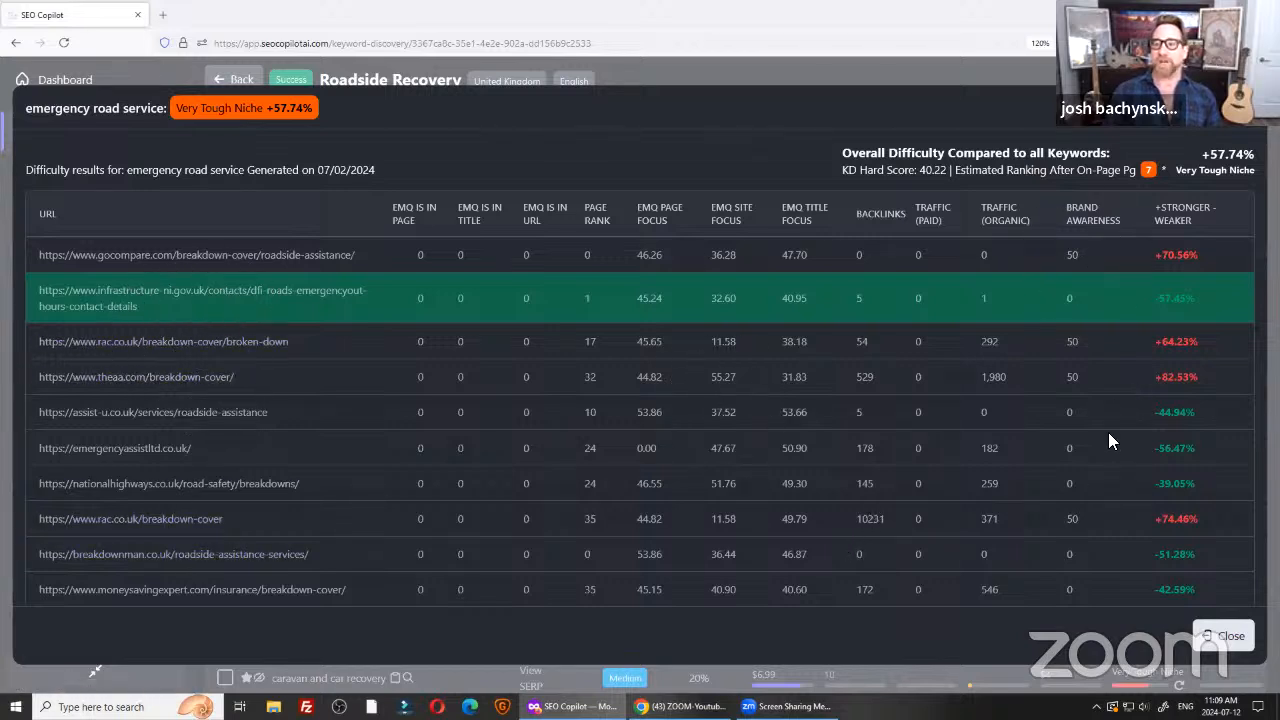
{"action": "left_click", "coordinate": [169, 350]}
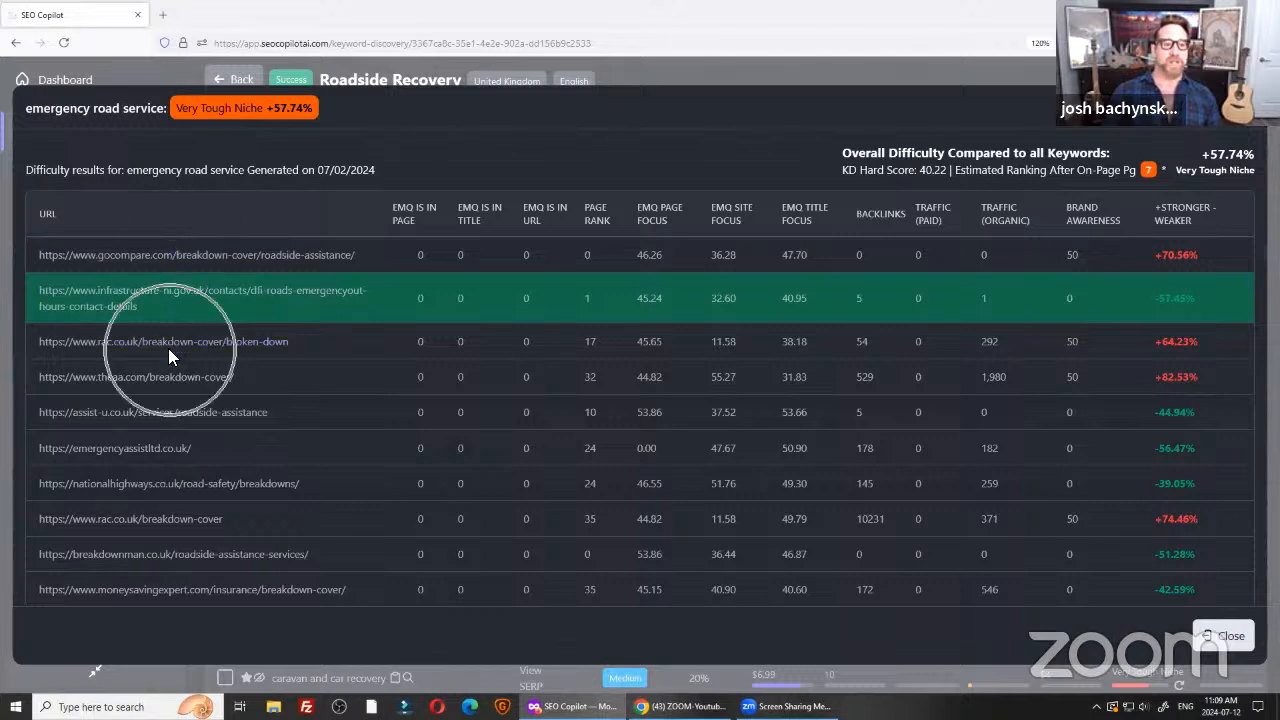
{"action": "left_click", "coordinate": [149, 528]}
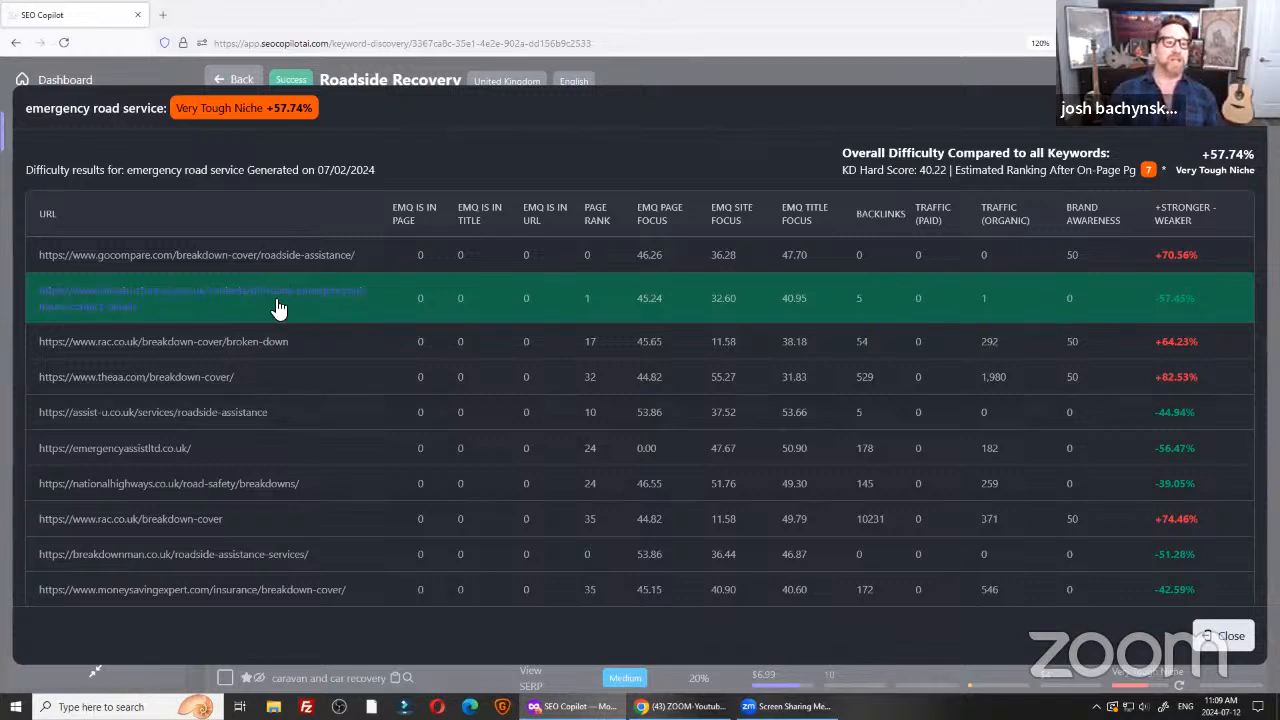
Examine the infrastructure-ni.gov.uk page's backlinks and page rank against the other competitors, and compare the stronger/weaker scores.
{"action": "left_click", "coordinate": [1200, 308]}
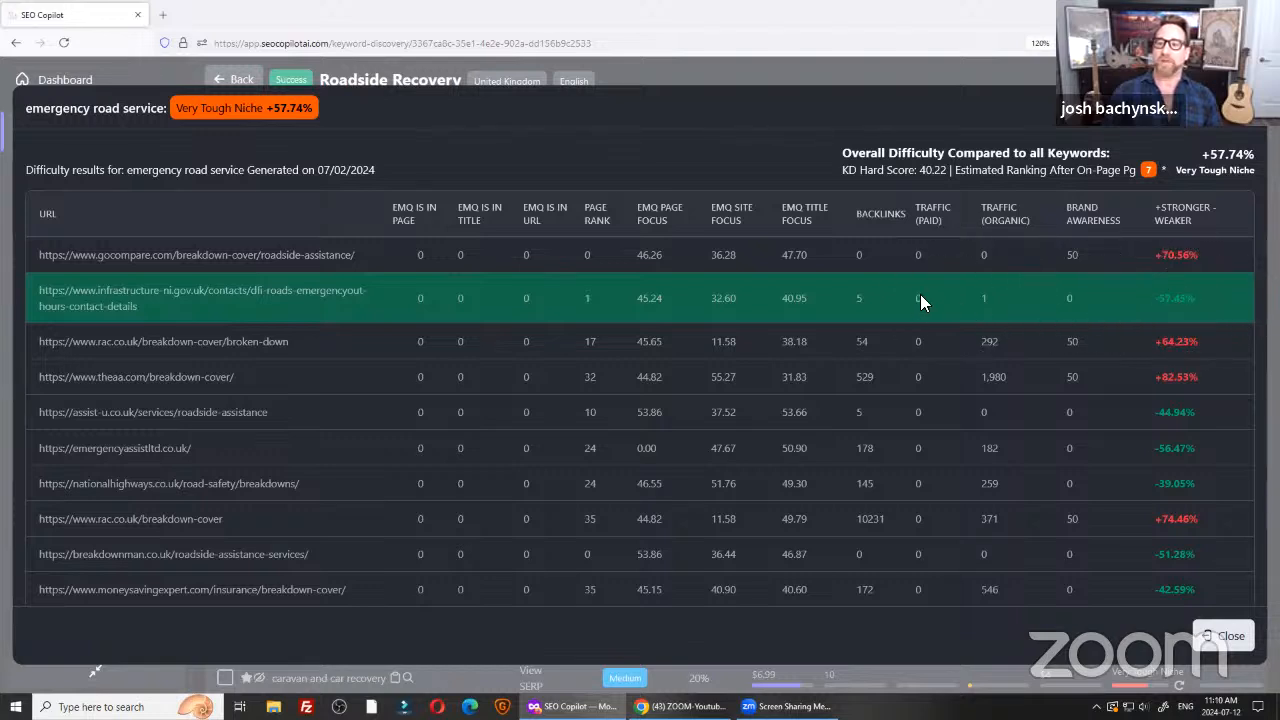
{"action": "left_click", "coordinate": [852, 297]}
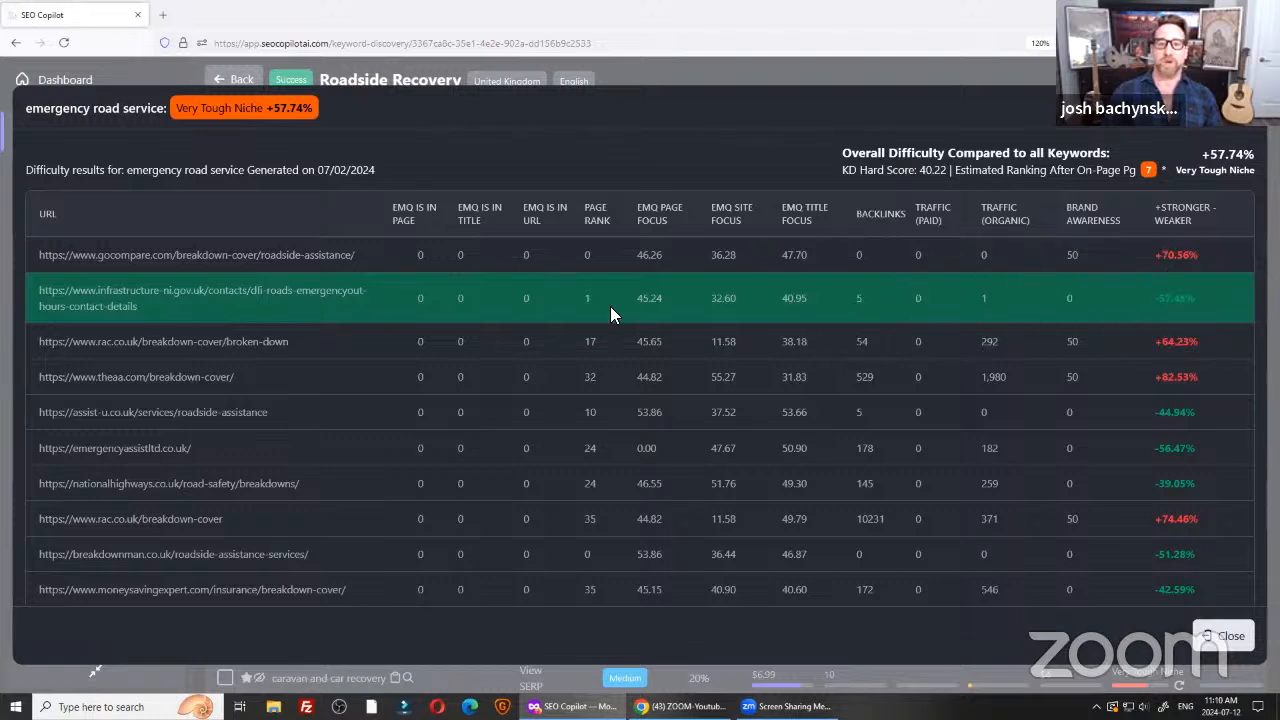
{"action": "left_click", "coordinate": [860, 306]}
{"action": "left_click", "coordinate": [590, 305]}
{"action": "left_click", "coordinate": [592, 300]}
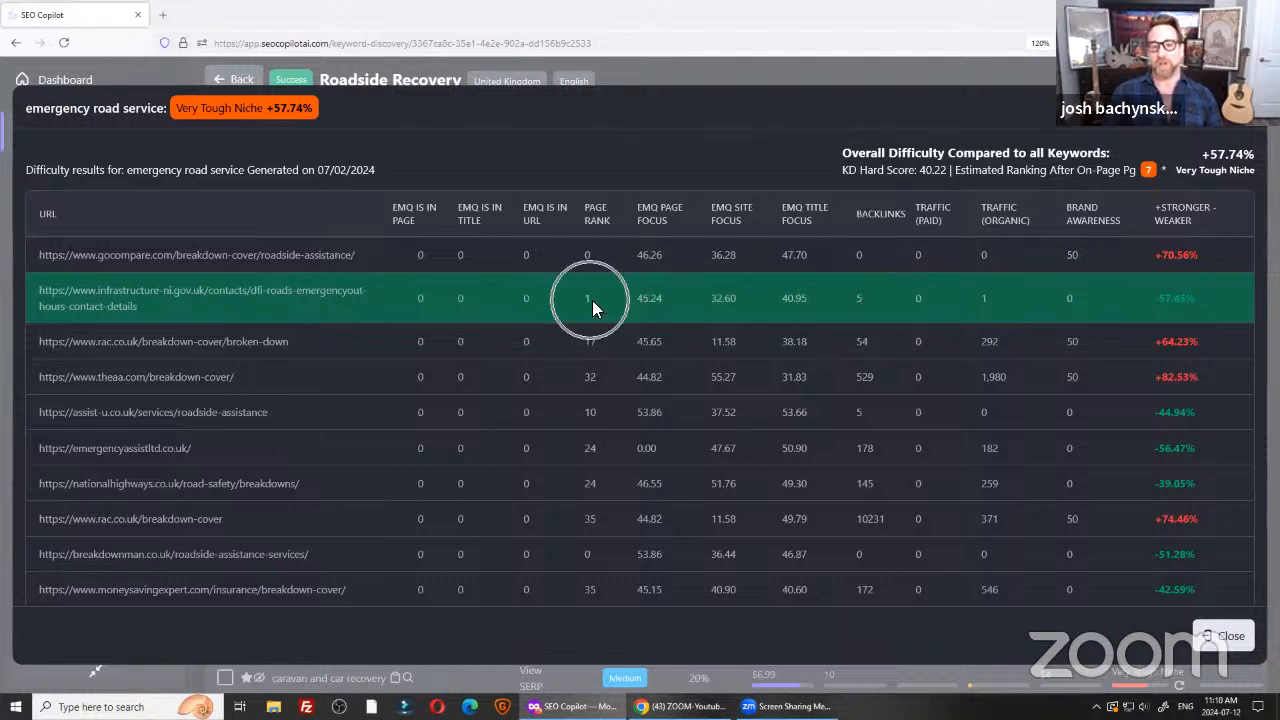
{"action": "left_click", "coordinate": [593, 300]}
{"action": "left_click", "coordinate": [595, 377]}
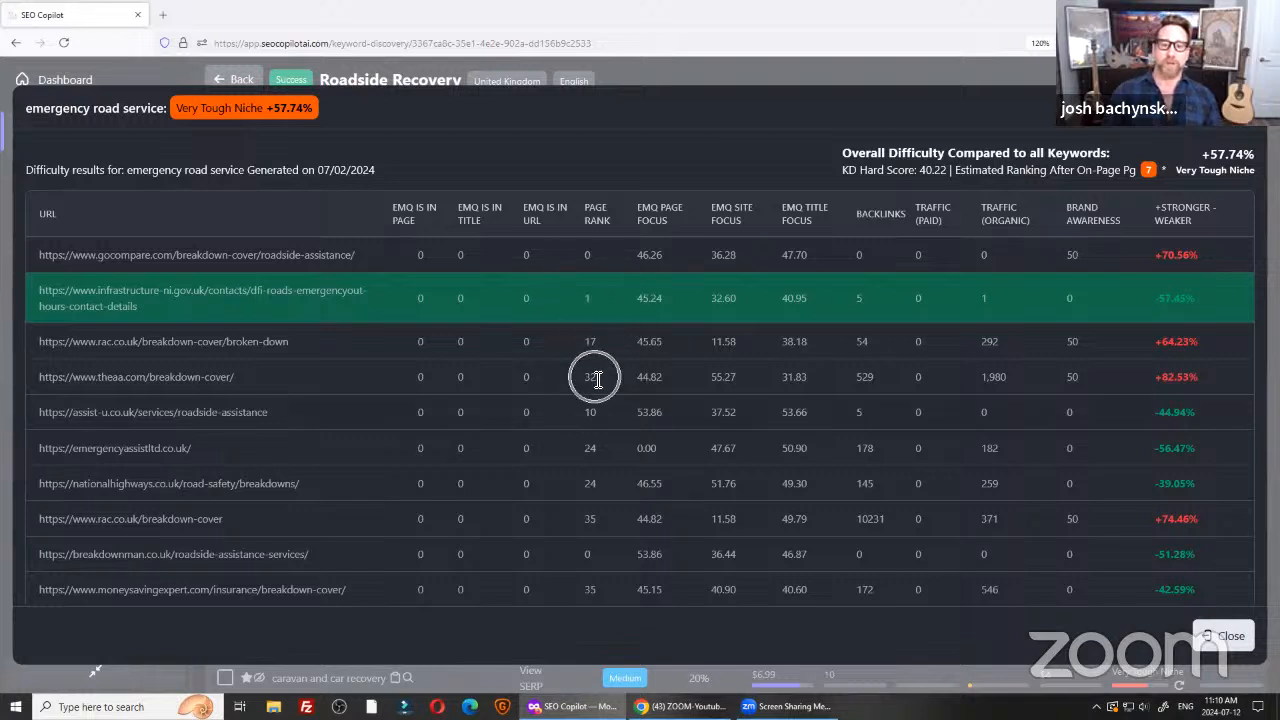
{"action": "left_click", "coordinate": [594, 515]}
{"action": "left_click", "coordinate": [584, 602]}
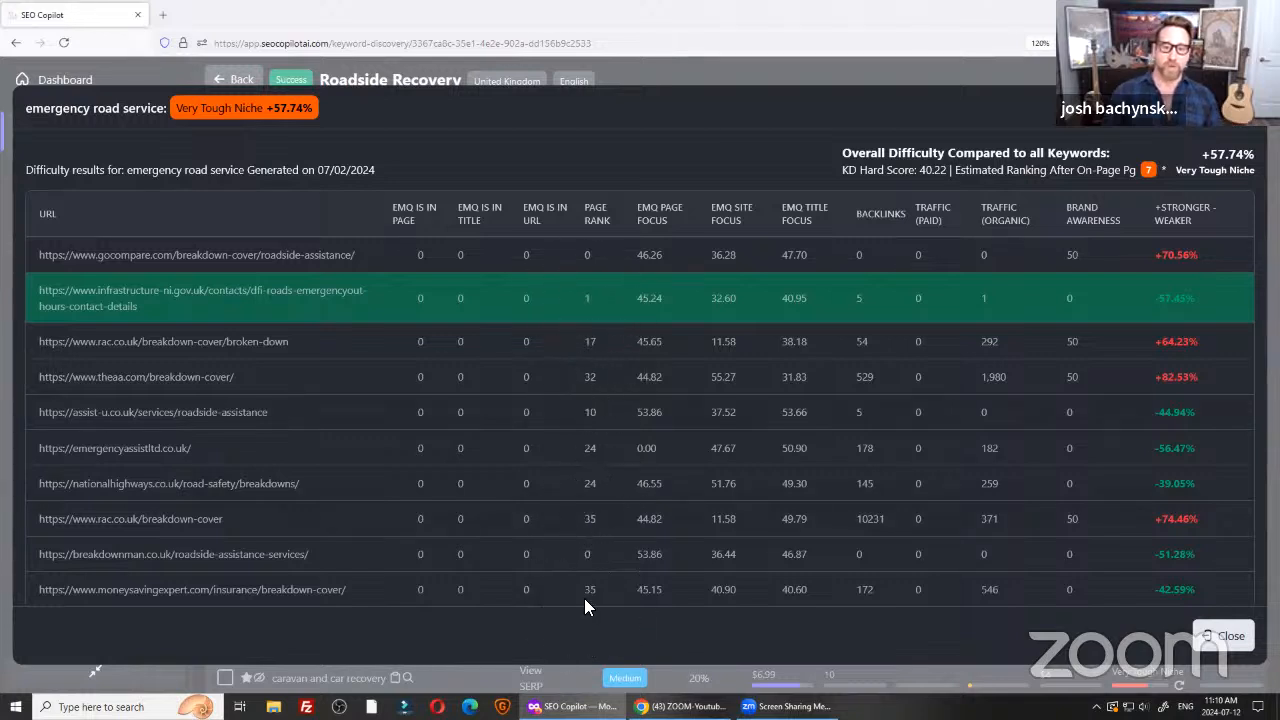
{"action": "left_click", "coordinate": [586, 308]}
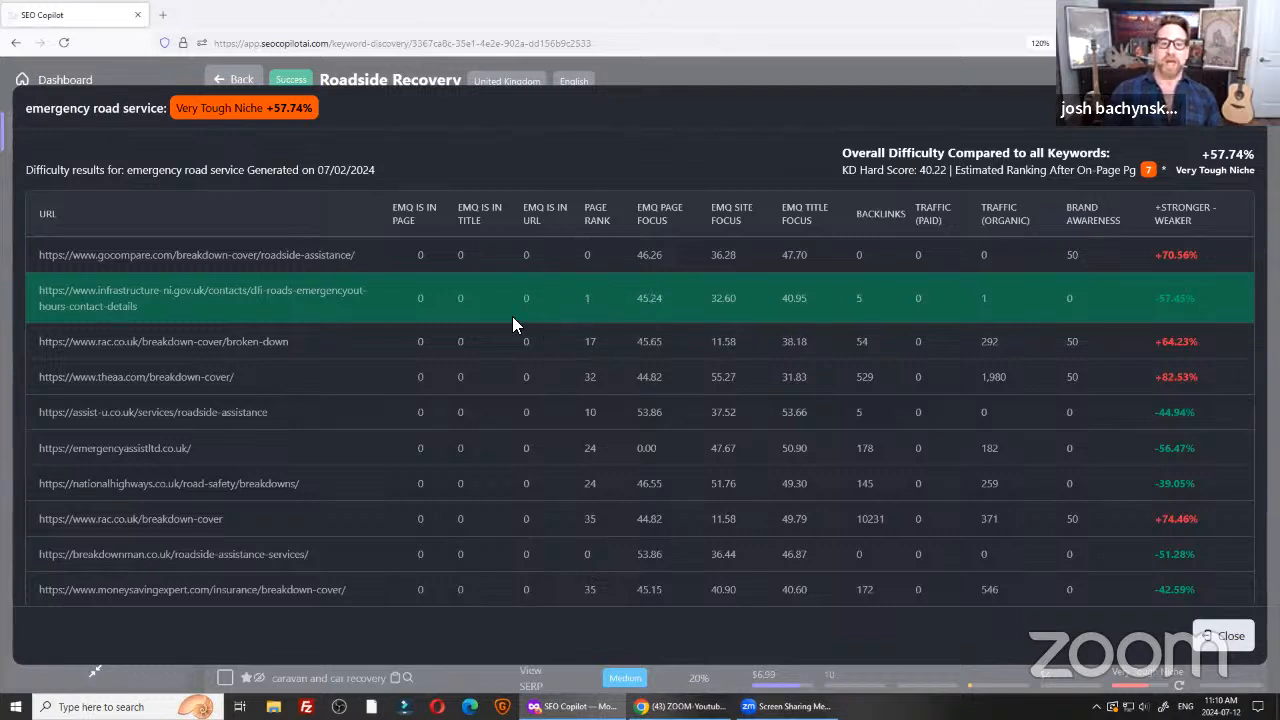
{"action": "left_click", "coordinate": [440, 295]}
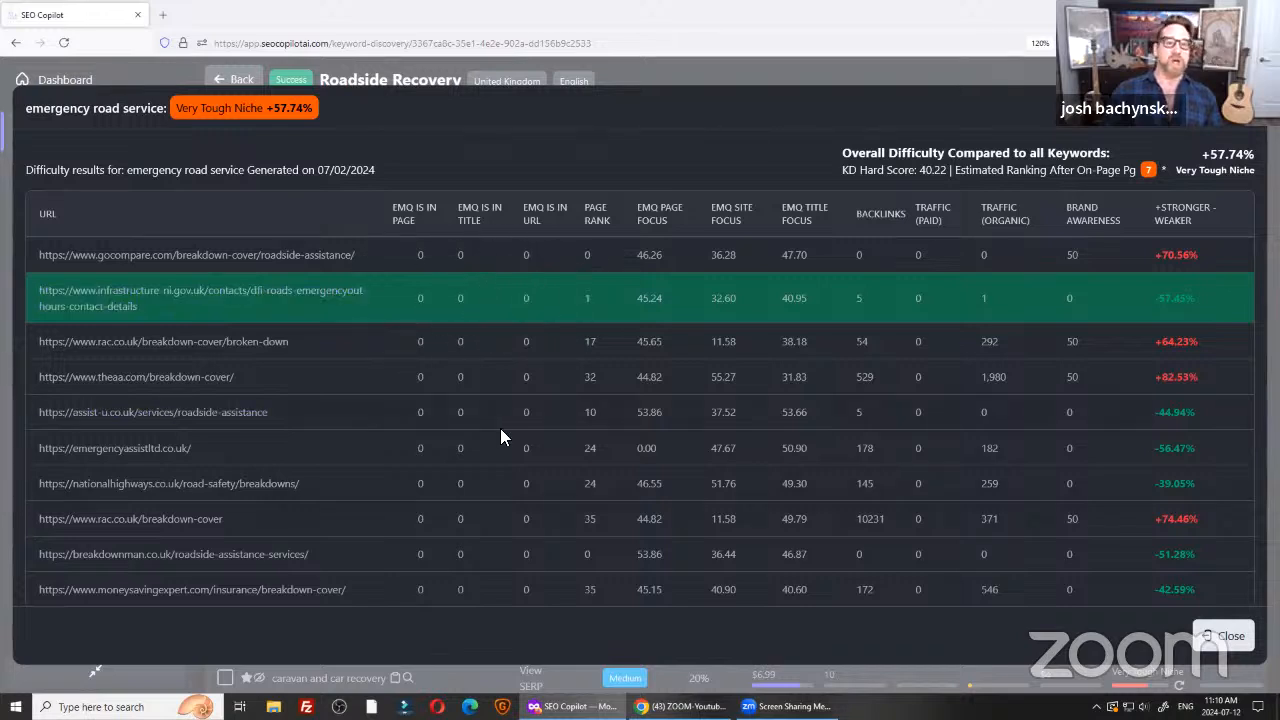
{"action": "left_click", "coordinate": [1178, 454]}
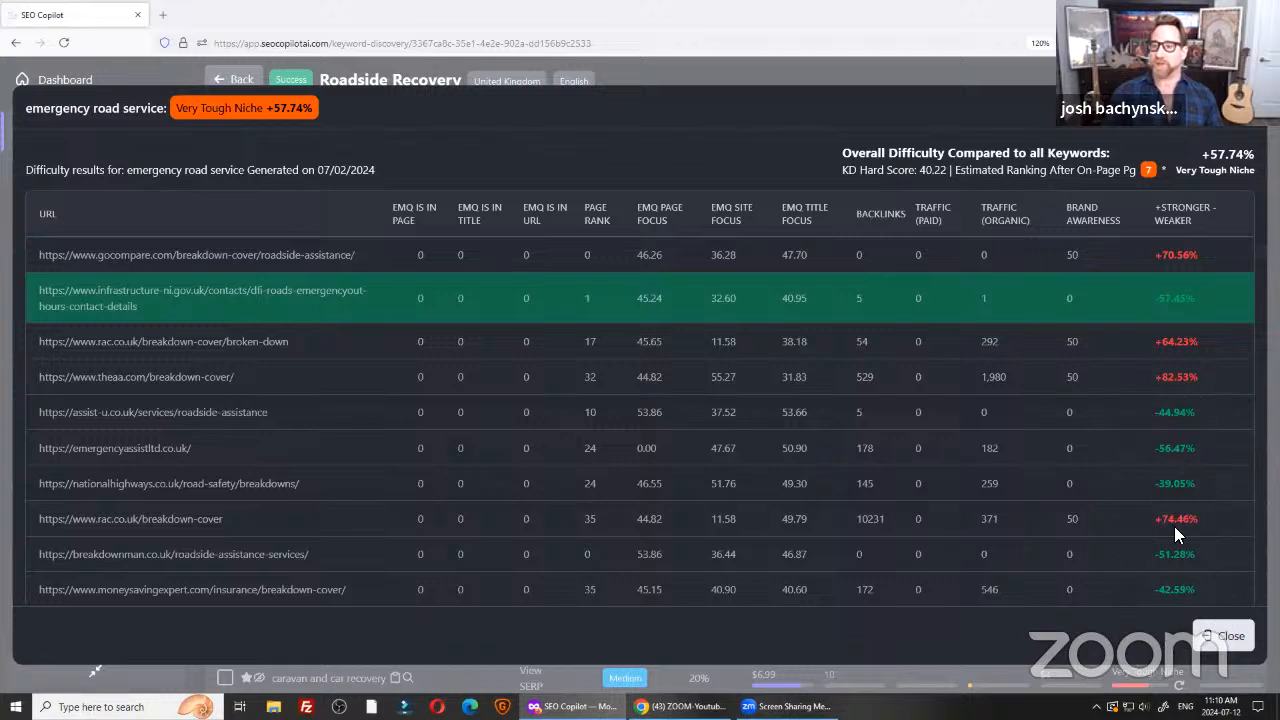
{"action": "left_click", "coordinate": [1182, 256]}
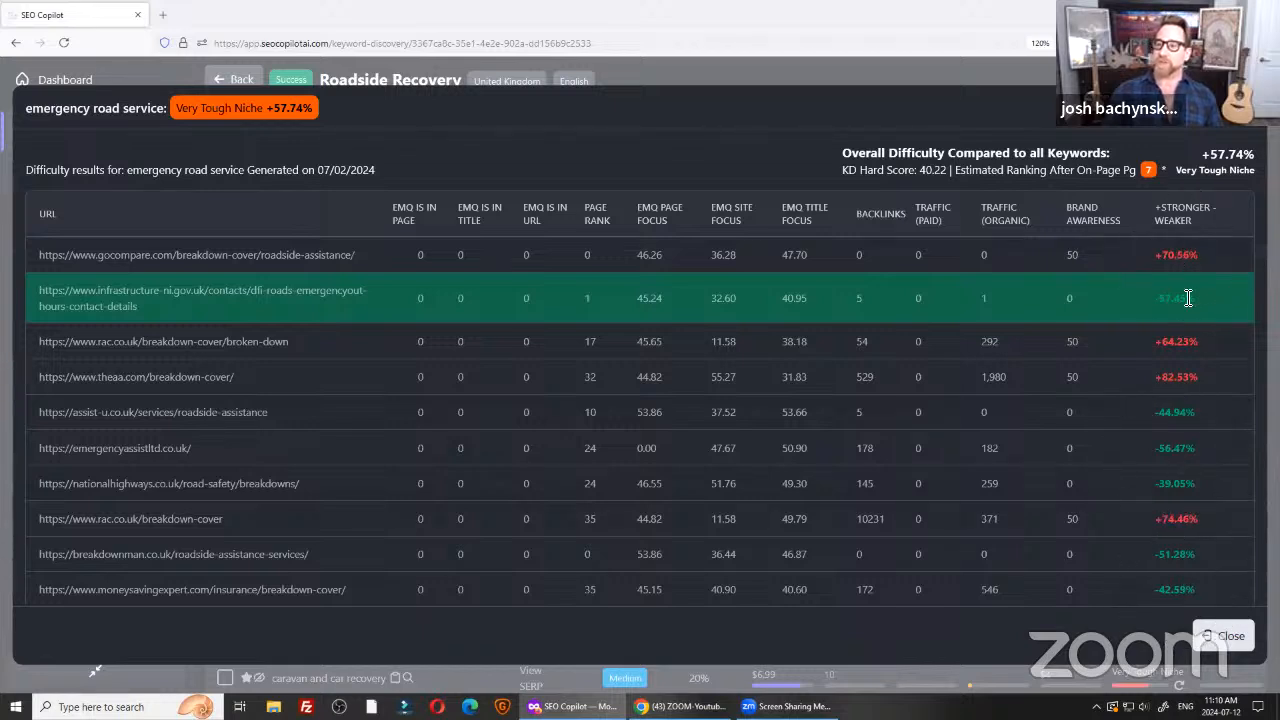
{"action": "left_click", "coordinate": [1184, 532]}
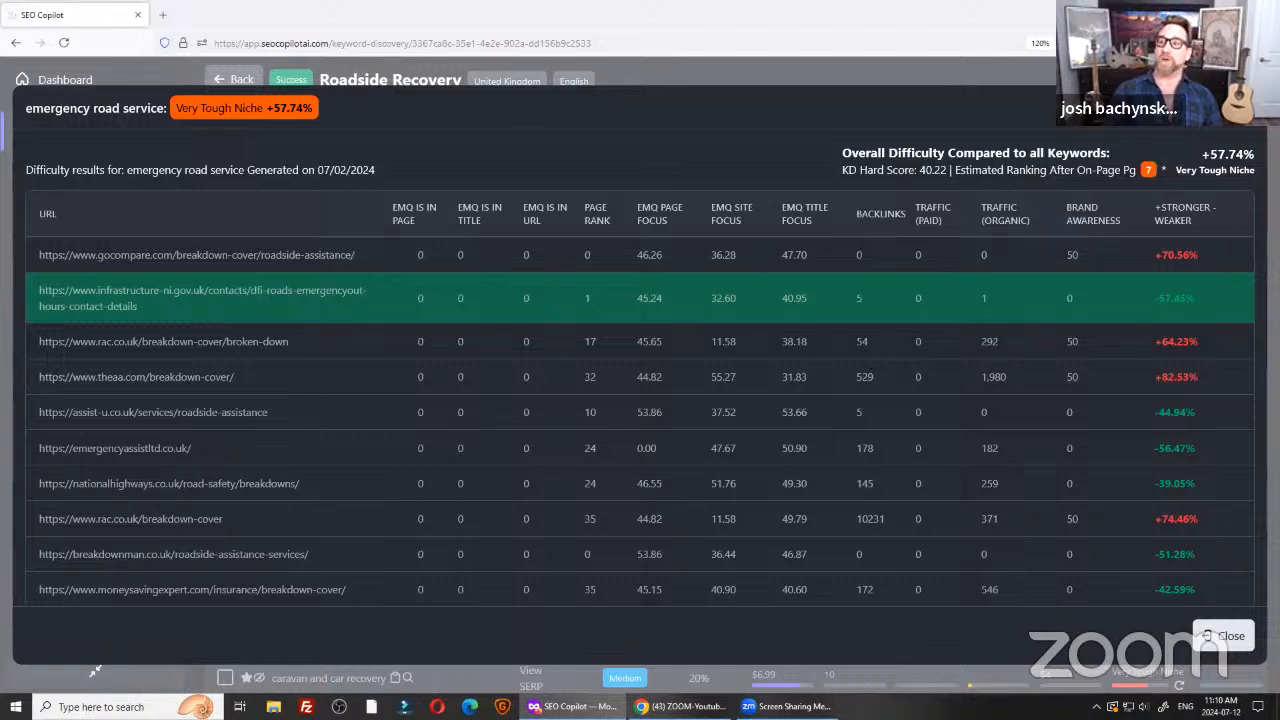
Close the difficulty results and sort the Roadside Recovery keyword ideas by final ROI, highest first.
{"action": "left_click", "coordinate": [1223, 636]}
{"action": "scroll", "coordinate": [1211, 283], "scroll_direction": "down", "scroll_amount": 15}
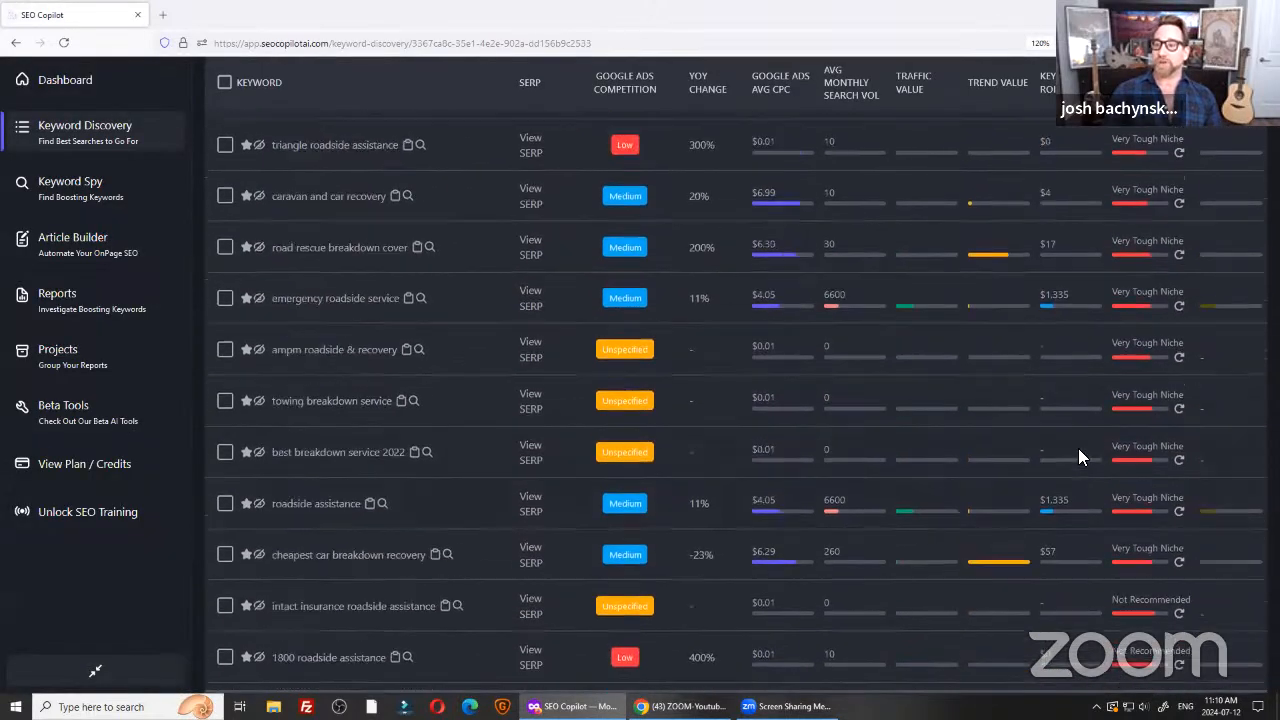
{"action": "scroll", "coordinate": [1206, 302], "scroll_direction": "up", "scroll_amount": 15}
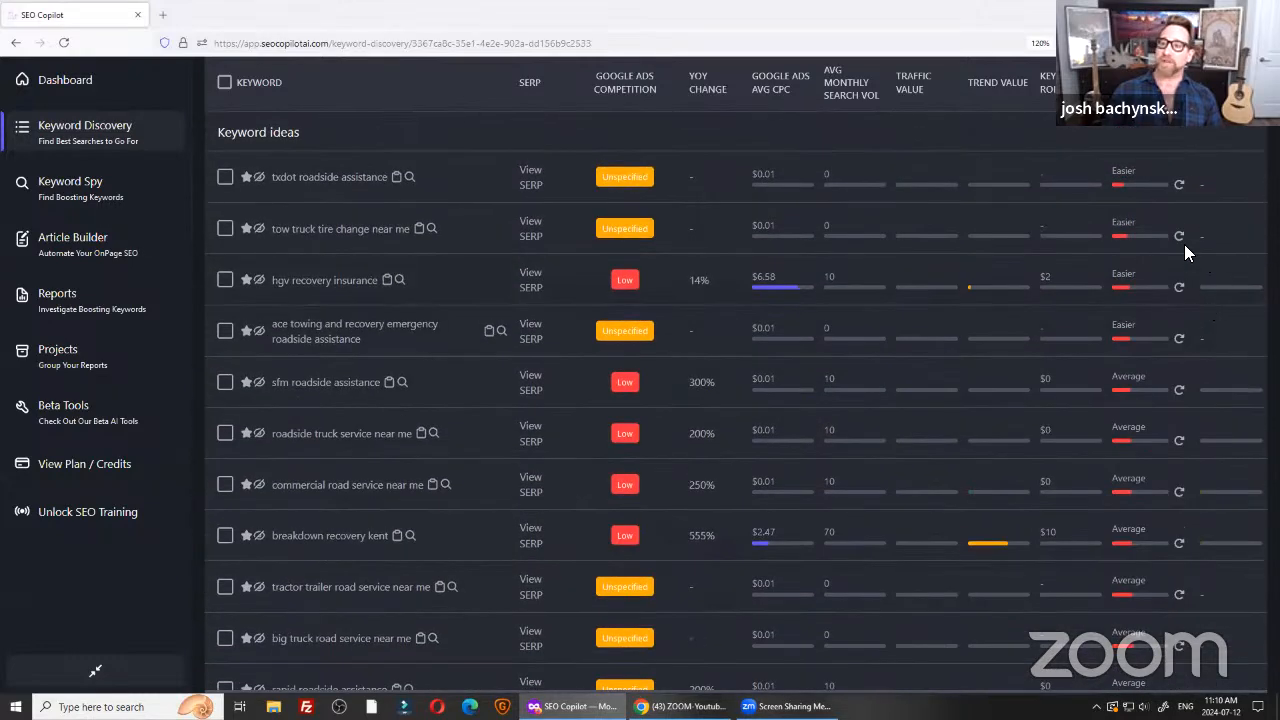
{"action": "scroll", "coordinate": [1202, 254], "scroll_direction": "up", "scroll_amount": 3}
{"action": "left_click", "coordinate": [1224, 248]}
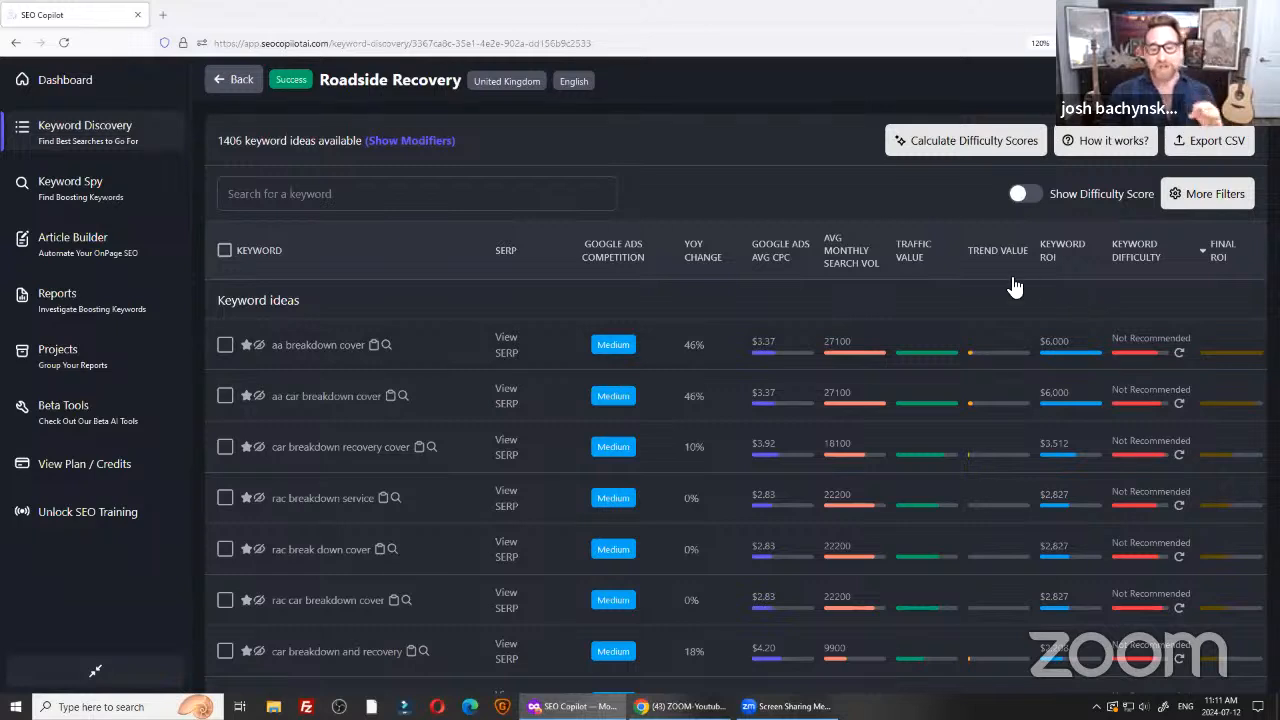
{"action": "mouse_move", "coordinate": [1011, 280]}
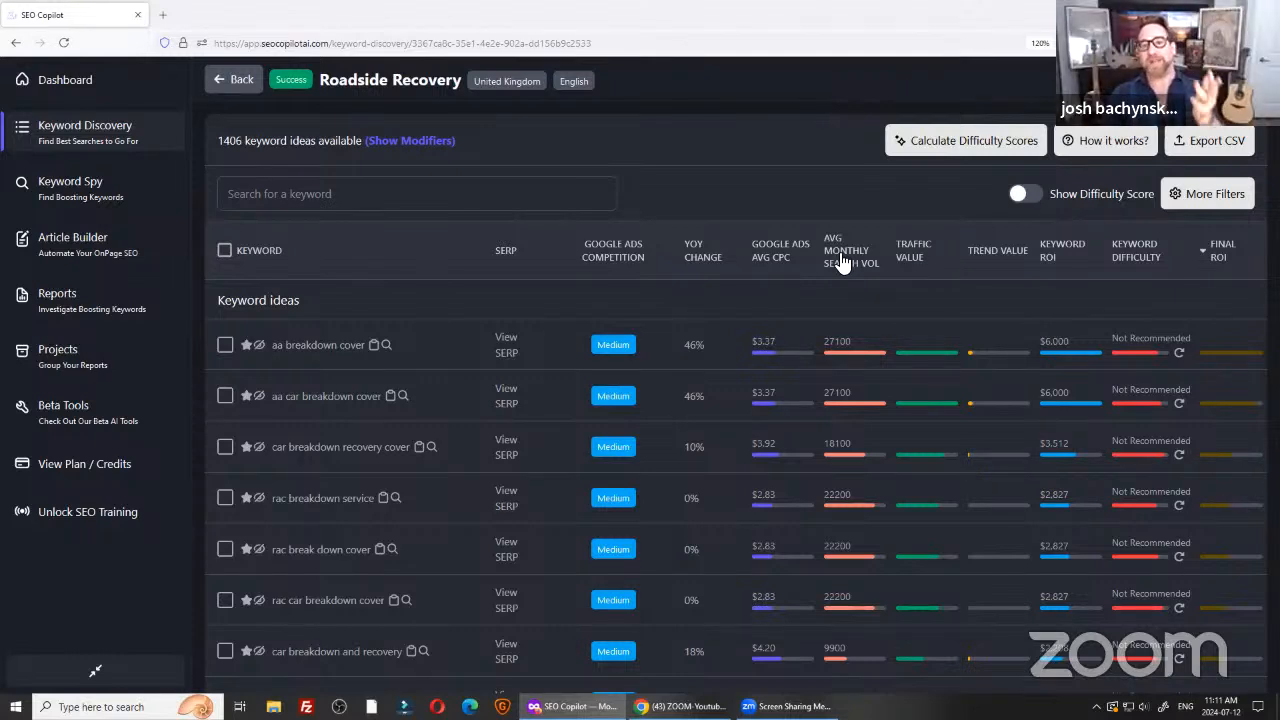
{"action": "left_click", "coordinate": [1220, 258]}
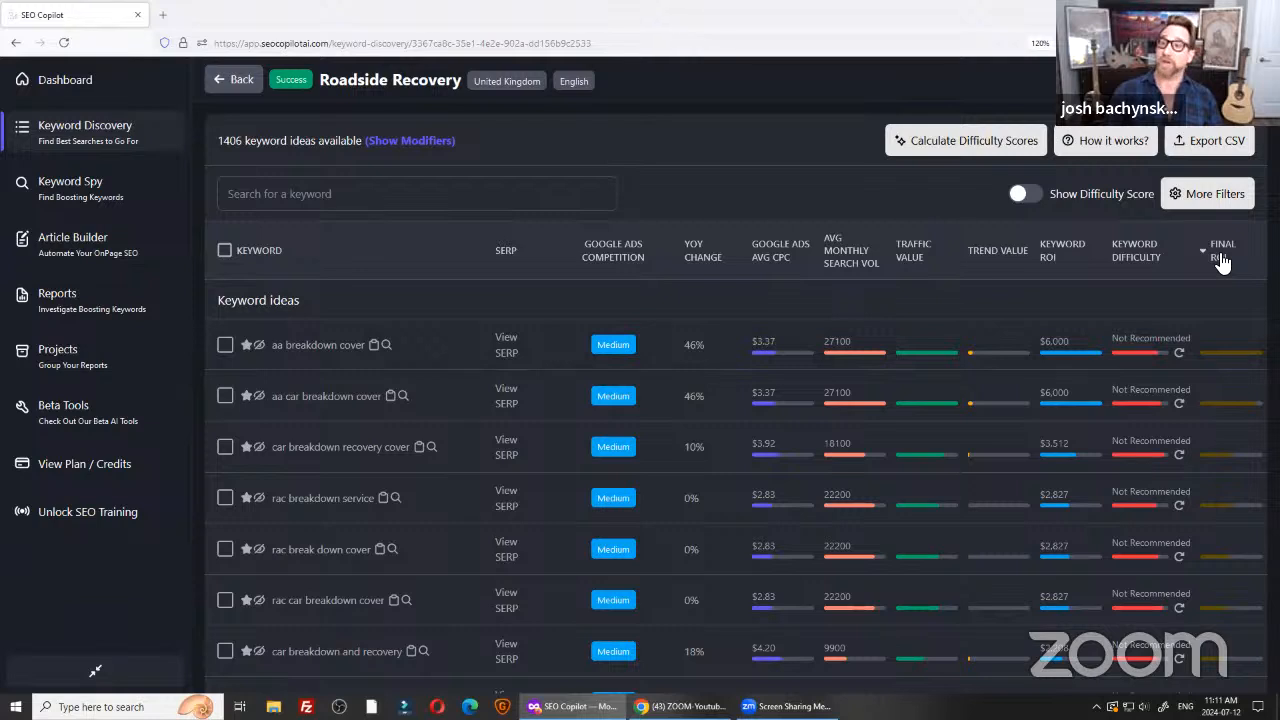
{"action": "left_click", "coordinate": [1221, 260]}
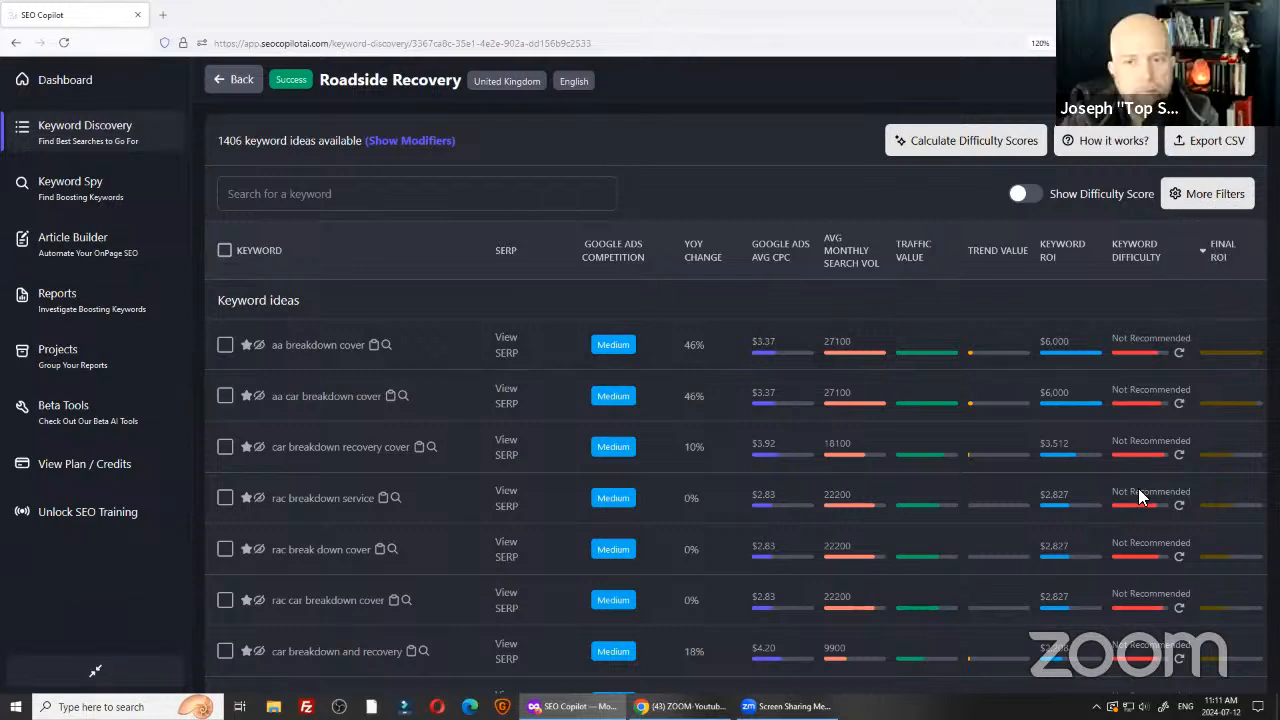
{"action": "left_click", "coordinate": [1140, 348]}
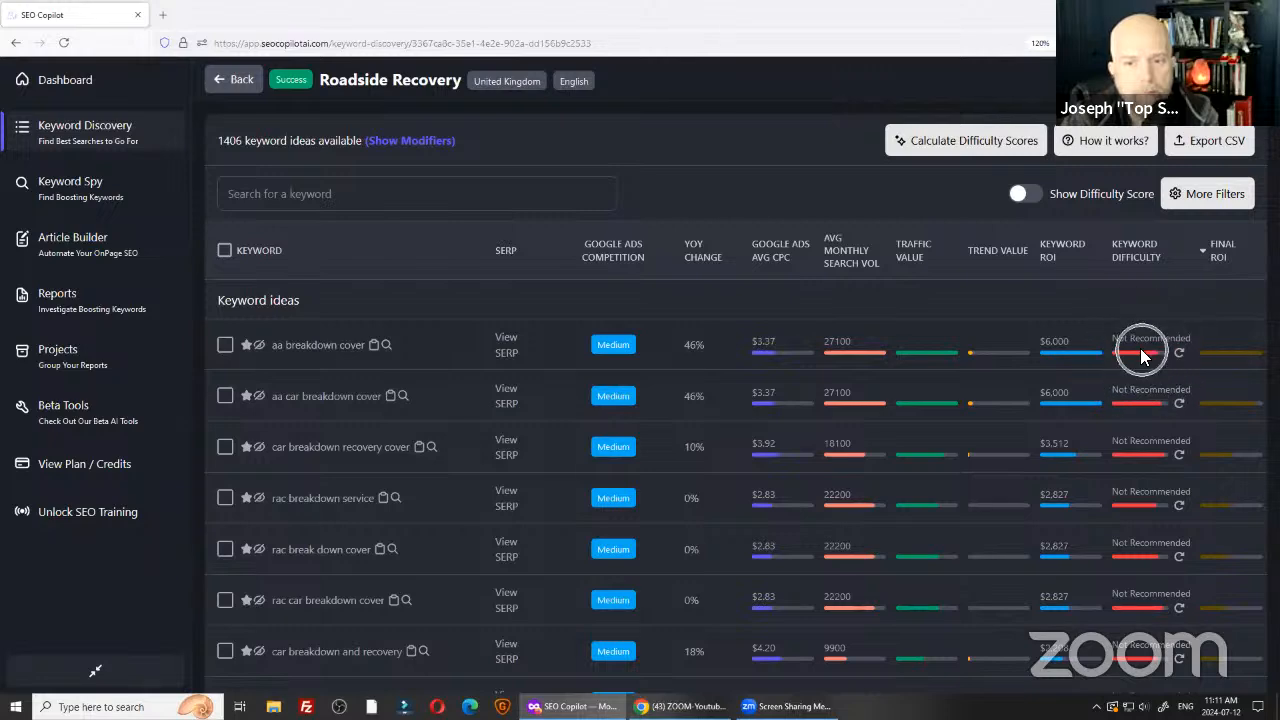
{"action": "key", "text": "ctrl"}
{"action": "key", "text": "ctrl"}
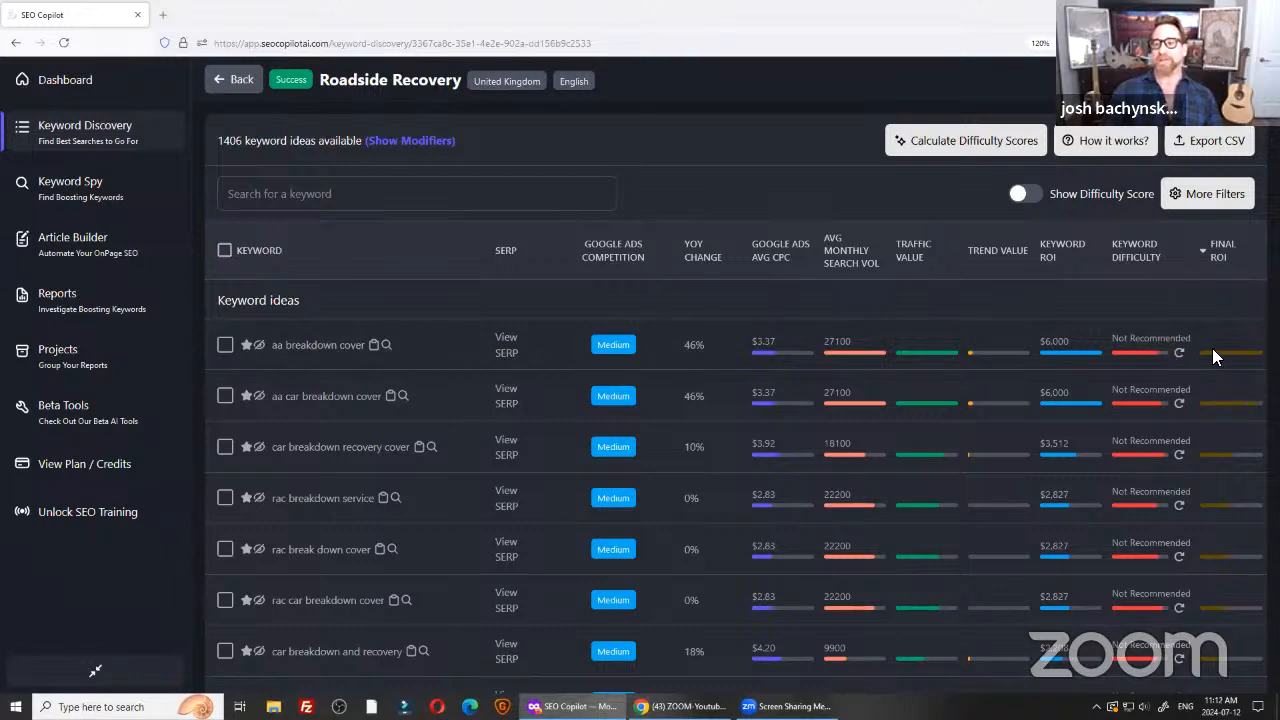
Sort the keyword ideas by keyword difficulty, easiest first, and look through the Easier, Average and Tough Niche keywords.
{"action": "left_click", "coordinate": [1140, 252]}
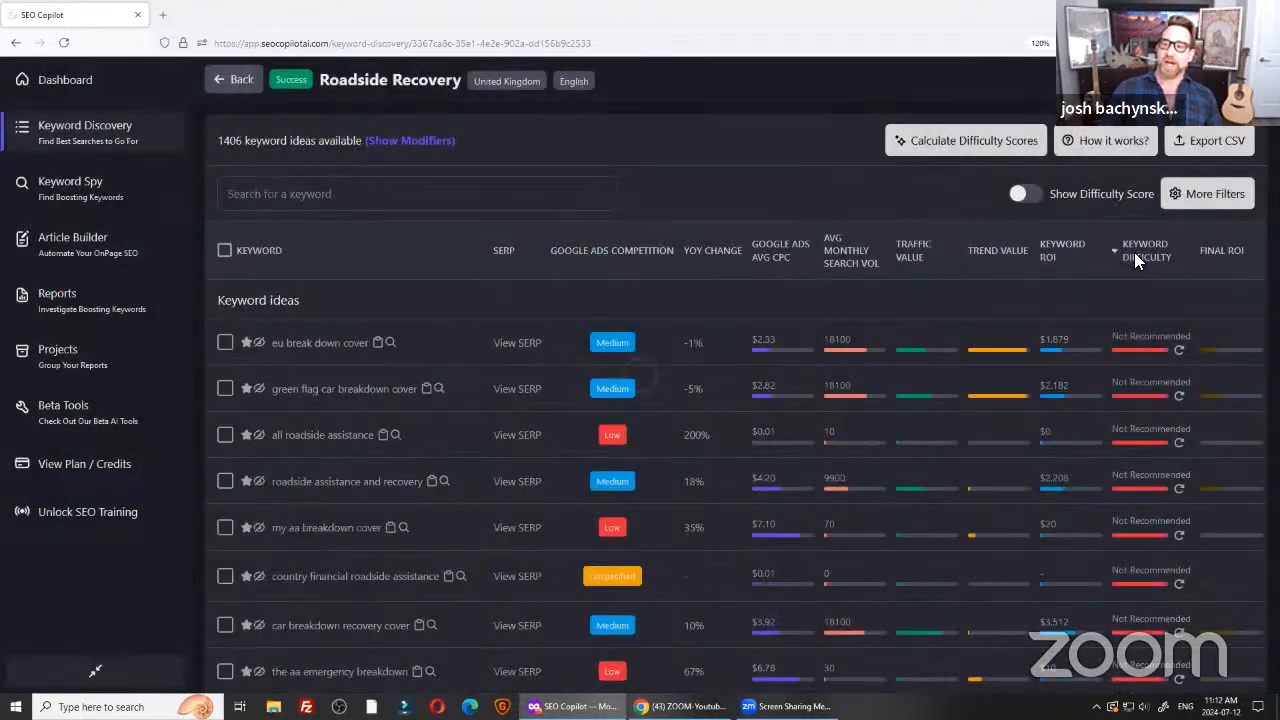
{"action": "key", "text": "ctrl"}
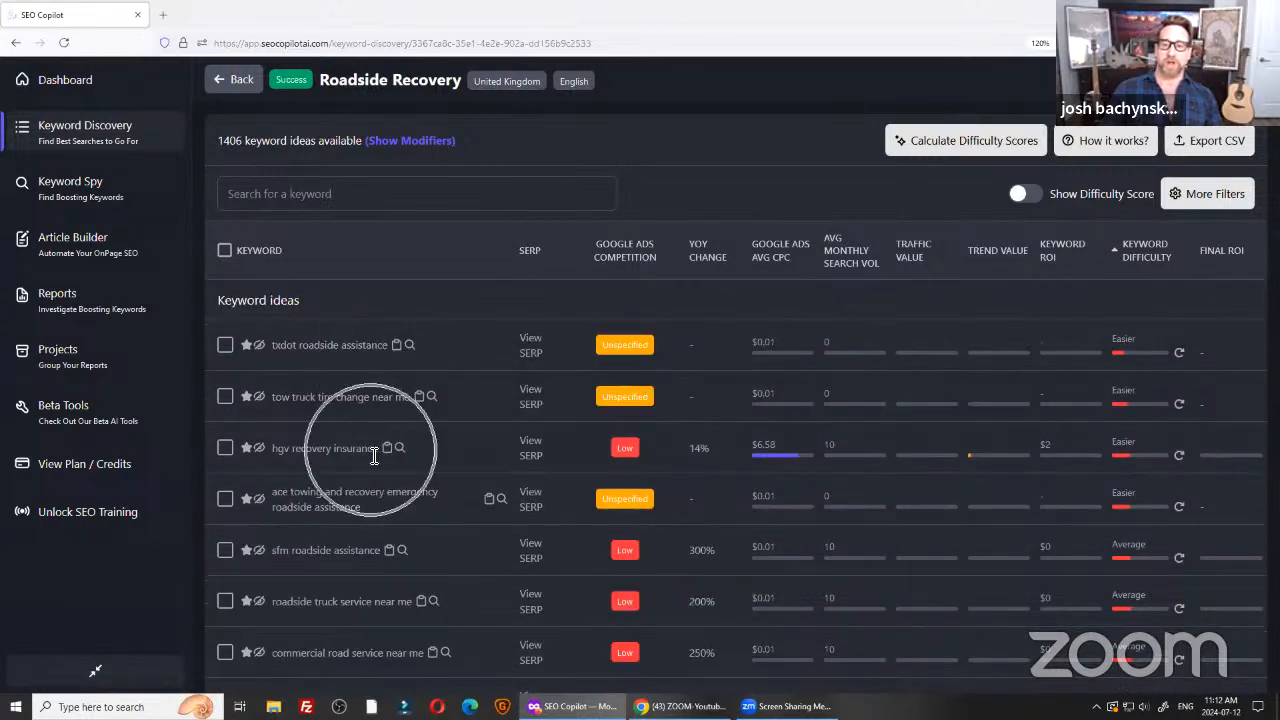
{"action": "scroll", "coordinate": [1000, 520], "scroll_direction": "down", "scroll_amount": 4}
{"action": "key", "text": "ctrl"}
{"action": "scroll", "coordinate": [342, 558], "scroll_direction": "down", "scroll_amount": 2}
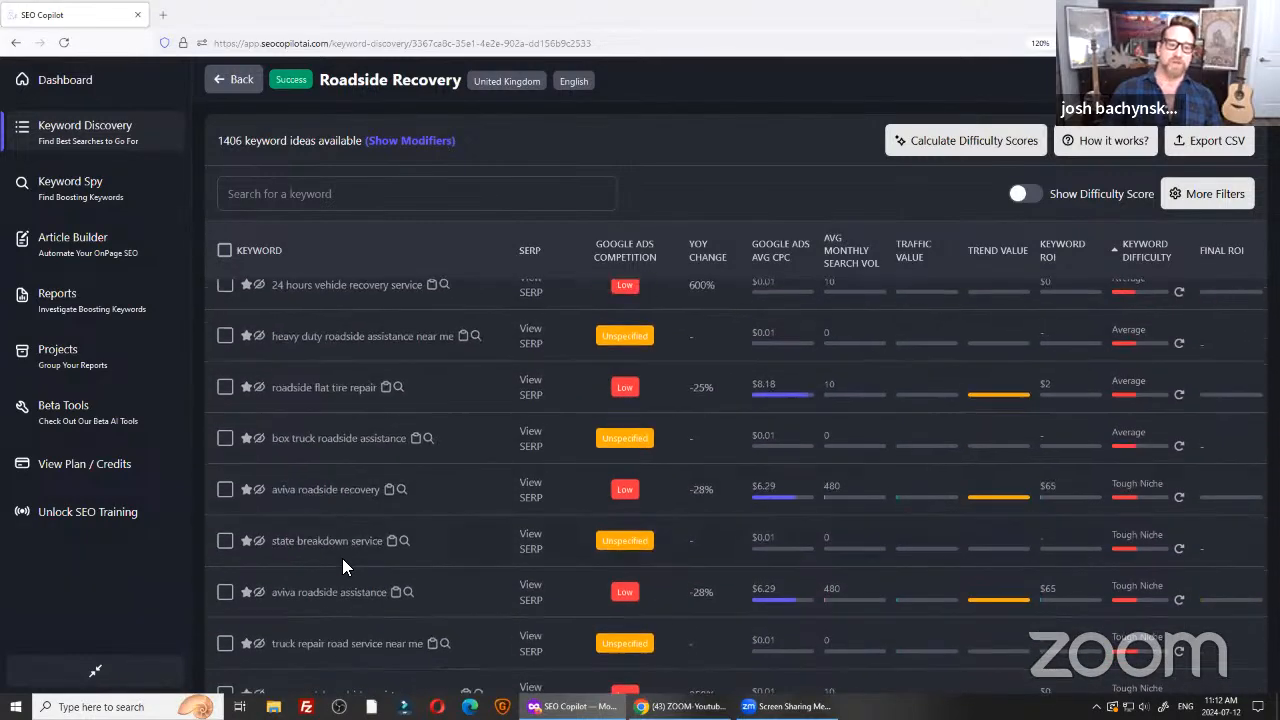
{"action": "key", "text": "ctrl"}
{"action": "scroll", "coordinate": [366, 404], "scroll_direction": "up", "scroll_amount": 3}
{"action": "key", "text": "ctrl"}
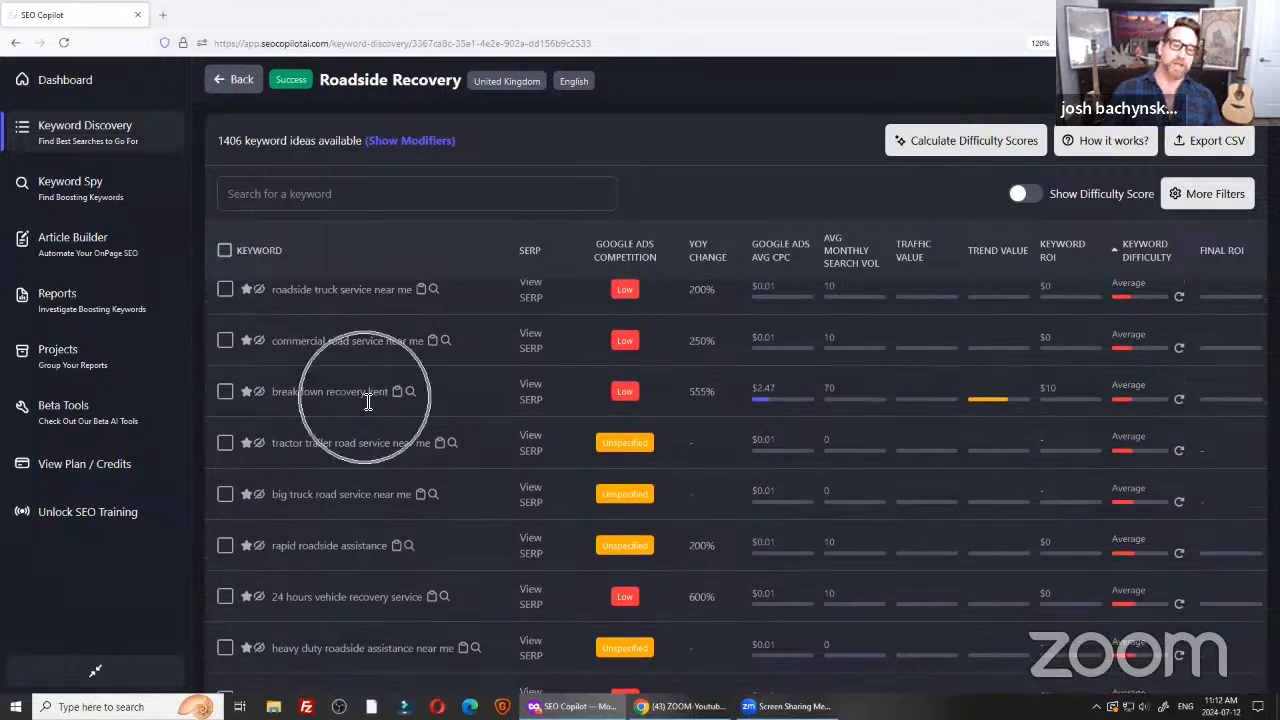
{"action": "scroll", "coordinate": [364, 440], "scroll_direction": "down", "scroll_amount": 1}
{"action": "key", "text": "ctrl"}
{"action": "scroll", "coordinate": [350, 498], "scroll_direction": "up", "scroll_amount": 5}
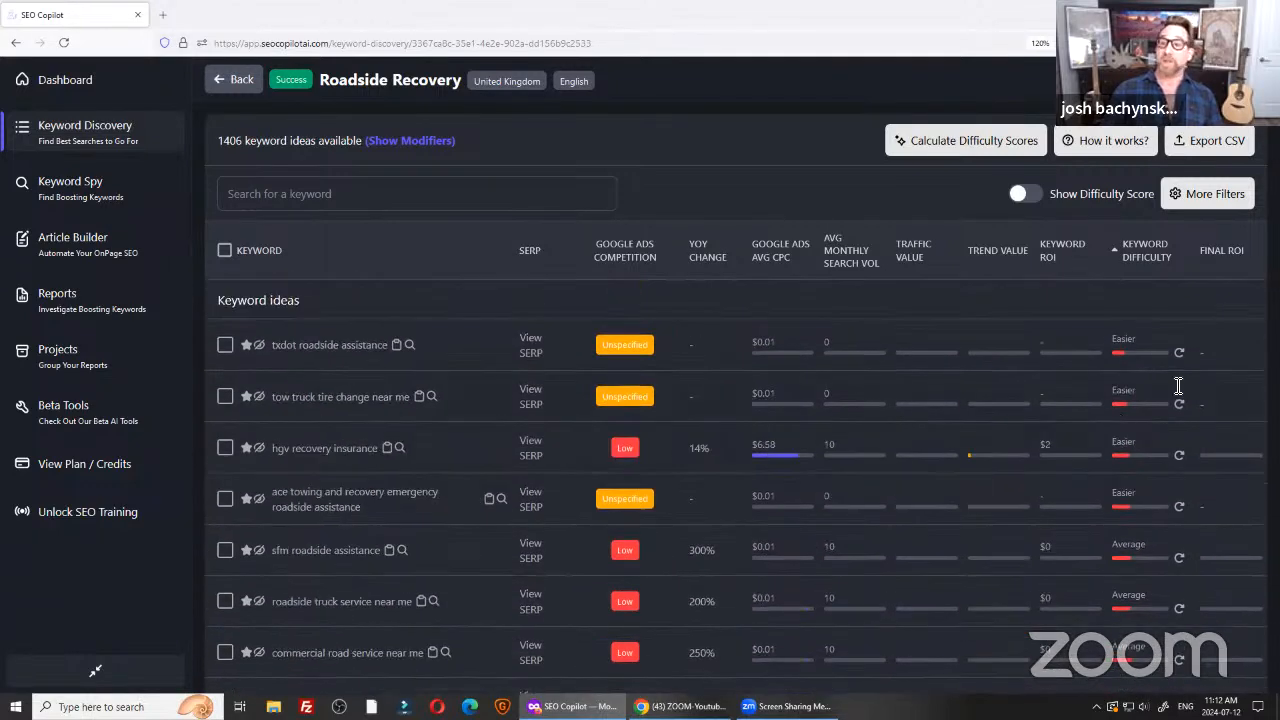
Sort the keyword ideas by final ROI again, highest first, and examine the average CPC and monthly search volume of "aa breakdown cover".
{"action": "left_click", "coordinate": [1222, 252]}
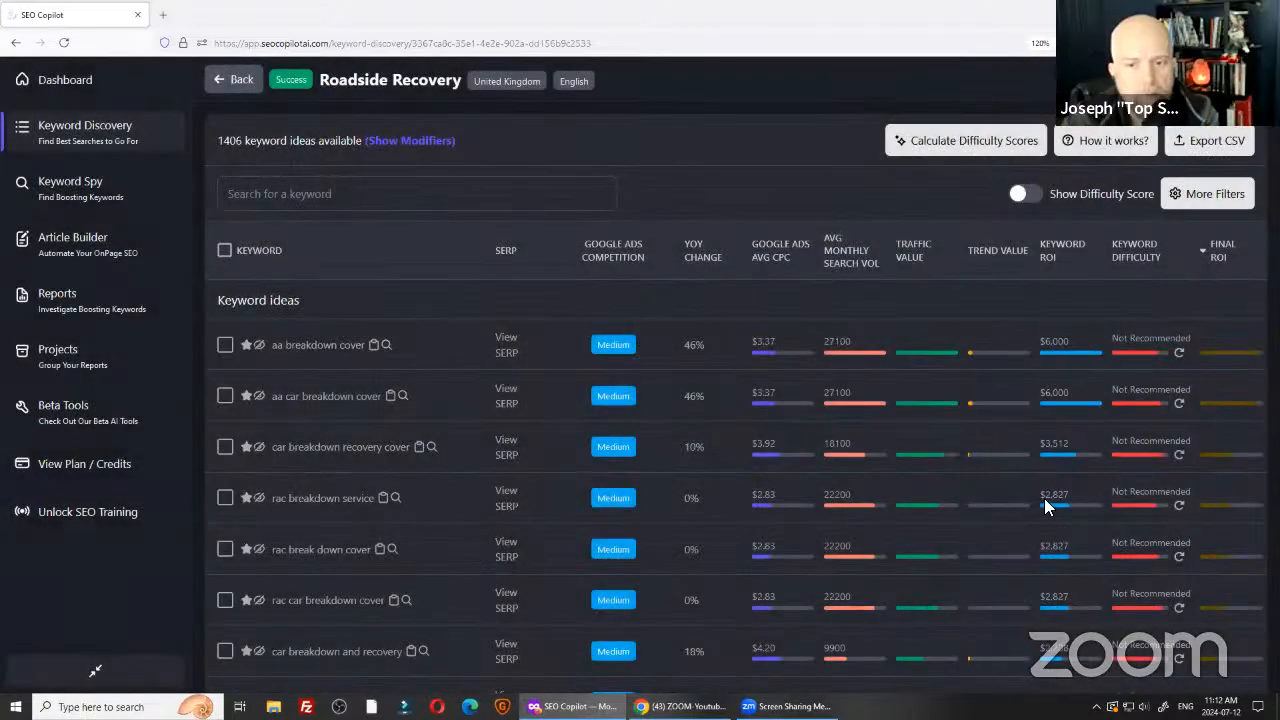
{"action": "mouse_move", "coordinate": [1056, 321]}
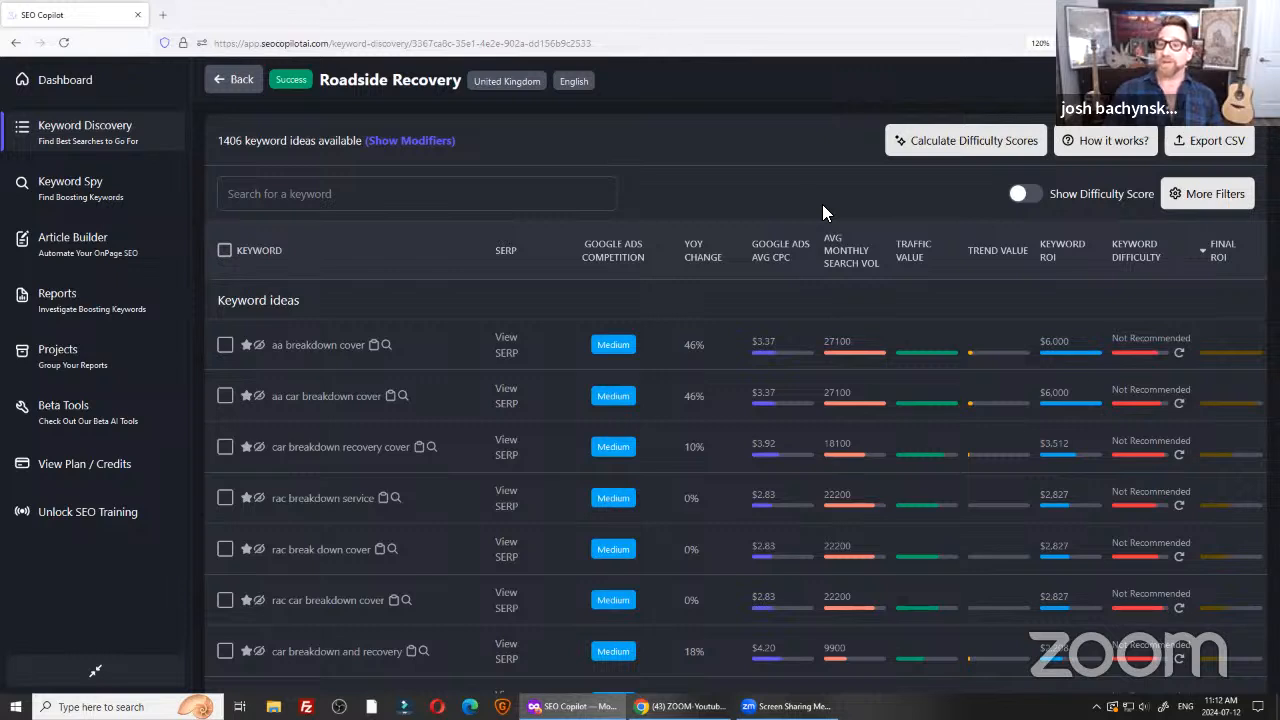
{"action": "left_click", "coordinate": [771, 343]}
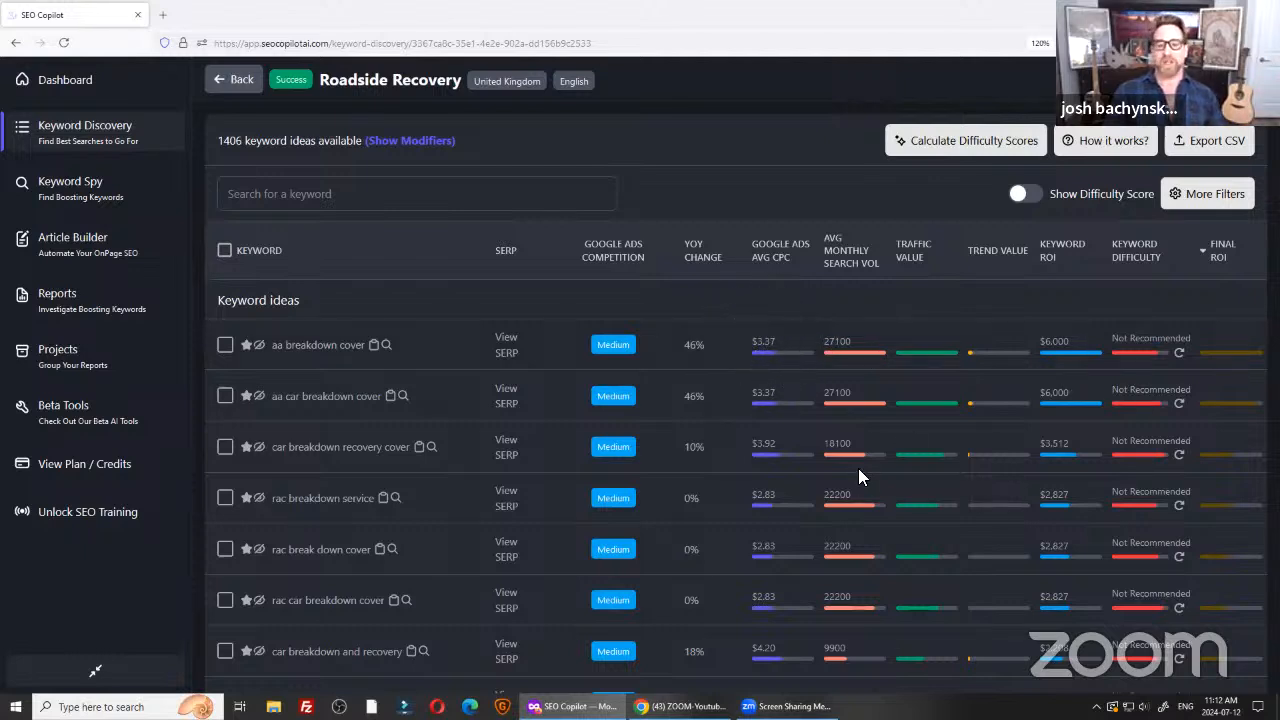
{"action": "left_click", "coordinate": [771, 347]}
{"action": "left_click", "coordinate": [770, 347]}
{"action": "left_click", "coordinate": [769, 347]}
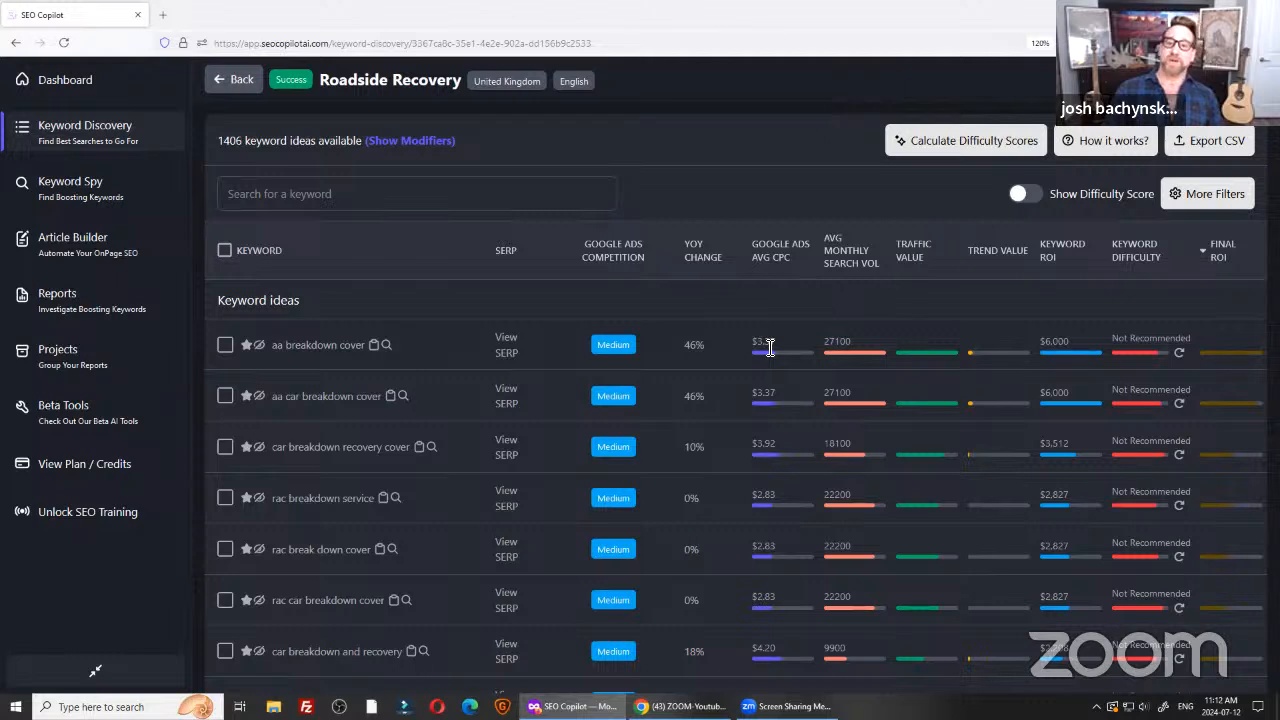
{"action": "left_click", "coordinate": [769, 347]}
{"action": "left_click", "coordinate": [769, 347]}
{"action": "left_click", "coordinate": [769, 347]}
{"action": "left_click", "coordinate": [769, 347]}
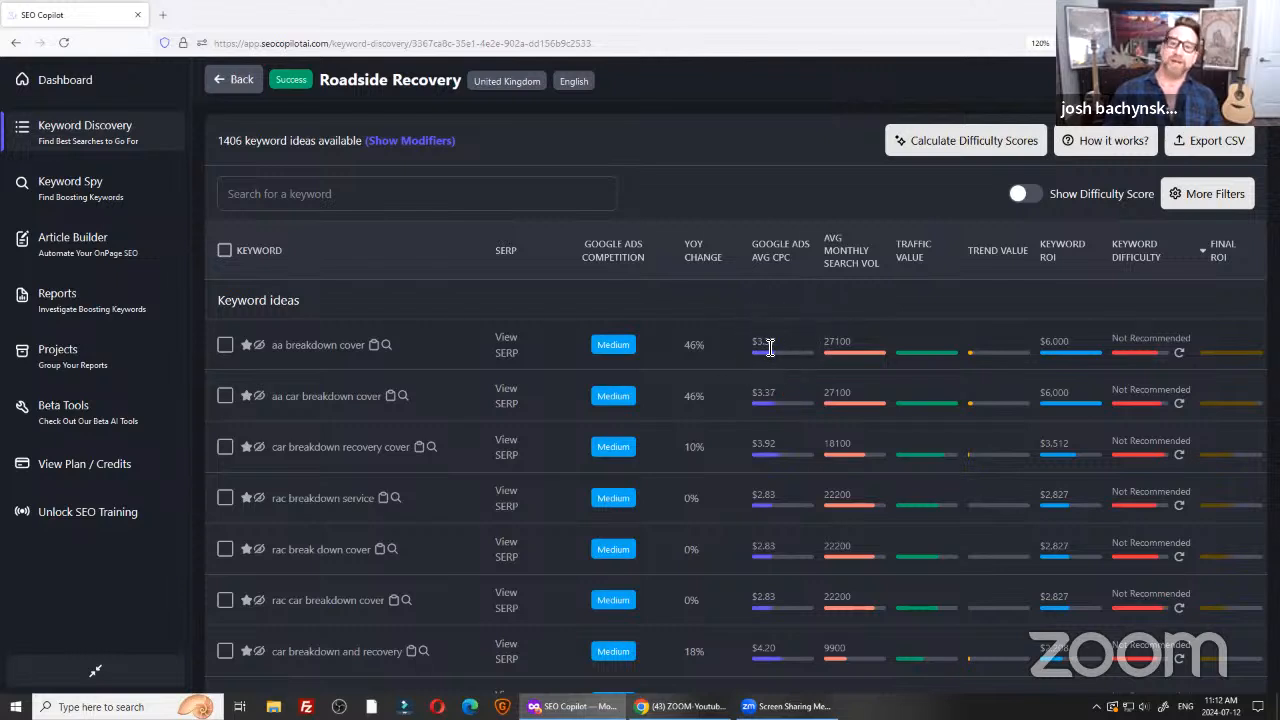
{"action": "left_click", "coordinate": [769, 347]}
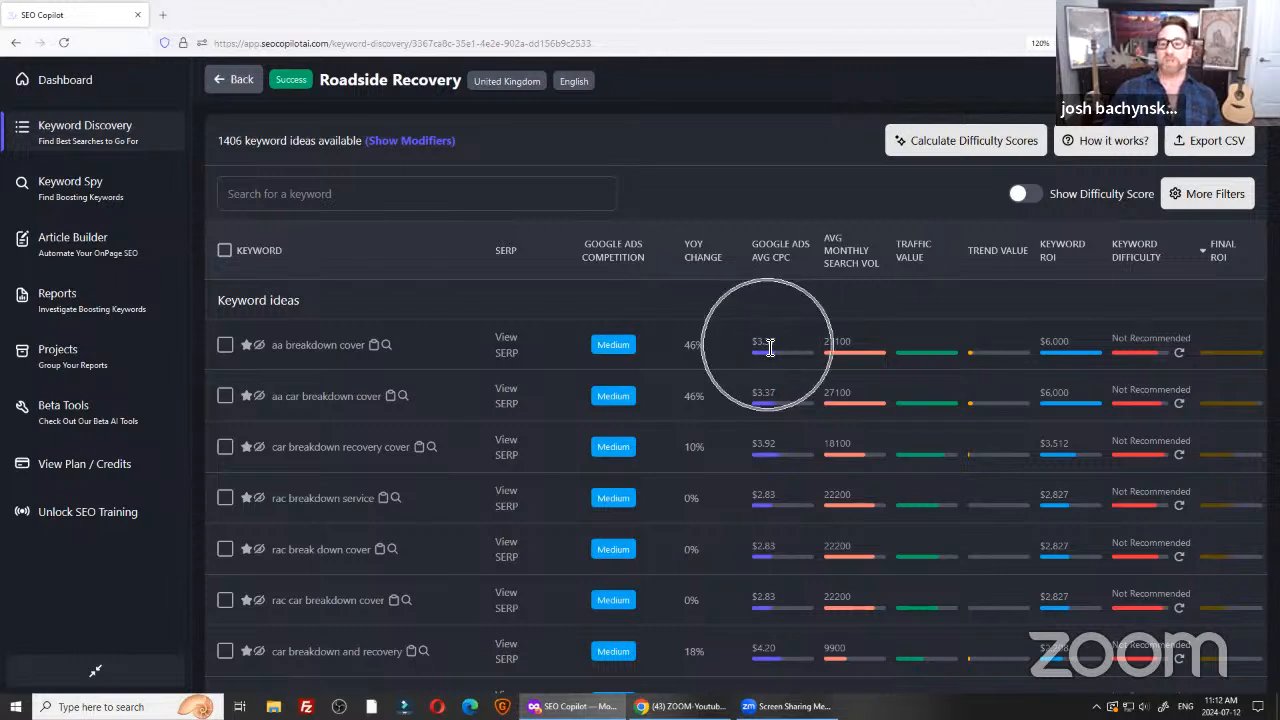
{"action": "left_click", "coordinate": [855, 343]}
{"action": "left_click", "coordinate": [853, 345]}
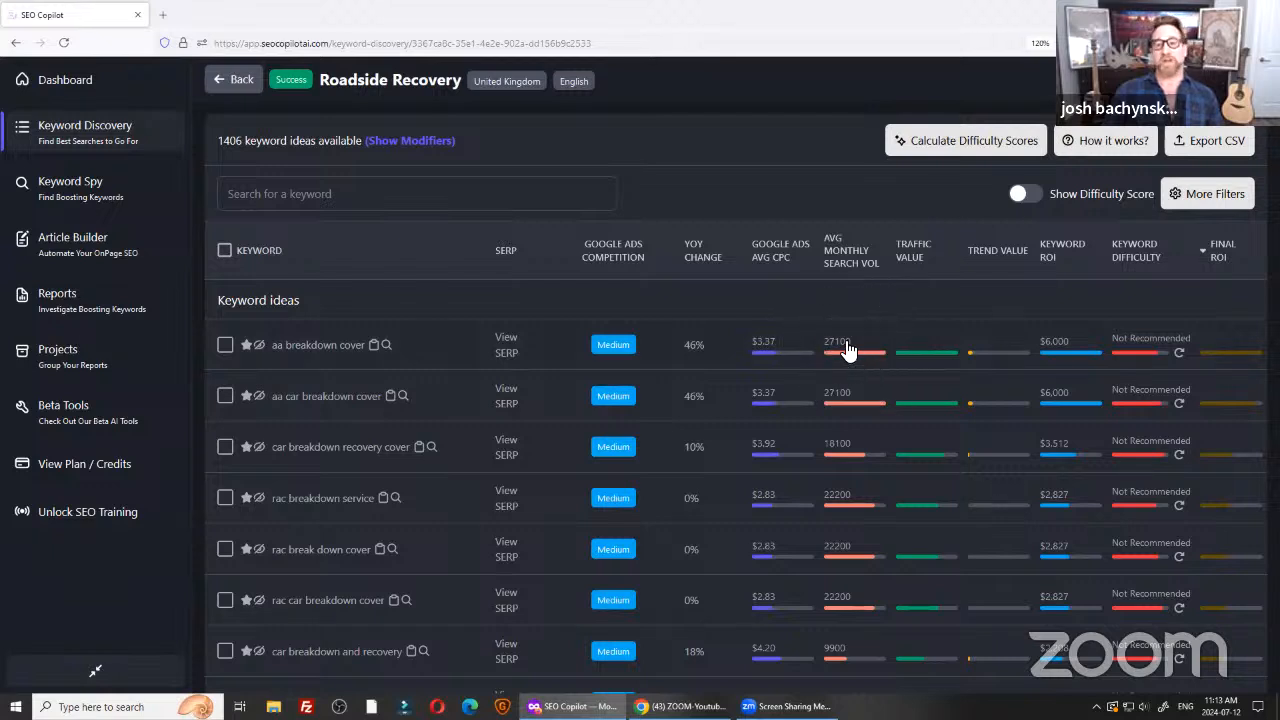
Examine the average CPC, keyword ROI, Google Ads competition and year-over-year change of "aa breakdown cover".
{"action": "left_click", "coordinate": [768, 348]}
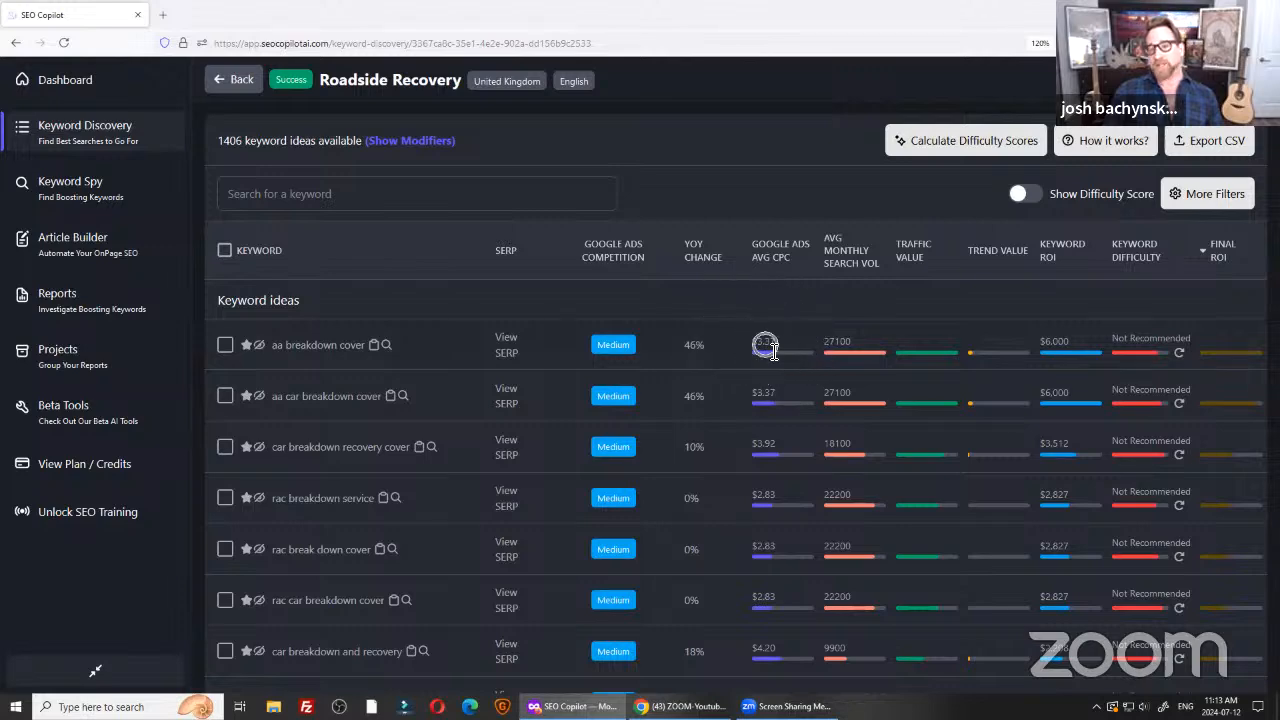
{"action": "left_click", "coordinate": [1068, 346]}
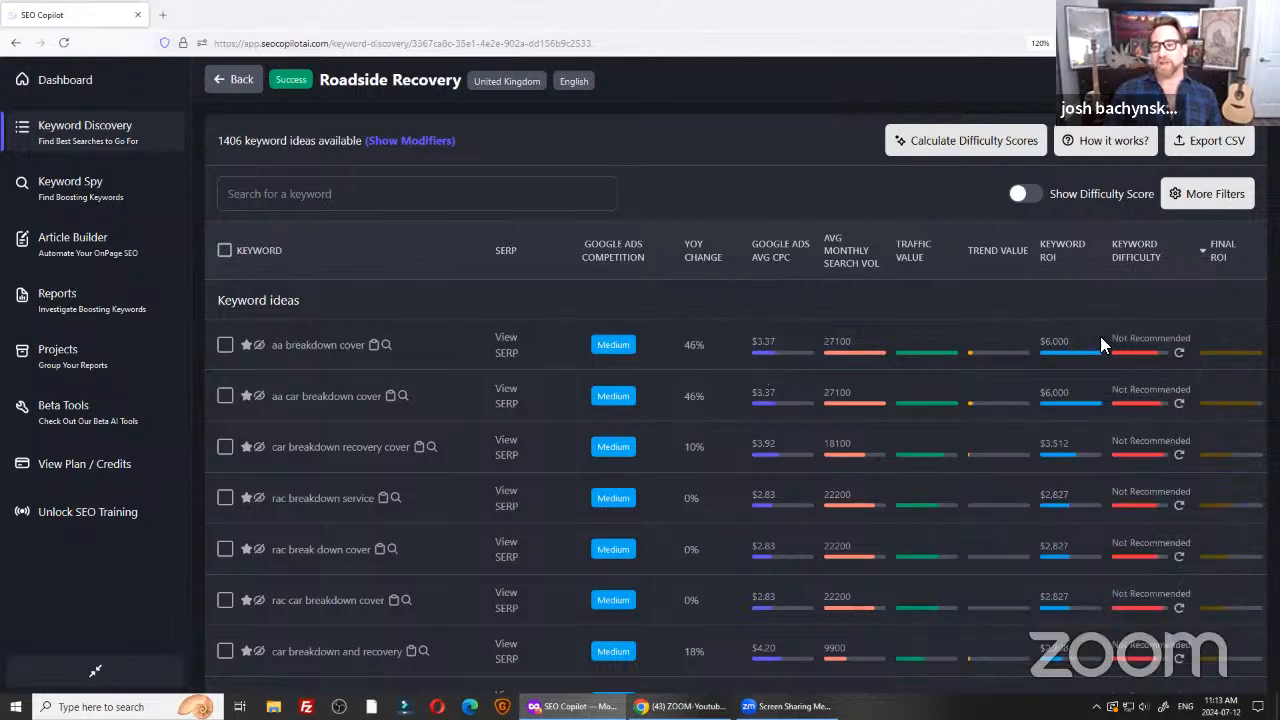
{"action": "left_click", "coordinate": [1068, 350]}
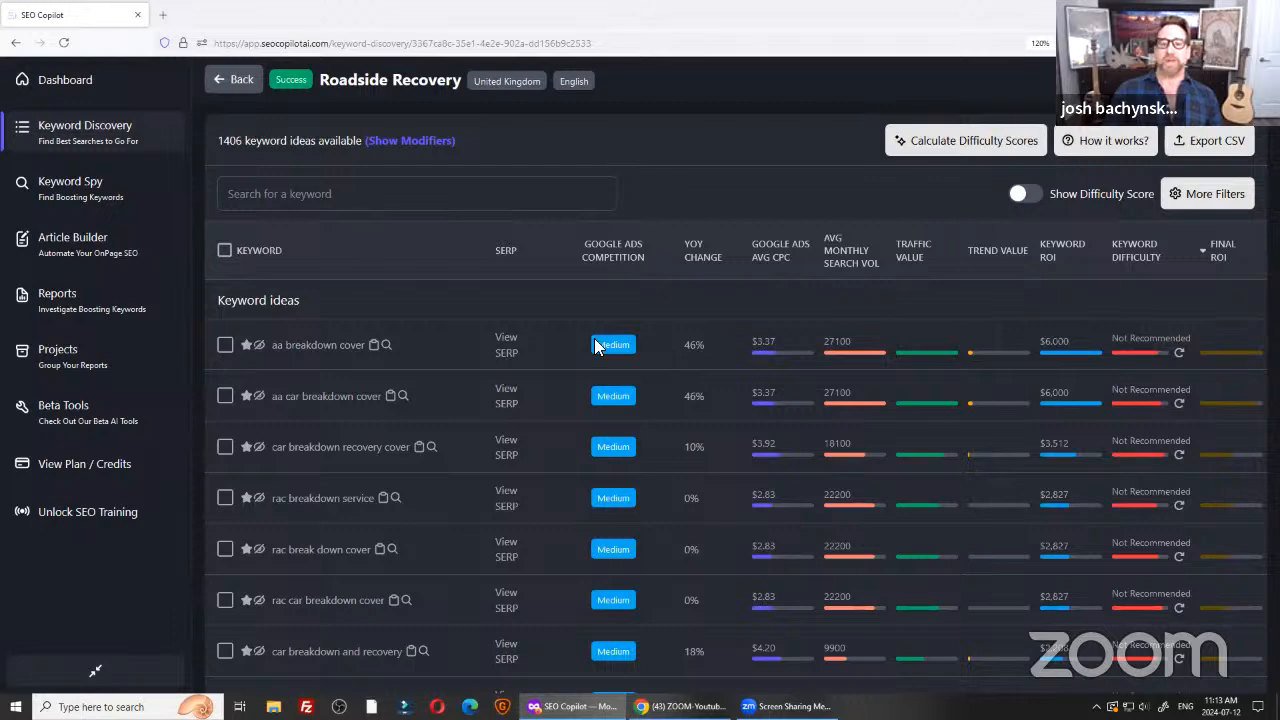
{"action": "left_click", "coordinate": [612, 345]}
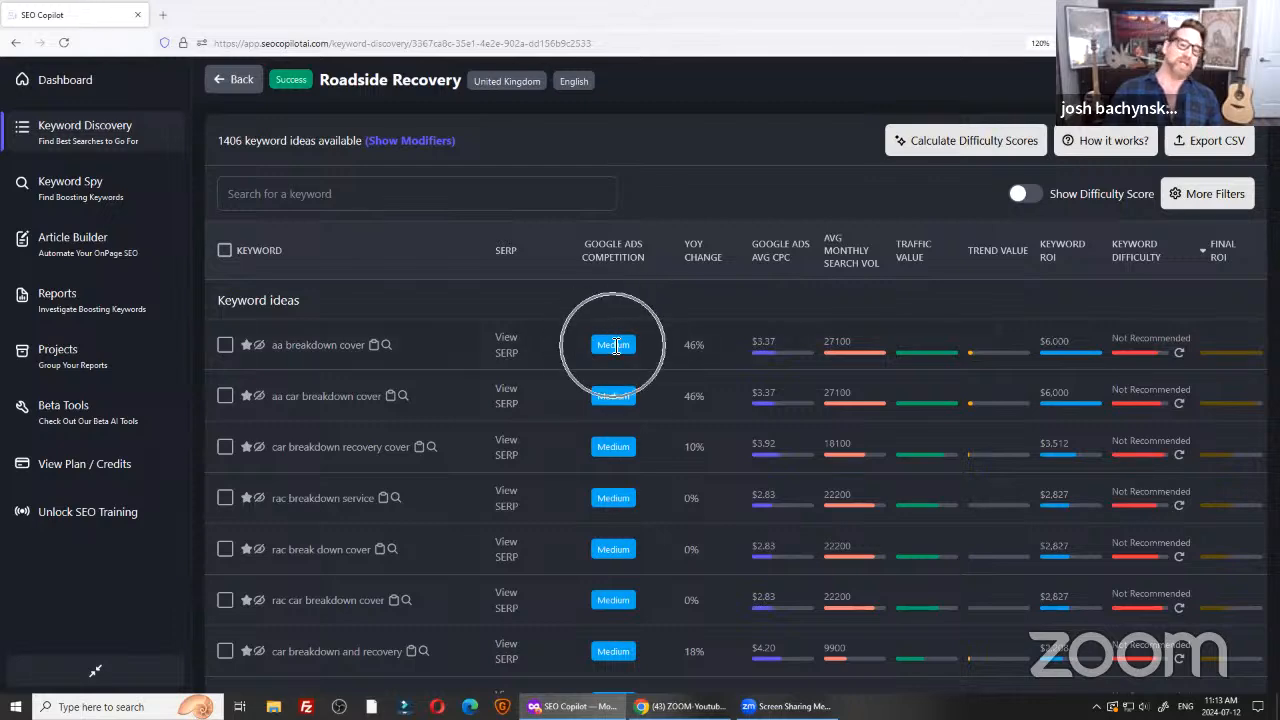
{"action": "mouse_move", "coordinate": [1062, 350]}
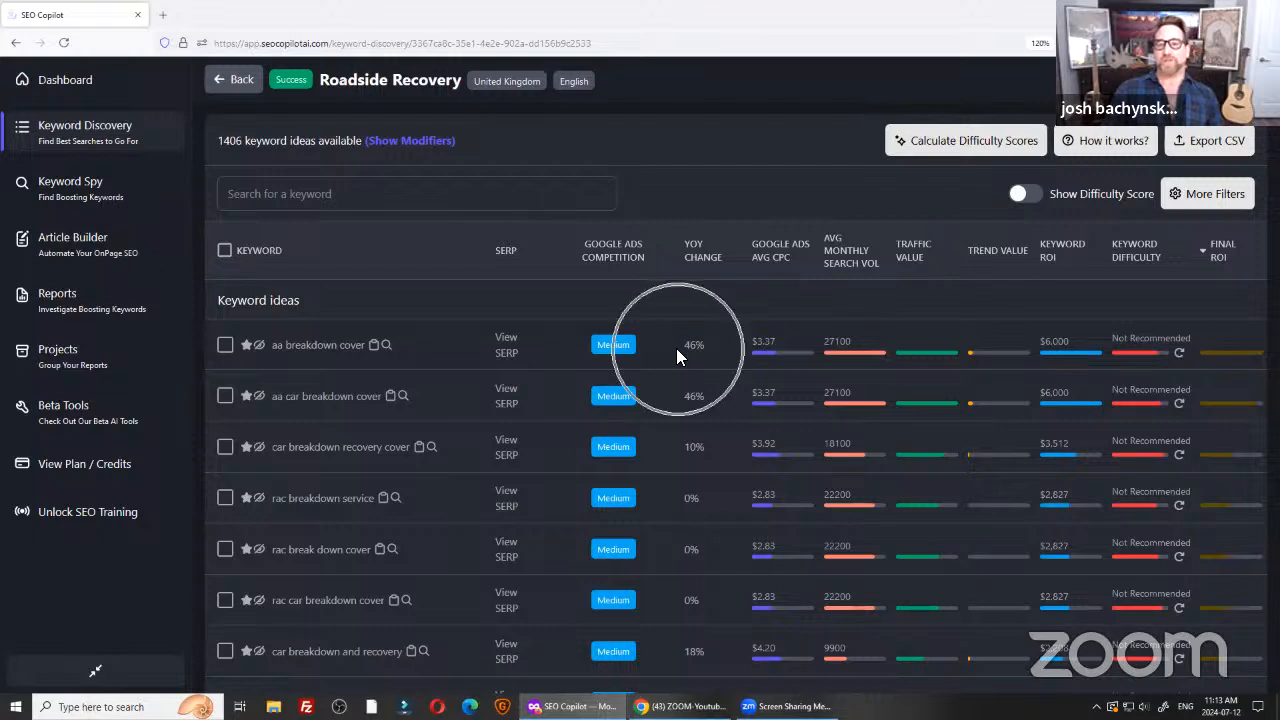
{"action": "left_click", "coordinate": [693, 350]}
{"action": "left_click", "coordinate": [693, 350]}
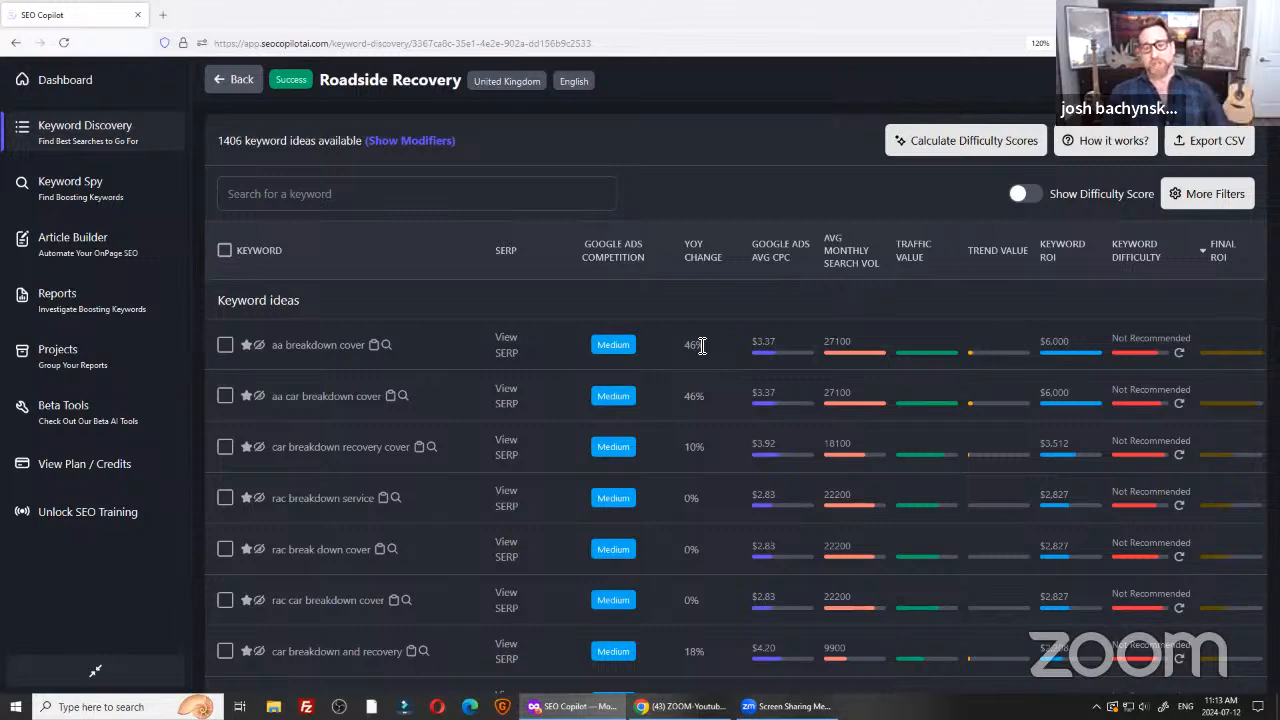
{"action": "left_click", "coordinate": [702, 345]}
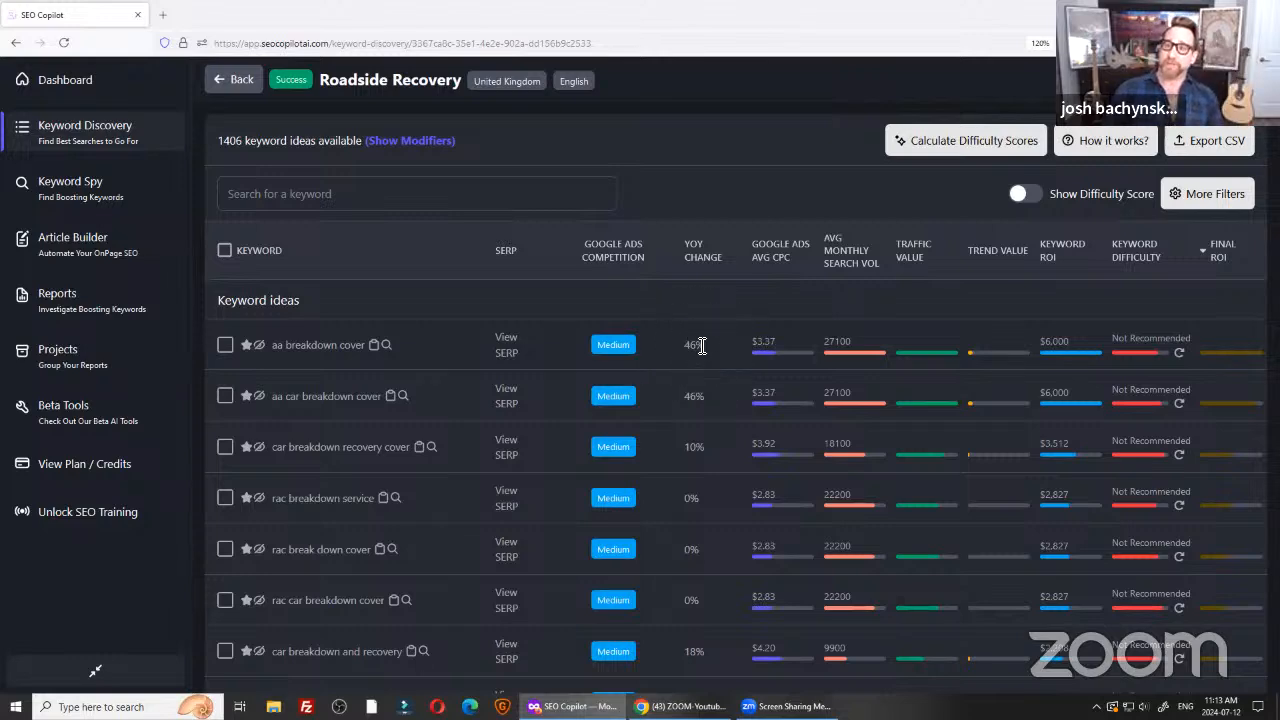
{"action": "left_click", "coordinate": [1062, 350]}
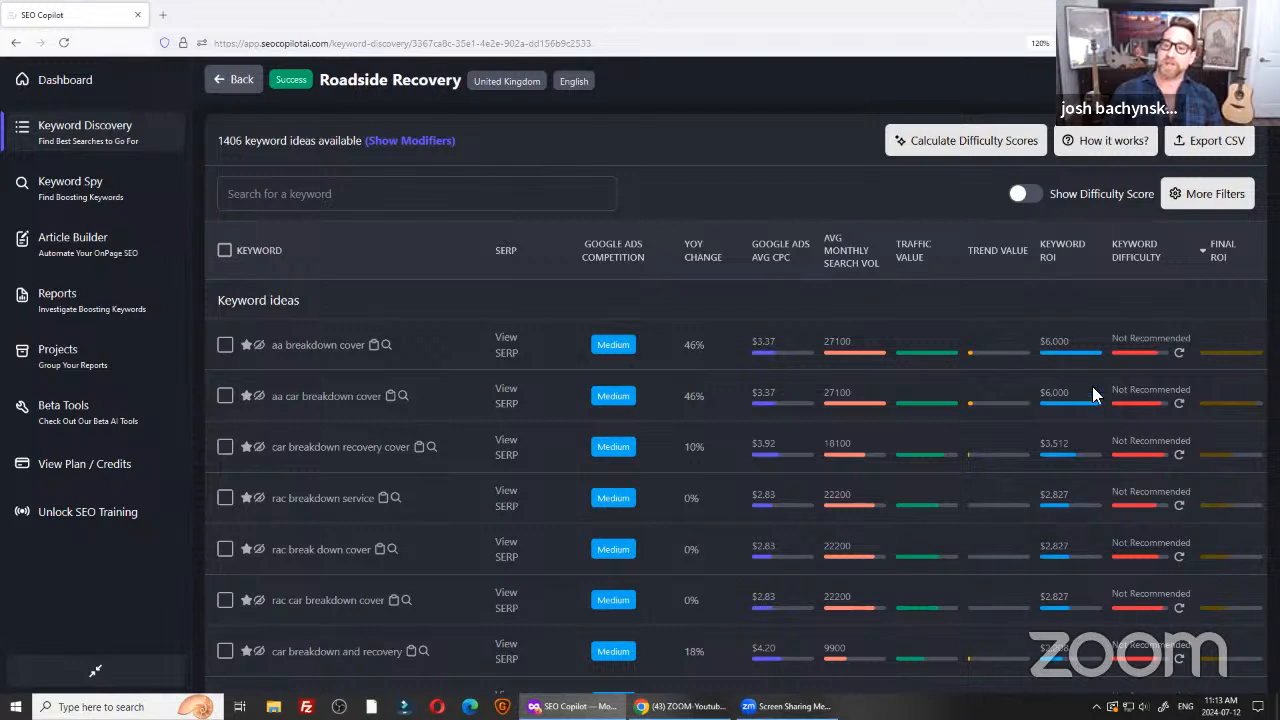
{"action": "left_click", "coordinate": [316, 344]}
{"action": "left_click", "coordinate": [310, 344]}
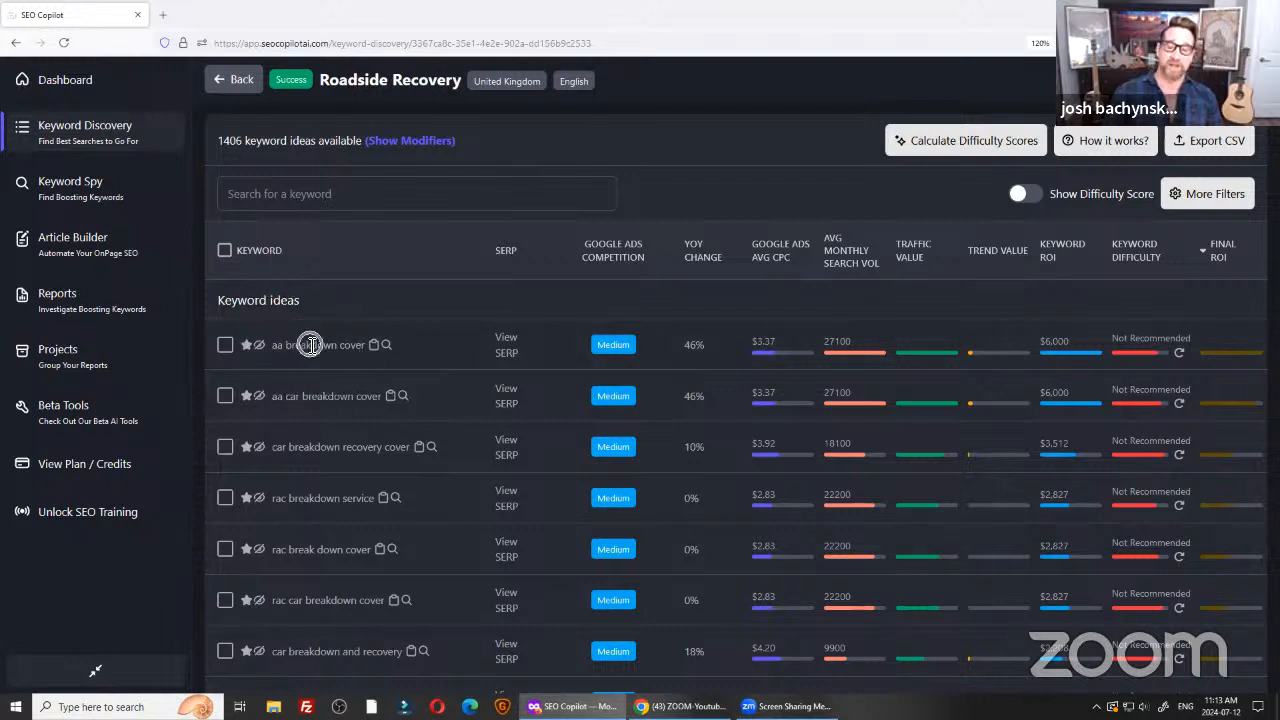
Look through the Roadside Recovery keyword ideas, then select "aa breakdown cover" and get more ideas based on it.
{"action": "scroll", "coordinate": [312, 345], "scroll_direction": "down", "scroll_amount": 10}
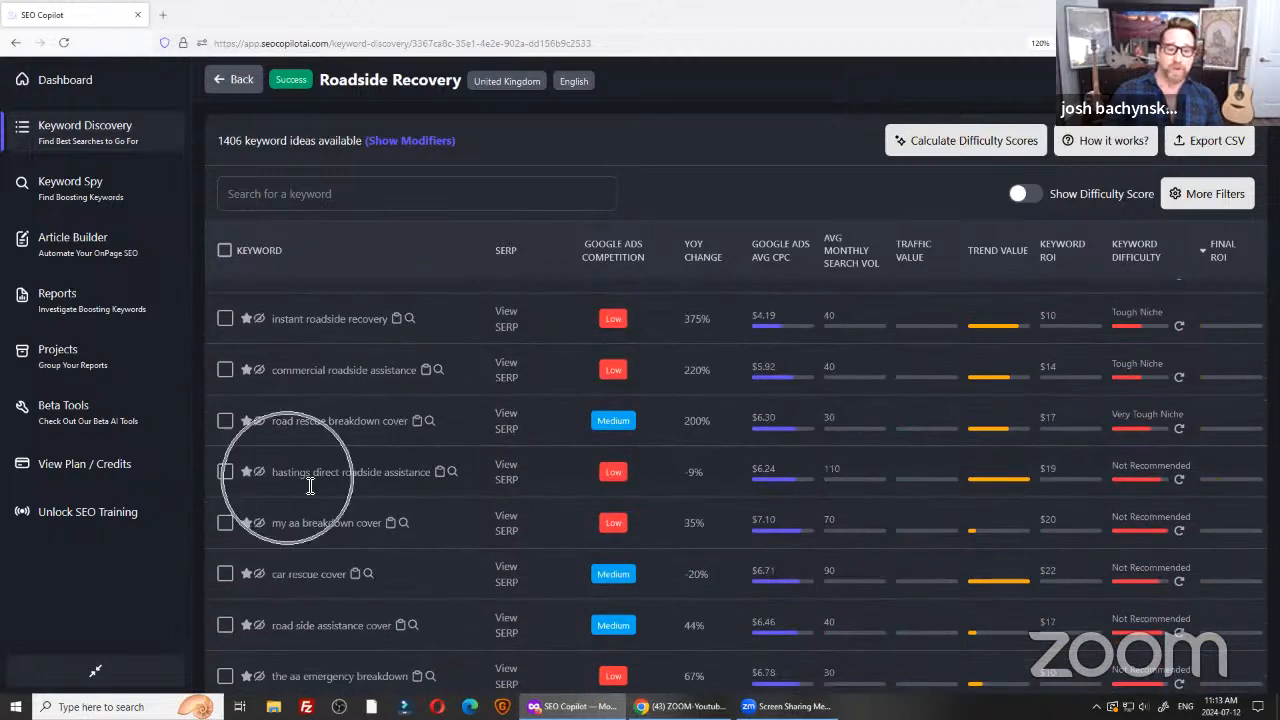
{"action": "scroll", "coordinate": [857, 605], "scroll_direction": "up", "scroll_amount": 10}
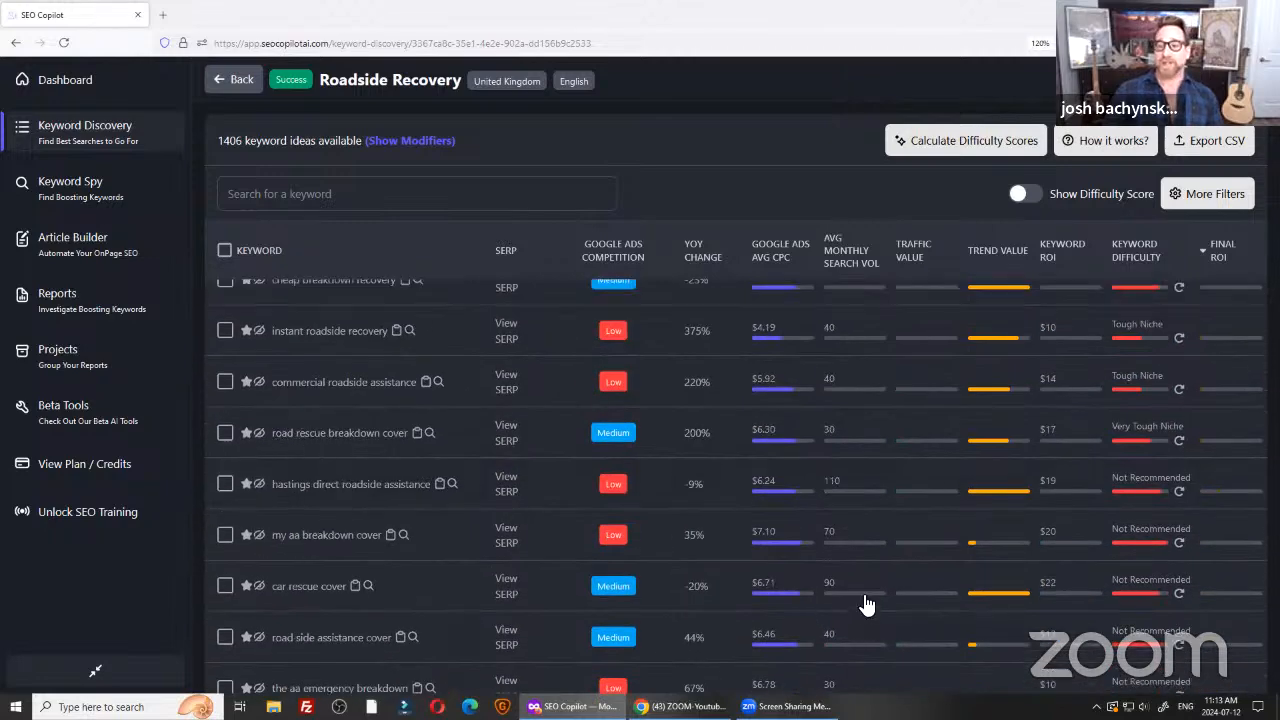
{"action": "left_click", "coordinate": [1106, 446]}
{"action": "left_click", "coordinate": [1082, 372]}
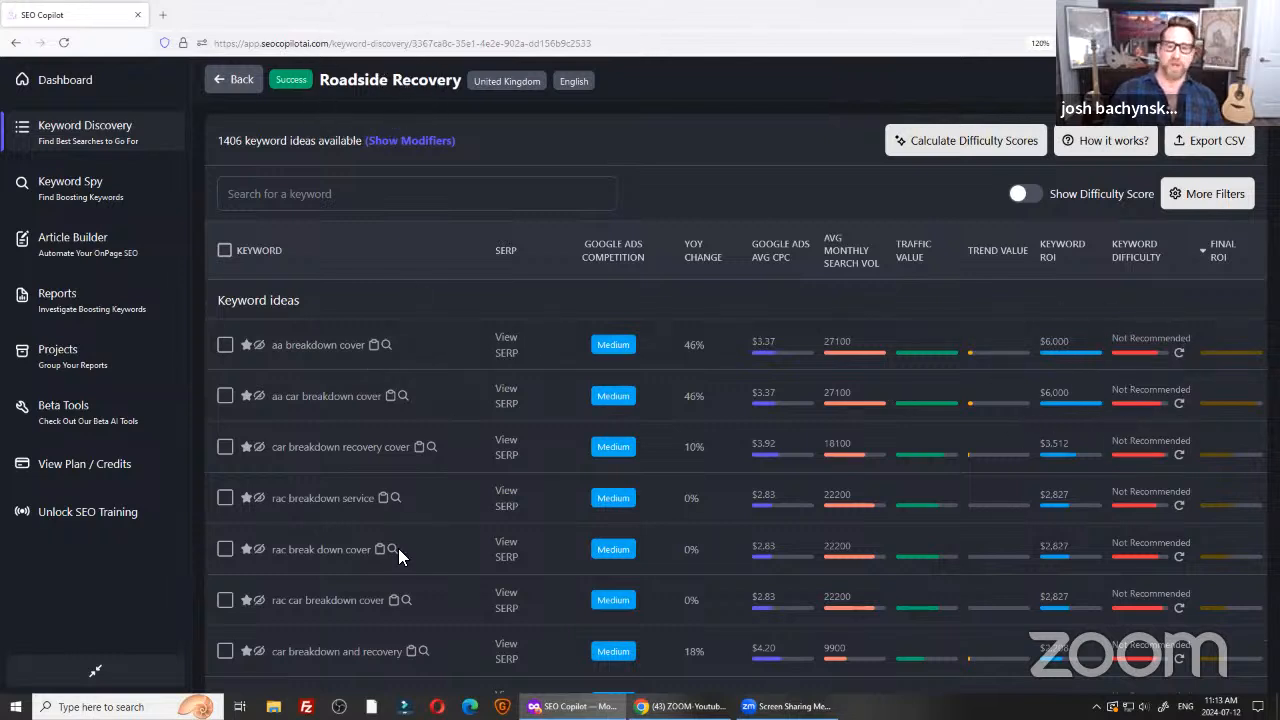
{"action": "left_click", "coordinate": [225, 344]}
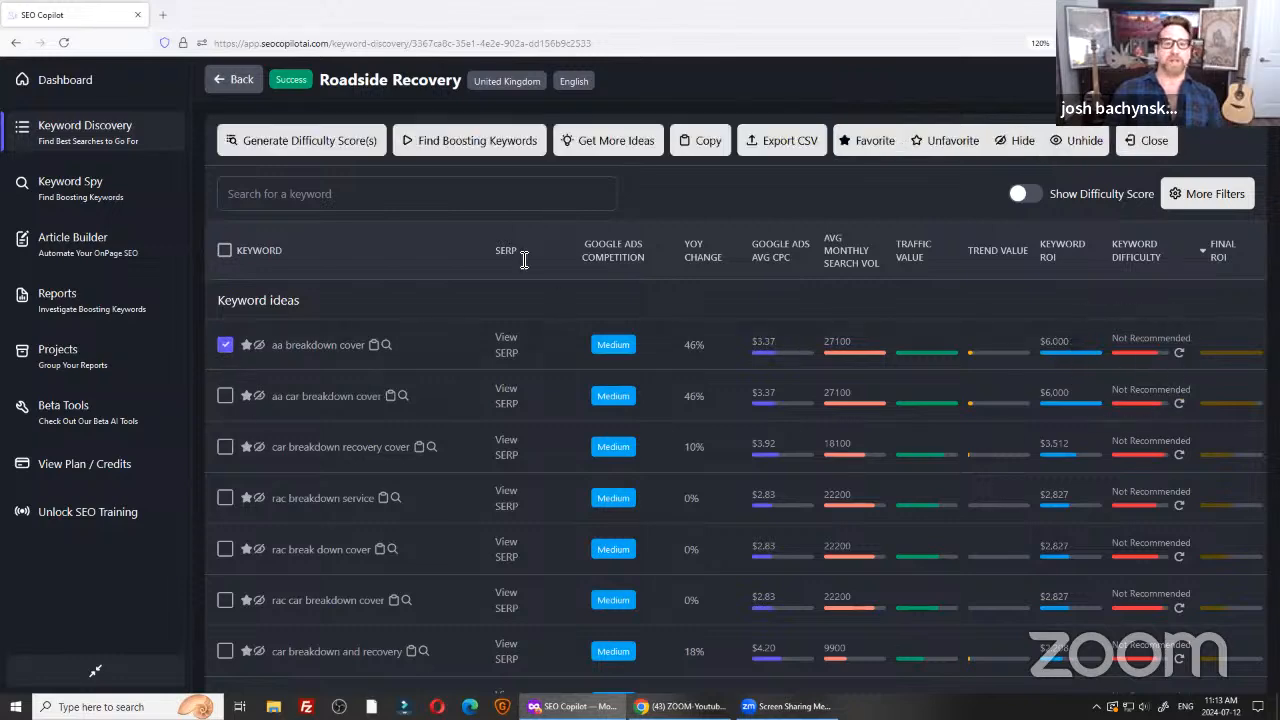
{"action": "left_click", "coordinate": [630, 145]}
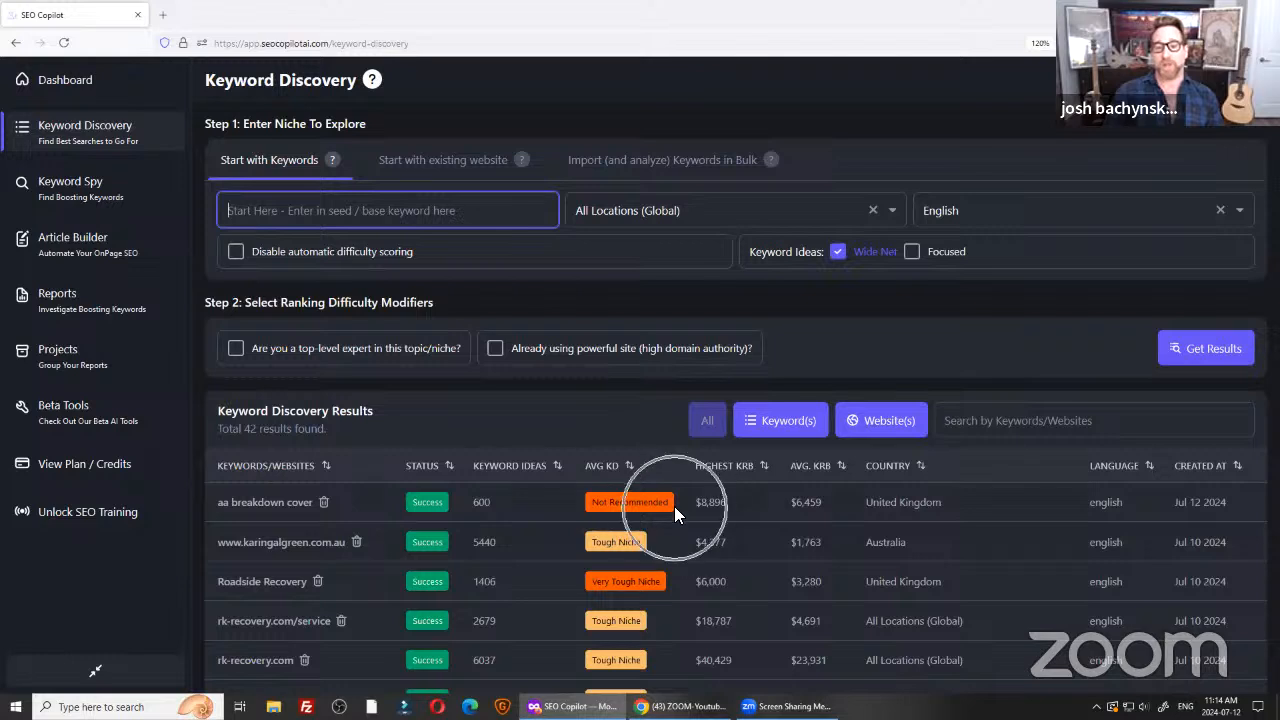
Sort the Keyword Discovery results by average keyword difficulty, easiest first, and open the "l lysine weight loss" results.
{"action": "left_click", "coordinate": [610, 466]}
{"action": "left_click", "coordinate": [610, 466]}
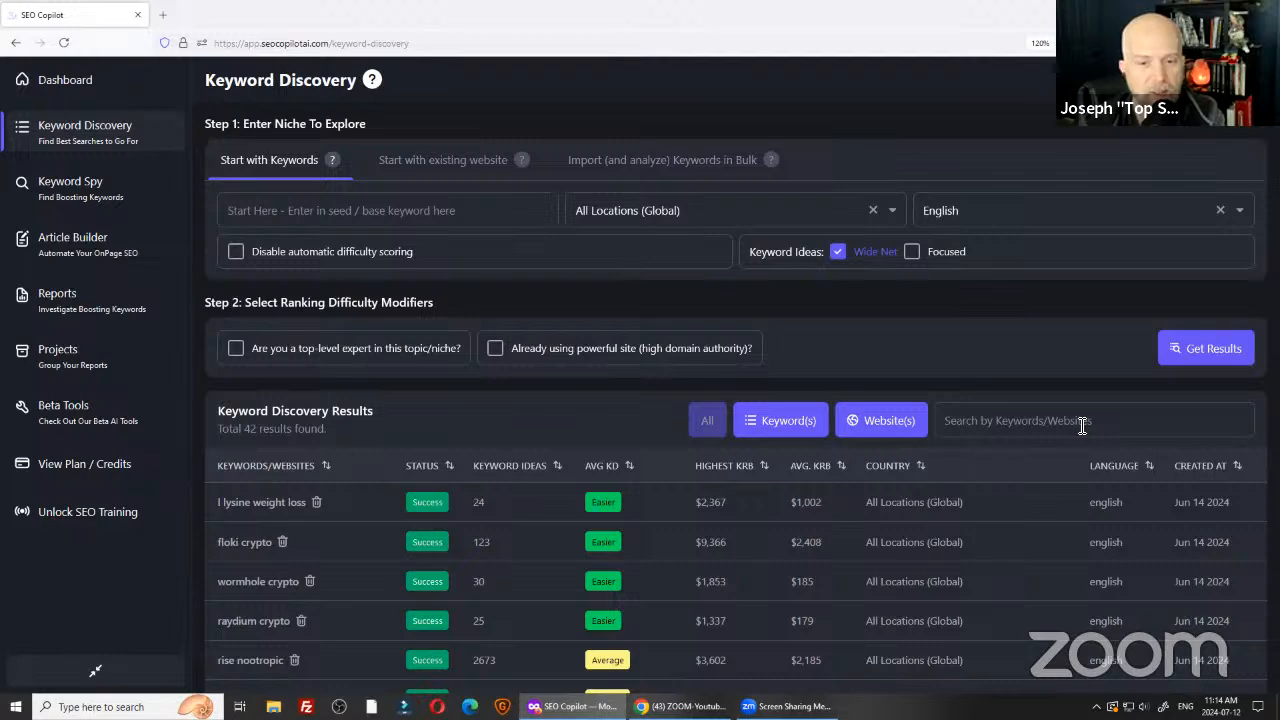
{"action": "left_click", "coordinate": [274, 506]}
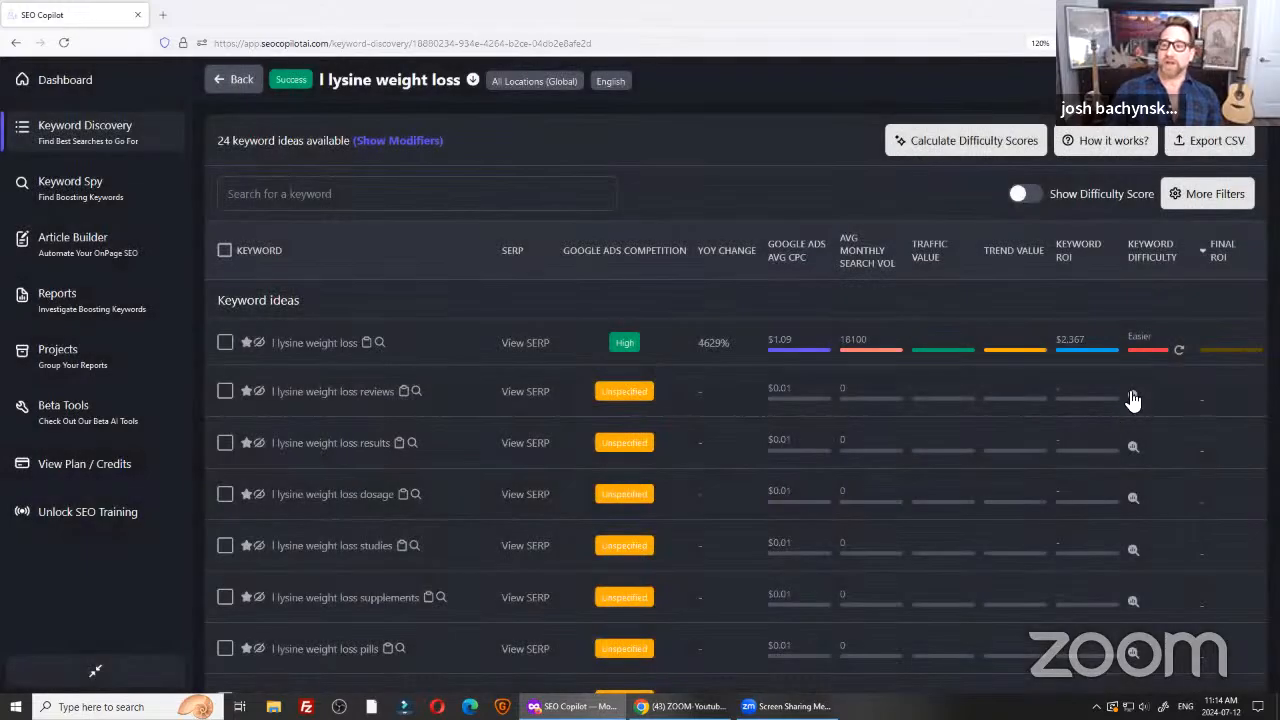
Calculate the difficulty scores for the unscored "l lysine weight loss" keyword ideas on the page.
{"action": "left_click", "coordinate": [1133, 398]}
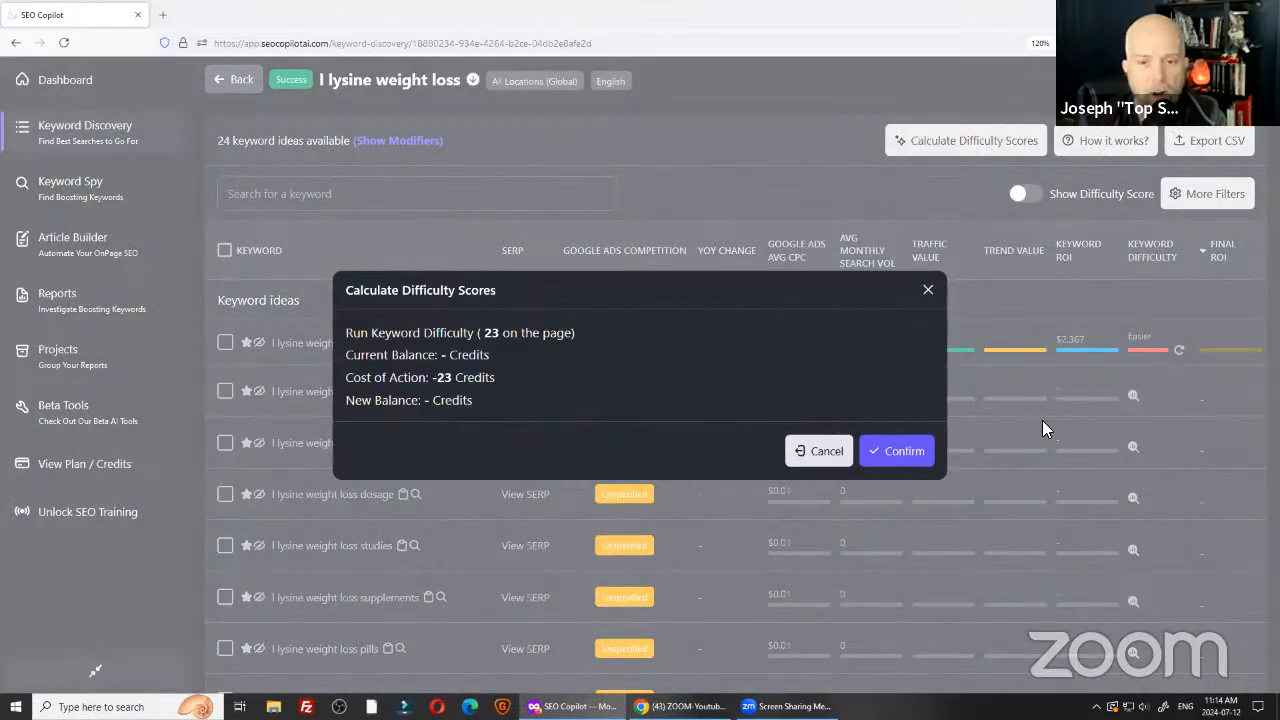
{"action": "left_click", "coordinate": [902, 452]}
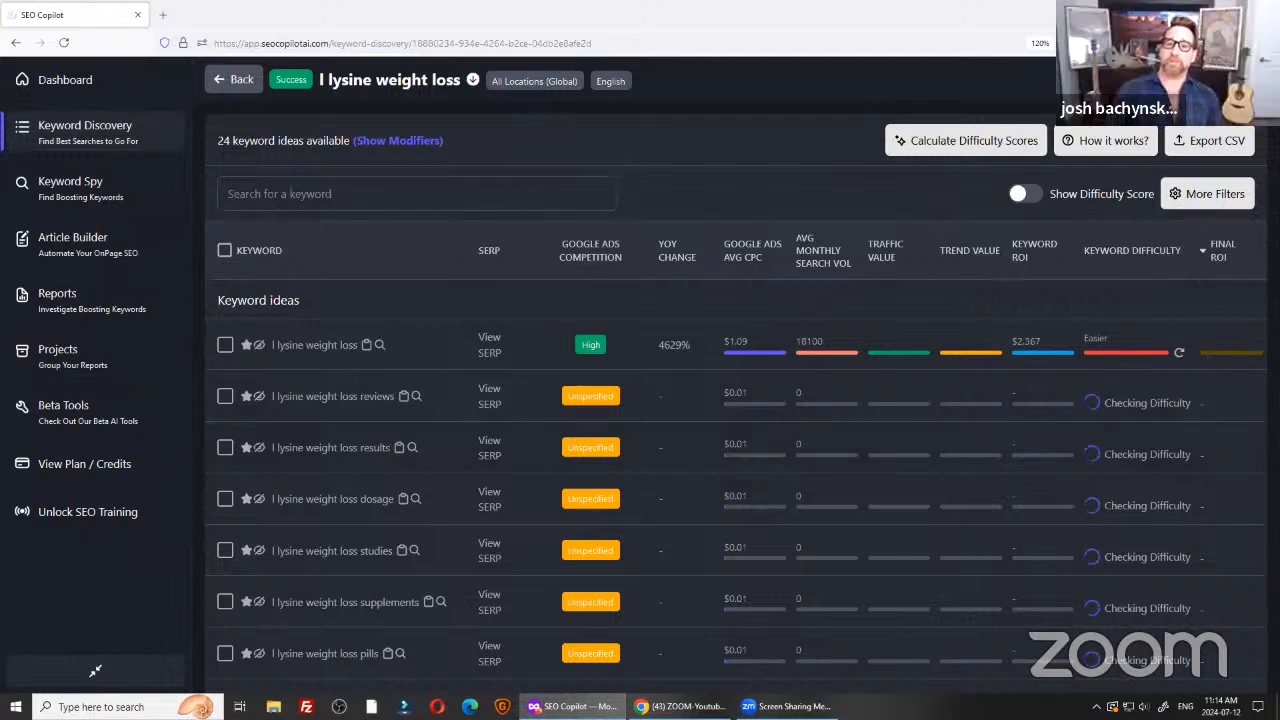
Show the additional keyword filters, examine options such as YOY %, Search Intent and Favorite, and hide the filters again.
{"action": "left_click", "coordinate": [1210, 194]}
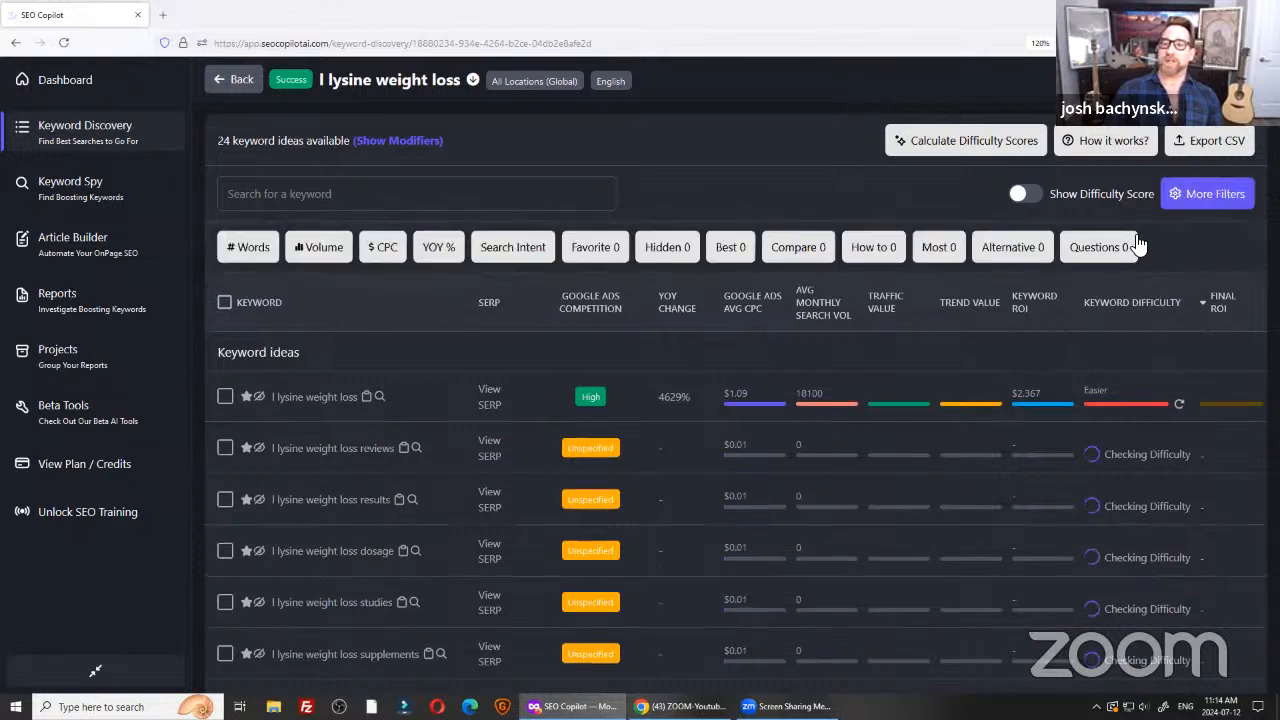
{"action": "key", "text": "ctrl"}
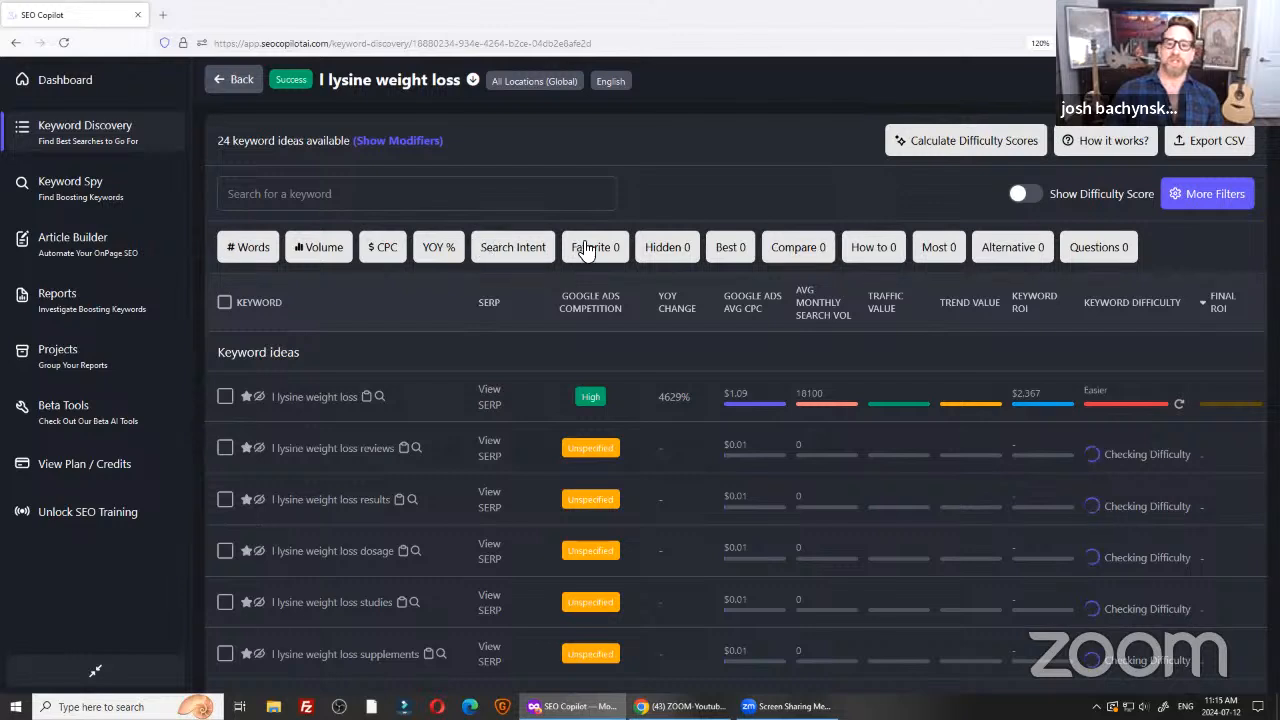
{"action": "key", "text": "ctrl"}
{"action": "key", "text": "ctrl"}
{"action": "key", "text": "ctrl"}
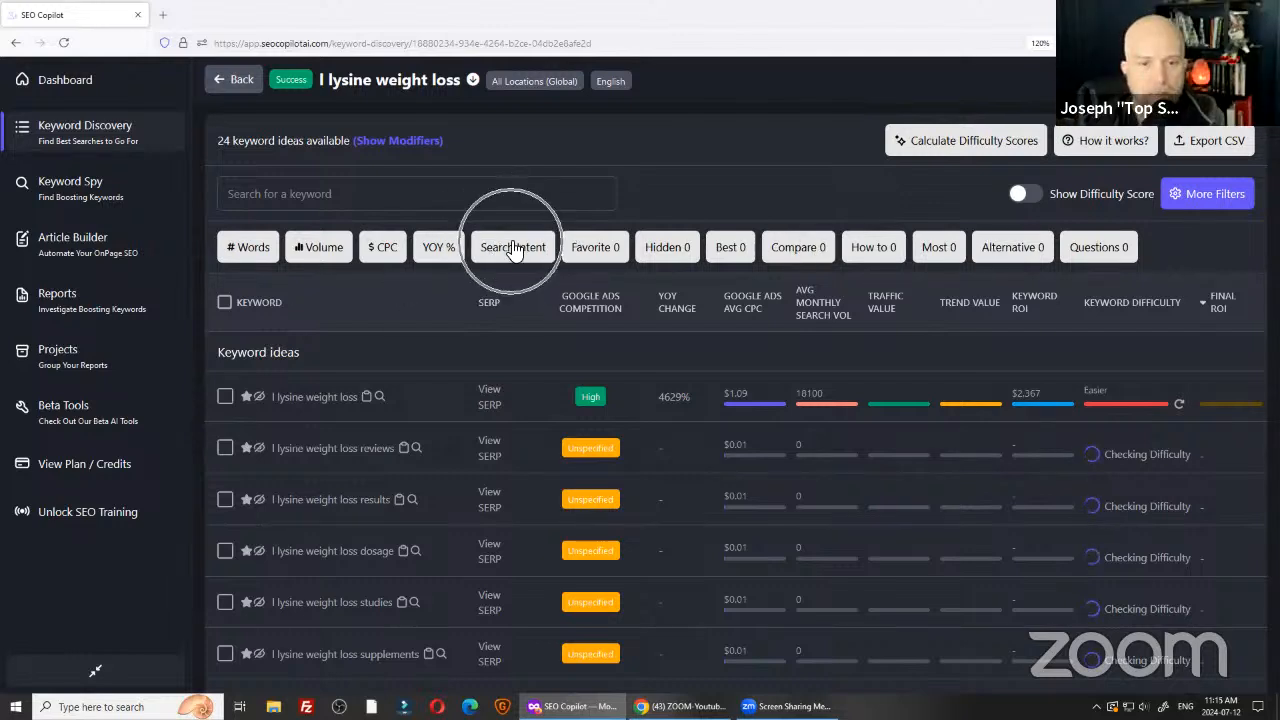
{"action": "key", "text": "ctrl"}
{"action": "key", "text": "ctrl"}
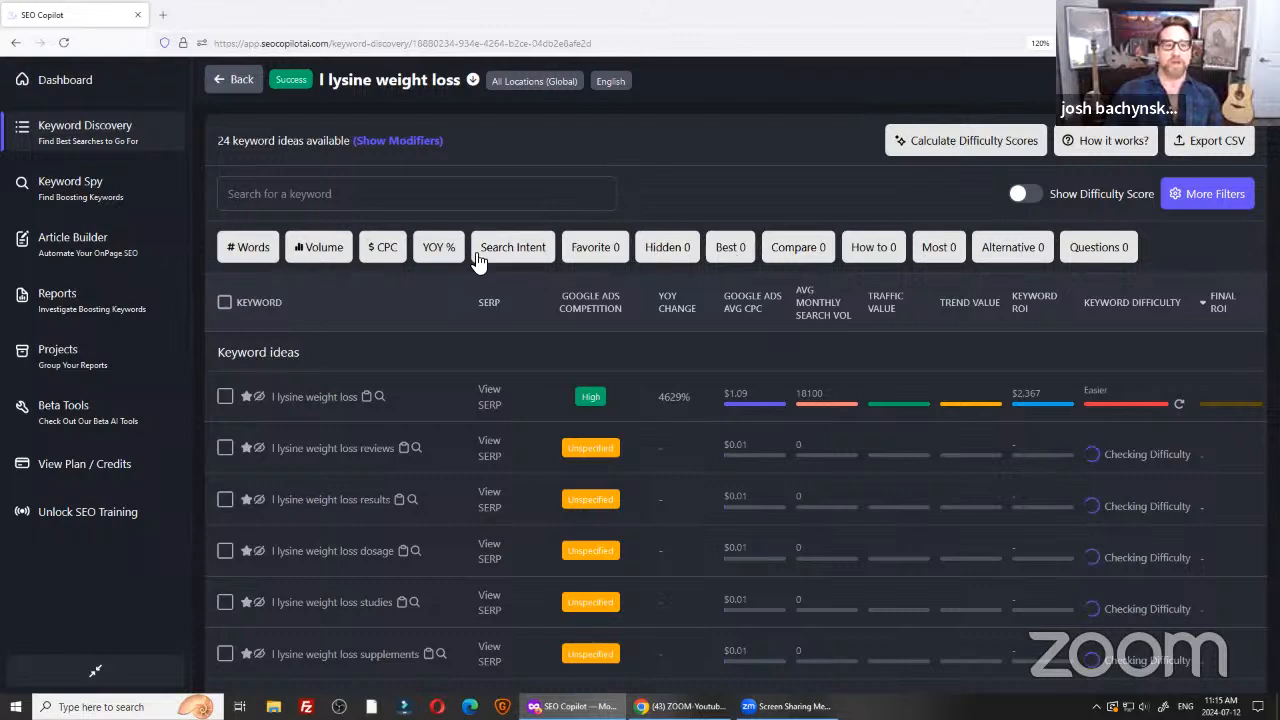
{"action": "key", "text": "ctrl"}
{"action": "key", "text": "ctrl"}
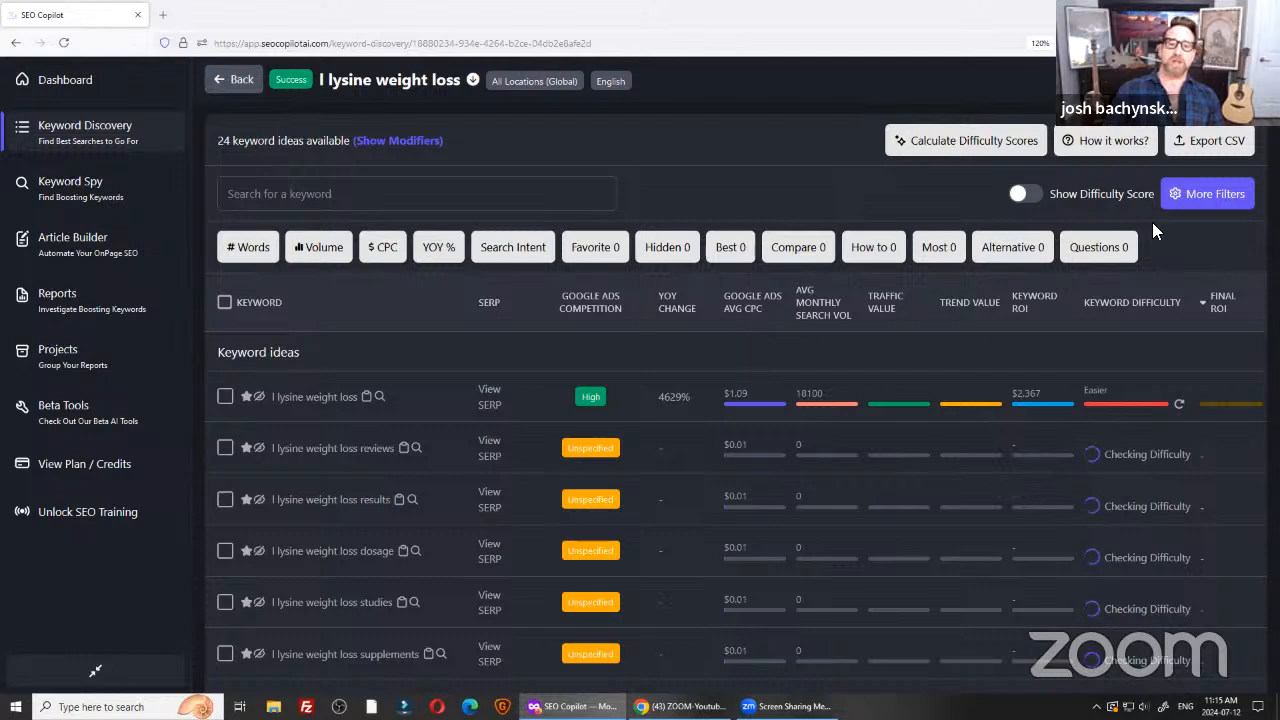
{"action": "left_click", "coordinate": [1208, 193]}
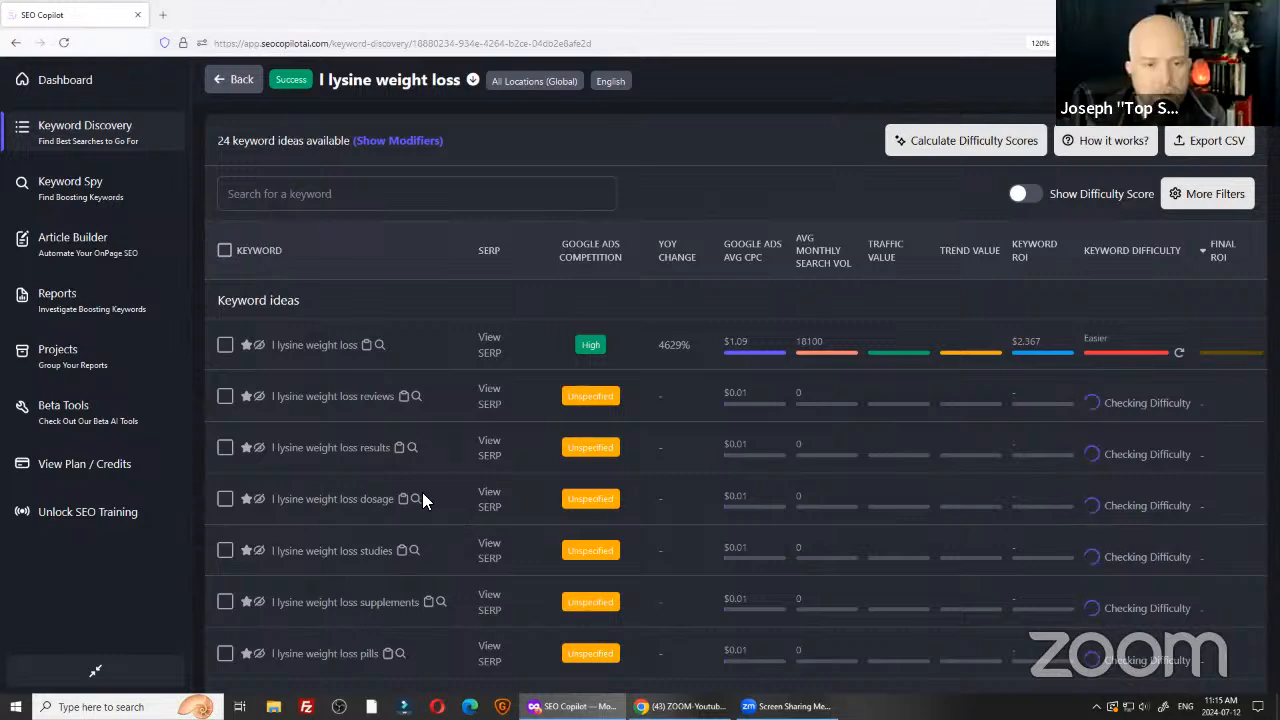
View the feature overview on the dashboard and open the first "dance team gear" report in the Article Builder.
{"action": "left_click", "coordinate": [75, 88]}
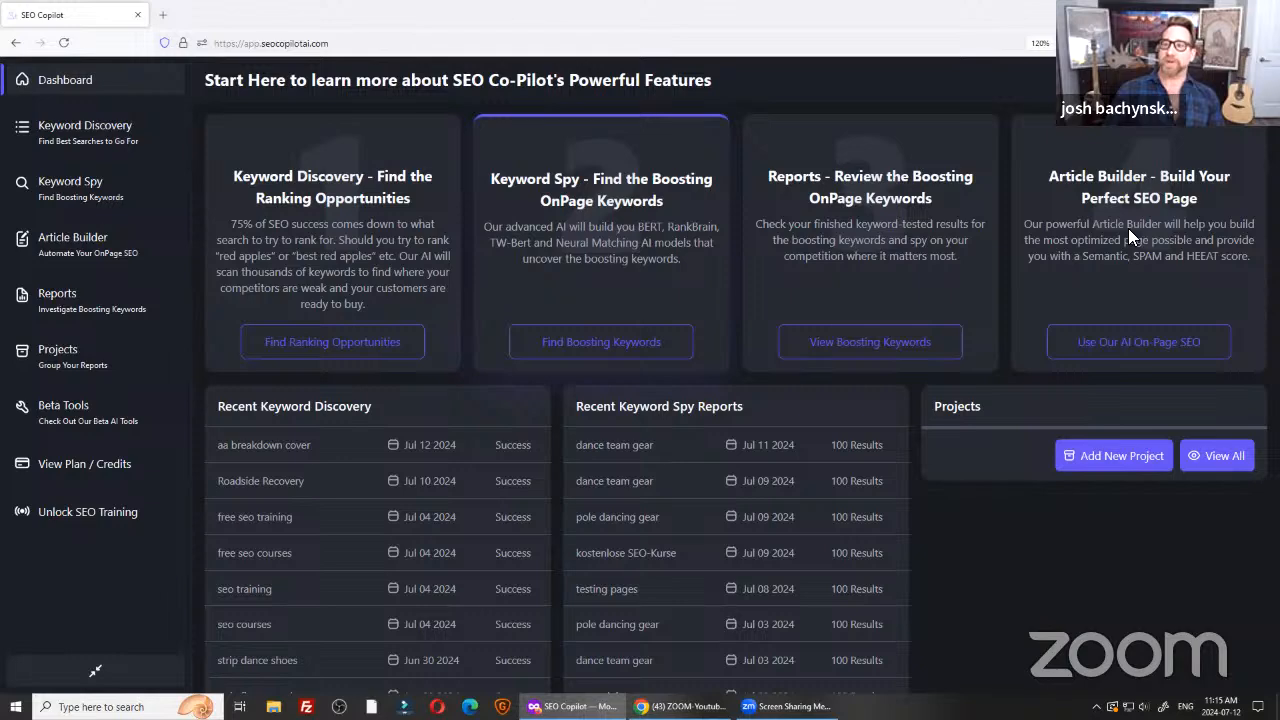
{"action": "left_click", "coordinate": [73, 244]}
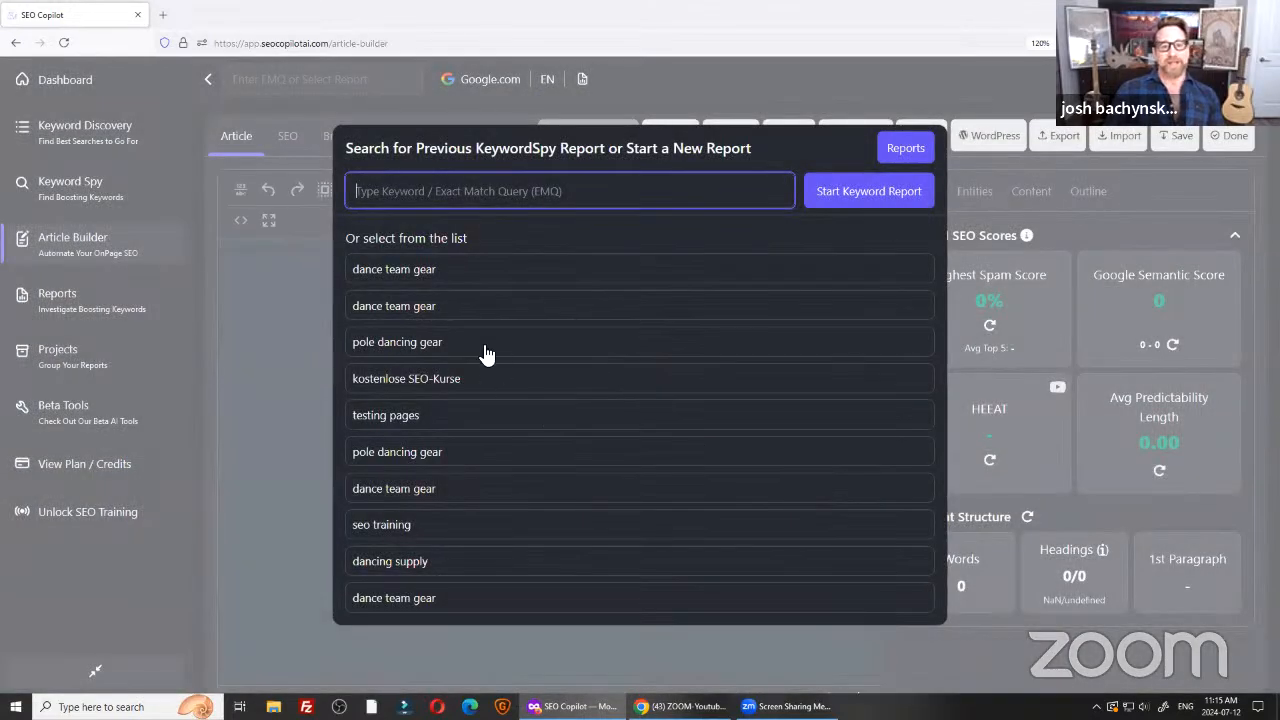
{"action": "left_click", "coordinate": [420, 281]}
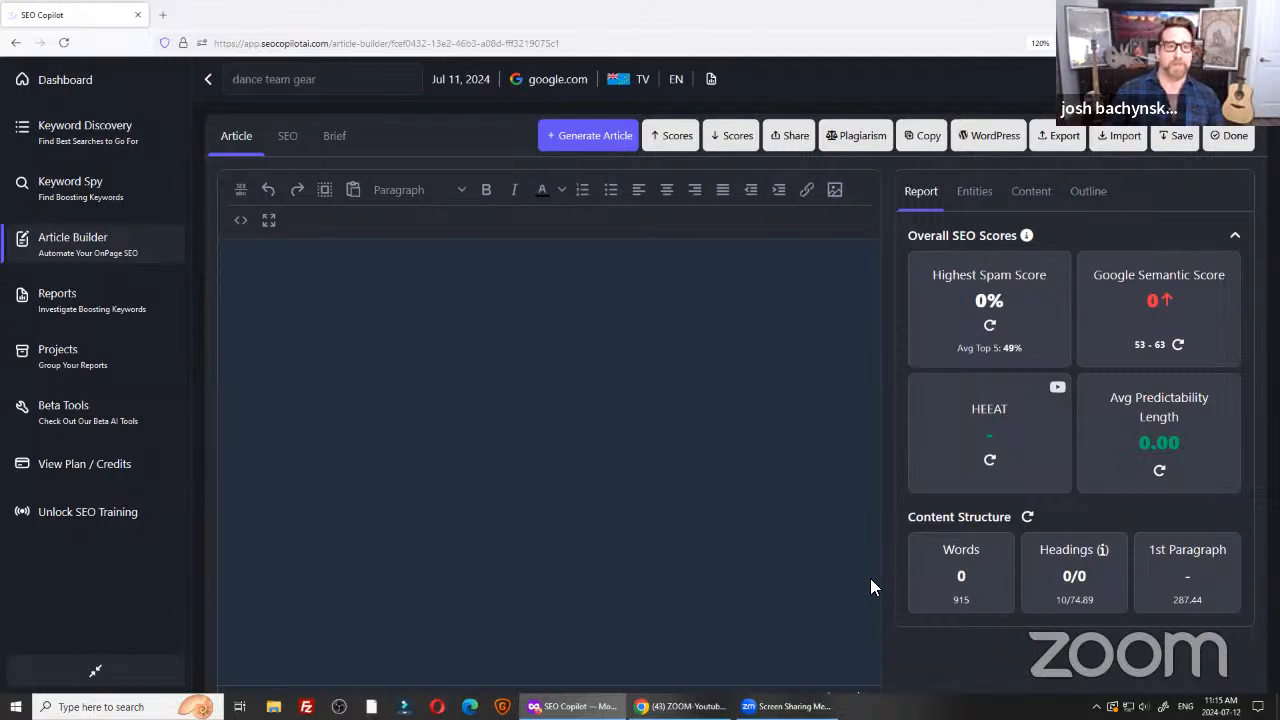
{"action": "left_click", "coordinate": [286, 101]}
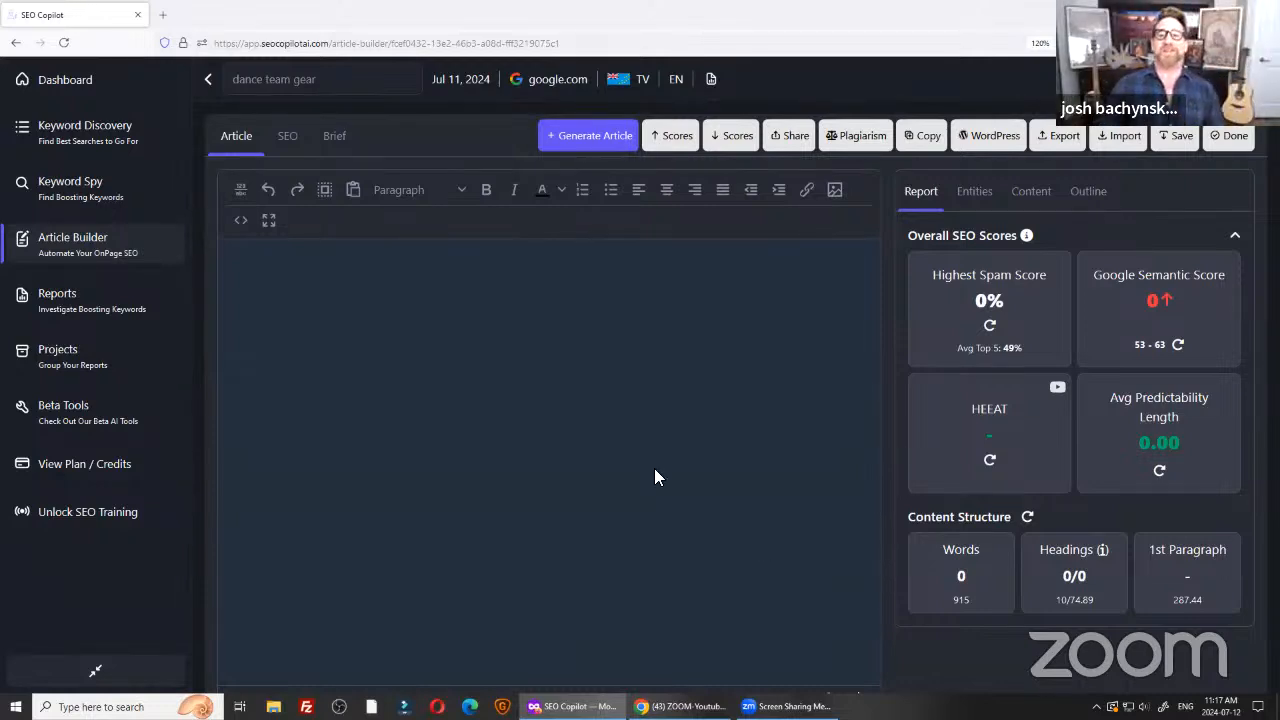
Open the "kostenlose SEO-Kurse" report in the Article Builder and look through its article.
{"action": "left_click", "coordinate": [84, 240]}
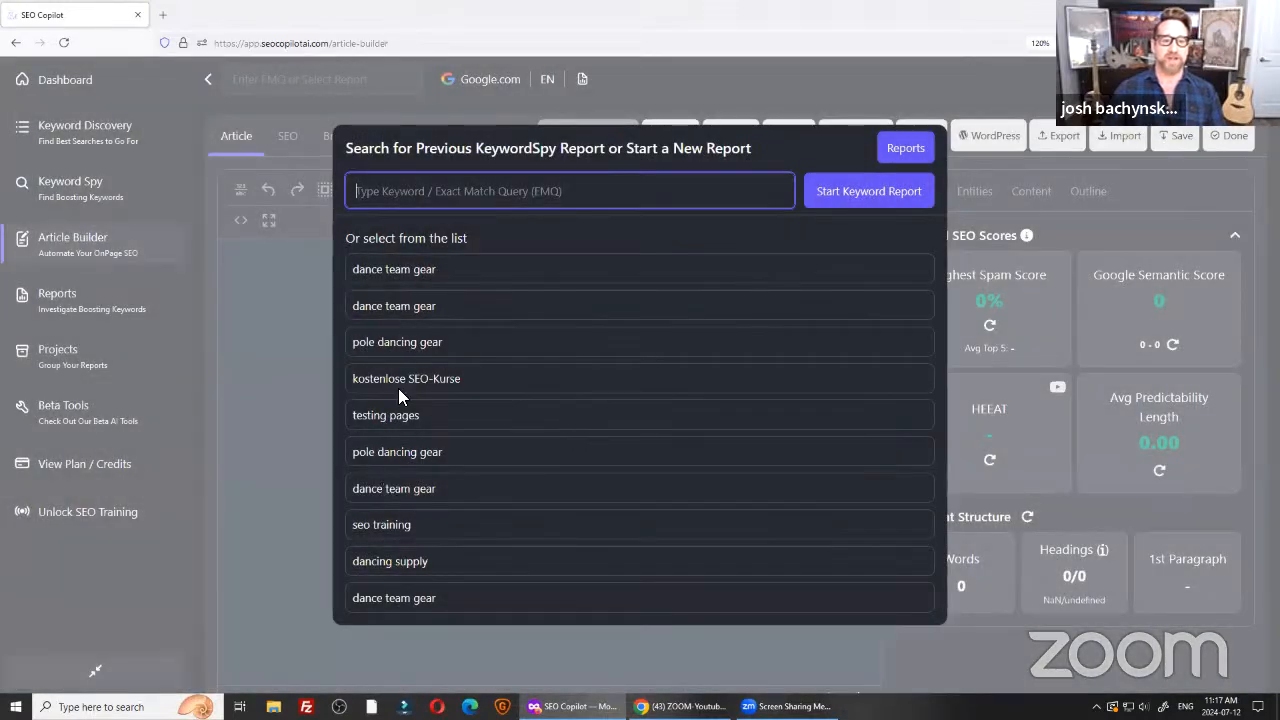
{"action": "left_click", "coordinate": [398, 385]}
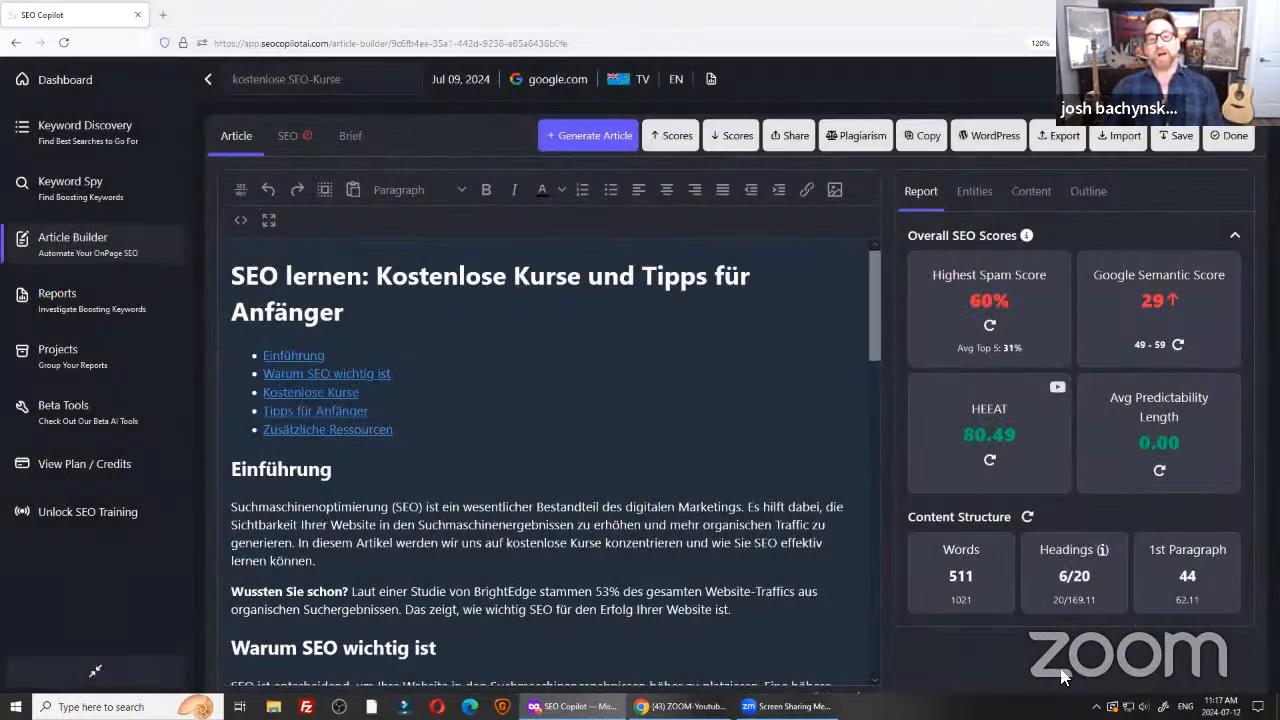
{"action": "scroll", "coordinate": [540, 437], "scroll_direction": "down", "scroll_amount": 6}
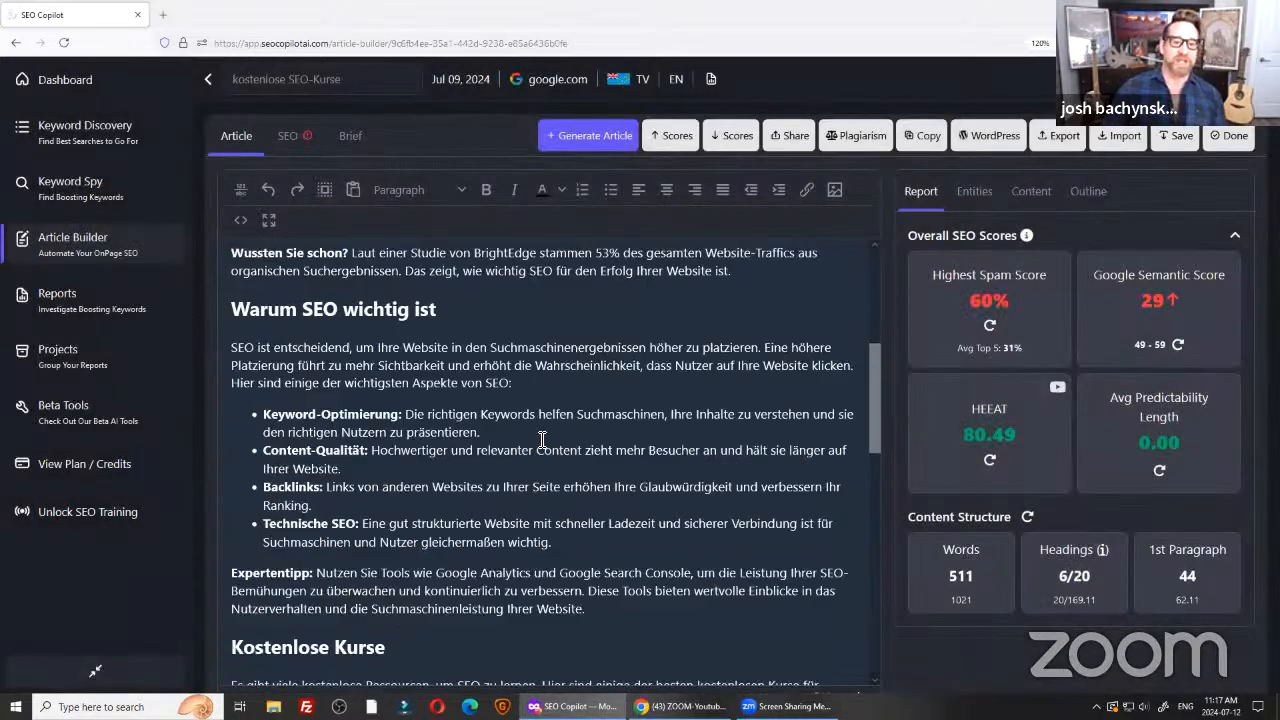
{"action": "scroll", "coordinate": [540, 440], "scroll_direction": "up", "scroll_amount": 6}
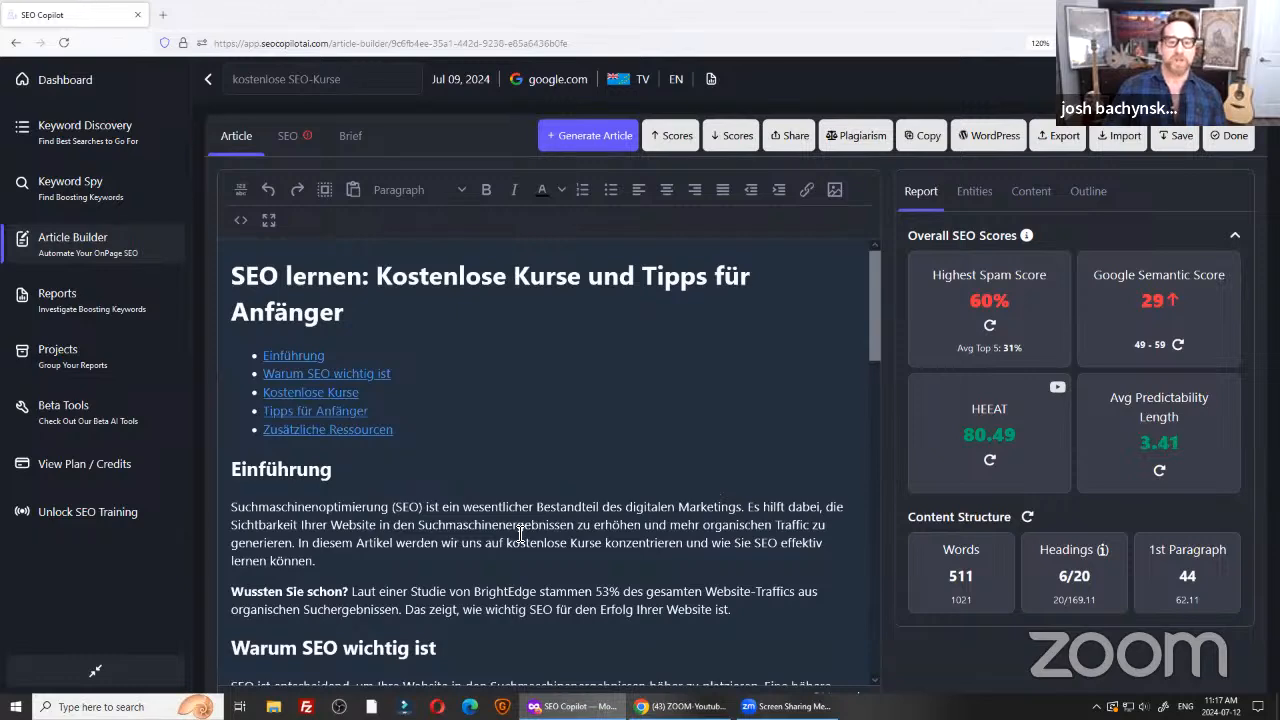
Select the article's first paragraph under "Einführung" and open the HEEAT score breakdown.
{"action": "triple_click", "coordinate": [520, 533]}
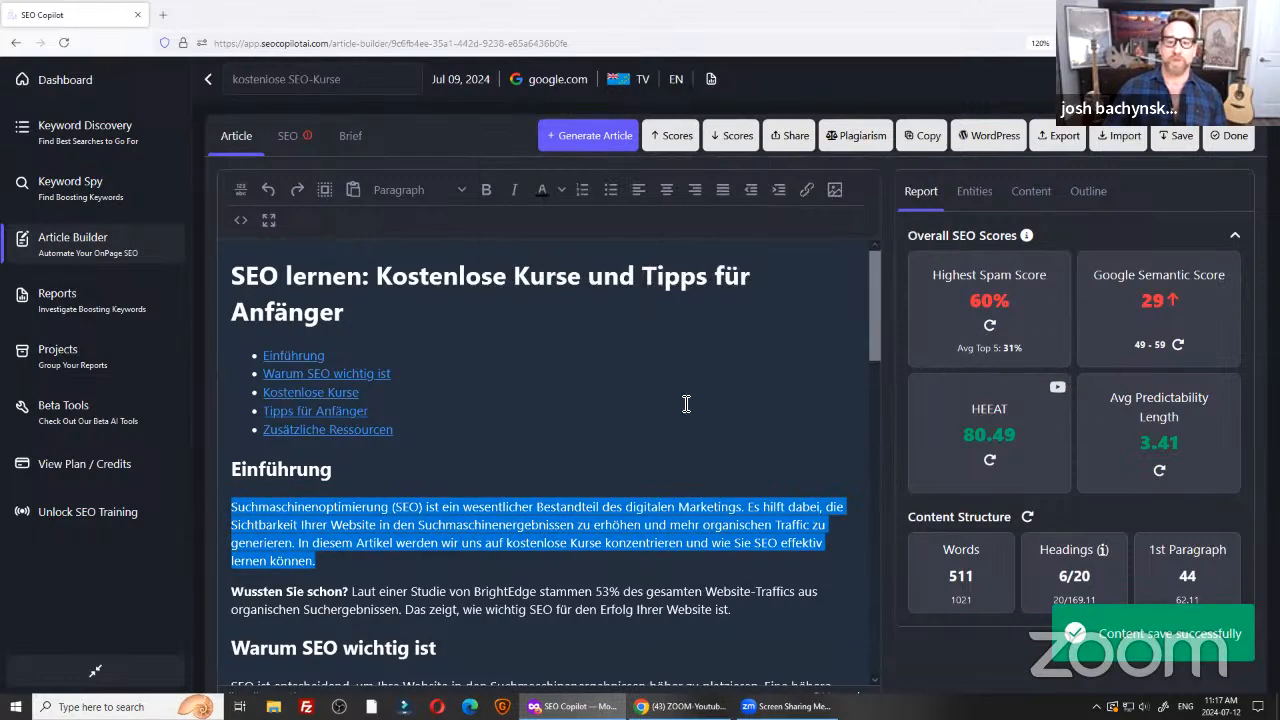
{"action": "key", "text": "ctrl"}
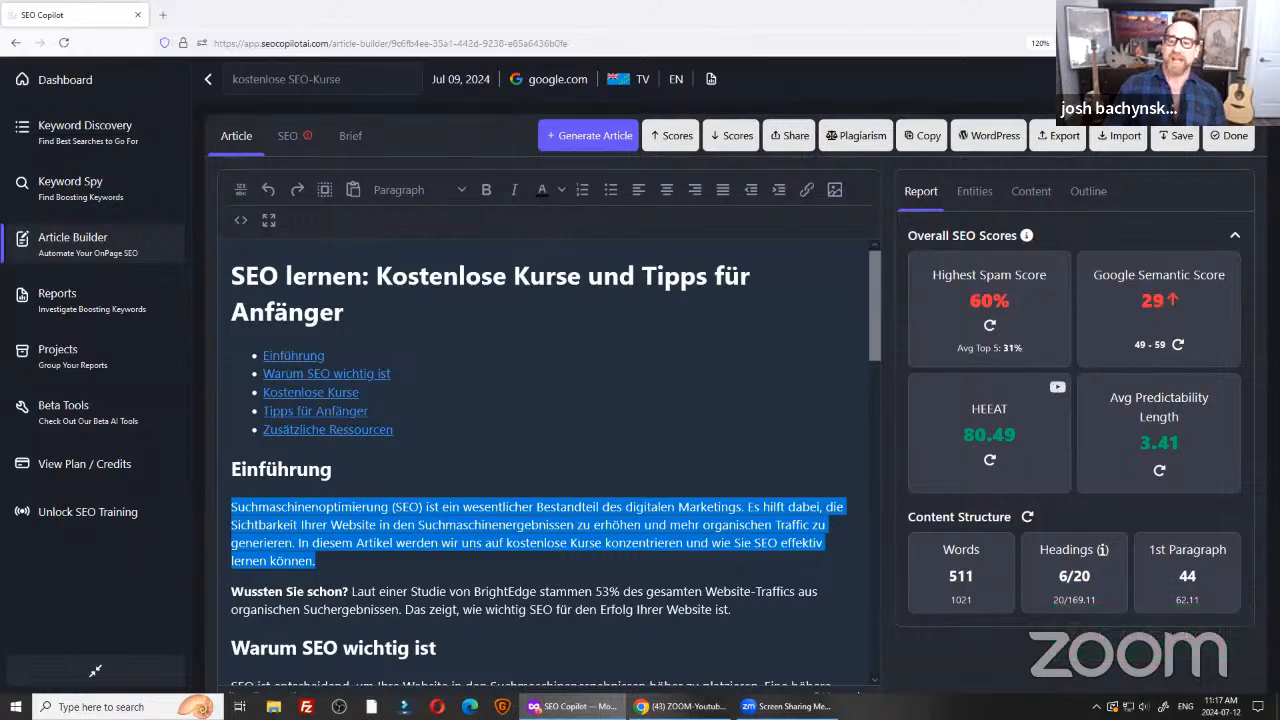
{"action": "left_click", "coordinate": [990, 436]}
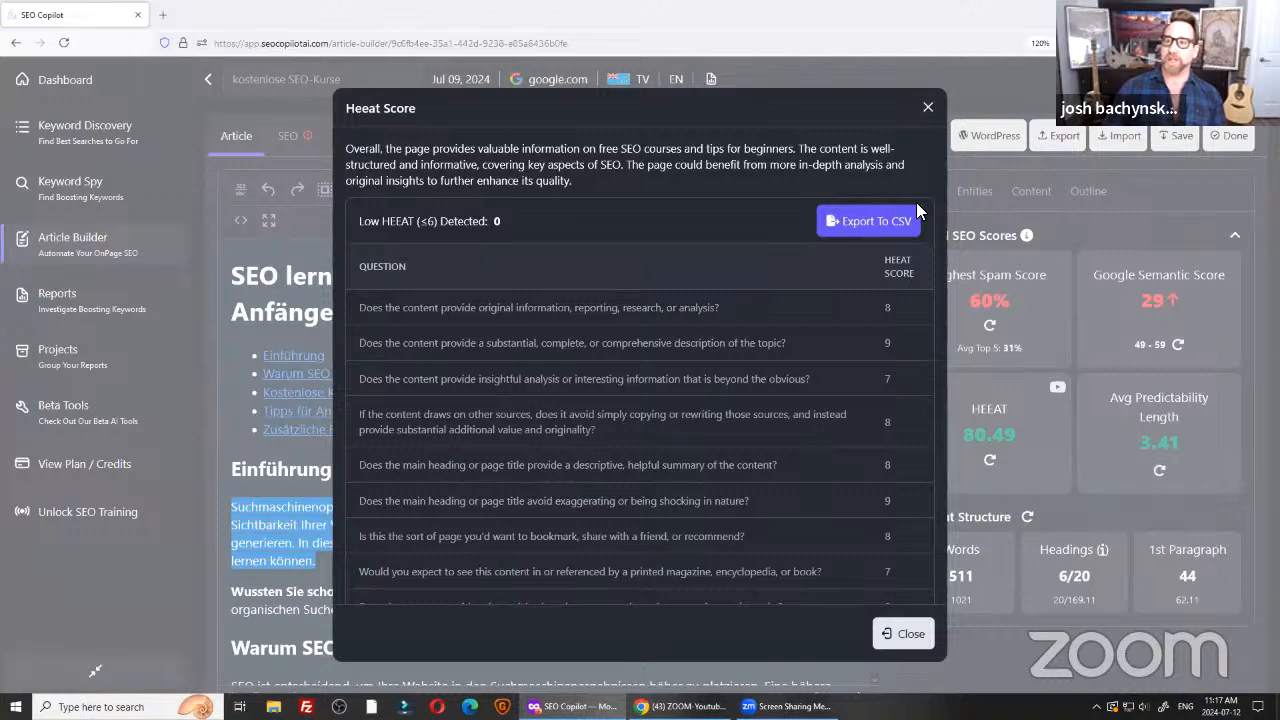
Close the HEEAT breakdown, go to the Reports list, and view the position-tracking URL dialog of the first "dance team gear" report.
{"action": "left_click", "coordinate": [1077, 428]}
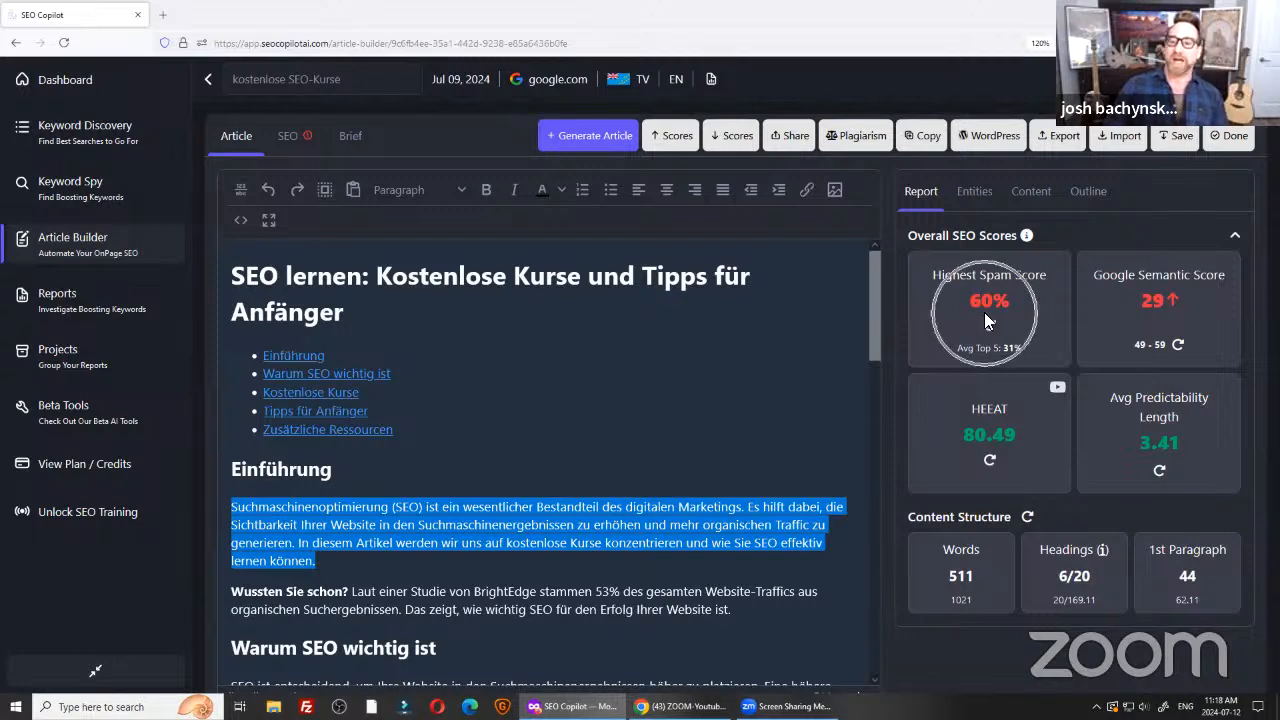
{"action": "left_click", "coordinate": [64, 292]}
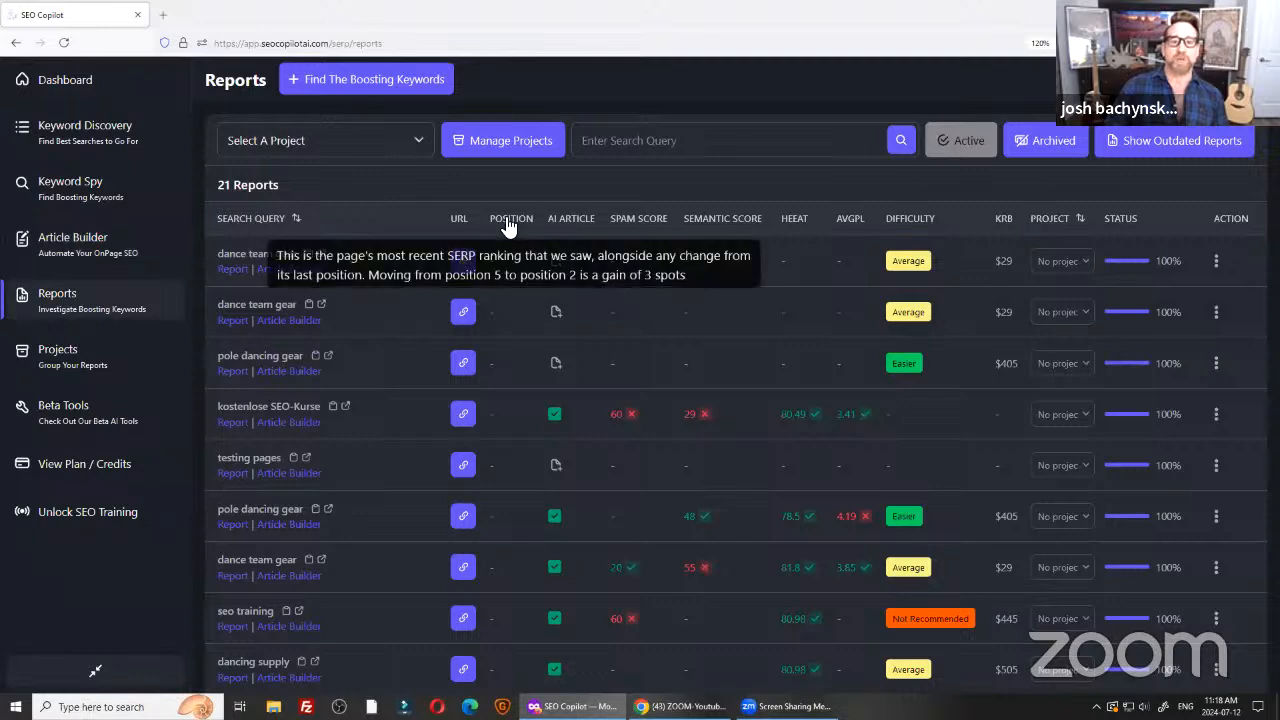
{"action": "left_click", "coordinate": [465, 262]}
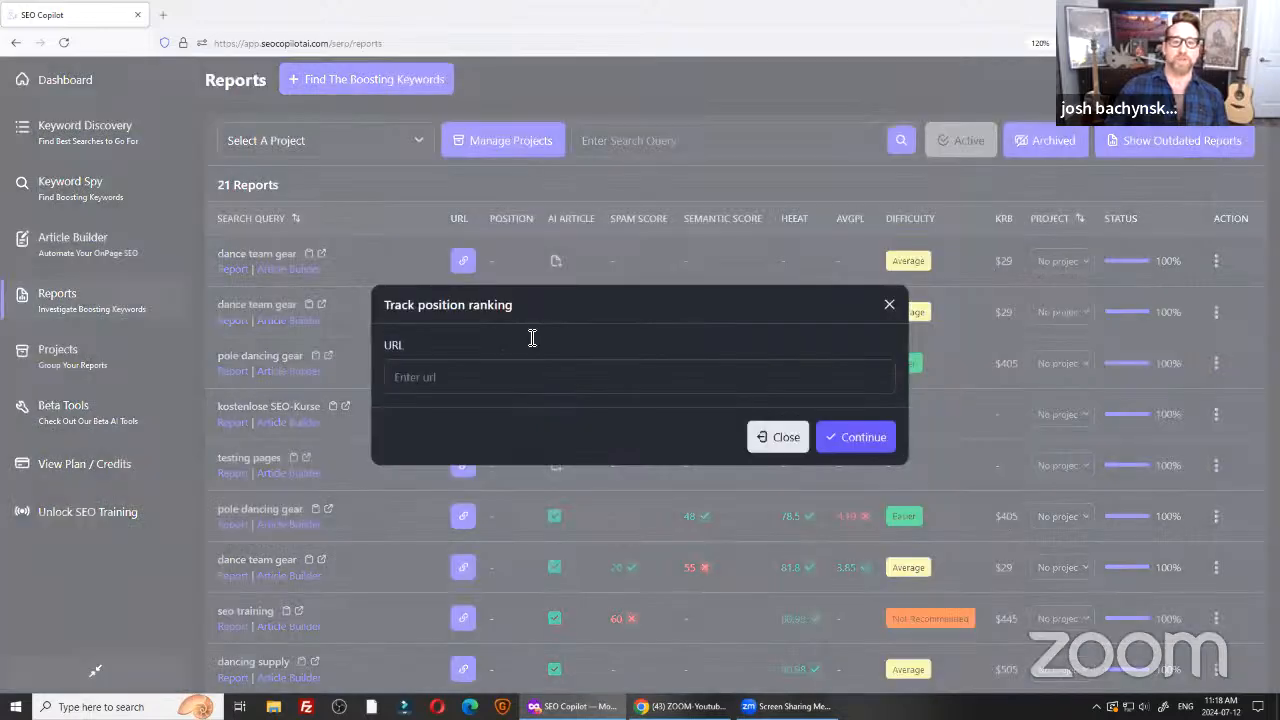
{"action": "left_click", "coordinate": [752, 434]}
{"action": "scroll", "coordinate": [511, 500], "scroll_direction": "down", "scroll_amount": 3}
{"action": "scroll", "coordinate": [512, 510], "scroll_direction": "up", "scroll_amount": 3}
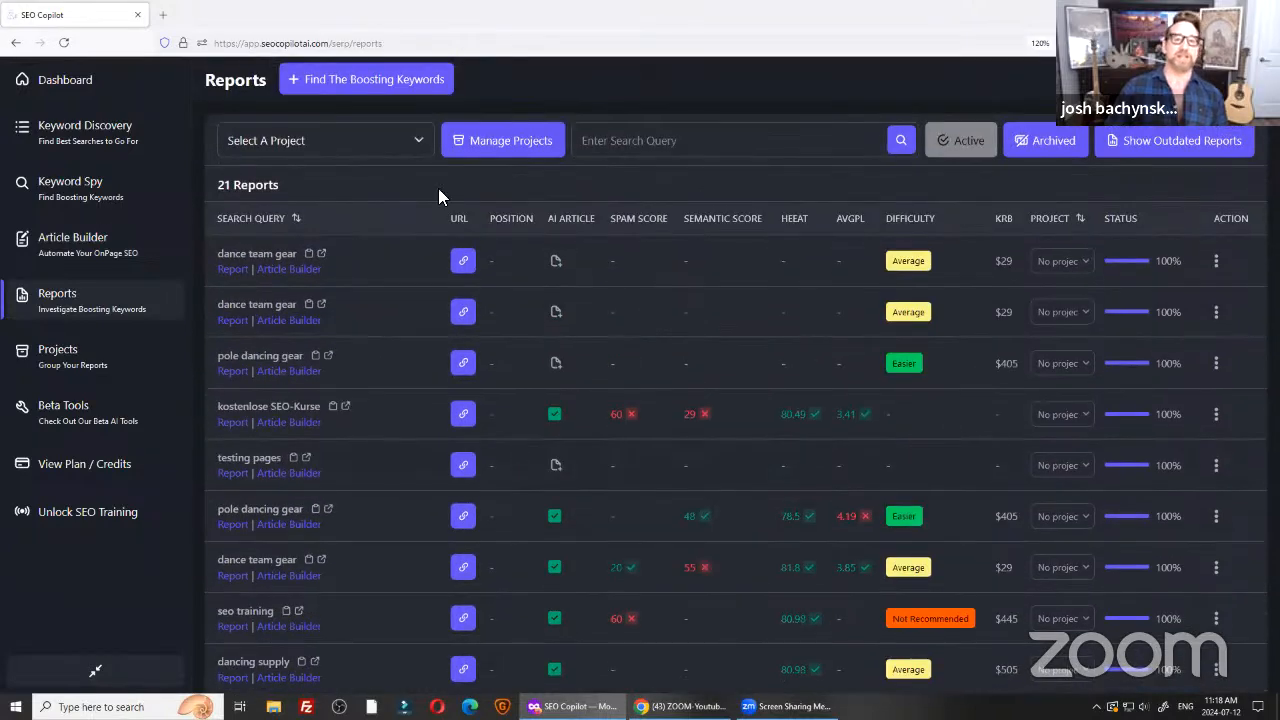
Switch to the Chrome window, open its Reports list, and examine the position-ranking history of both "roaming photo booth rental" reports.
{"action": "key", "text": "alt+Tab"}
{"action": "left_click", "coordinate": [388, 22]}
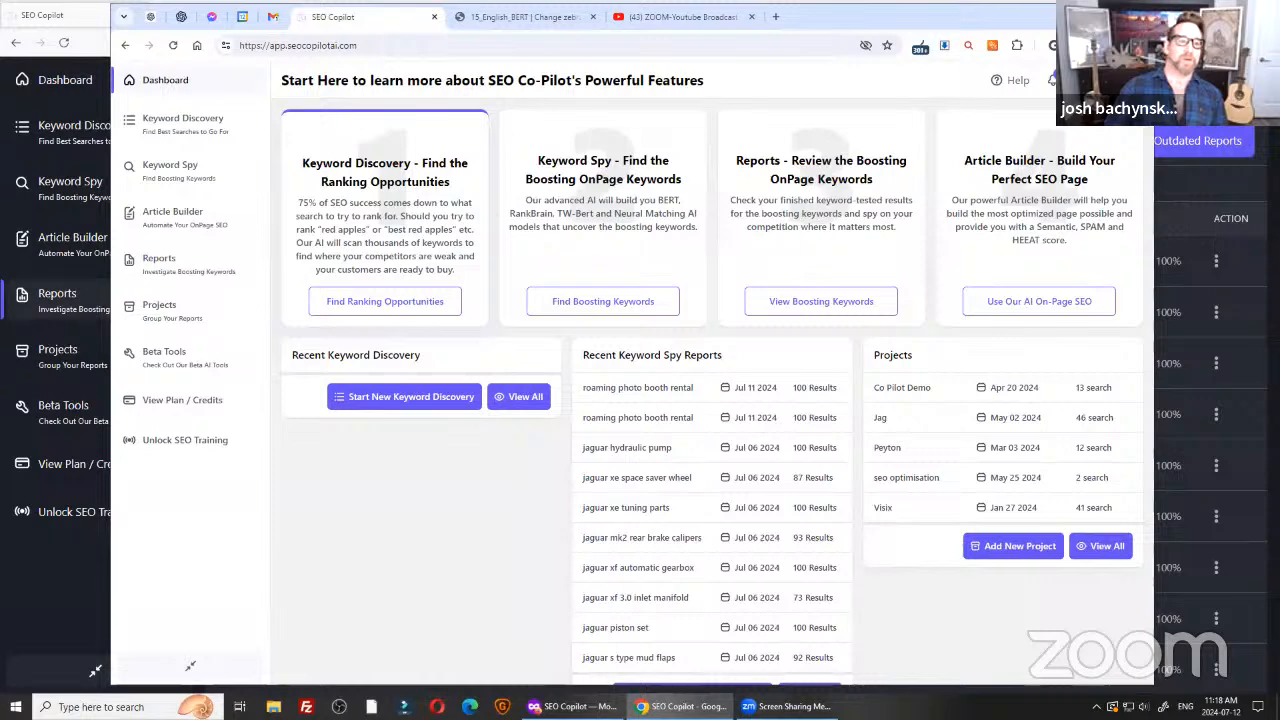
{"action": "left_click", "coordinate": [789, 313]}
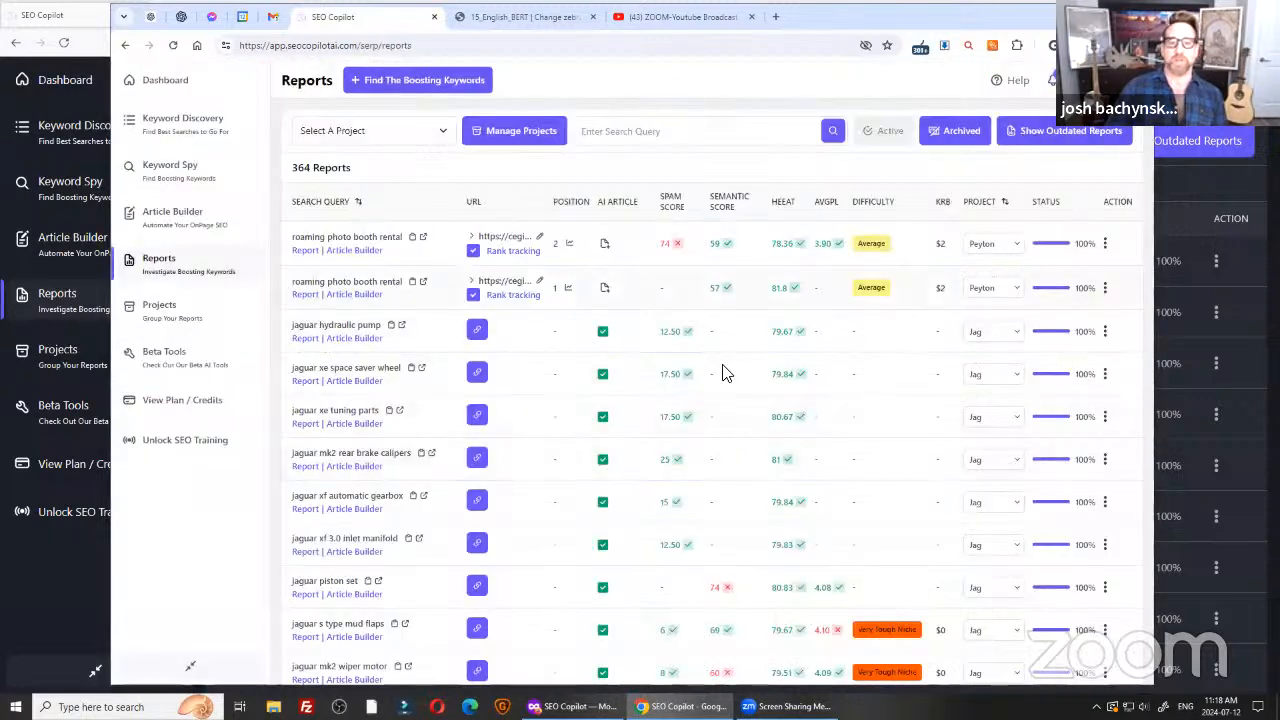
{"action": "left_click", "coordinate": [568, 245]}
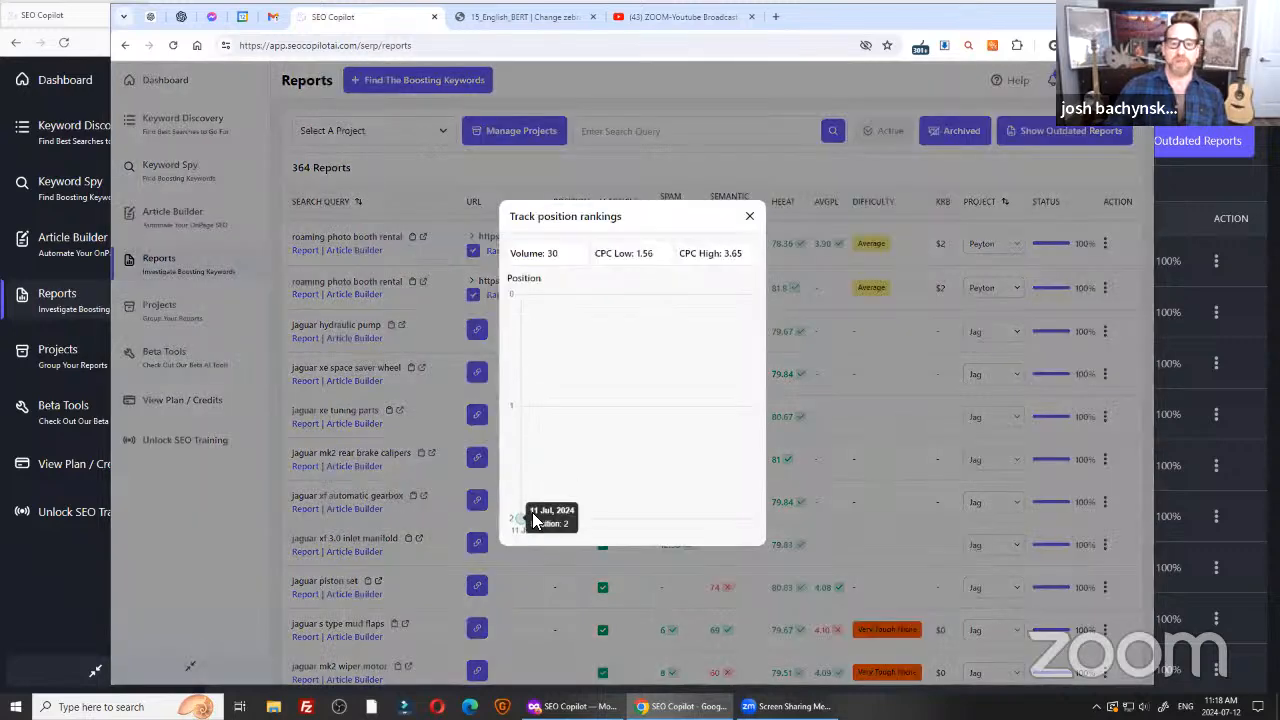
{"action": "left_click", "coordinate": [749, 216]}
{"action": "left_click", "coordinate": [568, 288]}
{"action": "mouse_move", "coordinate": [572, 530]}
{"action": "scroll", "coordinate": [640, 330], "scroll_direction": "down", "scroll_amount": 5}
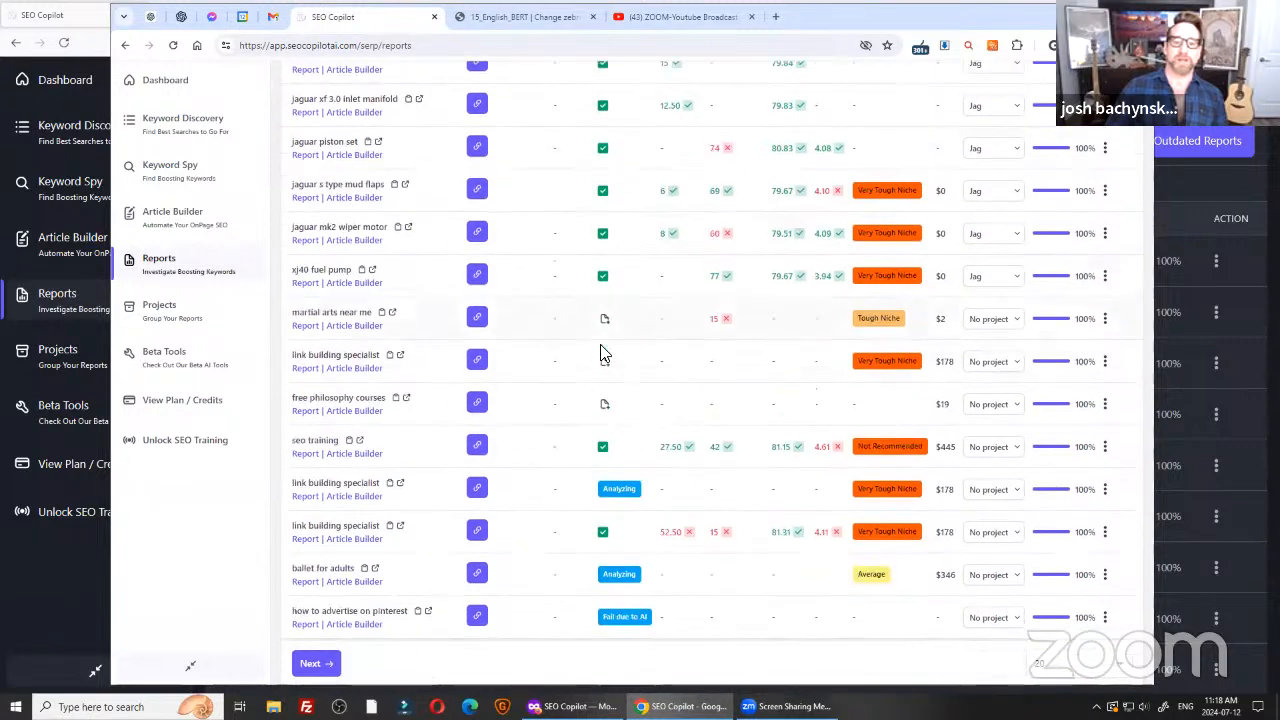
{"action": "scroll", "coordinate": [523, 486], "scroll_direction": "up", "scroll_amount": 5}
Search the reports for "optimisation" and view the position-ranking chart of the "seo optimisation course" report.
{"action": "left_click", "coordinate": [617, 133]}
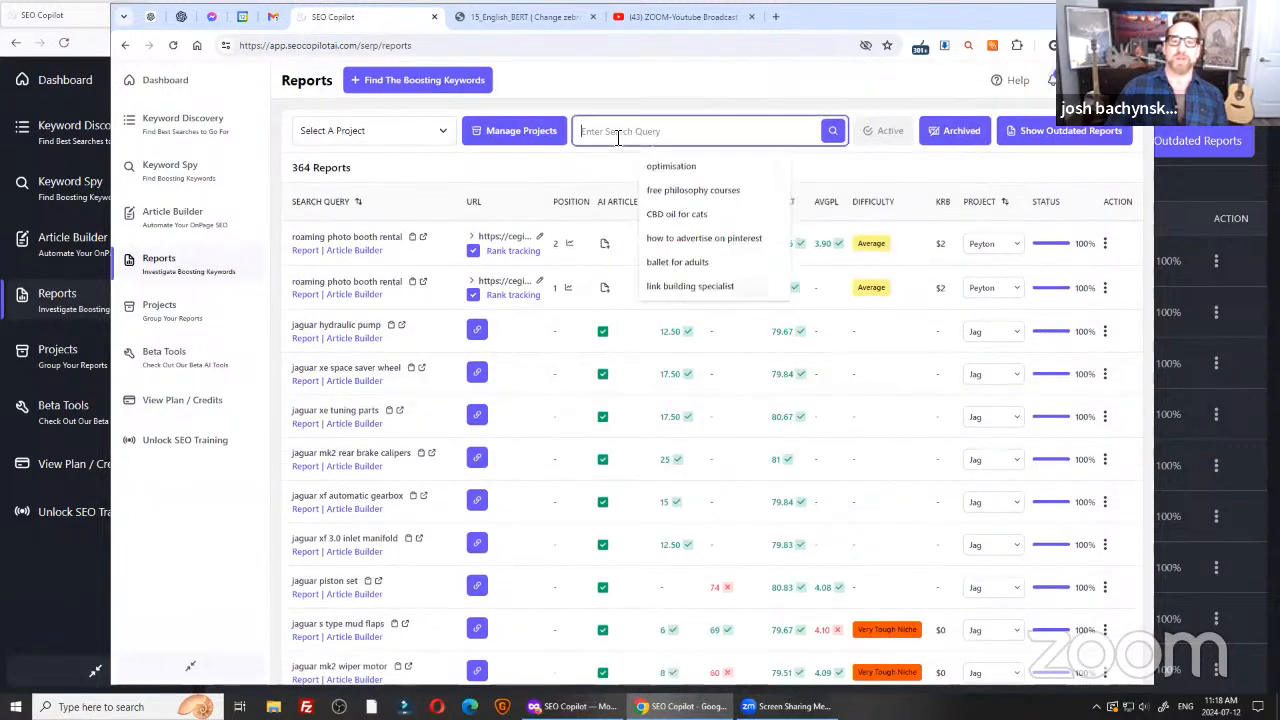
{"action": "left_click", "coordinate": [689, 166]}
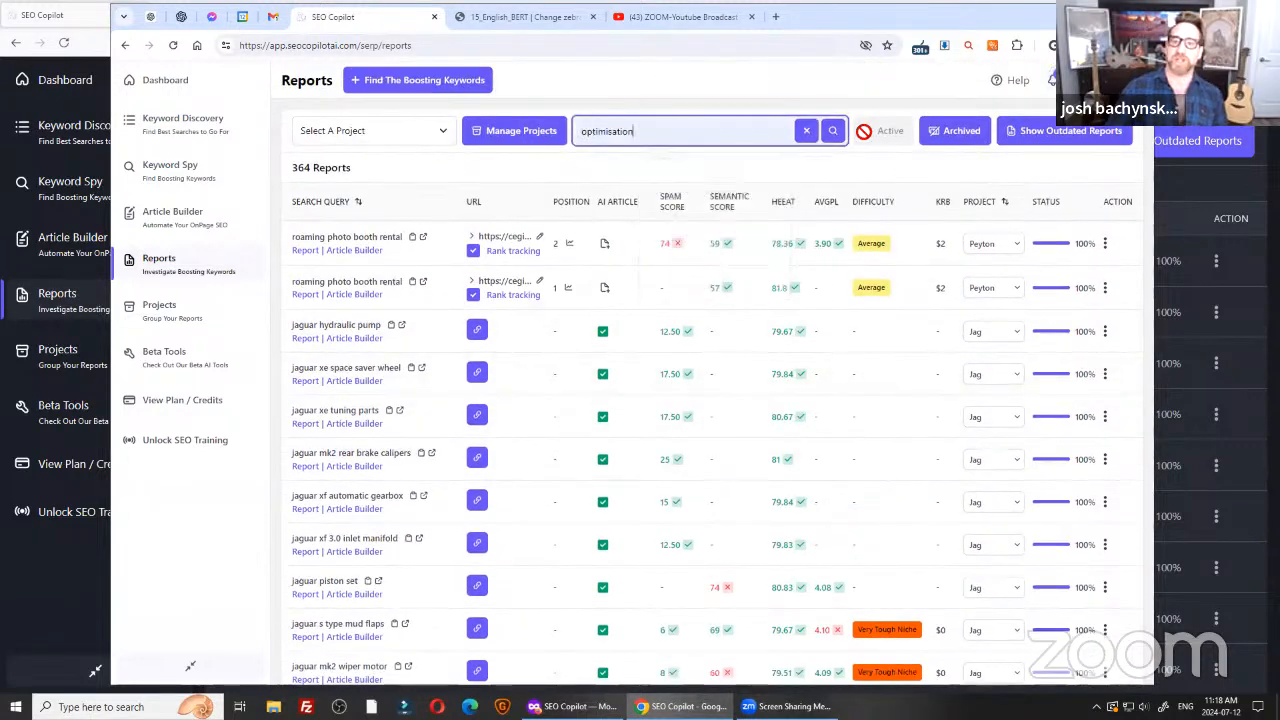
{"action": "left_click", "coordinate": [834, 131]}
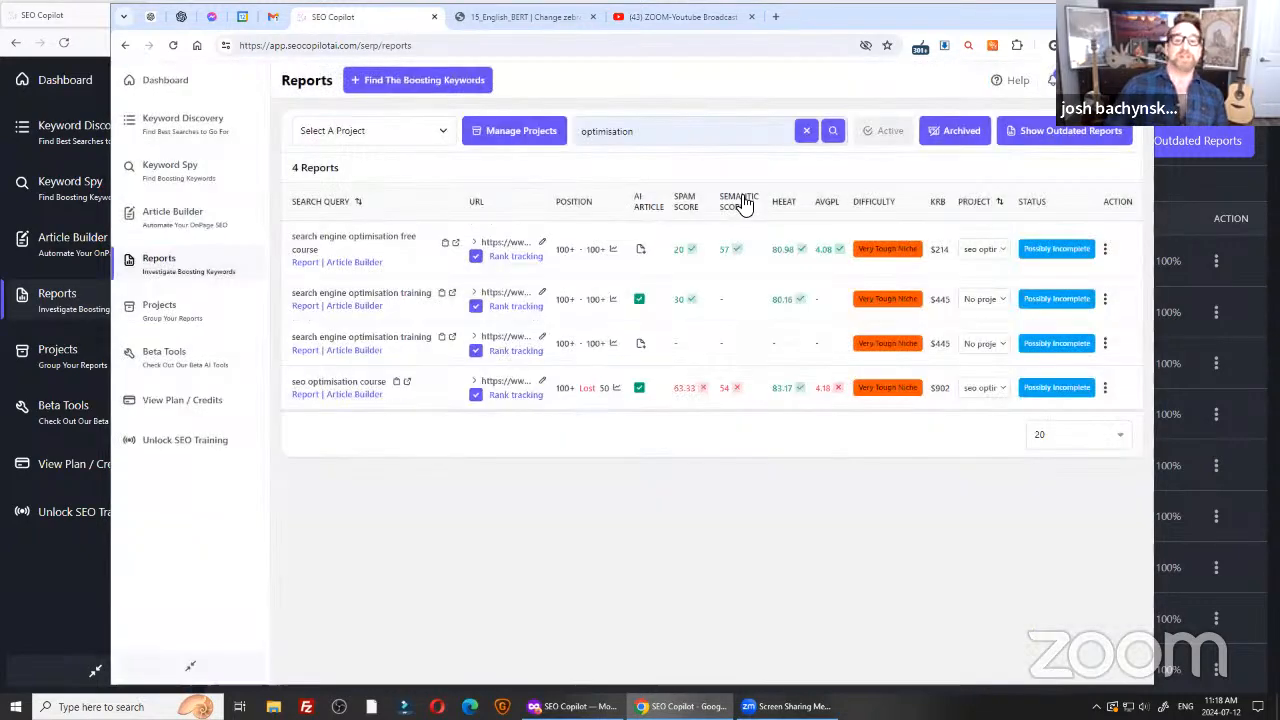
{"action": "left_click", "coordinate": [619, 390]}
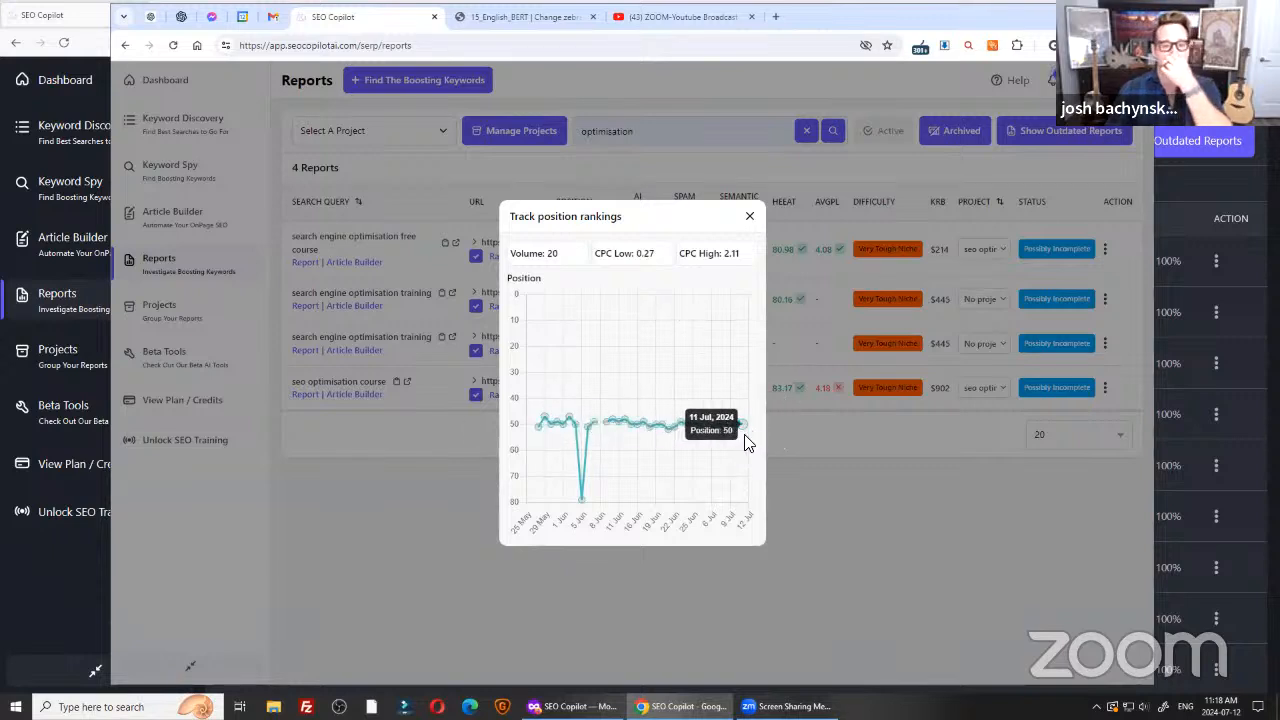
{"action": "left_click", "coordinate": [750, 218]}
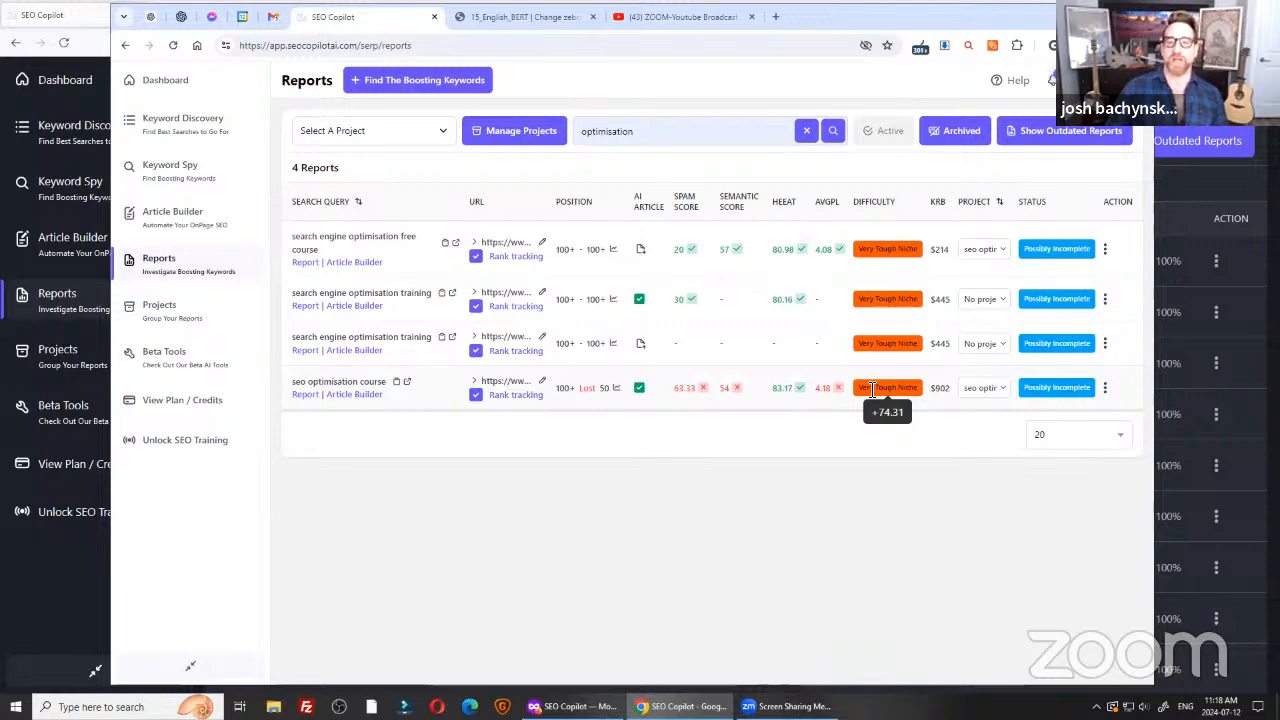
Switch back to the dark-themed SEO Copilot window, reopen "kostenlose SEO-Kurse" in the Article Builder, and examine its overall SEO scores.
{"action": "key", "text": "alt+Tab"}
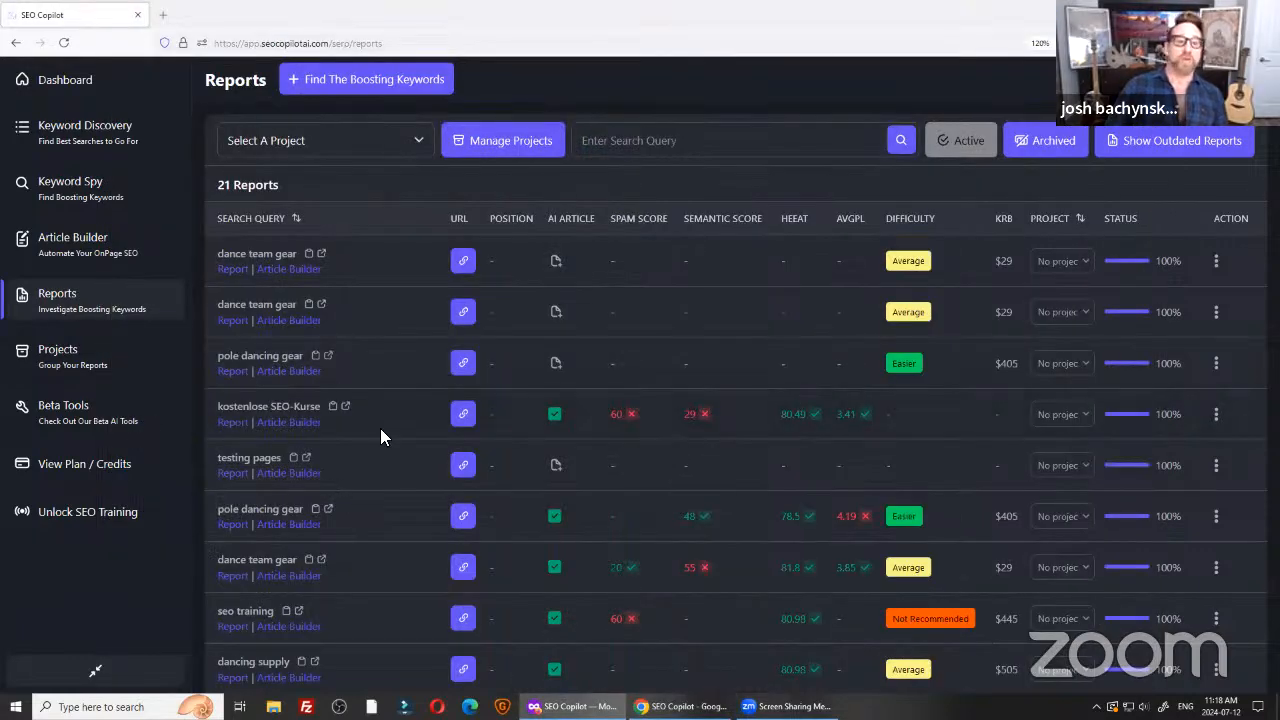
{"action": "left_click", "coordinate": [62, 240]}
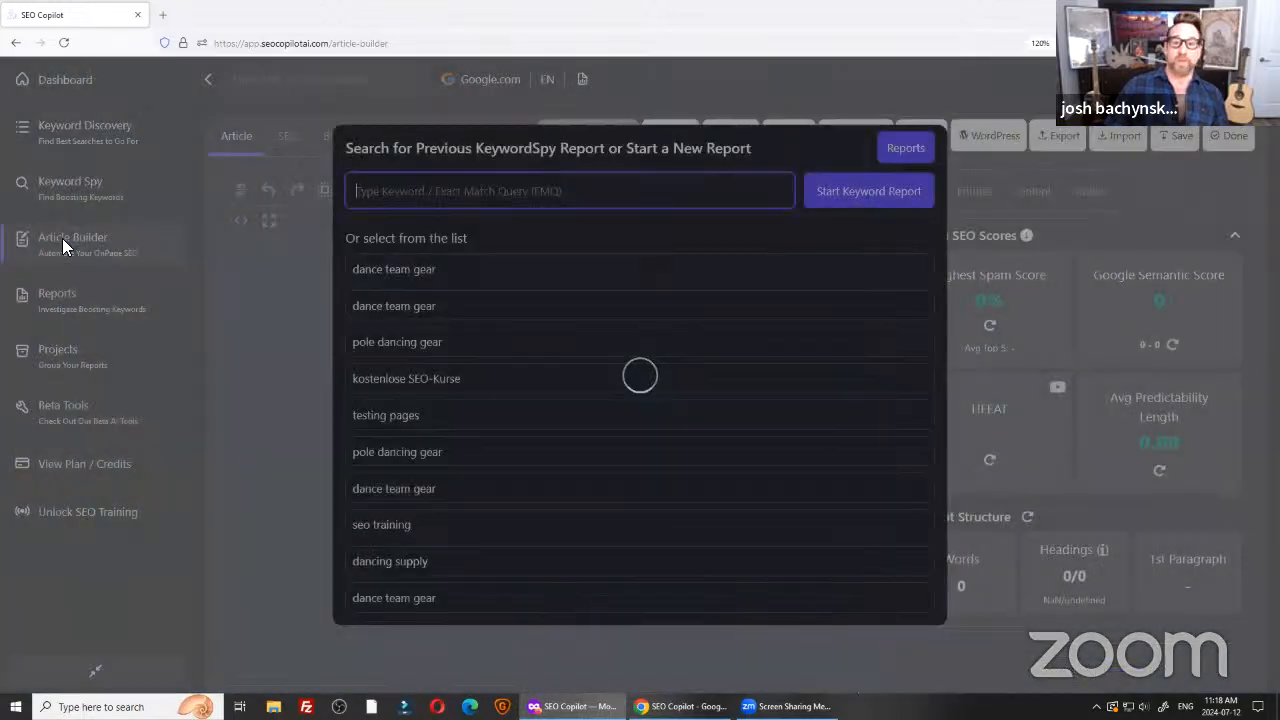
{"action": "left_click", "coordinate": [397, 379]}
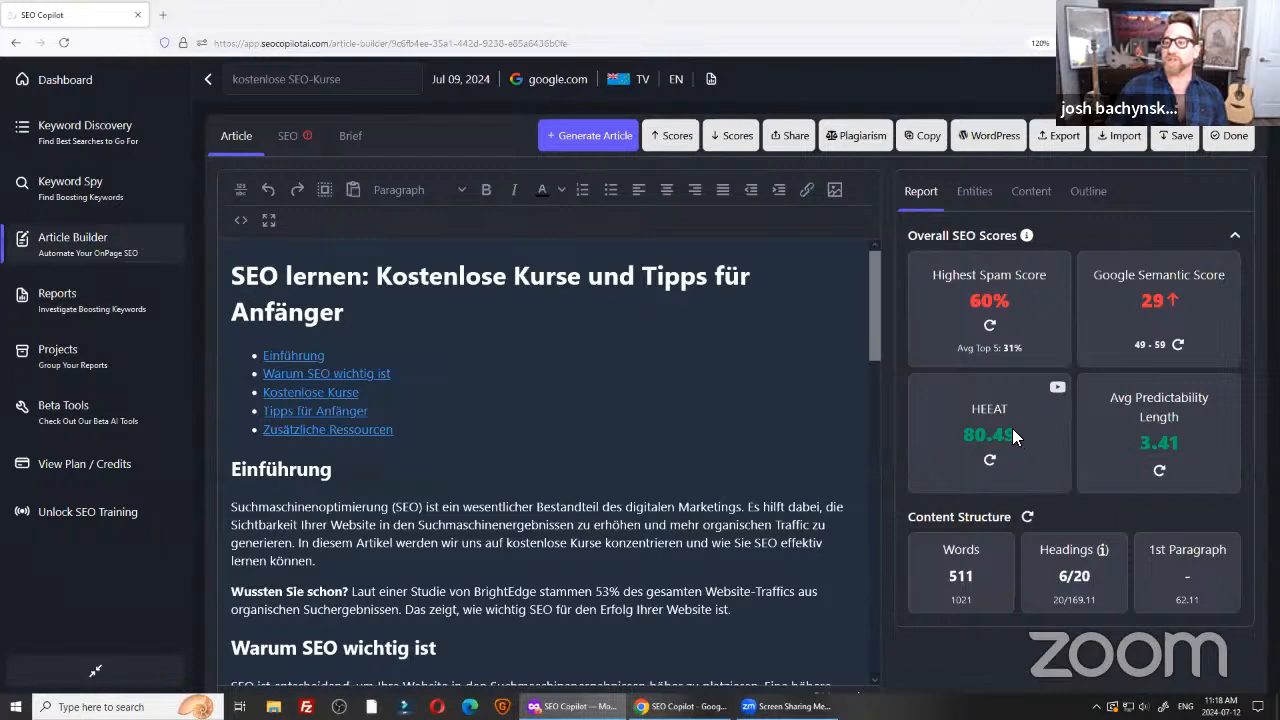
{"action": "left_click", "coordinate": [952, 405]}
{"action": "left_click", "coordinate": [1160, 372]}
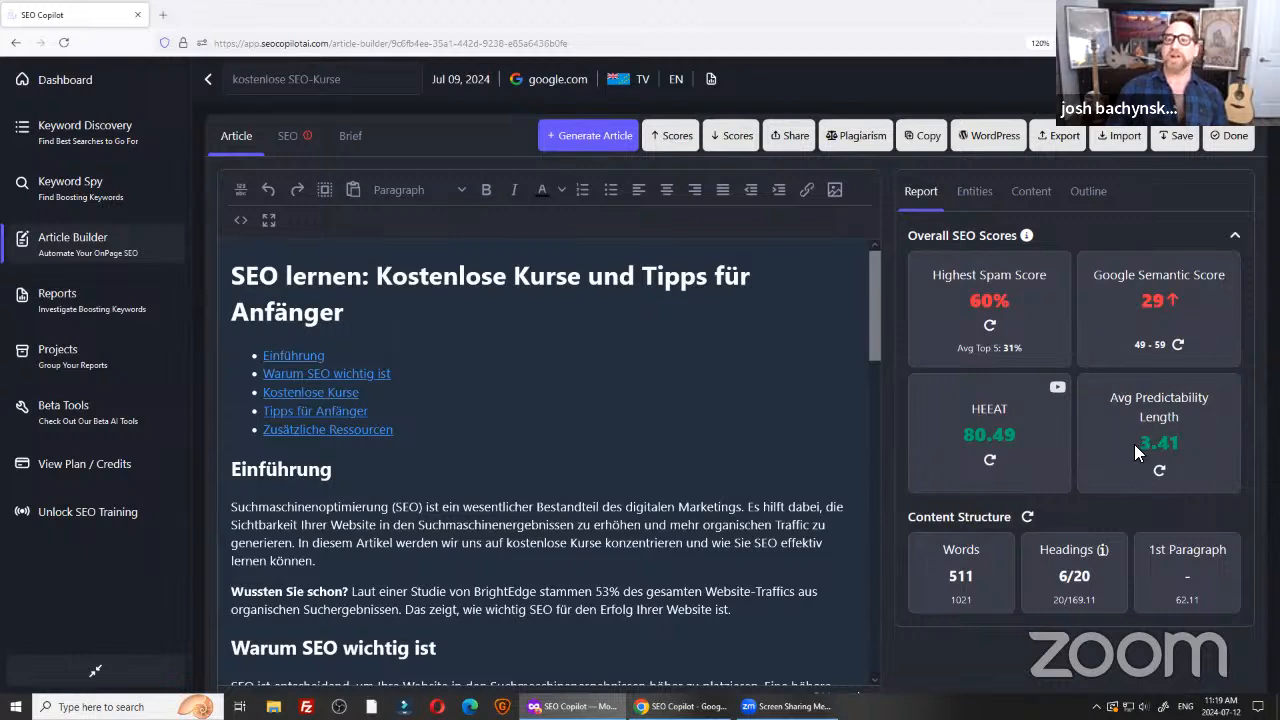
{"action": "left_click", "coordinate": [972, 296]}
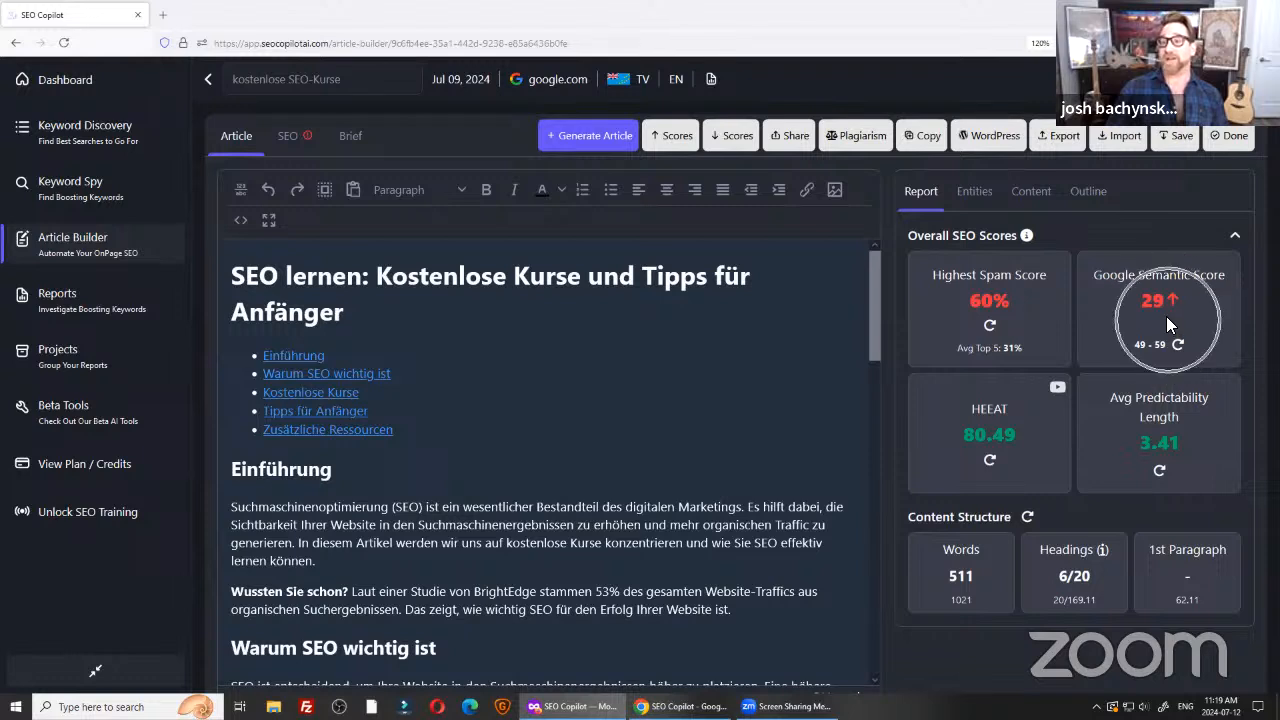
Look through the score warnings in the notifications pop-up and dismiss it.
{"action": "mouse_move", "coordinate": [1186, 80]}
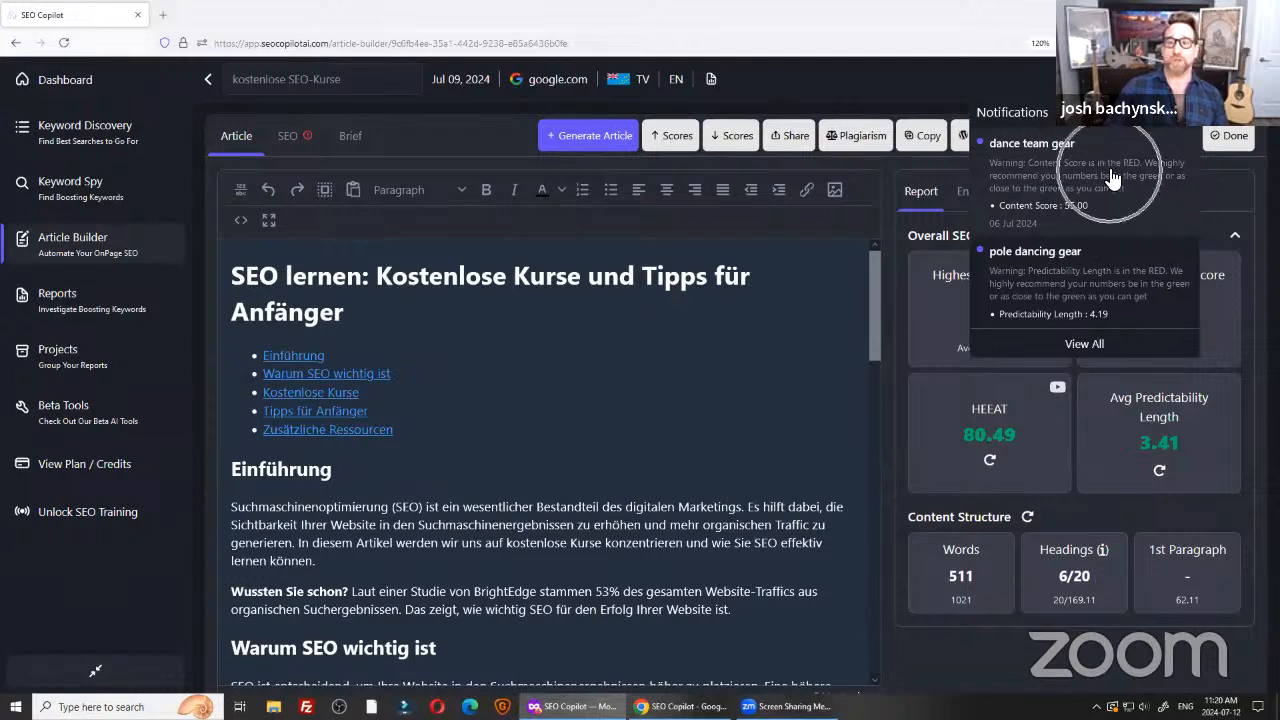
{"action": "scroll", "coordinate": [1090, 210], "scroll_direction": "down", "scroll_amount": 4}
{"action": "scroll", "coordinate": [1100, 250], "scroll_direction": "up", "scroll_amount": 4}
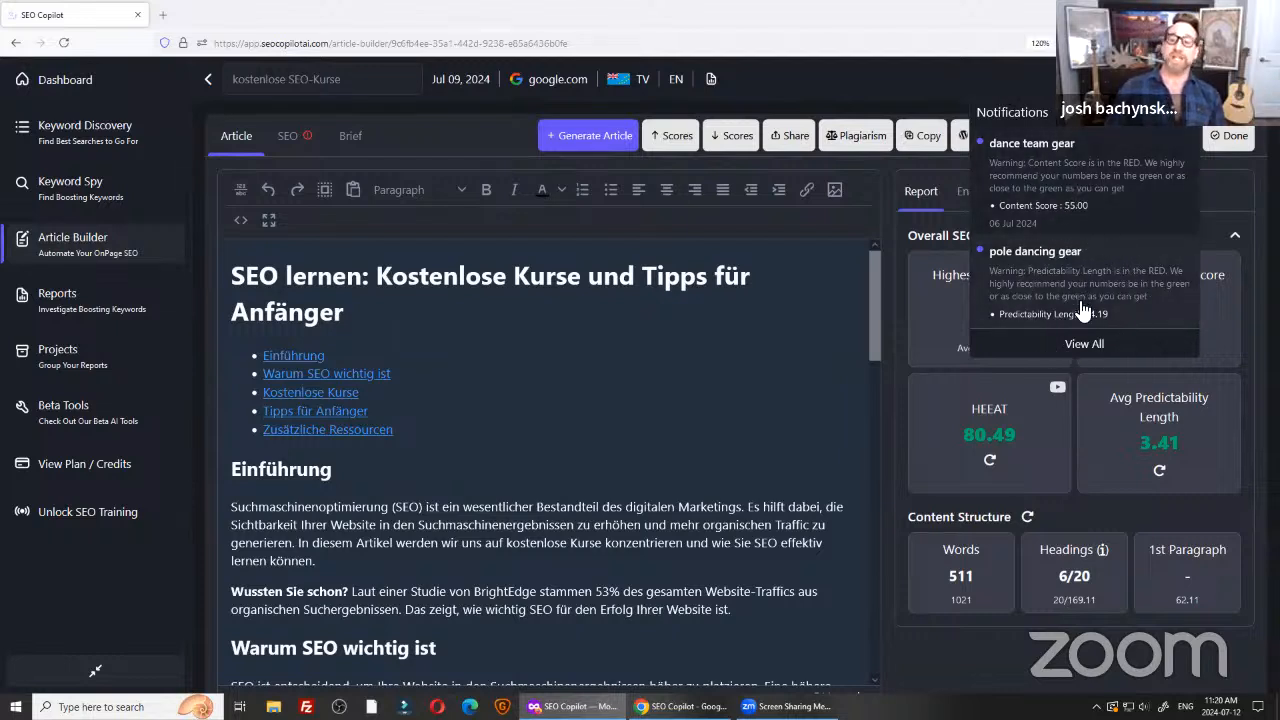
{"action": "left_click", "coordinate": [1037, 656]}
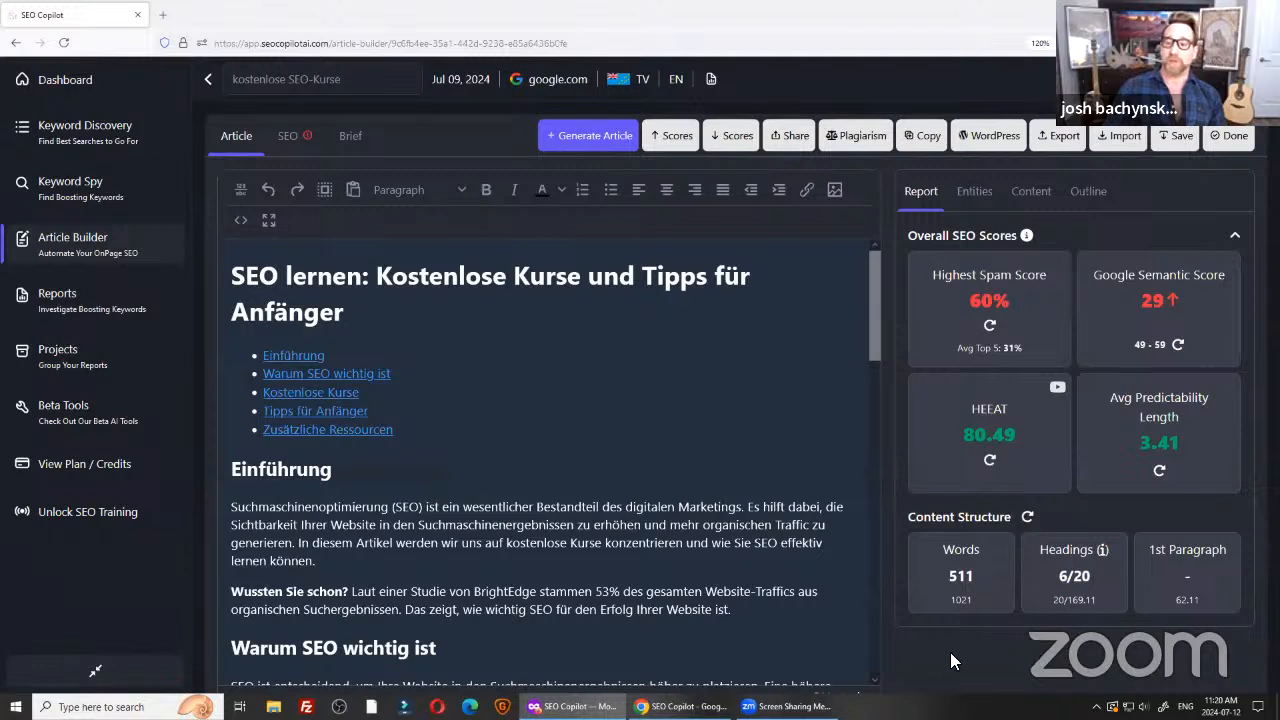
{"action": "right_click", "coordinate": [1140, 681]}
{"action": "left_click", "coordinate": [1031, 678]}
{"action": "key", "text": "ctrl"}
{"action": "key", "text": "ctrl"}
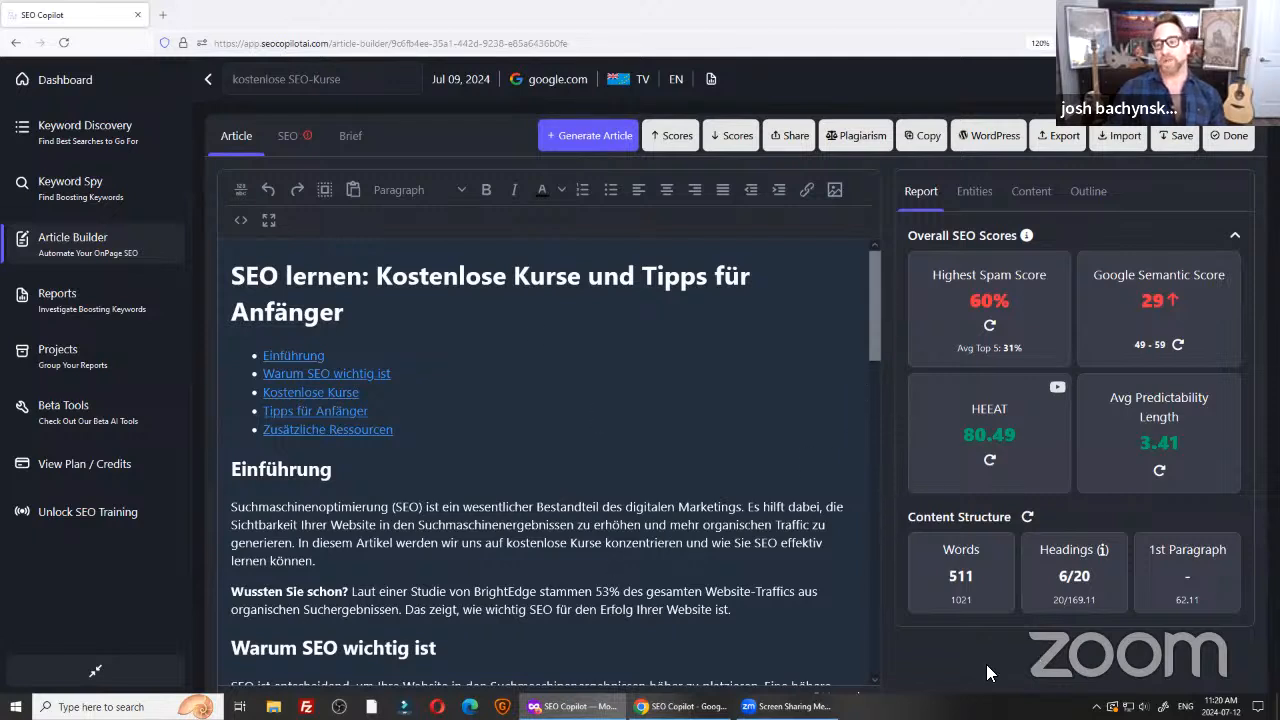
{"action": "left_click", "coordinate": [570, 146]}
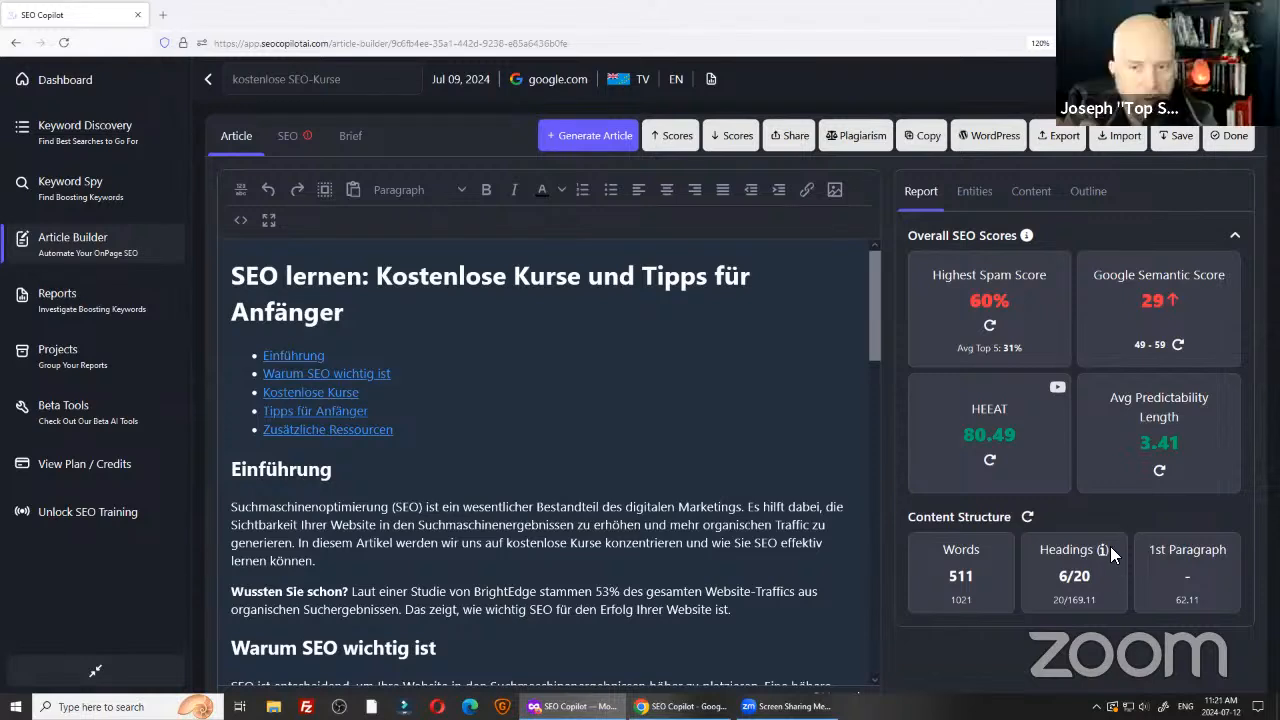
Browse the notifications from the Article Builder and open the page listing all of them.
{"action": "mouse_move", "coordinate": [1184, 80]}
{"action": "scroll", "coordinate": [1088, 222], "scroll_direction": "down", "scroll_amount": 5}
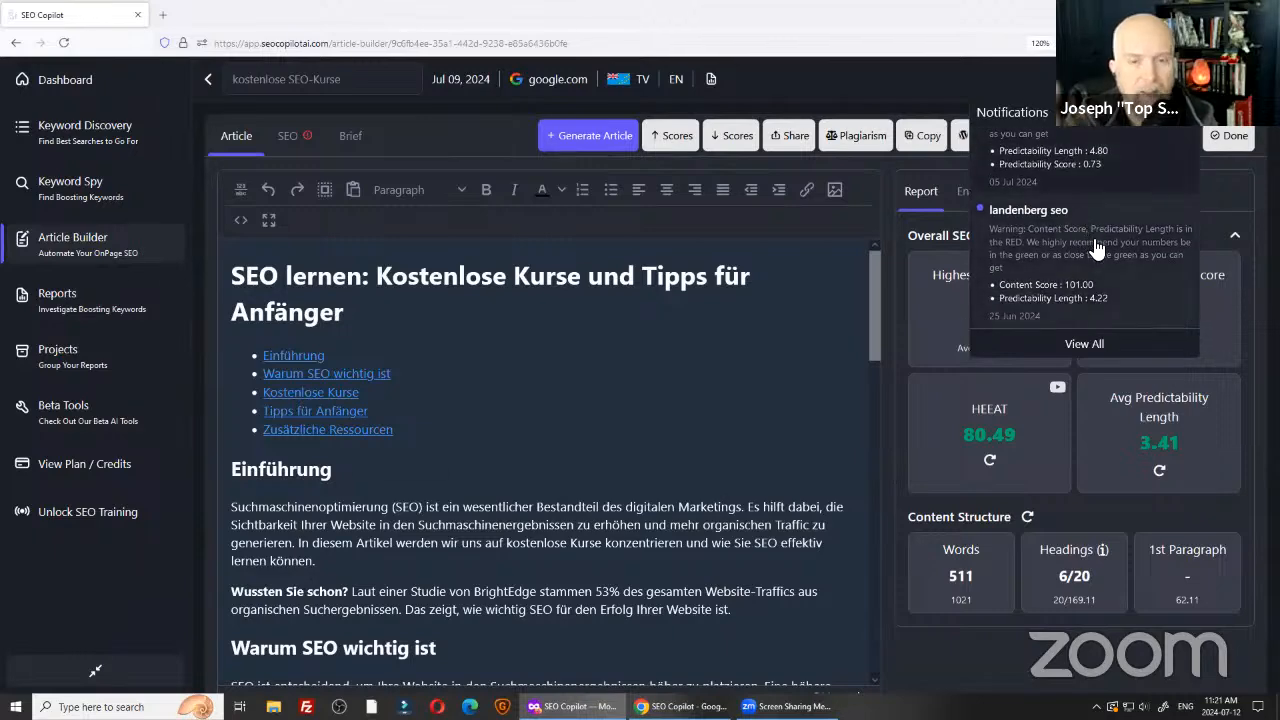
{"action": "left_click", "coordinate": [1085, 344]}
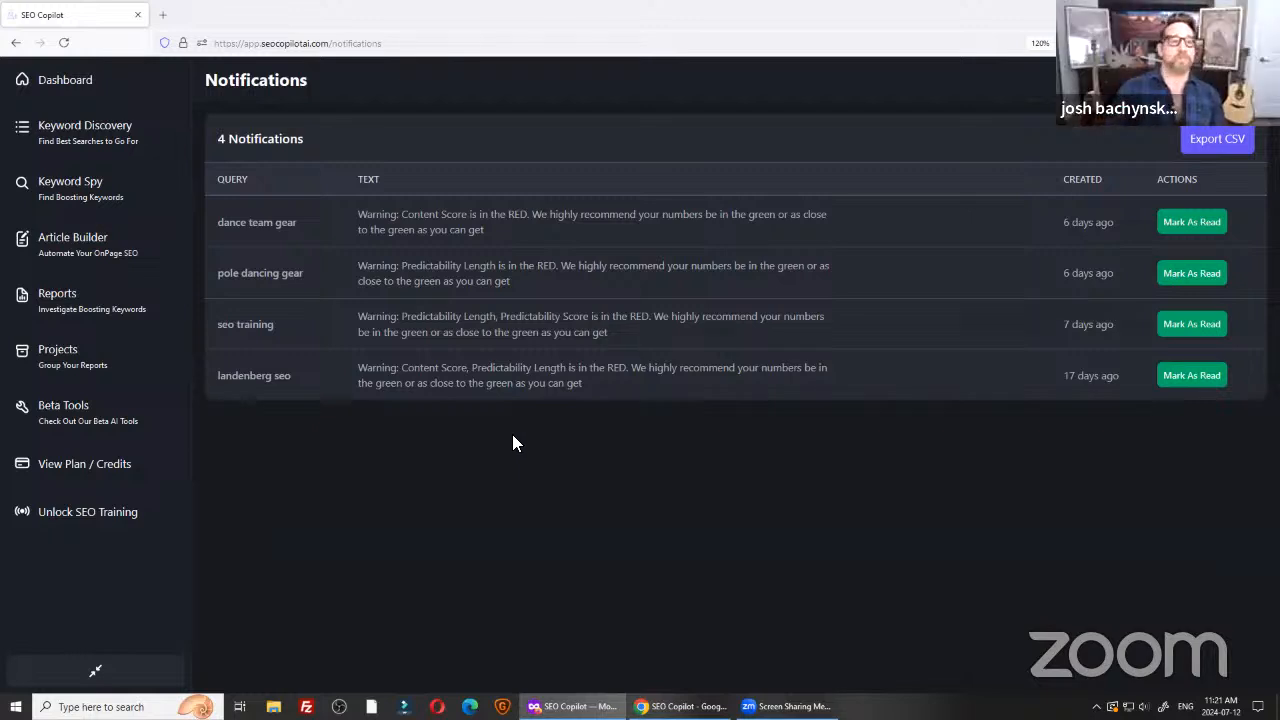
Return to the Reports list, check the first "dance team gear" entry's position-tracking dialog, and open its keyword report.
{"action": "left_click", "coordinate": [62, 300]}
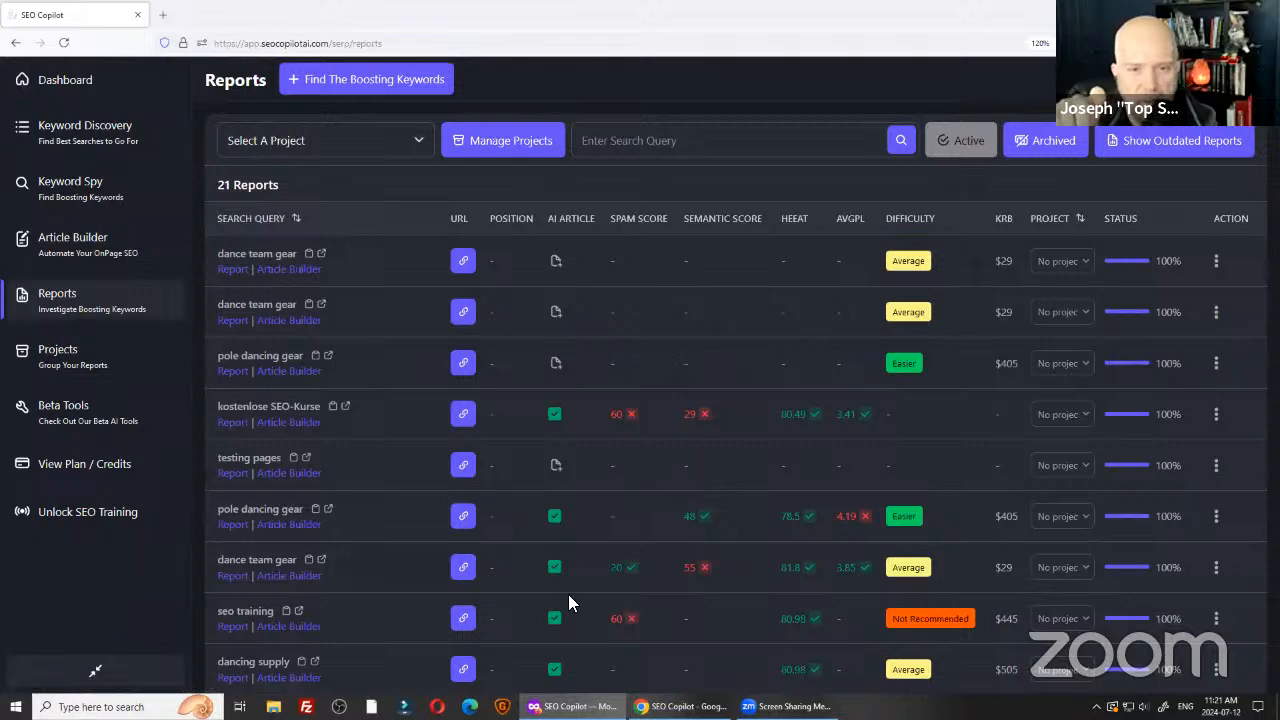
{"action": "left_click", "coordinate": [460, 262]}
{"action": "left_click", "coordinate": [758, 442]}
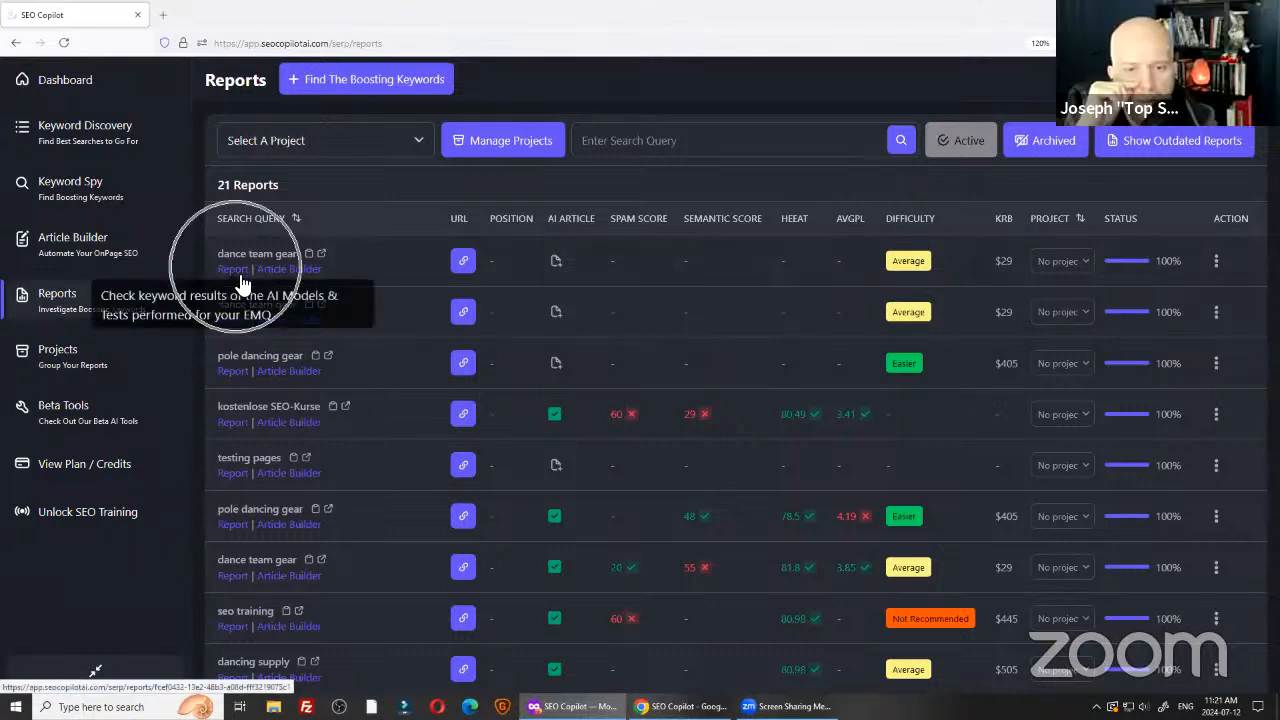
{"action": "left_click", "coordinate": [314, 266]}
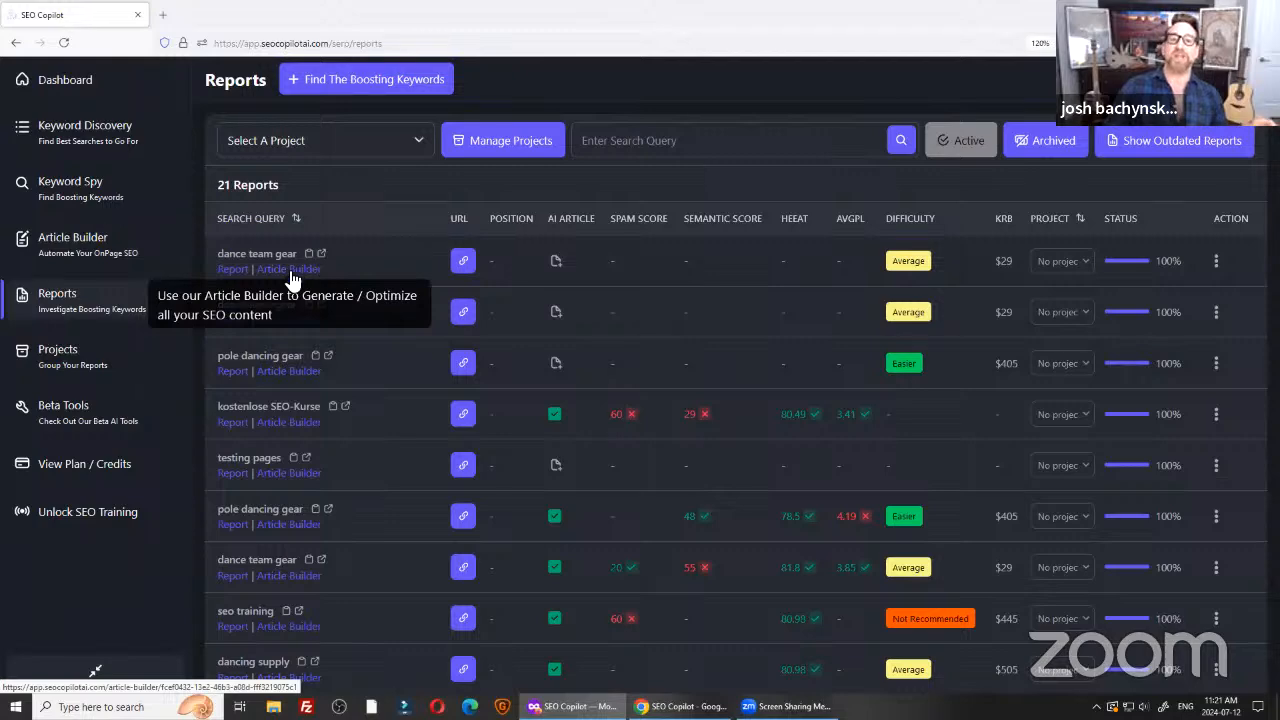
{"action": "left_click", "coordinate": [240, 272]}
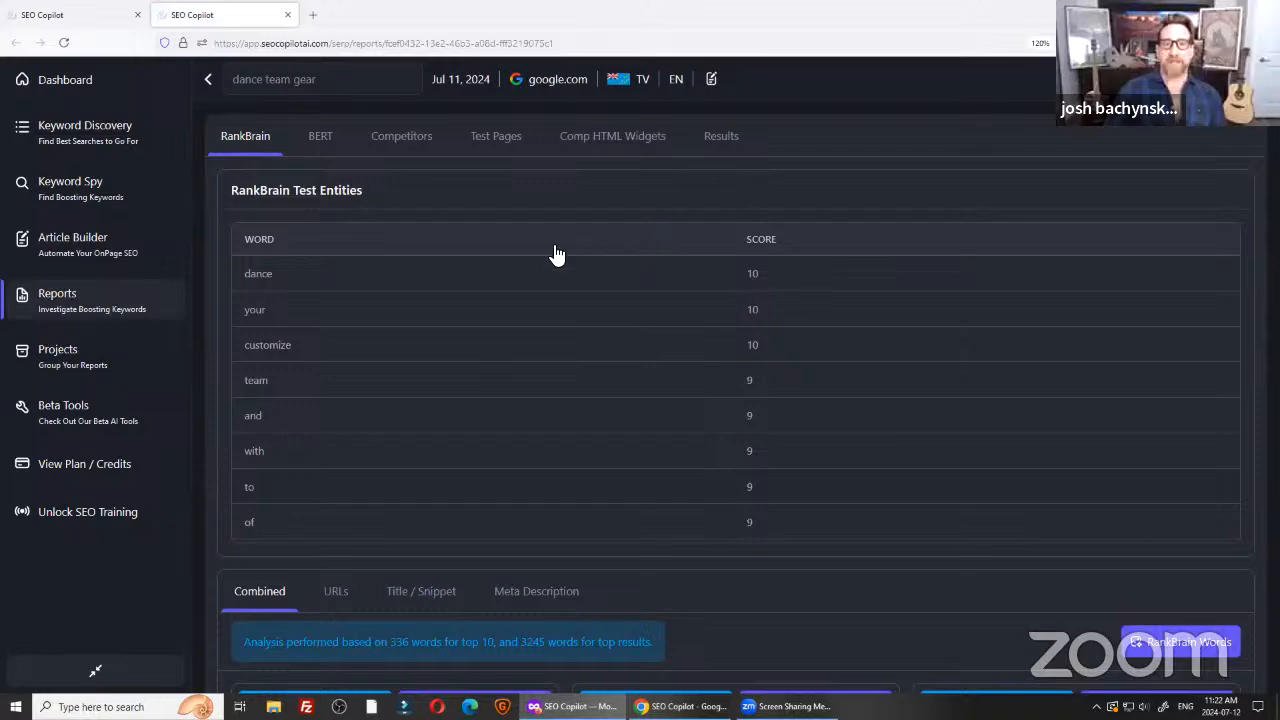
Go back to the Reports list and open the full notifications page to read the "pole dancing gear" warning.
{"action": "left_click", "coordinate": [77, 301]}
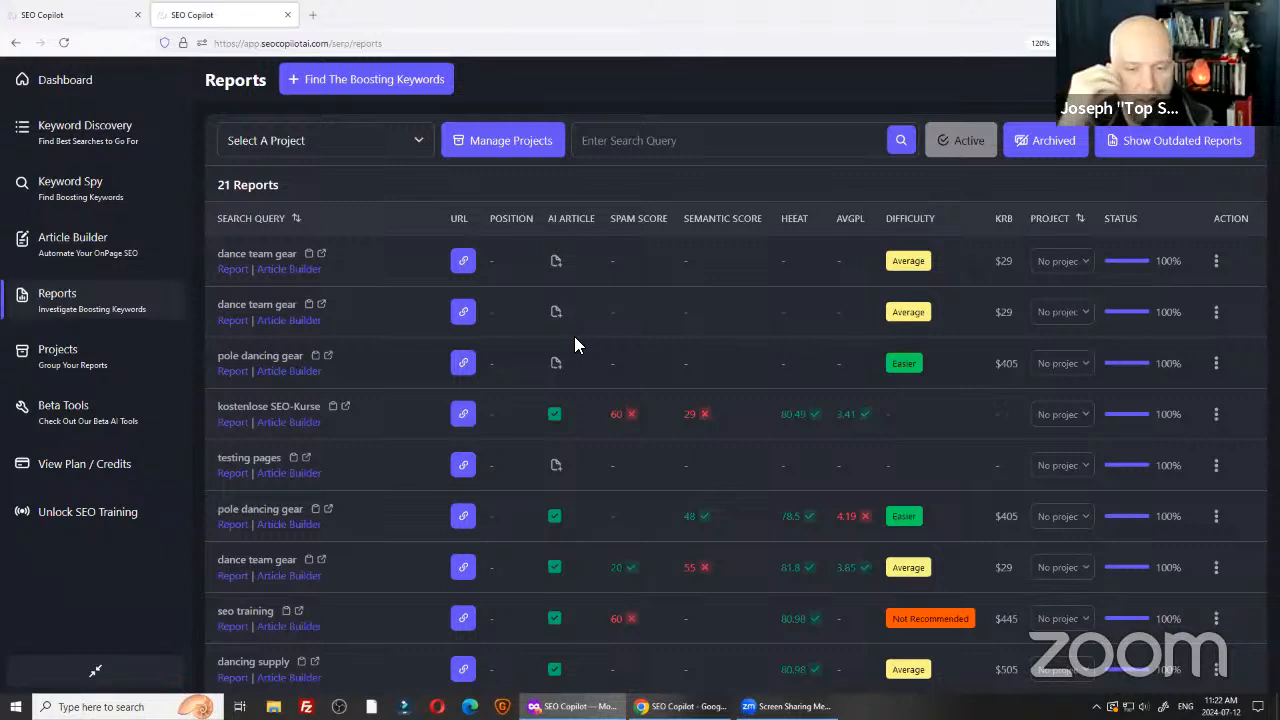
{"action": "left_click", "coordinate": [1186, 80]}
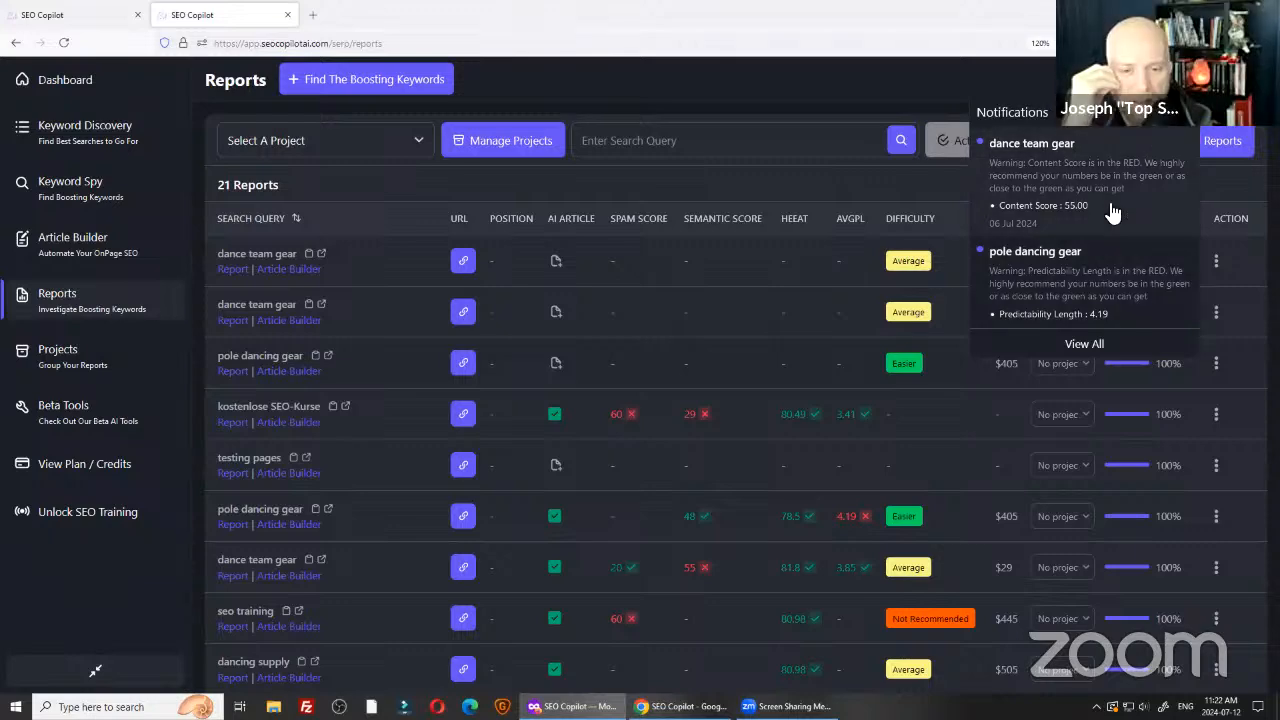
{"action": "left_click", "coordinate": [1084, 343]}
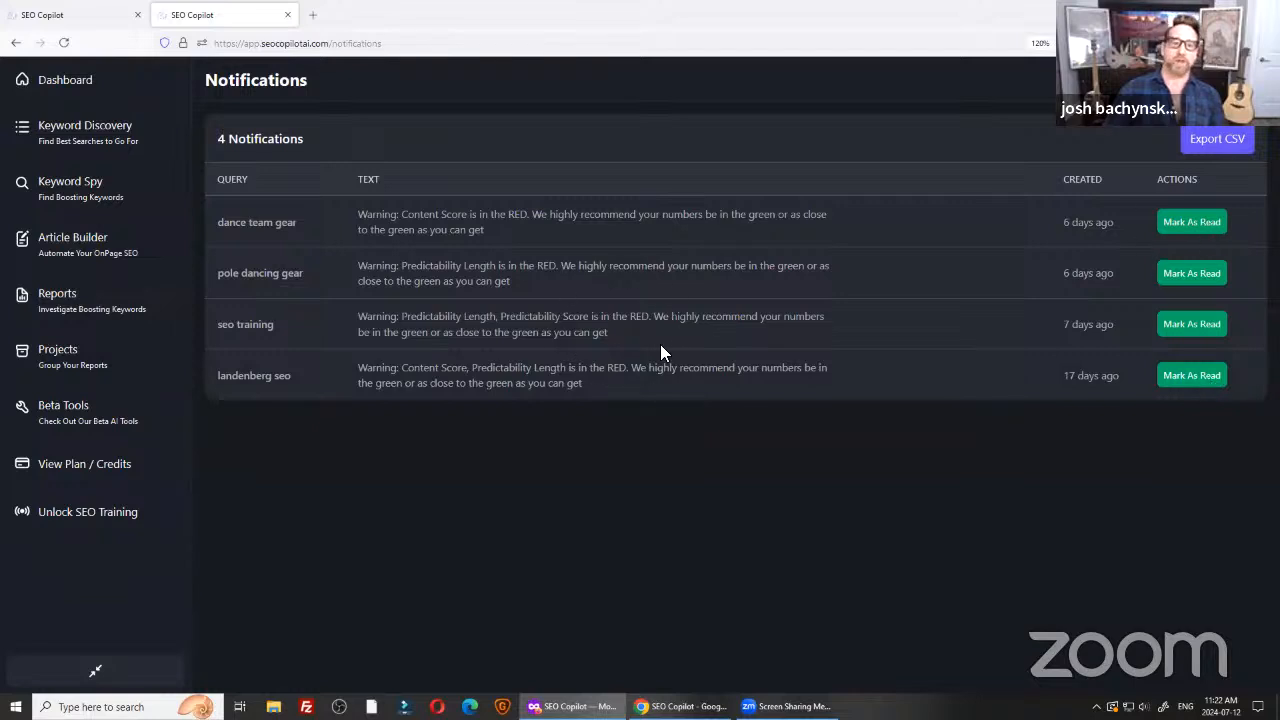
{"action": "triple_click", "coordinate": [498, 266]}
{"action": "left_click", "coordinate": [537, 266]}
Open the Article Builder and show its selection of previous keyword reports.
{"action": "left_click", "coordinate": [38, 248]}
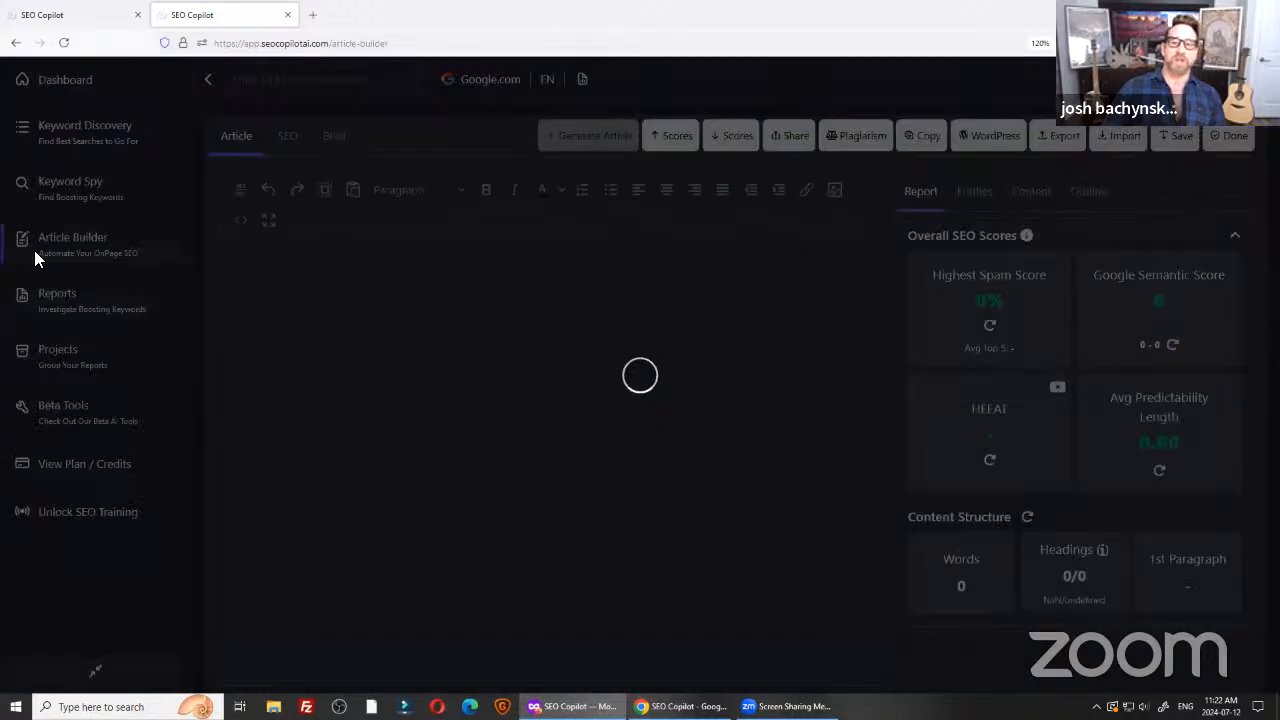
{"action": "left_click", "coordinate": [1176, 462]}
{"action": "left_click", "coordinate": [1152, 309]}
{"action": "left_click", "coordinate": [1008, 455]}
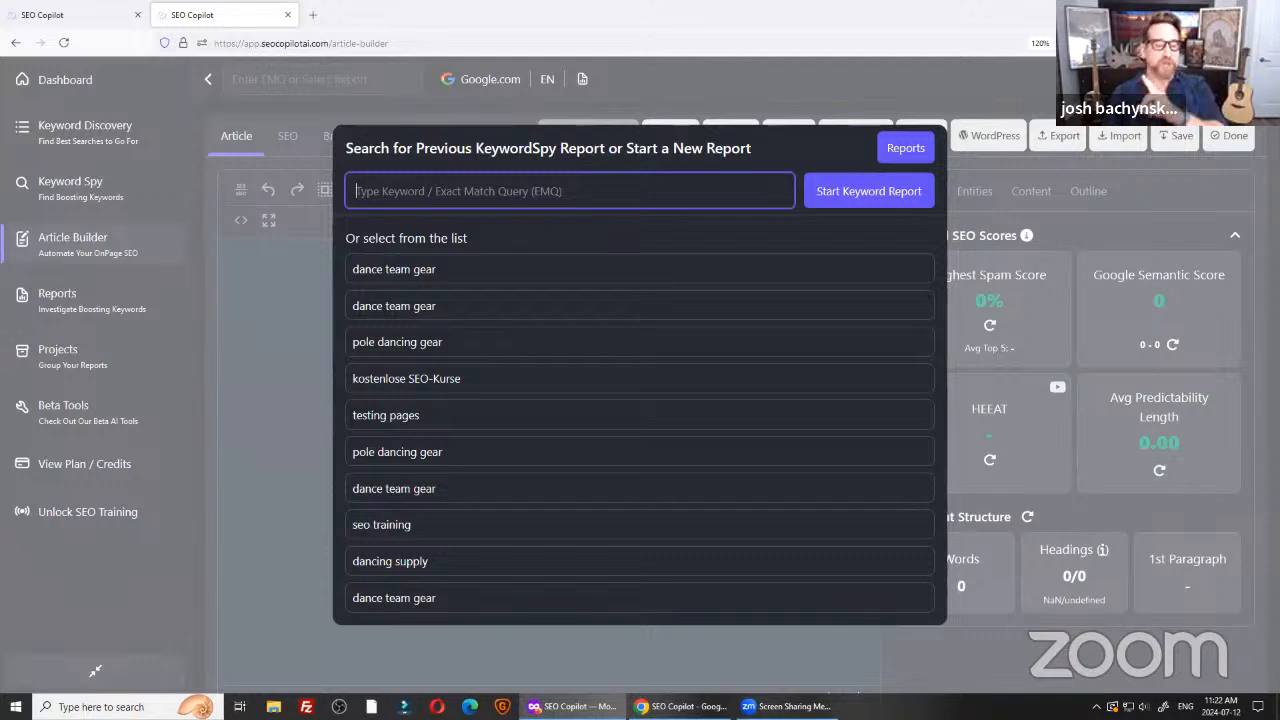
{"action": "key", "text": "ctrl"}
{"action": "key", "text": "ctrl"}
{"action": "key", "text": "ctrl"}
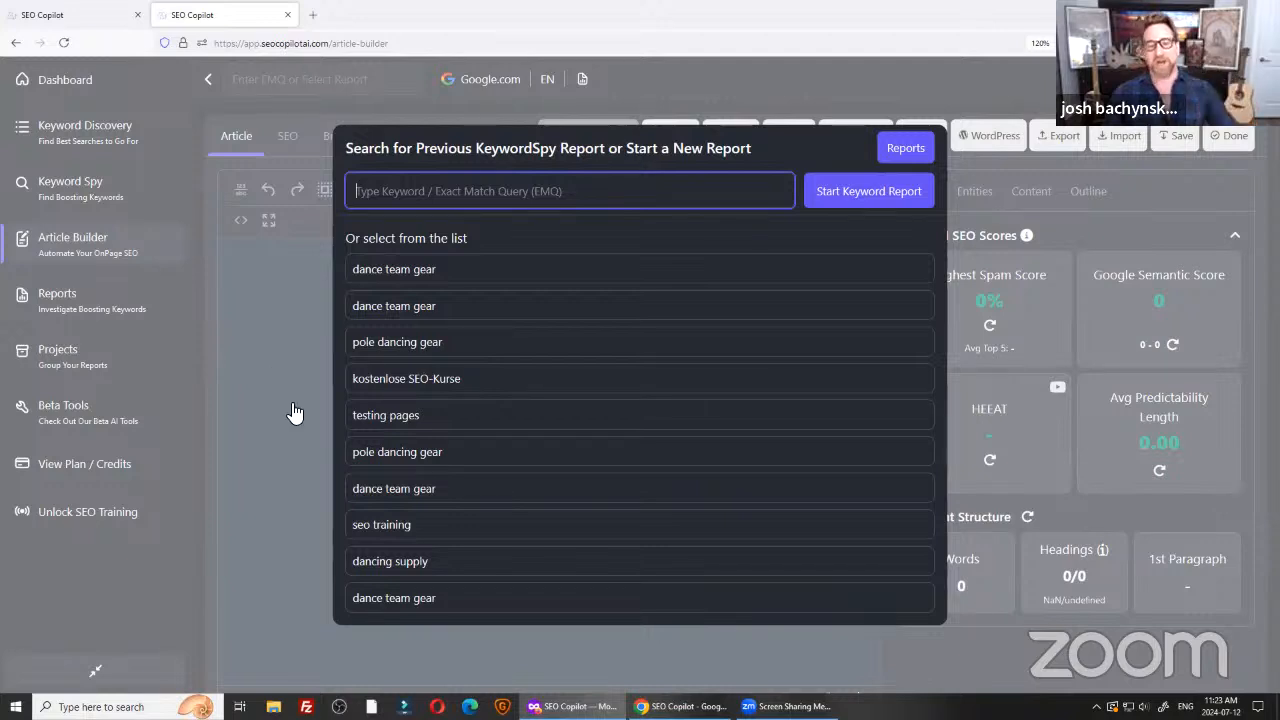
{"action": "key", "text": "ctrl"}
{"action": "key", "text": "ctrl"}
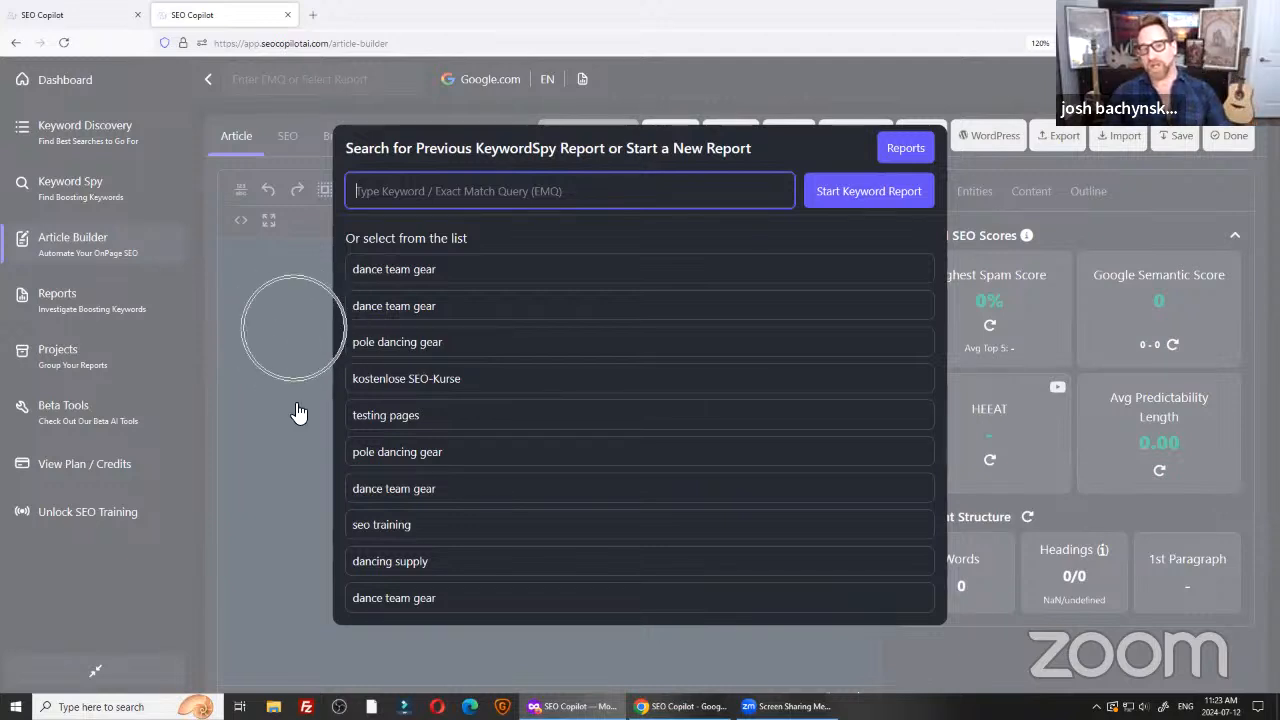
{"action": "key", "text": "ctrl"}
{"action": "key", "text": "ctrl"}
{"action": "key", "text": "ctrl"}
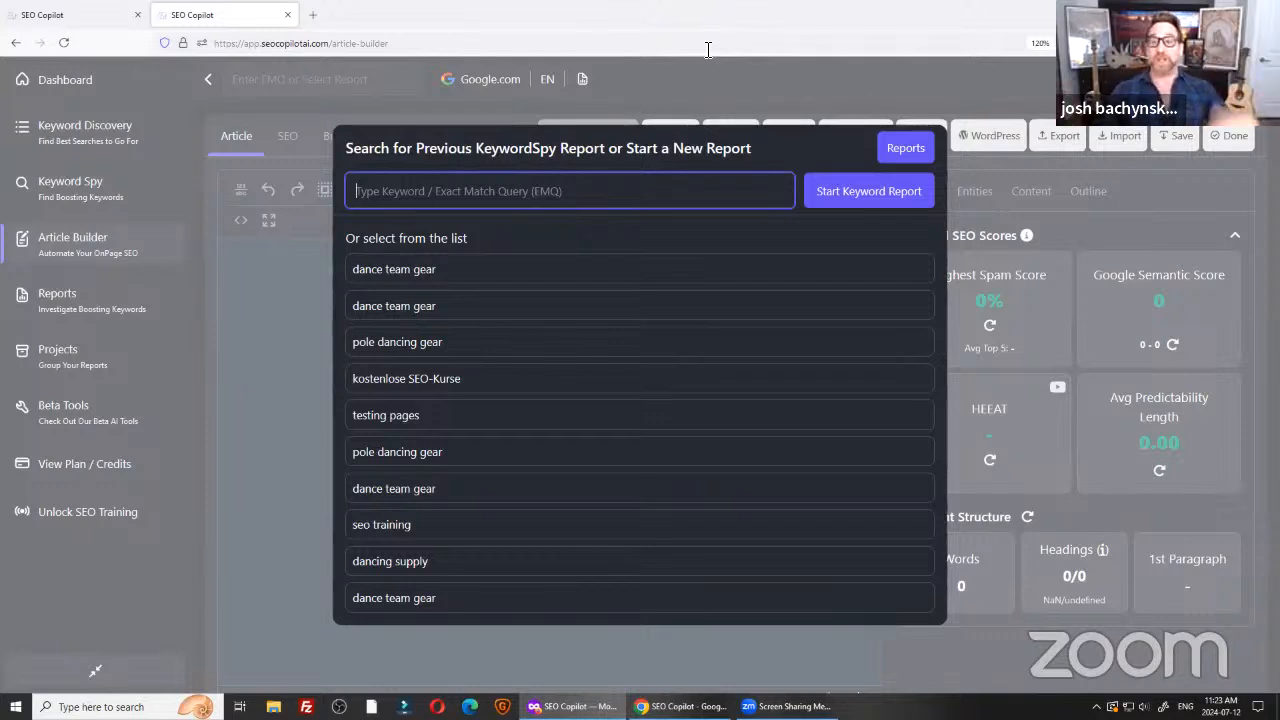
{"action": "key", "text": "ctrl"}
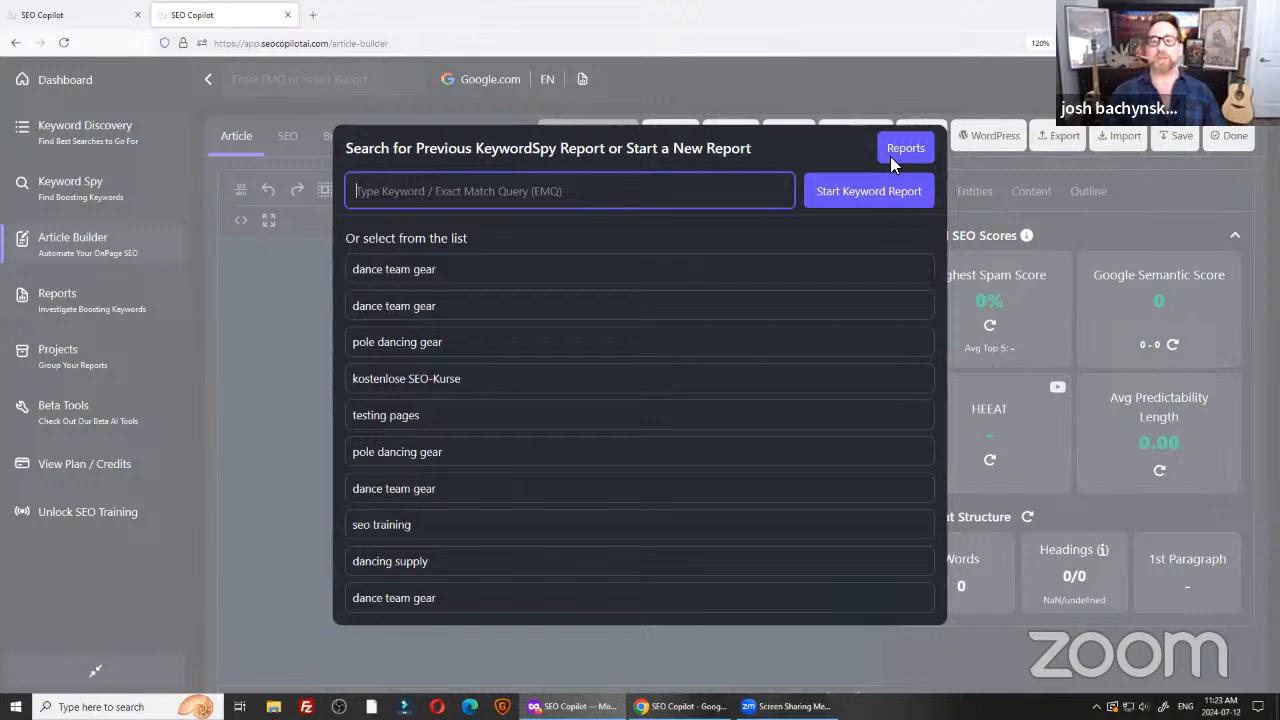
Open the "free seo courses" results in Keyword Discovery and sort the keyword ideas by keyword difficulty, easiest first.
{"action": "left_click", "coordinate": [834, 80]}
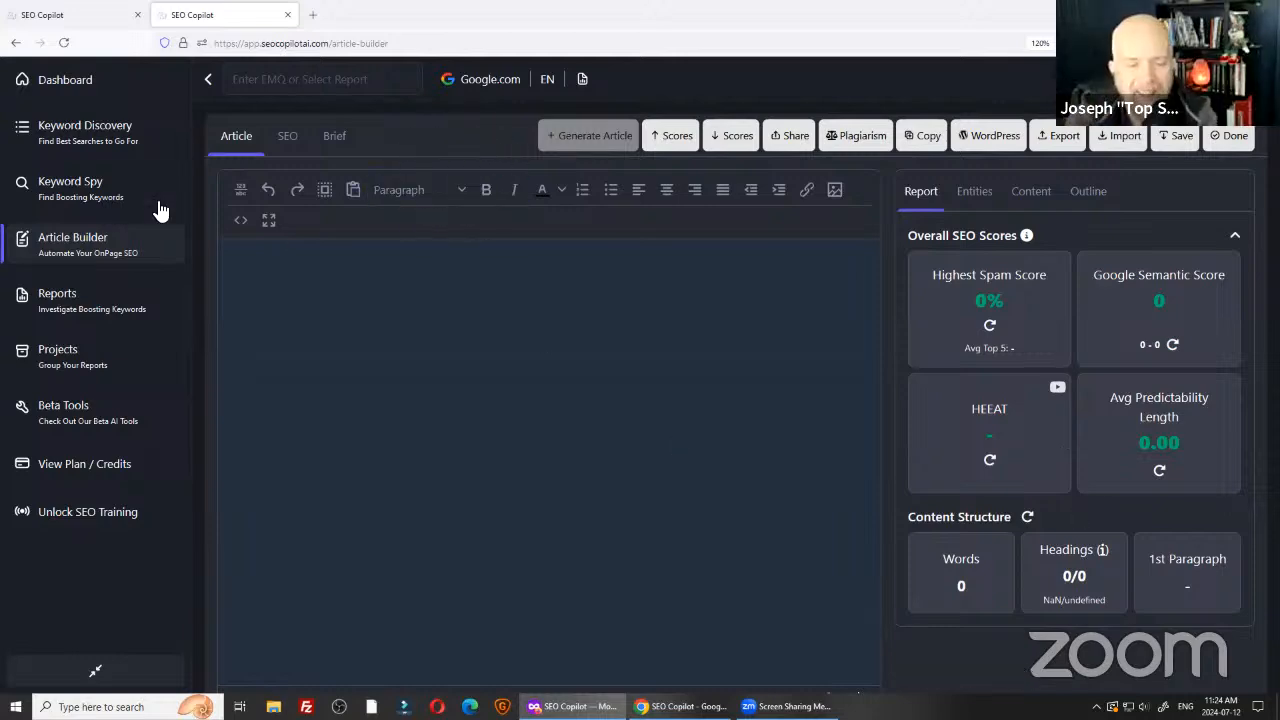
{"action": "left_click", "coordinate": [114, 126]}
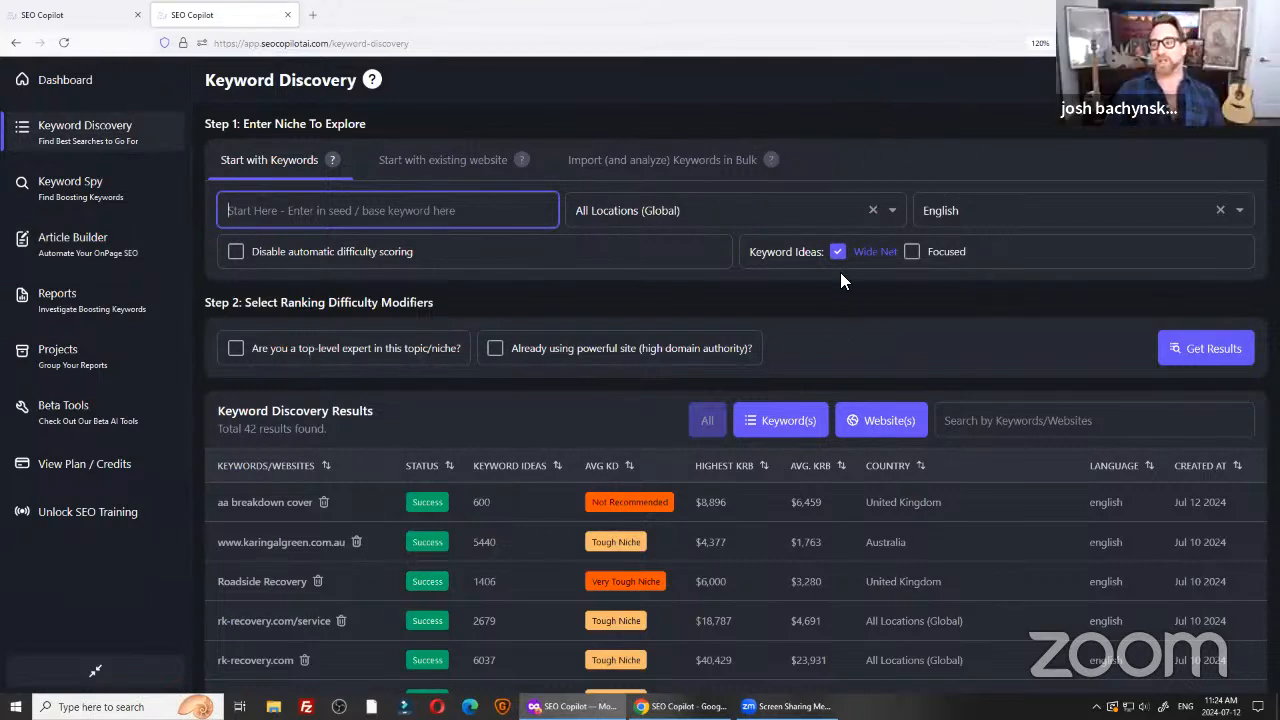
{"action": "scroll", "coordinate": [248, 520], "scroll_direction": "down", "scroll_amount": 5}
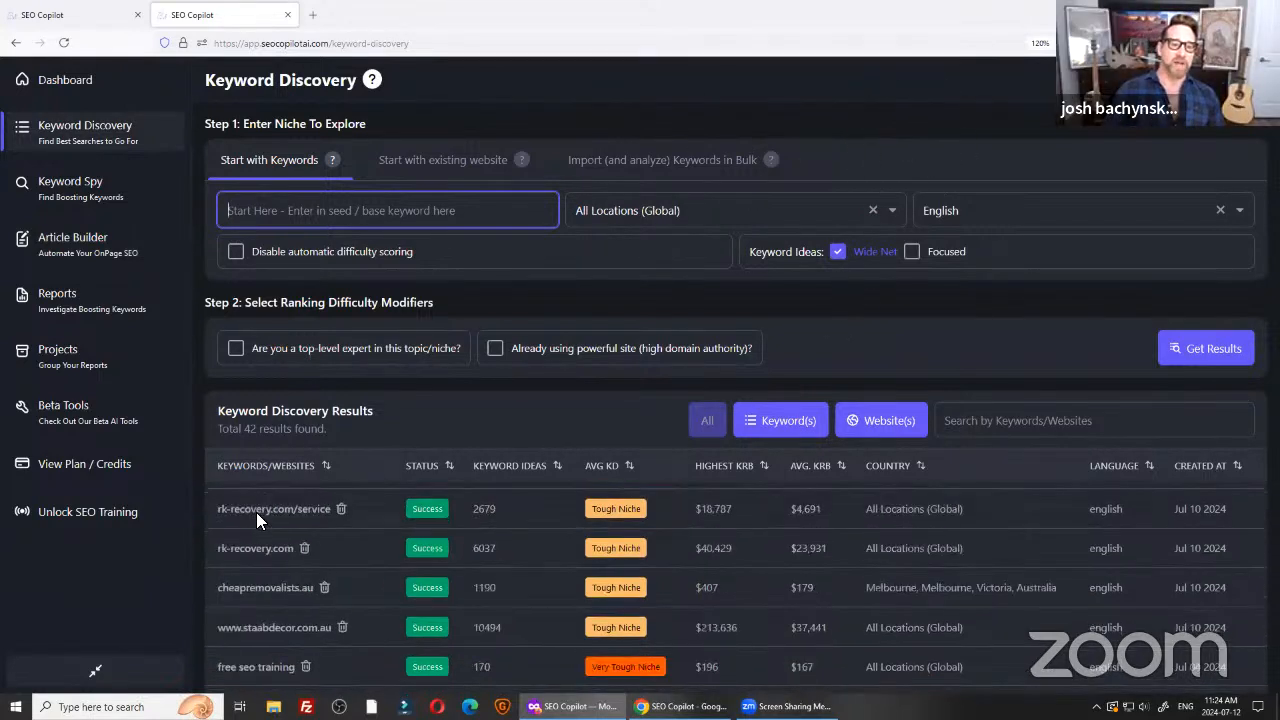
{"action": "scroll", "coordinate": [290, 600], "scroll_direction": "up", "scroll_amount": 2}
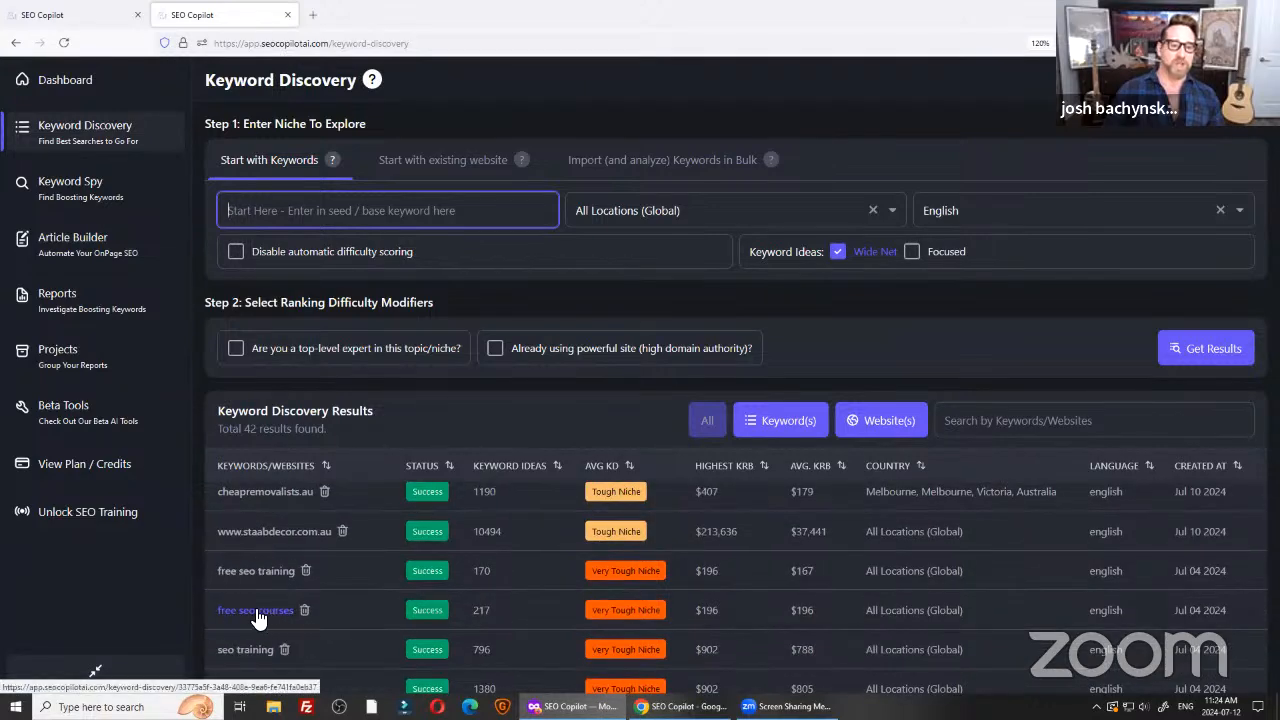
{"action": "left_click", "coordinate": [252, 610]}
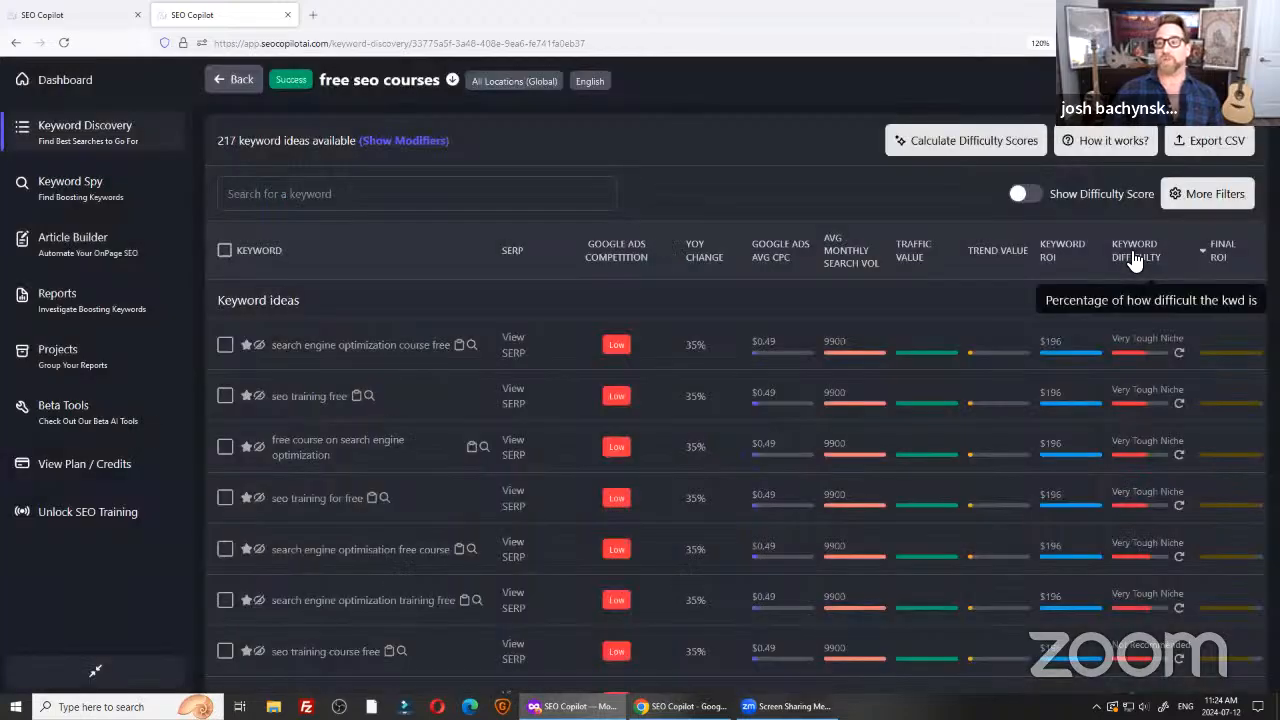
{"action": "left_click", "coordinate": [1134, 256]}
{"action": "left_click", "coordinate": [1132, 252]}
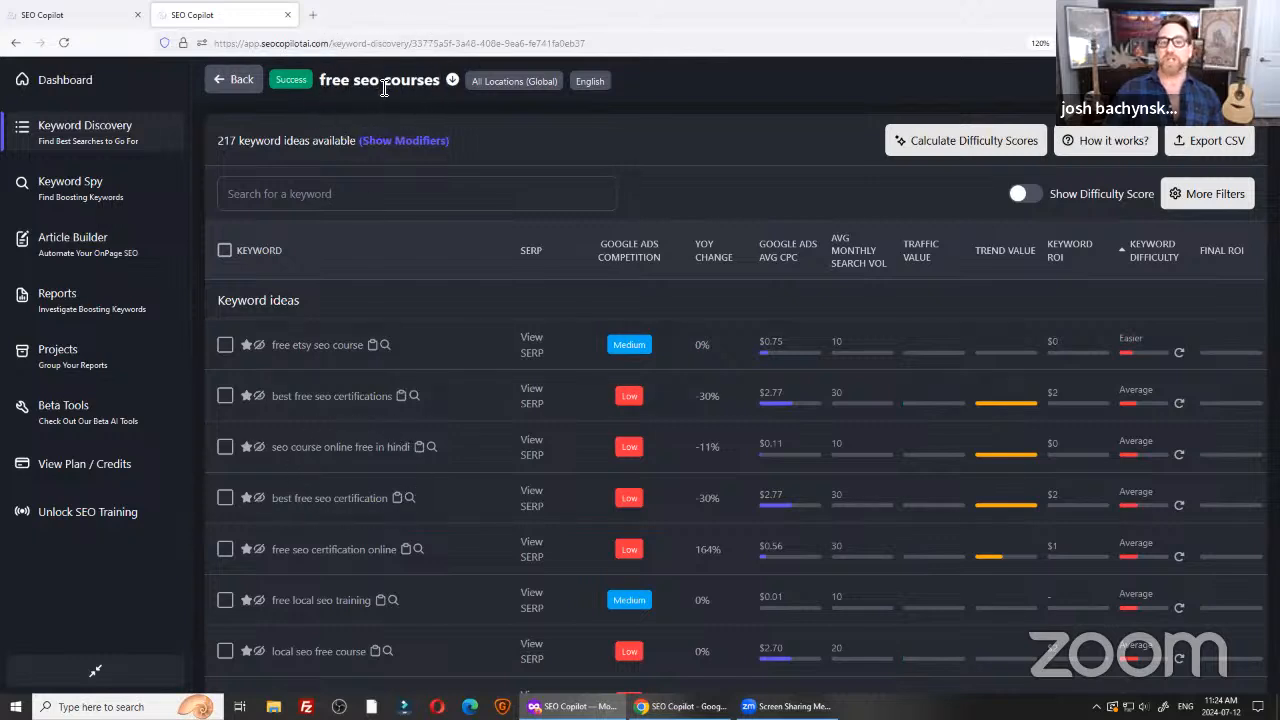
Check the Reports list, then bring up the Article Builder's selection of previous keyword reports again.
{"action": "left_click", "coordinate": [69, 302]}
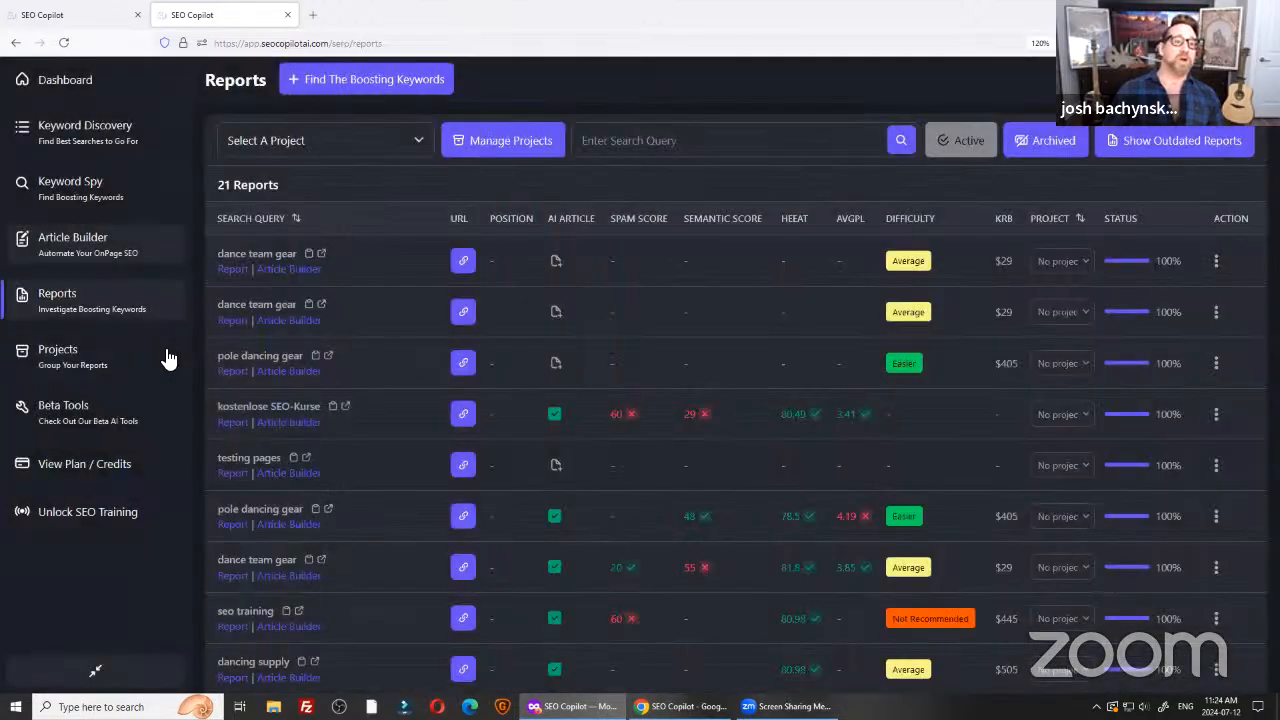
{"action": "left_click", "coordinate": [92, 248]}
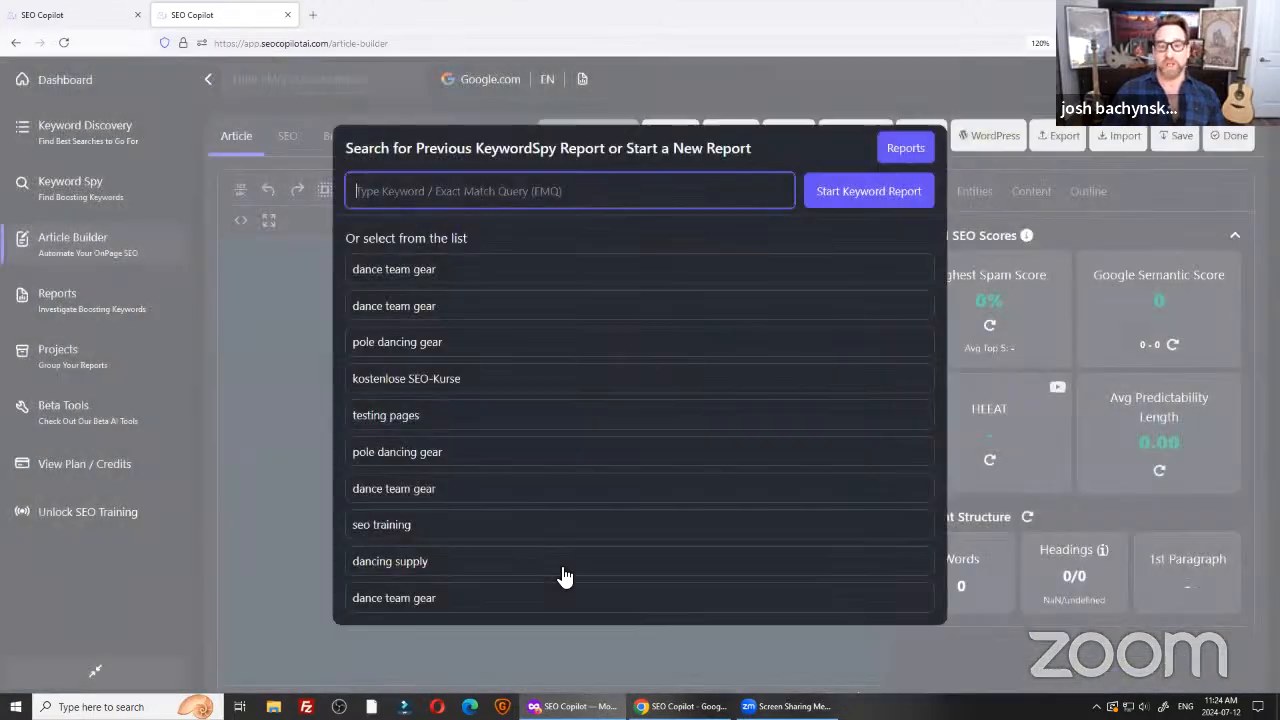
{"action": "key", "text": "ctrl"}
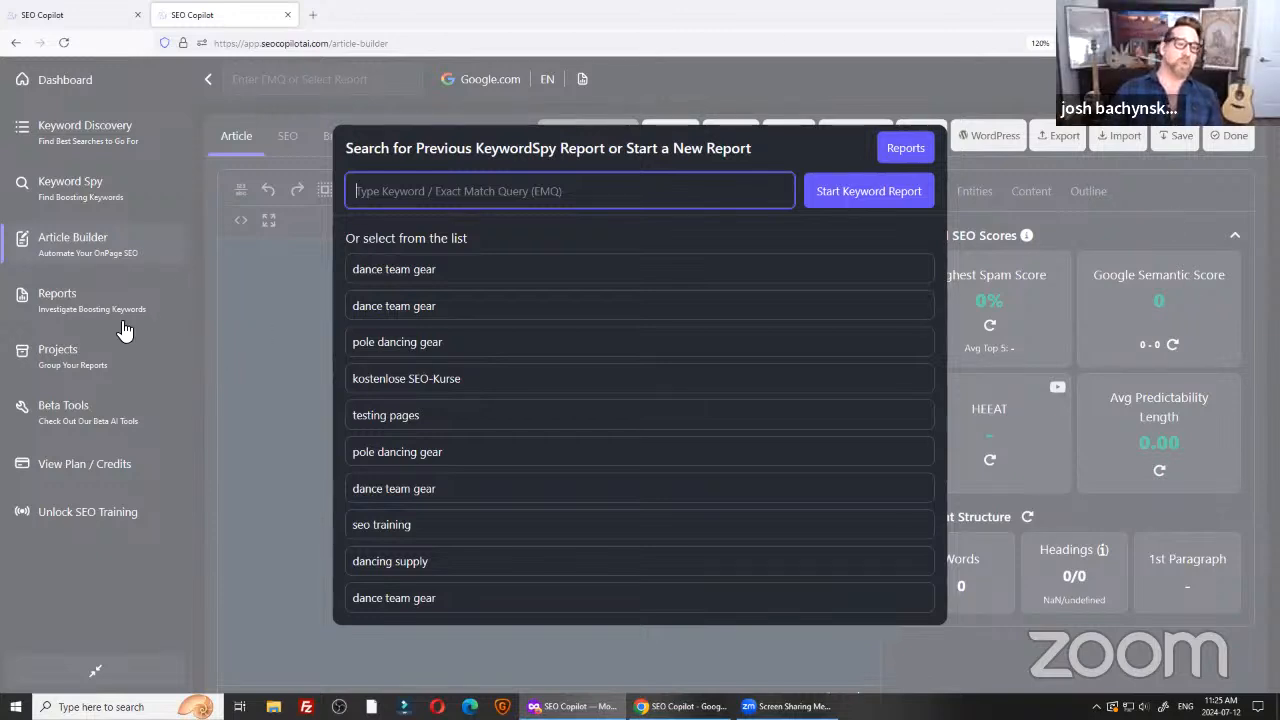
From the Reports list, open the first "dance team gear" keyword report in a new tab and close the other tabs.
{"action": "left_click", "coordinate": [903, 148]}
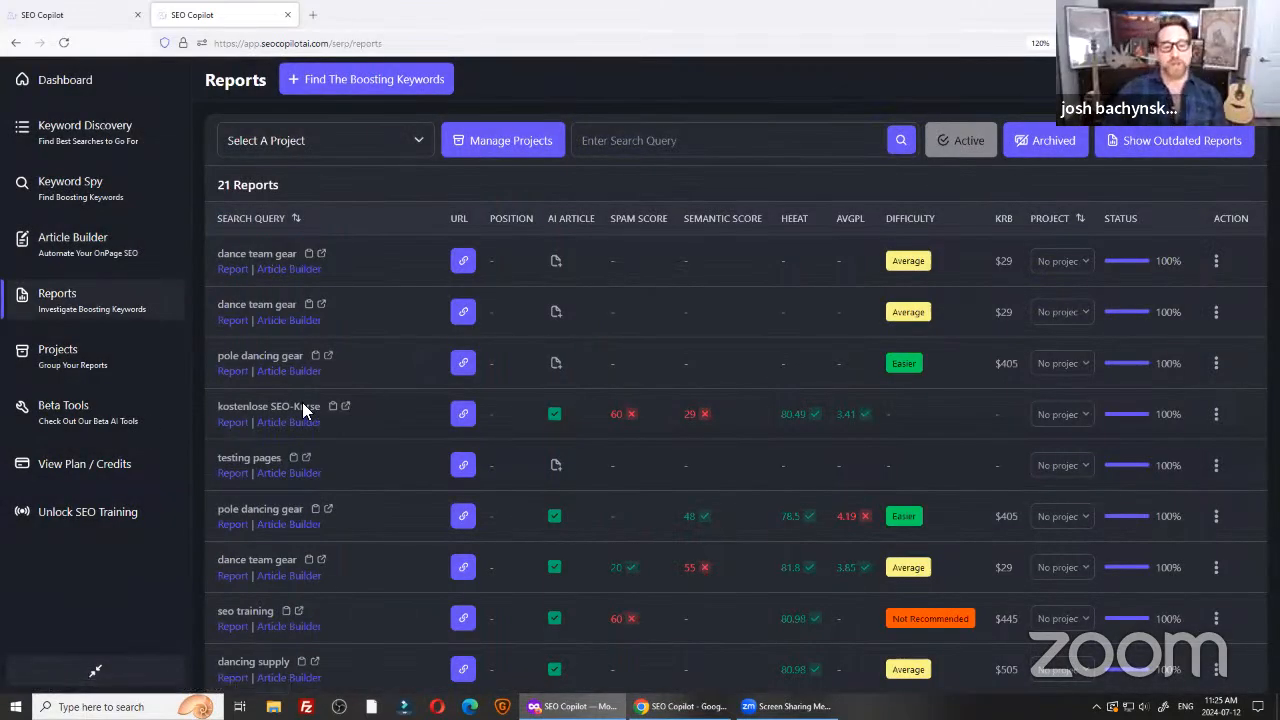
{"action": "left_click", "coordinate": [235, 270]}
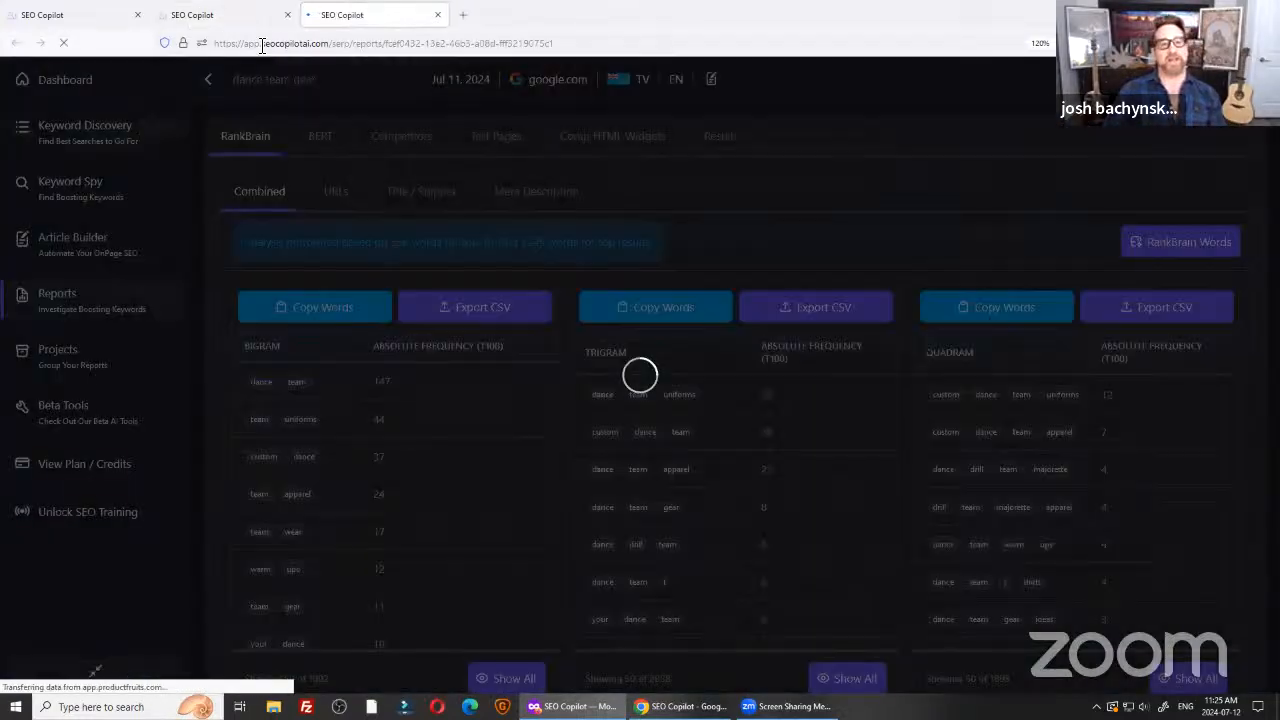
{"action": "left_click", "coordinate": [287, 14]}
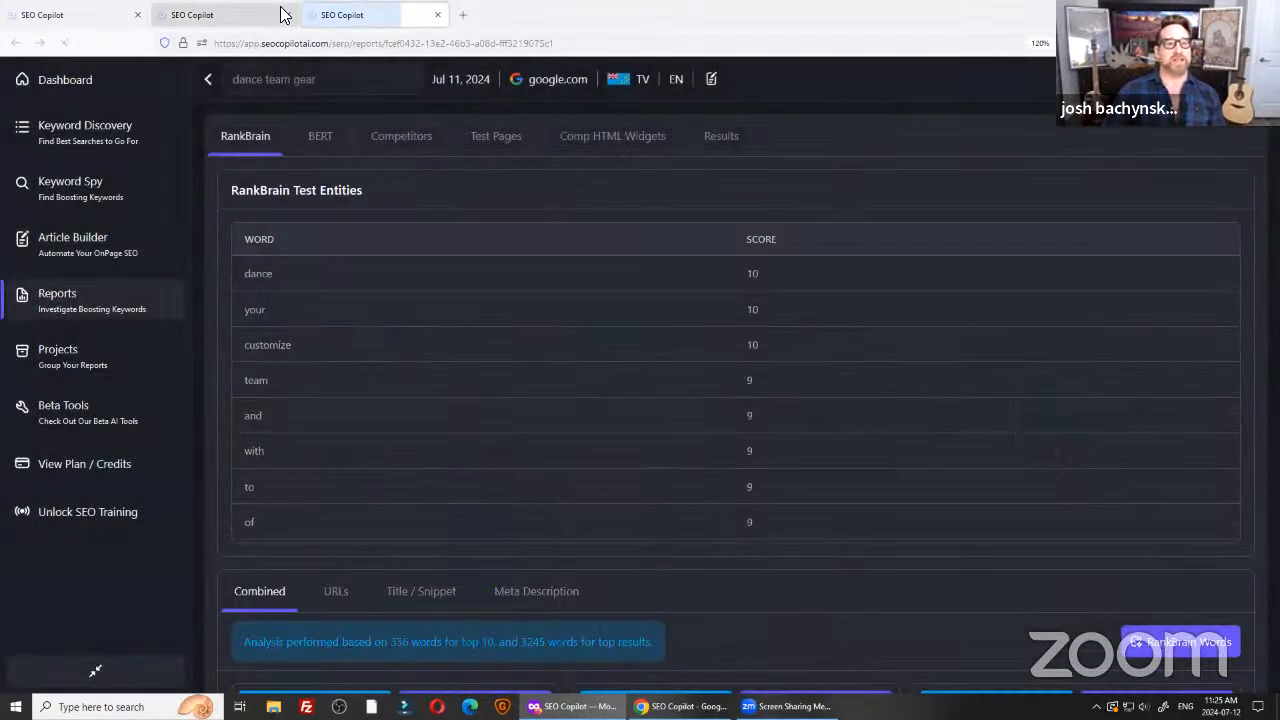
{"action": "left_click", "coordinate": [128, 18]}
{"action": "left_click", "coordinate": [137, 15]}
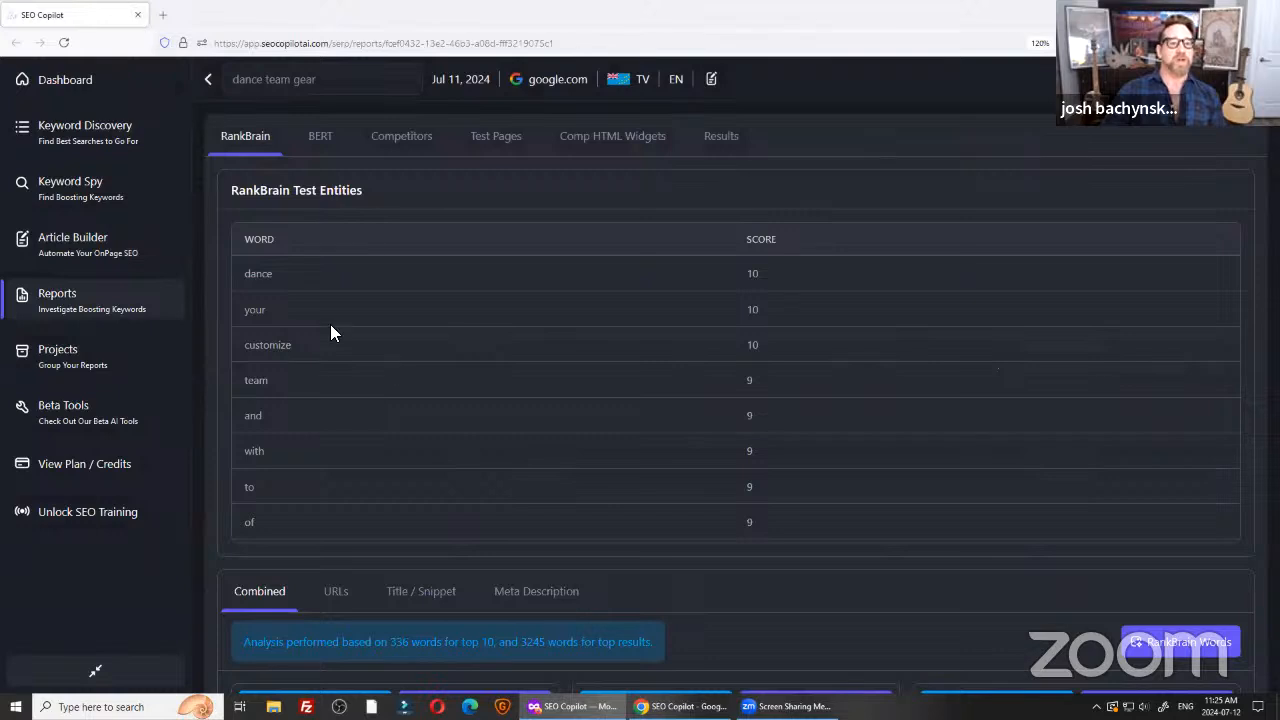
Review the "dance team gear" report's search query and look through its RankBrain test entities and scores.
{"action": "left_click", "coordinate": [277, 81]}
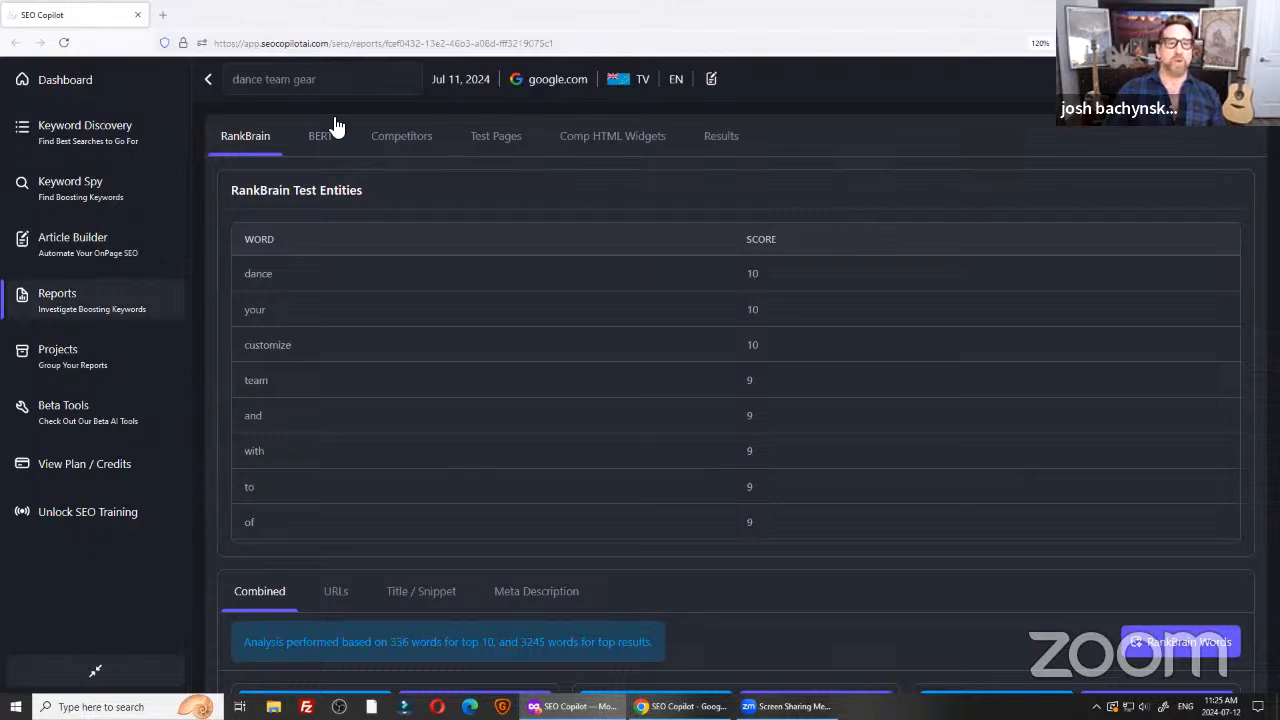
{"action": "left_click", "coordinate": [285, 87]}
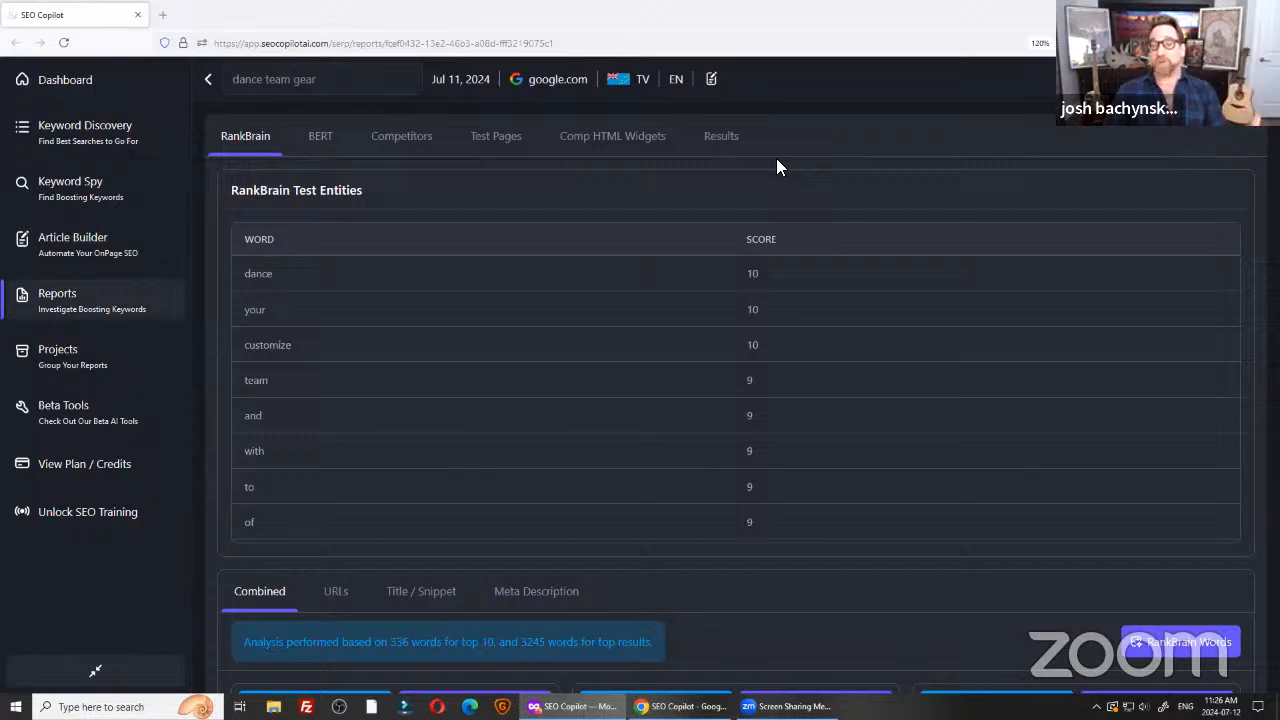
{"action": "left_click", "coordinate": [255, 142]}
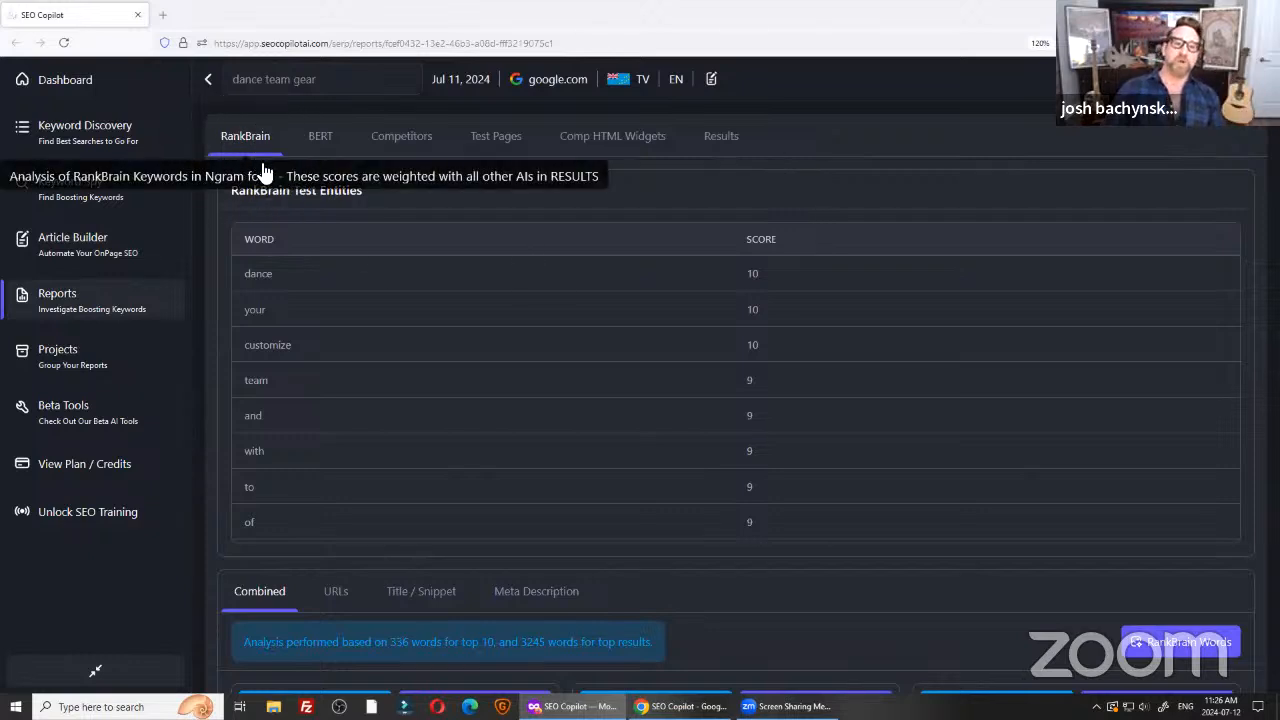
{"action": "left_click", "coordinate": [325, 305]}
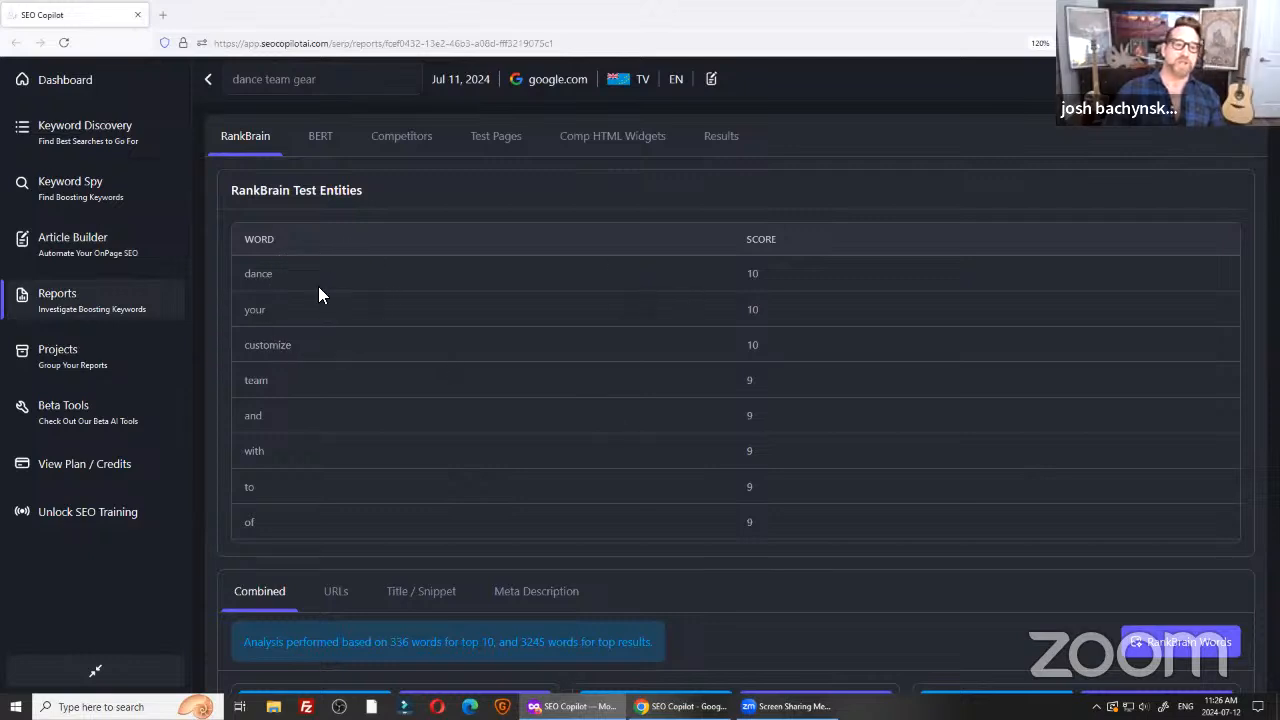
{"action": "scroll", "coordinate": [320, 300], "scroll_direction": "down", "scroll_amount": 6}
{"action": "scroll", "coordinate": [292, 462], "scroll_direction": "up", "scroll_amount": 8}
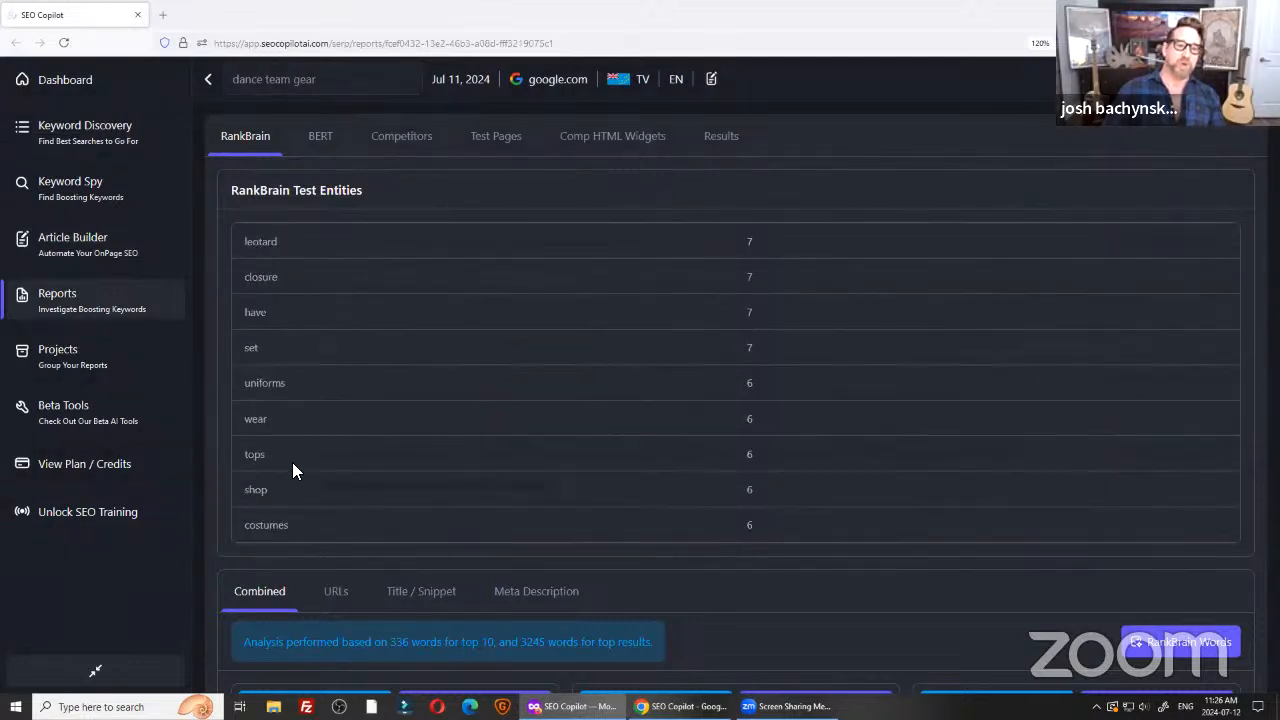
Show the report's BERT analysis and highlight the Best BERT Entities heading, including "(based on competitors)".
{"action": "left_click", "coordinate": [320, 136]}
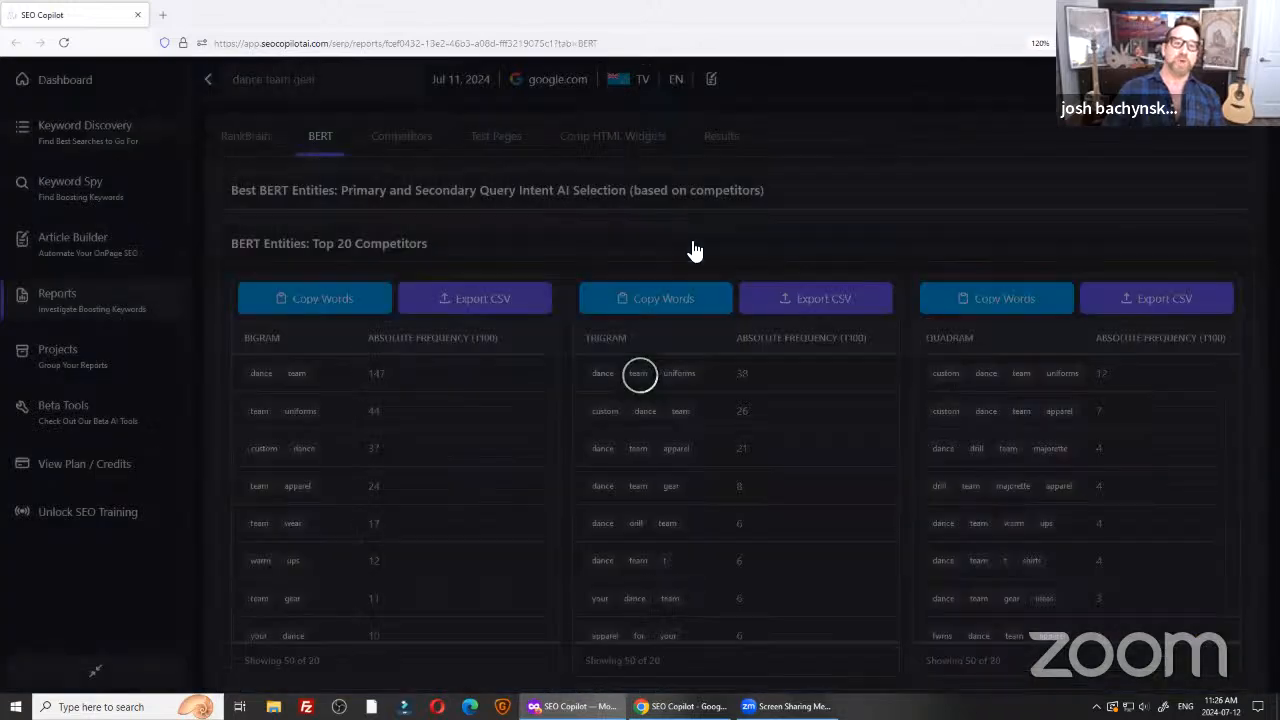
{"action": "triple_click", "coordinate": [484, 190]}
{"action": "left_click", "coordinate": [484, 195]}
{"action": "left_click_drag", "start_coordinate": [482, 191], "coordinate": [572, 192]}
{"action": "left_click_drag", "start_coordinate": [722, 190], "coordinate": [780, 193]}
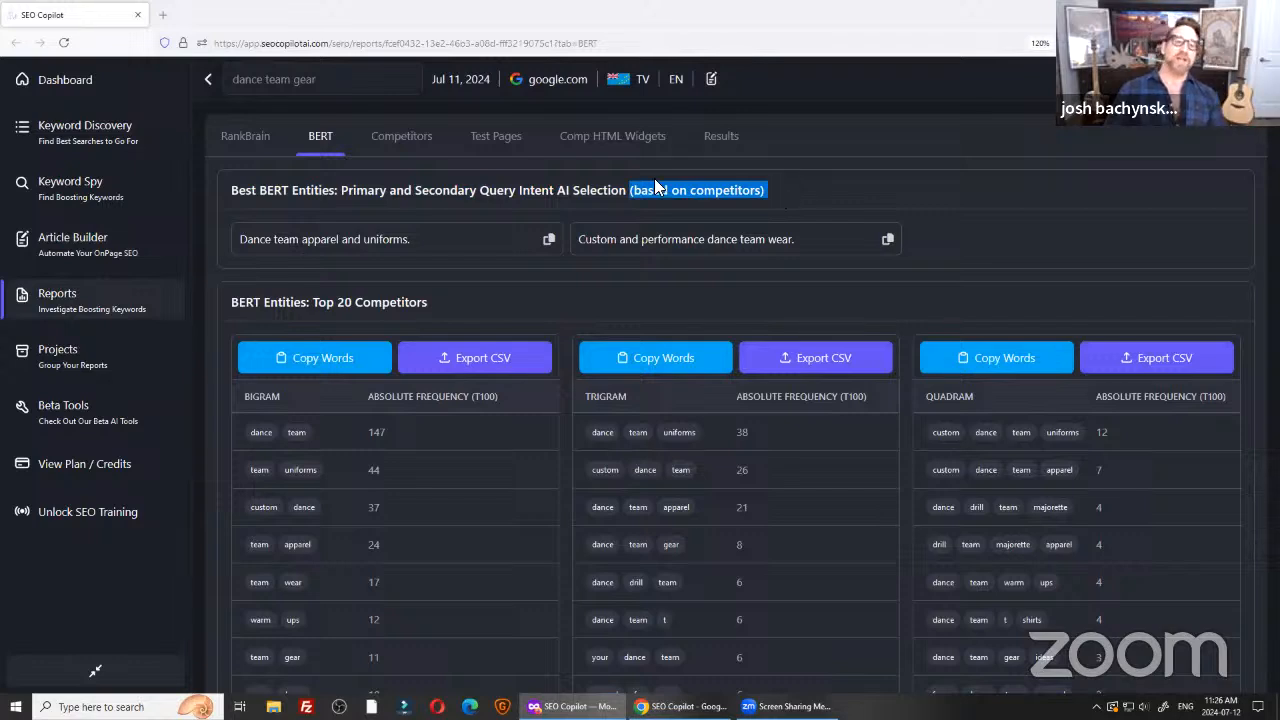
{"action": "double_click", "coordinate": [278, 191]}
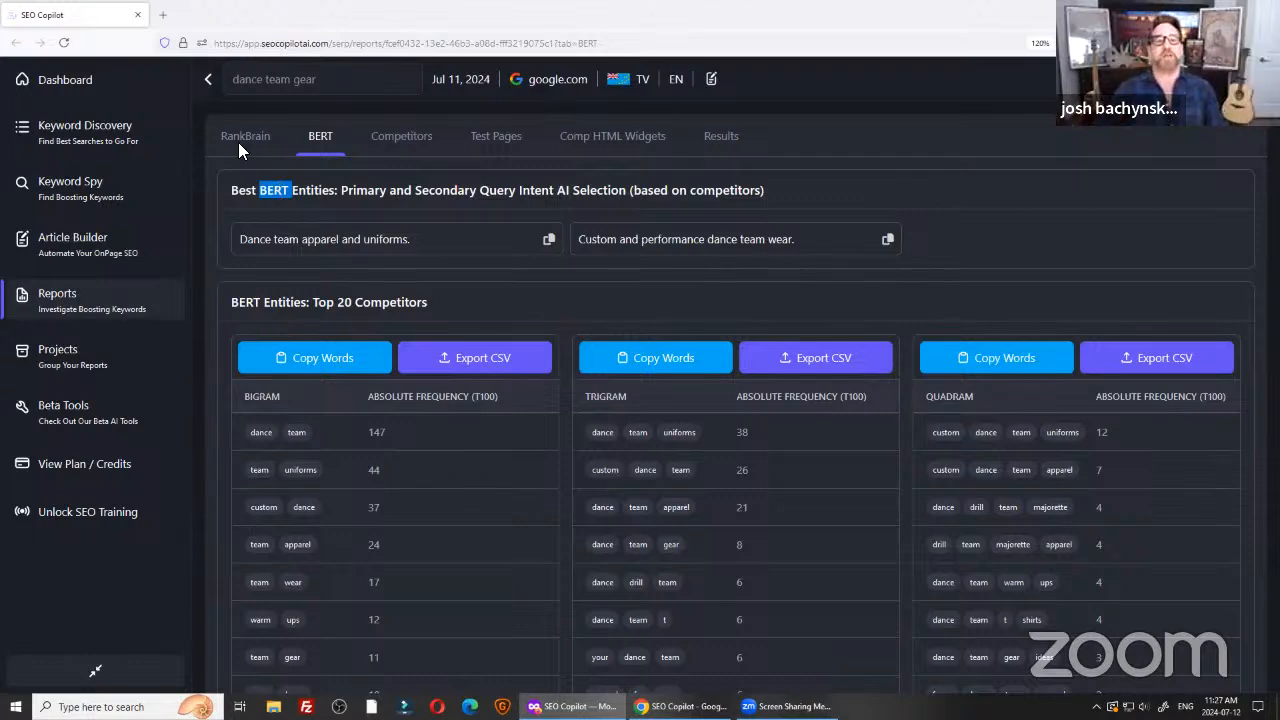
Examine the primary and secondary query intent phrases under Best BERT Entities and compare them with the report's search query.
{"action": "key", "text": "ctrl"}
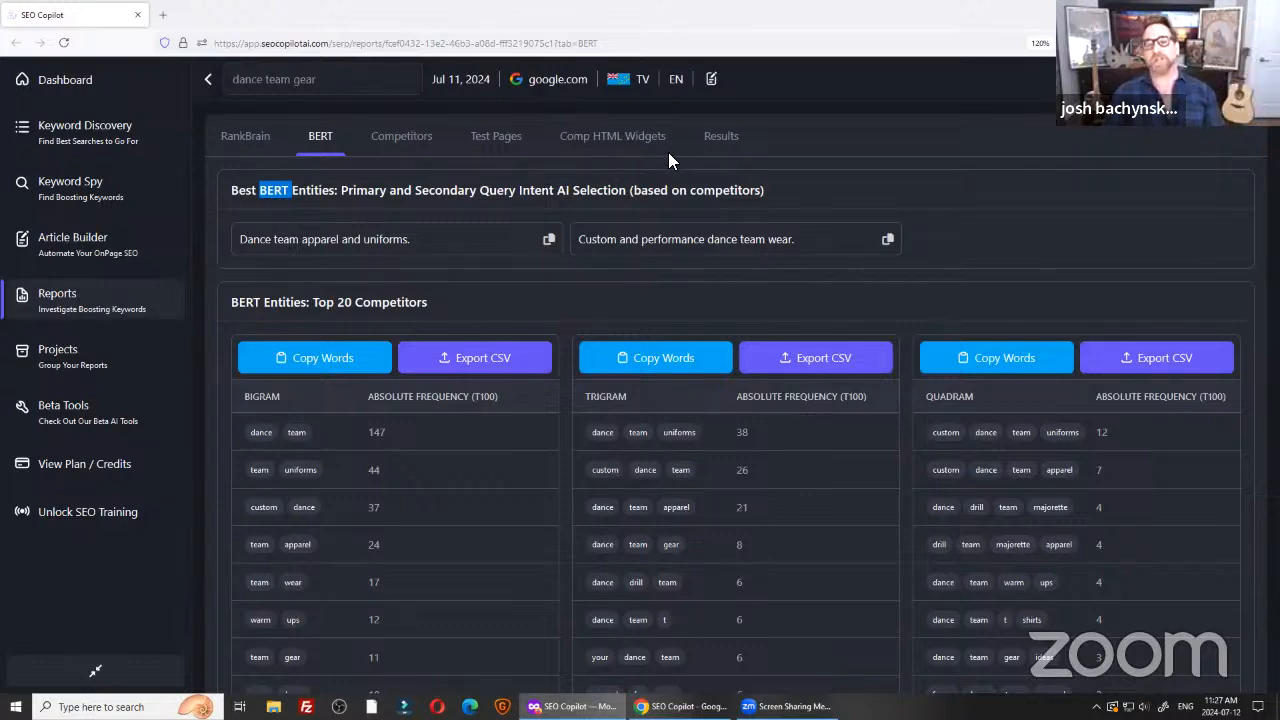
{"action": "key", "text": "ctrl"}
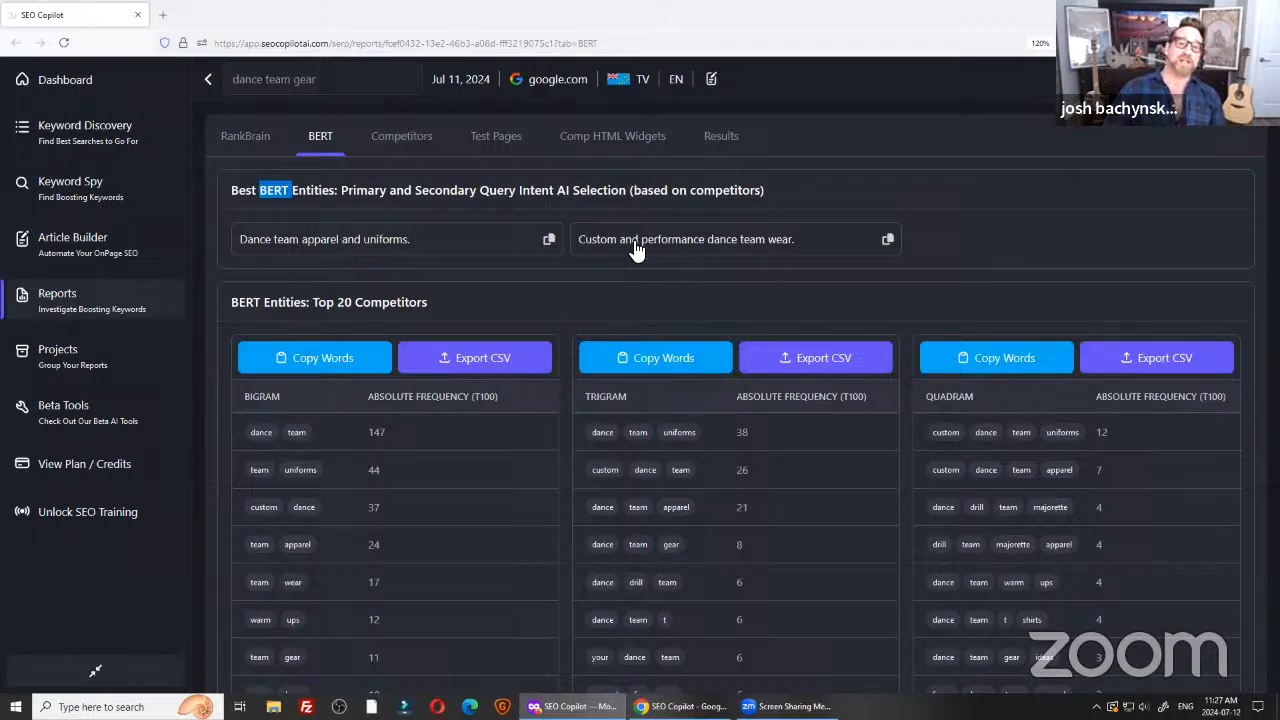
{"action": "left_click", "coordinate": [763, 248]}
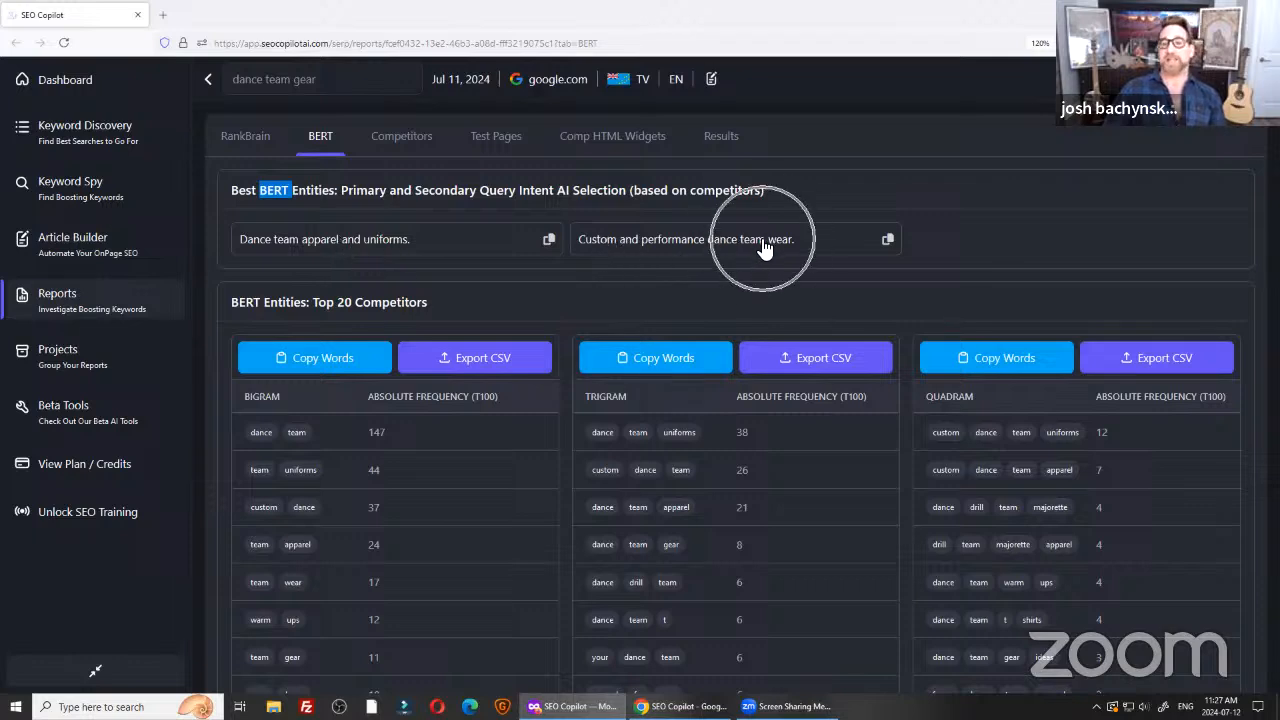
{"action": "left_click", "coordinate": [382, 241]}
{"action": "left_click", "coordinate": [644, 244]}
{"action": "key", "text": "ctrl"}
{"action": "key", "text": "ctrl"}
{"action": "key", "text": "ctrl"}
{"action": "key", "text": "ctrl"}
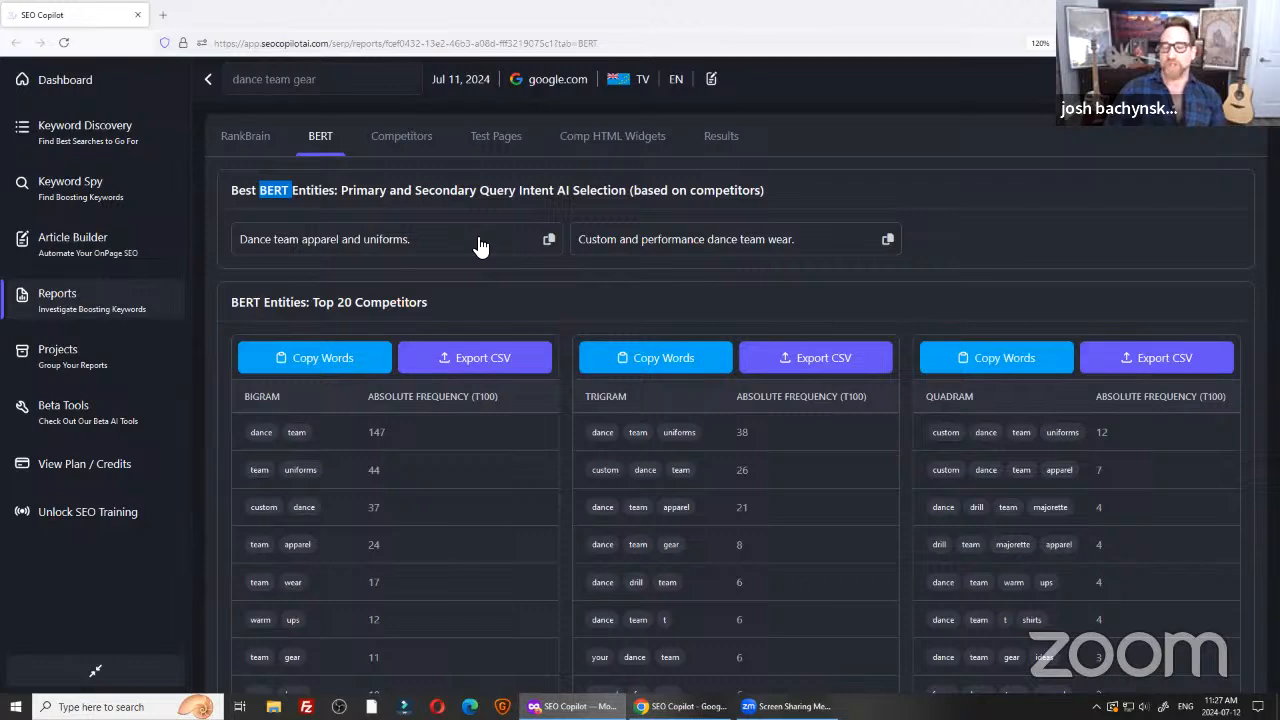
{"action": "key", "text": "ctrl"}
{"action": "key", "text": "ctrl"}
{"action": "key", "text": "ctrl"}
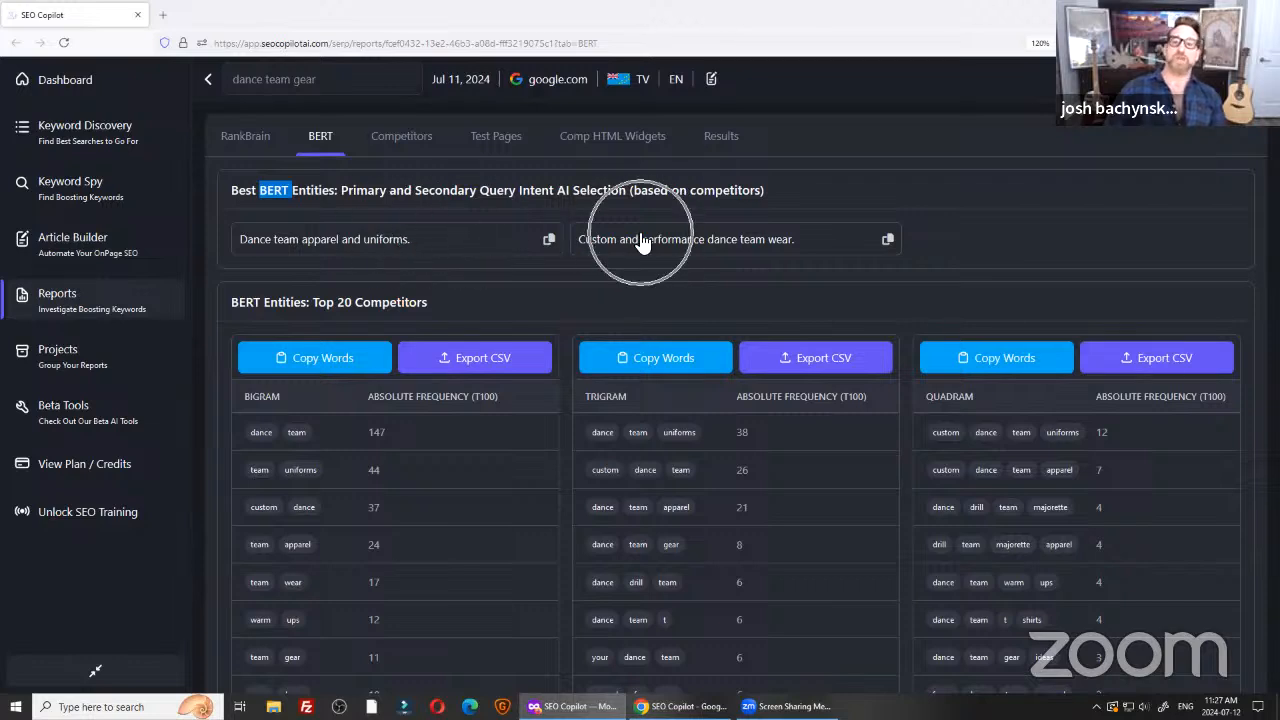
{"action": "key", "text": "ctrl"}
{"action": "key", "text": "ctrl"}
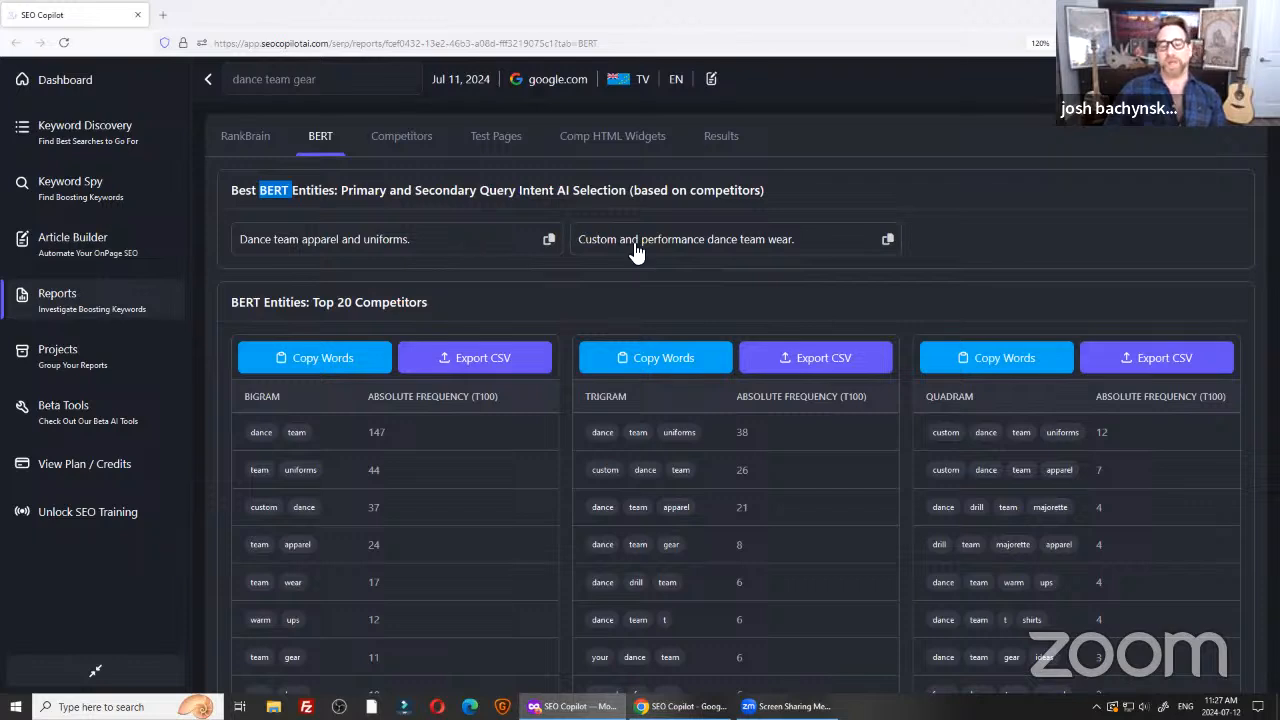
{"action": "key", "text": "ctrl"}
{"action": "key", "text": "ctrl"}
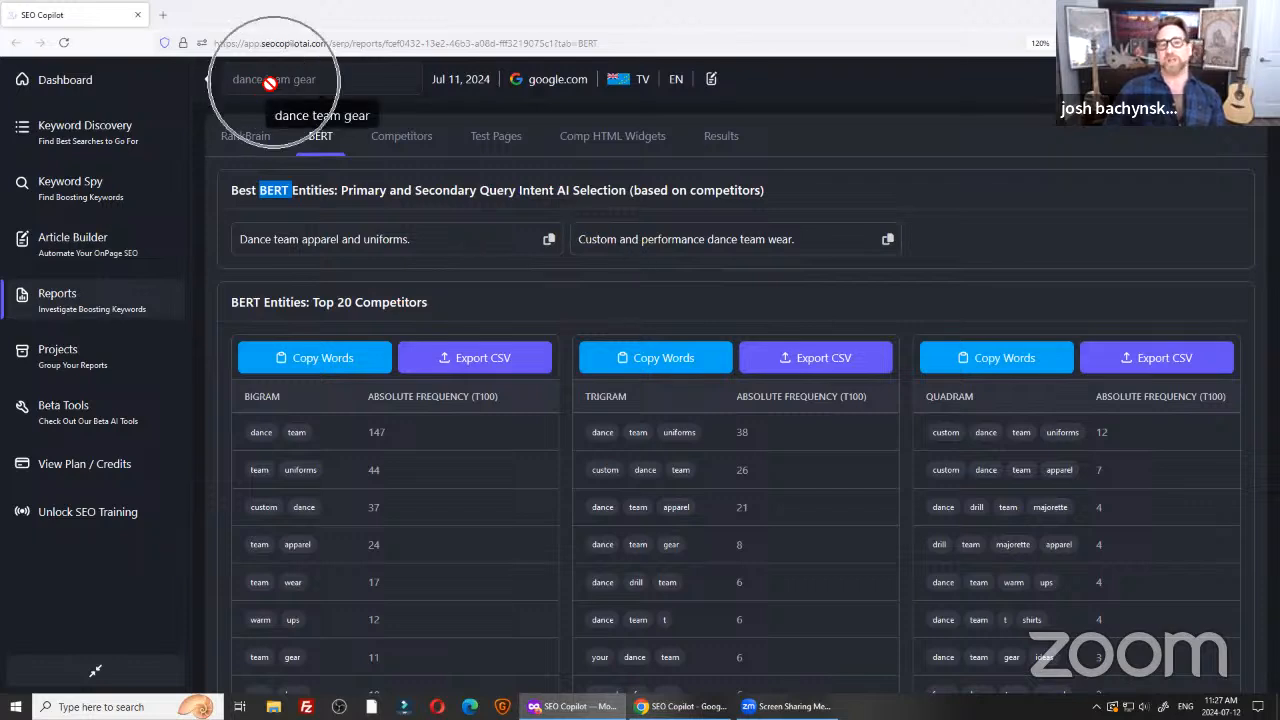
Point out the secondary query intent phrase once more and open the report's Comp HTML Widgets.
{"action": "key", "text": "ctrl"}
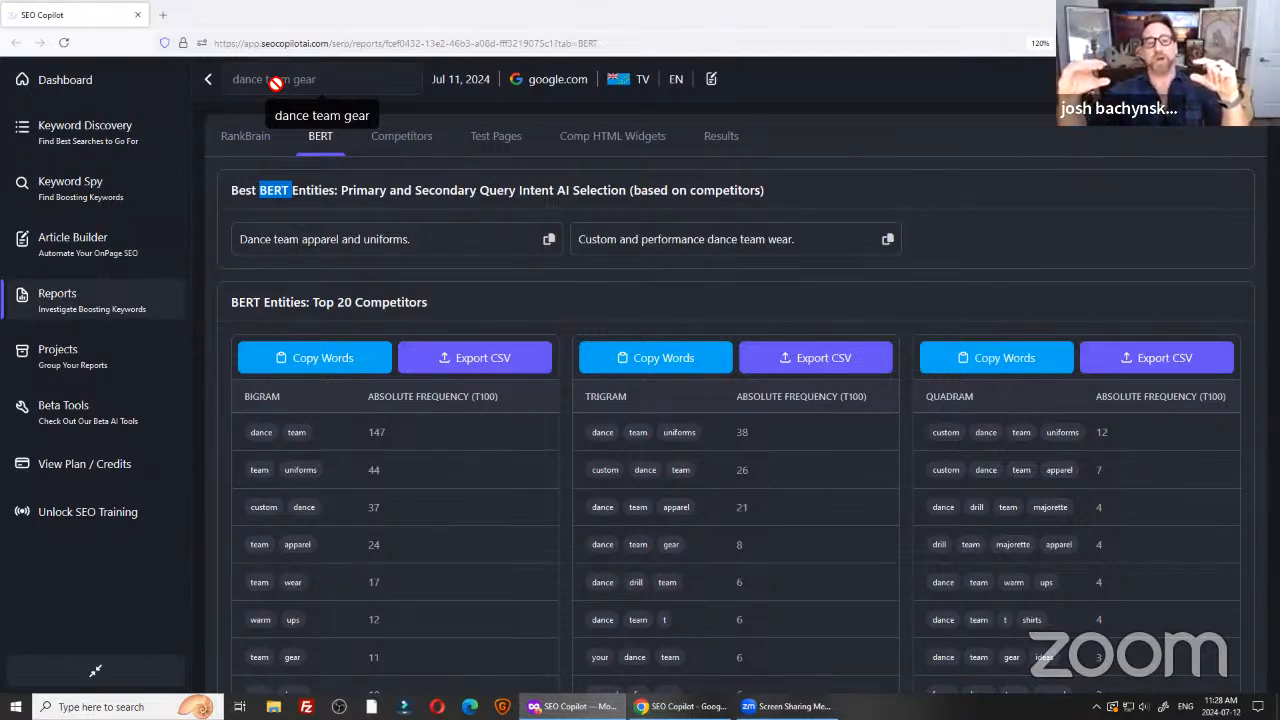
{"action": "key", "text": "ctrl"}
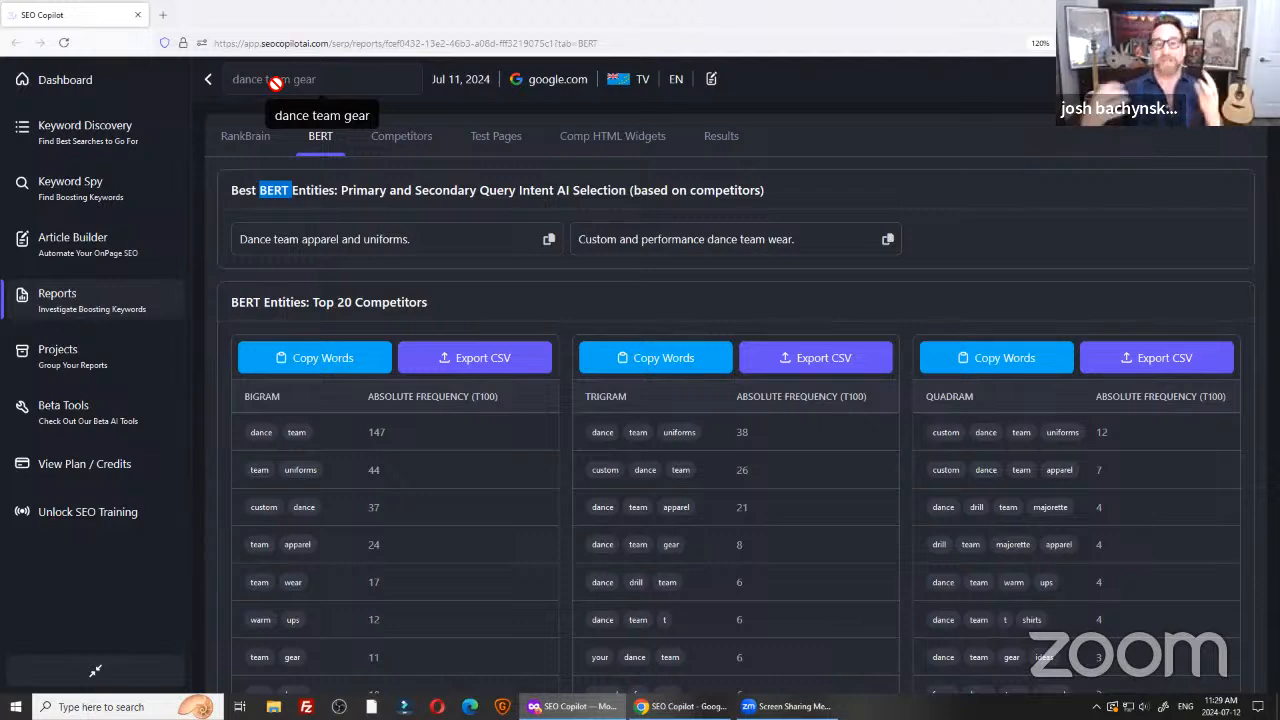
{"action": "left_click", "coordinate": [688, 250]}
{"action": "left_click", "coordinate": [710, 248]}
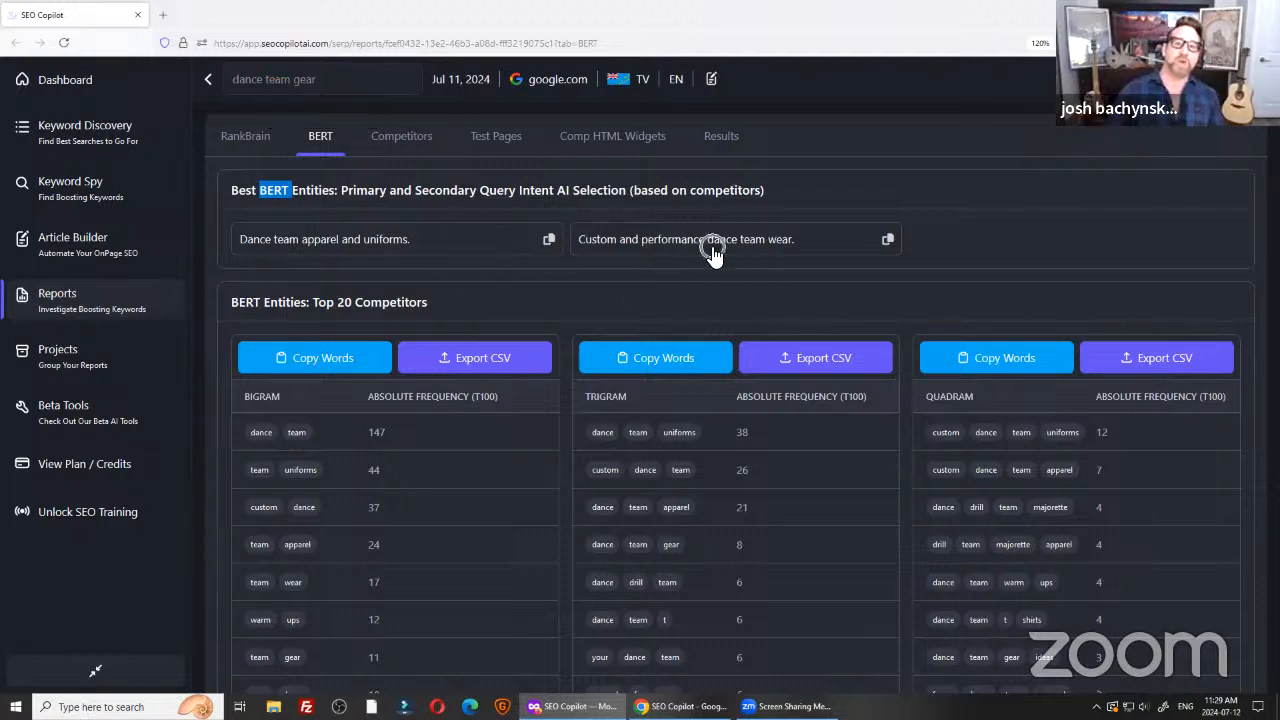
{"action": "left_click", "coordinate": [612, 136]}
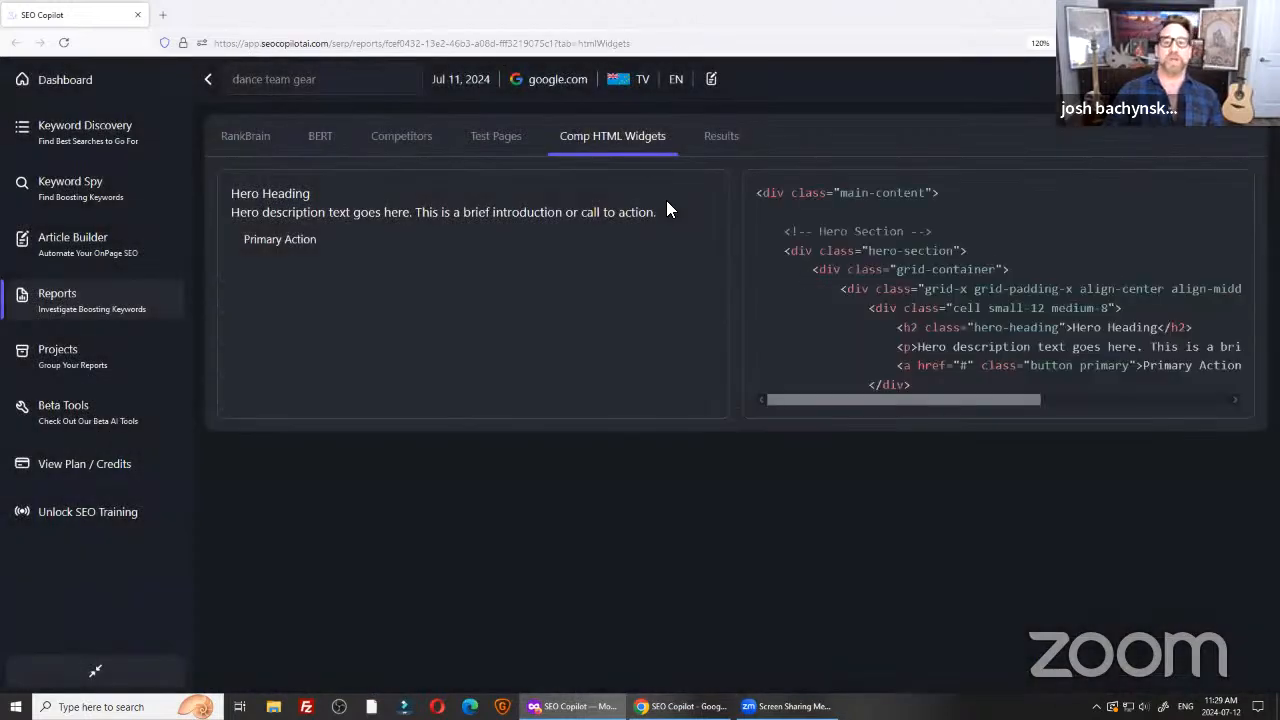
Point out the hero widget's HTML code in Comp HTML Widgets and highlight the word "hero" in its section class.
{"action": "left_click", "coordinate": [616, 146]}
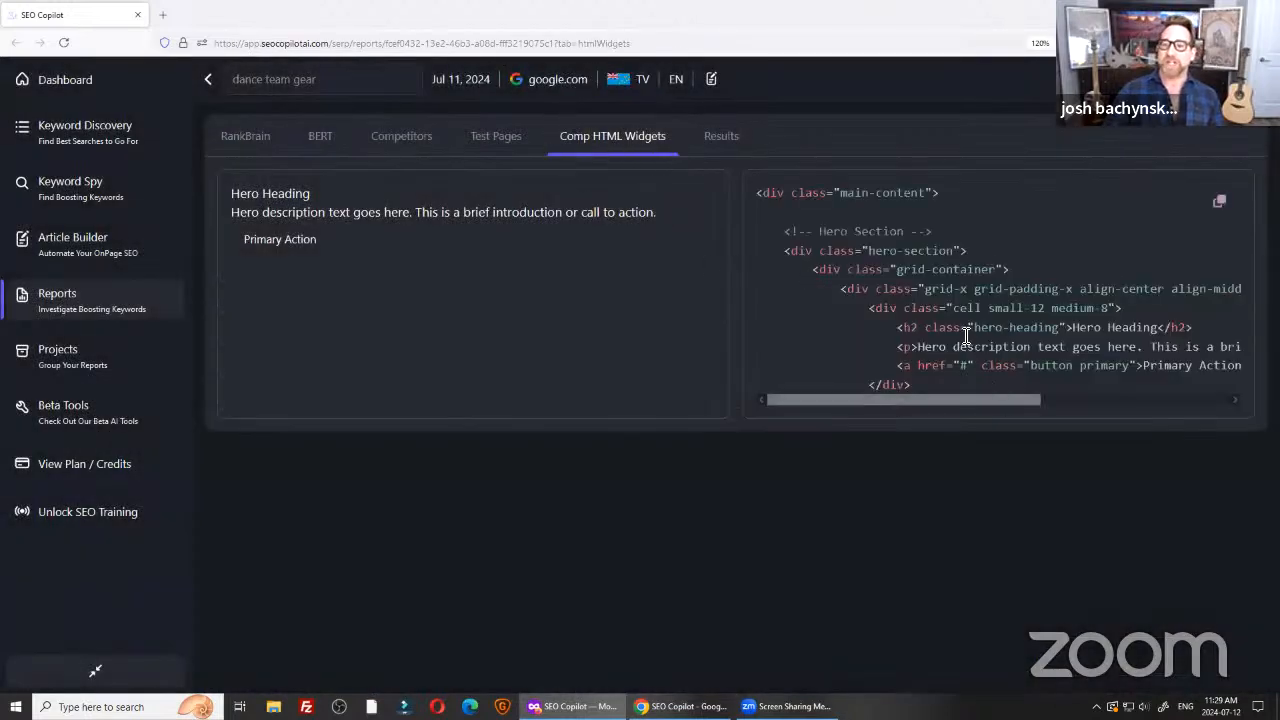
{"action": "left_click_drag", "start_coordinate": [766, 192], "coordinate": [1050, 385]}
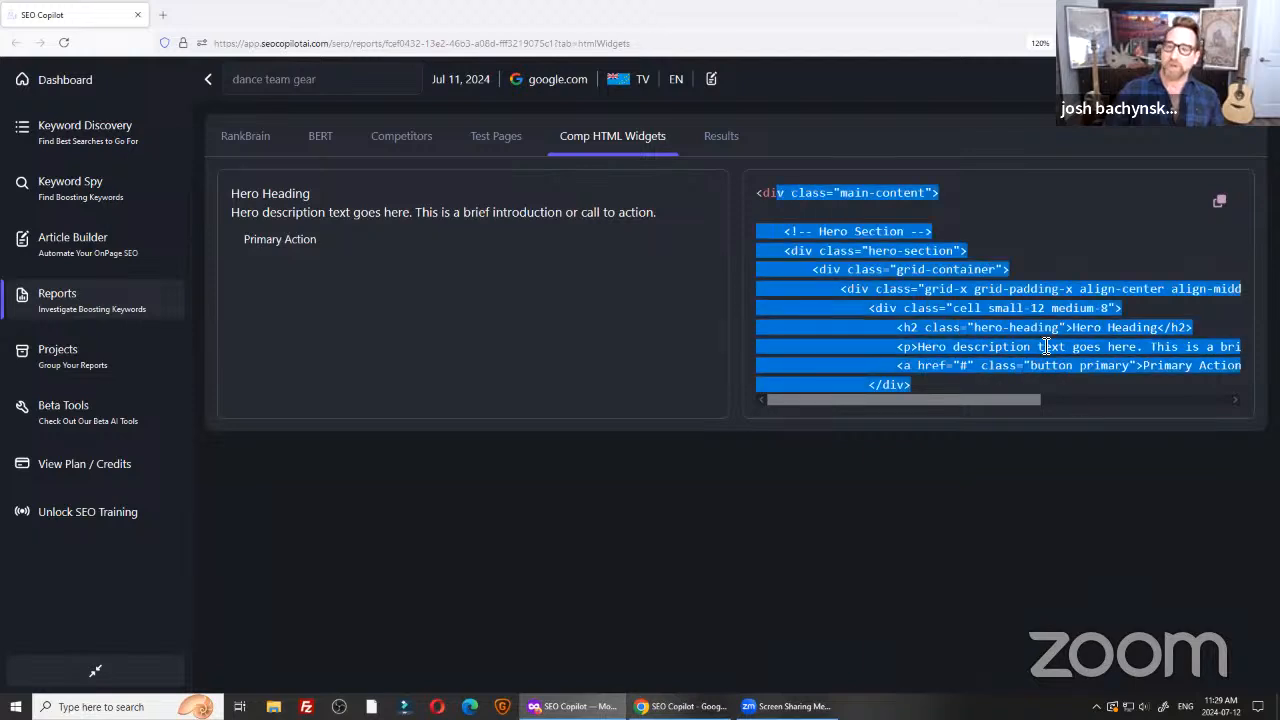
{"action": "left_click", "coordinate": [1022, 314]}
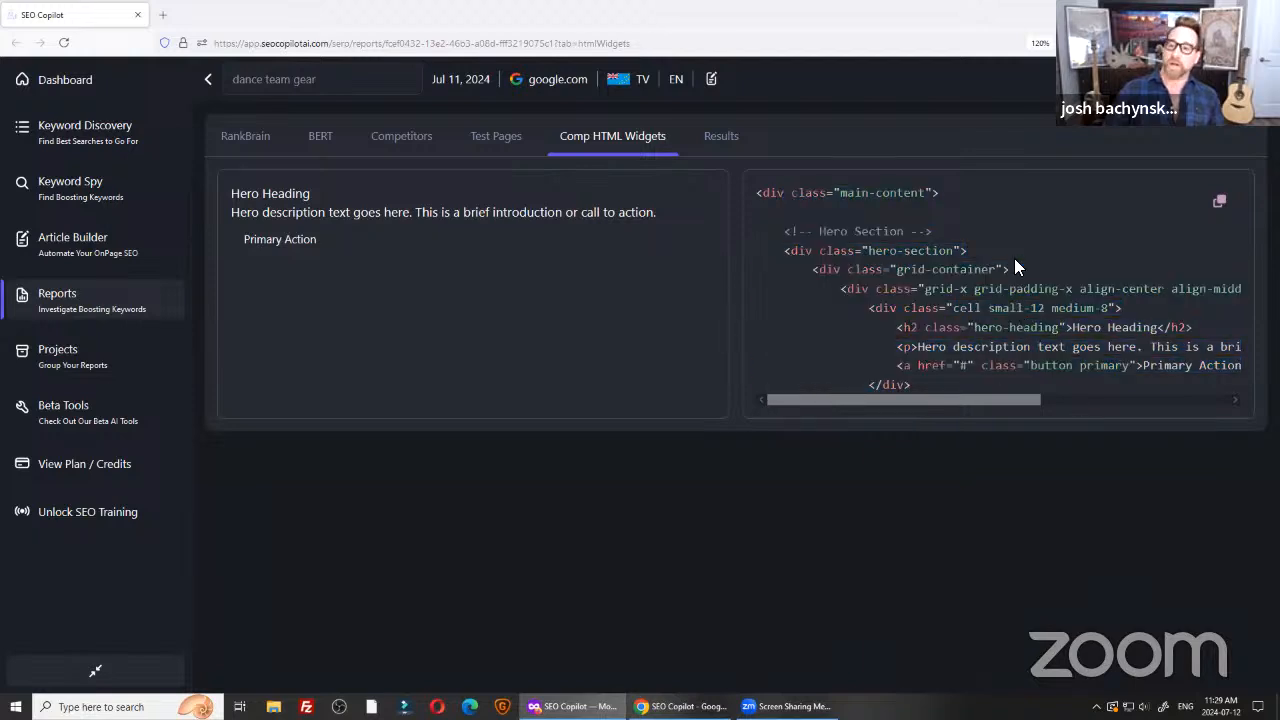
{"action": "double_click", "coordinate": [882, 251]}
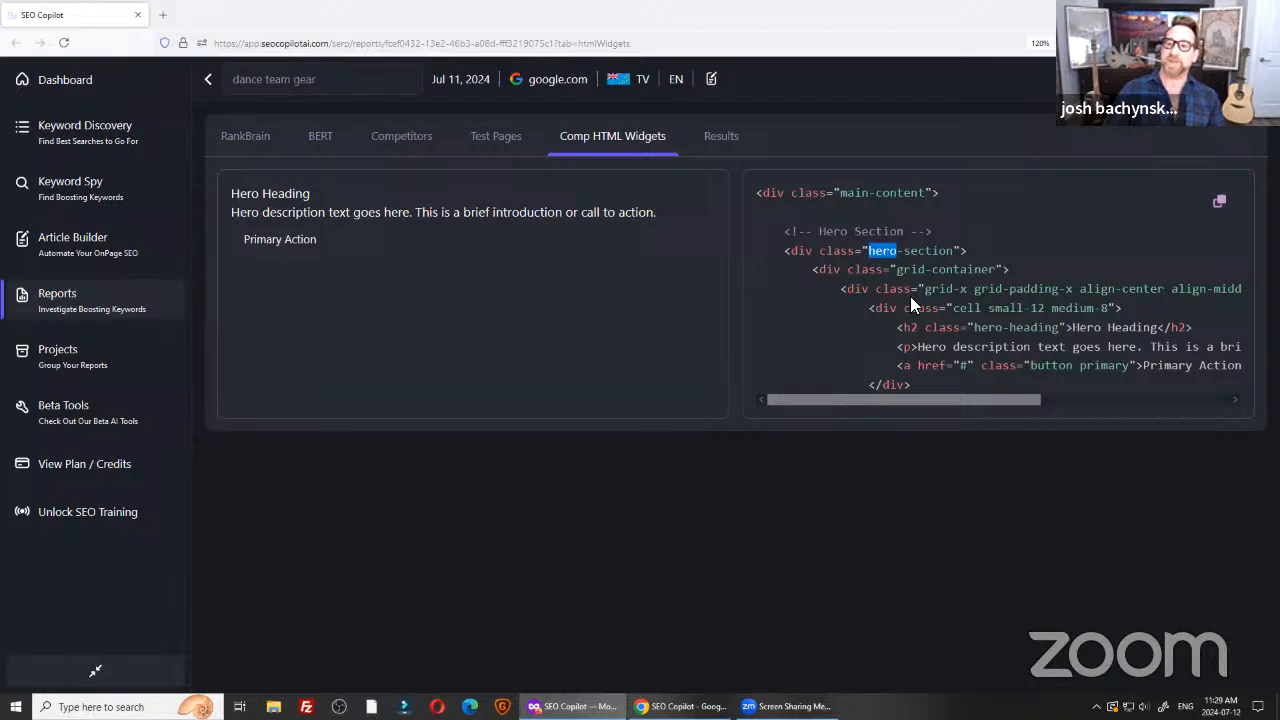
{"action": "left_click", "coordinate": [994, 322]}
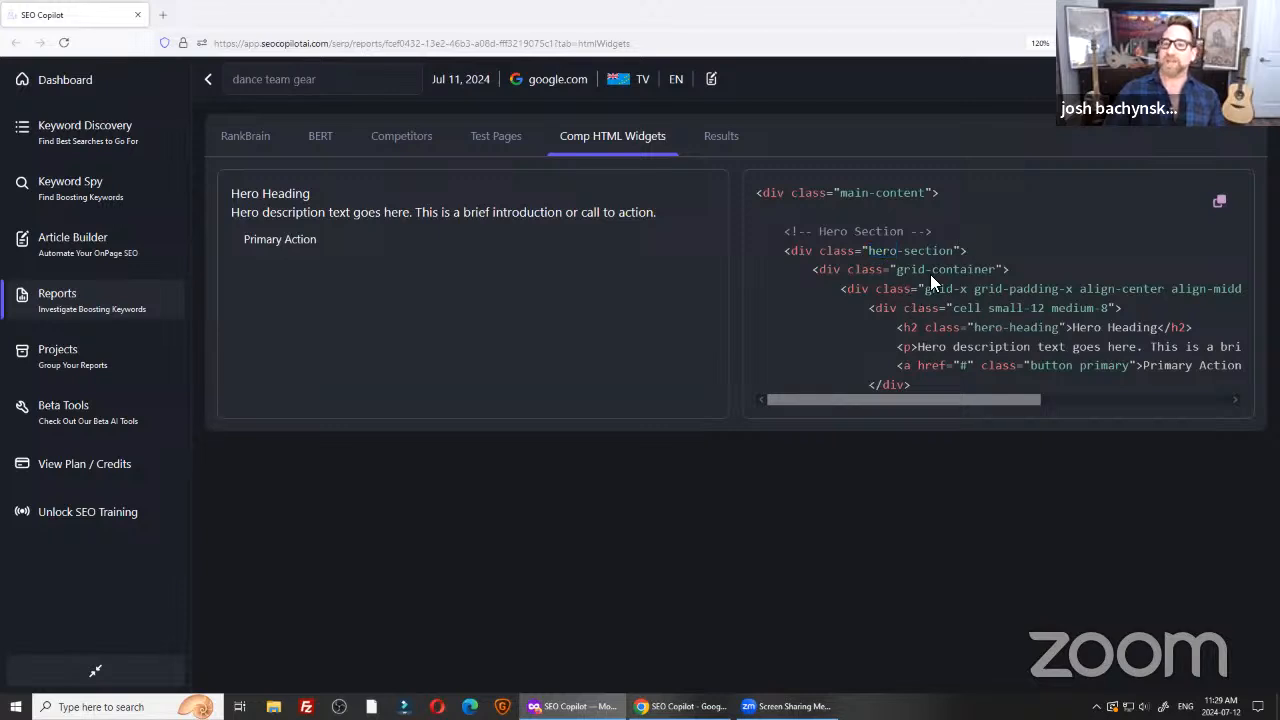
Highlight the visible hero widget code, including its Hero Heading text, description paragraph and primary action link, and clear the selection.
{"action": "double_click", "coordinate": [776, 196]}
{"action": "left_click", "coordinate": [758, 193]}
{"action": "left_click_drag", "start_coordinate": [756, 192], "coordinate": [962, 382]}
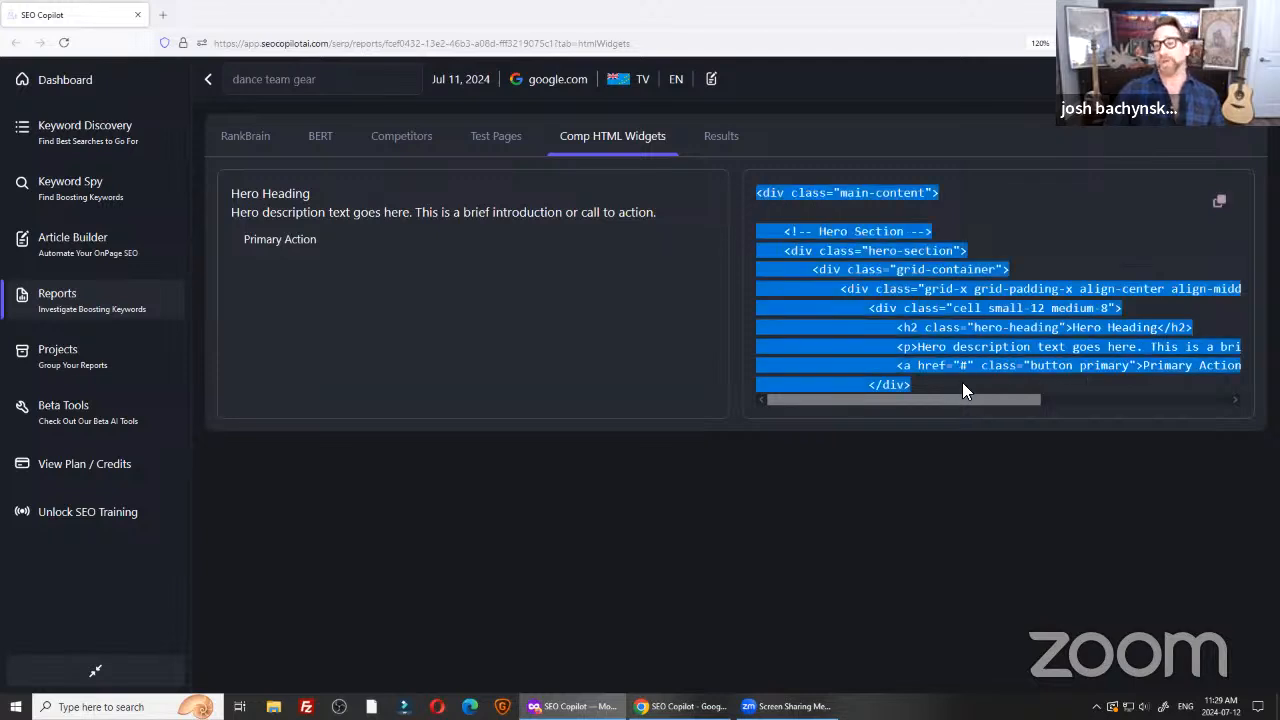
{"action": "left_click", "coordinate": [963, 378]}
{"action": "left_click_drag", "start_coordinate": [1078, 327], "coordinate": [1158, 330]}
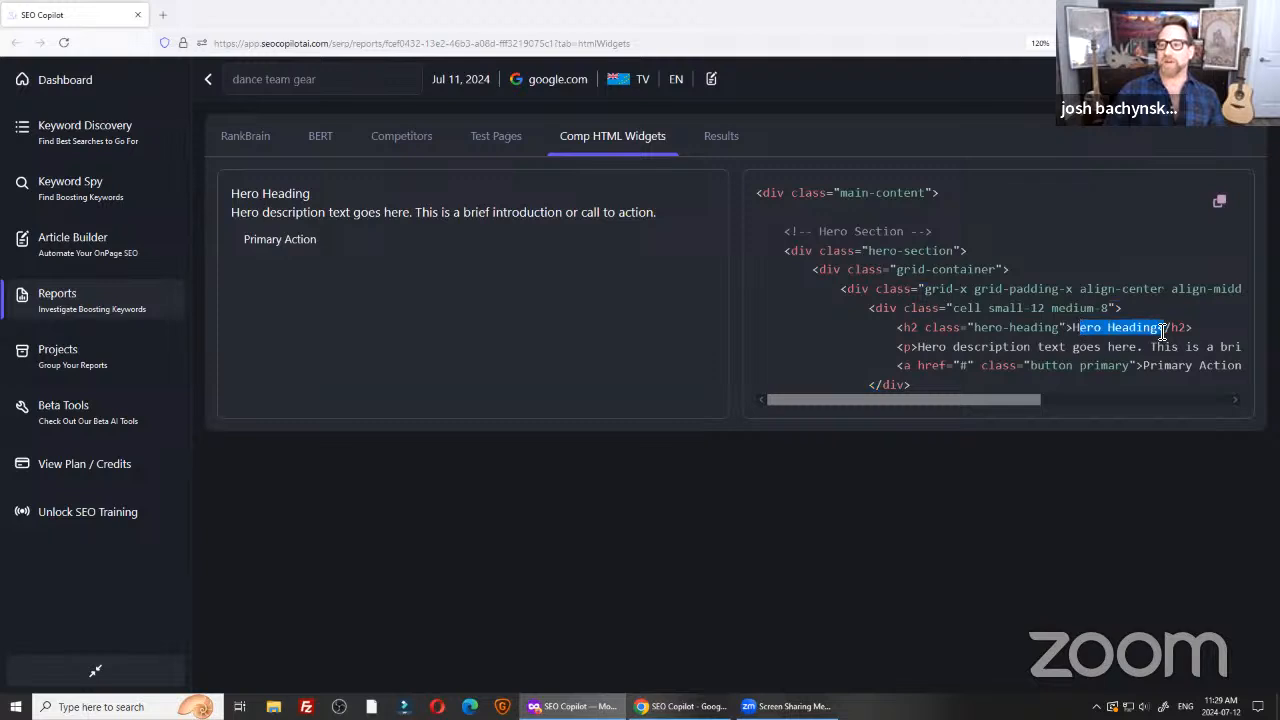
{"action": "left_click", "coordinate": [1018, 354]}
{"action": "triple_click", "coordinate": [1006, 351]}
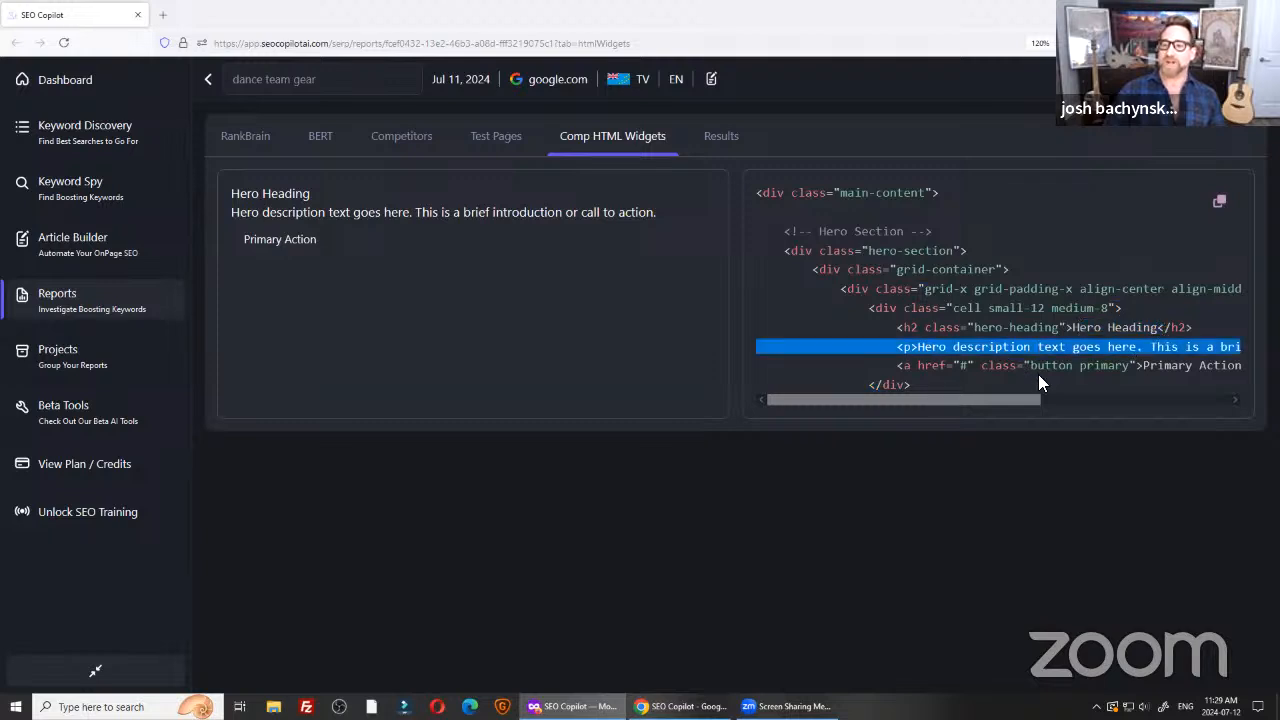
{"action": "triple_click", "coordinate": [1038, 374]}
{"action": "left_click", "coordinate": [986, 365]}
{"action": "left_click", "coordinate": [912, 257]}
{"action": "left_click", "coordinate": [364, 526]}
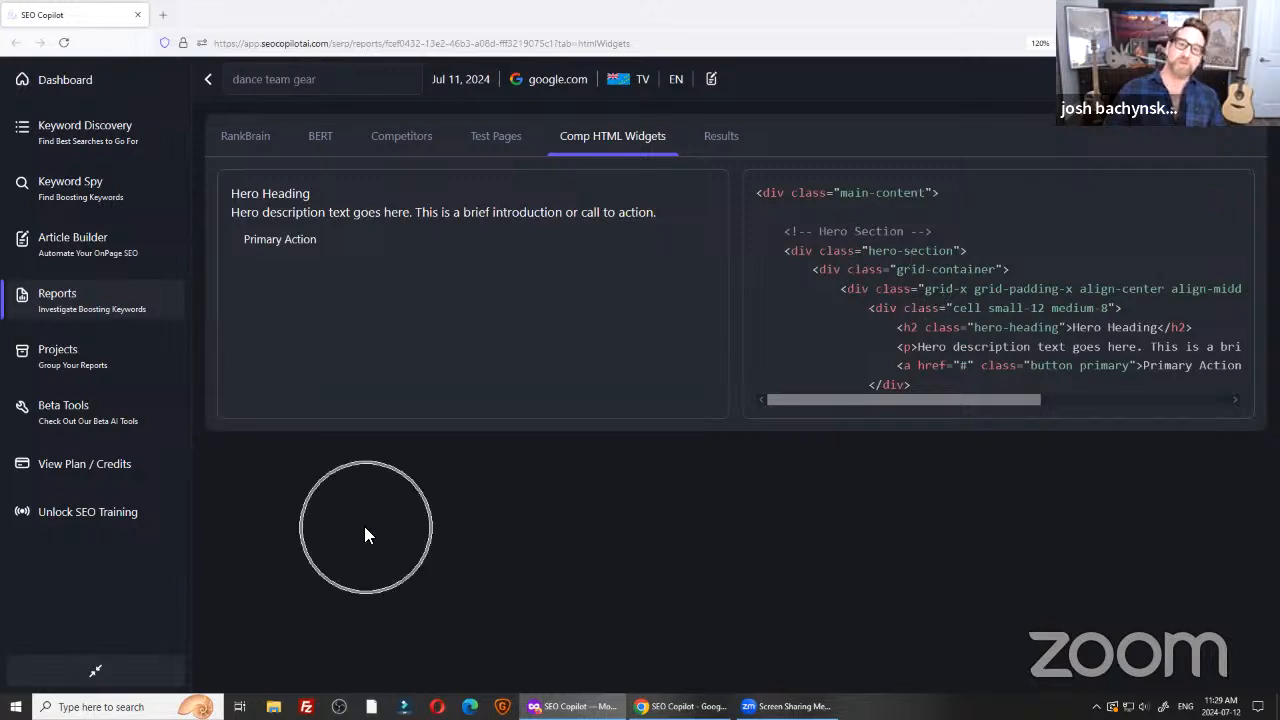
{"action": "key", "text": "ctrl"}
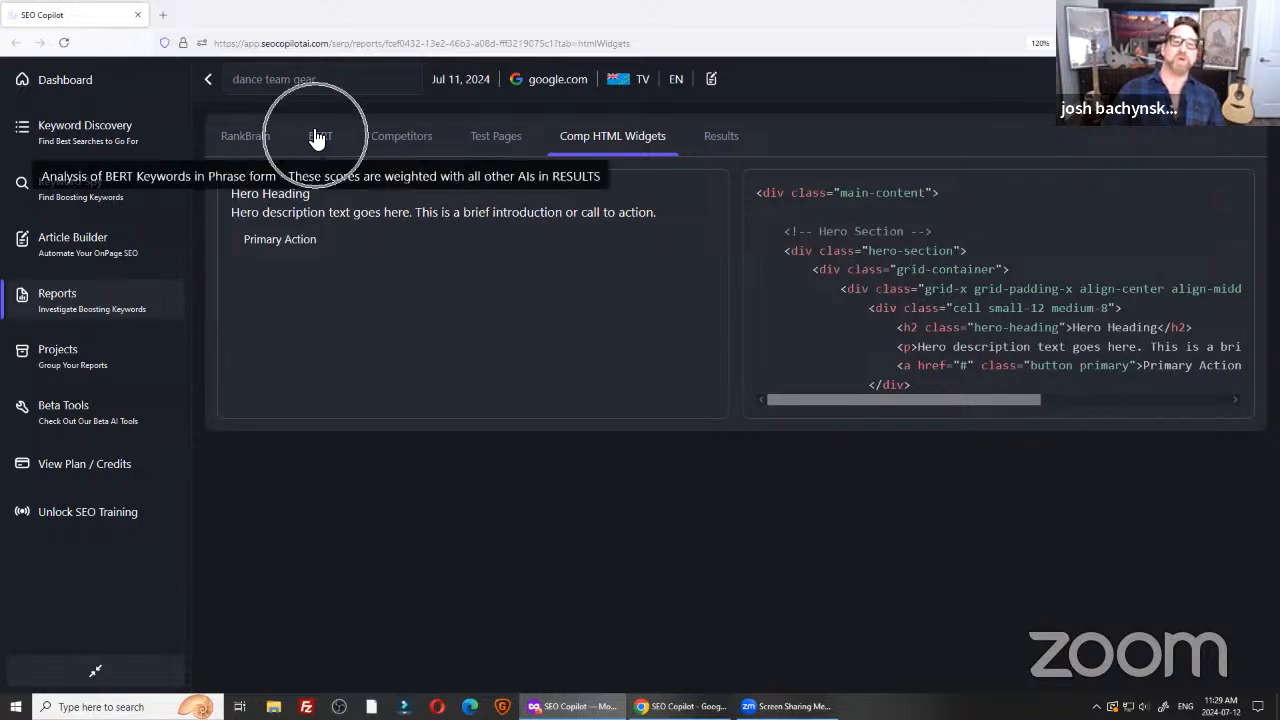
{"action": "left_click", "coordinate": [556, 540]}
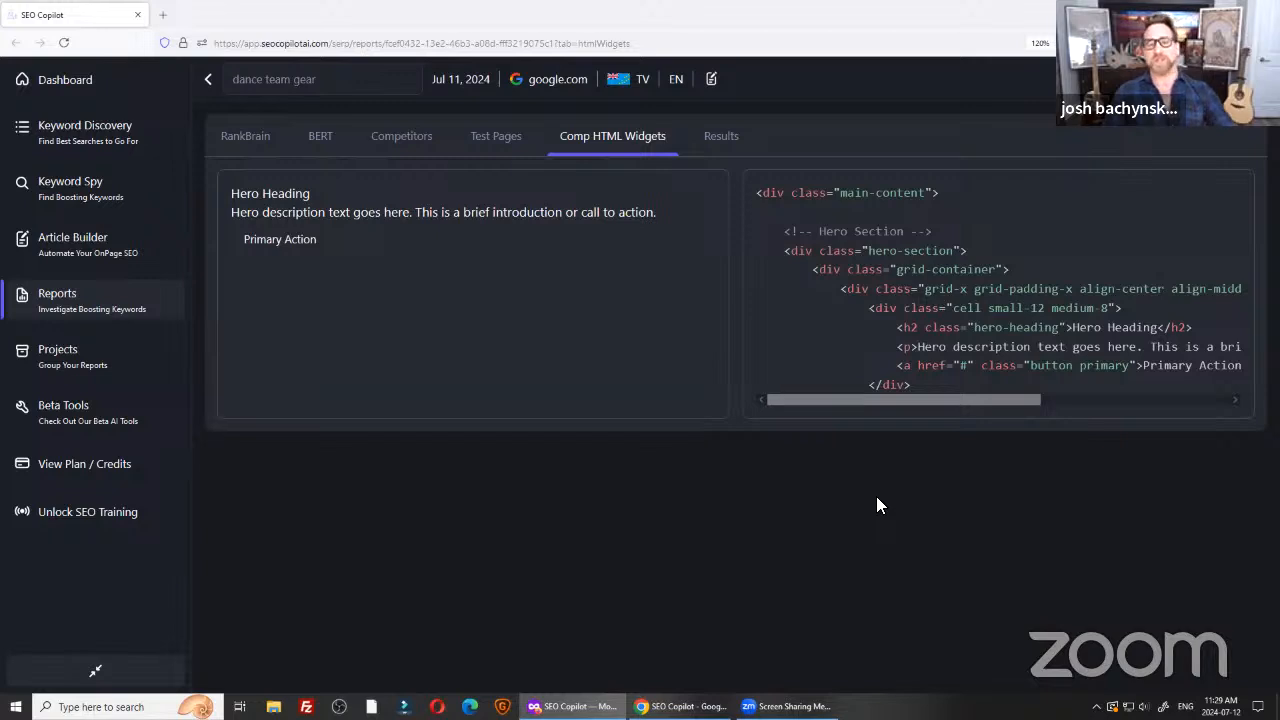
{"action": "left_click", "coordinate": [878, 244]}
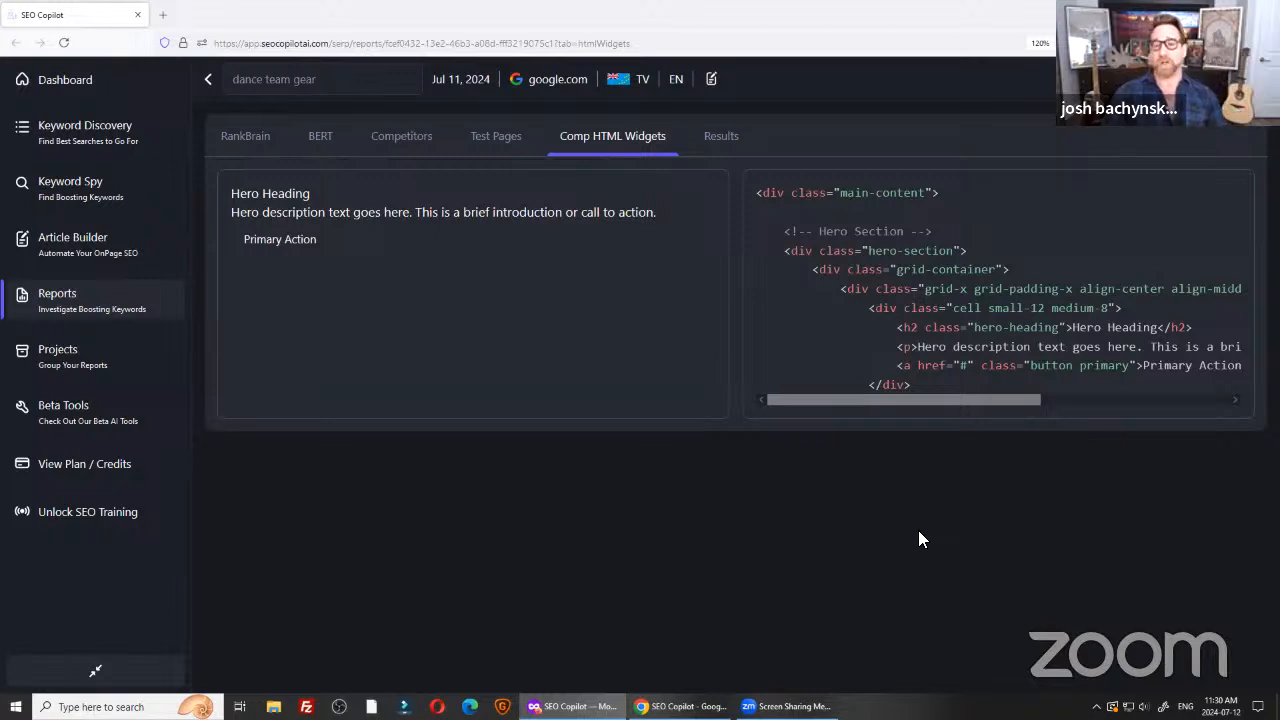
{"action": "mouse_move", "coordinate": [1004, 220]}
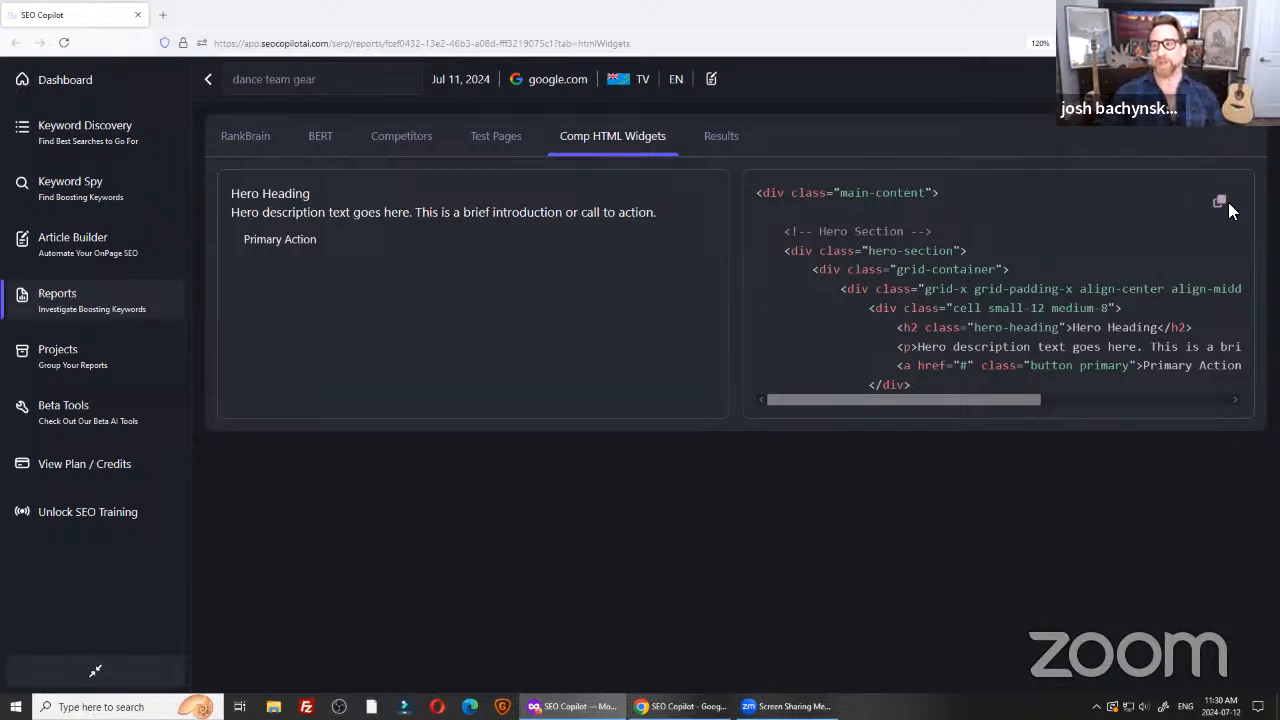
{"action": "key", "text": "ctrl"}
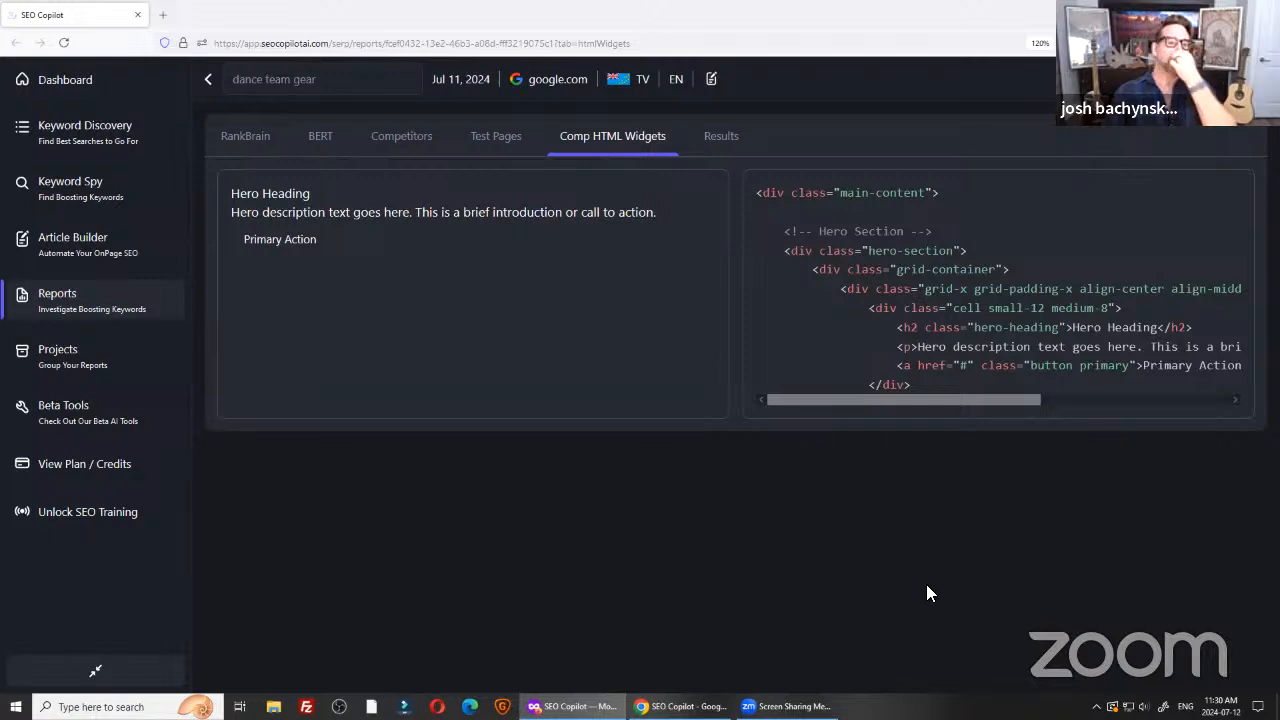
{"action": "key", "text": "ctrl"}
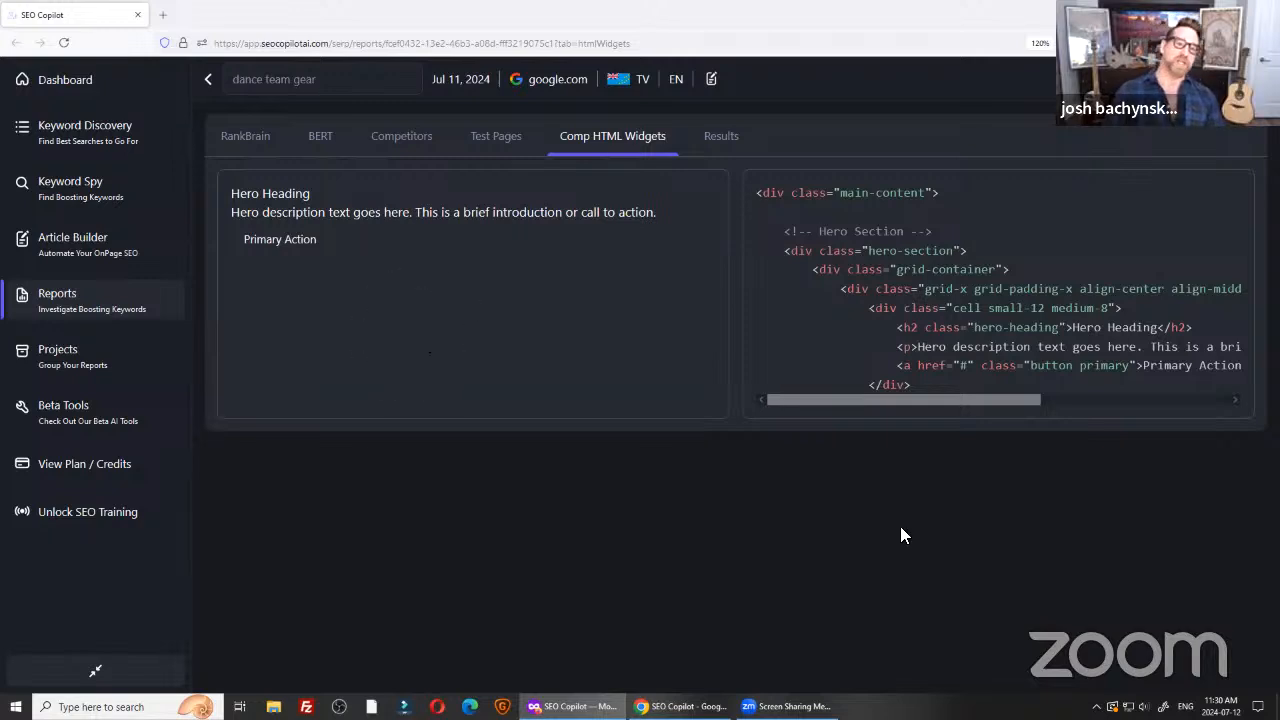
{"action": "key", "text": "ctrl"}
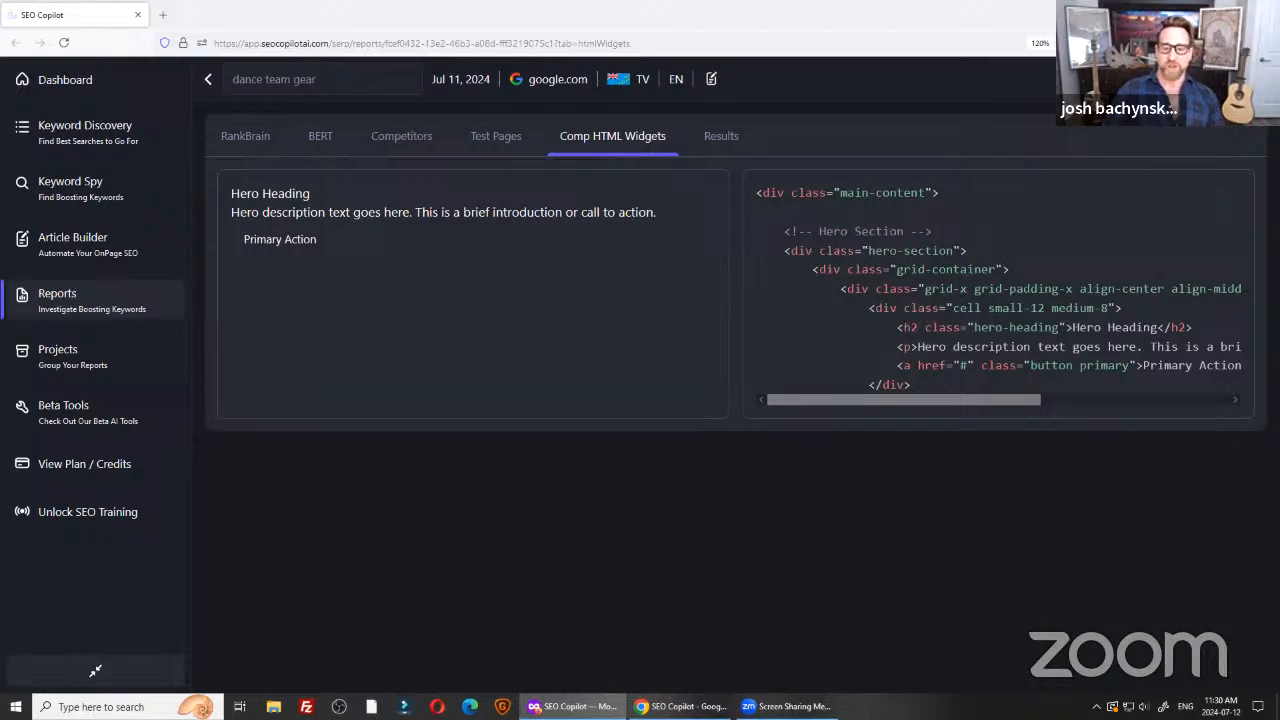
Bring up Discord from the system tray and show the "wins" channel of SEO University.
{"action": "left_click", "coordinate": [1097, 706]}
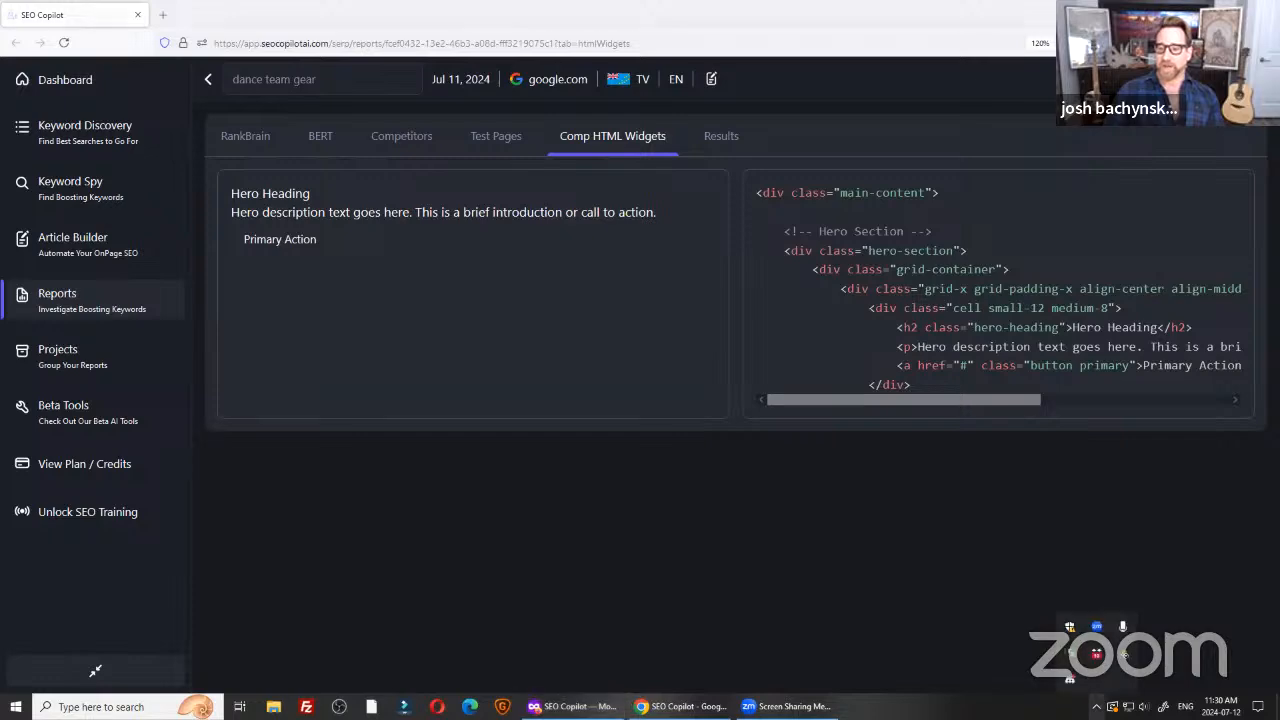
{"action": "left_click", "coordinate": [1068, 685]}
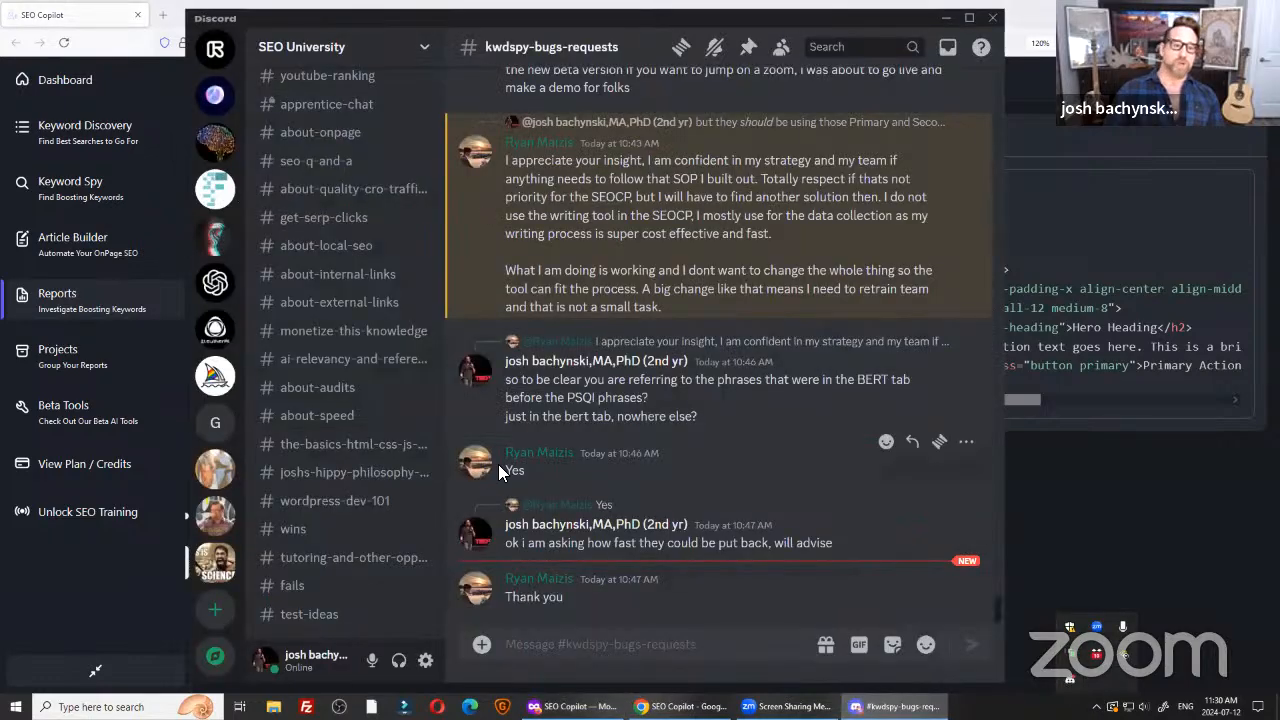
{"action": "left_click", "coordinate": [300, 529]}
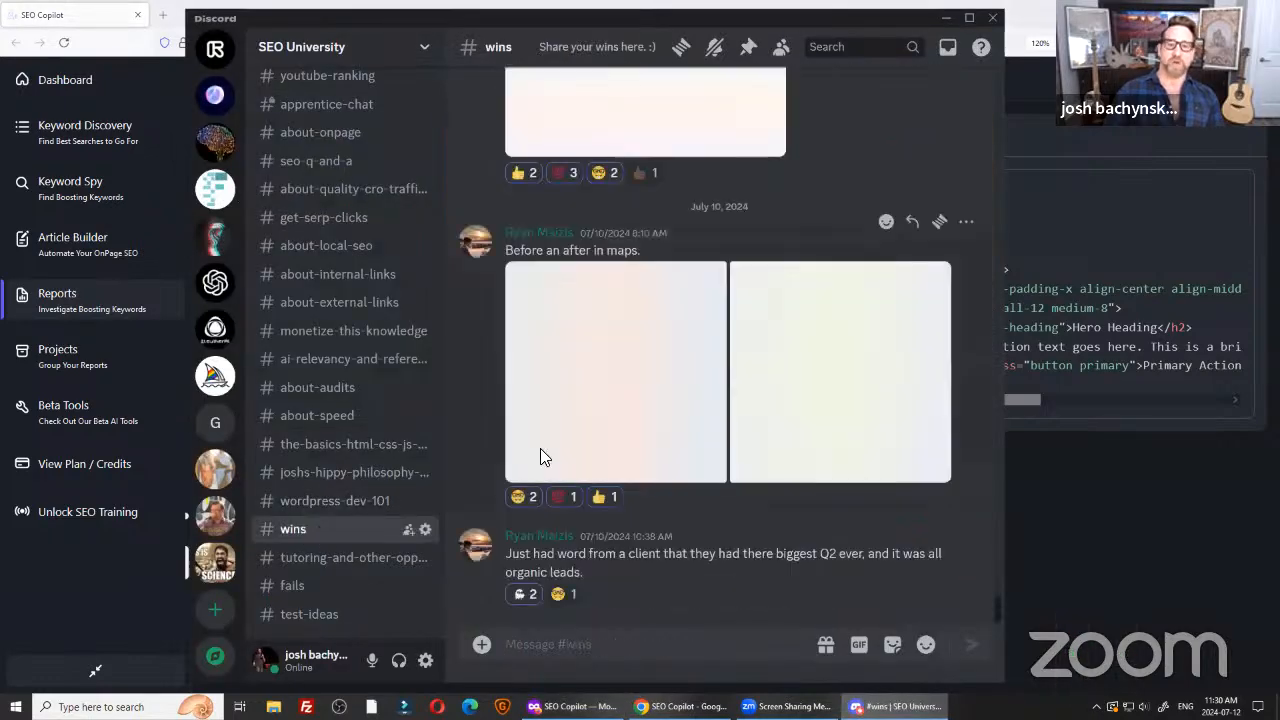
Find the July 4, 2024 HQA 2.0 content post and enlarge its Track position rankings screenshot to examine the graph.
{"action": "scroll", "coordinate": [540, 456], "scroll_direction": "up", "scroll_amount": 10}
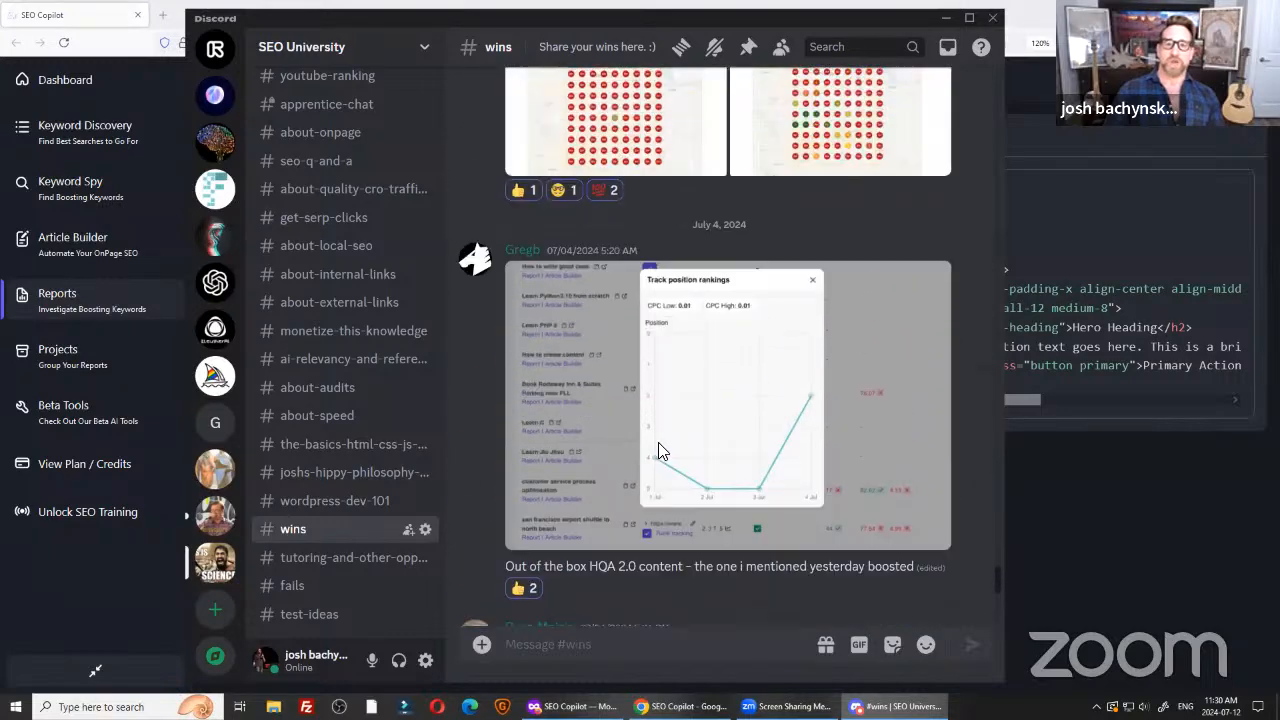
{"action": "scroll", "coordinate": [687, 458], "scroll_direction": "down", "scroll_amount": 1}
{"action": "left_click", "coordinate": [676, 402]}
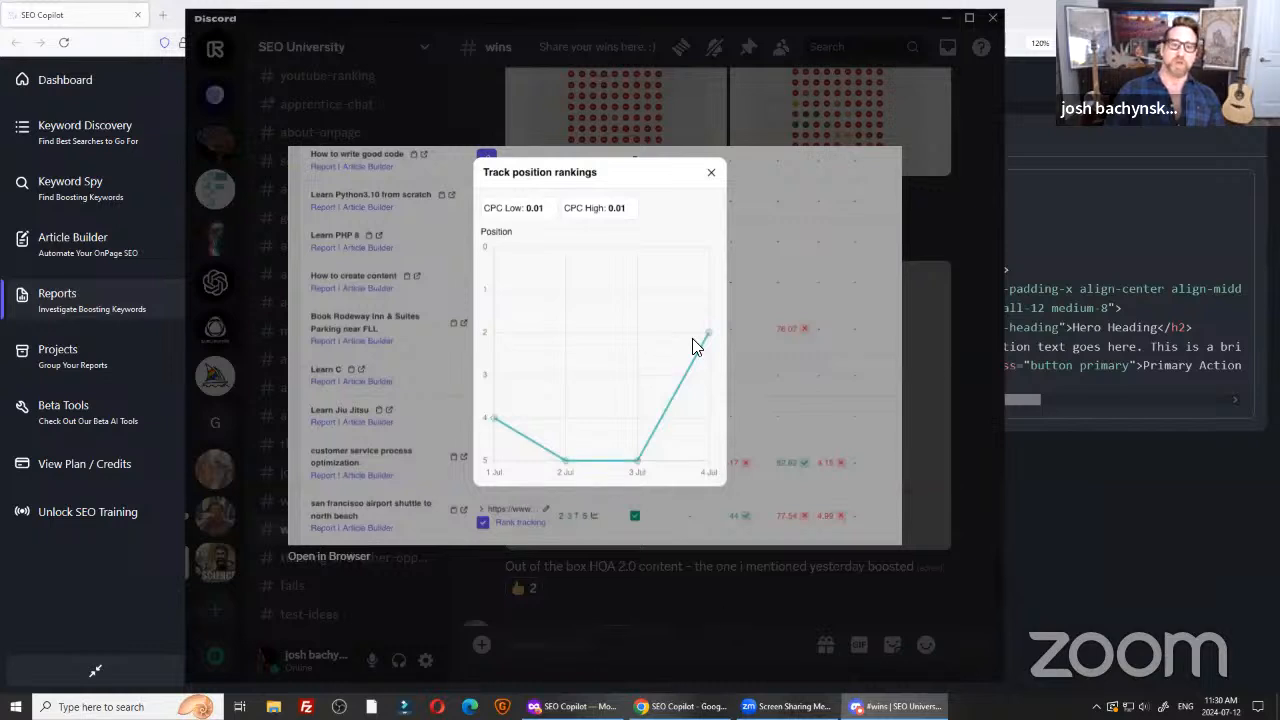
{"action": "key", "text": "ctrl"}
{"action": "key", "text": "ctrl"}
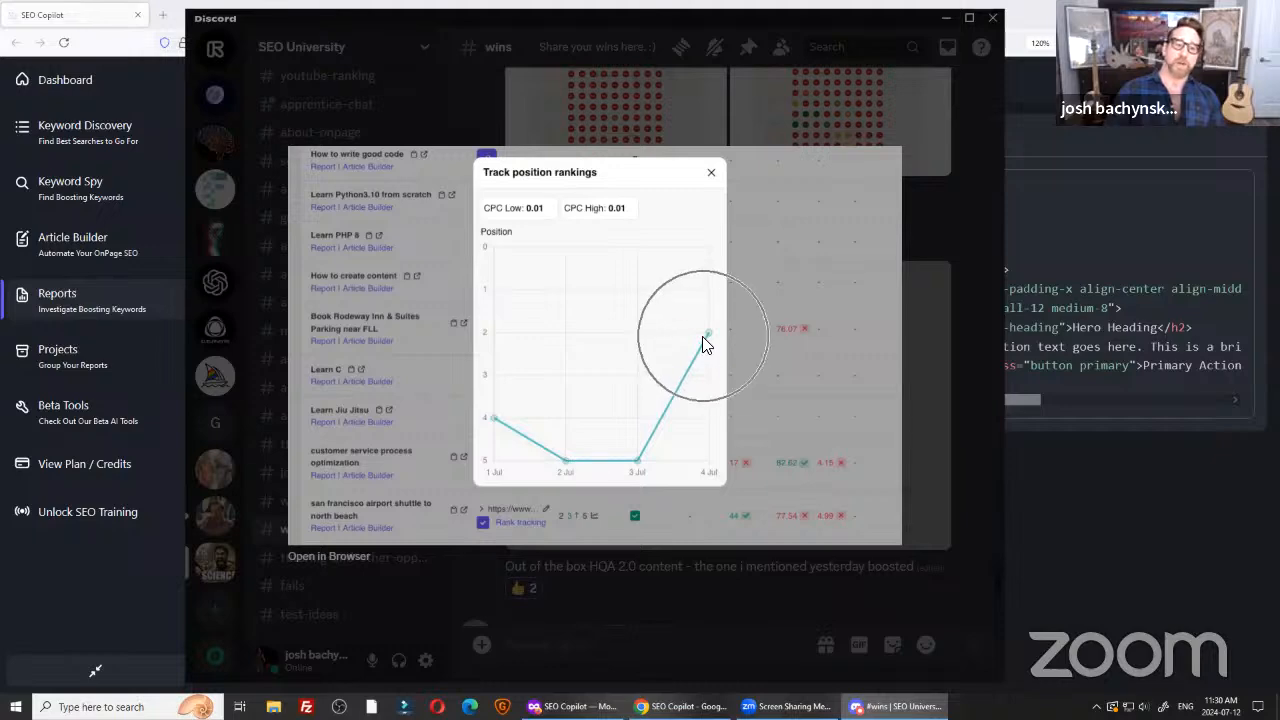
Highlight the June 27 post "48 hours on page 1 with the new HQA", view its screenshot enlarged, and return to SEO Copilot.
{"action": "key", "text": "Escape"}
{"action": "scroll", "coordinate": [730, 398], "scroll_direction": "up", "scroll_amount": 3}
{"action": "scroll", "coordinate": [730, 398], "scroll_direction": "up", "scroll_amount": 2}
{"action": "left_click", "coordinate": [664, 366]}
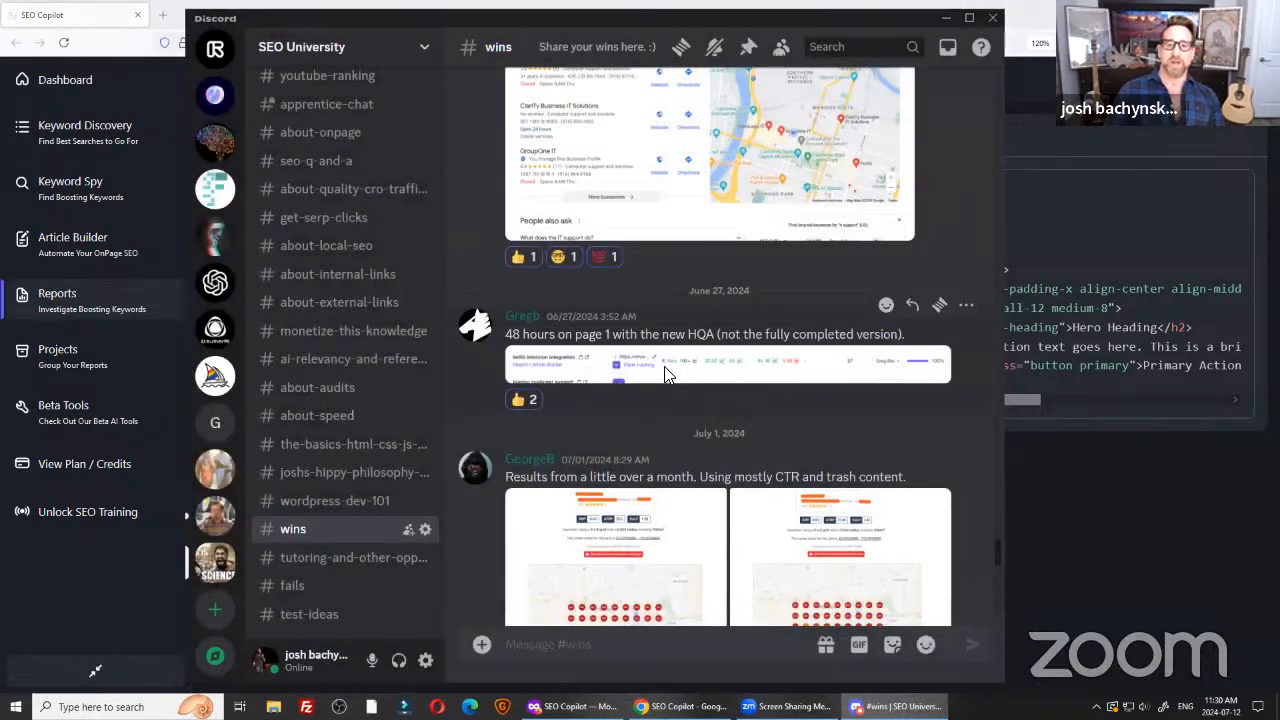
{"action": "triple_click", "coordinate": [654, 334]}
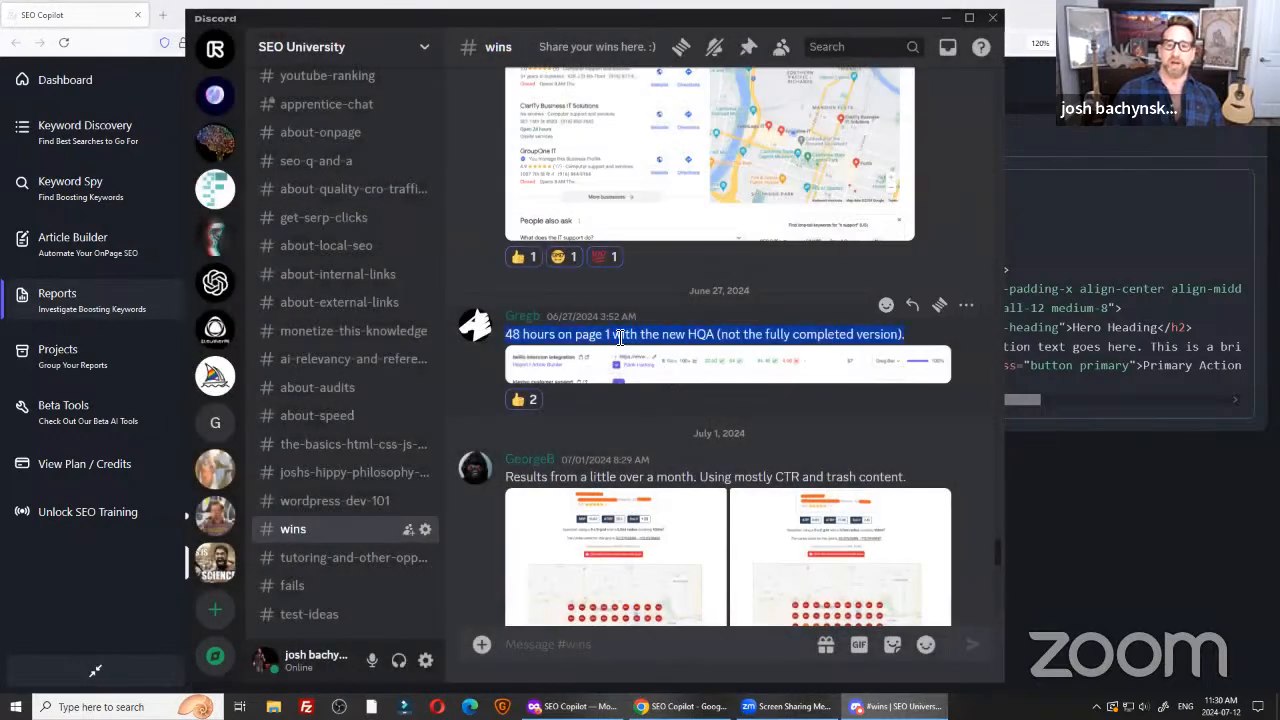
{"action": "left_click", "coordinate": [665, 370]}
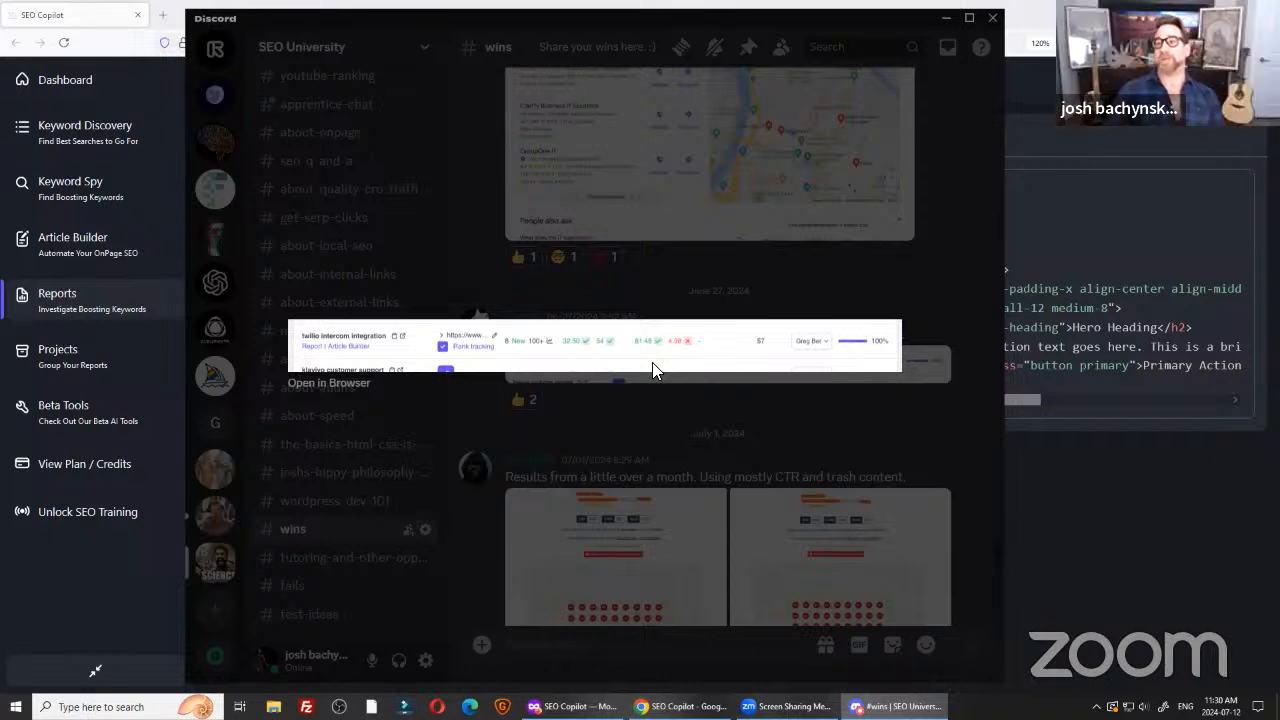
{"action": "left_click", "coordinate": [775, 200]}
{"action": "key", "text": "ctrl"}
{"action": "left_click", "coordinate": [946, 19]}
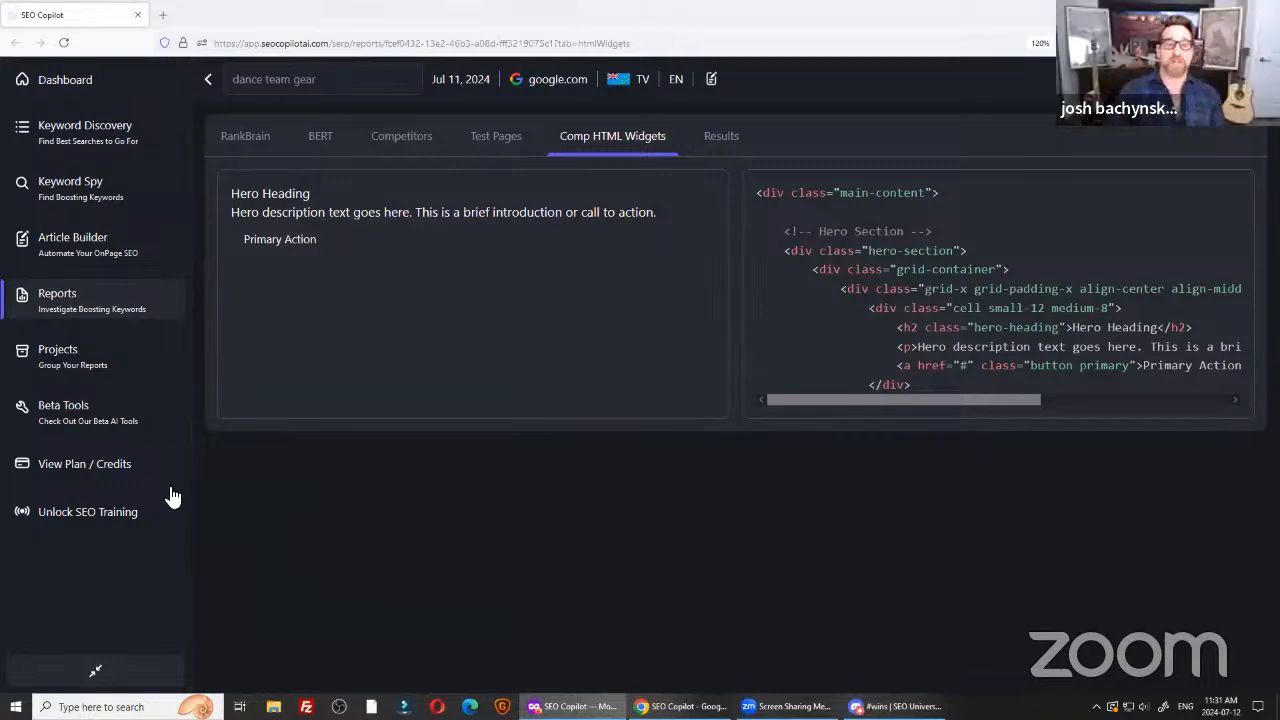
Go to the Article Builder and load the "kostenlose SEO-Kurse" article from the list of previous reports.
{"action": "left_click", "coordinate": [713, 80]}
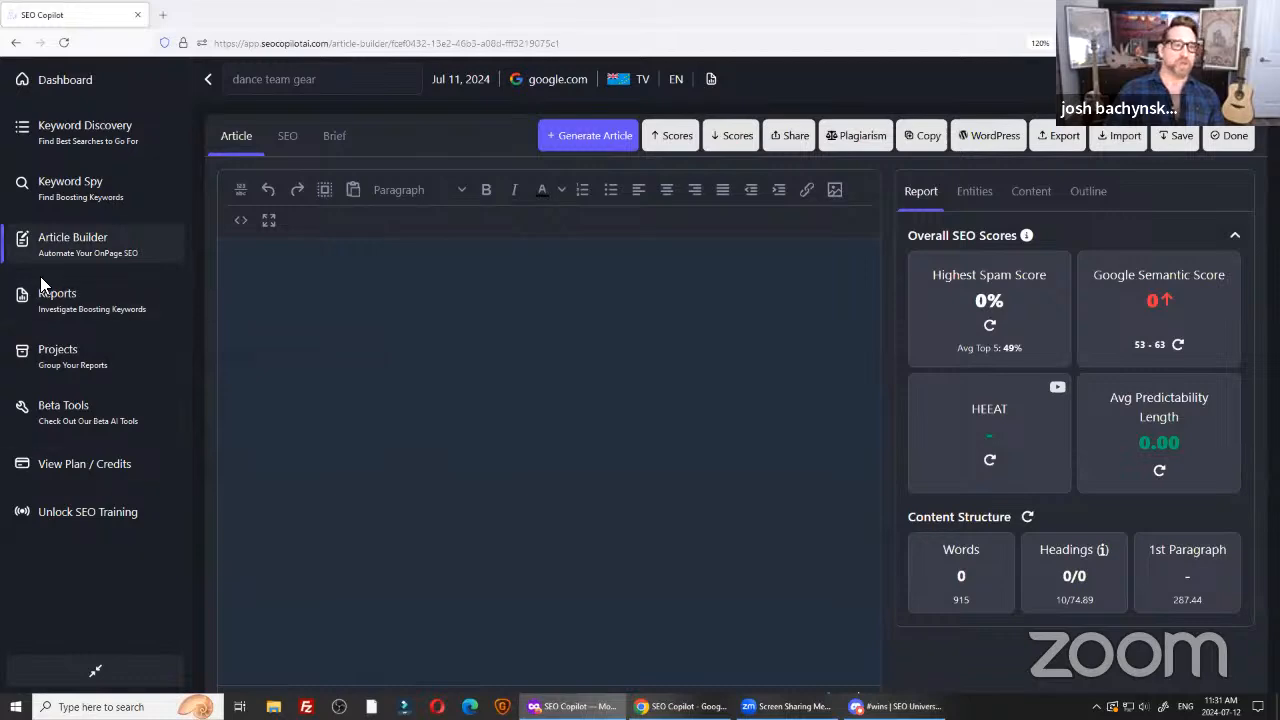
{"action": "left_click", "coordinate": [69, 262]}
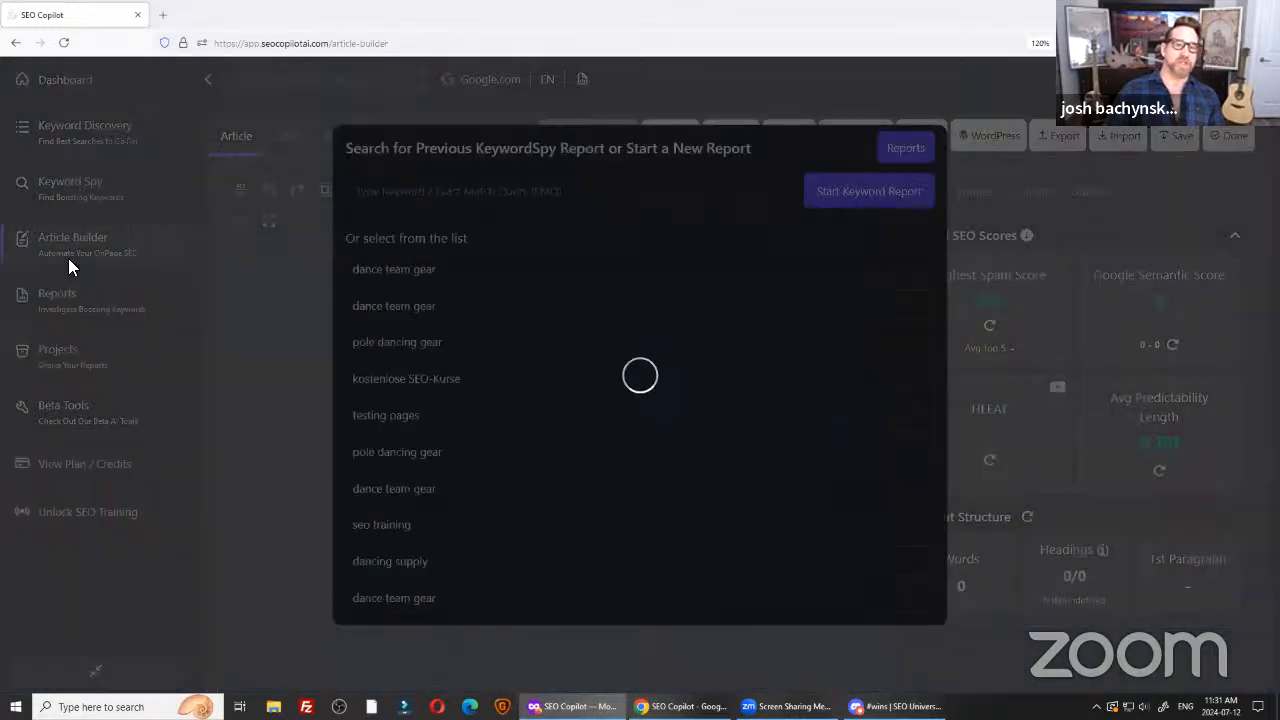
{"action": "left_click", "coordinate": [372, 377]}
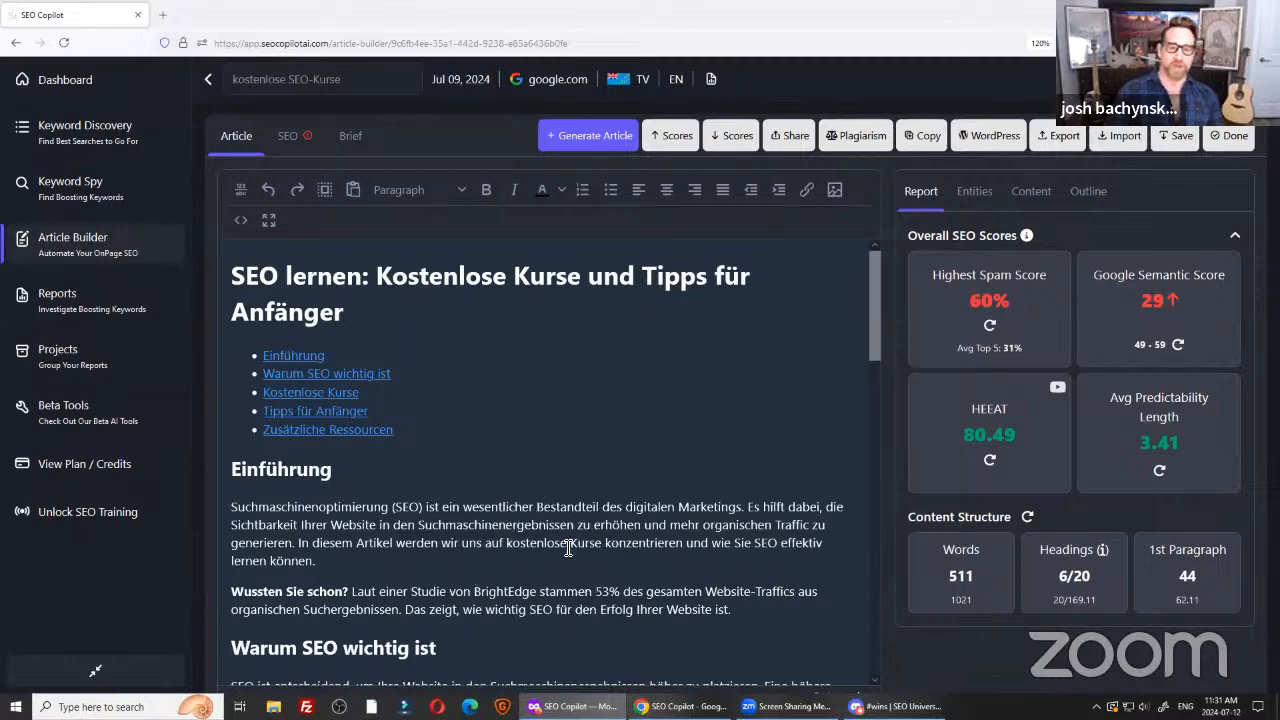
Show the article's Highest Spam Score explanation and examine the body spam score text, highlighting the banned phrase "kostenlose SEO-Kurse".
{"action": "left_click", "coordinate": [987, 297]}
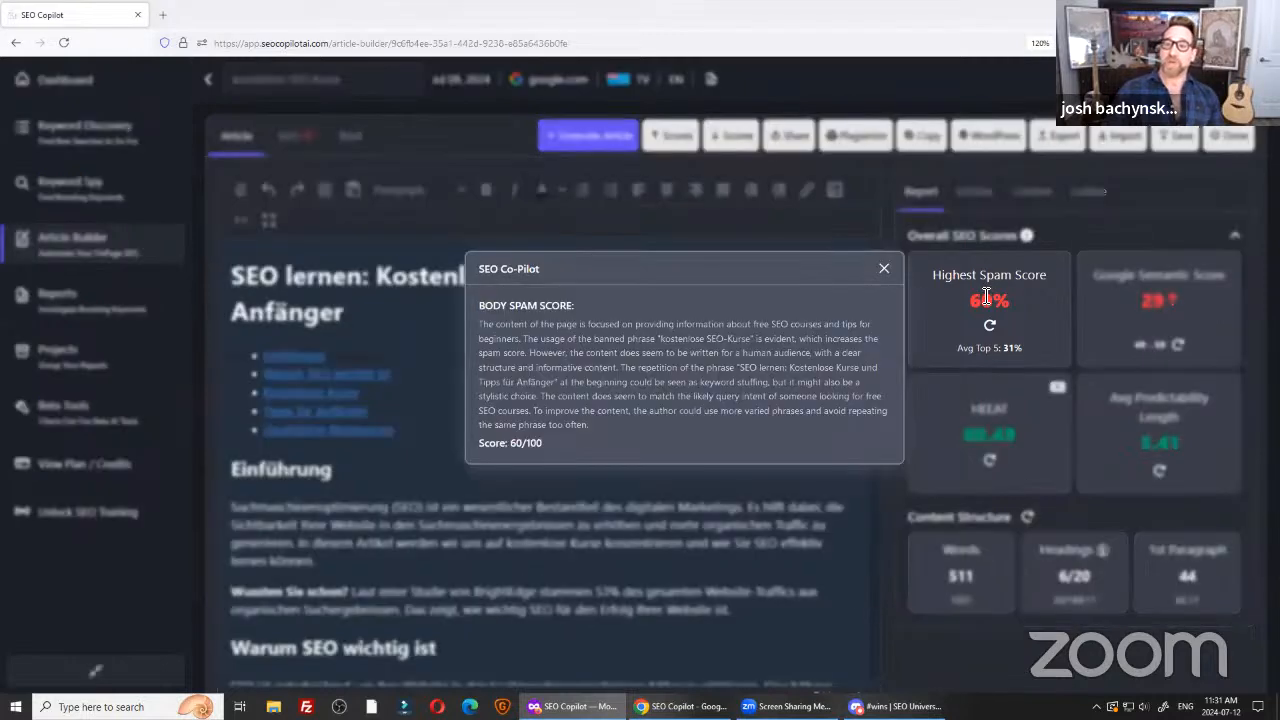
{"action": "triple_click", "coordinate": [518, 305]}
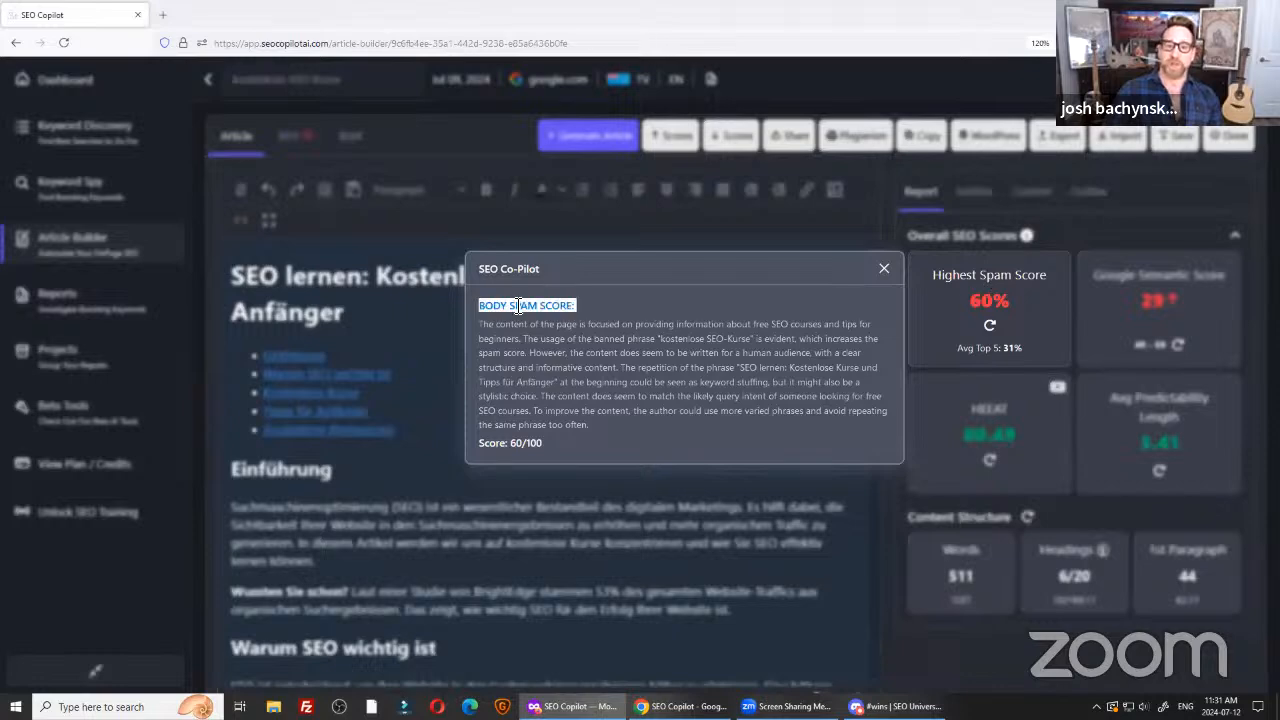
{"action": "triple_click", "coordinate": [606, 340]}
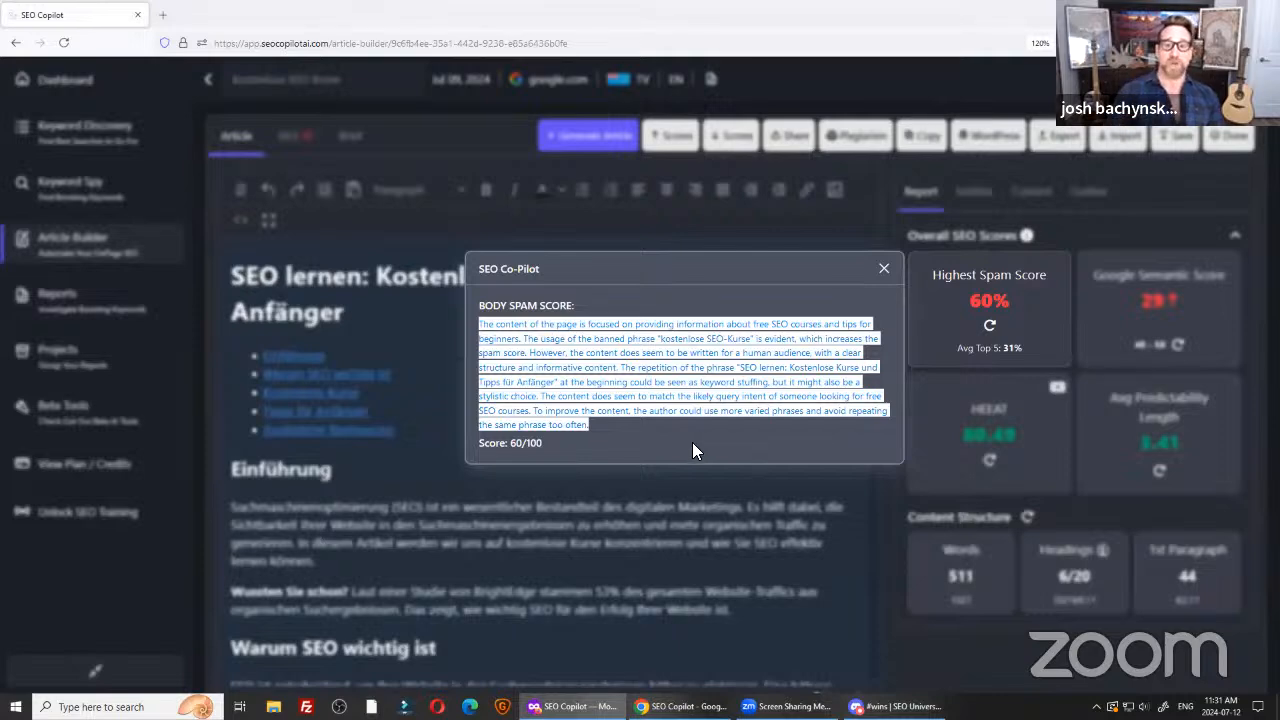
{"action": "left_click", "coordinate": [584, 345]}
{"action": "left_click_drag", "start_coordinate": [663, 341], "coordinate": [757, 341]}
{"action": "double_click", "coordinate": [770, 342]}
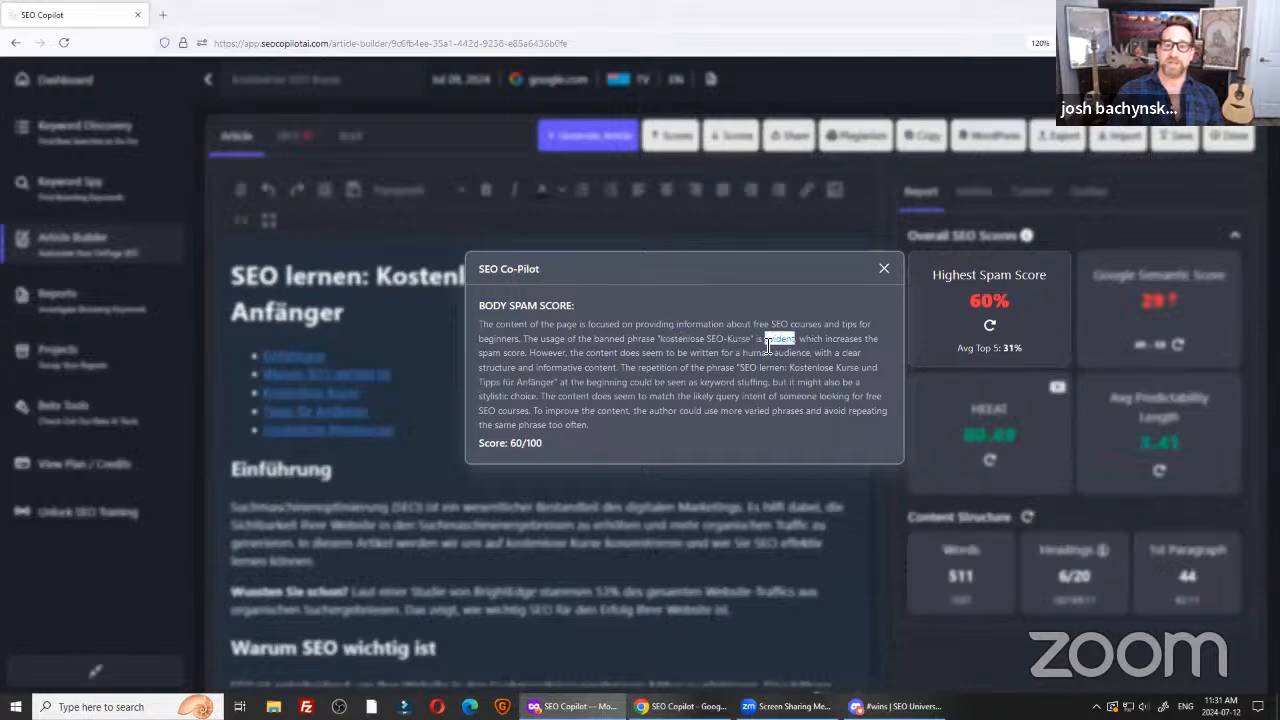
{"action": "triple_click", "coordinate": [520, 352]}
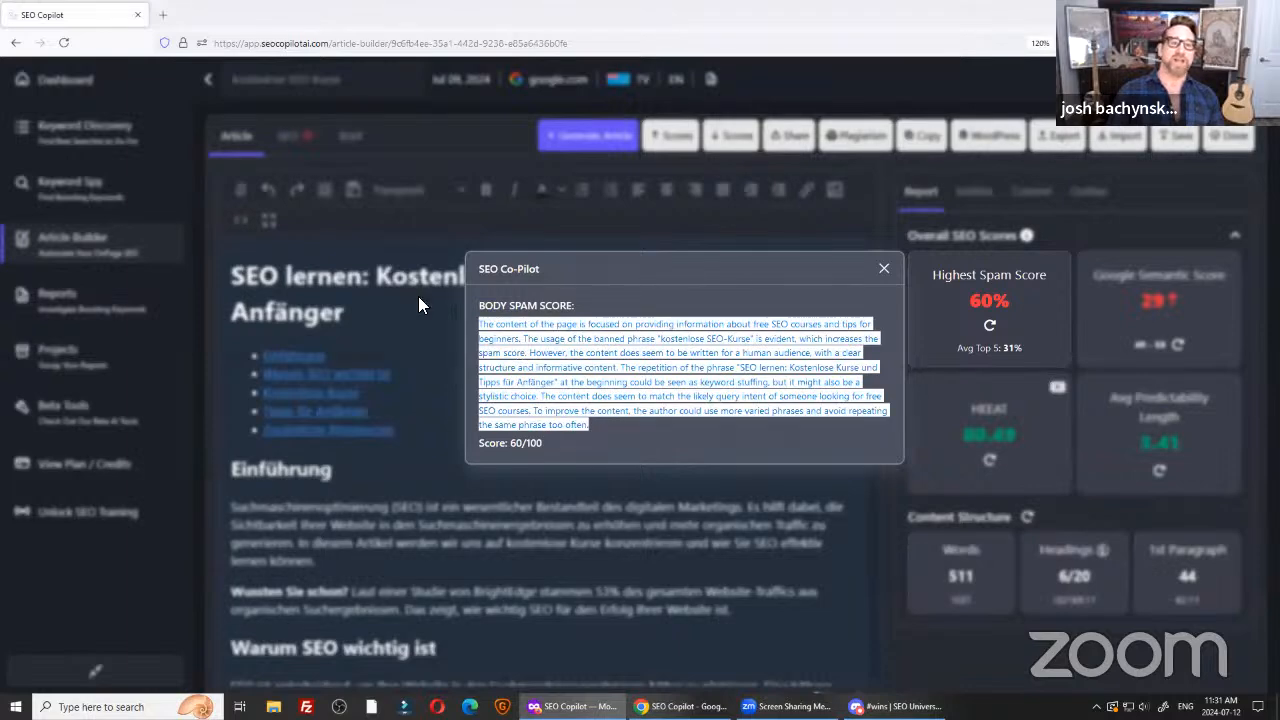
{"action": "left_click", "coordinate": [376, 258]}
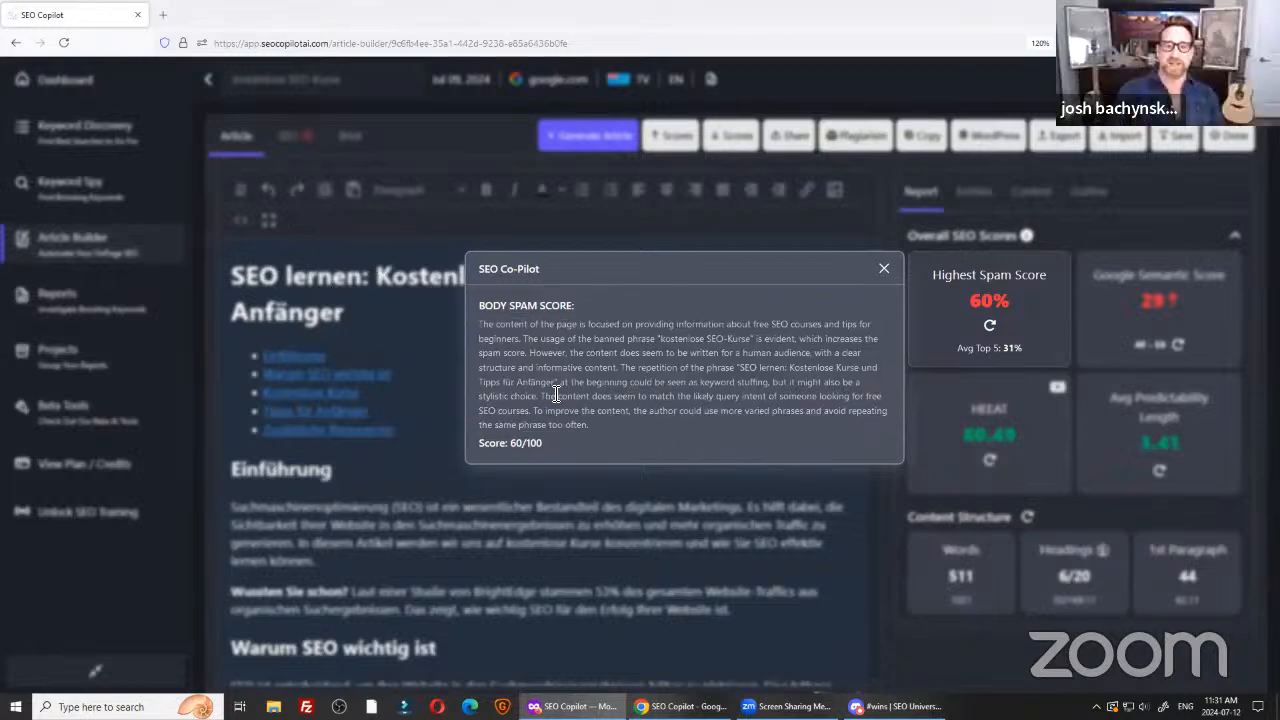
Highlight the closing sentences on query intent and varied phrases in the body spam score explanation, and close the explanation.
{"action": "left_click_drag", "start_coordinate": [544, 396], "coordinate": [616, 430]}
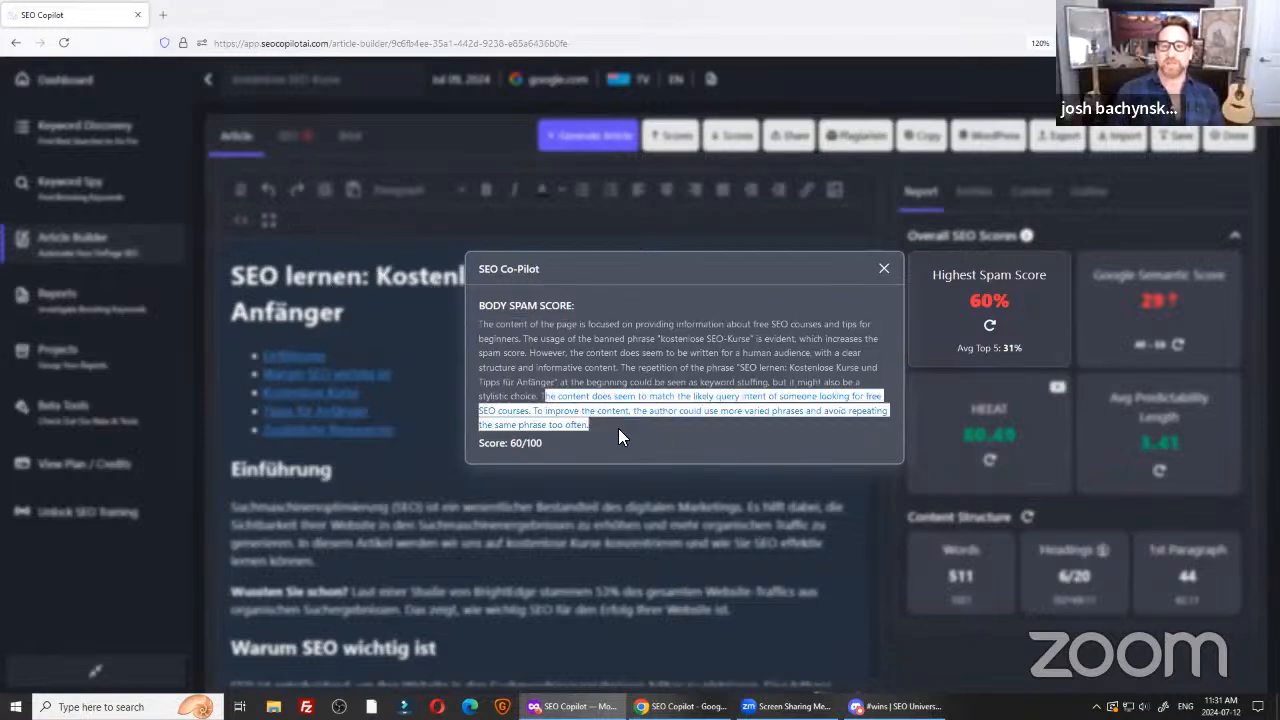
{"action": "left_click", "coordinate": [618, 428]}
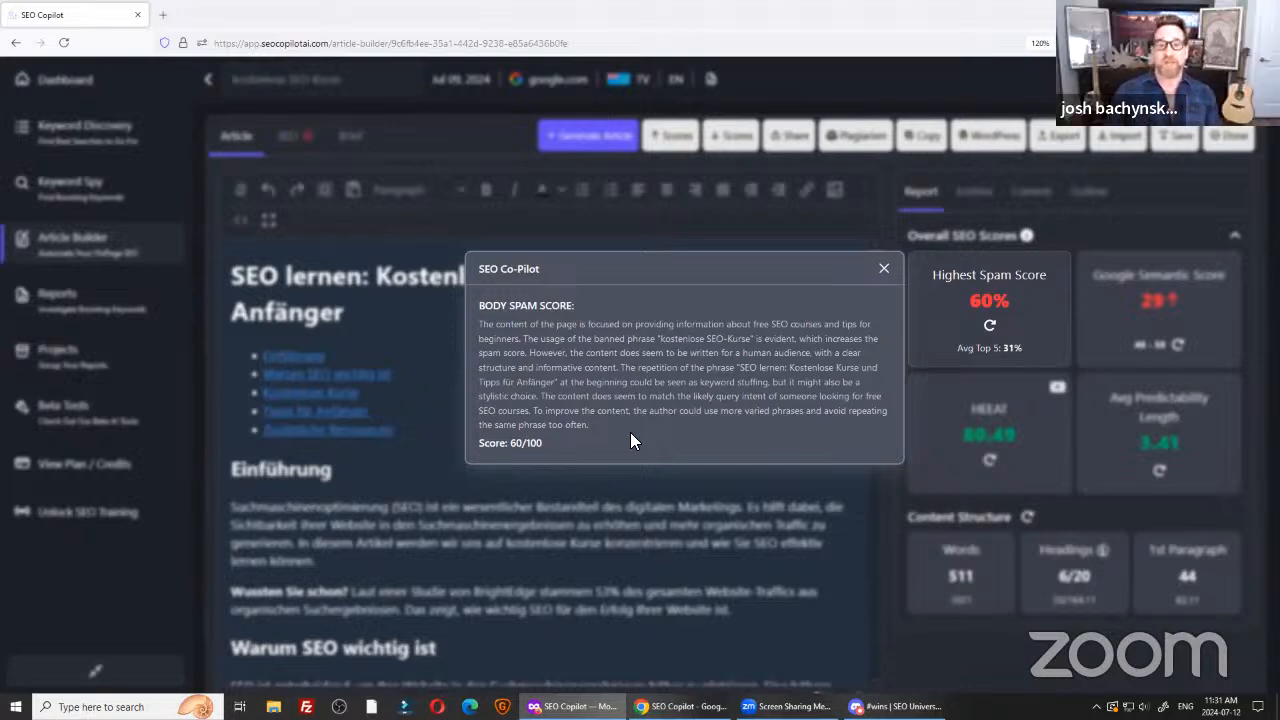
{"action": "left_click", "coordinate": [880, 270]}
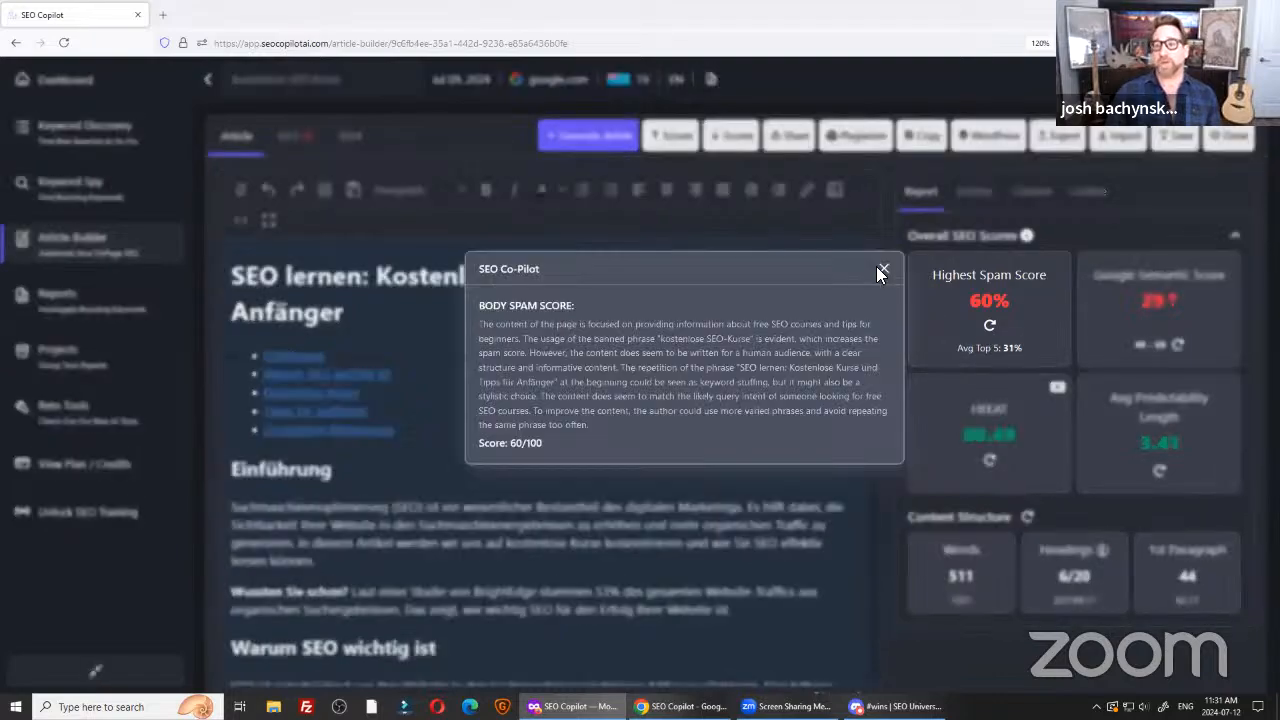
{"action": "left_click", "coordinate": [884, 270]}
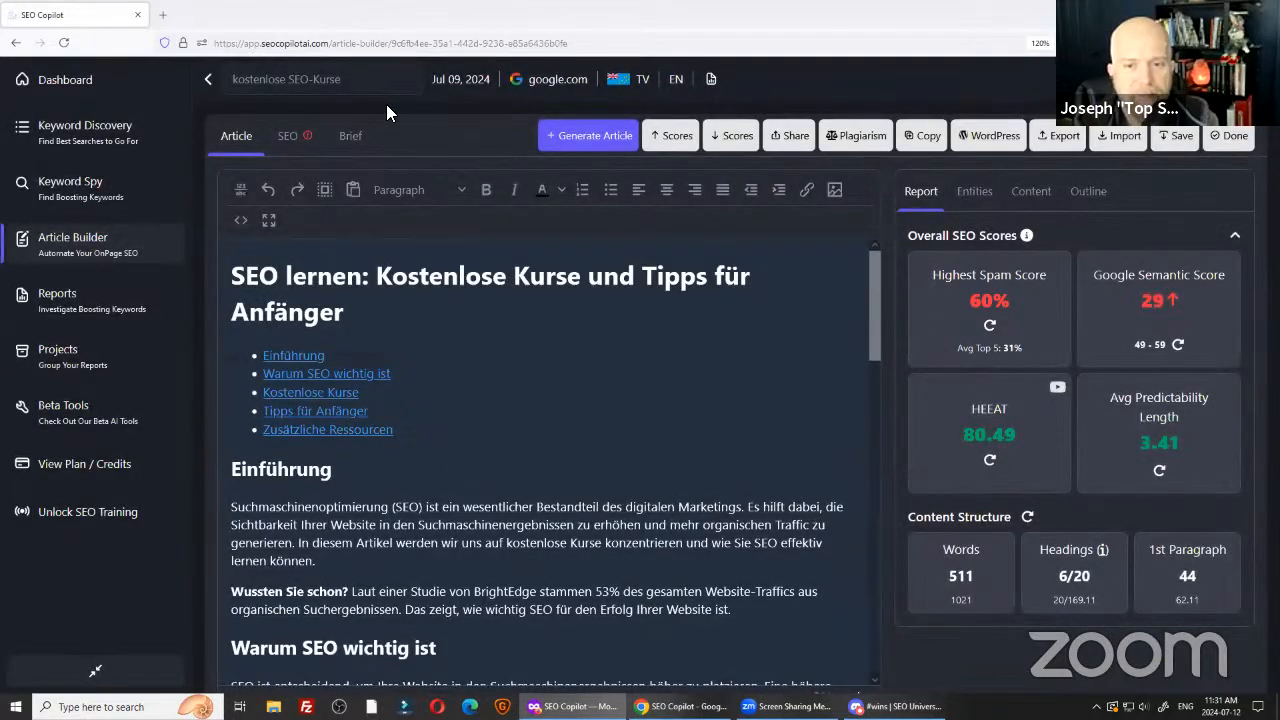
Show the article's SEO fields and examine the Body Content spam score and its average.
{"action": "left_click", "coordinate": [300, 142]}
{"action": "scroll", "coordinate": [460, 372], "scroll_direction": "down", "scroll_amount": 5}
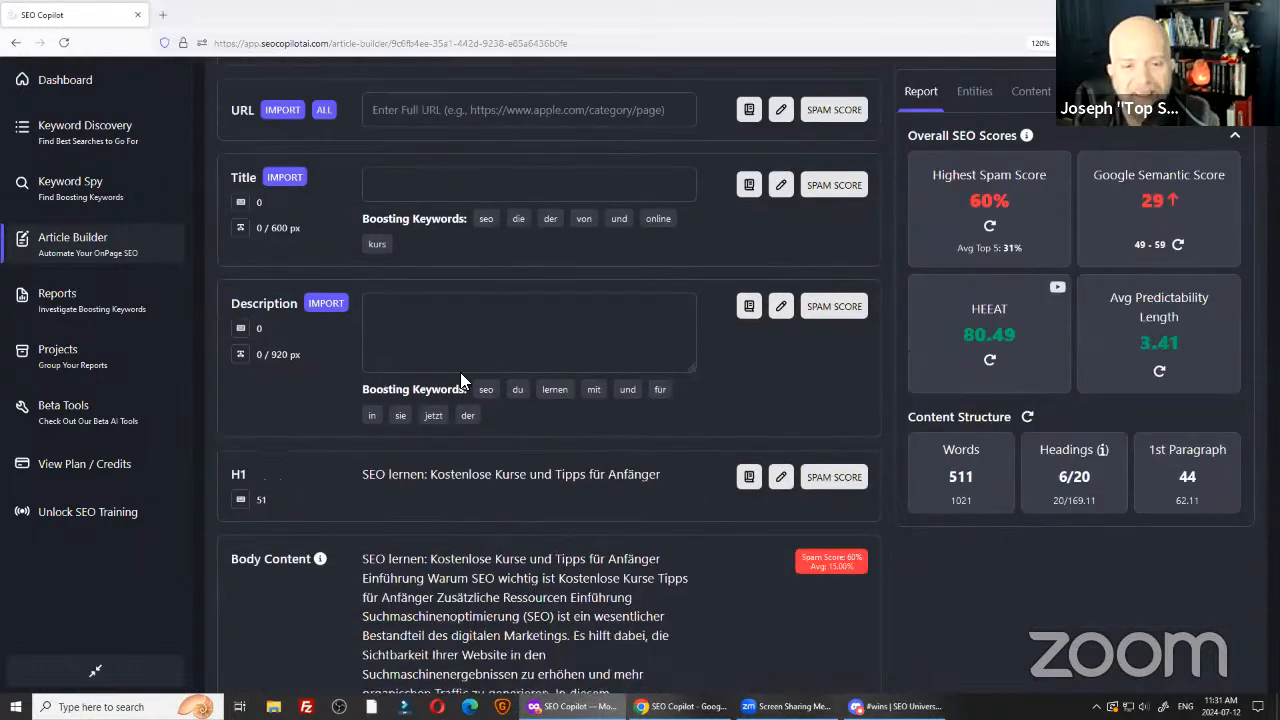
{"action": "scroll", "coordinate": [547, 446], "scroll_direction": "down", "scroll_amount": 1}
{"action": "left_click", "coordinate": [766, 371]}
{"action": "left_click", "coordinate": [836, 360]}
{"action": "left_click", "coordinate": [836, 352]}
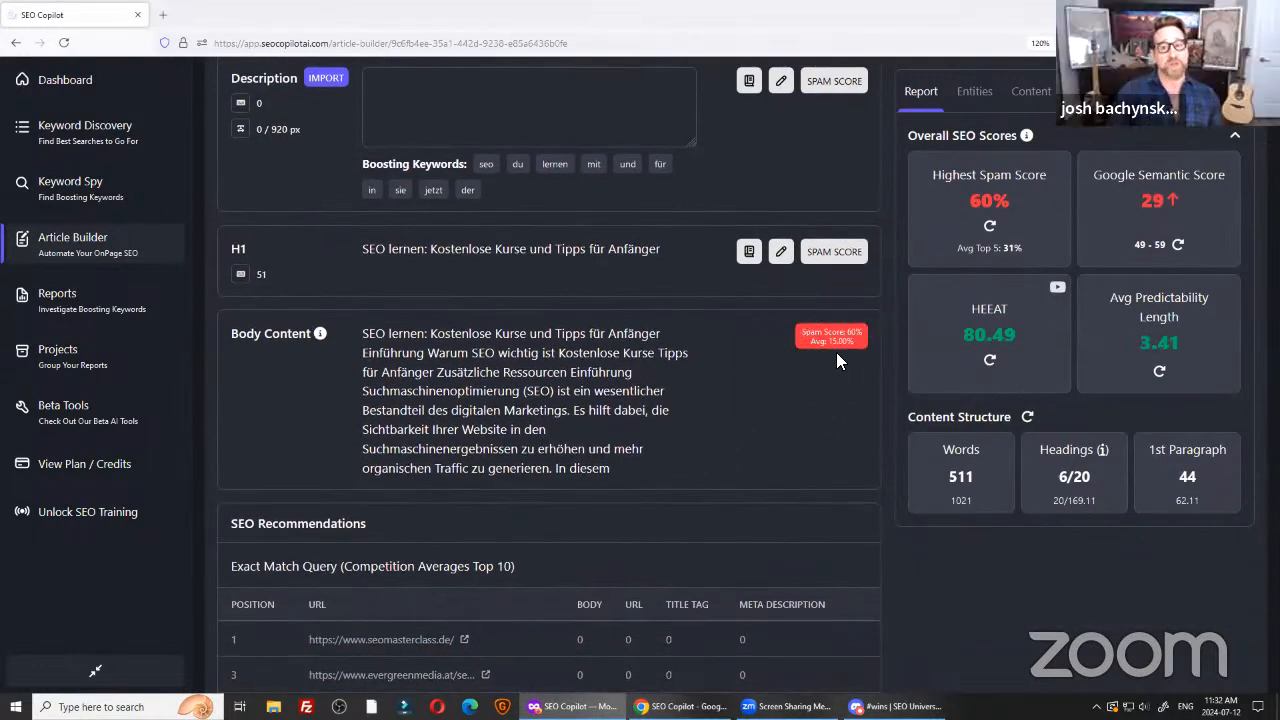
{"action": "key", "text": "ctrl"}
{"action": "key", "text": "ctrl"}
{"action": "key", "text": "ctrl"}
{"action": "key", "text": "ctrl"}
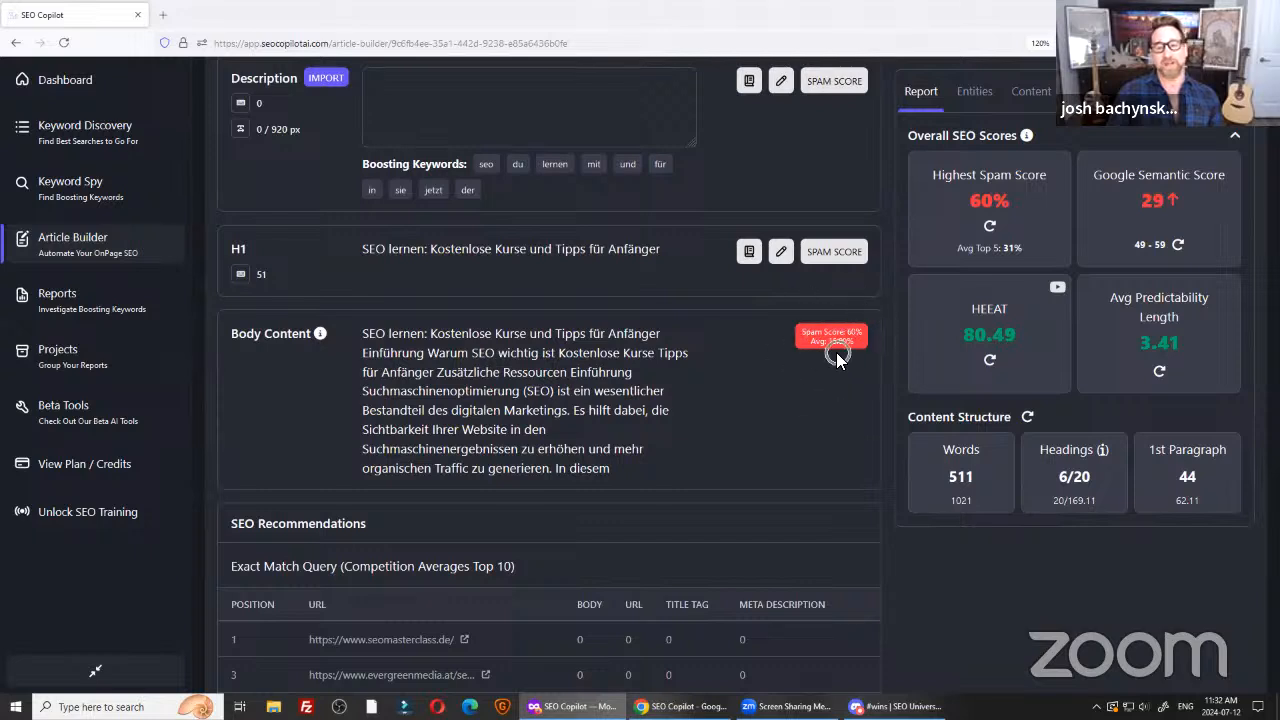
{"action": "key", "text": "ctrl"}
{"action": "key", "text": "ctrl"}
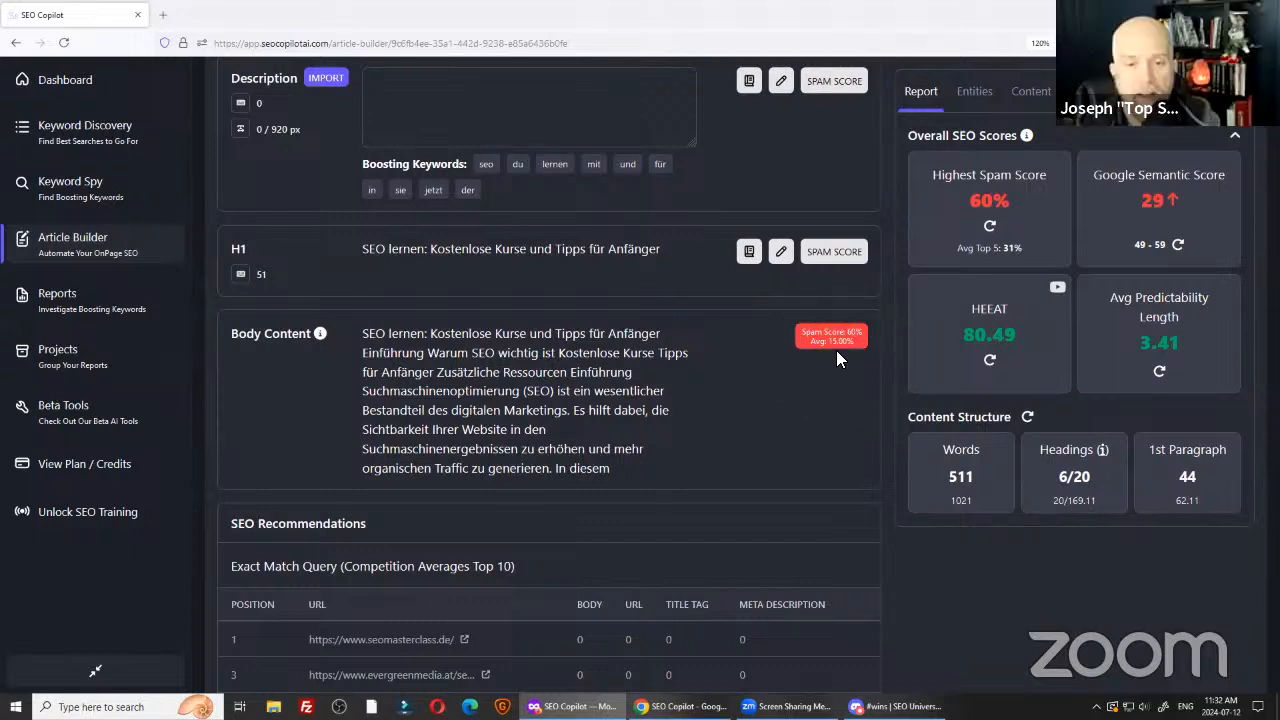
{"action": "scroll", "coordinate": [614, 442], "scroll_direction": "up", "scroll_amount": 4}
{"action": "key", "text": "ctrl"}
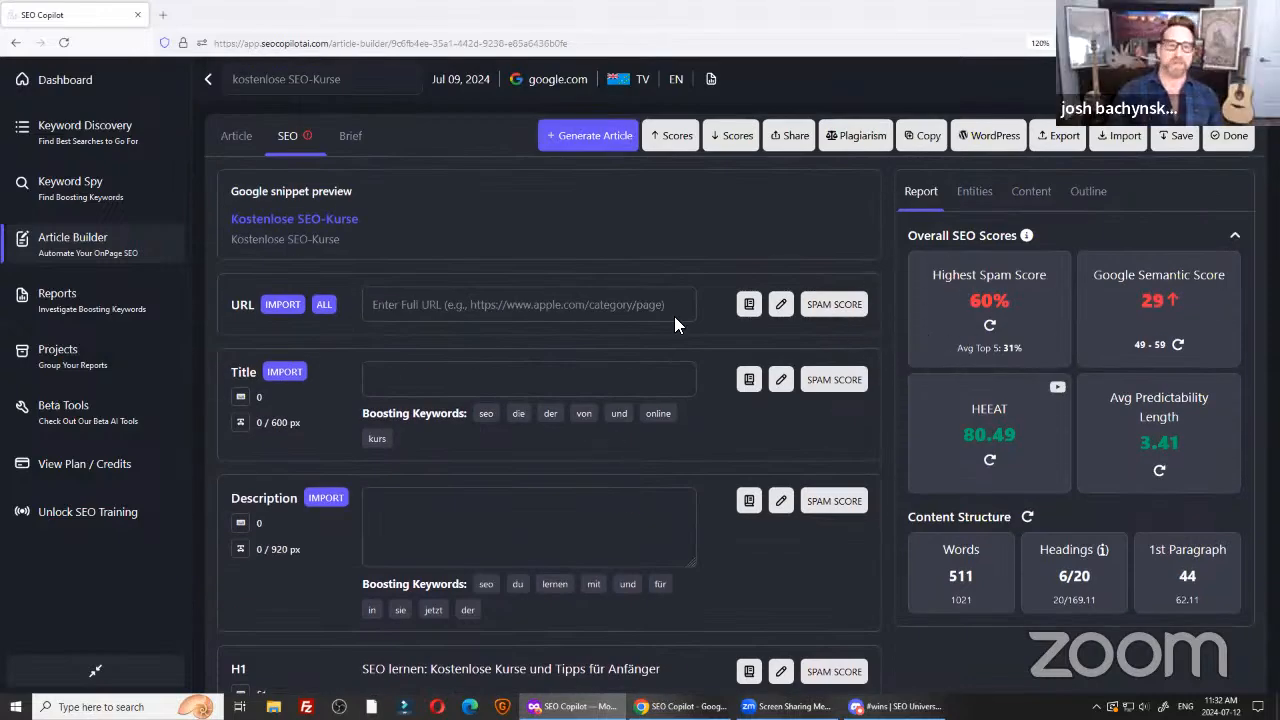
Return to the article text and show the HEEAT score's question-by-question breakdown.
{"action": "left_click", "coordinate": [236, 135]}
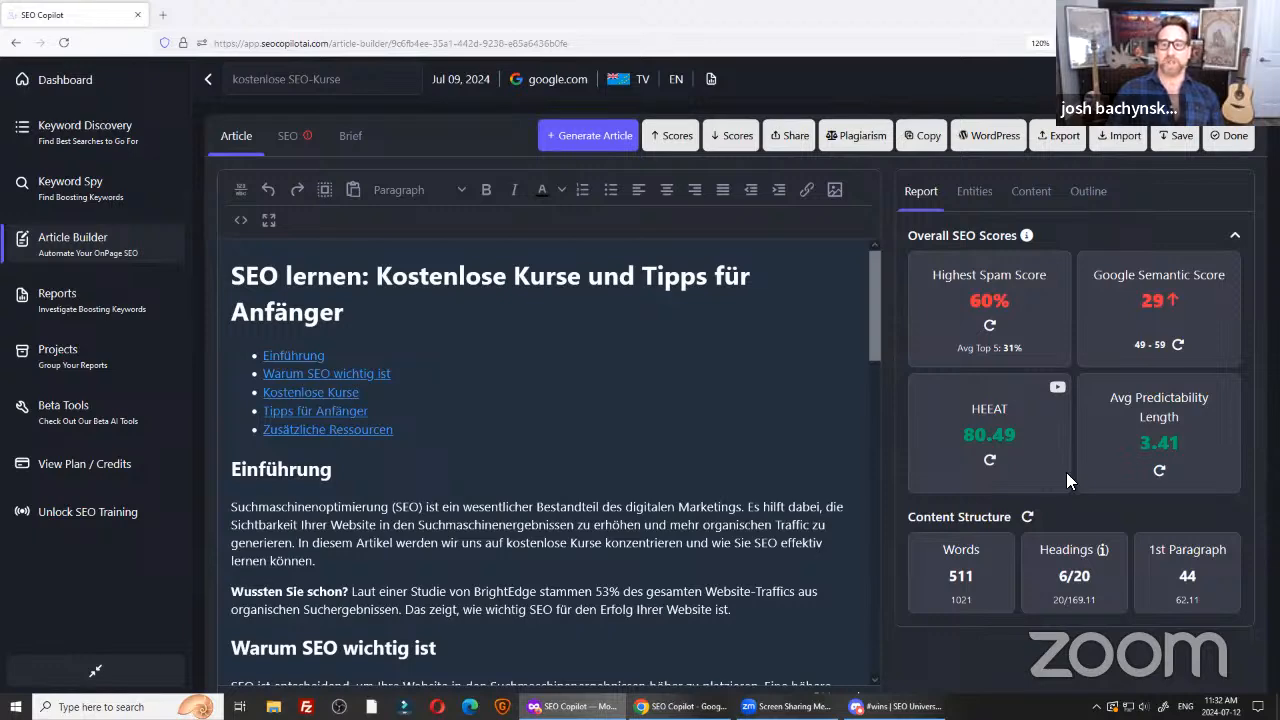
{"action": "left_click", "coordinate": [910, 278]}
{"action": "left_click", "coordinate": [882, 262]}
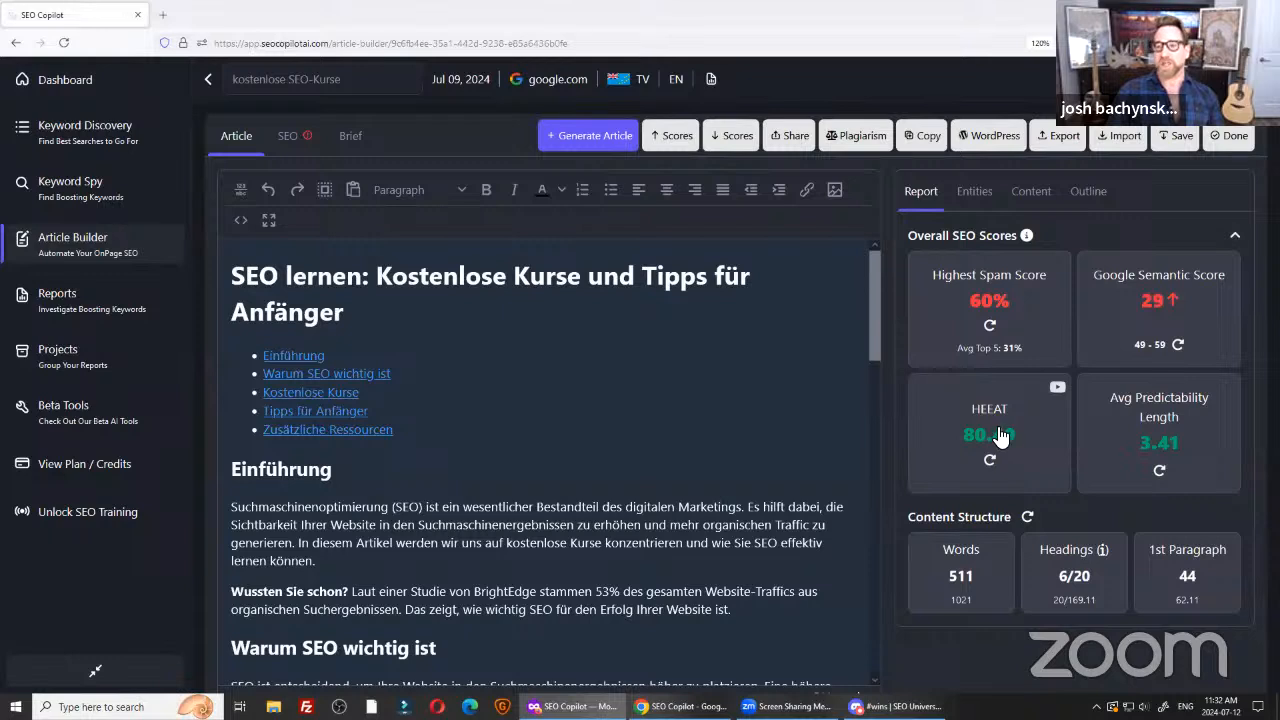
{"action": "mouse_move", "coordinate": [990, 422]}
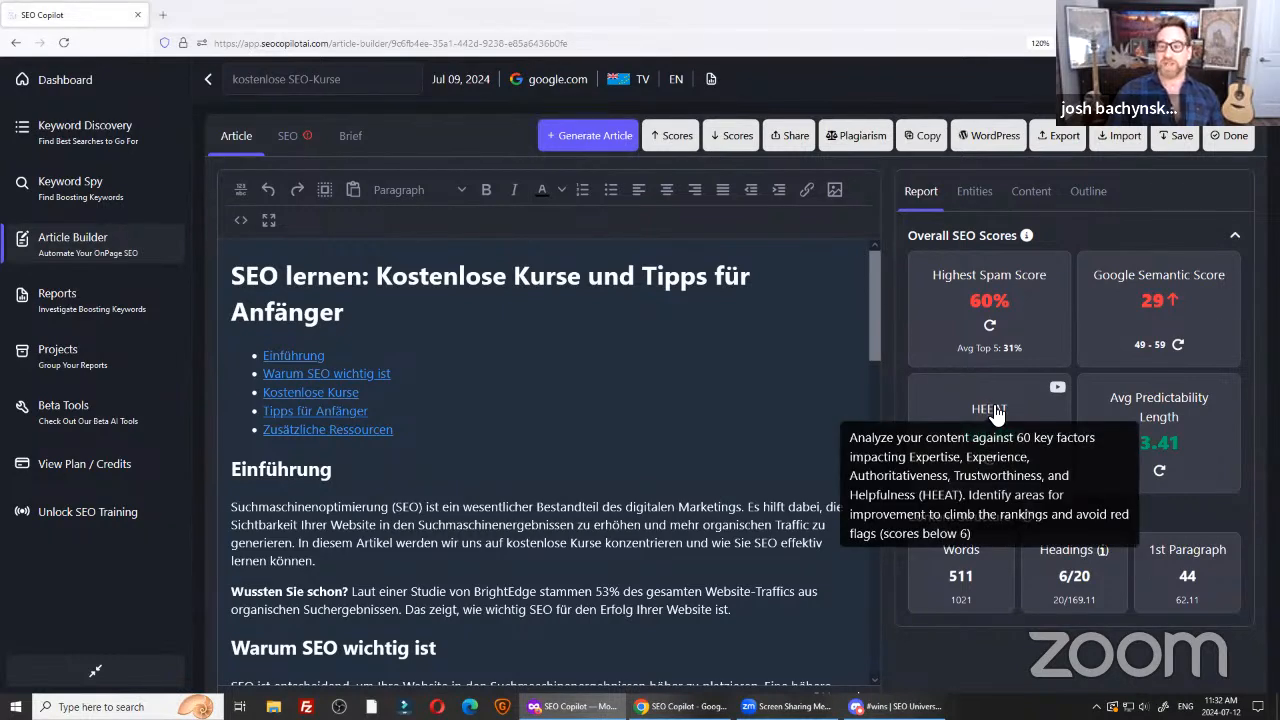
{"action": "left_click", "coordinate": [996, 436]}
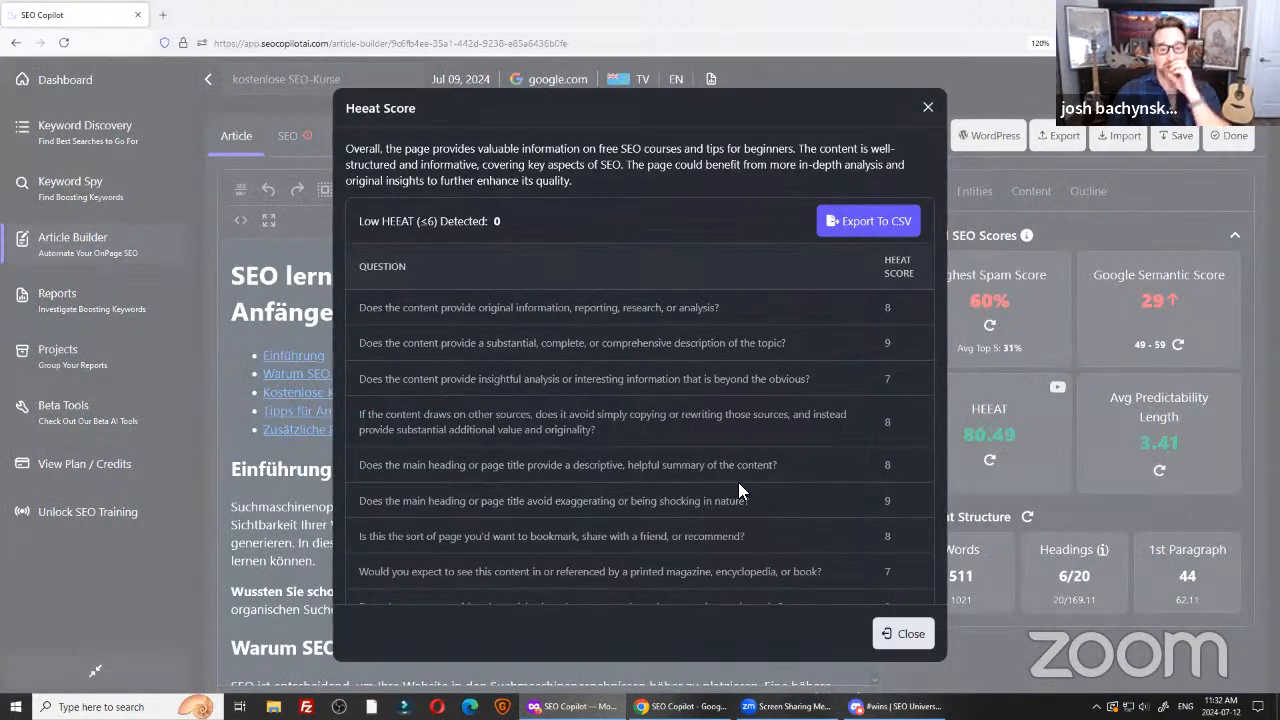
Minimize the browser window to reach the files on the desktop.
{"action": "left_click", "coordinate": [575, 706]}
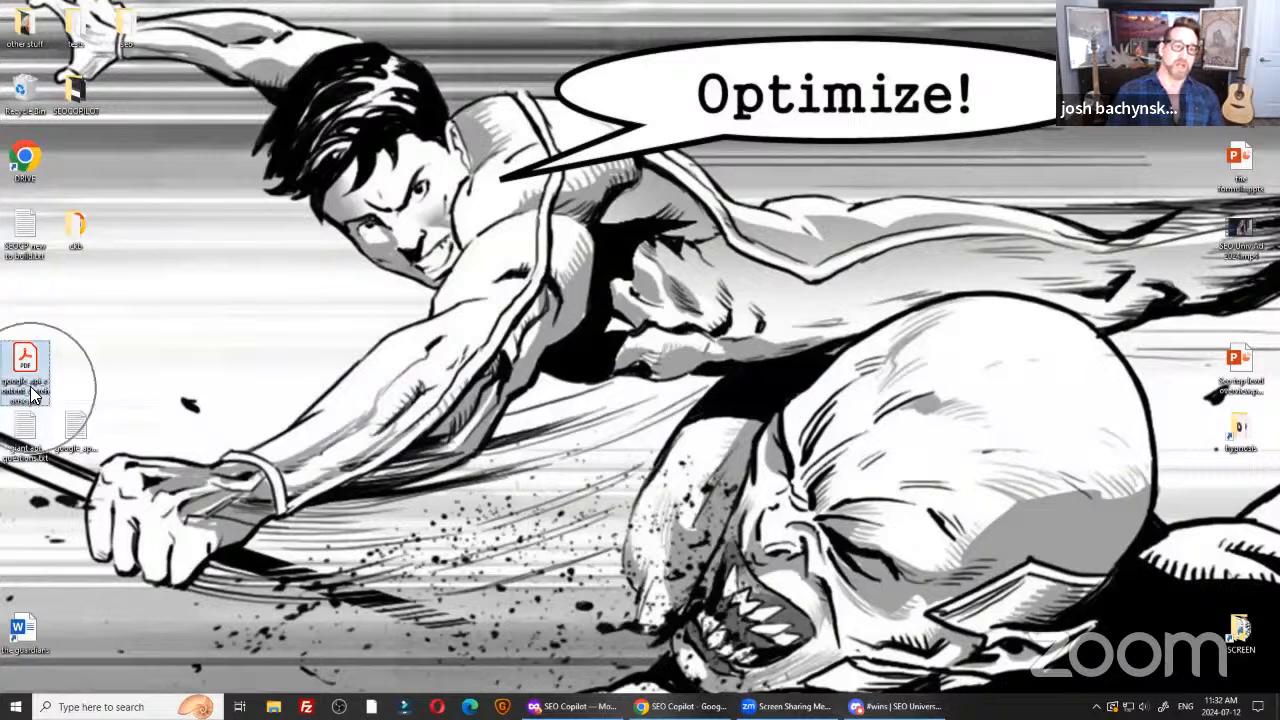
Switch to SEO Copilot and examine the HEEAT questions and their scores, including the one about insightful analysis beyond the obvious.
{"action": "left_click", "coordinate": [575, 706]}
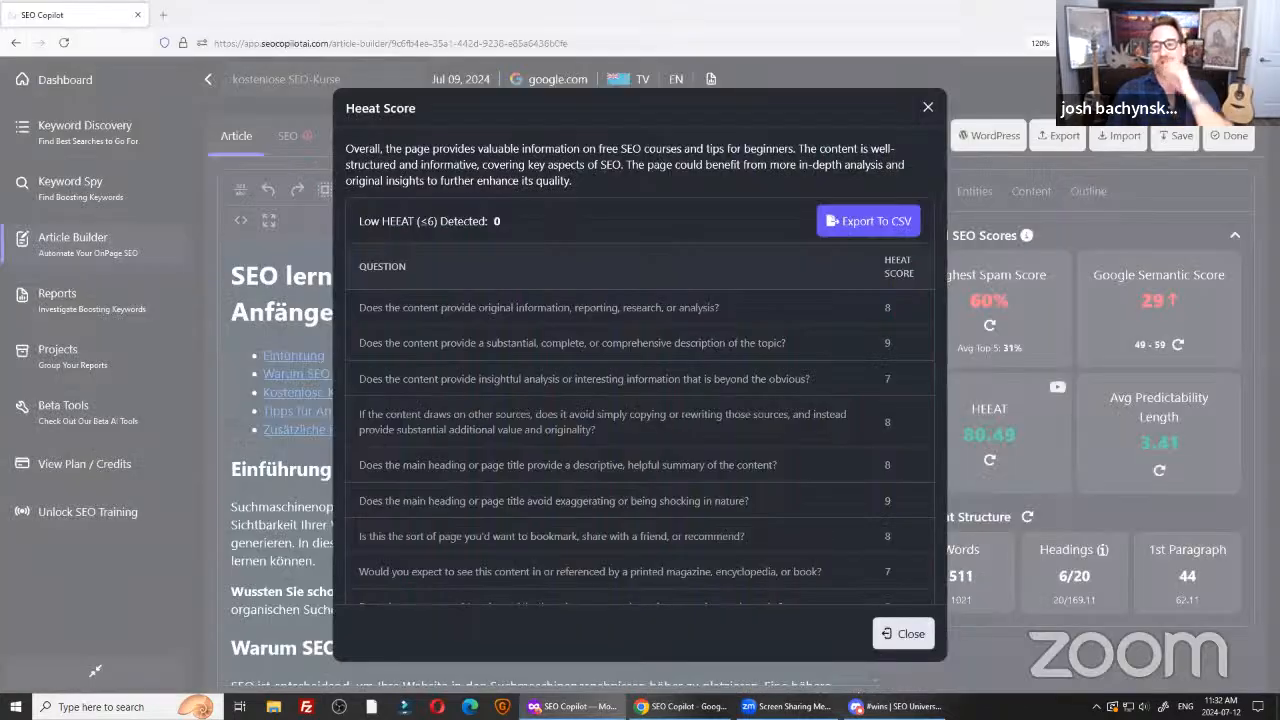
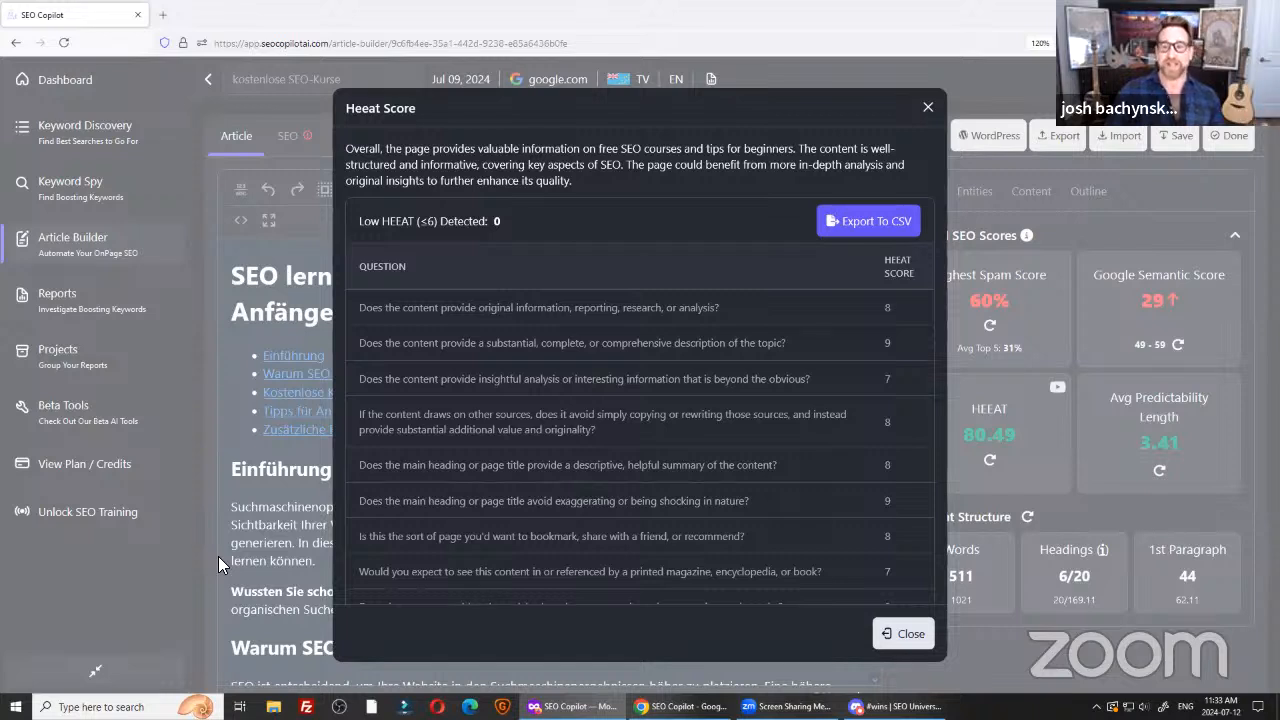
{"action": "key", "text": "ctrl"}
{"action": "key", "text": "ctrl"}
{"action": "key", "text": "ctrl"}
{"action": "key", "text": "ctrl"}
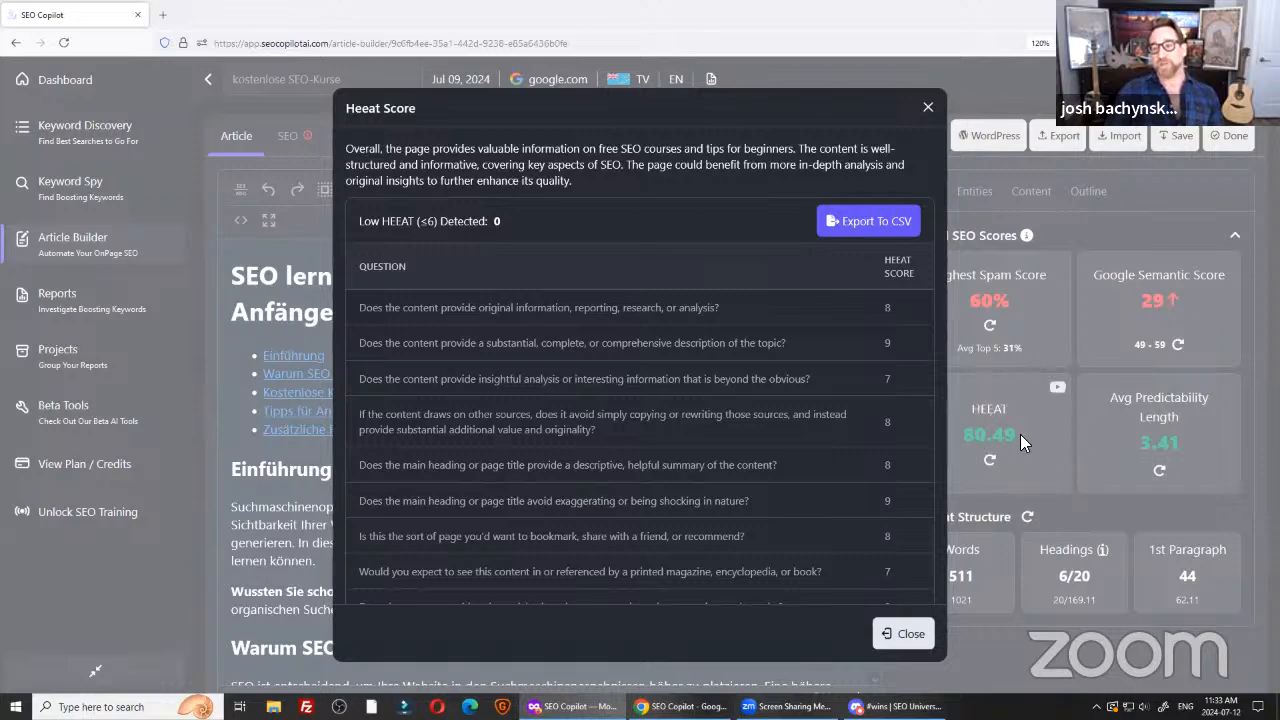
{"action": "scroll", "coordinate": [870, 380], "scroll_direction": "down", "scroll_amount": 4}
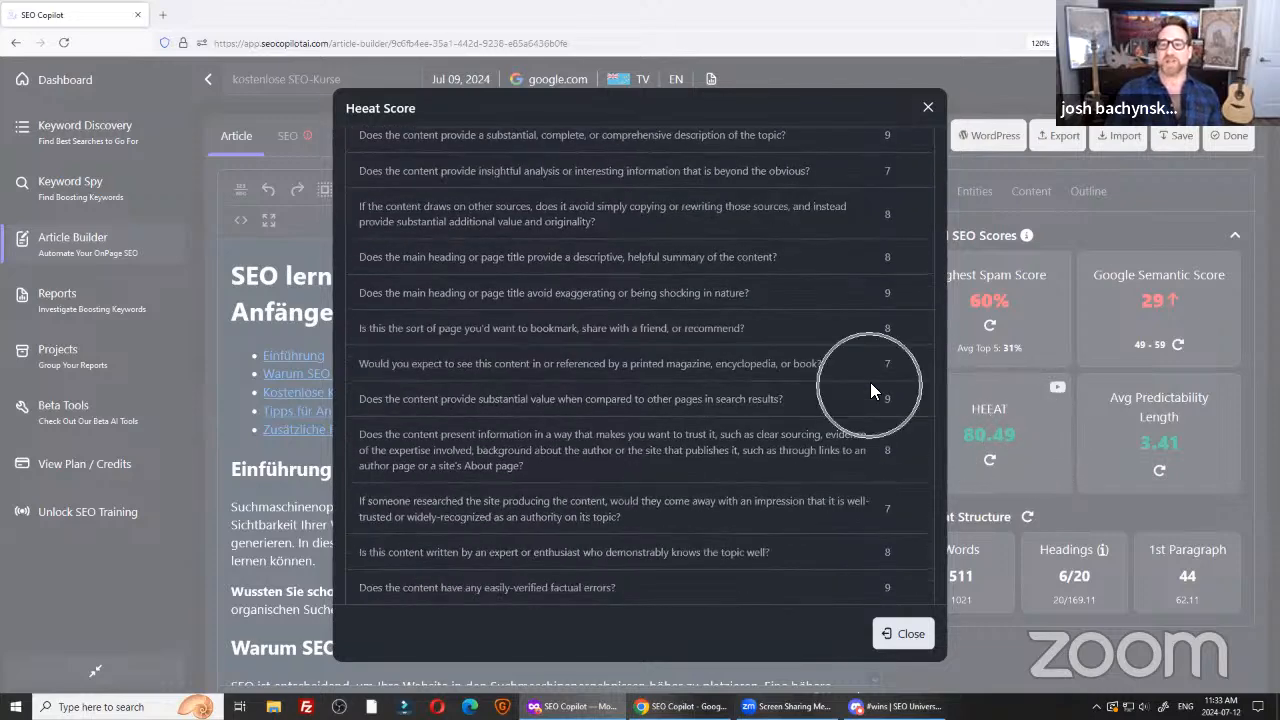
{"action": "triple_click", "coordinate": [496, 200]}
{"action": "triple_click", "coordinate": [500, 226]}
{"action": "triple_click", "coordinate": [535, 316]}
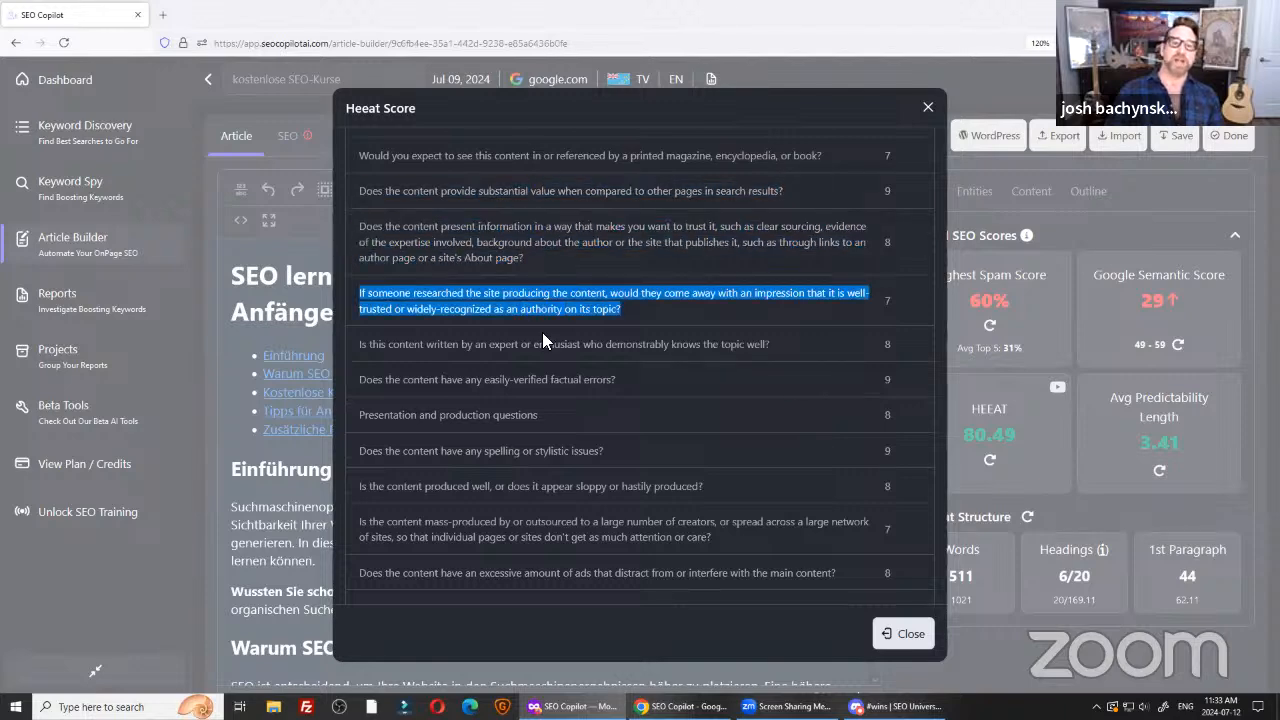
{"action": "triple_click", "coordinate": [542, 336]}
{"action": "scroll", "coordinate": [588, 432], "scroll_direction": "up", "scroll_amount": 5}
{"action": "triple_click", "coordinate": [543, 378]}
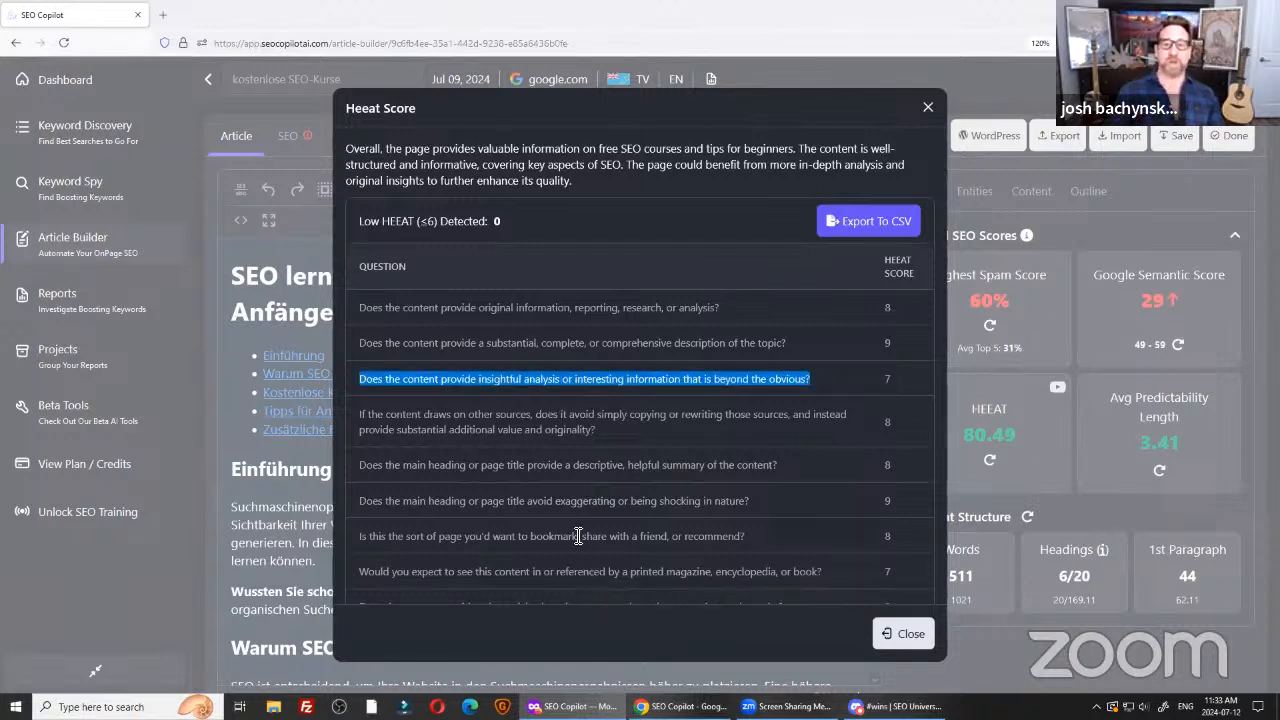
{"action": "left_click", "coordinate": [902, 378]}
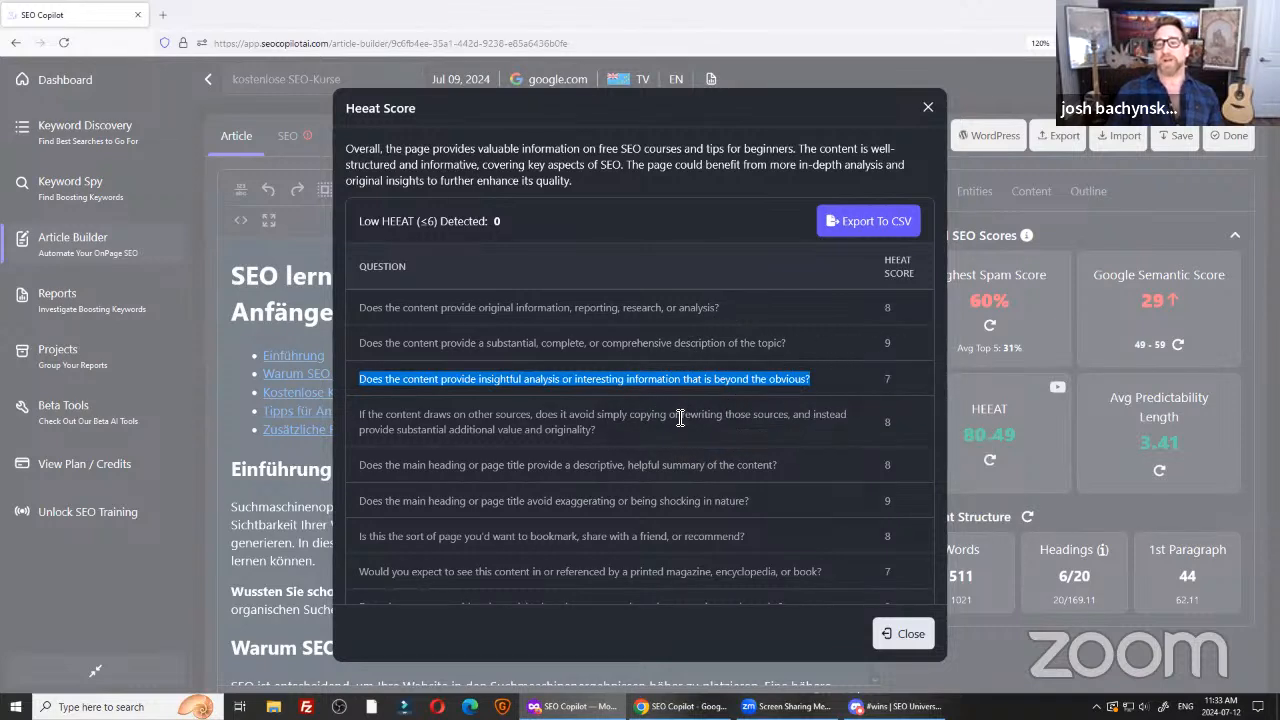
{"action": "key", "text": "ctrl"}
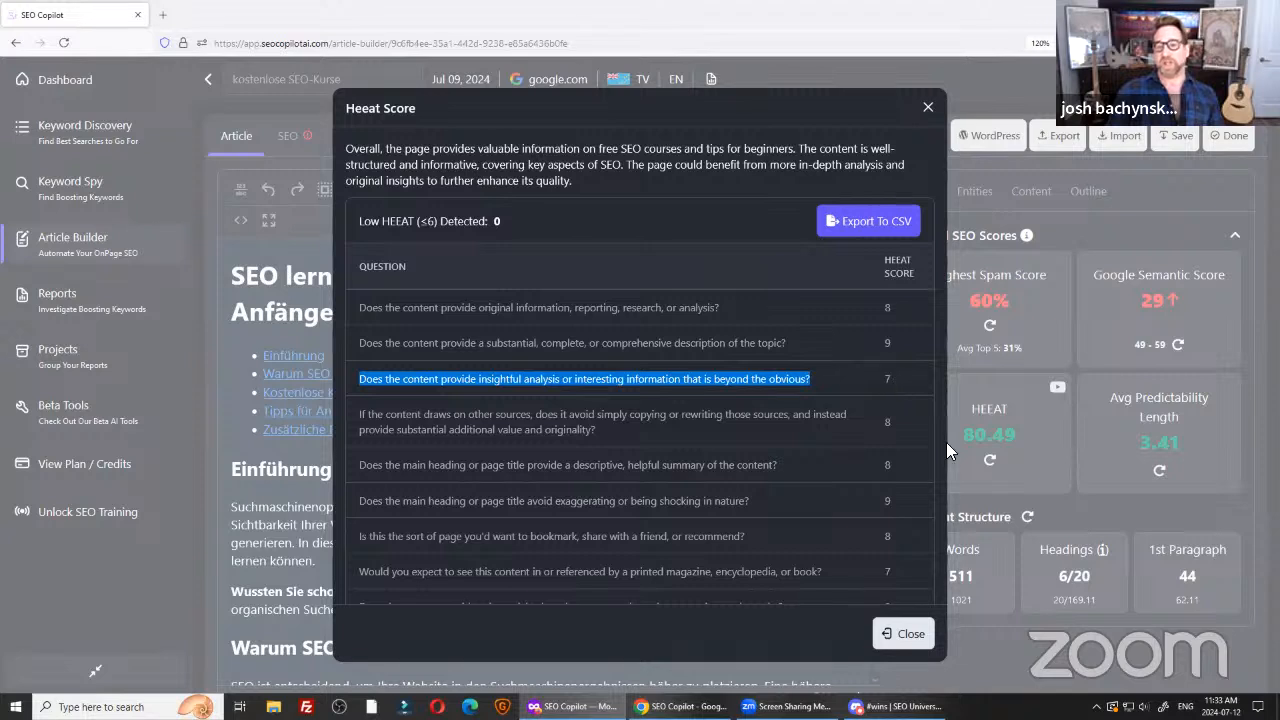
{"action": "key", "text": "ctrl"}
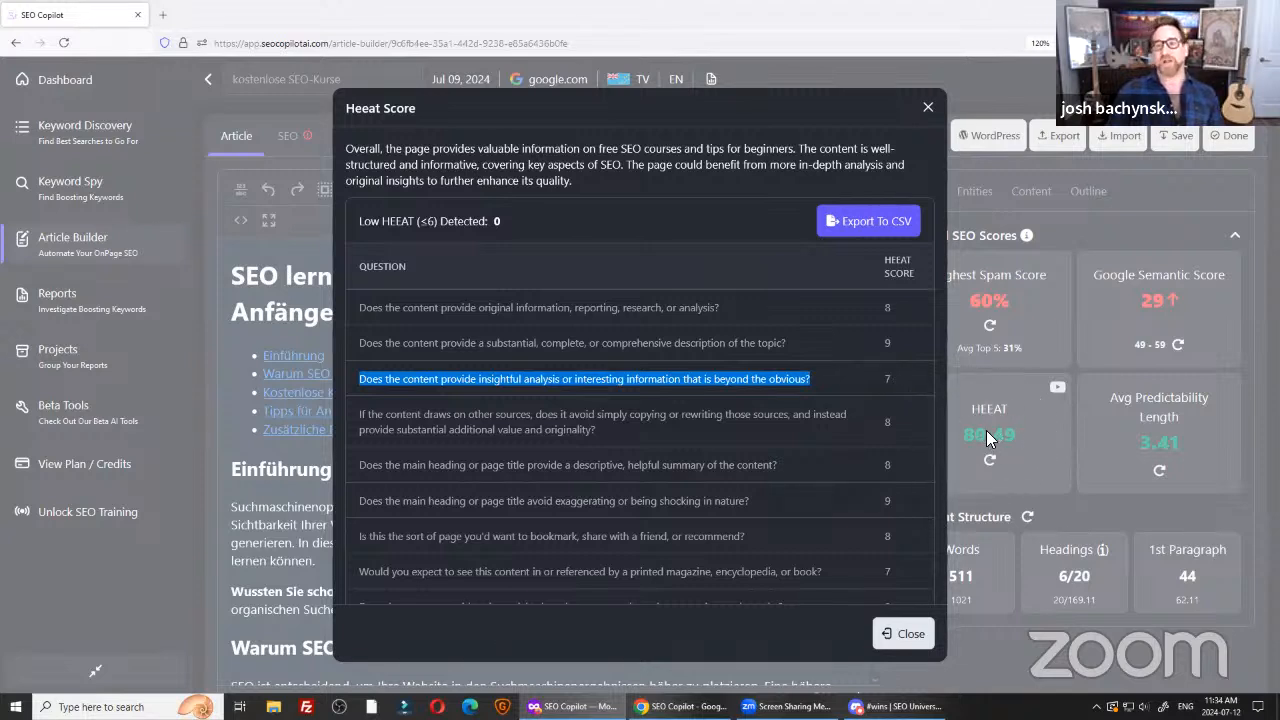
Close the HEEAT score breakdown and return to the kostenlose SEO-Kurse article.
{"action": "left_click", "coordinate": [928, 107]}
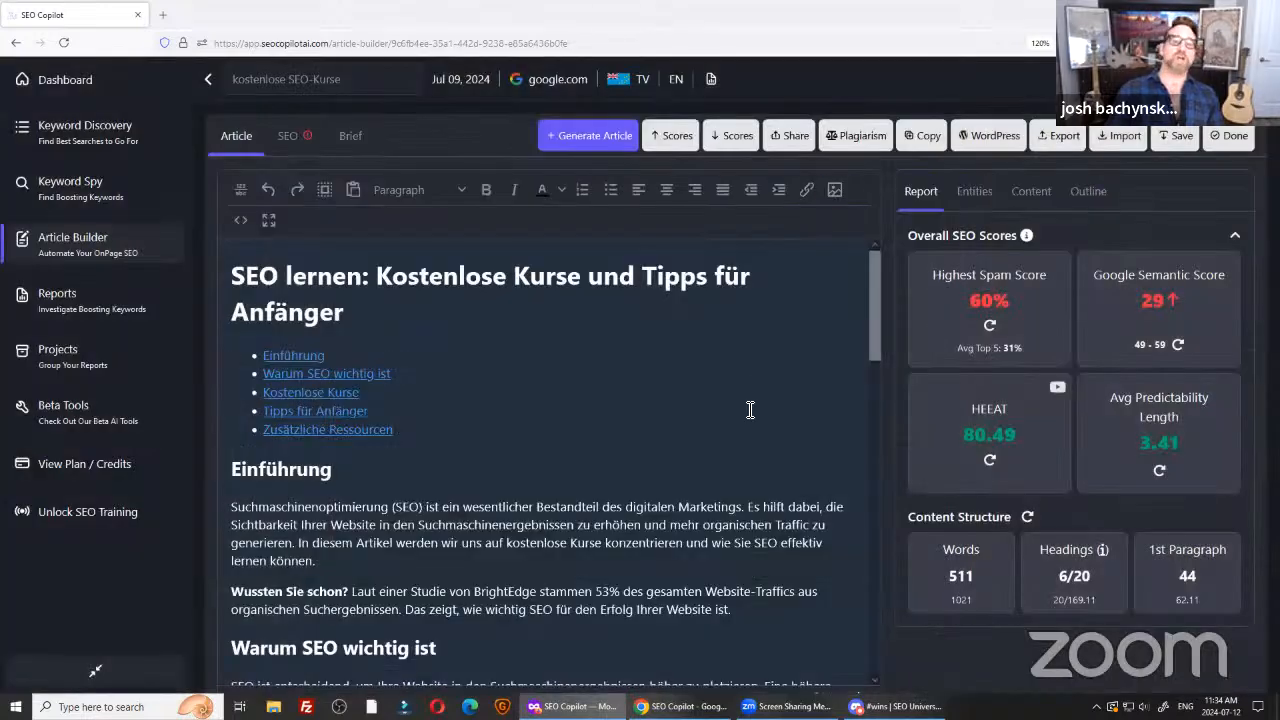
{"action": "key", "text": "ctrl"}
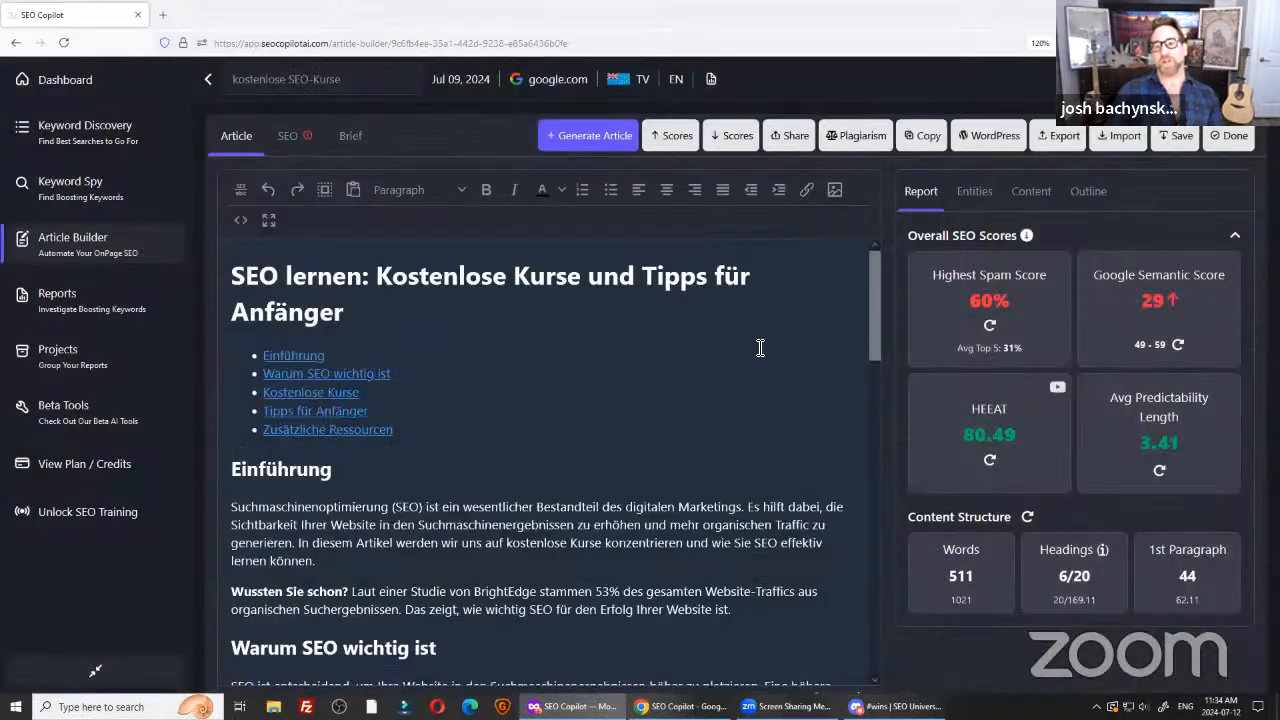
{"action": "key", "text": "ctrl"}
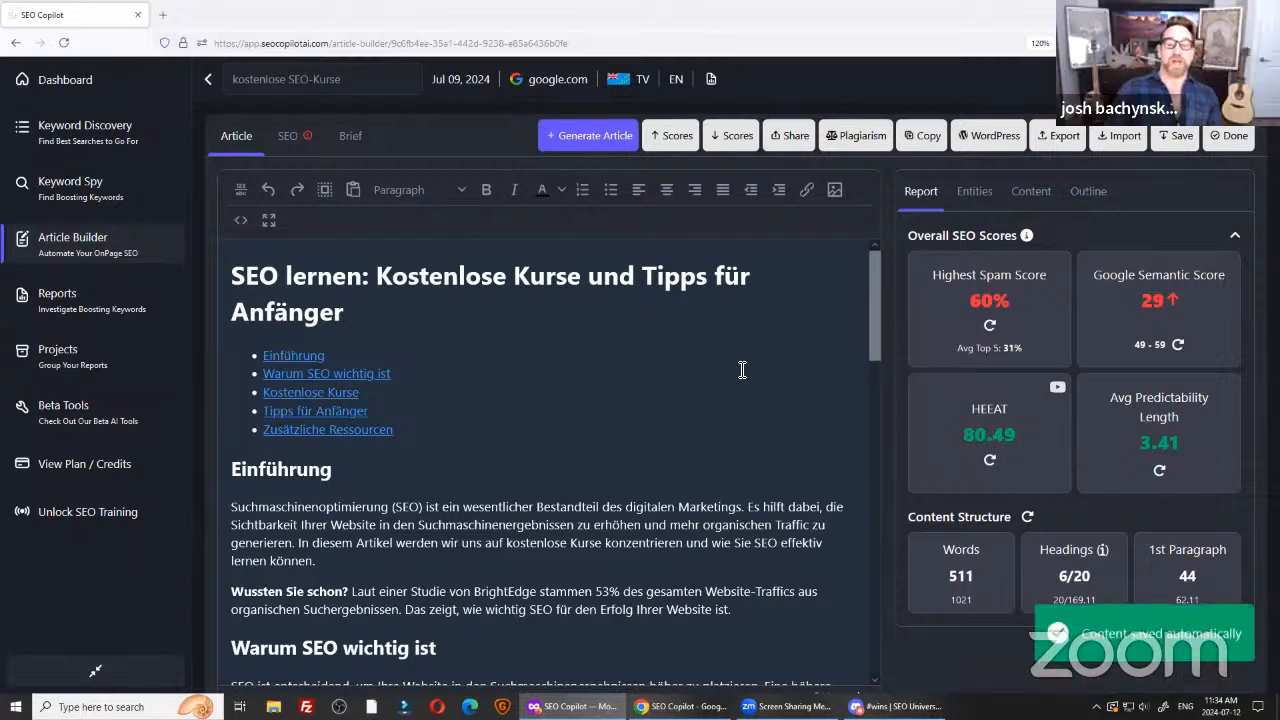
{"action": "key", "text": "ctrl"}
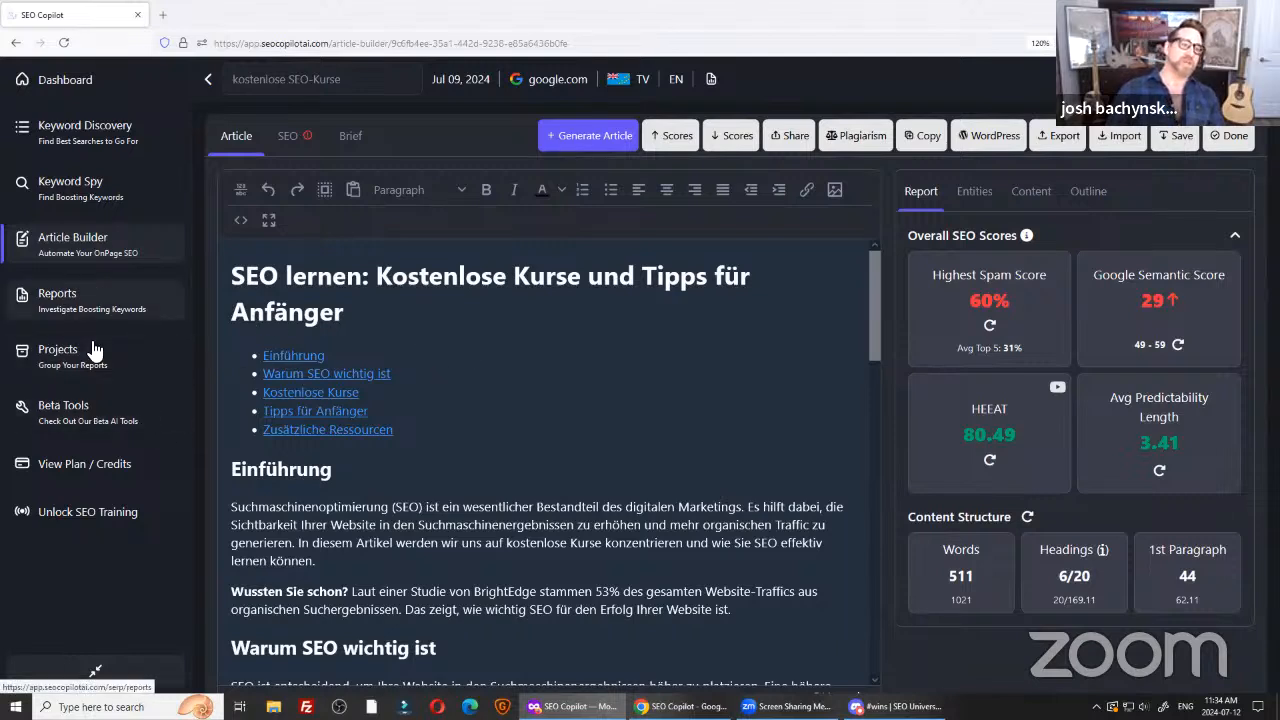
Open the first dance team gear report in the article builder and examine its article generation settings without generating anything.
{"action": "left_click", "coordinate": [62, 294]}
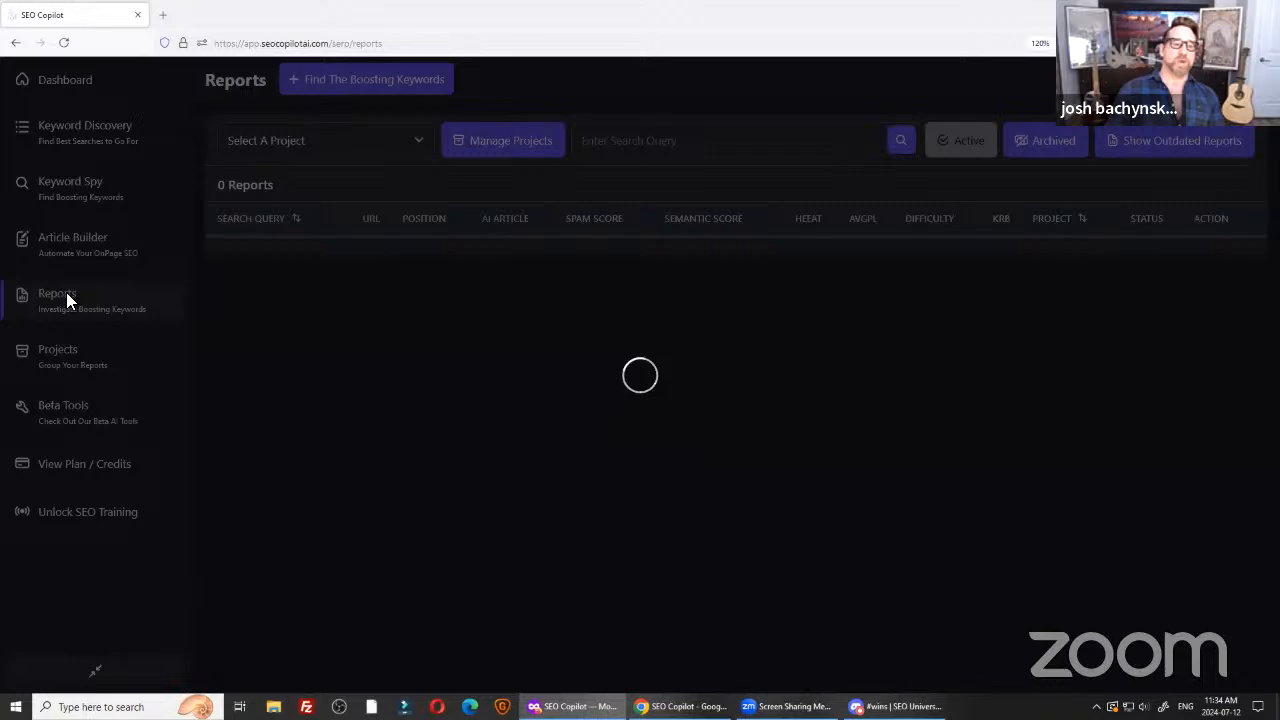
{"action": "key", "text": "alt+Left"}
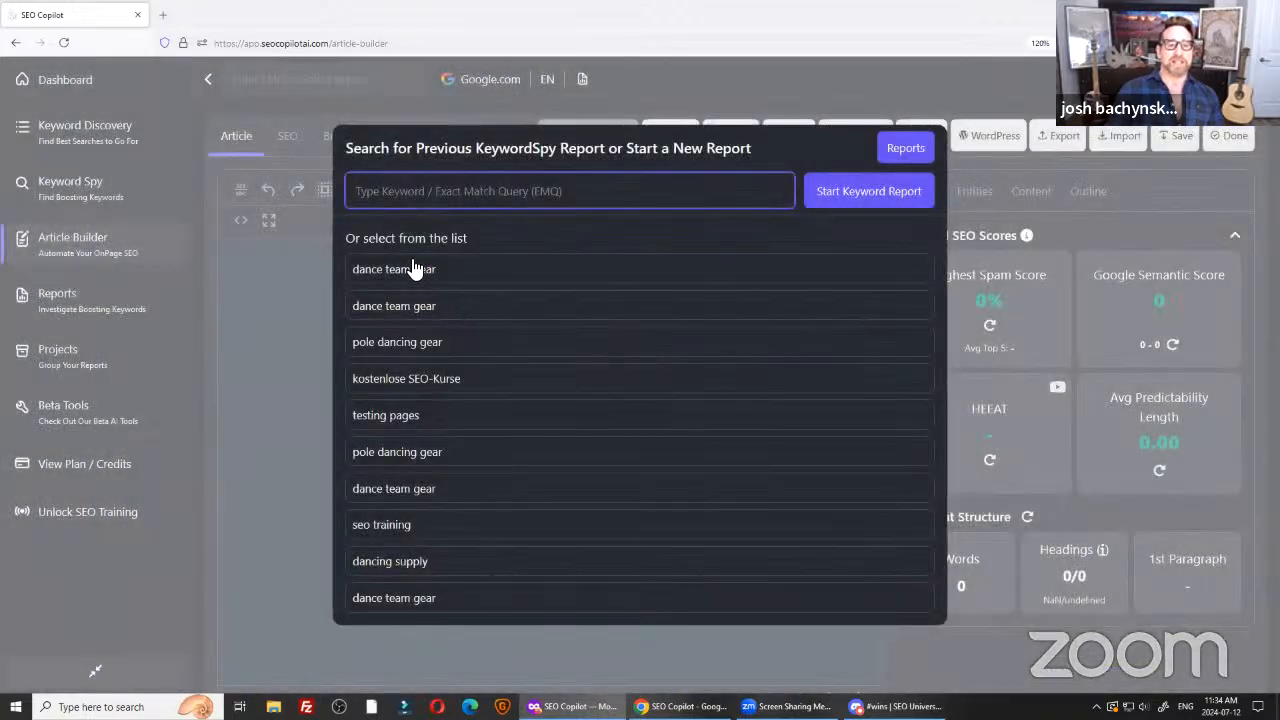
{"action": "left_click", "coordinate": [410, 269]}
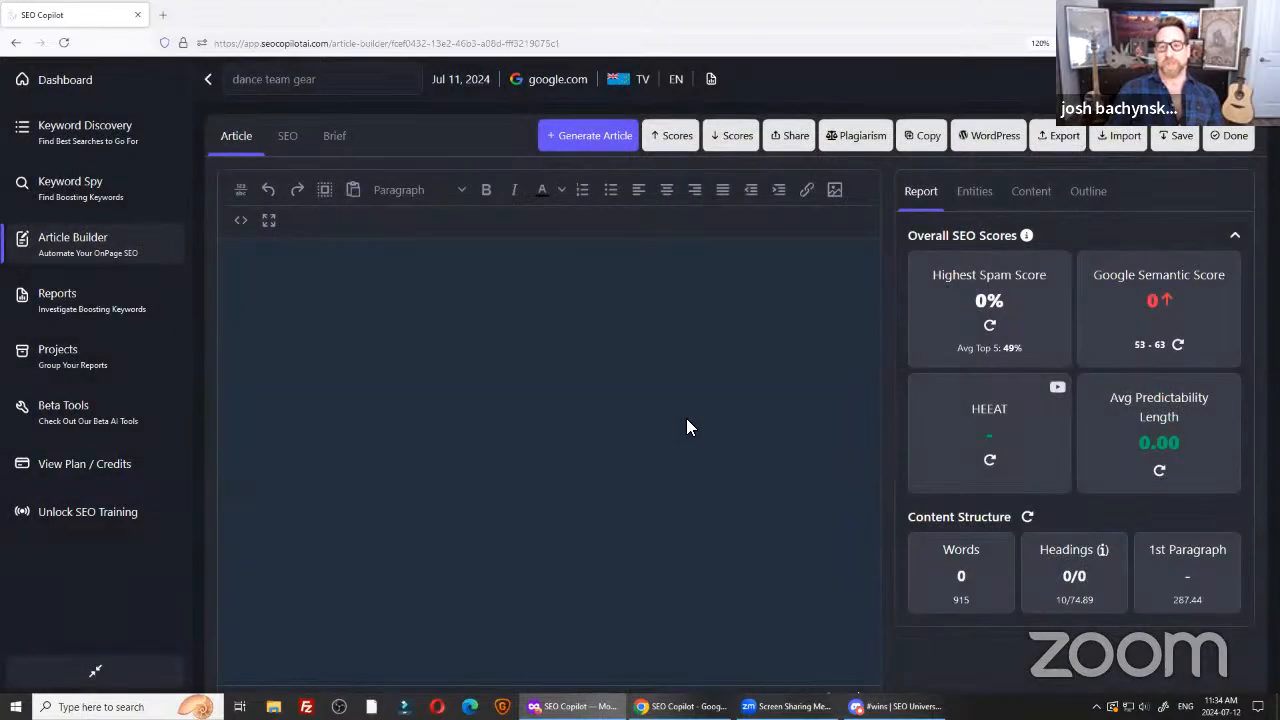
{"action": "left_click", "coordinate": [590, 136]}
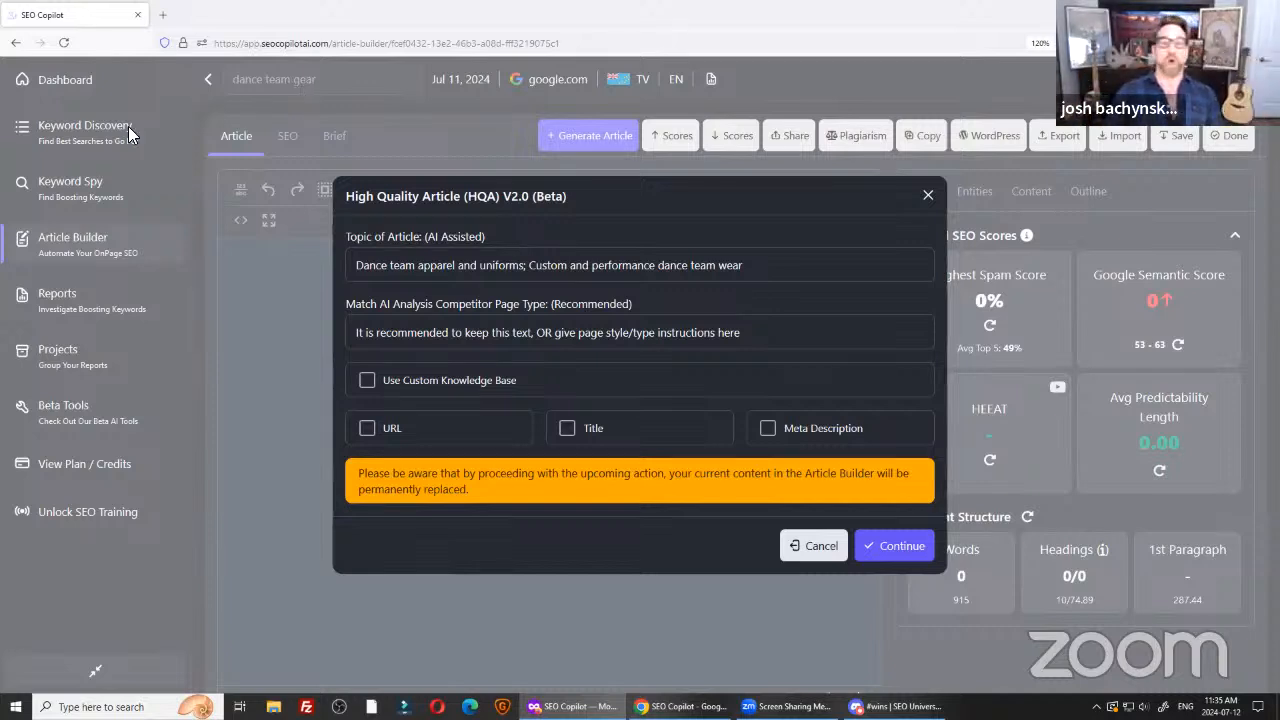
{"action": "key", "text": "ctrl"}
{"action": "key", "text": "ctrl"}
{"action": "key", "text": "ctrl"}
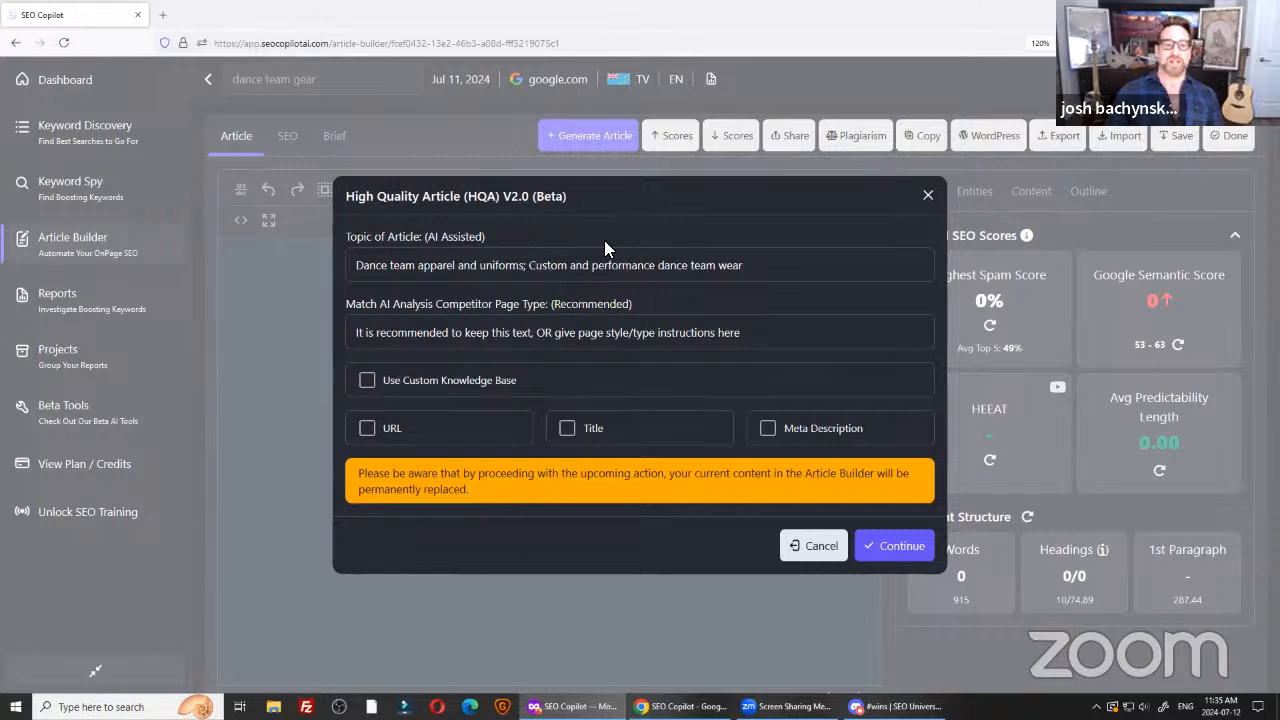
{"action": "key", "text": "ctrl"}
{"action": "key", "text": "ctrl"}
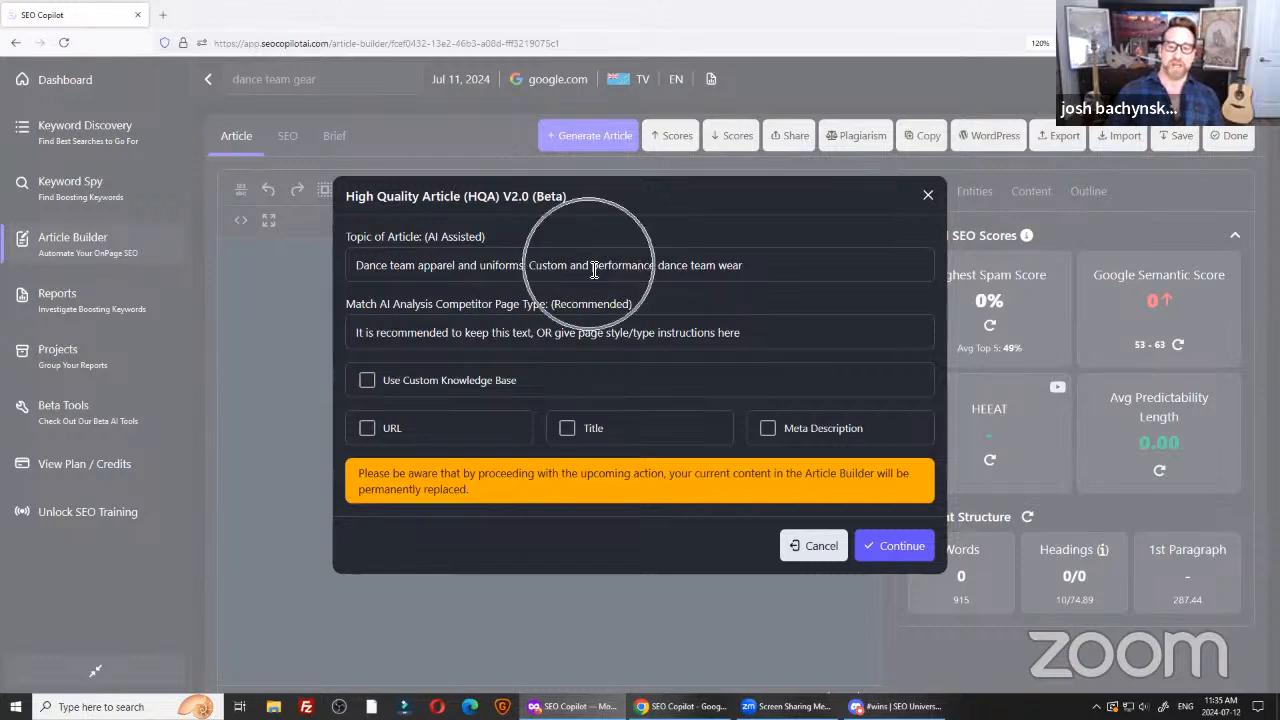
{"action": "left_click", "coordinate": [813, 548]}
Open the seo training report in the article builder and bring up its High Quality Article generation settings.
{"action": "left_click", "coordinate": [78, 238]}
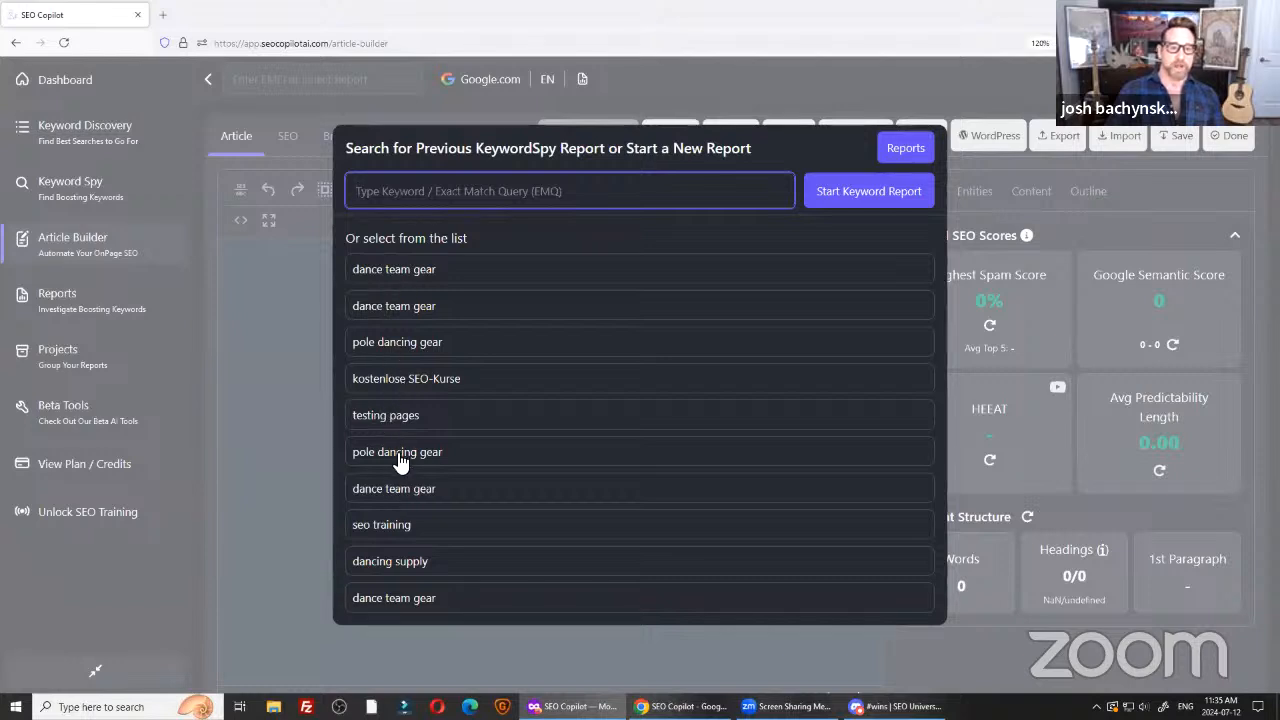
{"action": "left_click", "coordinate": [394, 530]}
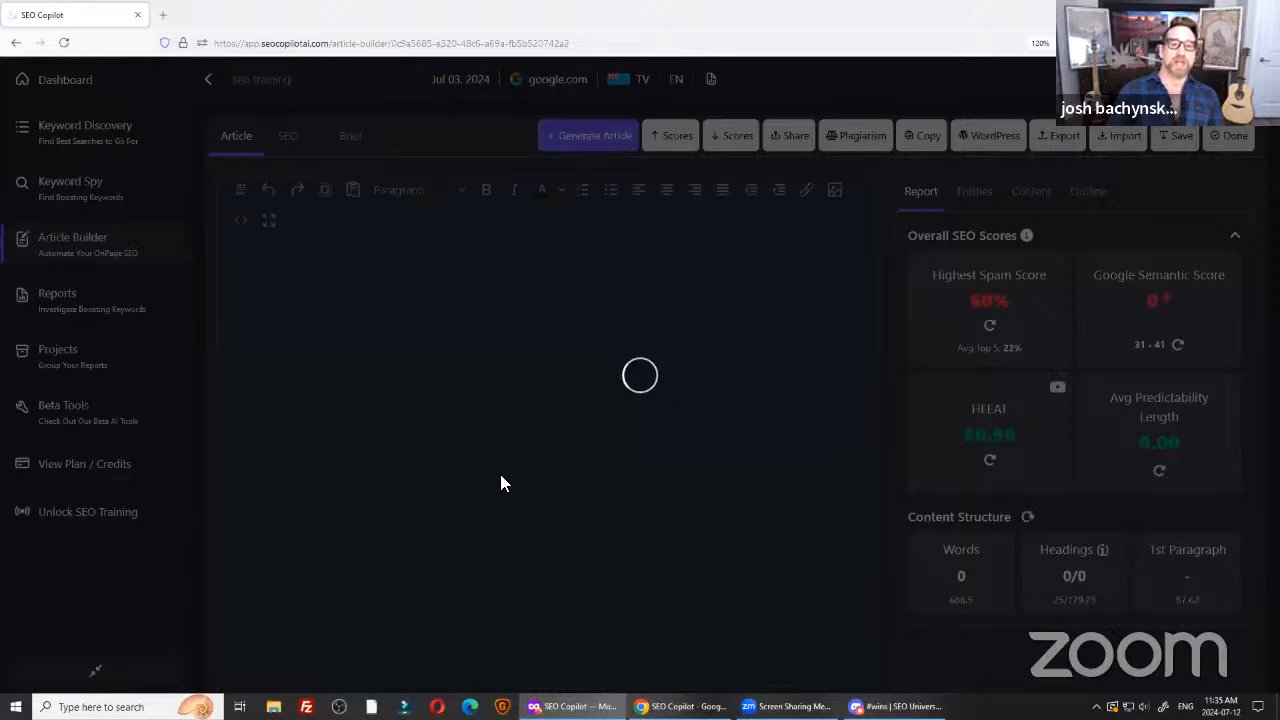
{"action": "left_click", "coordinate": [563, 137]}
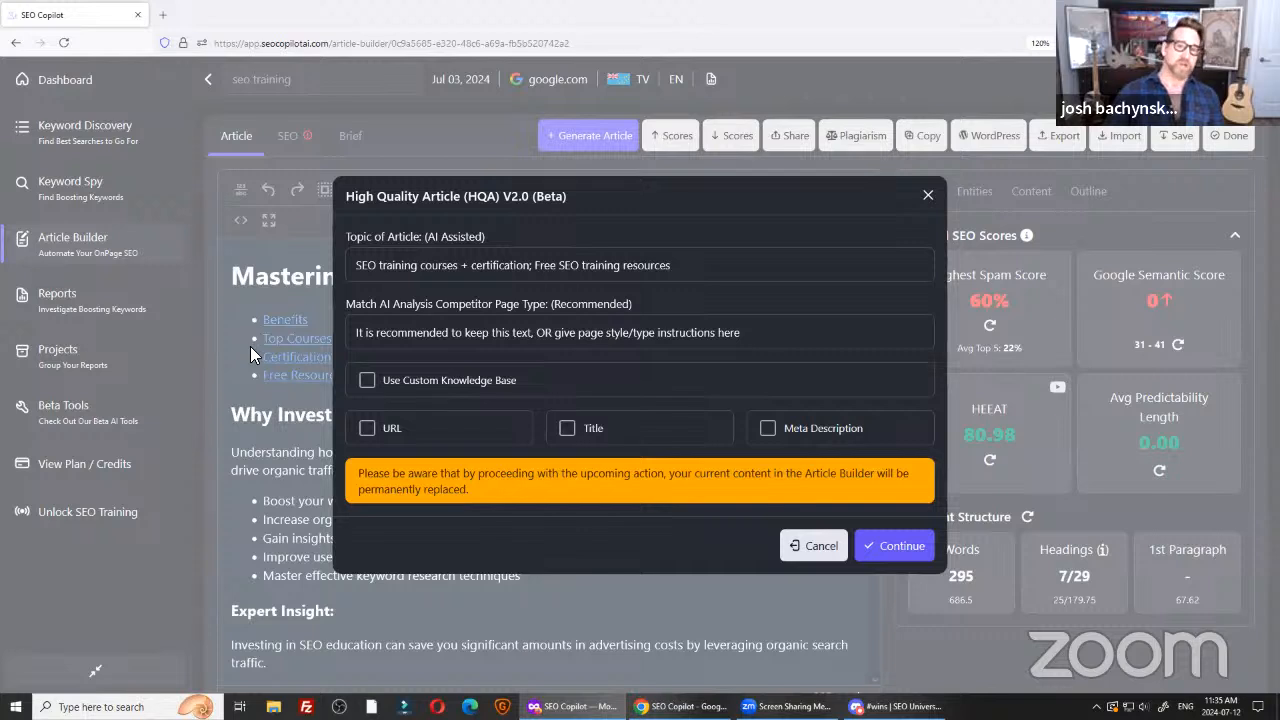
Examine the AI-assisted article topic suggested for the seo training keyword.
{"action": "key", "text": "ctrl"}
{"action": "key", "text": "ctrl"}
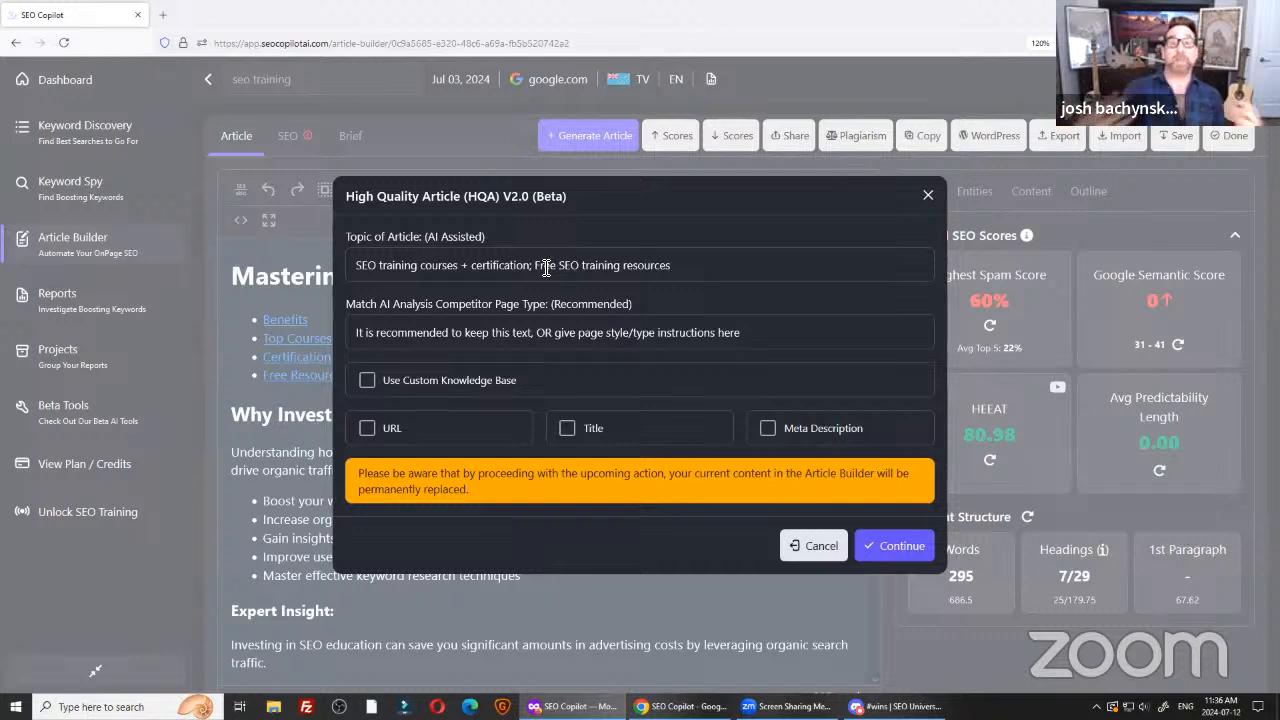
{"action": "left_click", "coordinate": [474, 270]}
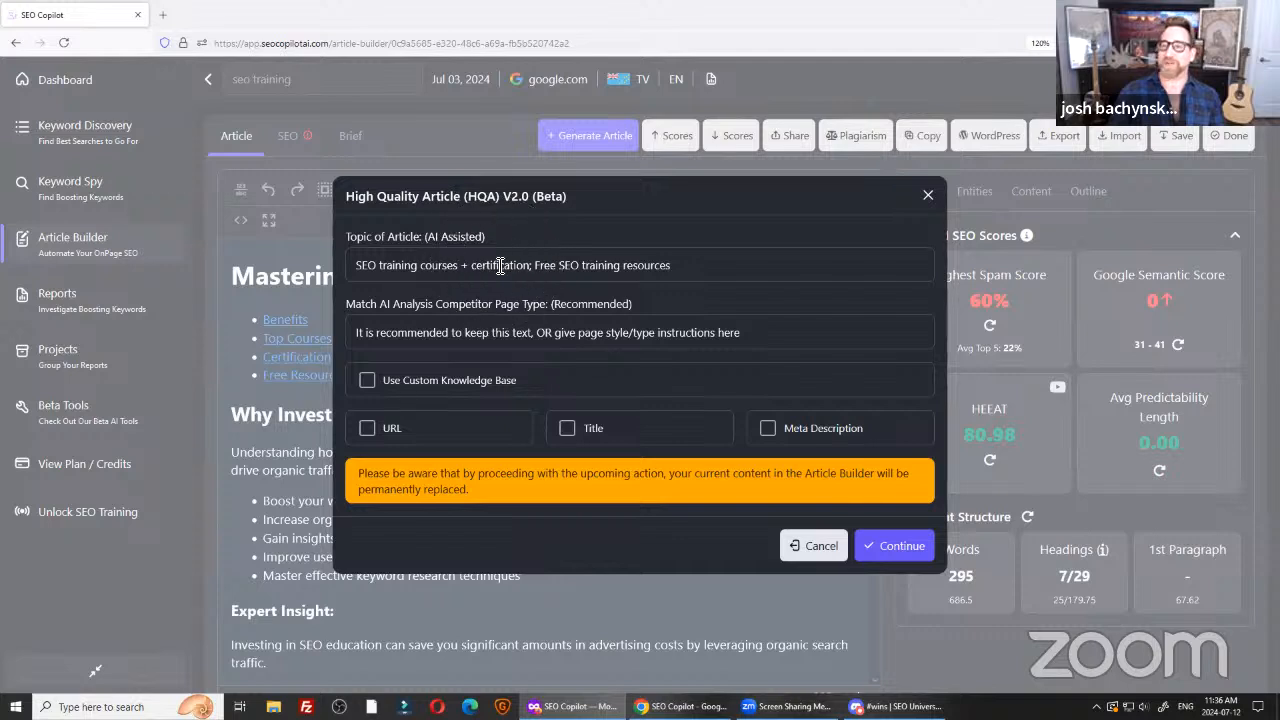
{"action": "left_click", "coordinate": [454, 264]}
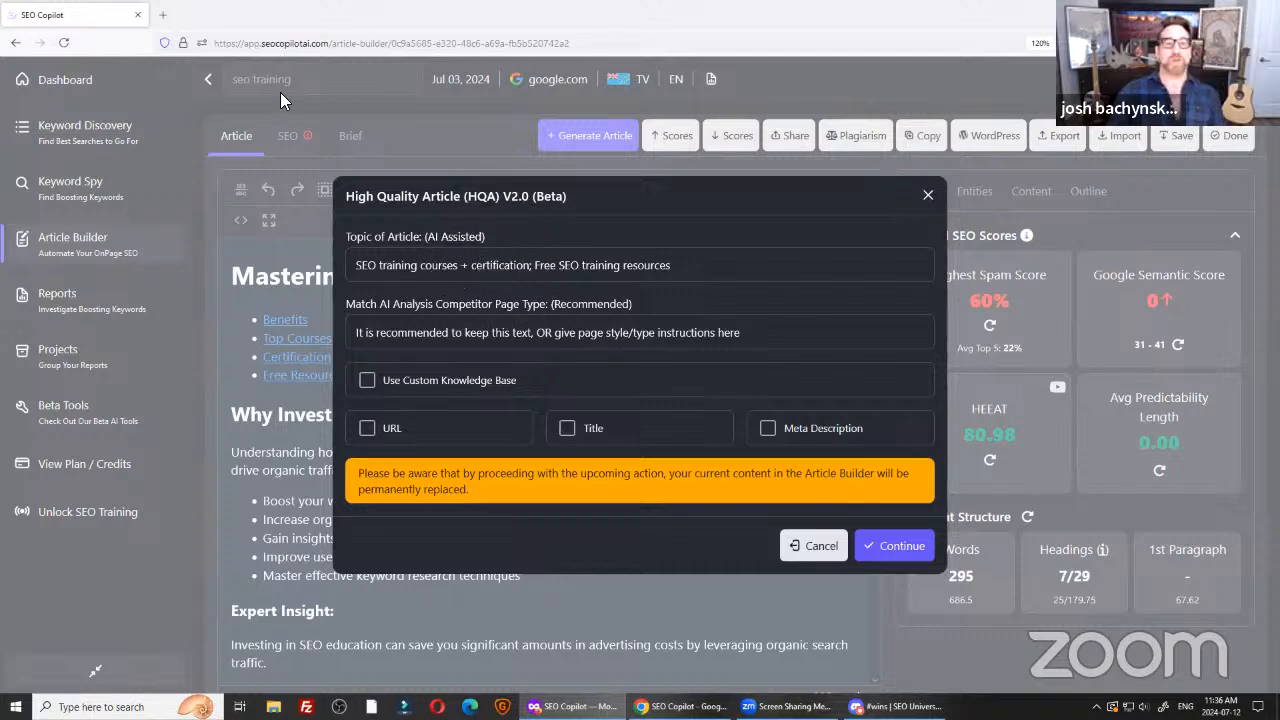
{"action": "key", "text": "ctrl"}
{"action": "key", "text": "ctrl"}
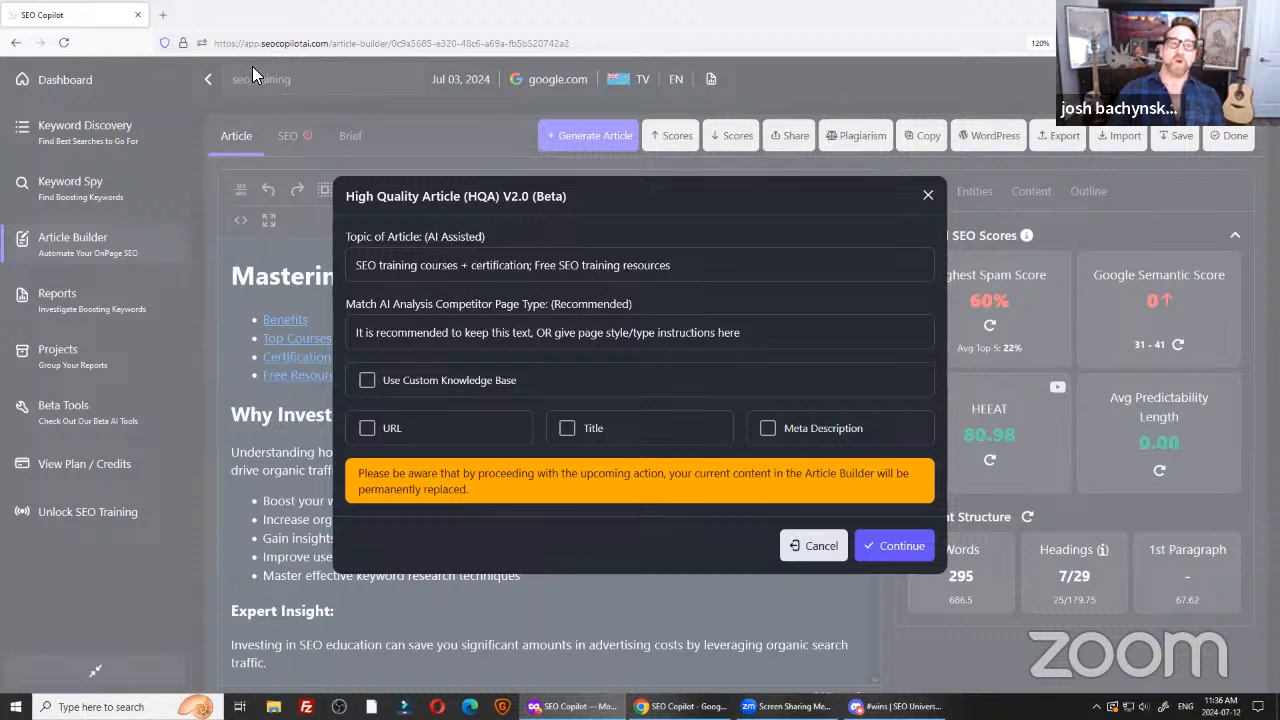
{"action": "key", "text": "ctrl"}
{"action": "key", "text": "ctrl"}
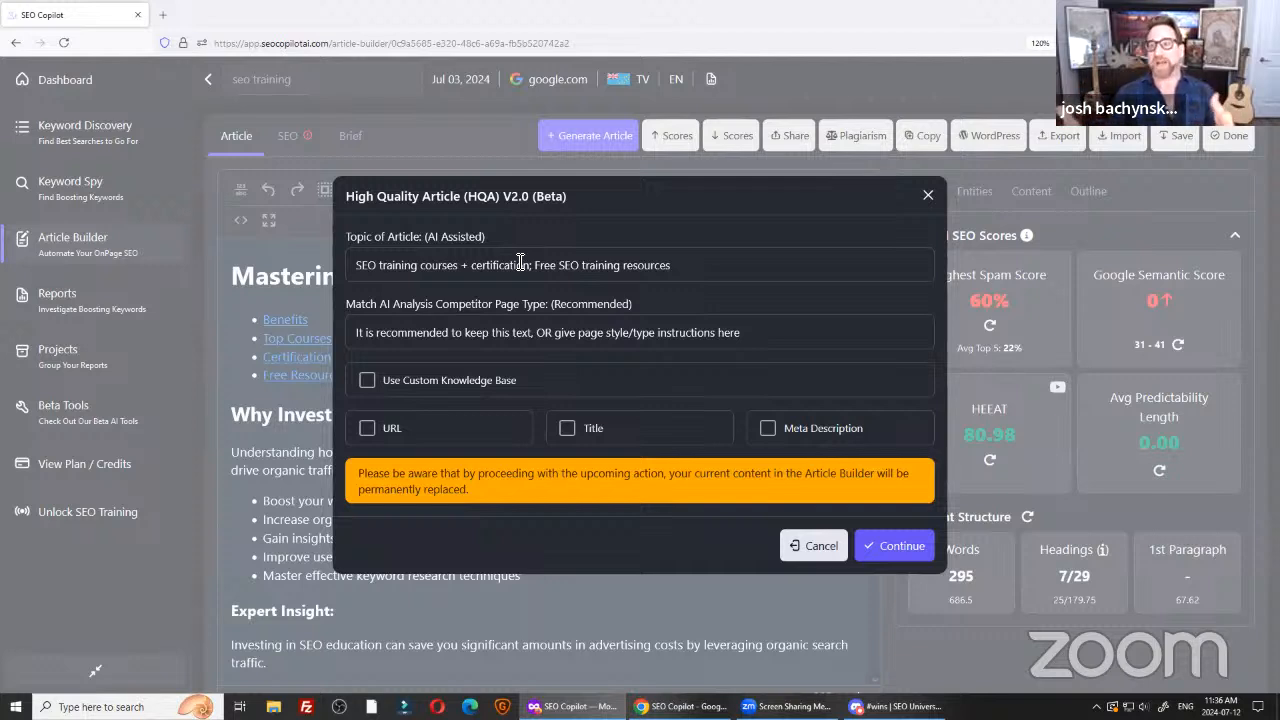
{"action": "left_click", "coordinate": [460, 277]}
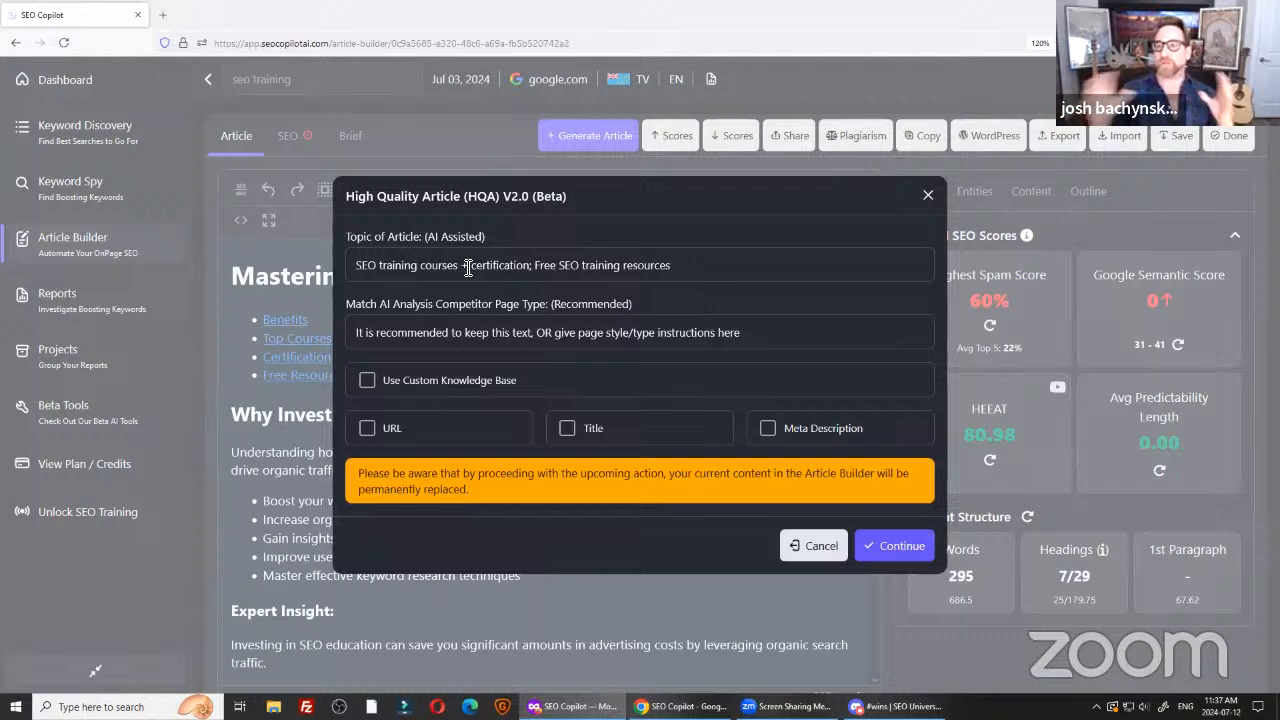
{"action": "key", "text": "ctrl"}
{"action": "key", "text": "ctrl"}
{"action": "key", "text": "ctrl"}
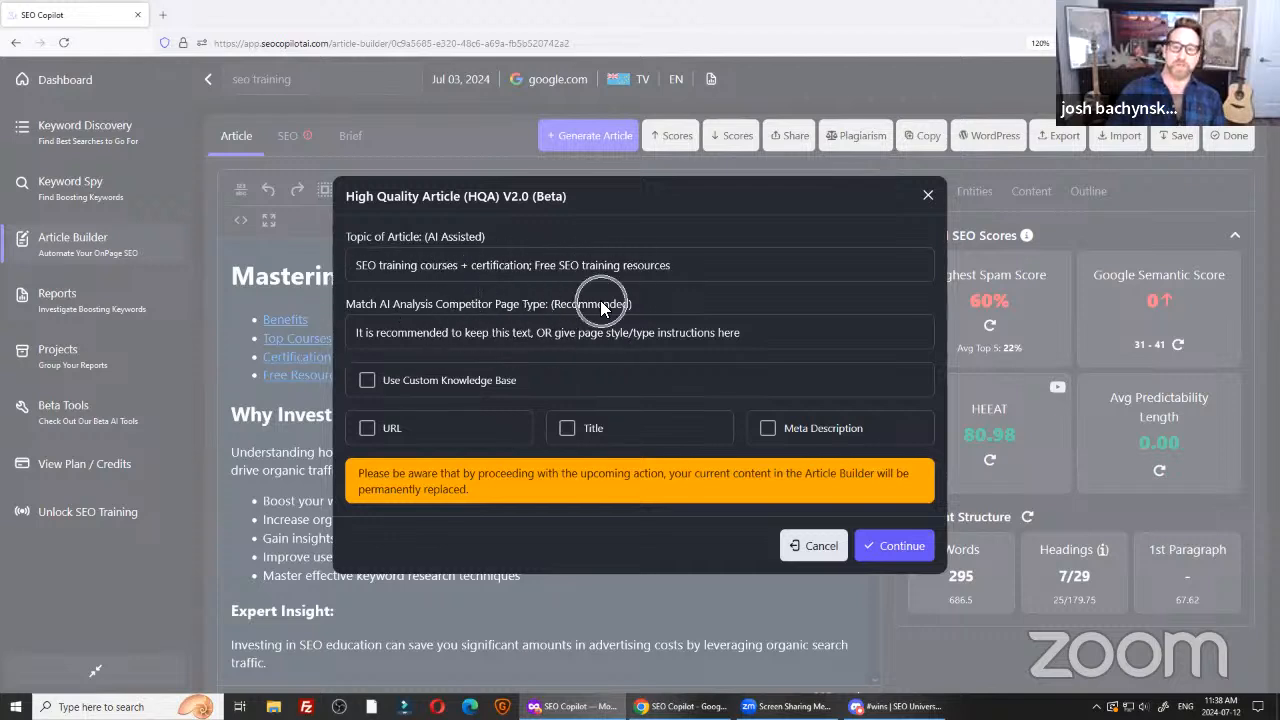
Examine the competitor page type instructions alongside the article topic, keeping the recommended text.
{"action": "left_click", "coordinate": [508, 345]}
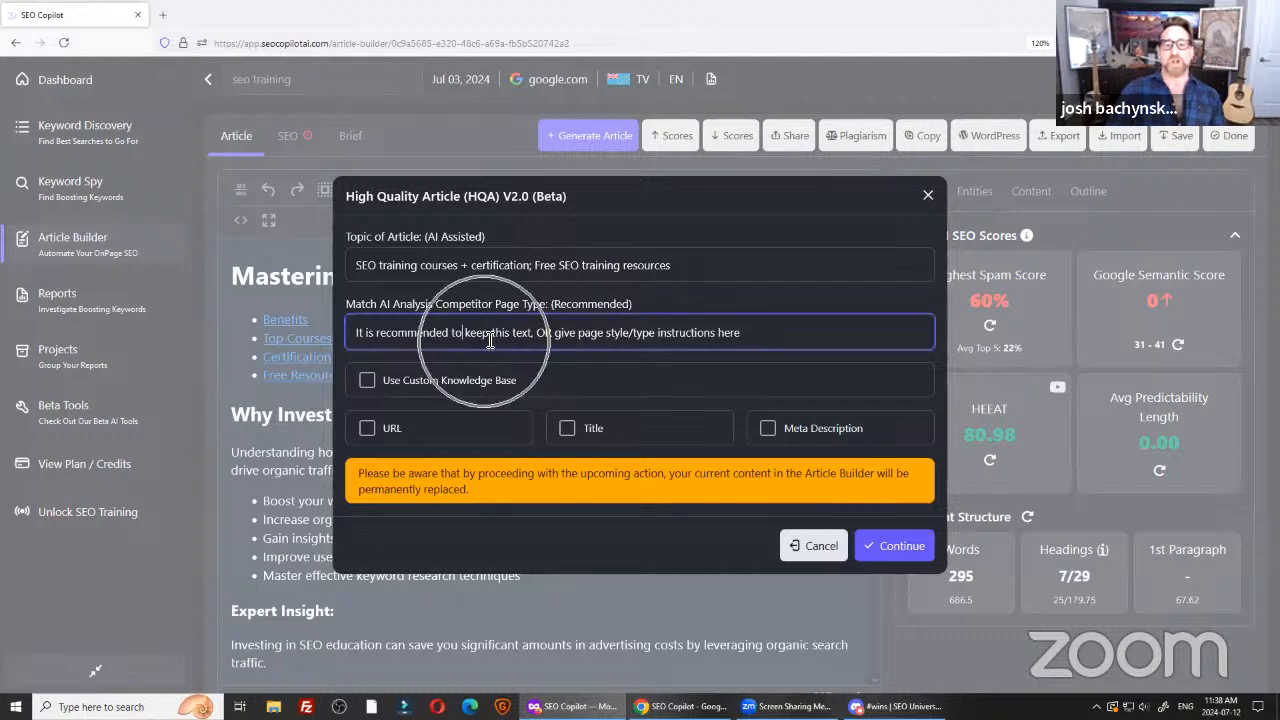
{"action": "triple_click", "coordinate": [490, 341]}
{"action": "key", "text": "ctrl"}
{"action": "key", "text": "ctrl"}
{"action": "key", "text": "ctrl"}
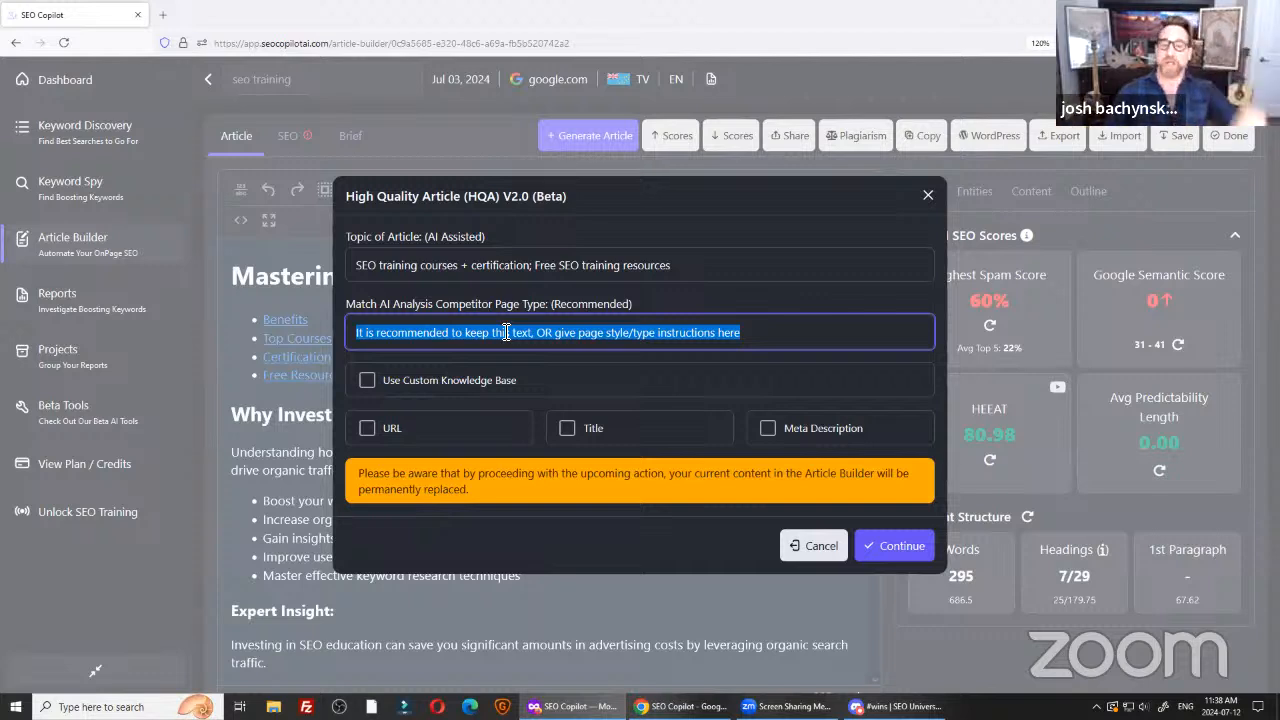
{"action": "key", "text": "shift+Tab"}
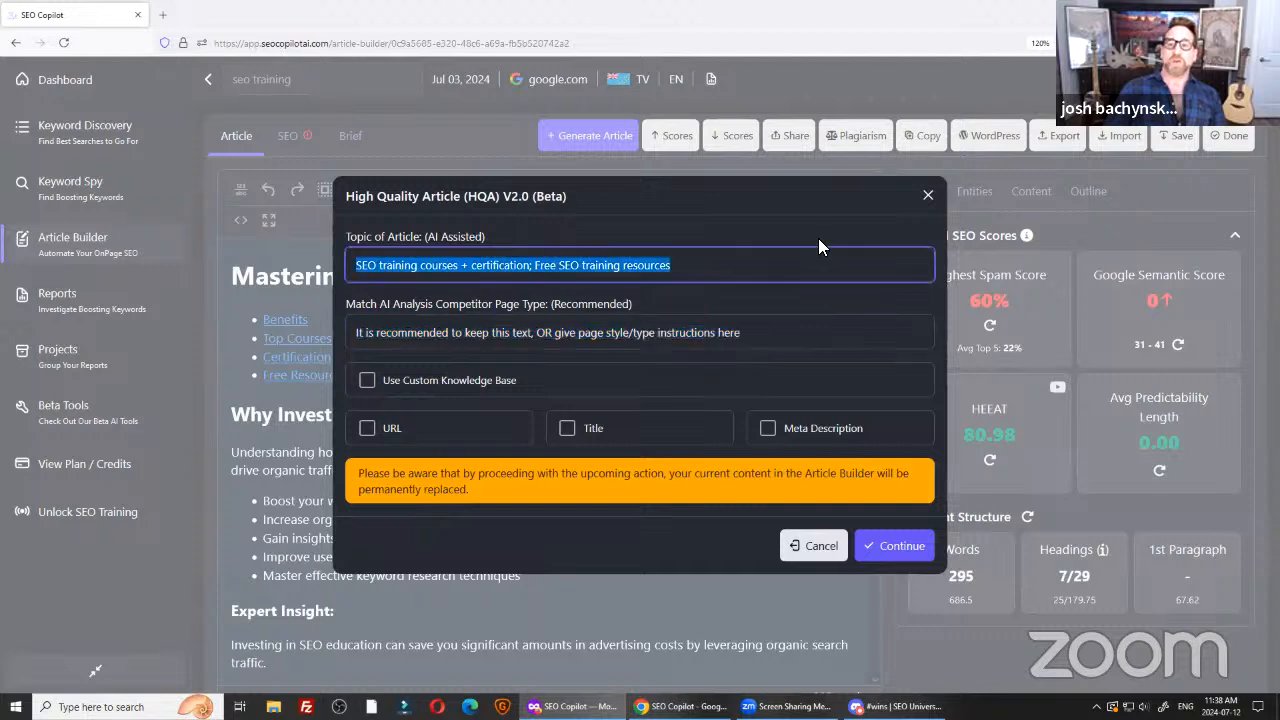
{"action": "key", "text": "Tab"}
{"action": "left_click", "coordinate": [786, 385]}
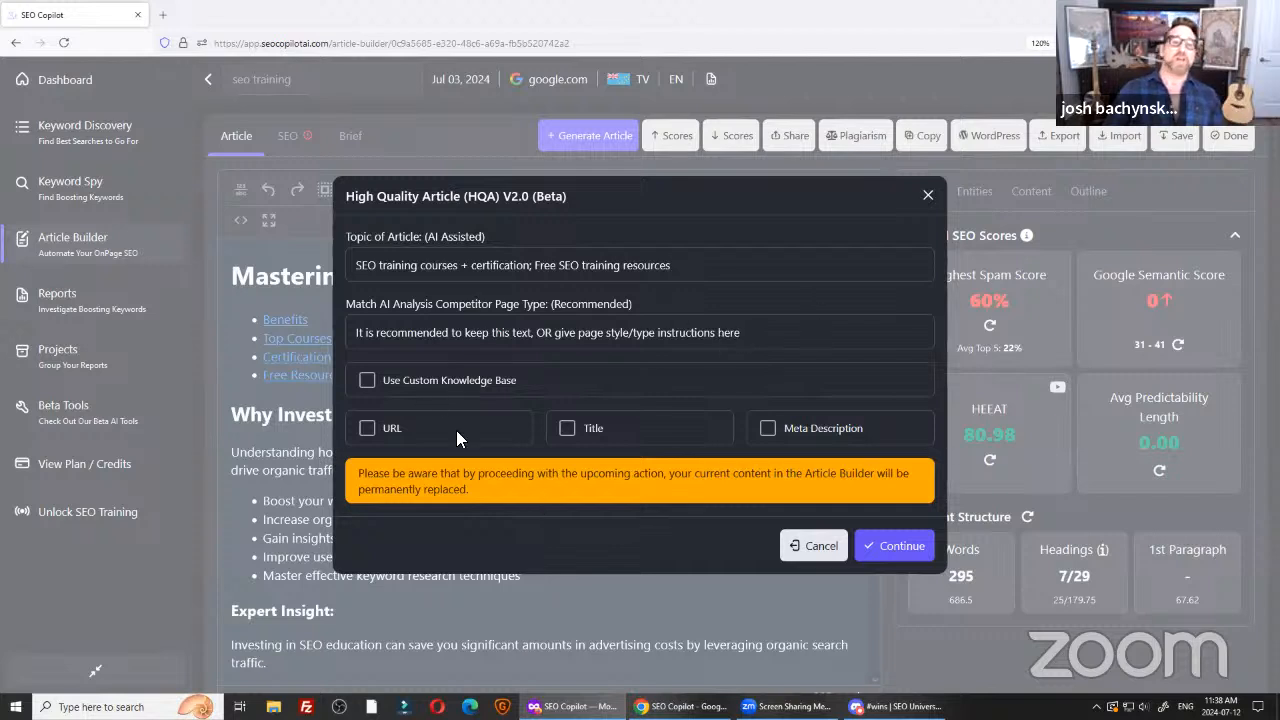
Enable the custom knowledge base option for the article and bring up its file import, cancelling without choosing a file.
{"action": "left_click", "coordinate": [368, 382]}
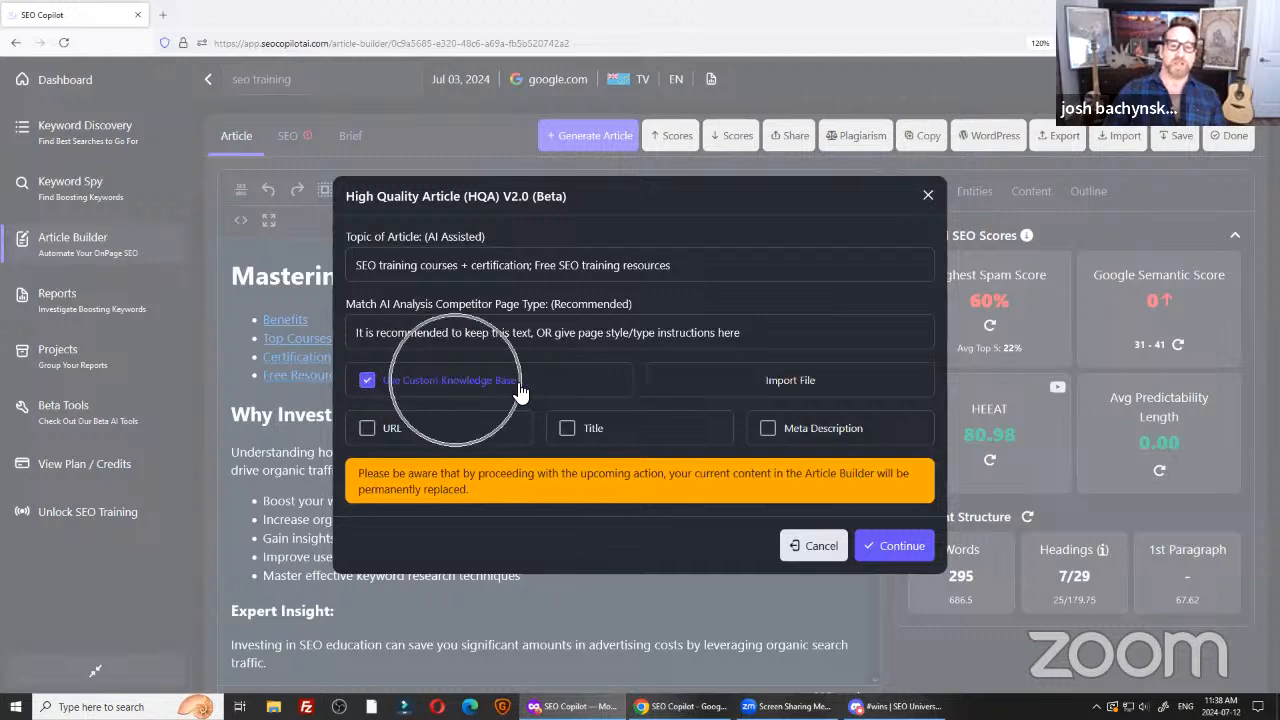
{"action": "left_click", "coordinate": [804, 382]}
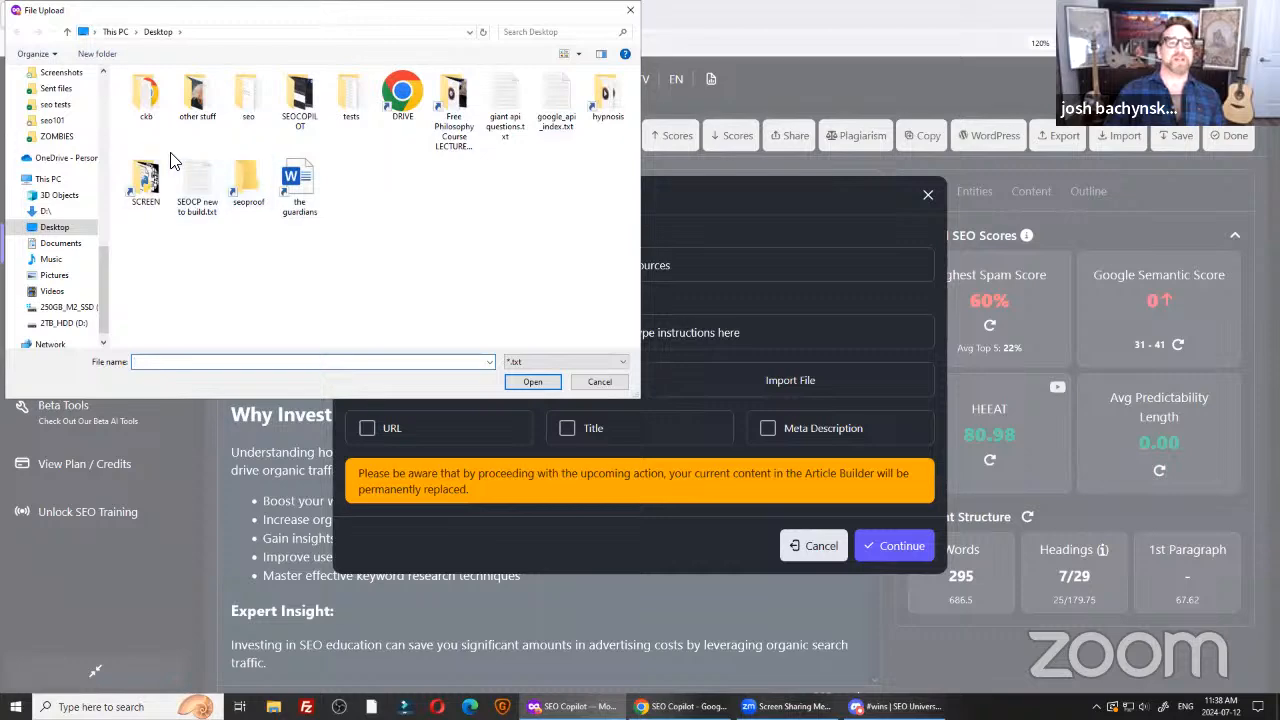
{"action": "left_click", "coordinate": [596, 382]}
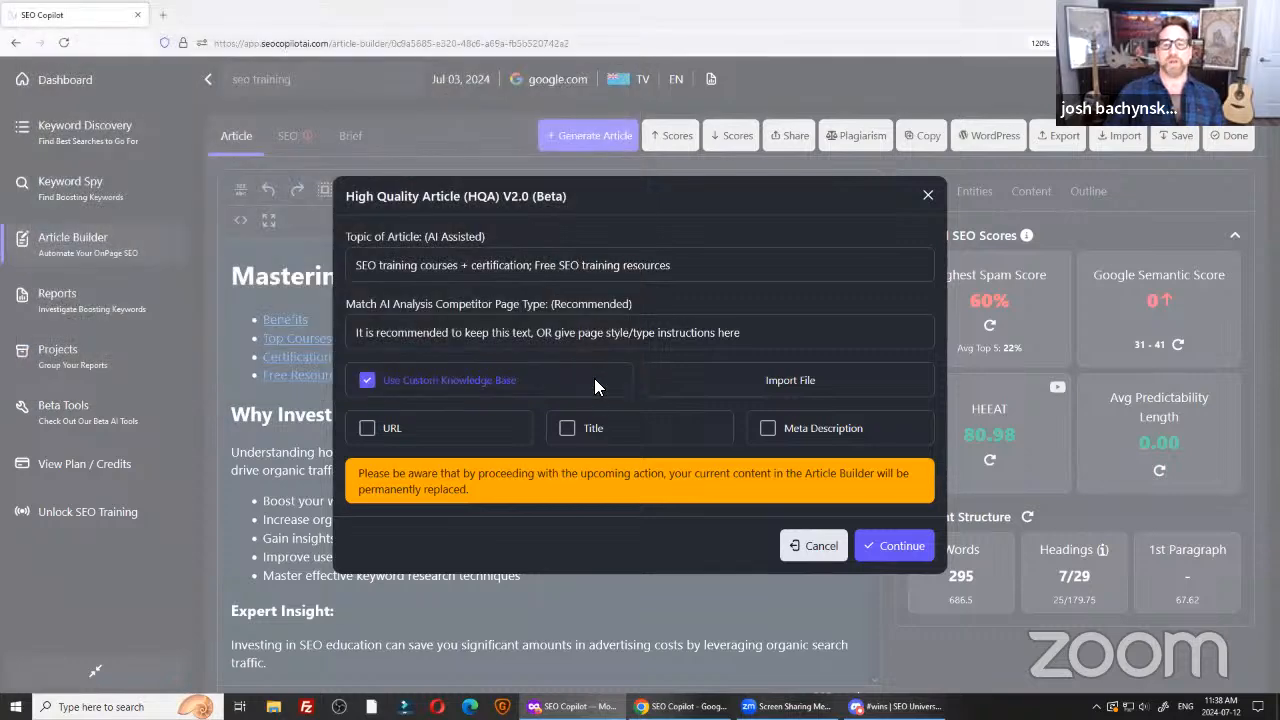
Look through the SEOCOPILOT and tests folders on the desktop and search the tests folder for "ckb".
{"action": "key", "text": "super+d"}
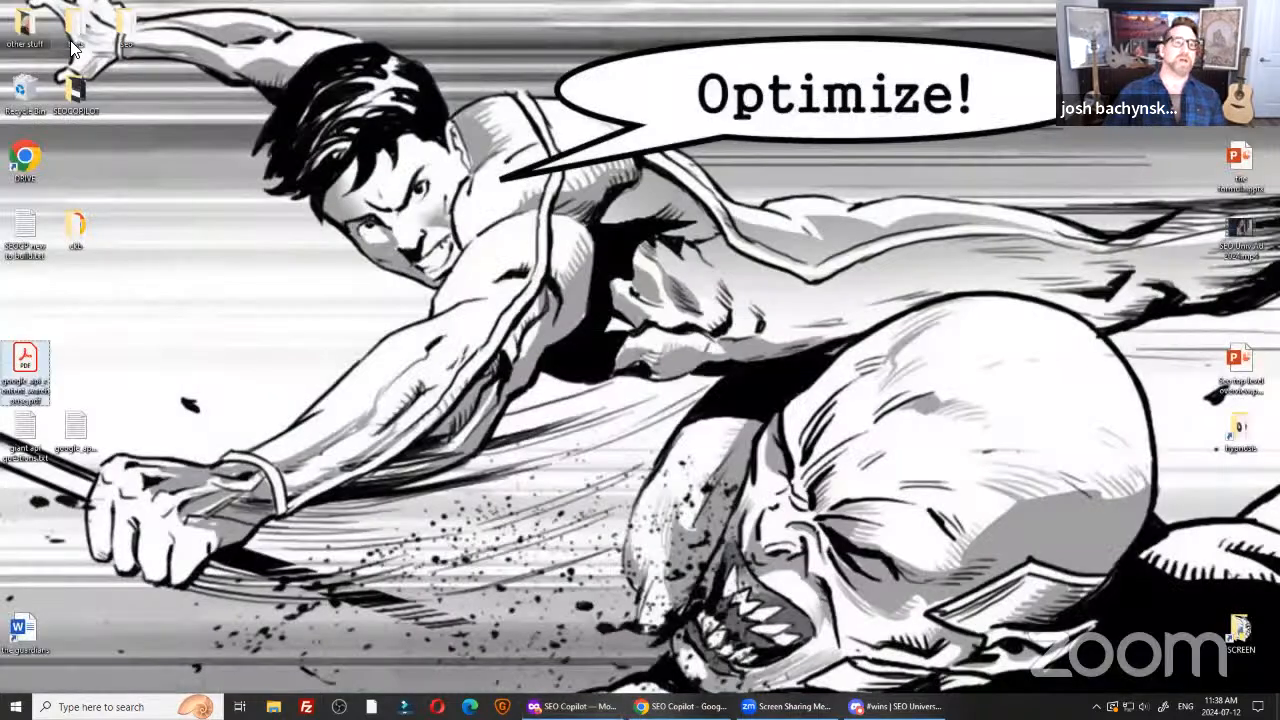
{"action": "double_click", "coordinate": [73, 92]}
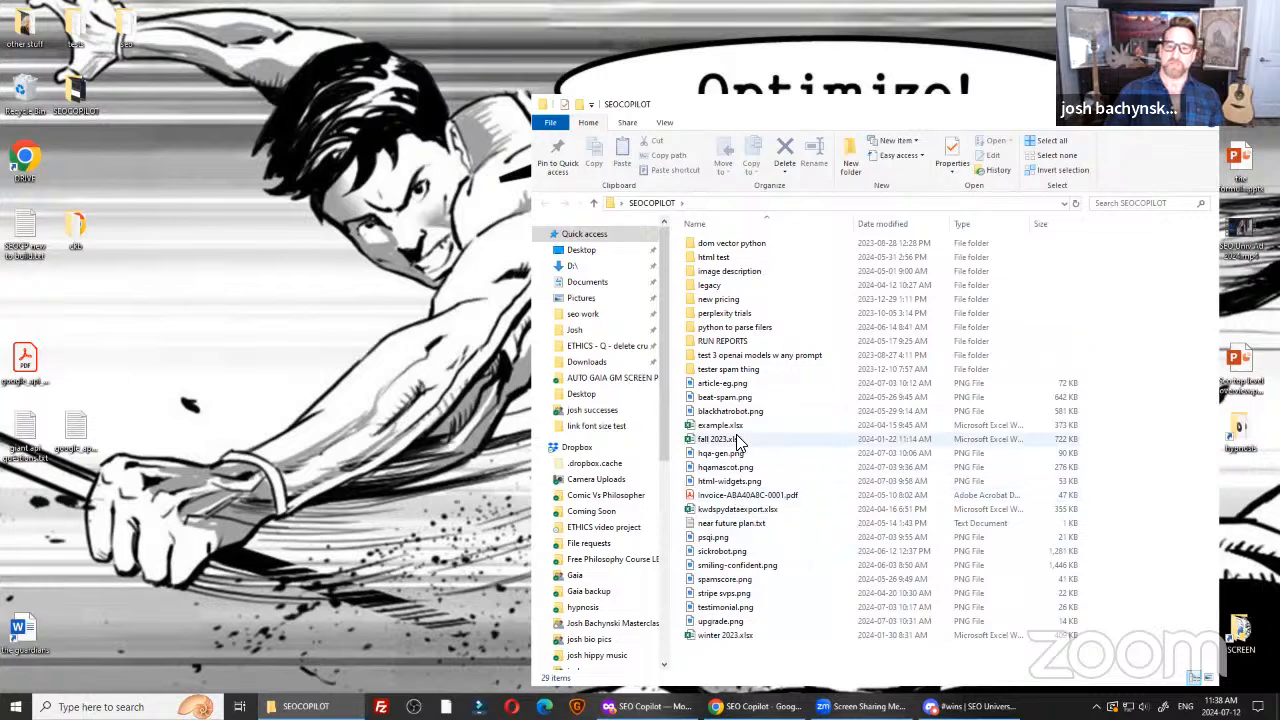
{"action": "double_click", "coordinate": [75, 30]}
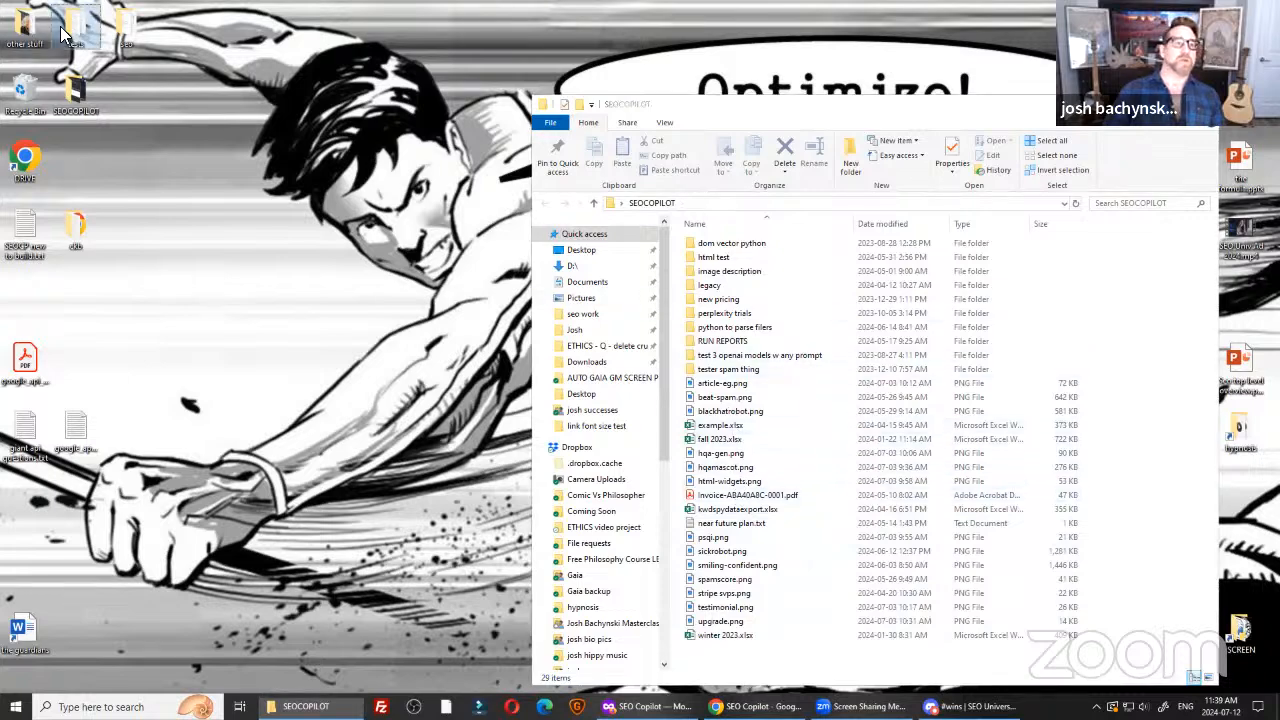
{"action": "scroll", "coordinate": [784, 410], "scroll_direction": "down", "scroll_amount": 15}
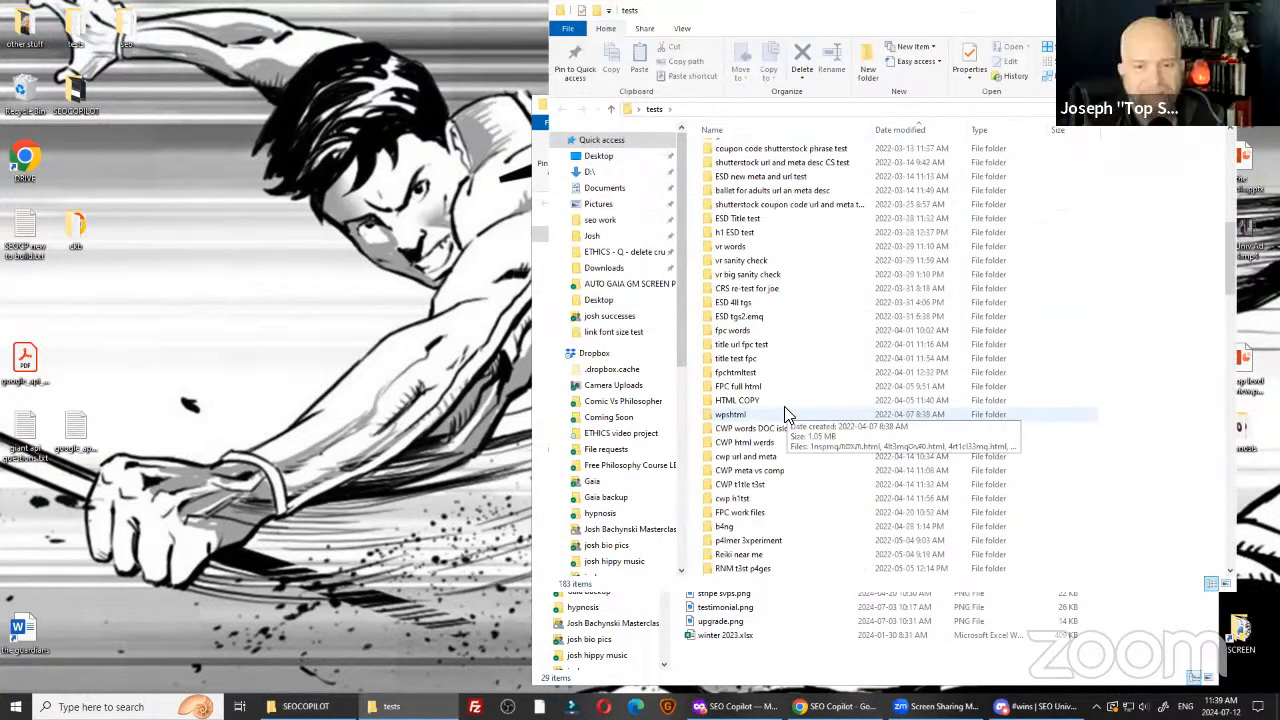
{"action": "scroll", "coordinate": [787, 415], "scroll_direction": "up", "scroll_amount": 4}
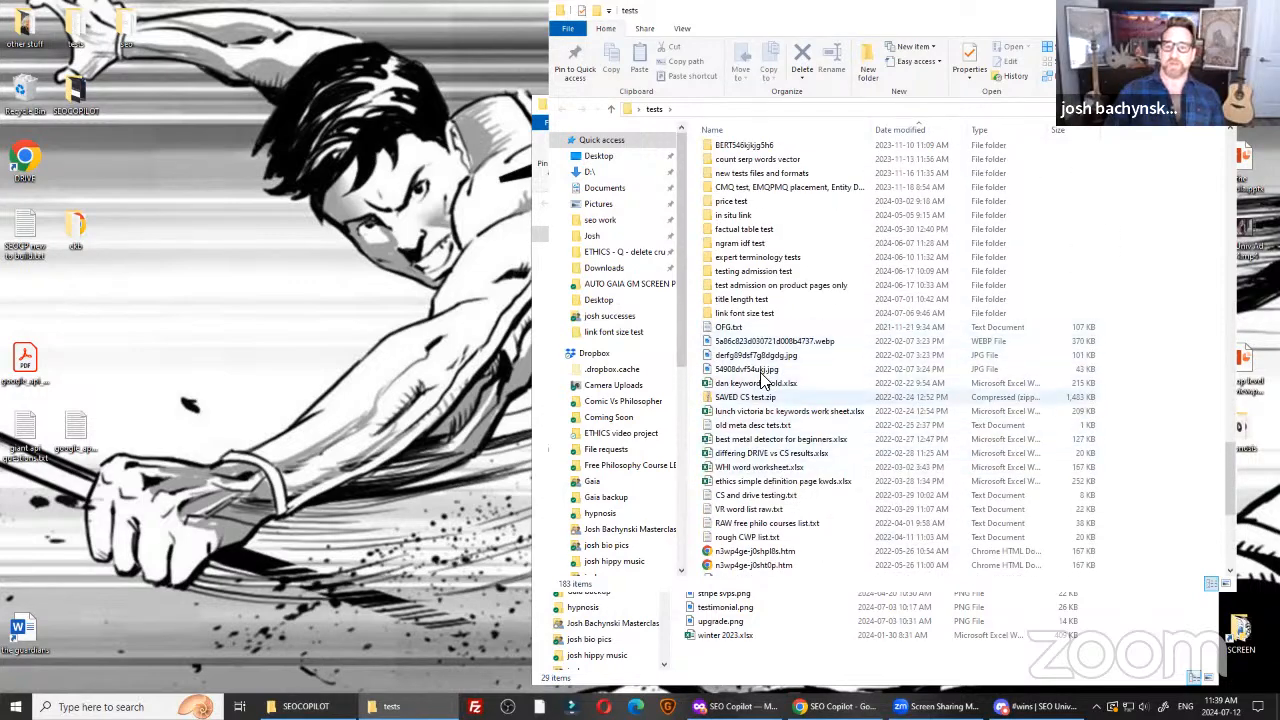
{"action": "left_click_drag", "start_coordinate": [843, 27], "coordinate": [561, 101]}
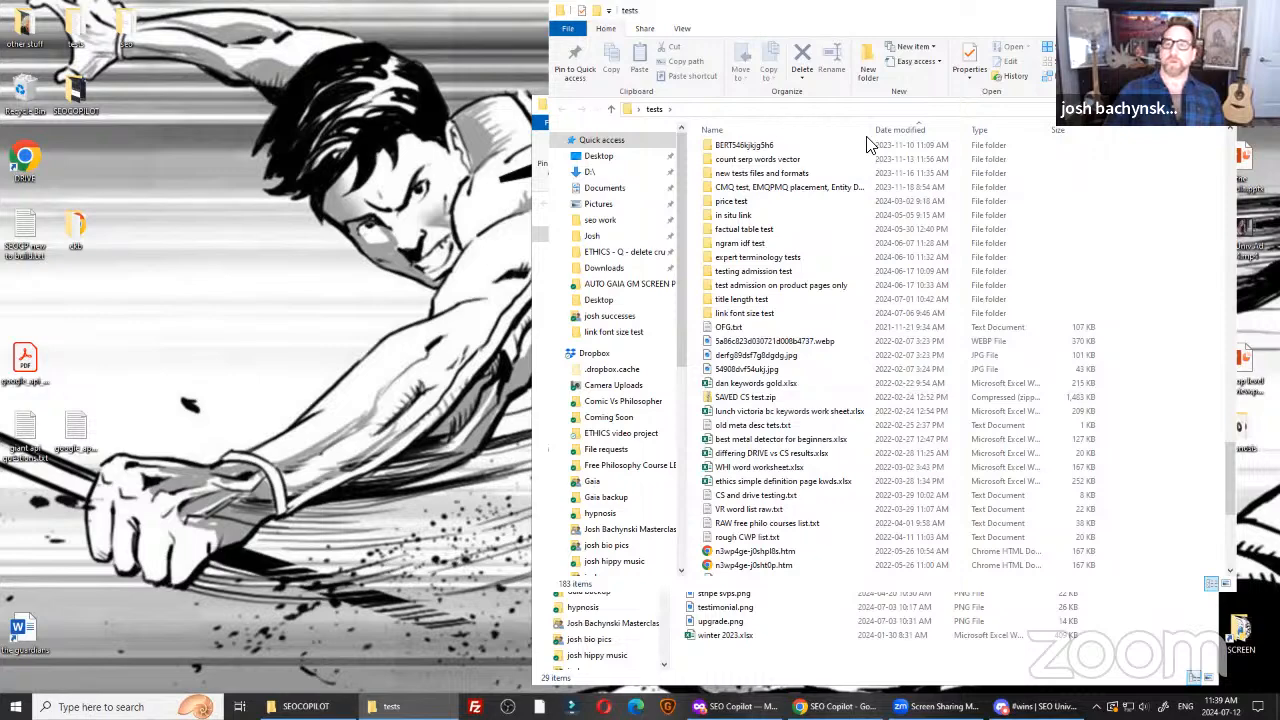
{"action": "left_click", "coordinate": [864, 185]}
{"action": "type", "text": "ckb"}
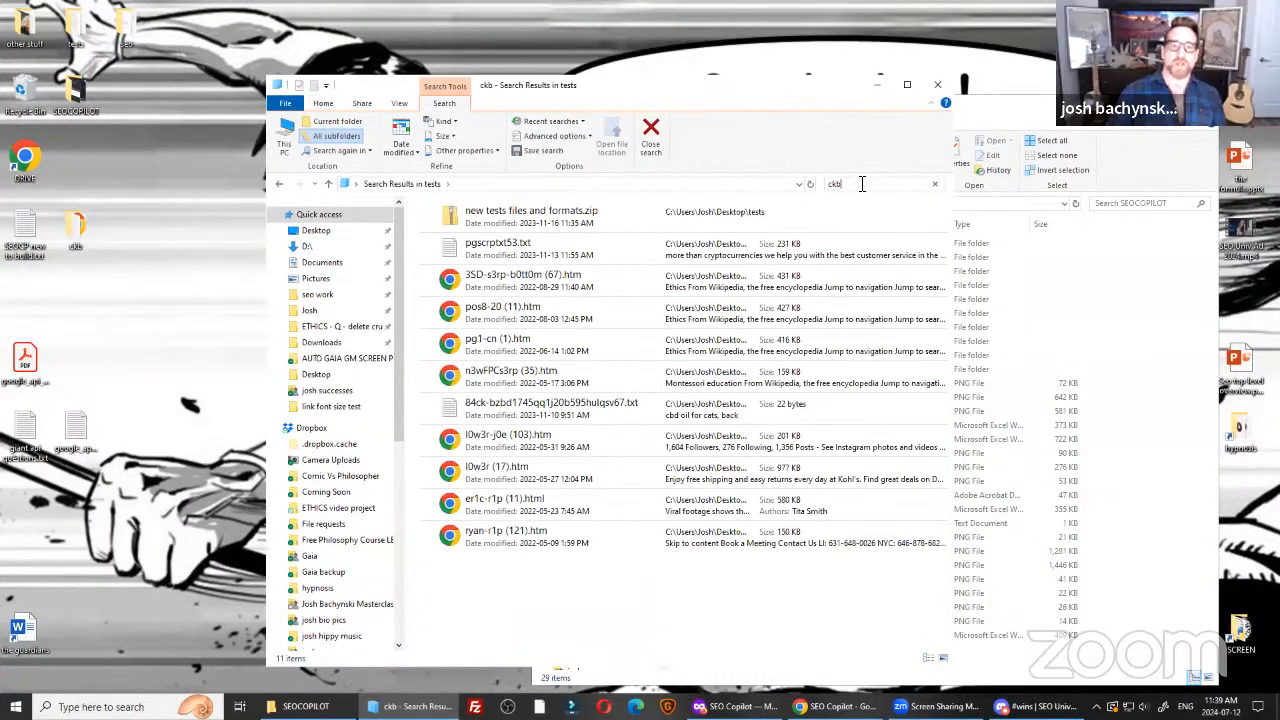
Close the tests folder, search the SEOCOPILOT folder for "ckb", and close the remaining folder windows.
{"action": "left_click", "coordinate": [937, 85]}
{"action": "left_click_drag", "start_coordinate": [988, 114], "coordinate": [825, 126]}
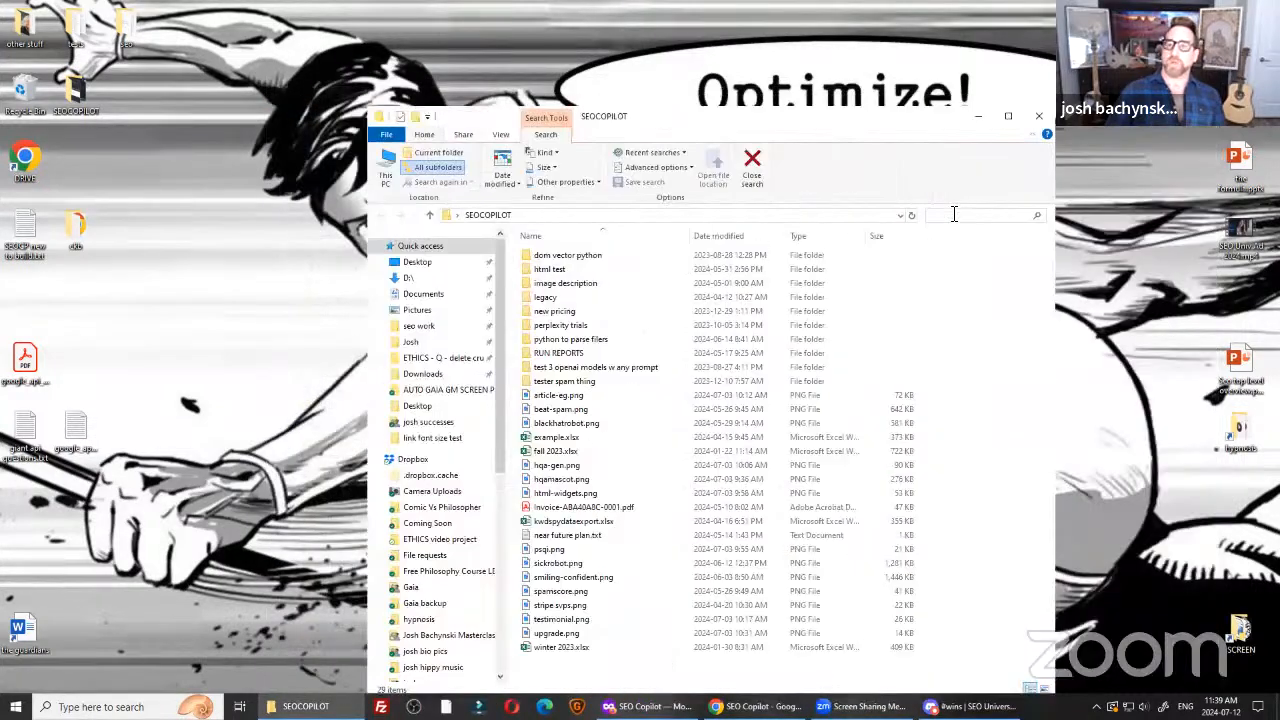
{"action": "type", "text": "ckb"}
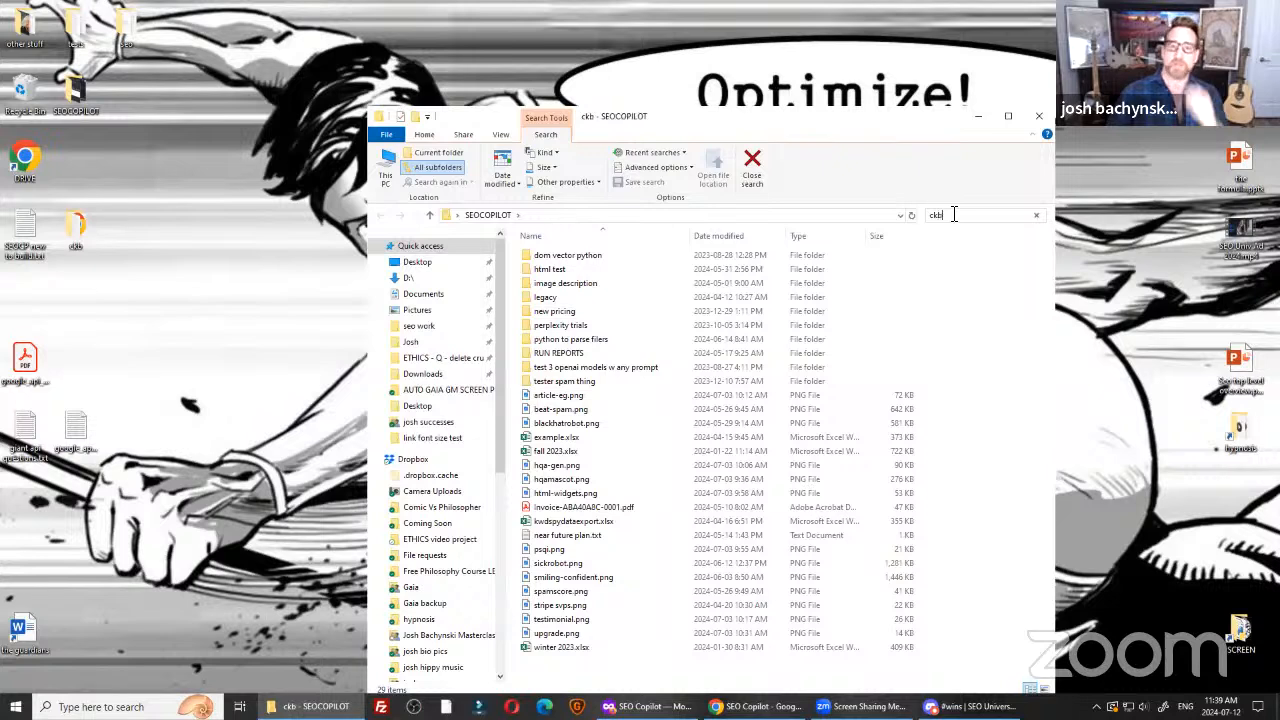
{"action": "left_click", "coordinate": [1040, 117]}
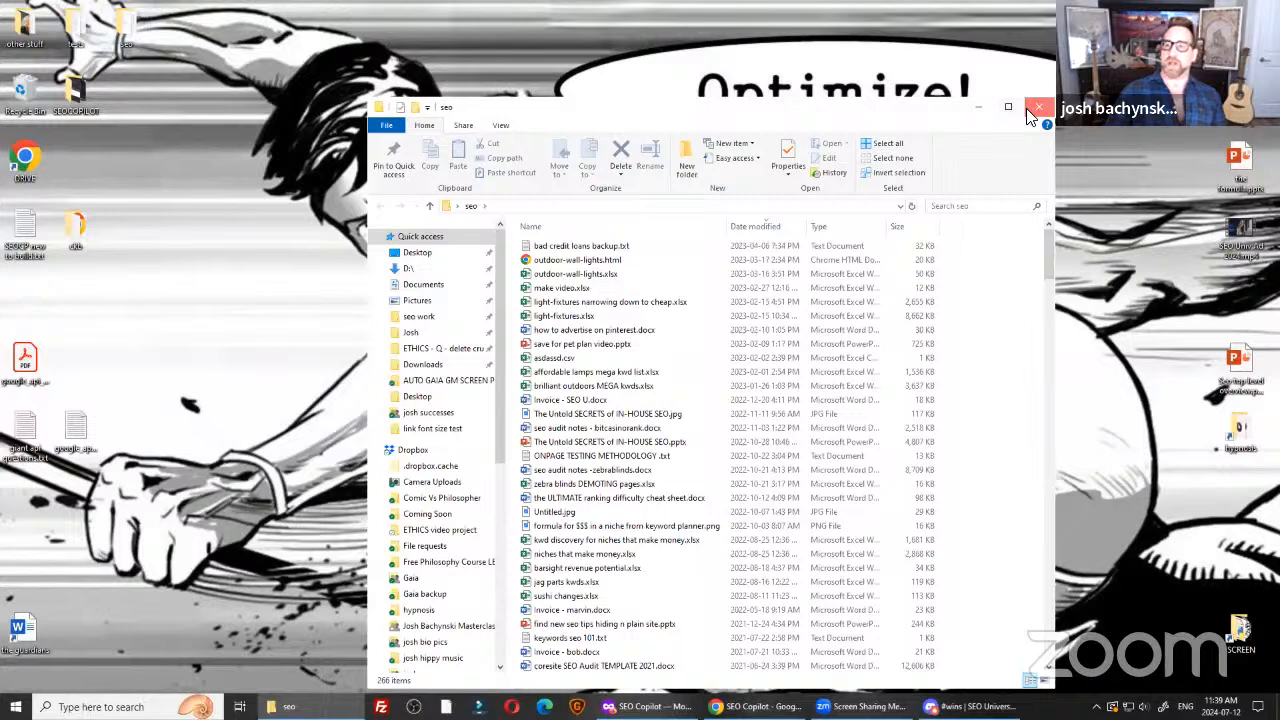
{"action": "left_click", "coordinate": [1026, 108]}
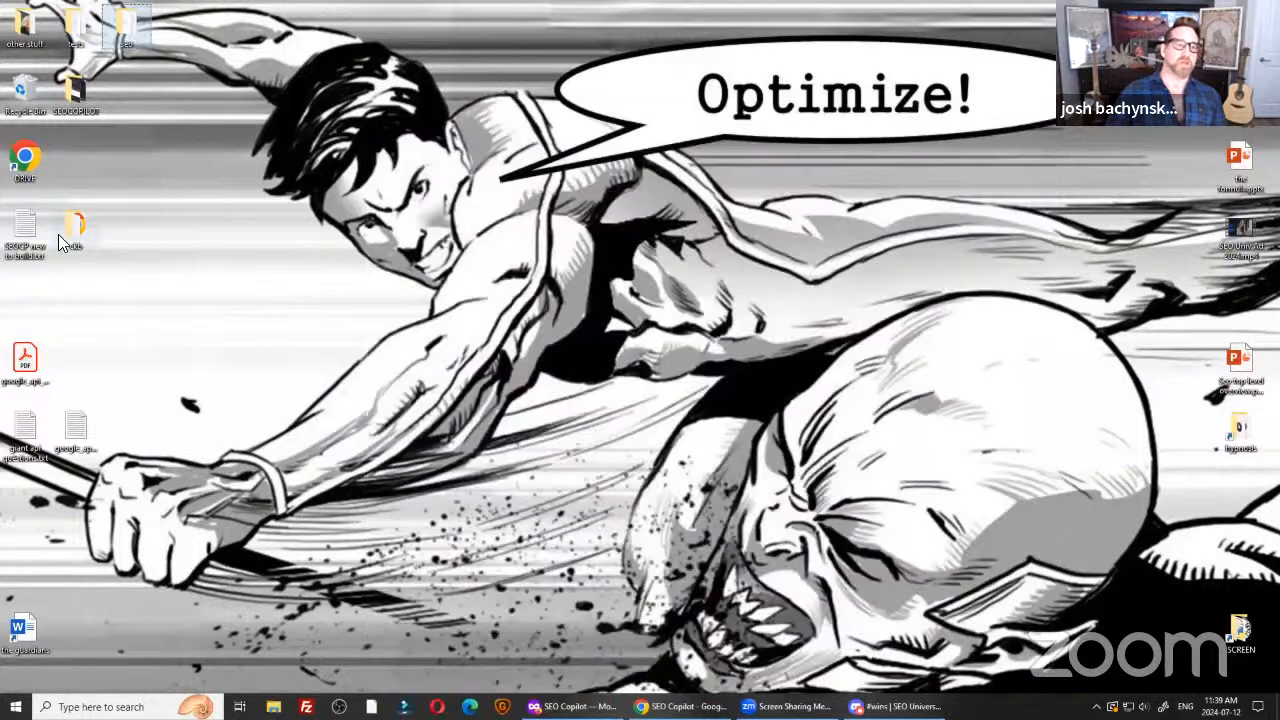
Open custom_knowledge_base.txt from the ckb desktop folder and examine its author bio instruction, author name and bio paragraph.
{"action": "double_click", "coordinate": [78, 230]}
{"action": "double_click", "coordinate": [592, 261]}
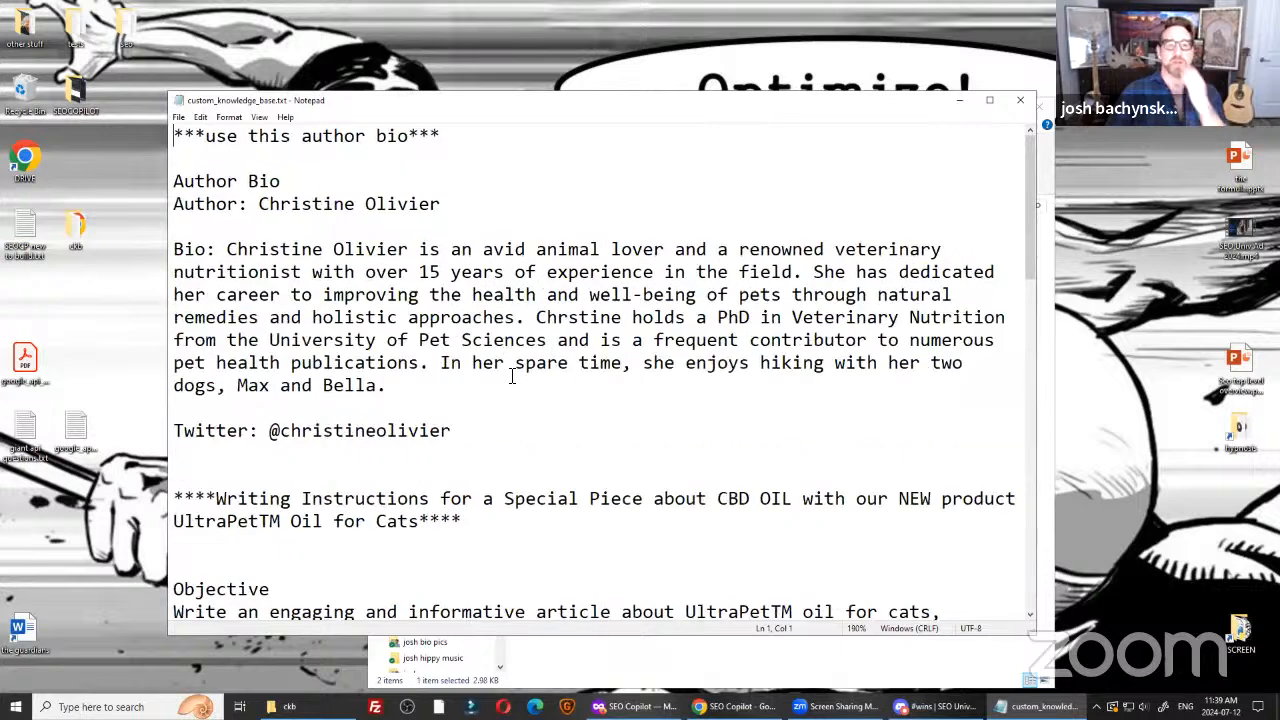
{"action": "left_click_drag", "start_coordinate": [446, 136], "coordinate": [165, 137]}
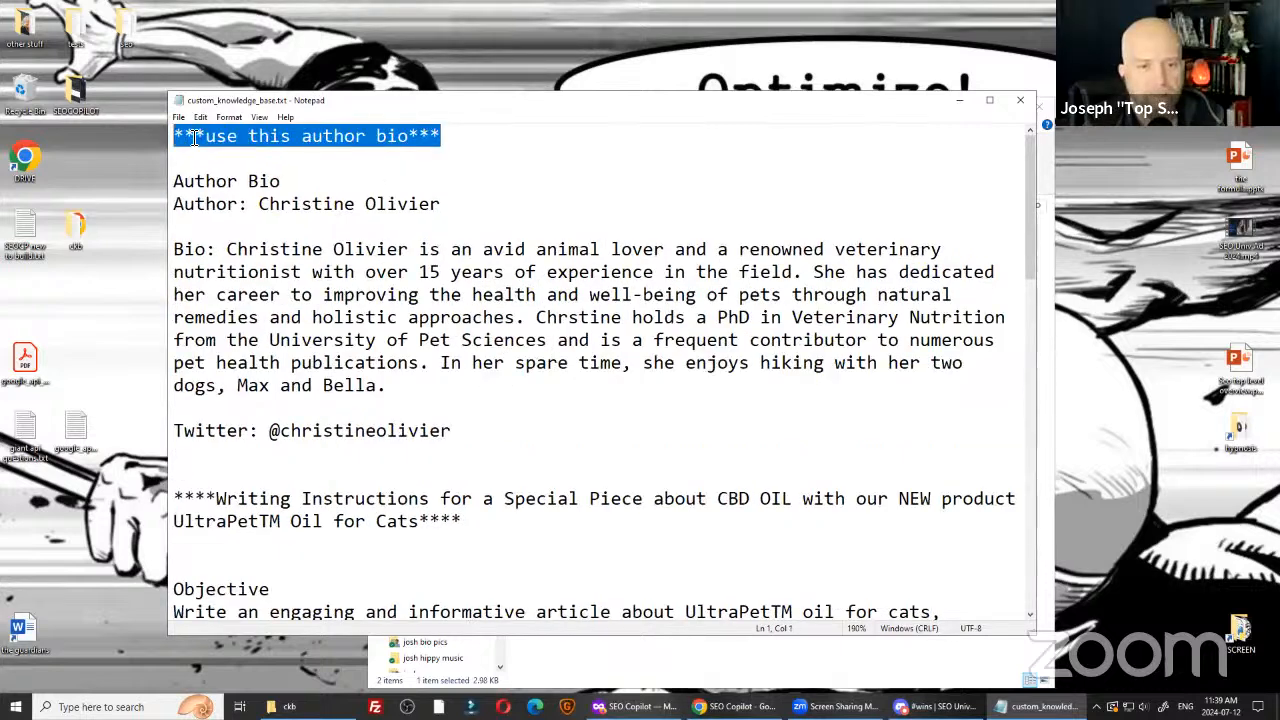
{"action": "left_click", "coordinate": [250, 181]}
{"action": "left_click", "coordinate": [260, 205]}
{"action": "key", "text": "shift+End"}
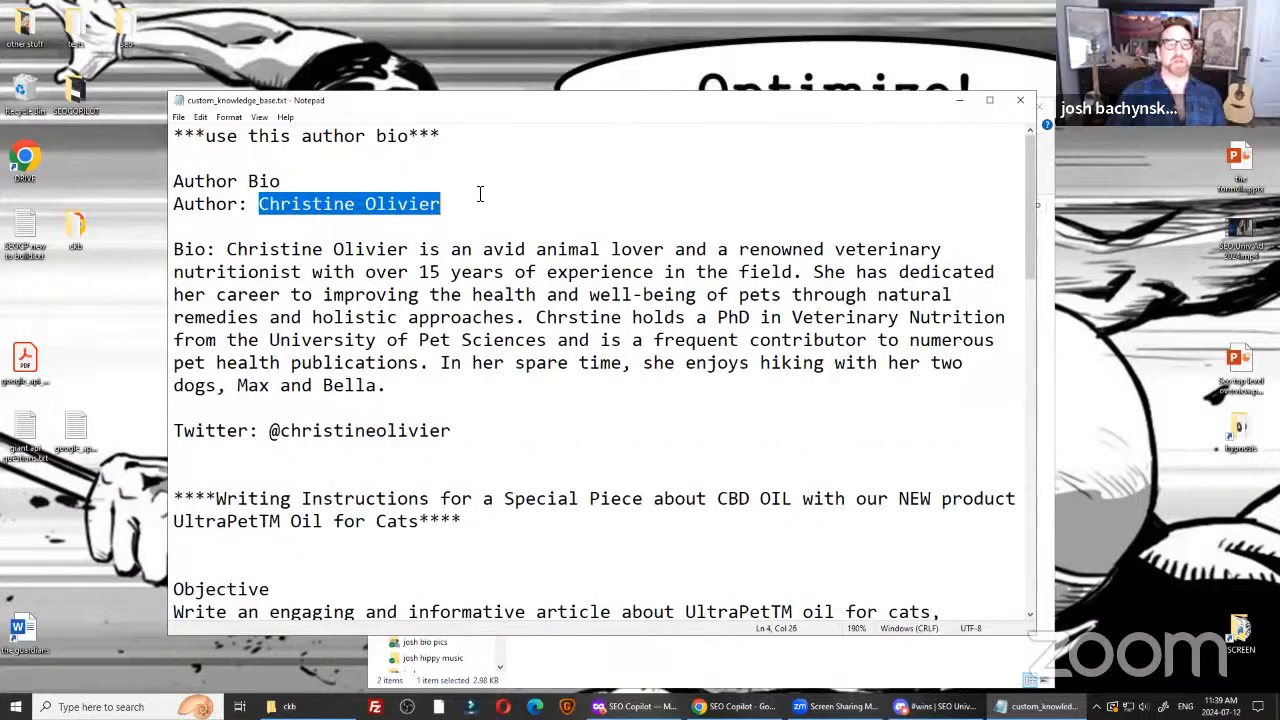
{"action": "left_click_drag", "start_coordinate": [388, 388], "coordinate": [142, 258]}
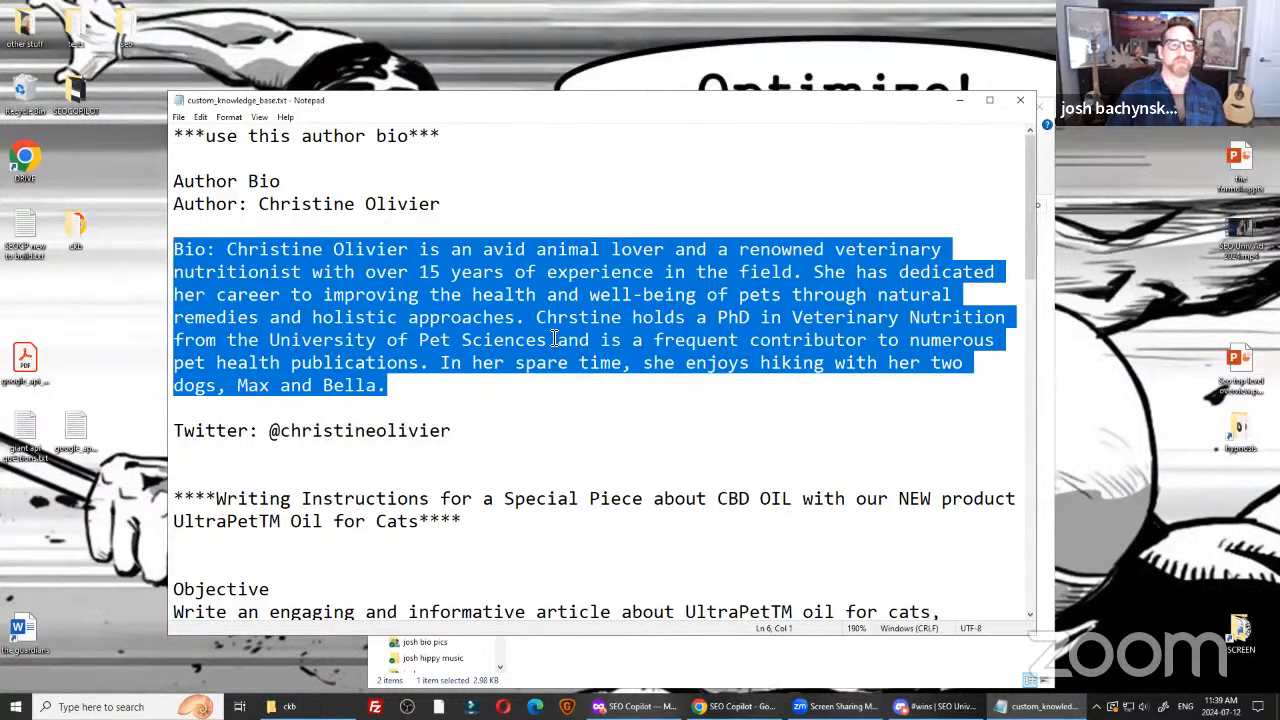
{"action": "left_click", "coordinate": [549, 339]}
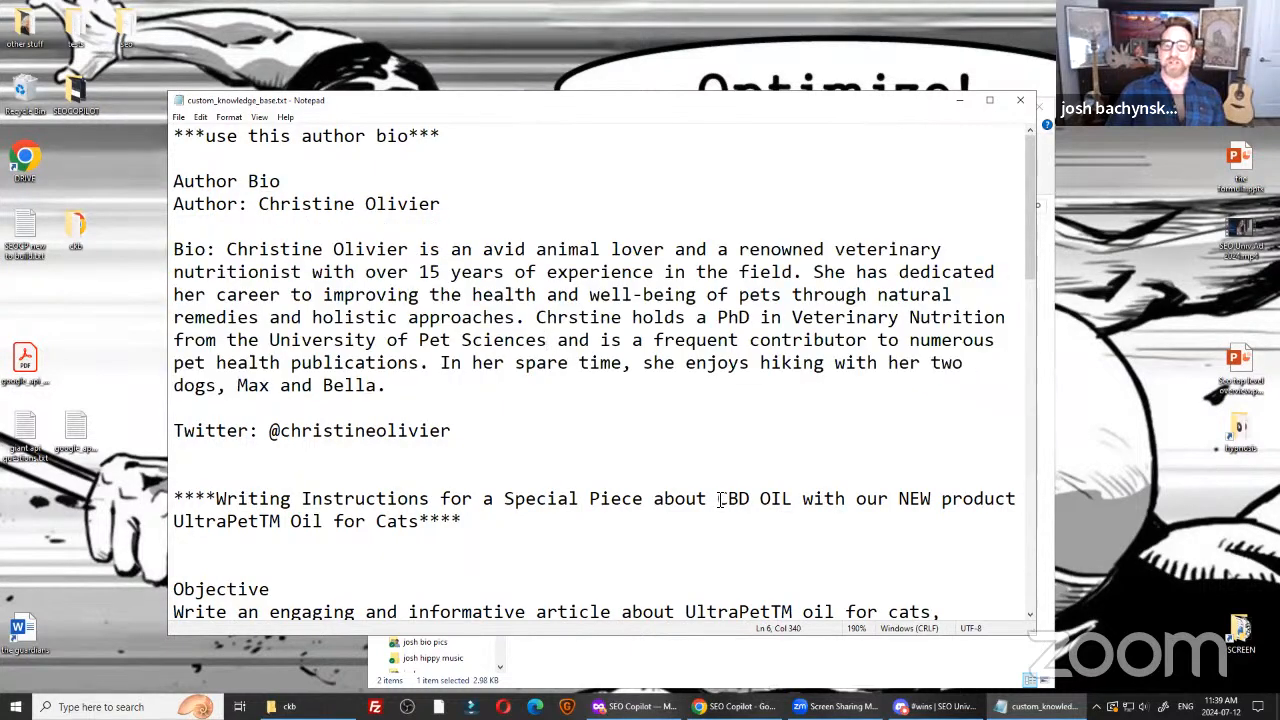
Examine the CBD oil and UltraPetTM product mentions, the author's Twitter handle and the writing instructions heading.
{"action": "left_click_drag", "start_coordinate": [717, 498], "coordinate": [810, 490]}
{"action": "scroll", "coordinate": [750, 545], "scroll_direction": "down", "scroll_amount": 1}
{"action": "double_click", "coordinate": [750, 545]}
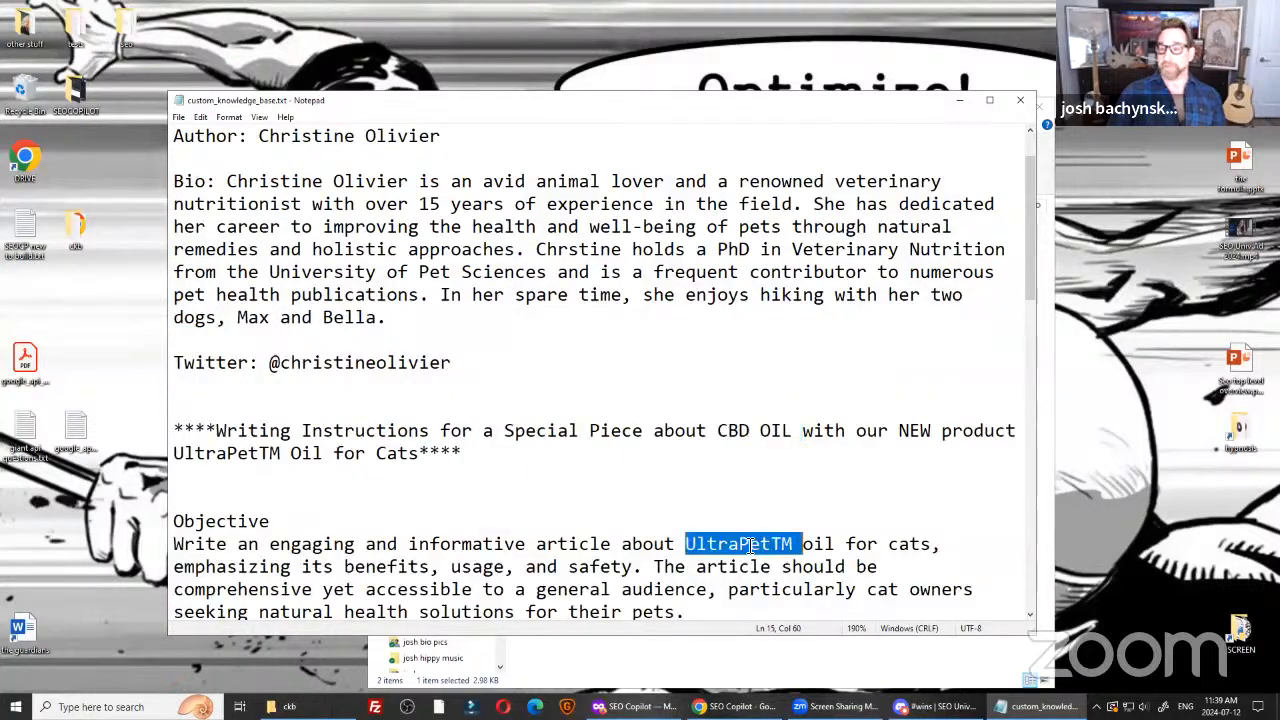
{"action": "left_click", "coordinate": [626, 396]}
{"action": "scroll", "coordinate": [350, 440], "scroll_direction": "up", "scroll_amount": 1}
{"action": "double_click", "coordinate": [375, 435]}
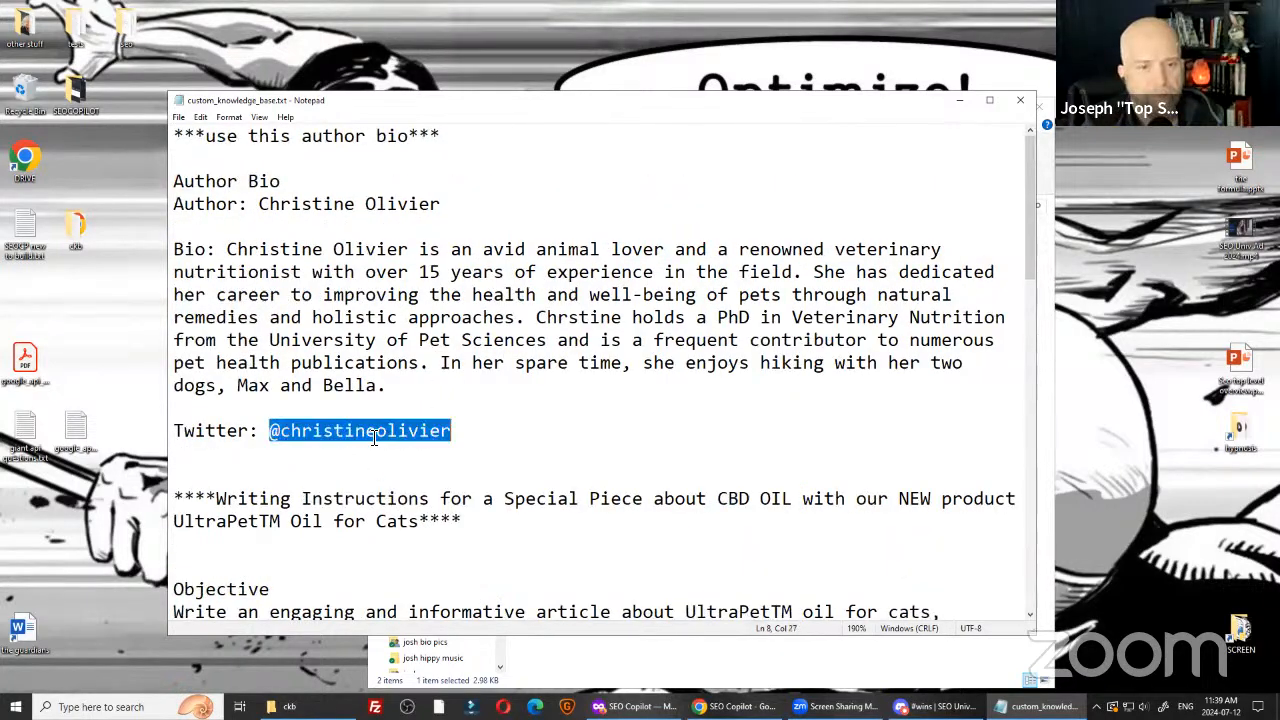
{"action": "left_click", "coordinate": [514, 461]}
{"action": "left_click_drag", "start_coordinate": [476, 528], "coordinate": [168, 486]}
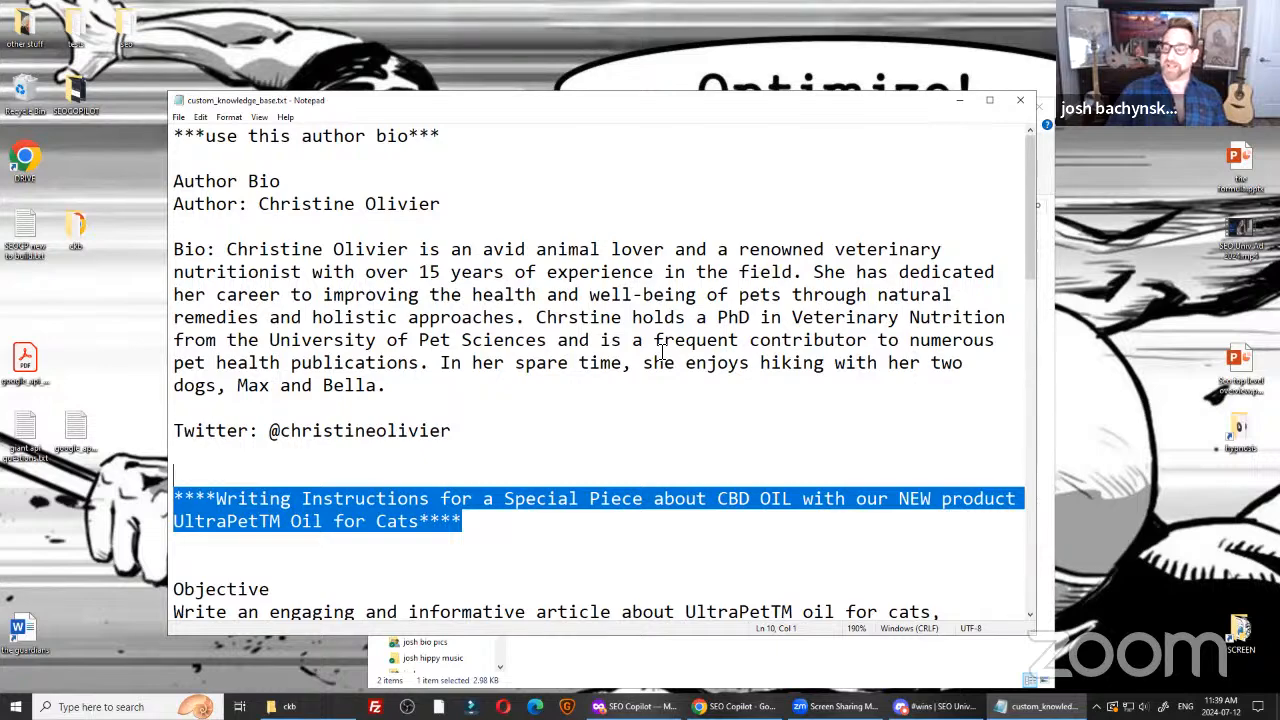
Review the writing instructions from the Objective section to the end of the file, noting the UltraPetTM product name, and close the file.
{"action": "scroll", "coordinate": [660, 352], "scroll_direction": "down", "scroll_amount": 2}
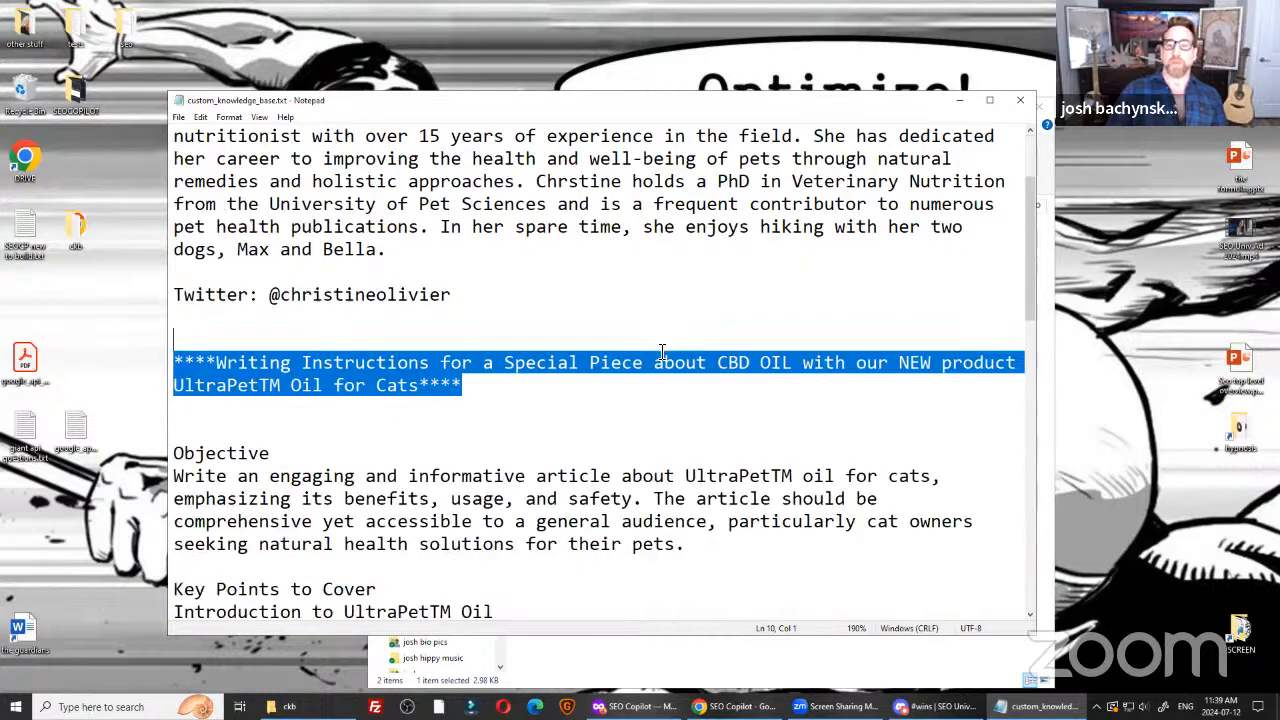
{"action": "double_click", "coordinate": [741, 478]}
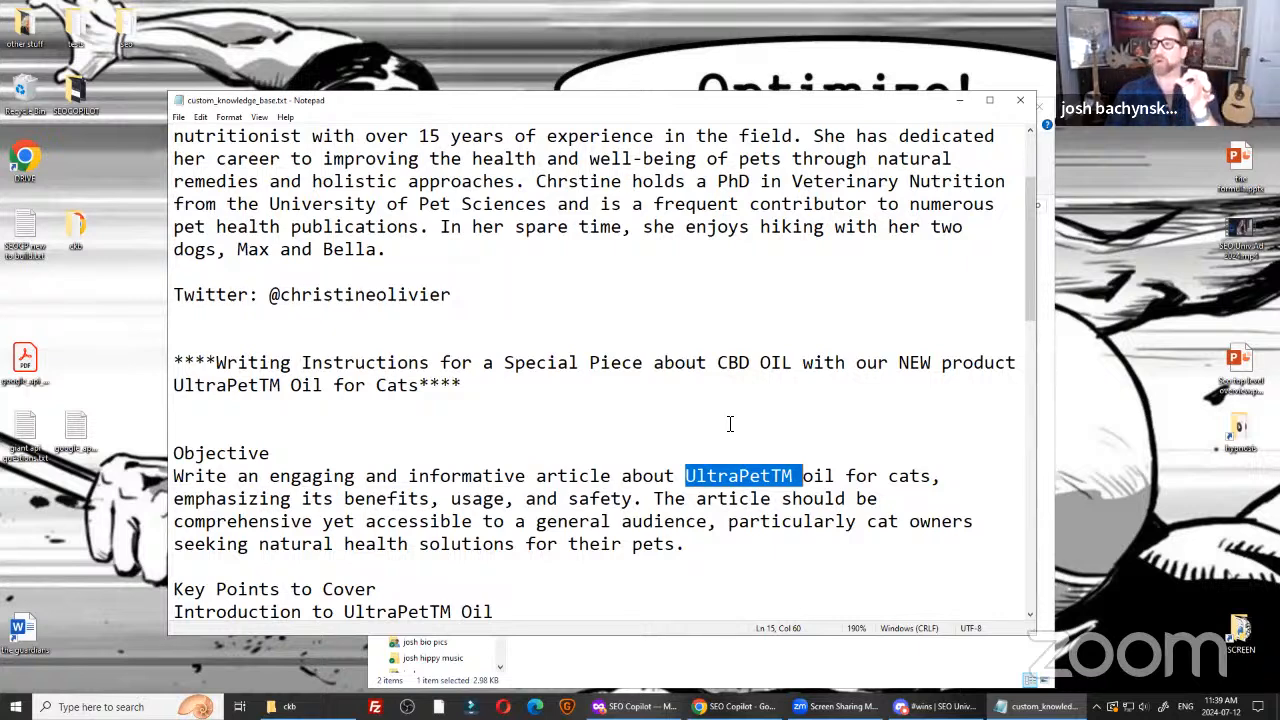
{"action": "left_click", "coordinate": [472, 533]}
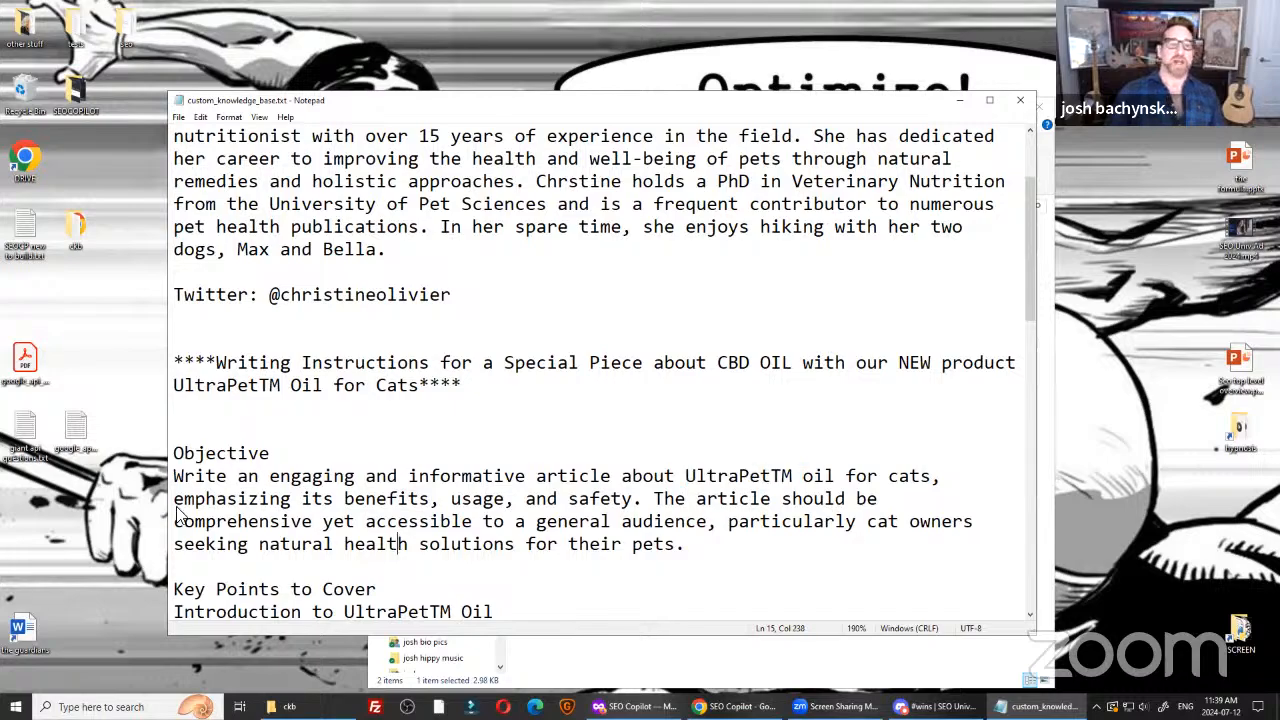
{"action": "left_click_drag", "start_coordinate": [180, 440], "coordinate": [597, 632]}
{"action": "scroll", "coordinate": [484, 545], "scroll_direction": "up", "scroll_amount": 2}
{"action": "scroll", "coordinate": [484, 548], "scroll_direction": "up", "scroll_amount": 11}
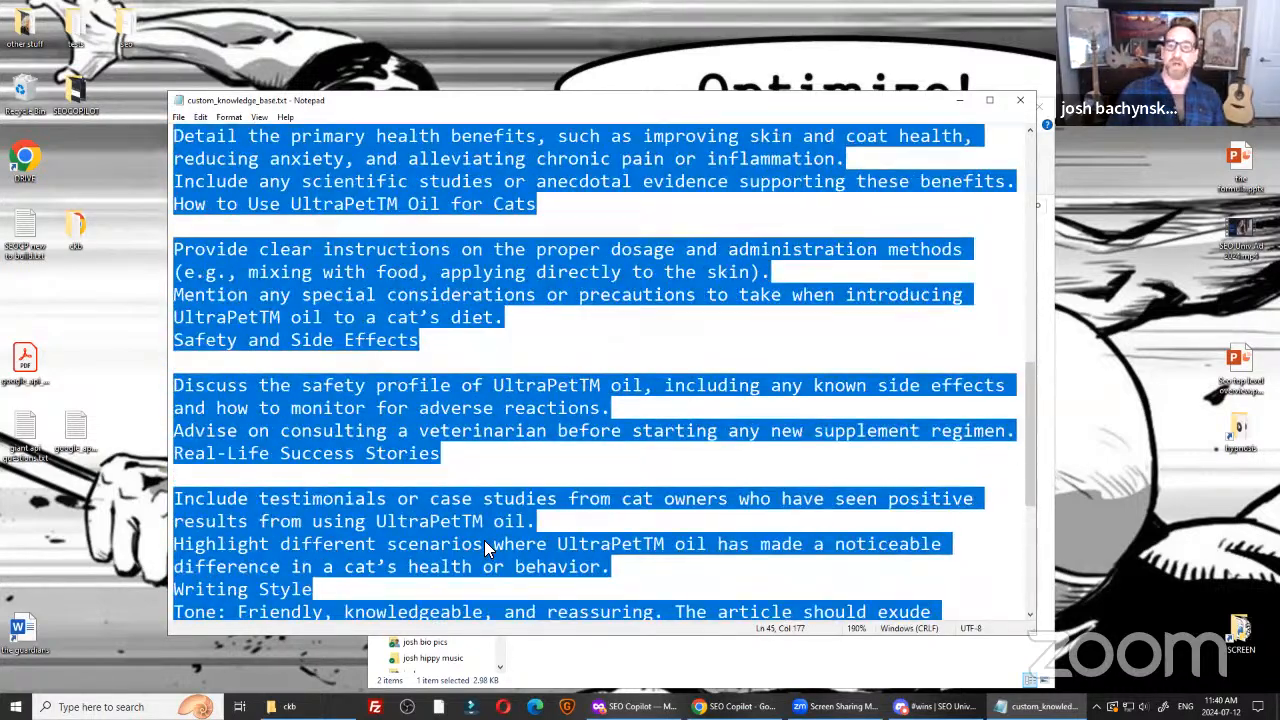
{"action": "left_click", "coordinate": [718, 478]}
{"action": "double_click", "coordinate": [686, 478]}
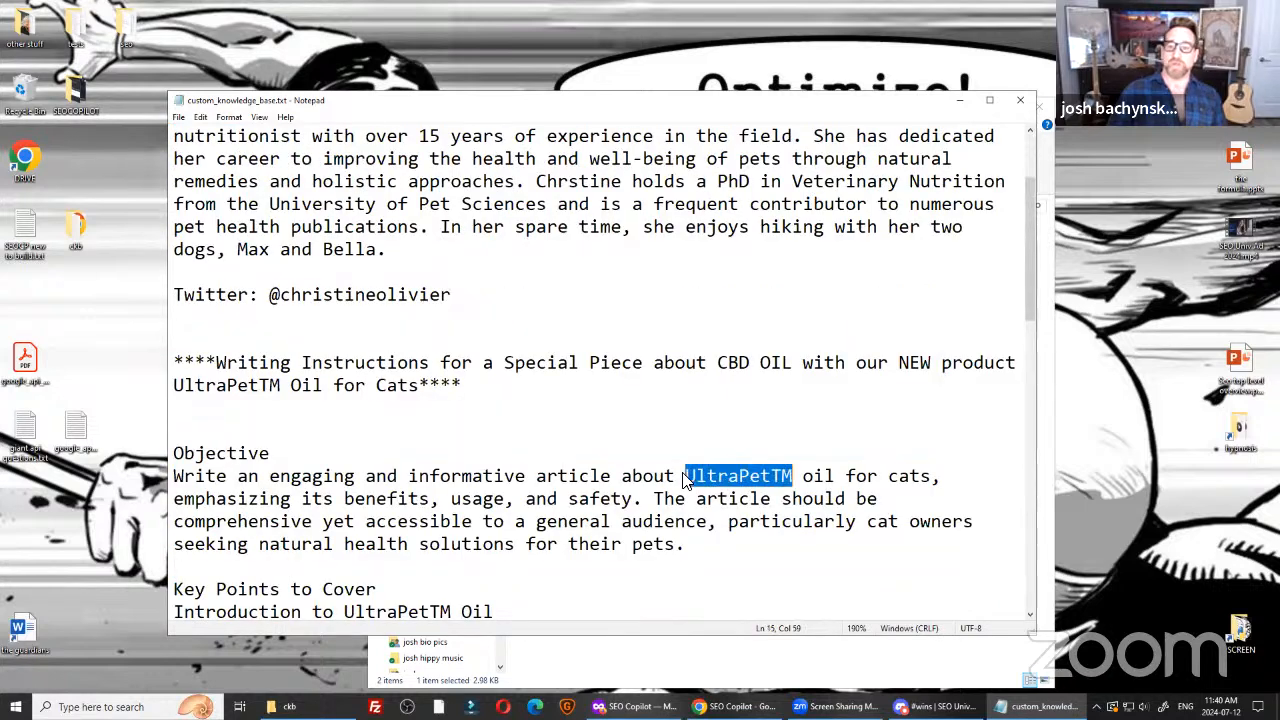
{"action": "left_click", "coordinate": [666, 452]}
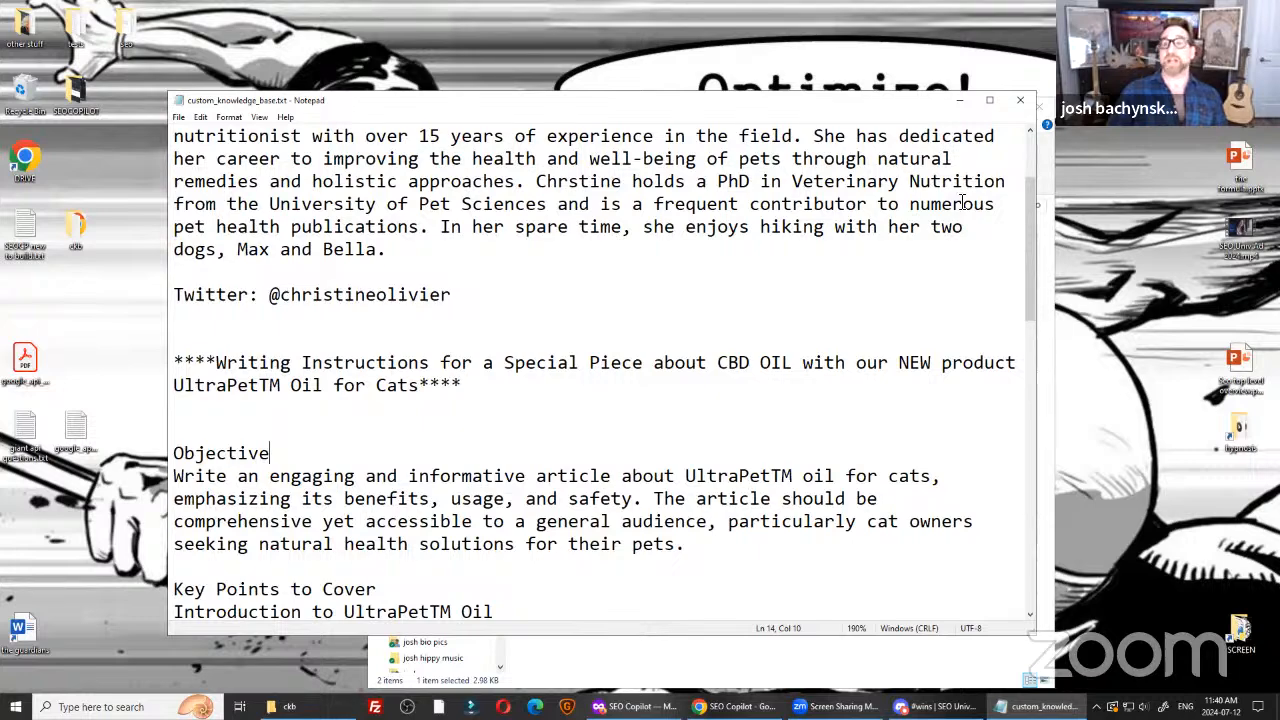
{"action": "left_click", "coordinate": [1020, 100]}
Reopen custom_knowledge_base.txt from the ckb folder, review the author's Twitter handle and bio section, and close the file.
{"action": "left_click", "coordinate": [612, 263]}
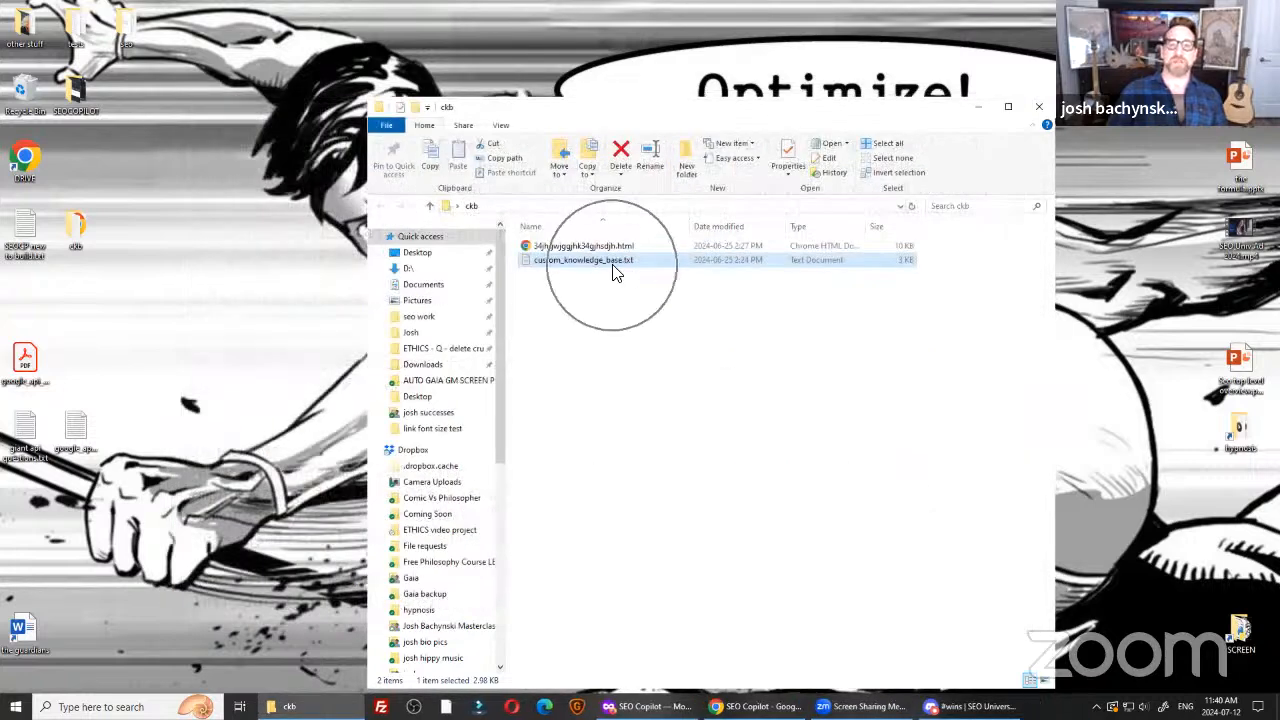
{"action": "key", "text": "ctrl"}
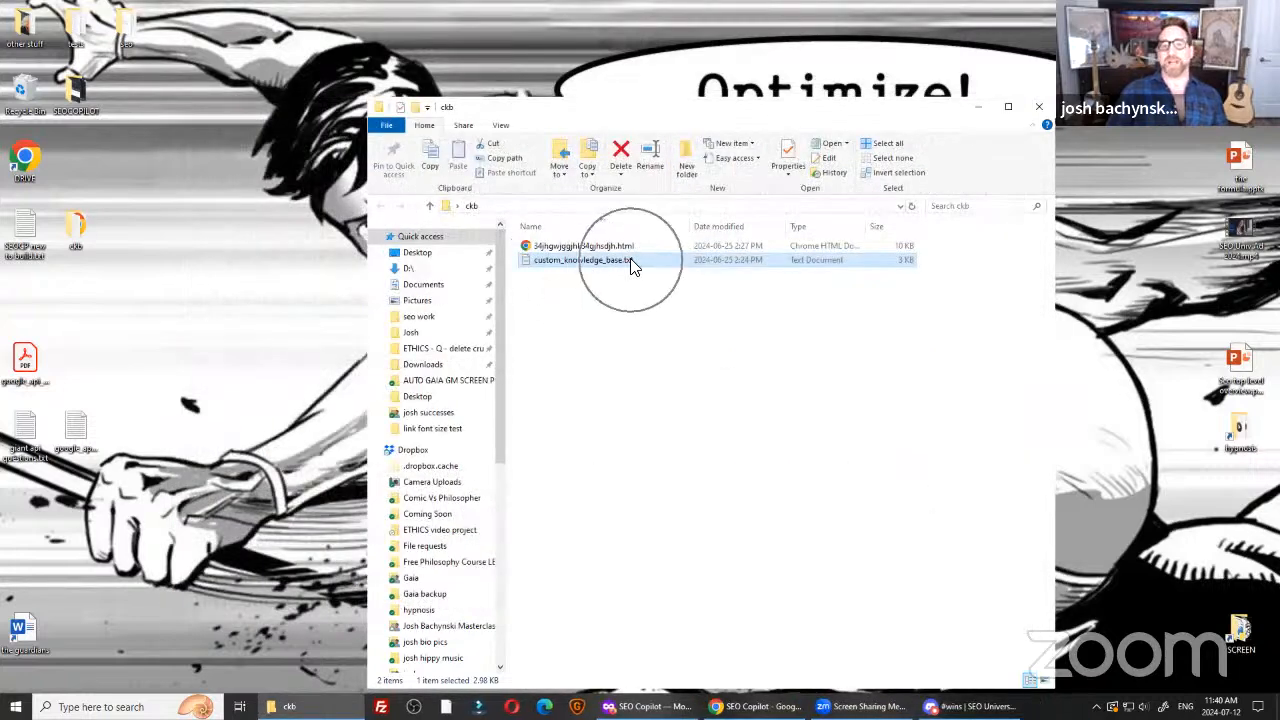
{"action": "key", "text": "ctrl"}
{"action": "key", "text": "ctrl"}
{"action": "key", "text": "ctrl"}
{"action": "key", "text": "ctrl"}
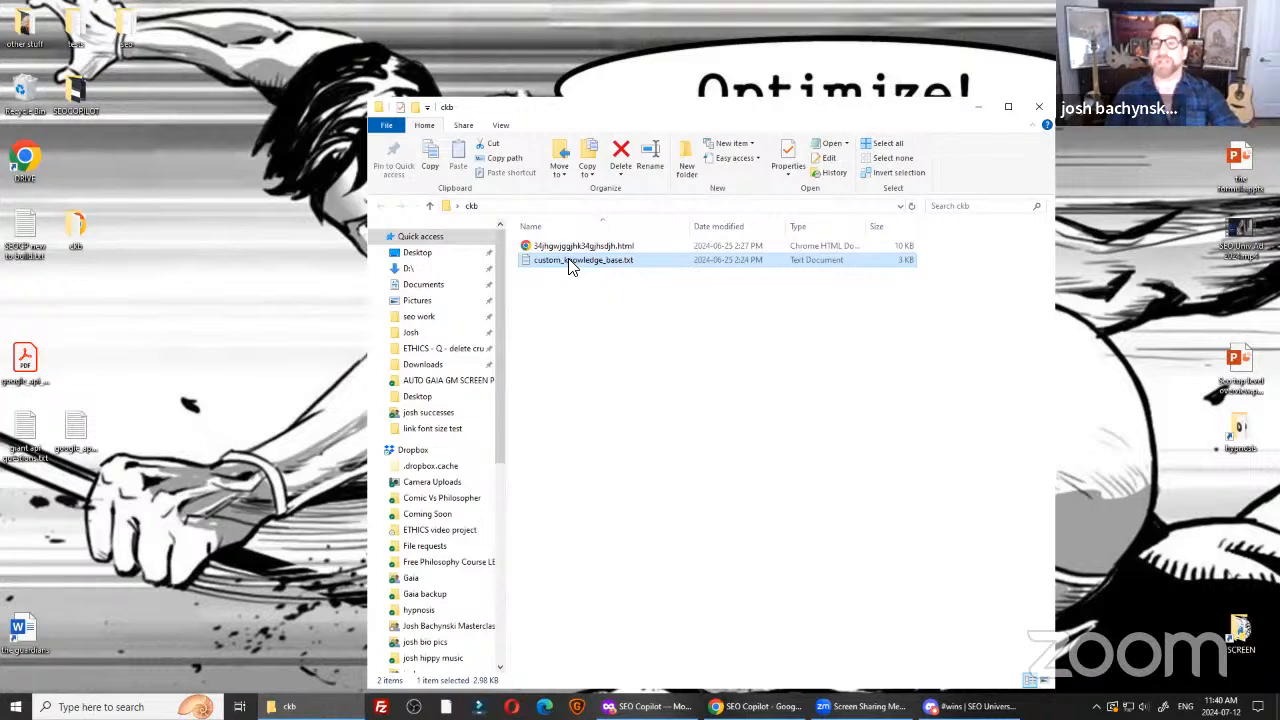
{"action": "double_click", "coordinate": [570, 262]}
{"action": "key", "text": "ctrl"}
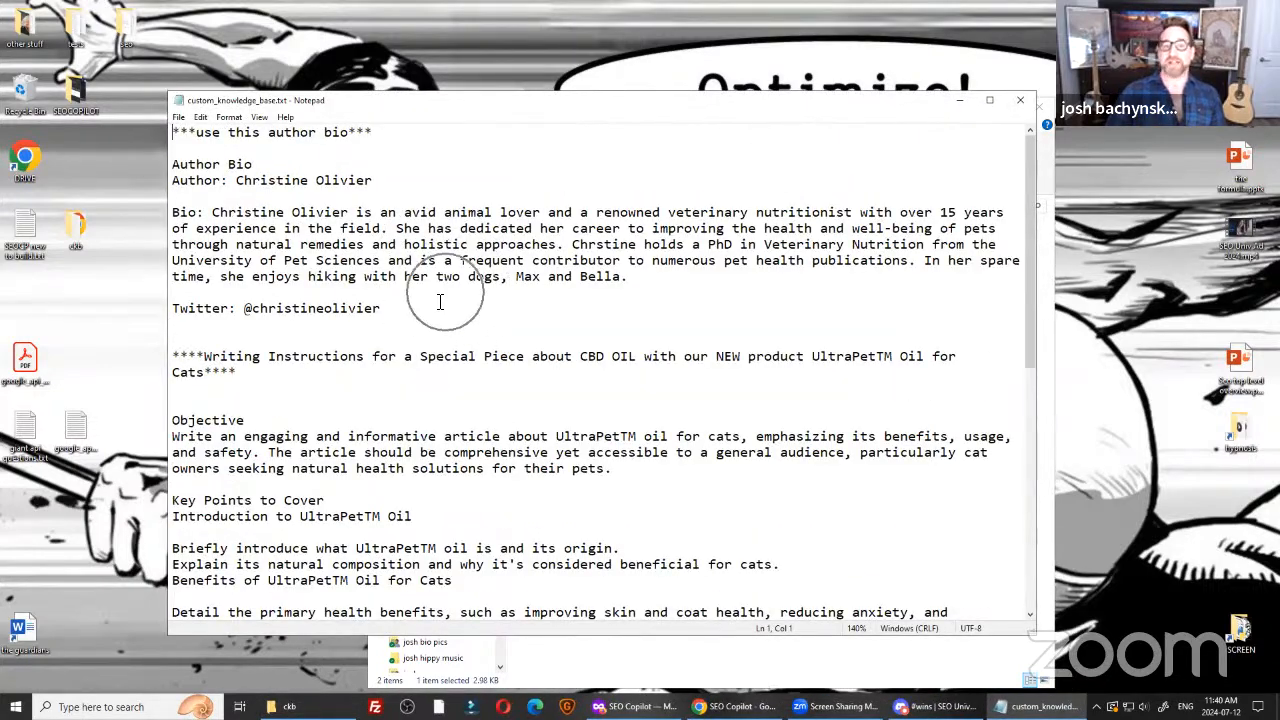
{"action": "double_click", "coordinate": [310, 308]}
{"action": "left_click", "coordinate": [271, 190]}
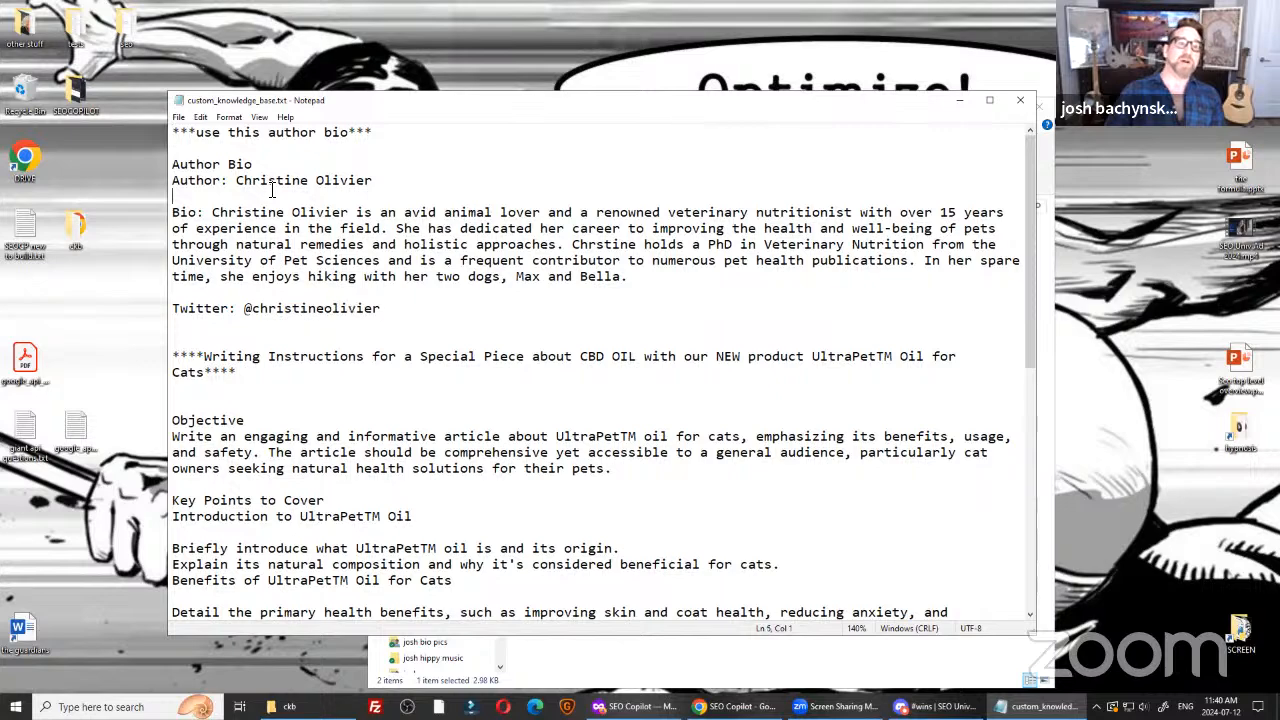
{"action": "left_click", "coordinate": [1038, 105]}
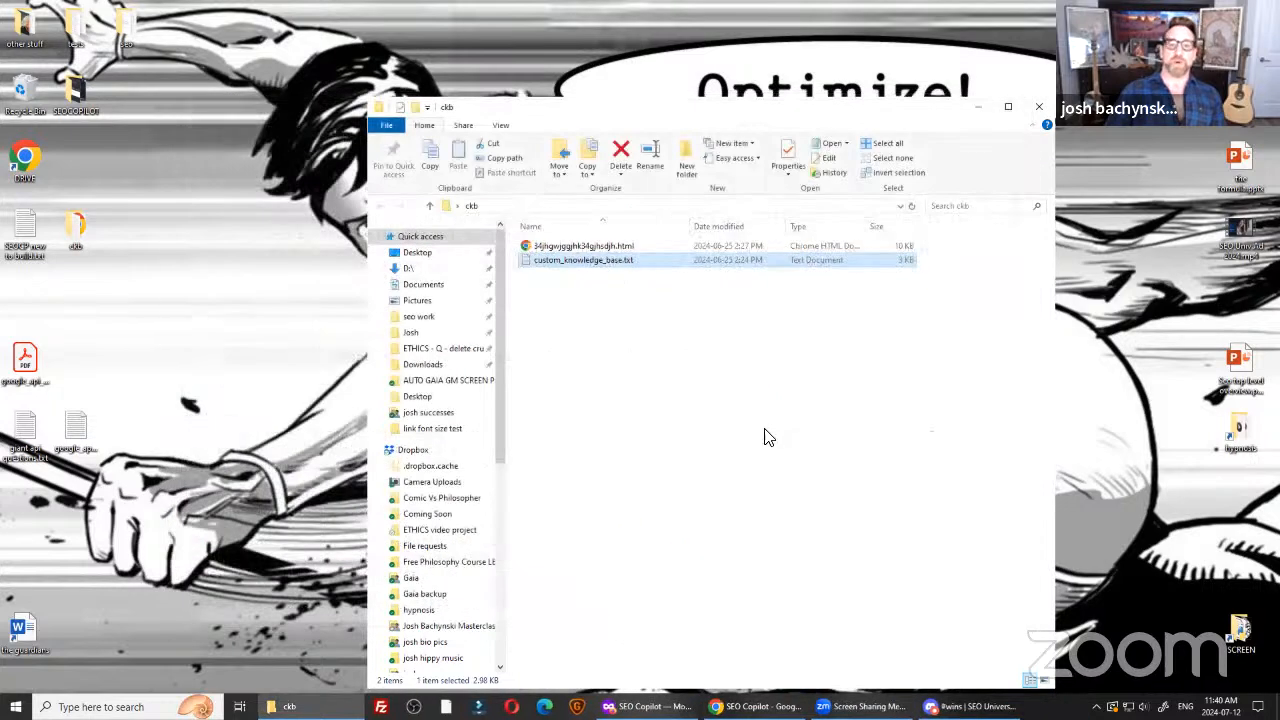
Switch back to SEO Copilot's High Quality Article settings for the seo training report.
{"action": "key", "text": "alt+Tab"}
{"action": "key", "text": "alt+Tab"}
{"action": "key", "text": "alt+Tab"}
{"action": "key", "text": "alt+Tab"}
{"action": "key", "text": "alt+Tab"}
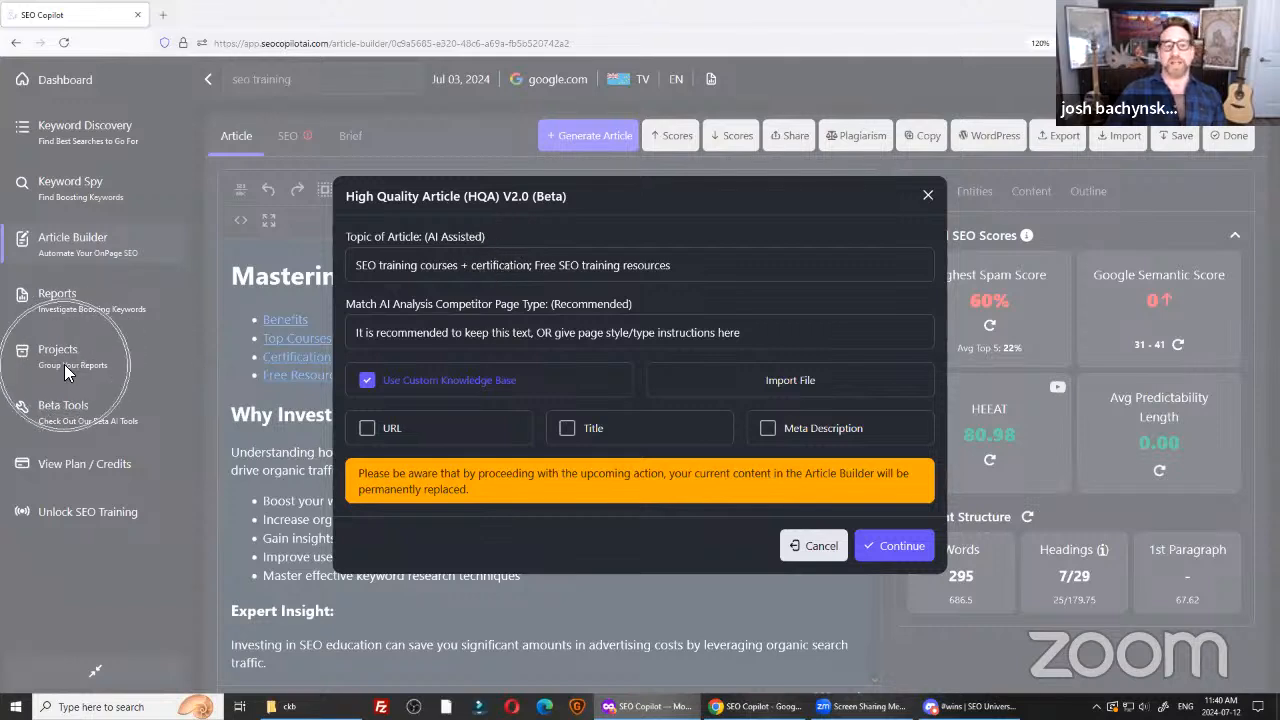
{"action": "key", "text": "ctrl"}
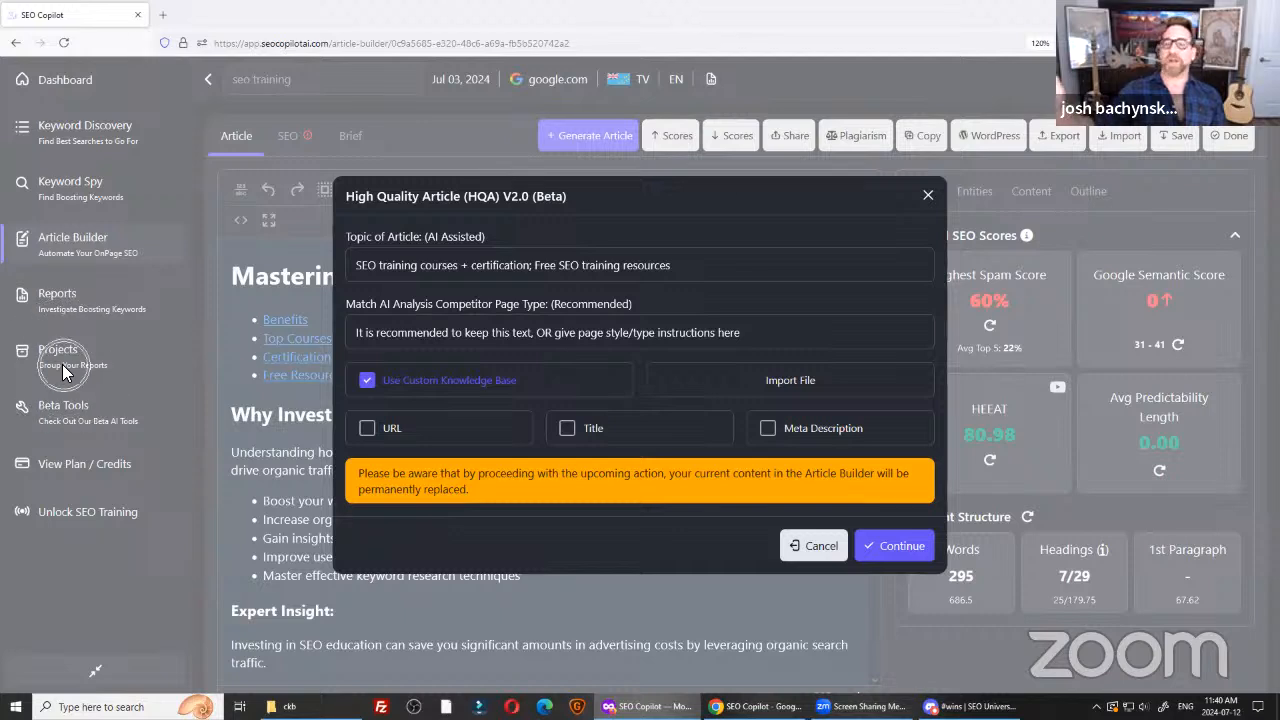
{"action": "key", "text": "ctrl"}
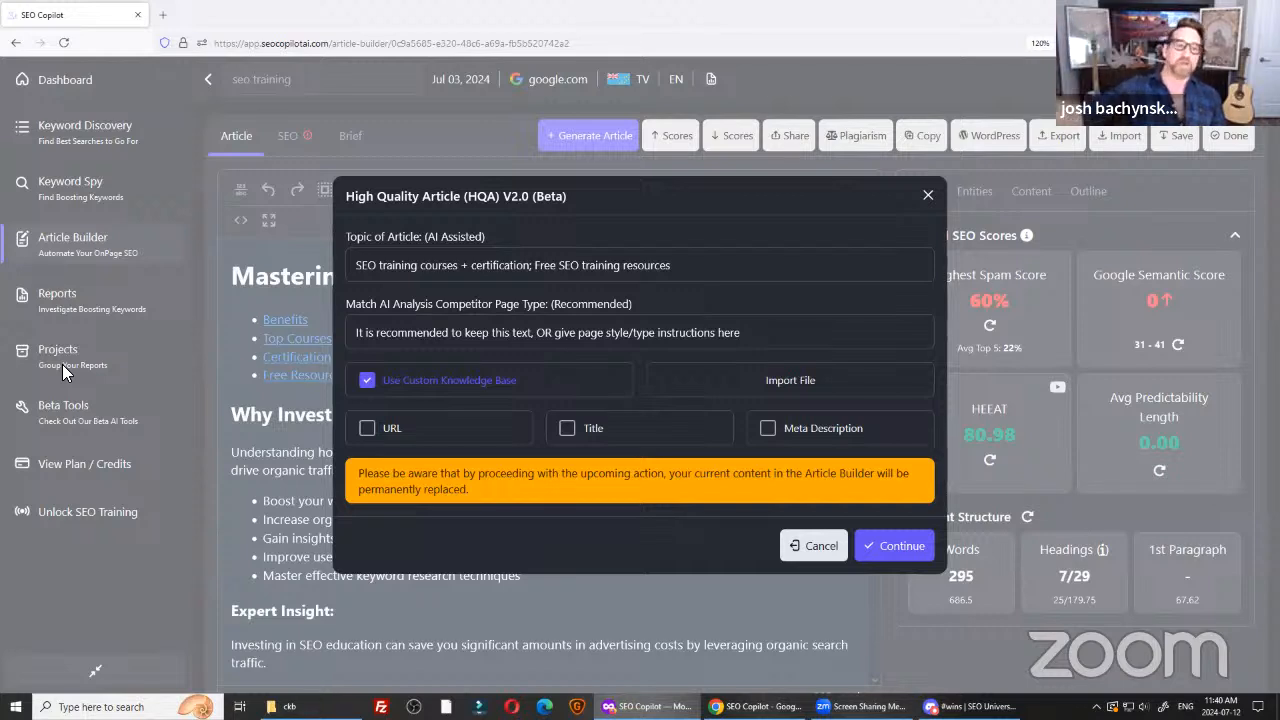
{"action": "key", "text": "ctrl"}
{"action": "key", "text": "ctrl"}
{"action": "key", "text": "ctrl"}
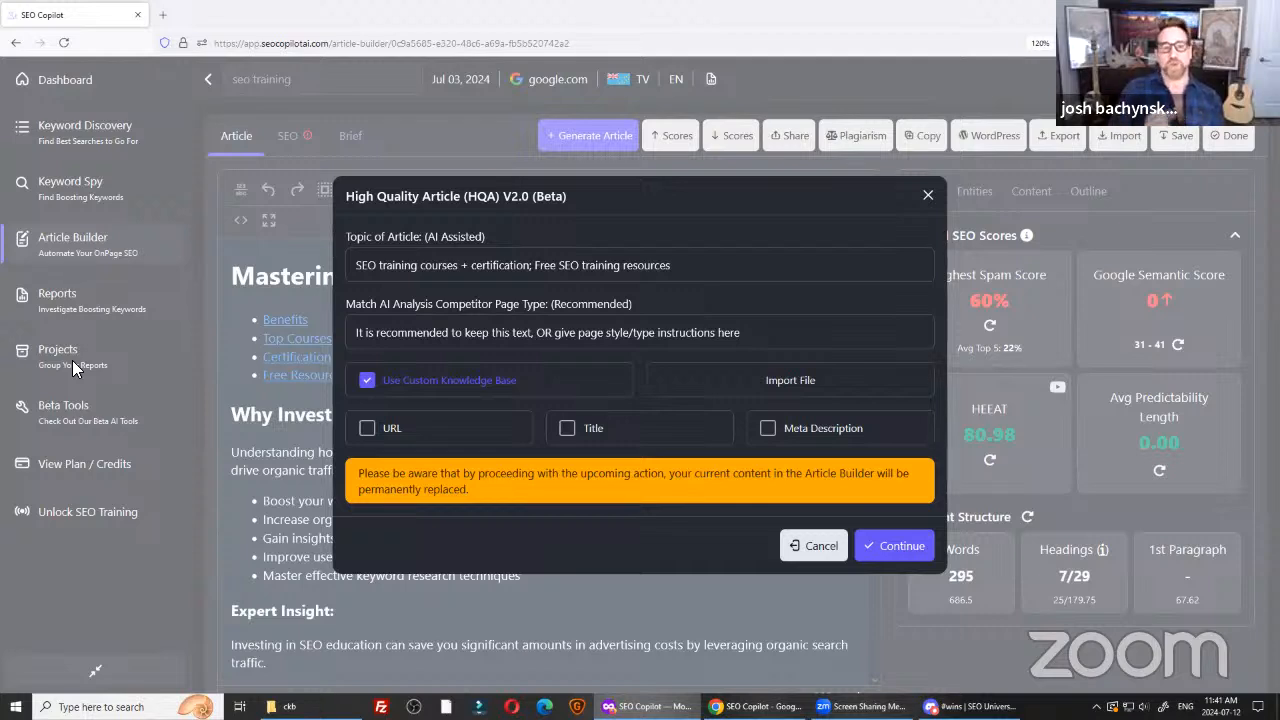
Turn off the custom knowledge base, replace the article topic with random text, and set the competitor page type to "info page with tavbles".
{"action": "left_click", "coordinate": [367, 381]}
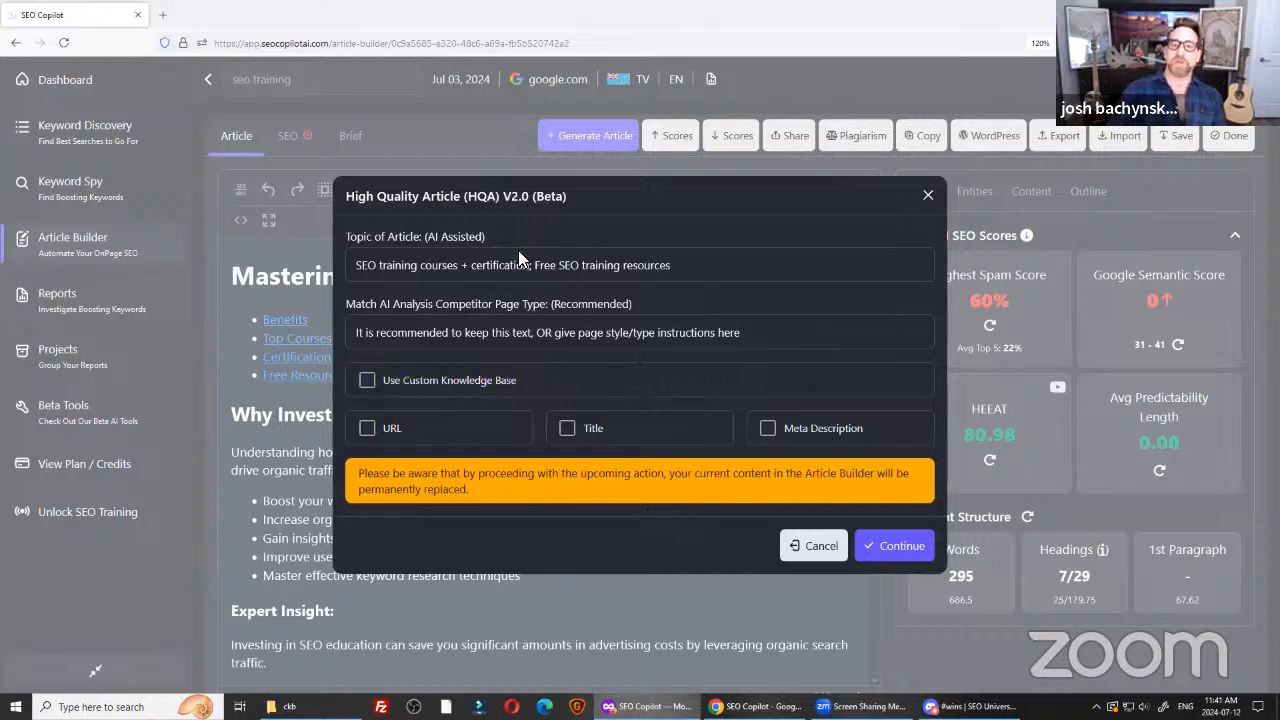
{"action": "triple_click", "coordinate": [458, 268]}
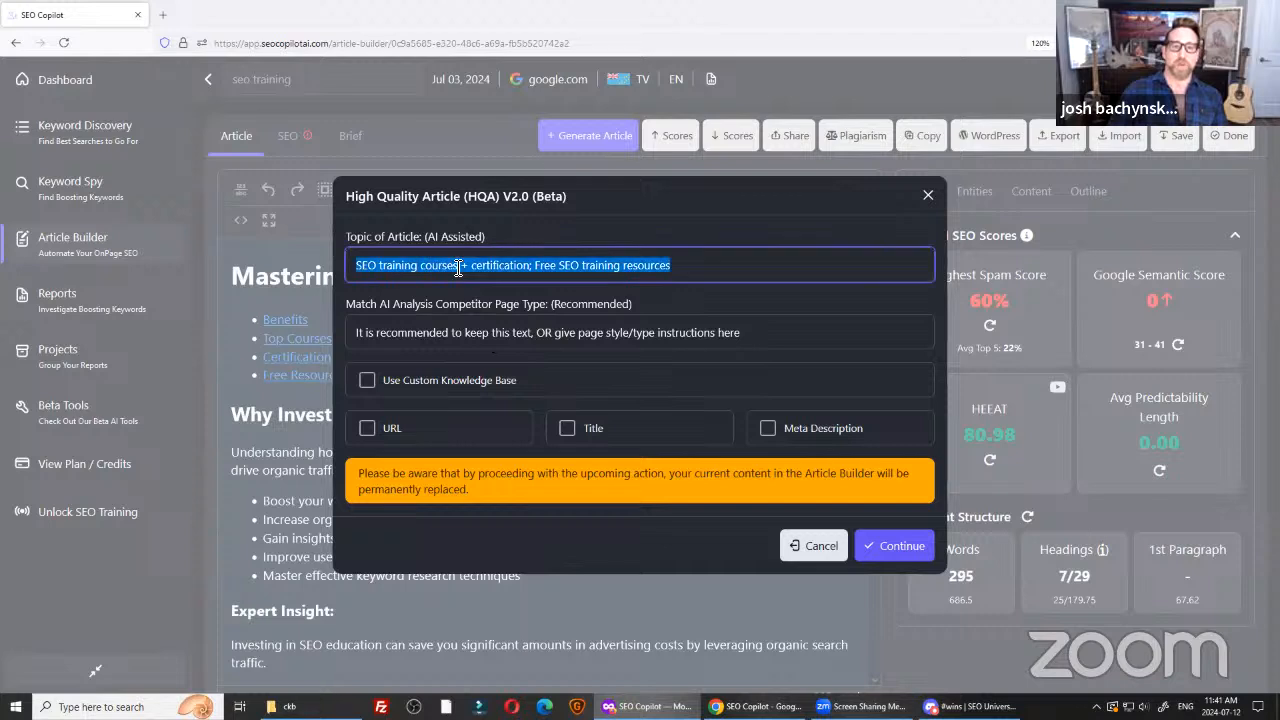
{"action": "type", "text": "sd,mfnsdm,fsdfbsdabsdm,fb"}
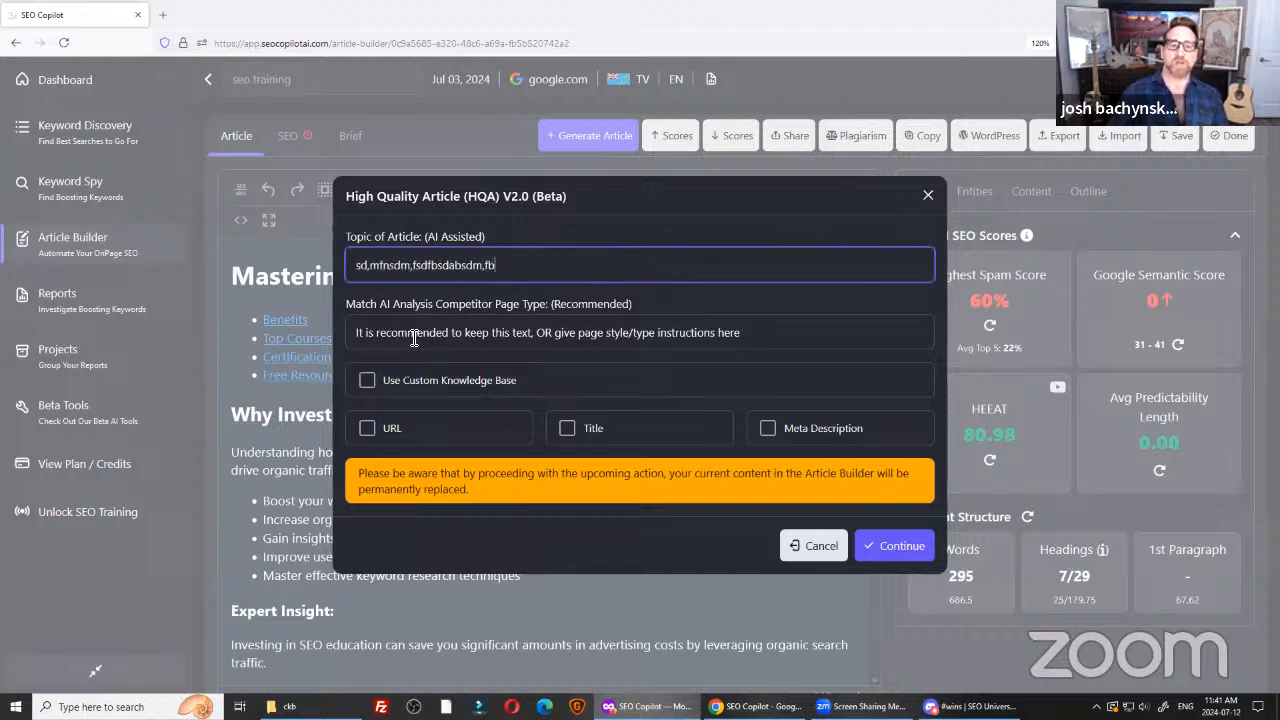
{"action": "triple_click", "coordinate": [414, 338]}
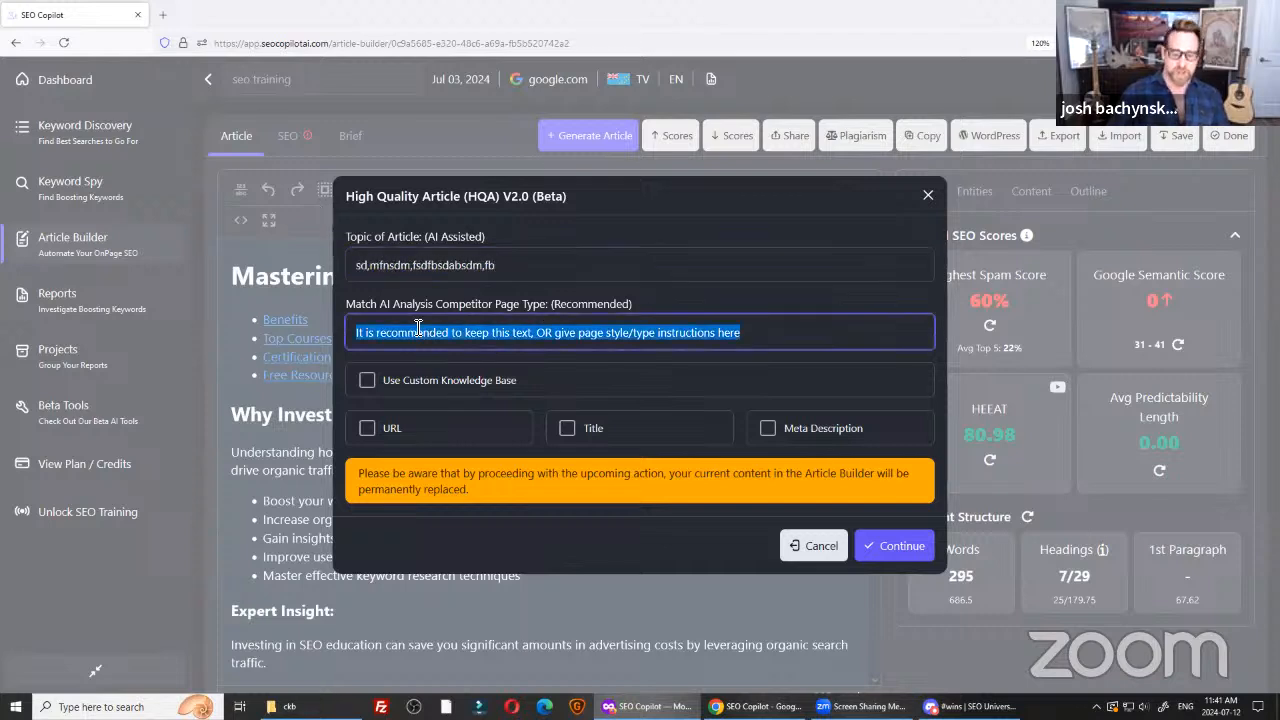
{"action": "type", "text": "info page with tavbles"}
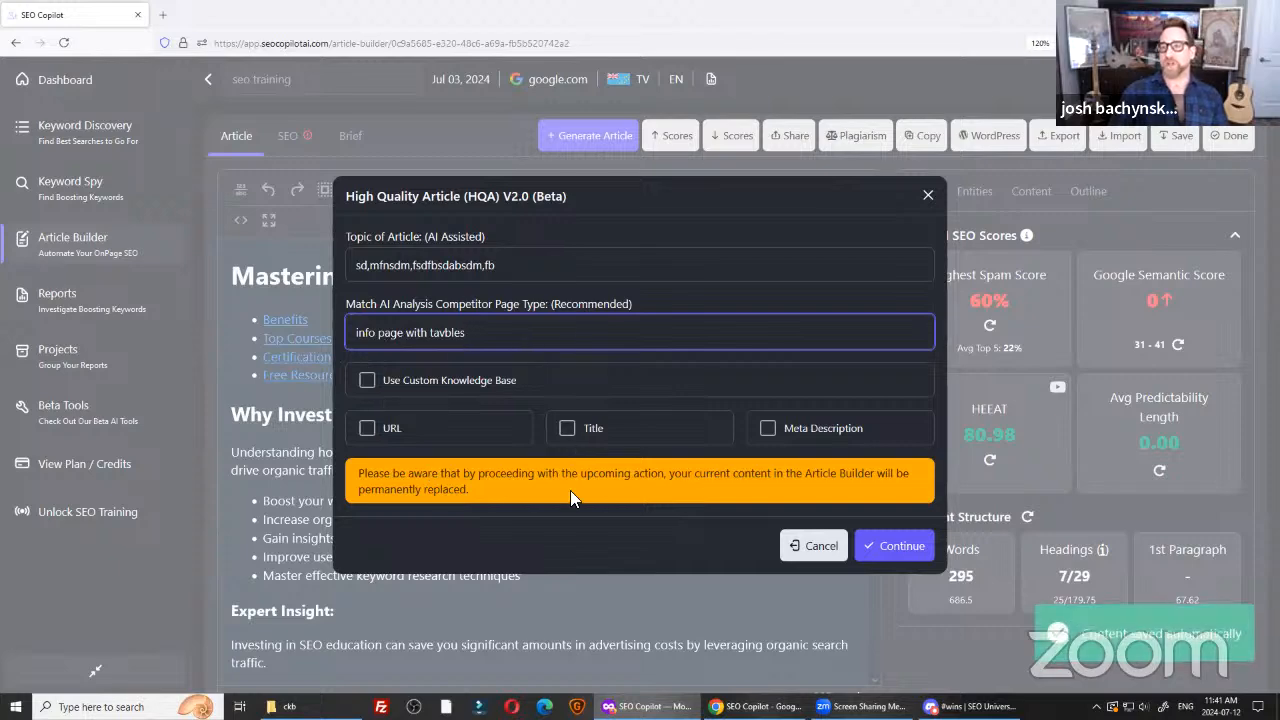
Discard the edited article settings, reload the page to restore the default topic and page type, and reopen the High Quality Article dialog.
{"action": "left_click", "coordinate": [813, 545]}
{"action": "left_click", "coordinate": [590, 135]}
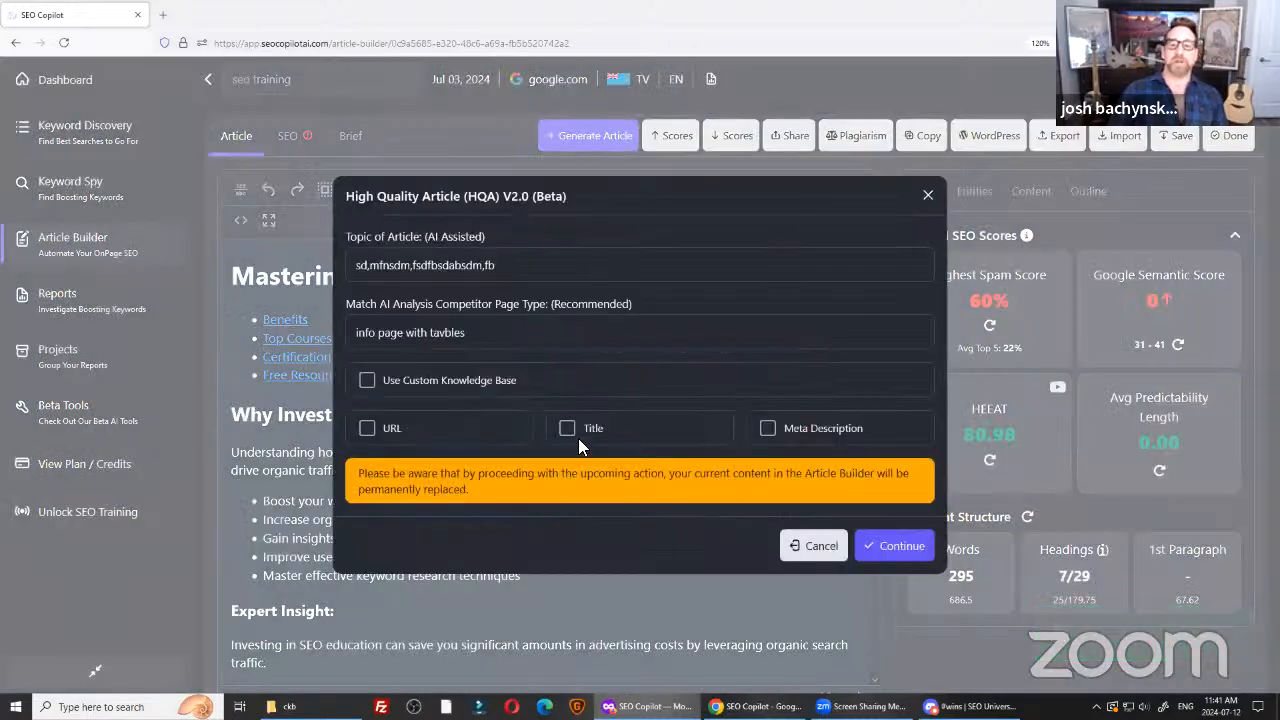
{"action": "left_click", "coordinate": [810, 545]}
{"action": "key", "text": "F5"}
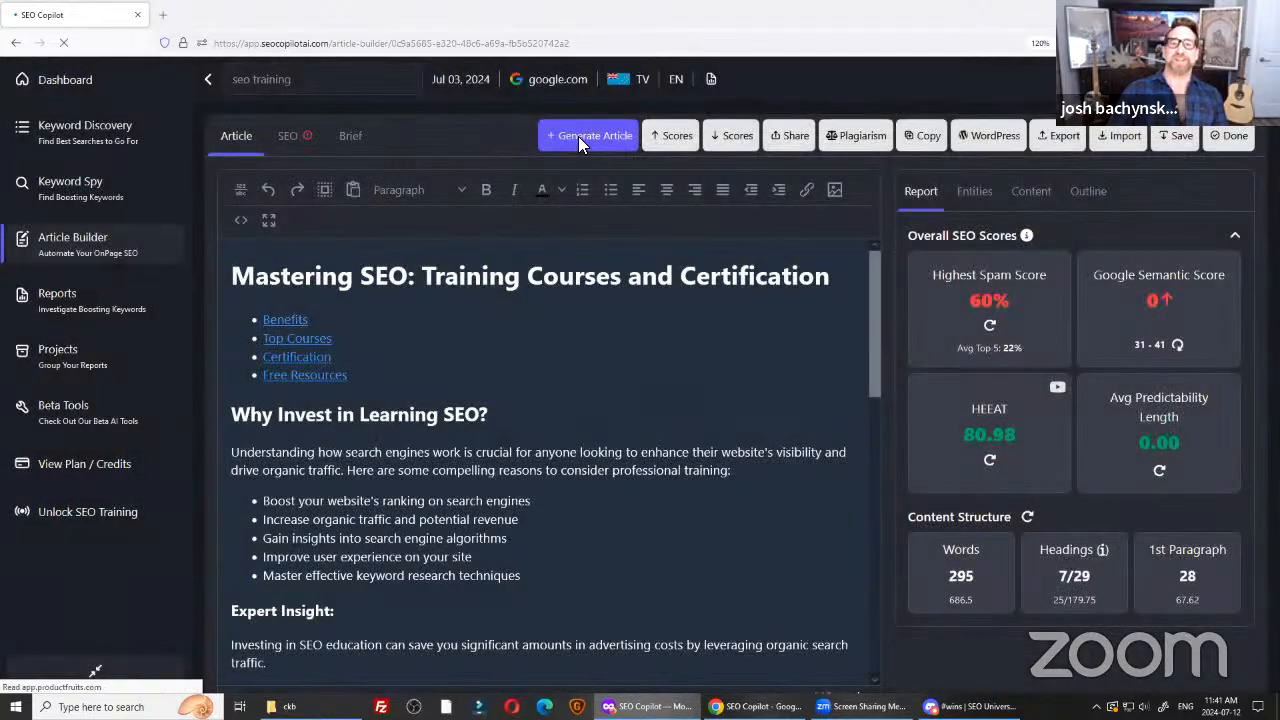
{"action": "left_click", "coordinate": [578, 136]}
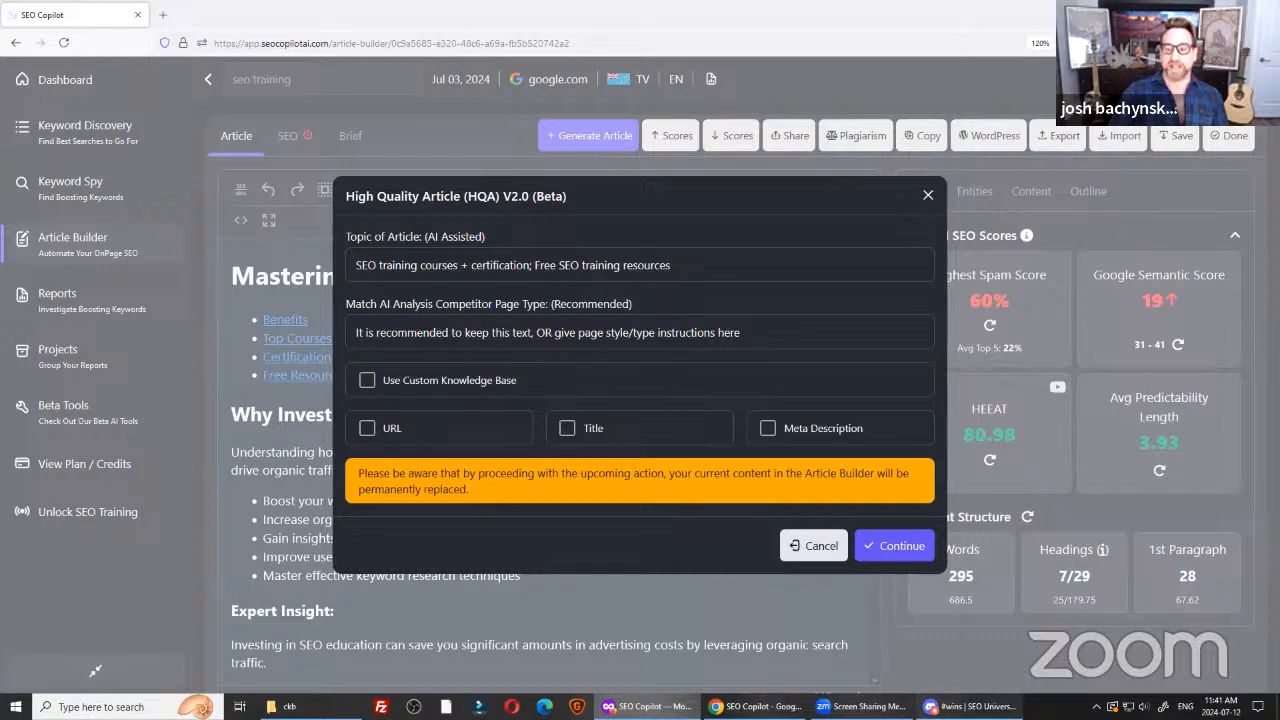
Review the ranking screenshots in Discord's wins channel, enlarging the track position rankings chart, and return to SEO Copilot.
{"action": "key", "text": "alt+Tab"}
{"action": "left_click", "coordinate": [642, 364]}
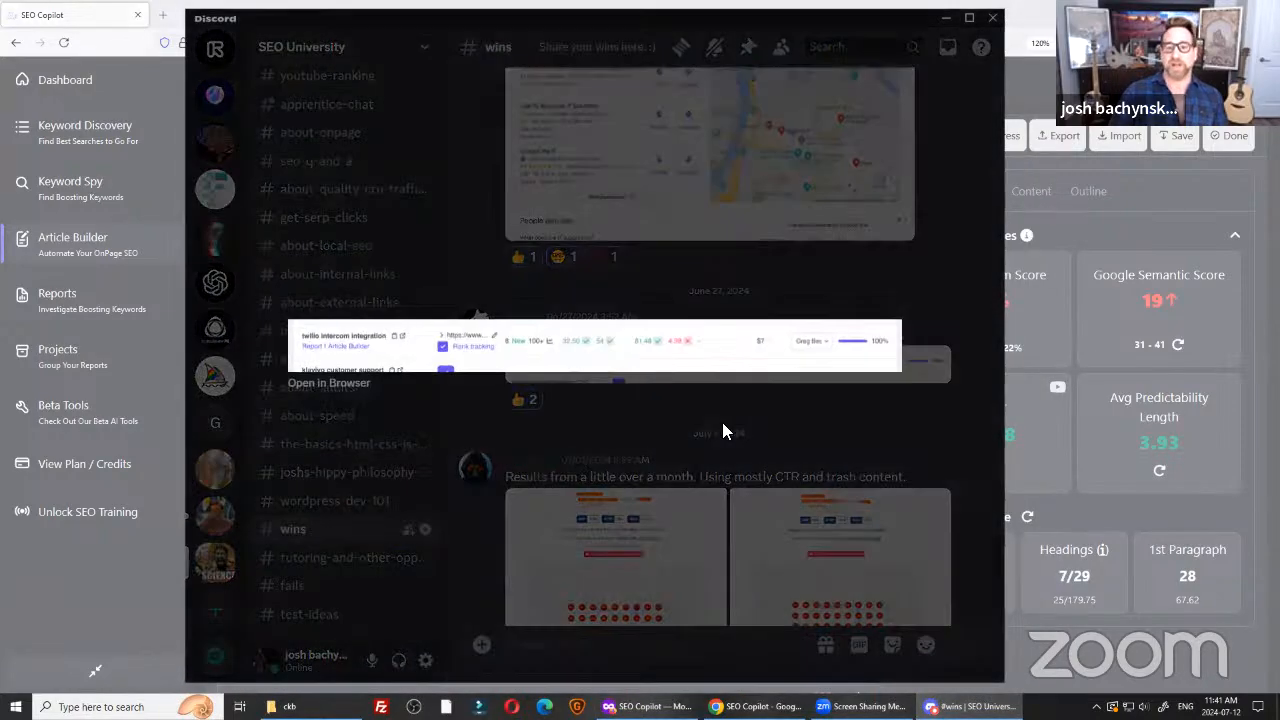
{"action": "left_click", "coordinate": [738, 406]}
{"action": "scroll", "coordinate": [792, 412], "scroll_direction": "down", "scroll_amount": 3}
{"action": "scroll", "coordinate": [792, 412], "scroll_direction": "down", "scroll_amount": 3}
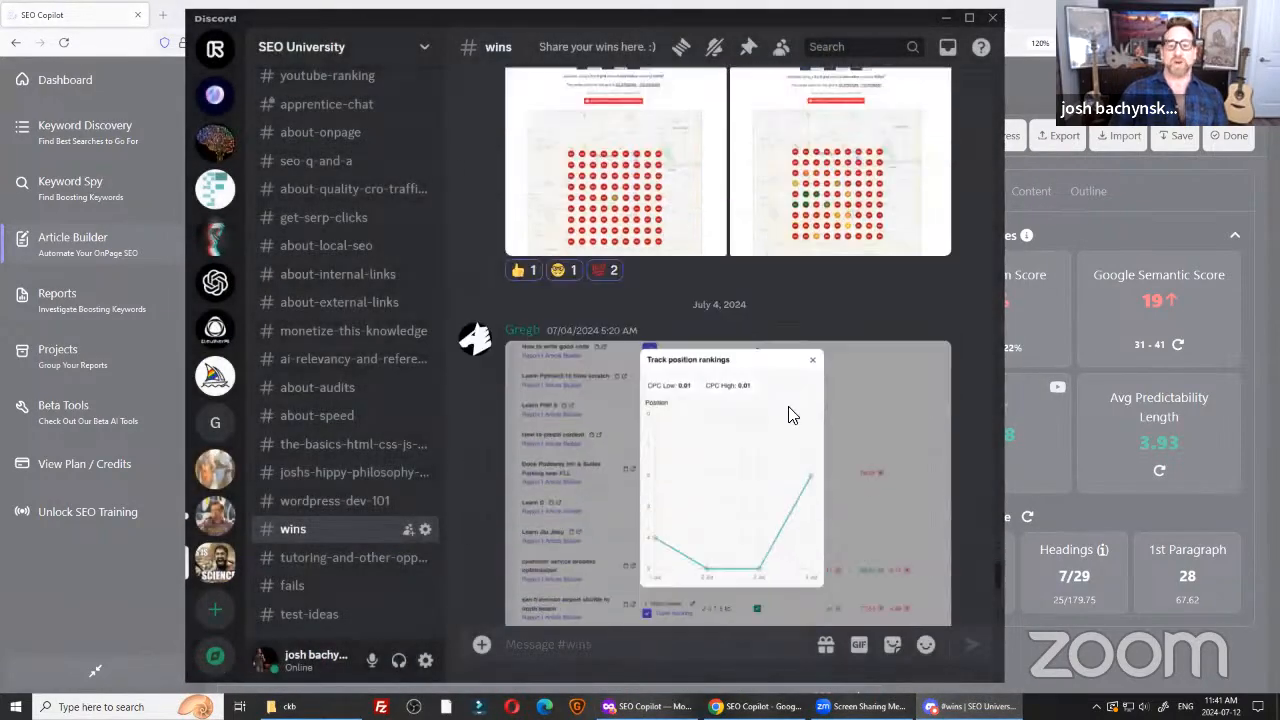
{"action": "left_click", "coordinate": [730, 440]}
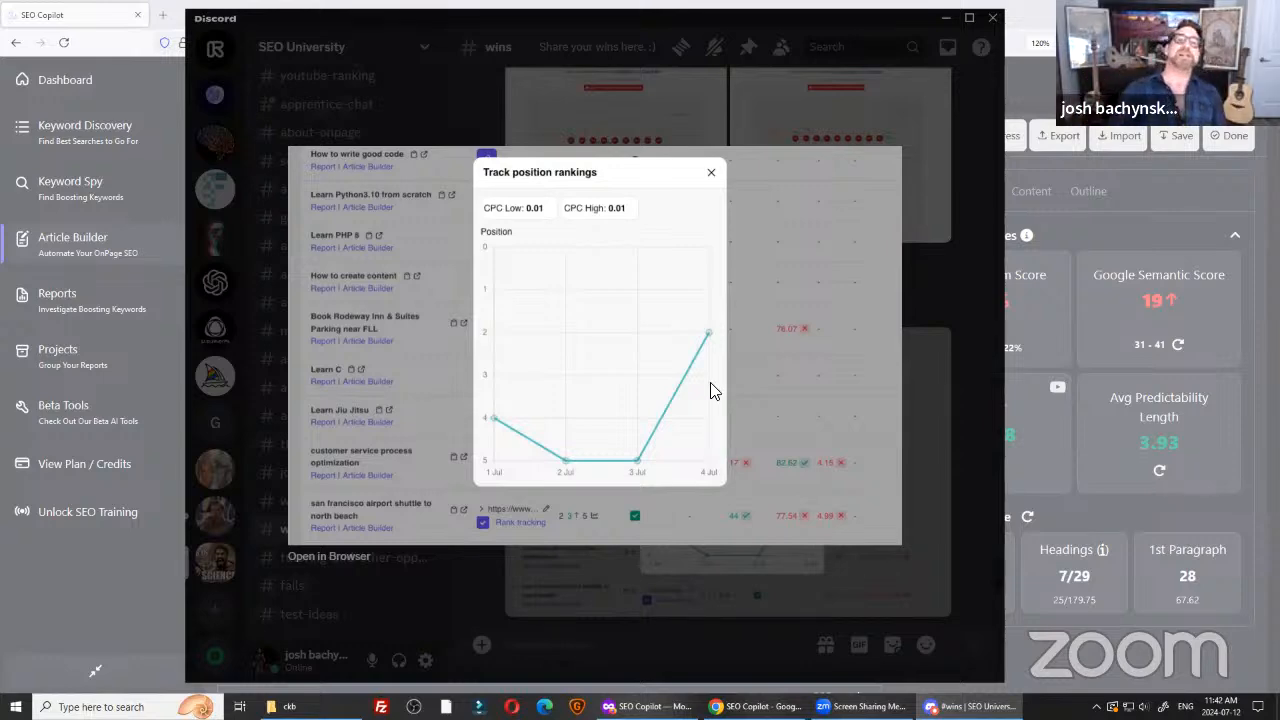
{"action": "key", "text": "alt+Tab"}
{"action": "key", "text": "ctrl"}
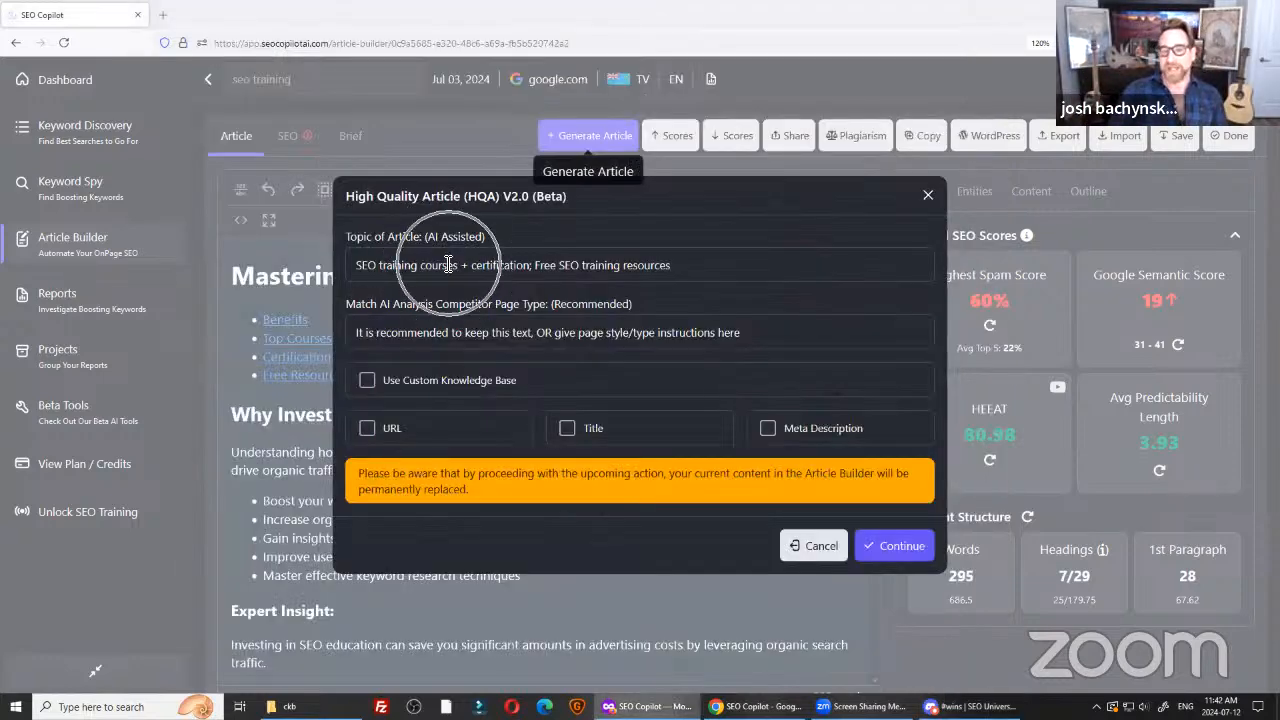
{"action": "key", "text": "ctrl"}
{"action": "key", "text": "ctrl"}
{"action": "key", "text": "ctrl"}
{"action": "key", "text": "ctrl"}
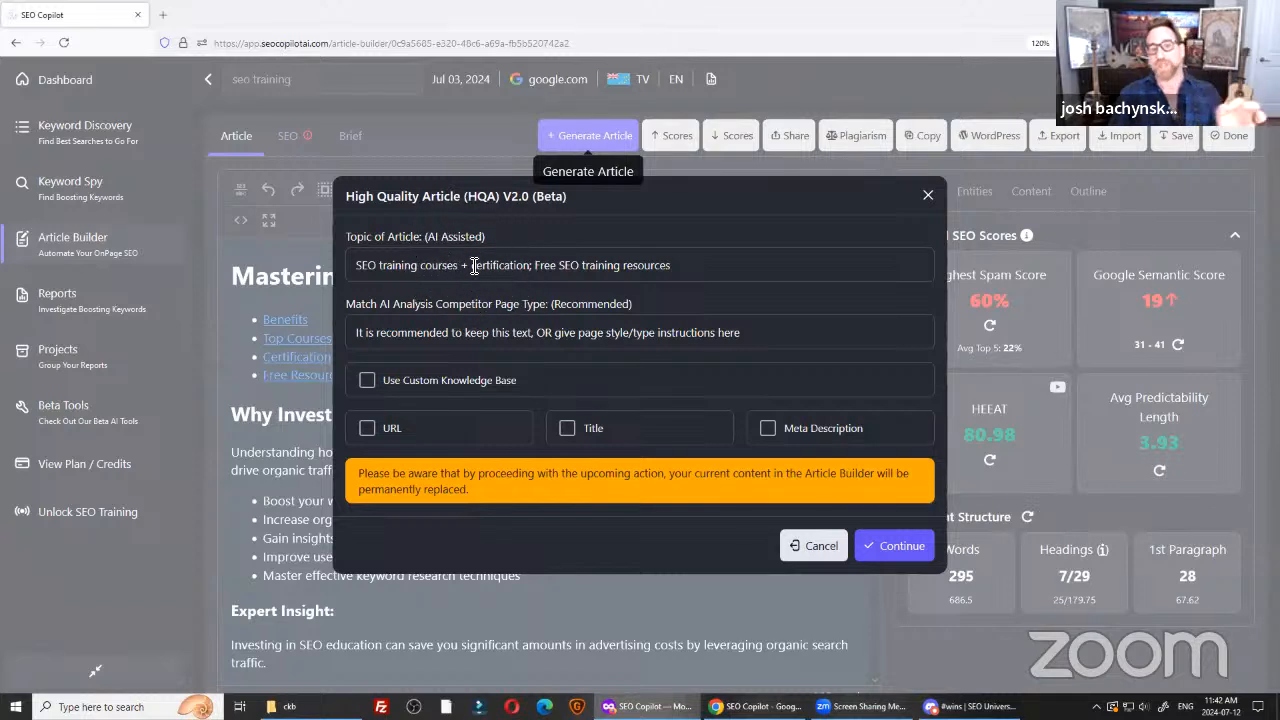
{"action": "key", "text": "ctrl"}
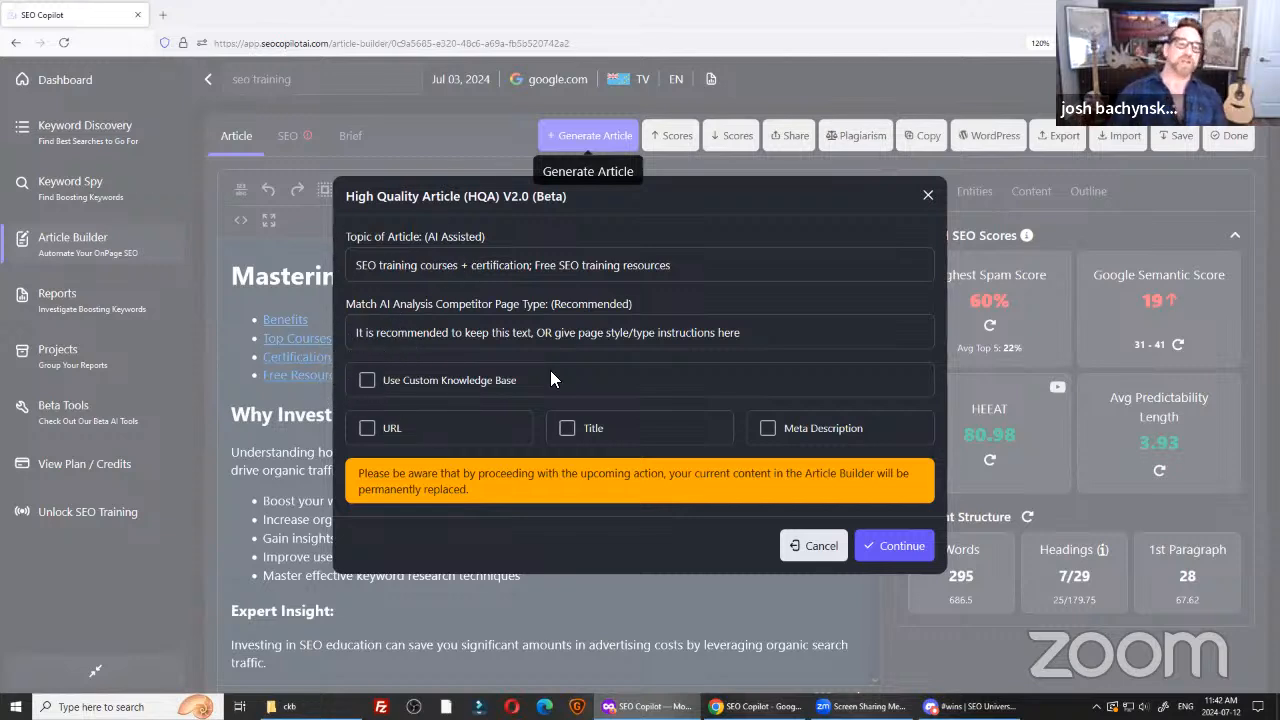
{"action": "key", "text": "ctrl"}
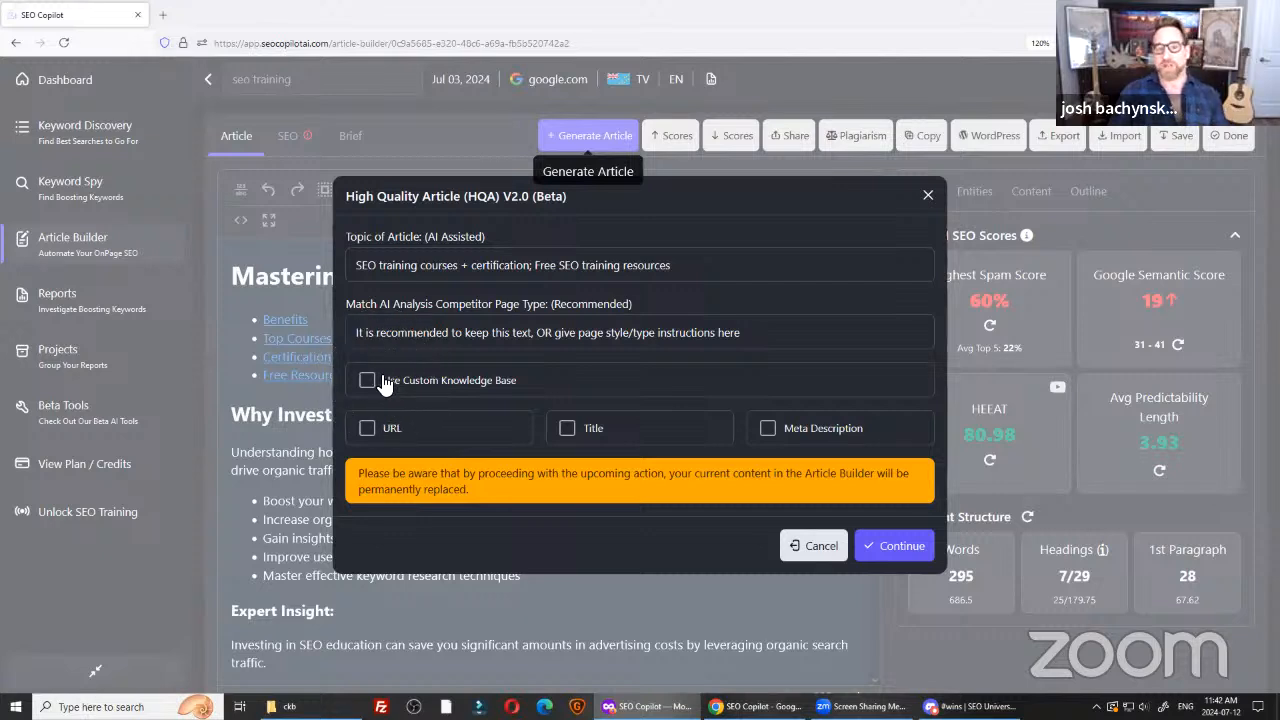
{"action": "key", "text": "ctrl"}
{"action": "key", "text": "ctrl"}
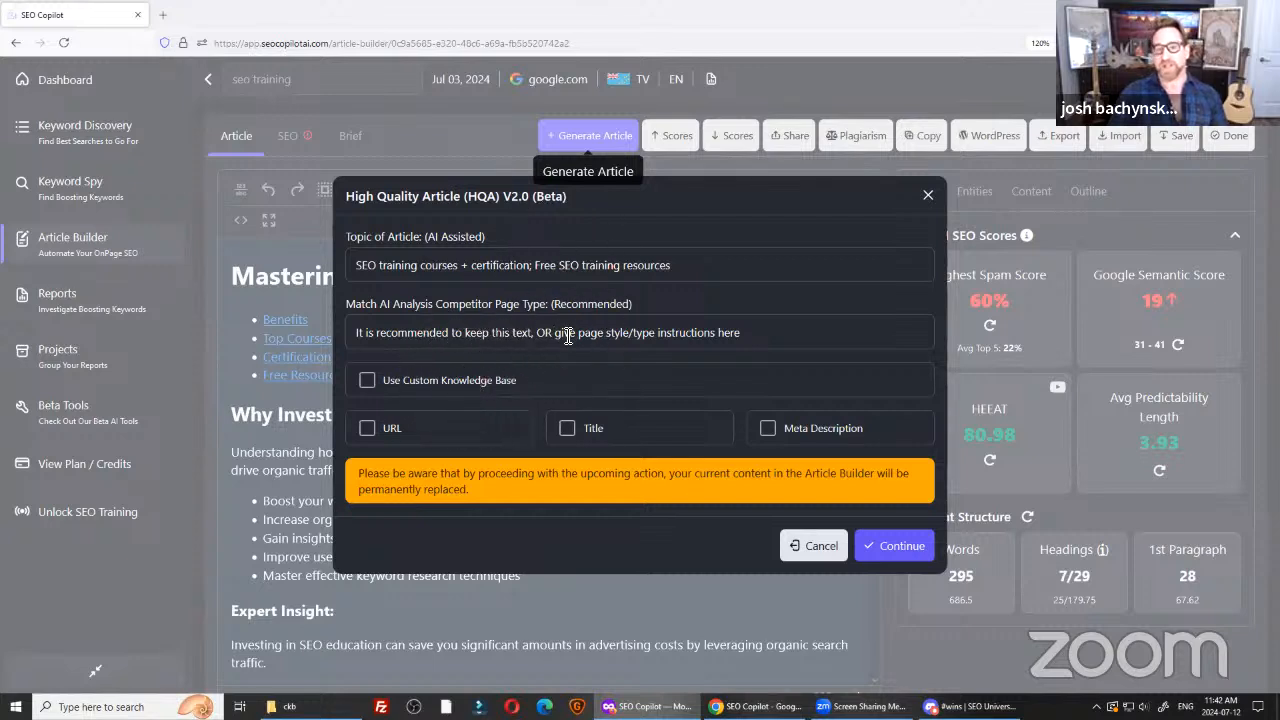
{"action": "key", "text": "ctrl"}
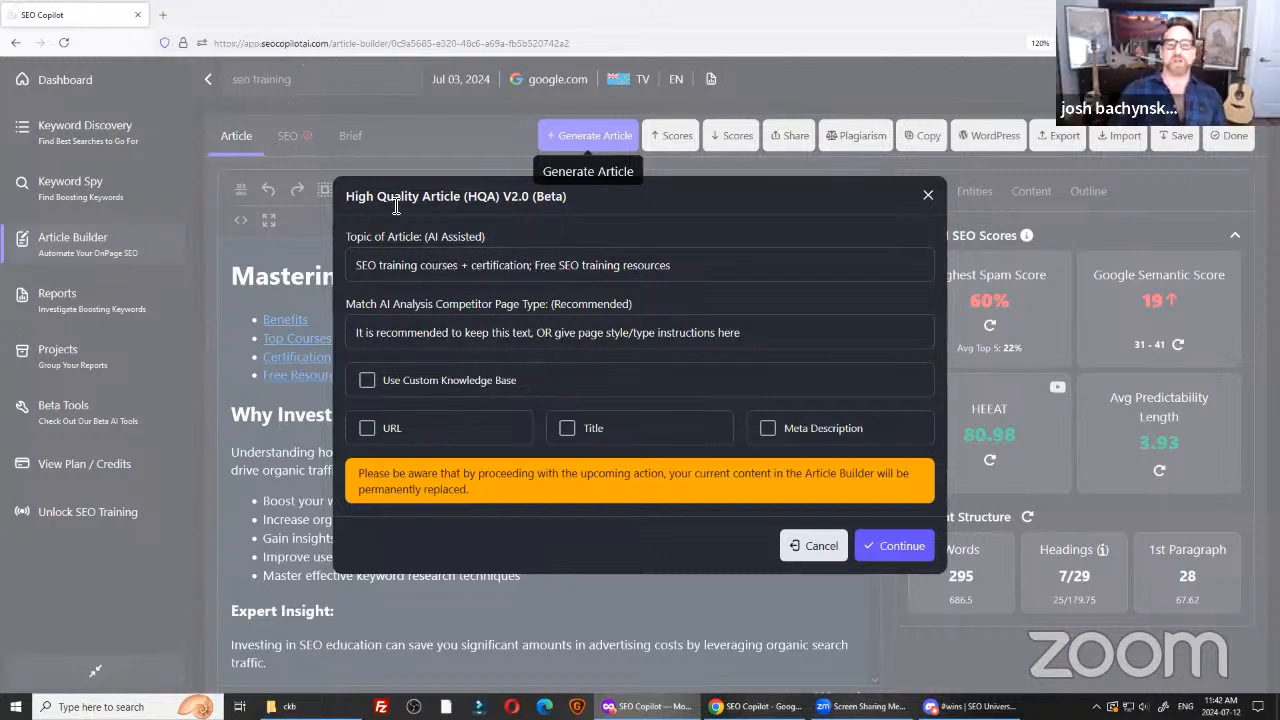
{"action": "key", "text": "ctrl"}
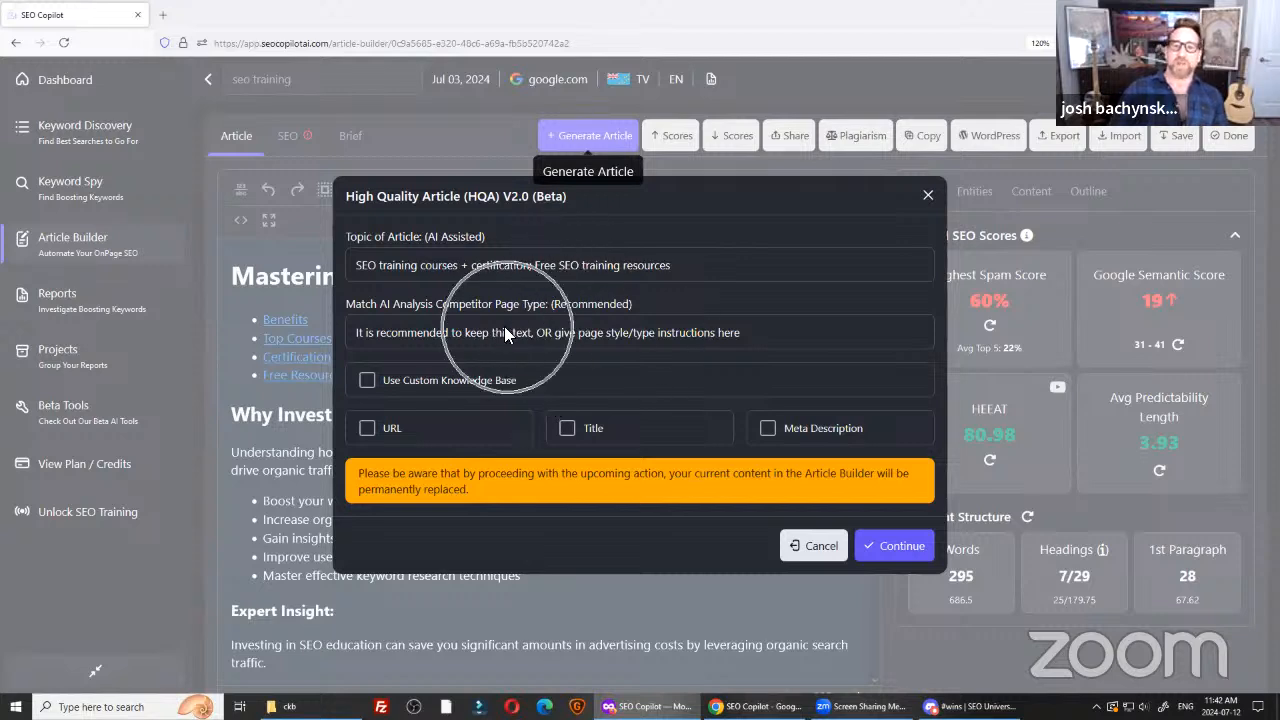
Cancel the High Quality Article dialog, switch to the SEO Copilot Reports page in Chrome, and turn on dark mode there.
{"action": "left_click", "coordinate": [801, 544]}
{"action": "key", "text": "alt+Tab"}
{"action": "key", "text": "Tab"}
{"action": "key", "text": "Tab"}
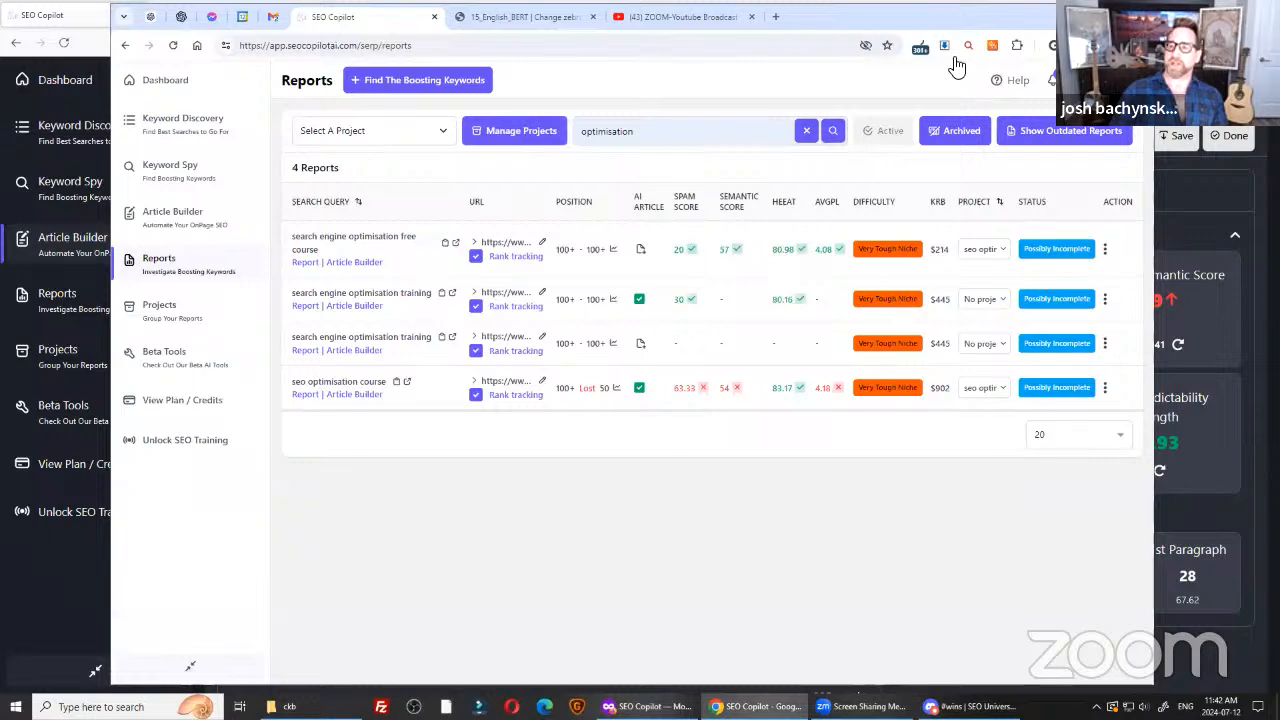
{"action": "left_click", "coordinate": [1052, 80]}
{"action": "left_click", "coordinate": [1030, 290]}
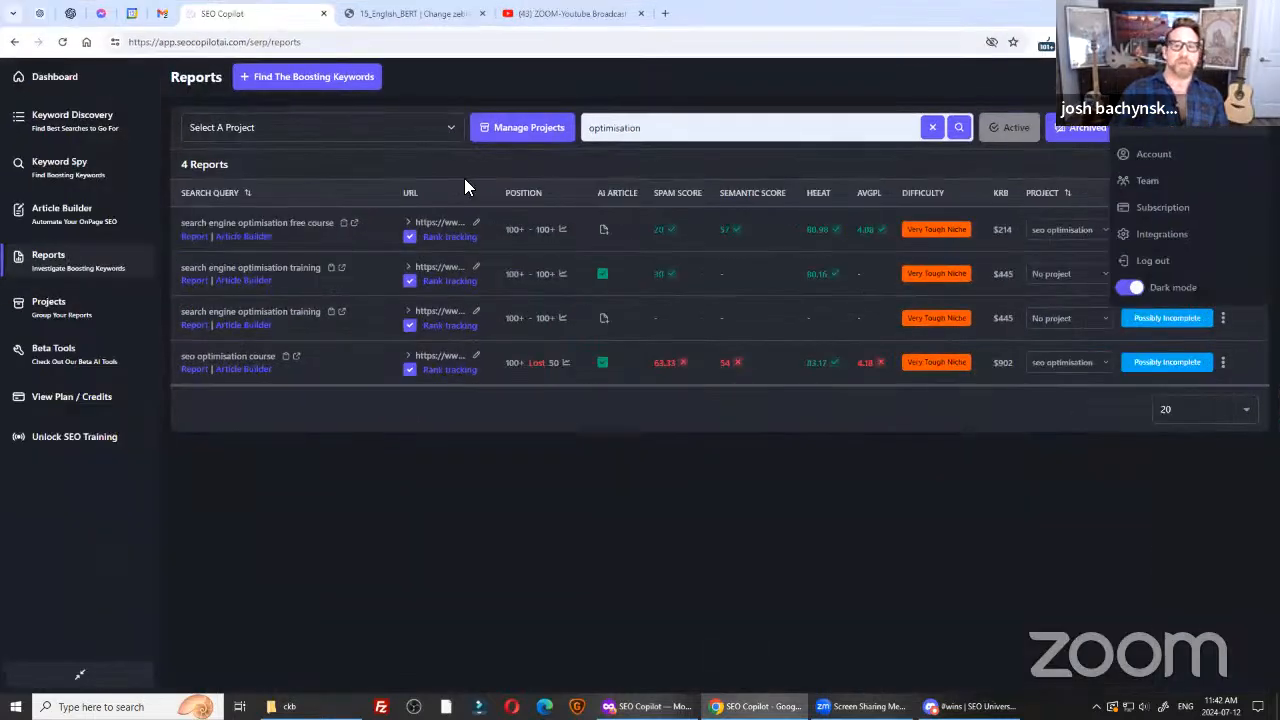
Search the reports for "CBD oil for cats" and dismiss the confirmation for the third report's Possibly Incomplete status.
{"action": "double_click", "coordinate": [607, 131]}
{"action": "type", "text": "CBD oil for cats"}
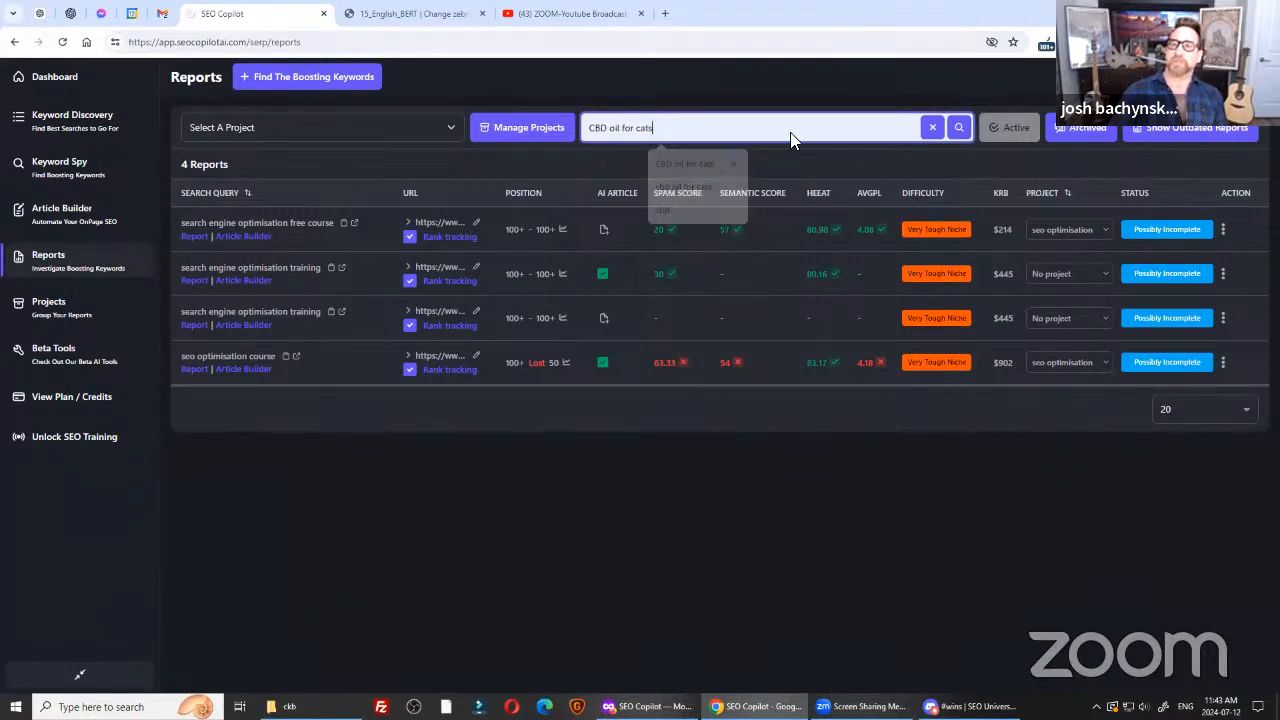
{"action": "key", "text": "Return"}
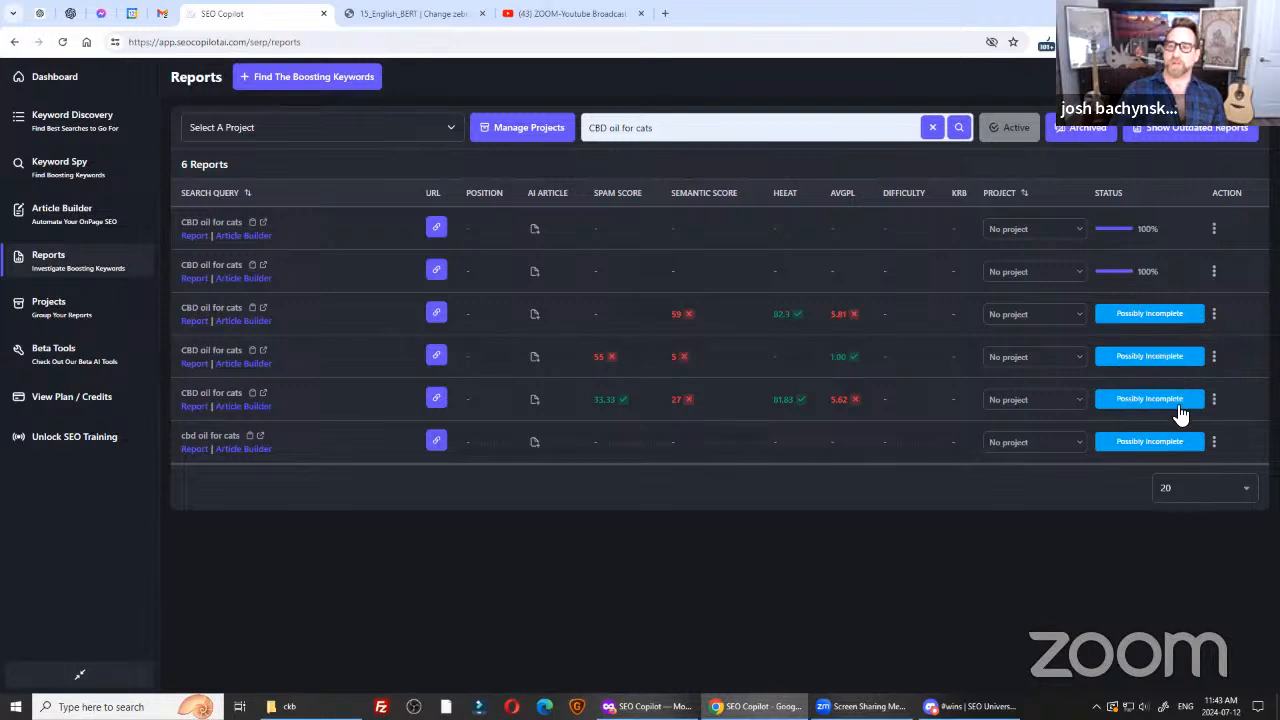
{"action": "left_click", "coordinate": [1156, 313]}
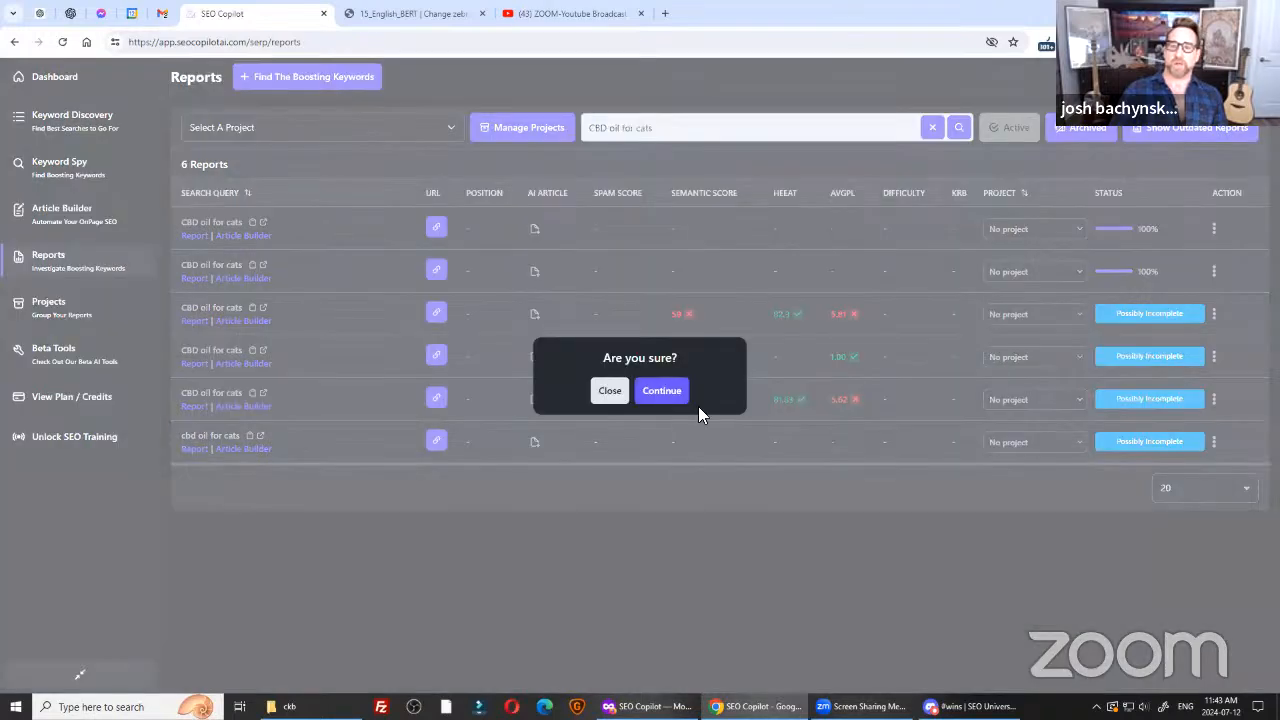
{"action": "left_click", "coordinate": [614, 392]}
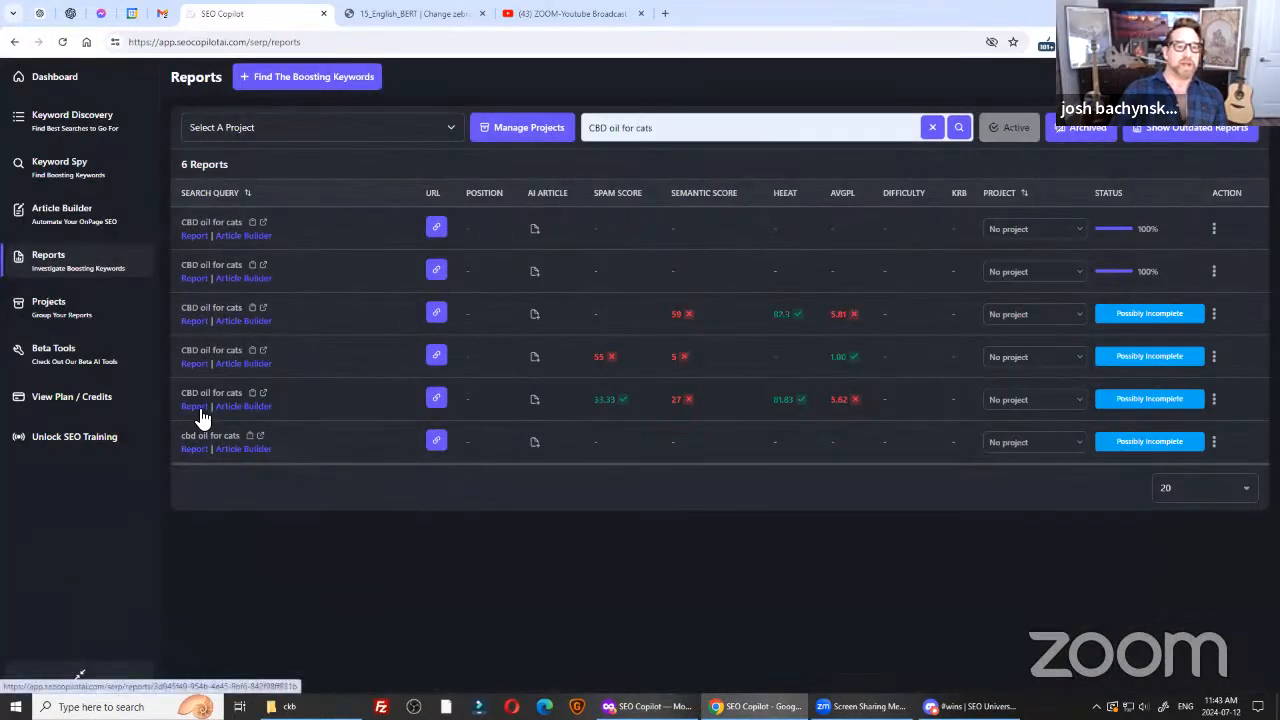
Open the first CBD oil for cats report and examine its best BERT entities for primary and secondary query intent.
{"action": "left_click", "coordinate": [200, 237]}
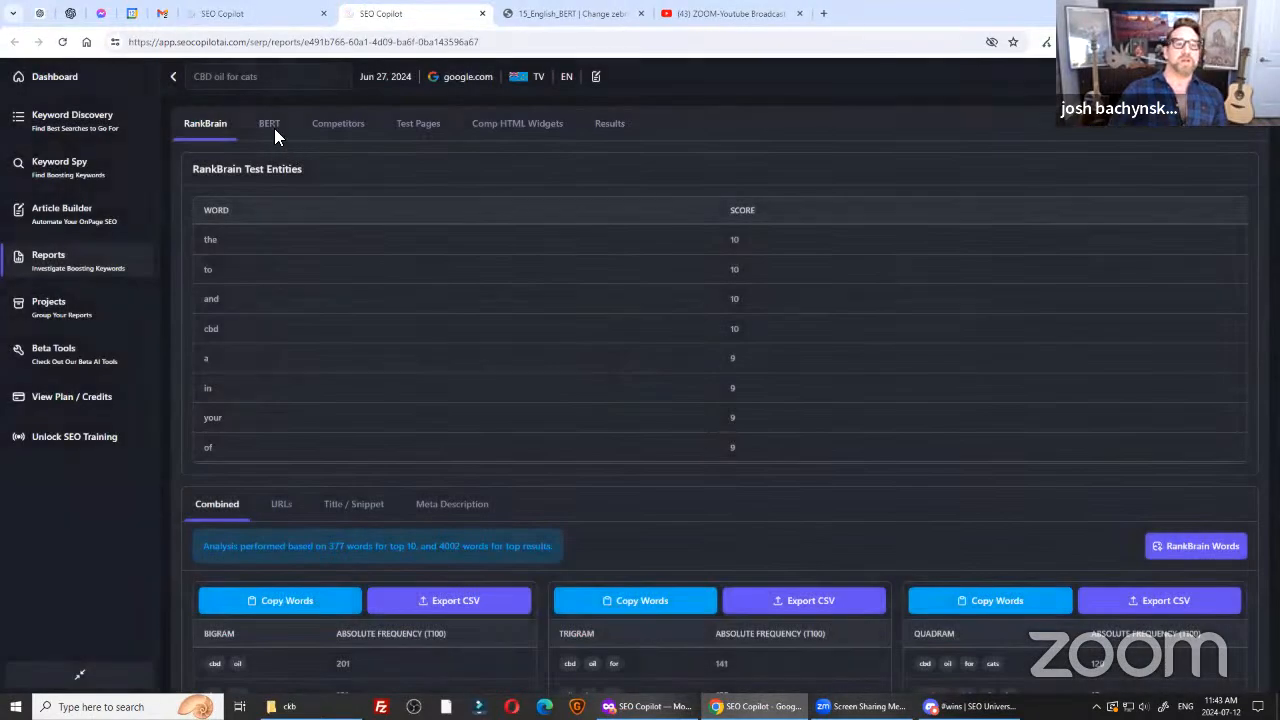
{"action": "left_click", "coordinate": [274, 128]}
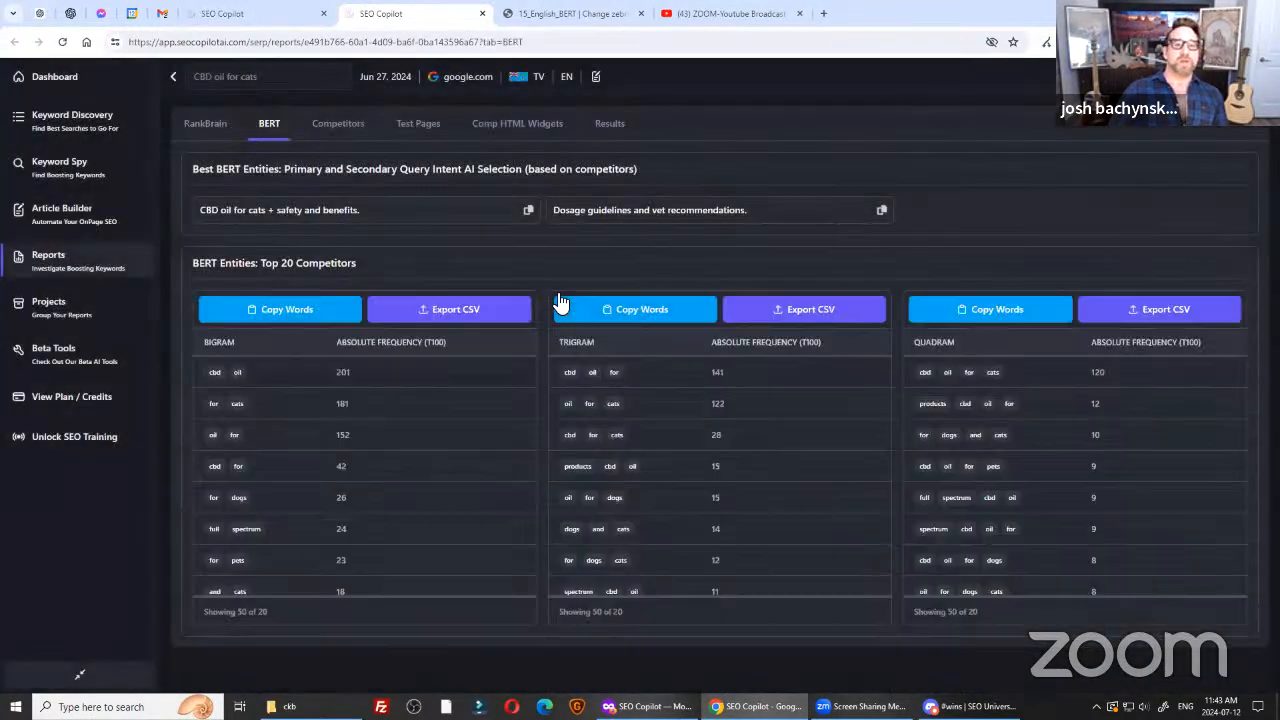
{"action": "key", "text": "ctrl+plus"}
{"action": "key", "text": "ctrl+plus"}
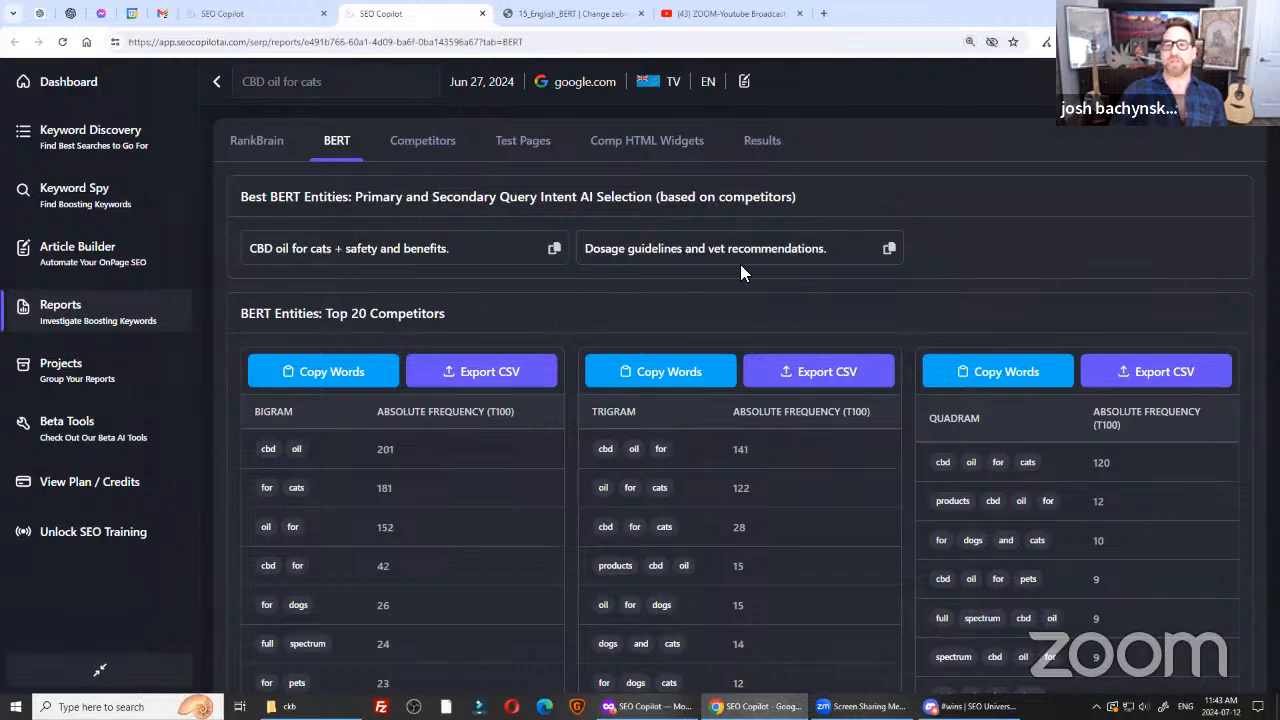
Examine the competitor HTML widgets of the report, highlighting the image gallery, customer reviews and table, and read through their HTML code.
{"action": "left_click", "coordinate": [652, 140]}
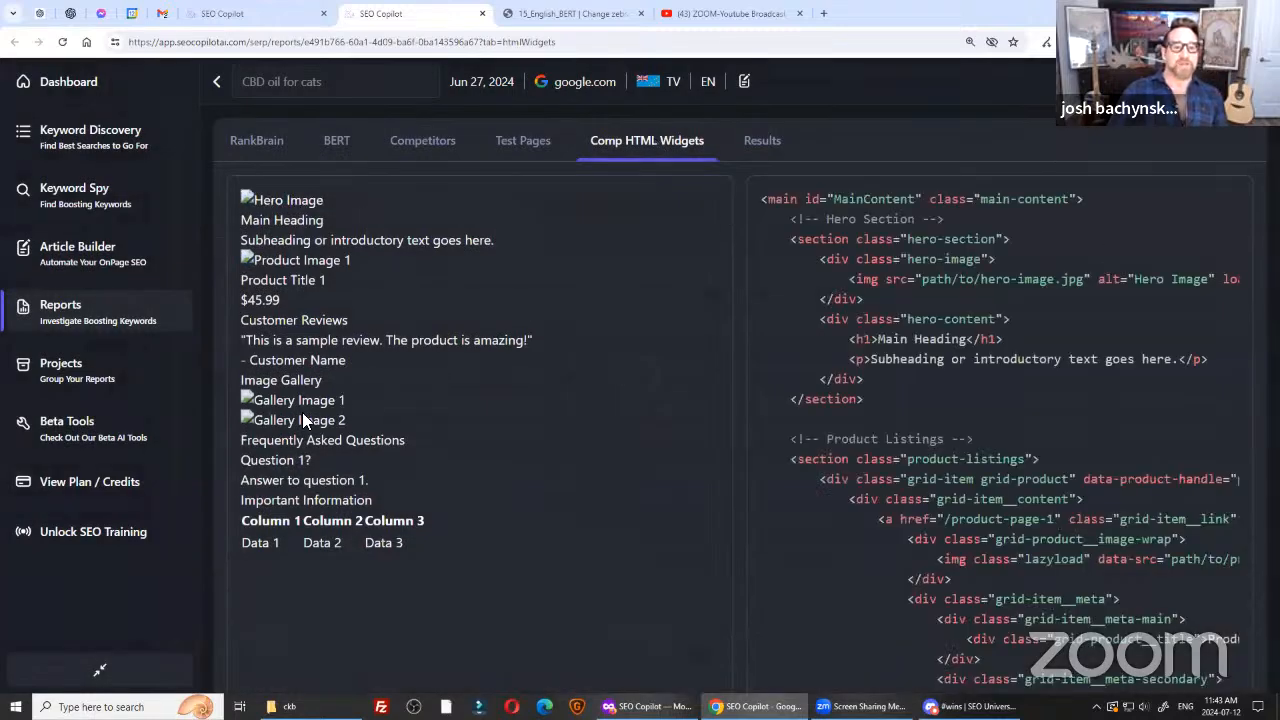
{"action": "left_click_drag", "start_coordinate": [241, 373], "coordinate": [390, 420]}
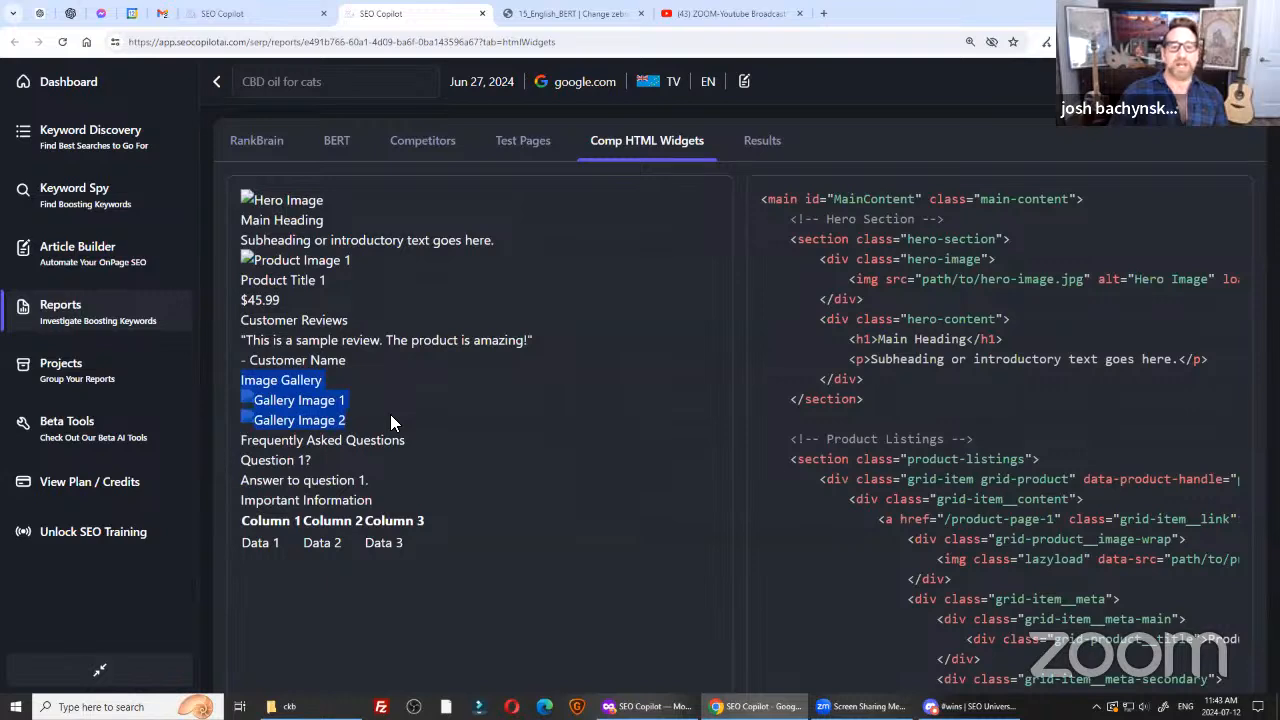
{"action": "left_click_drag", "start_coordinate": [241, 313], "coordinate": [392, 360]}
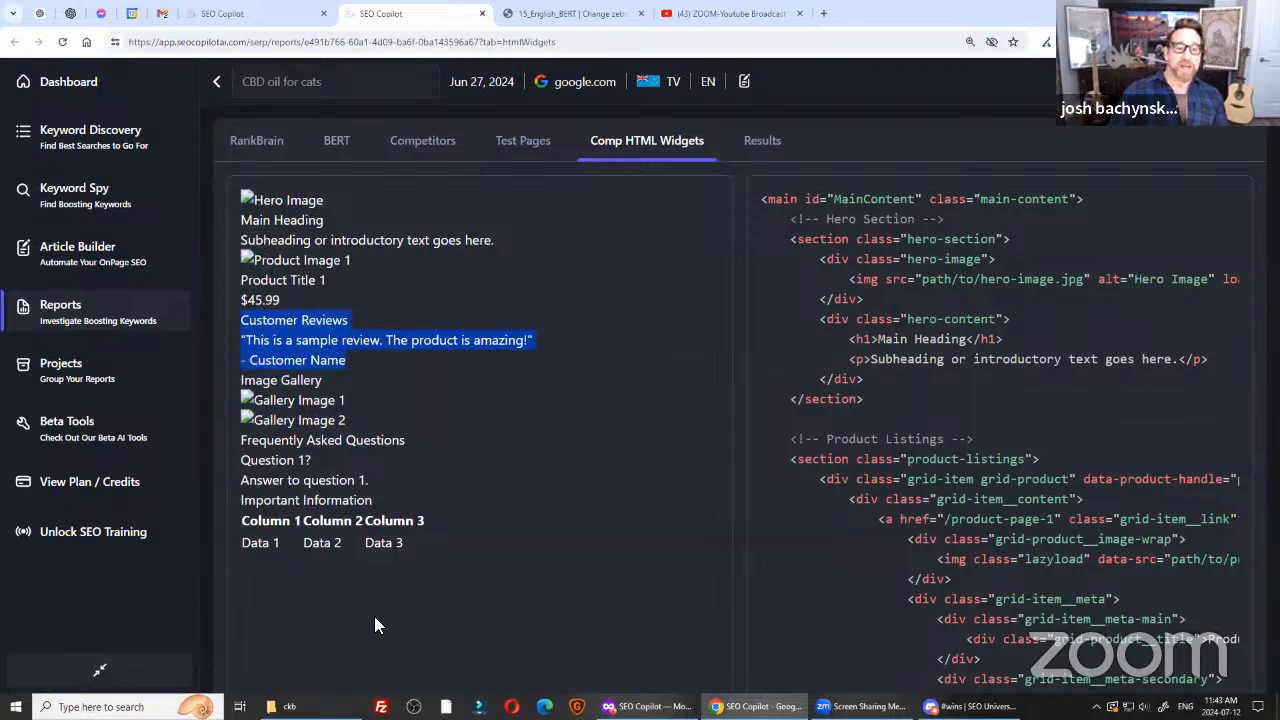
{"action": "left_click_drag", "start_coordinate": [255, 518], "coordinate": [366, 543]}
{"action": "scroll", "coordinate": [1014, 485], "scroll_direction": "down", "scroll_amount": 5}
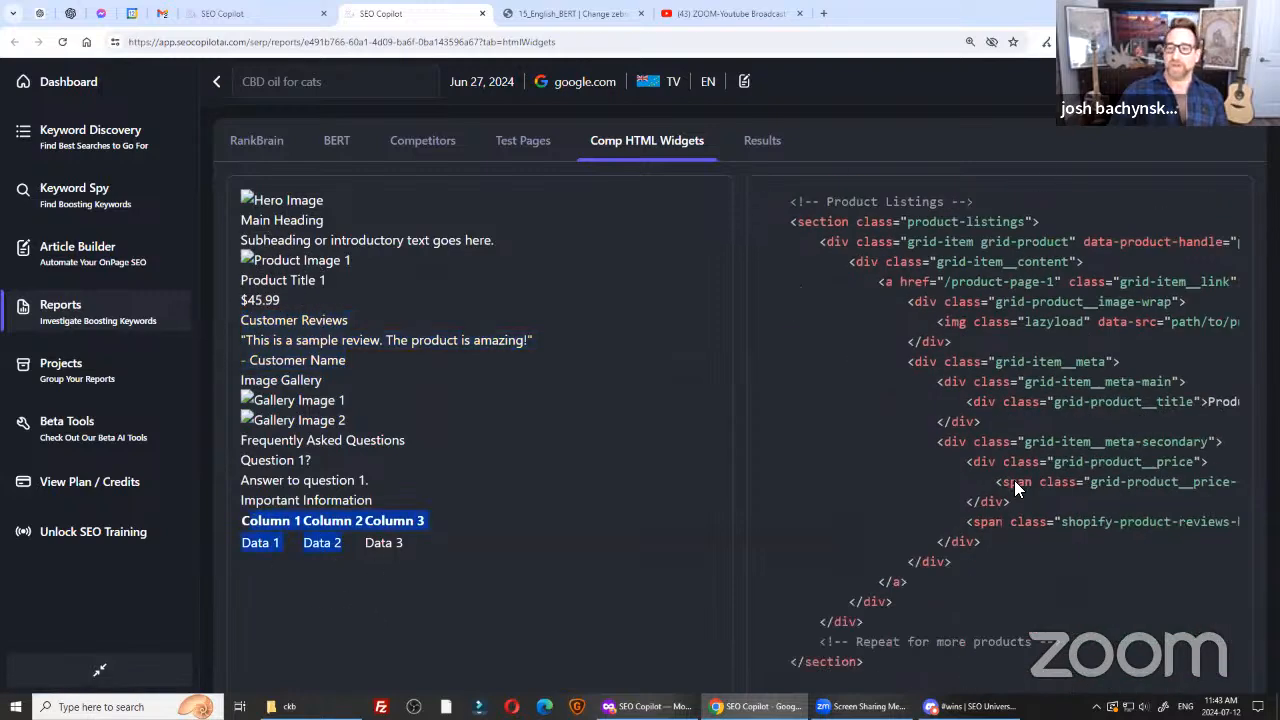
{"action": "scroll", "coordinate": [1014, 484], "scroll_direction": "down", "scroll_amount": 7}
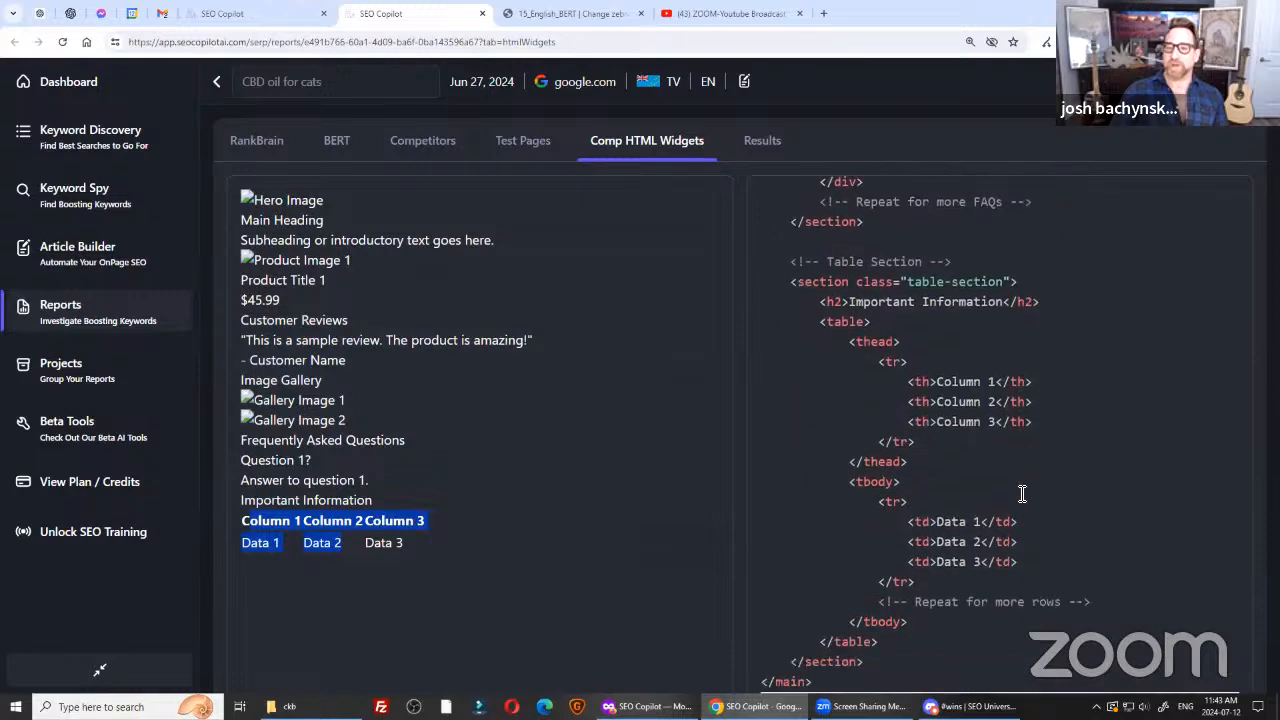
Read back through the competitor widgets' HTML code from the table section up to the hero section.
{"action": "scroll", "coordinate": [1022, 493], "scroll_direction": "down", "scroll_amount": 1}
{"action": "scroll", "coordinate": [1020, 528], "scroll_direction": "up", "scroll_amount": 5}
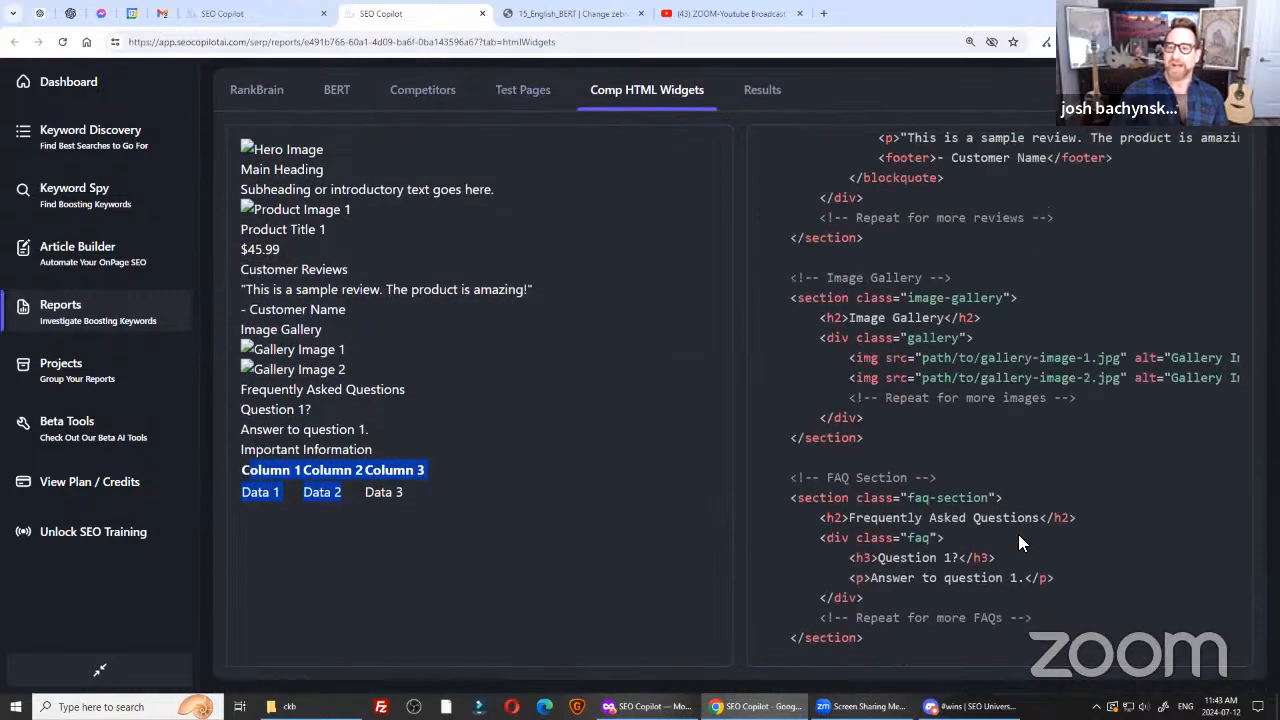
{"action": "scroll", "coordinate": [1018, 536], "scroll_direction": "up", "scroll_amount": 8}
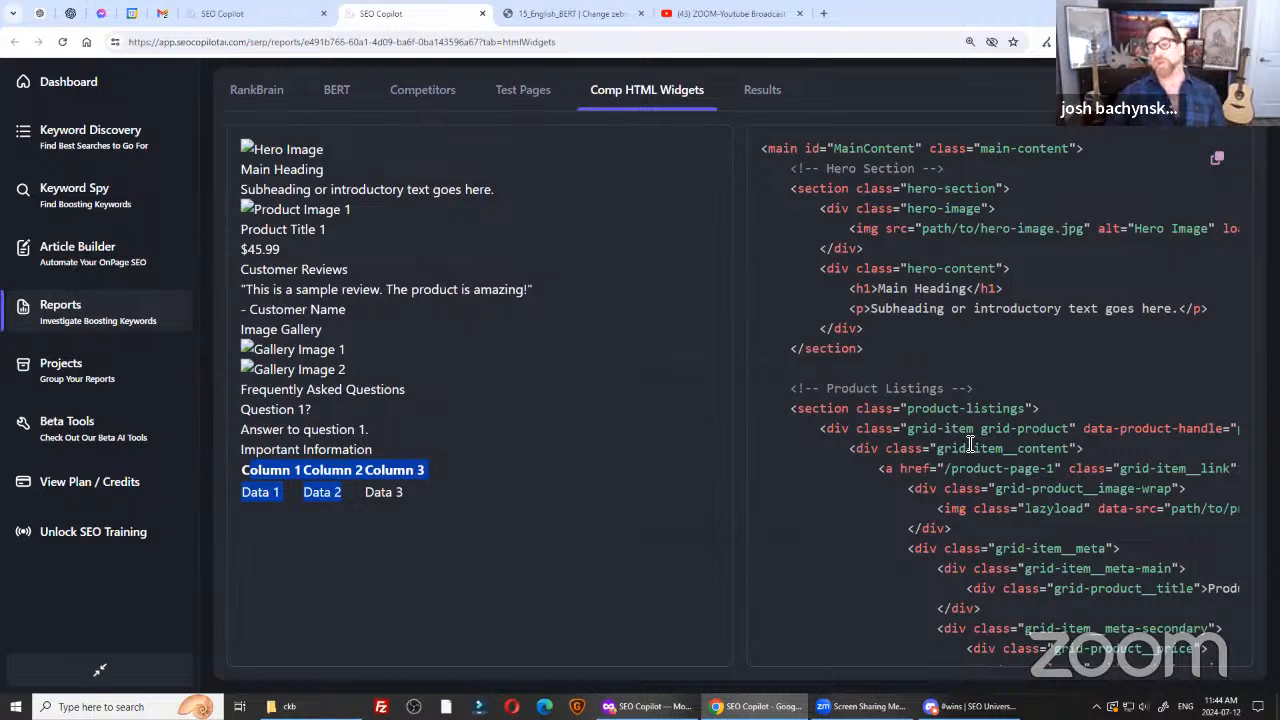
{"action": "key", "text": "ctrl"}
{"action": "key", "text": "ctrl"}
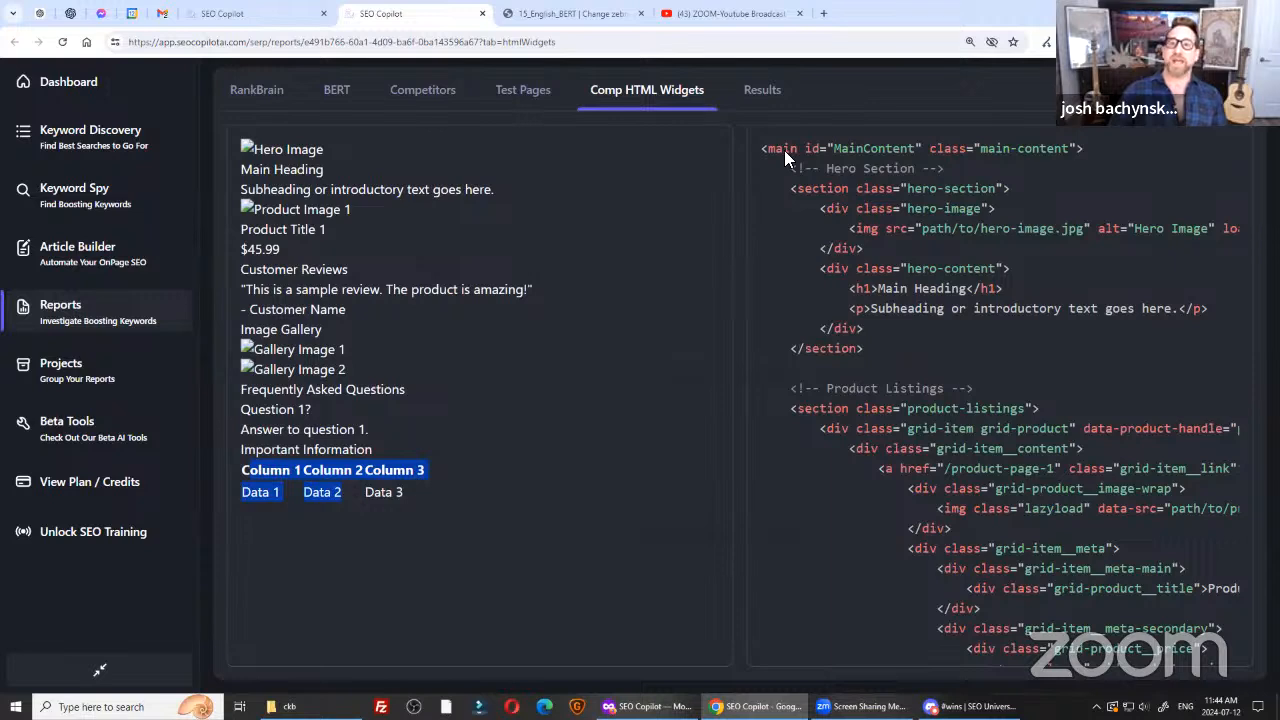
{"action": "scroll", "coordinate": [824, 128], "scroll_direction": "up", "scroll_amount": 1}
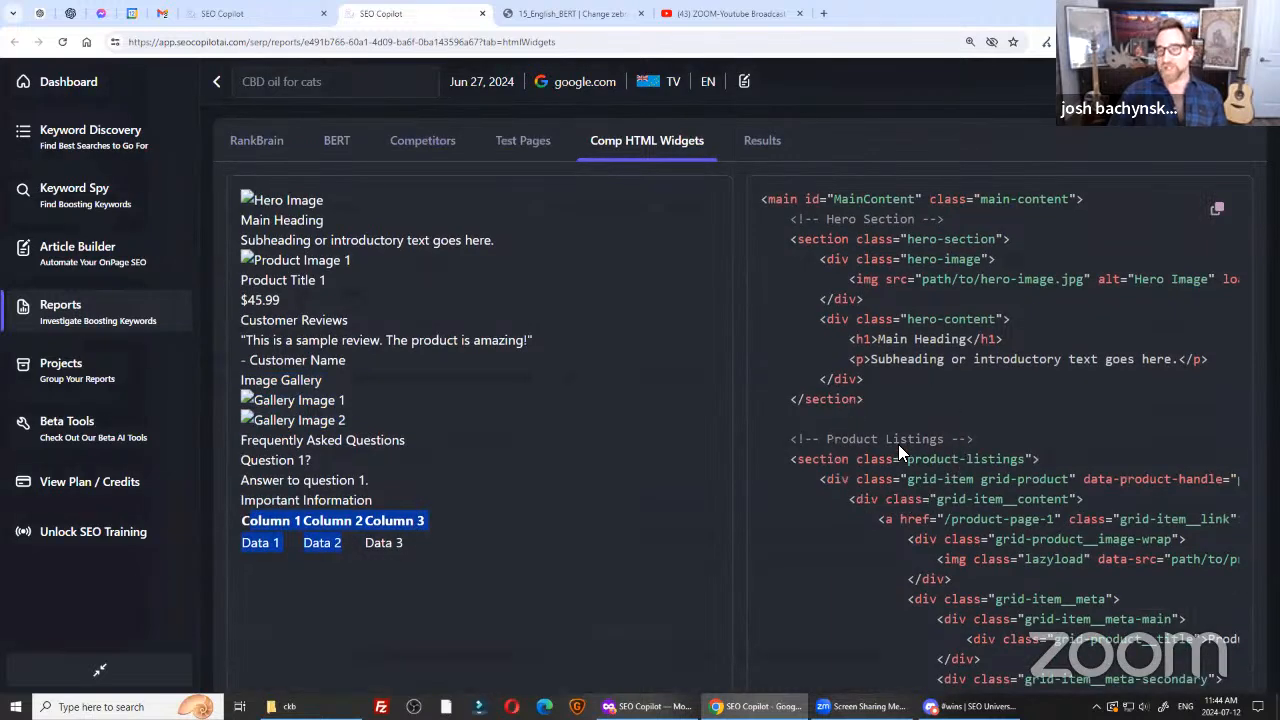
{"action": "key", "text": "ctrl"}
{"action": "key", "text": "ctrl"}
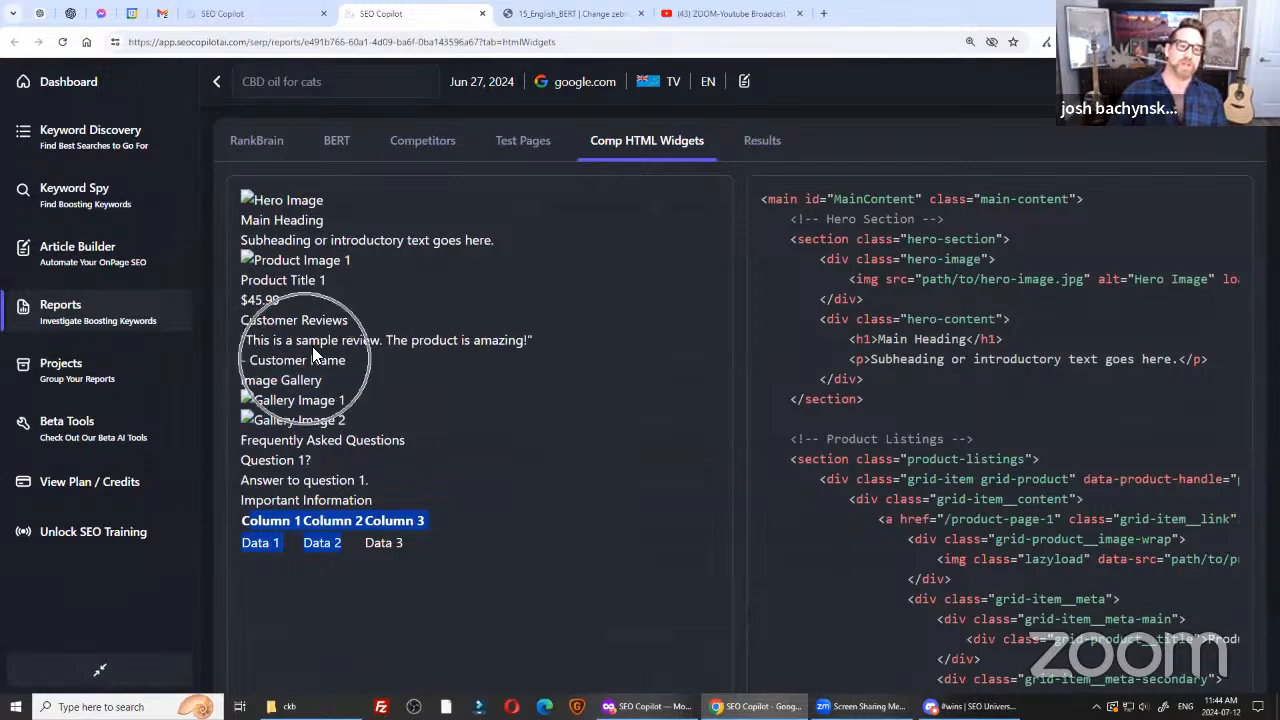
Open the CBD oil for cats report in the Article Builder and bring up the High Quality Article settings.
{"action": "left_click", "coordinate": [745, 87]}
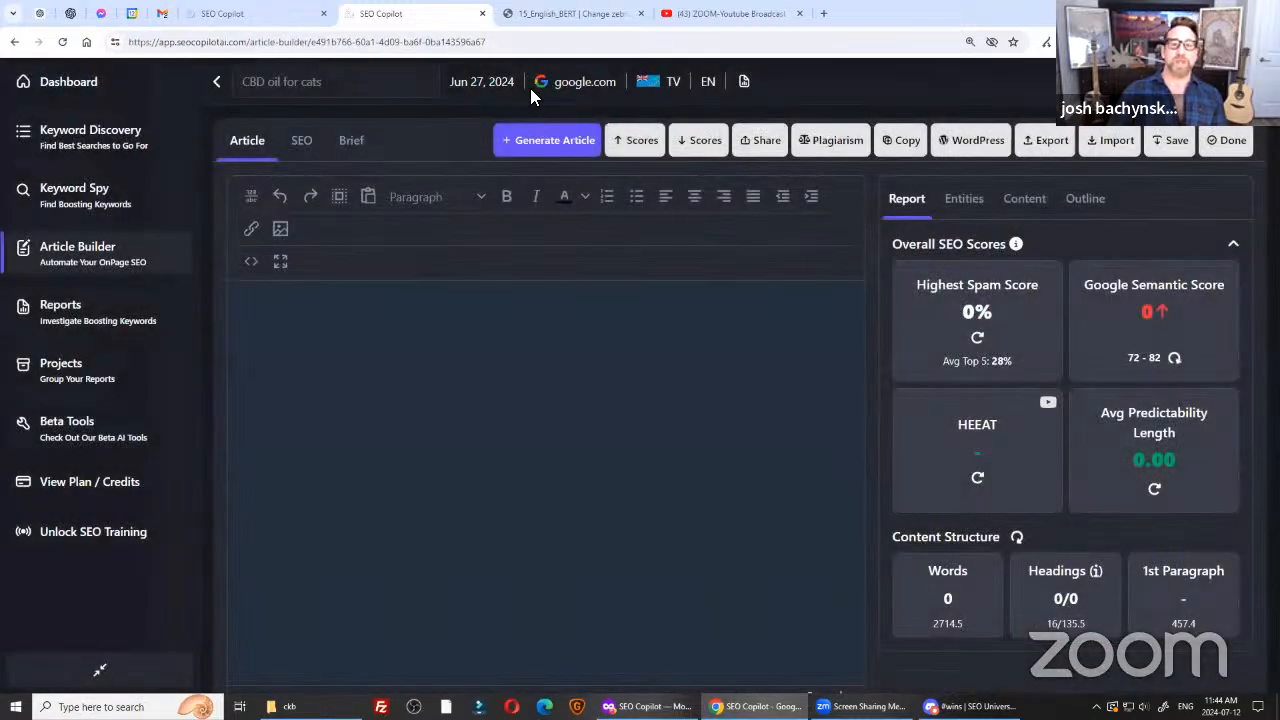
{"action": "left_click", "coordinate": [538, 140]}
{"action": "key", "text": "ctrl"}
{"action": "key", "text": "ctrl"}
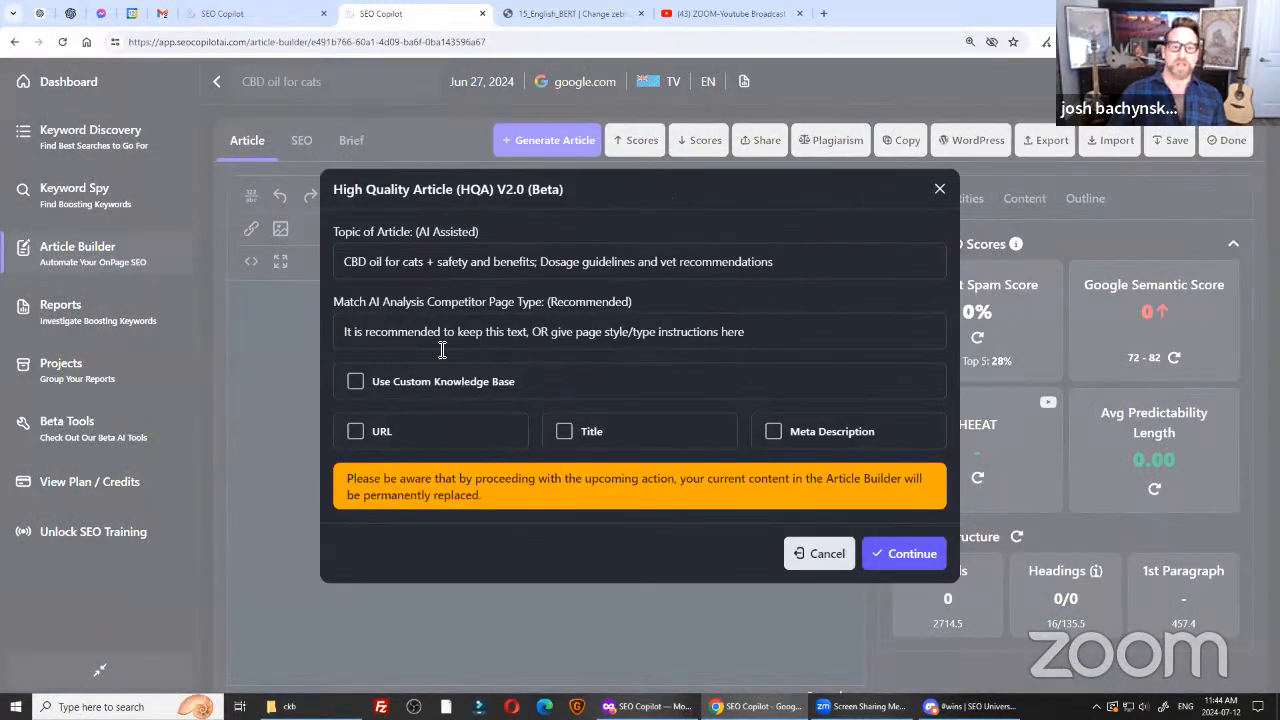
{"action": "key", "text": "ctrl"}
{"action": "key", "text": "ctrl"}
Toggle the Use Custom Knowledge Base option on and back off in the High Quality Article settings.
{"action": "left_click", "coordinate": [362, 384]}
{"action": "left_click", "coordinate": [362, 384]}
{"action": "key", "text": "ctrl"}
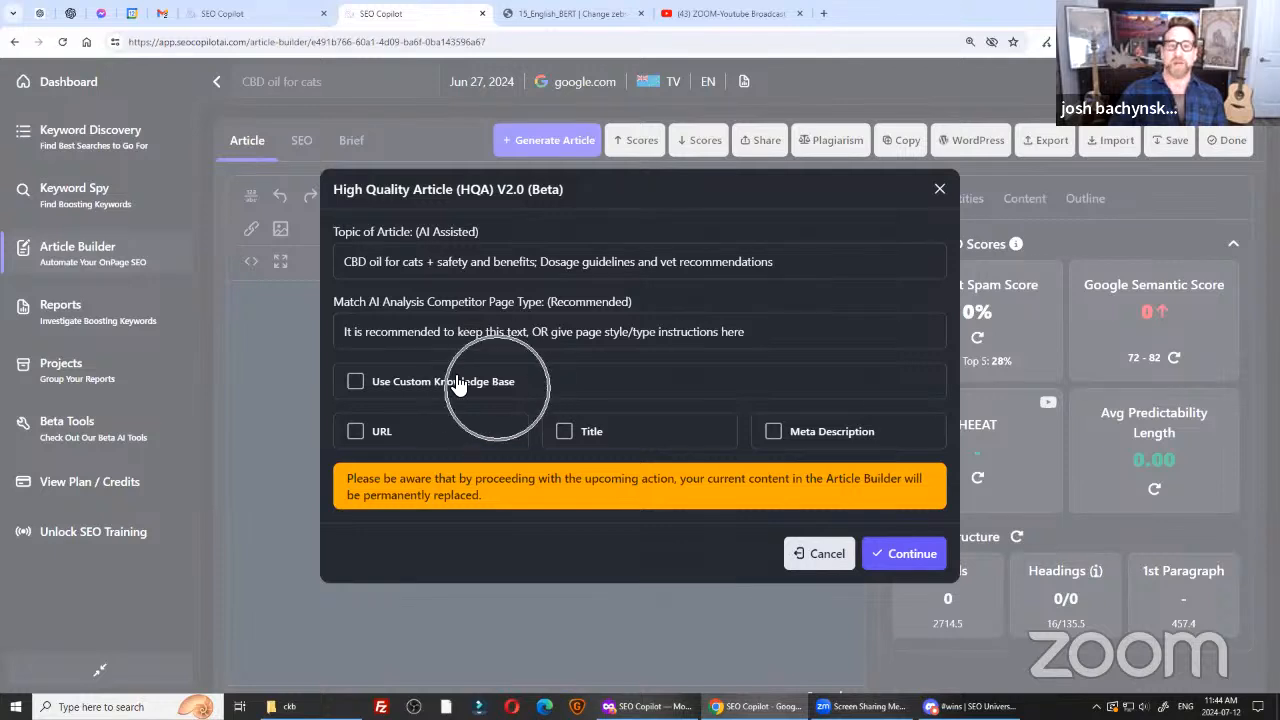
{"action": "key", "text": "ctrl"}
{"action": "key", "text": "ctrl"}
{"action": "key", "text": "ctrl"}
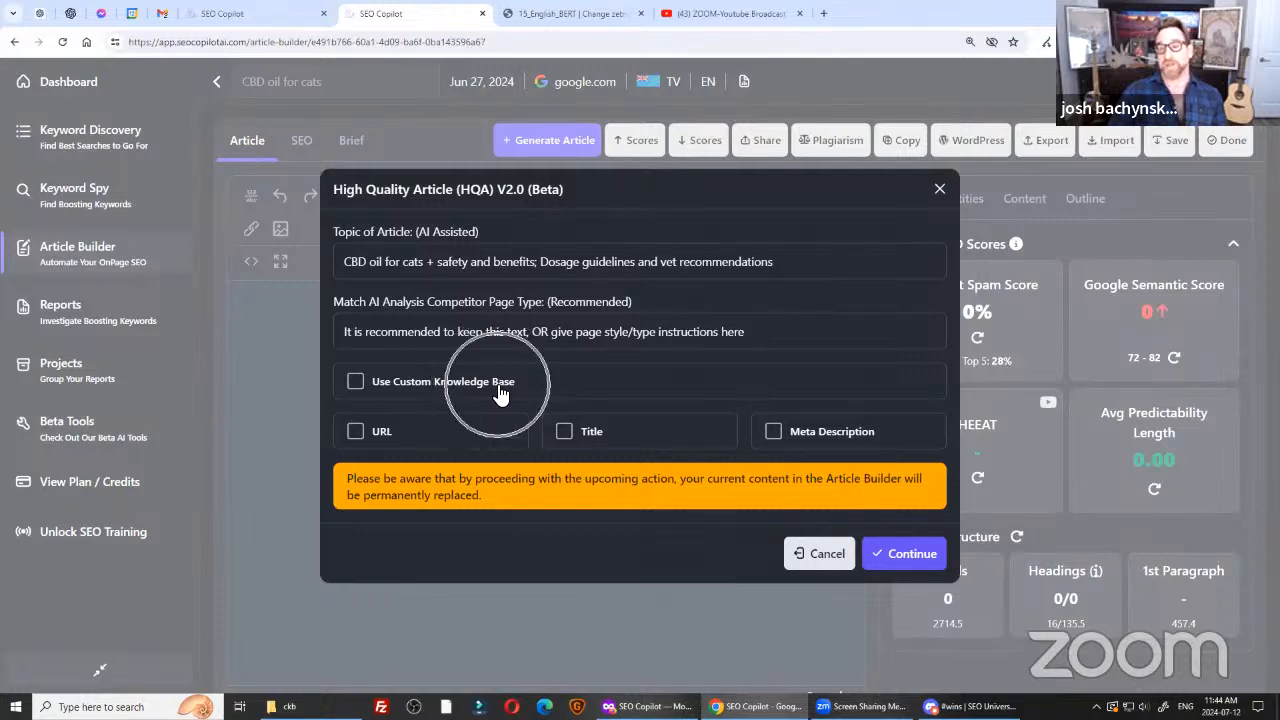
{"action": "left_click", "coordinate": [556, 196]}
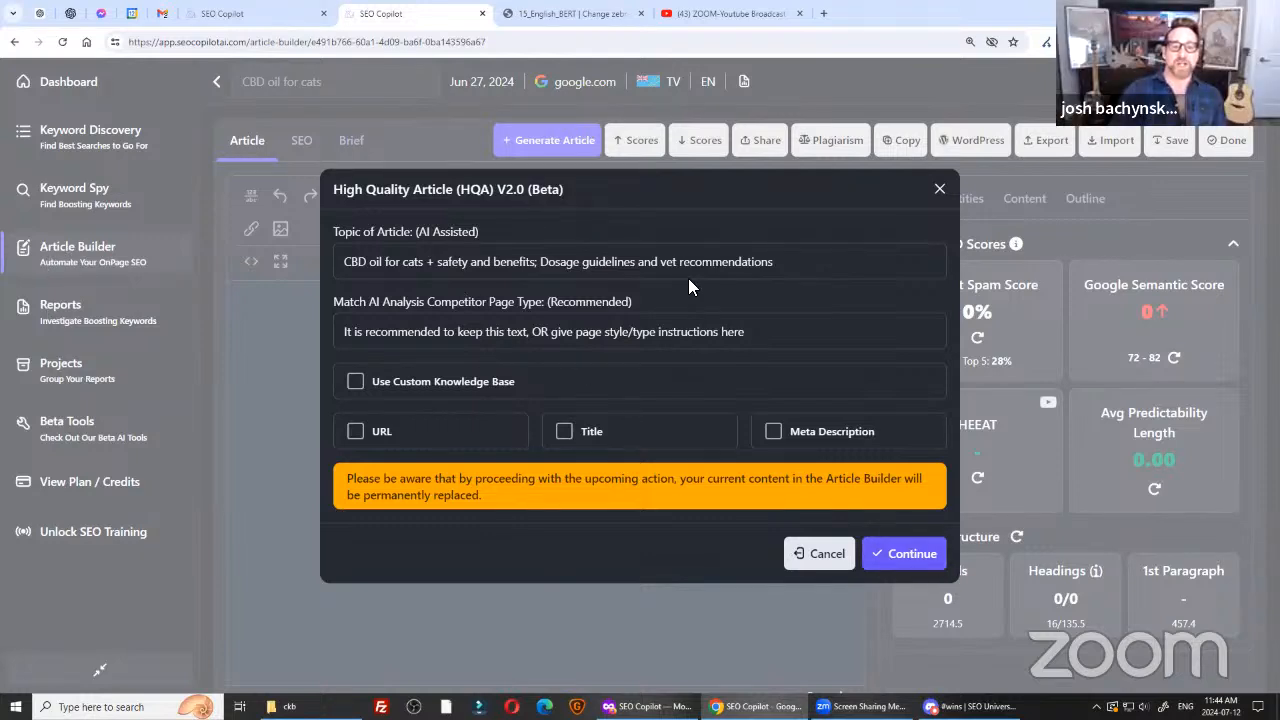
Enable the custom knowledge base, attach custom_knowledge_base.txt from the ckb folder, and start generating the CBD oil for cats article.
{"action": "left_click", "coordinate": [356, 382]}
{"action": "left_click", "coordinate": [766, 386]}
{"action": "double_click", "coordinate": [175, 93]}
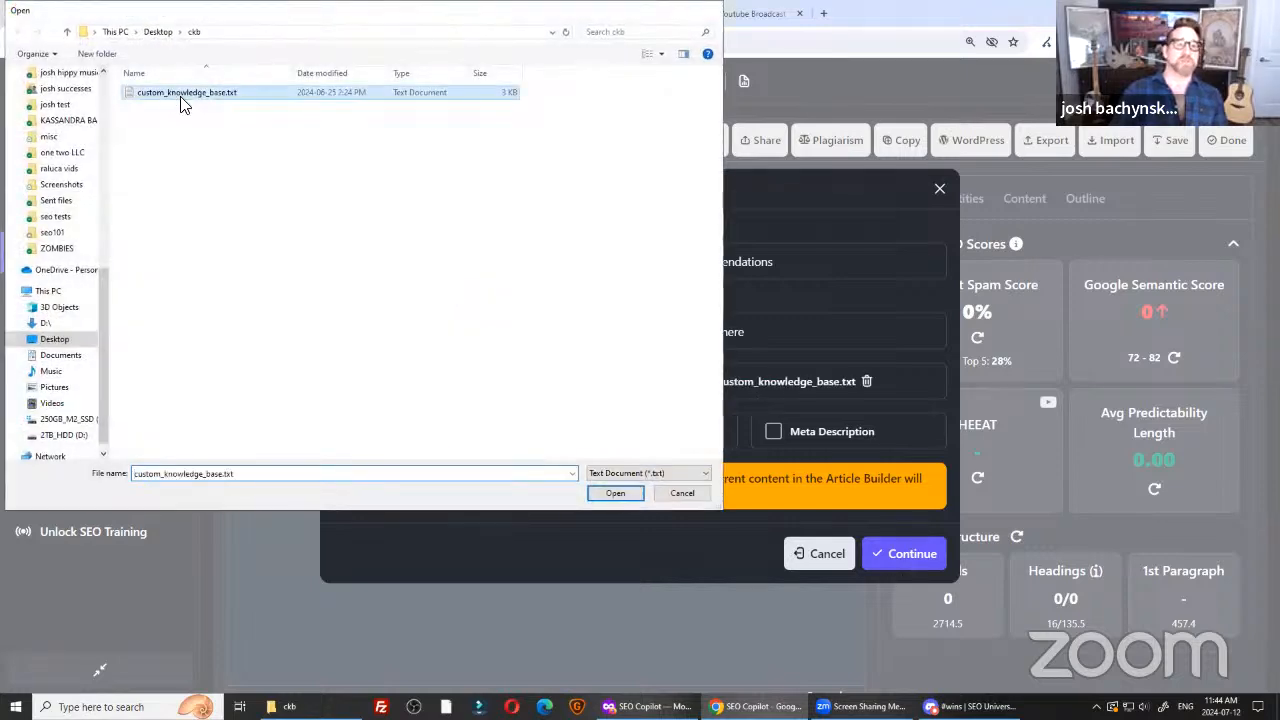
{"action": "left_click", "coordinate": [918, 556]}
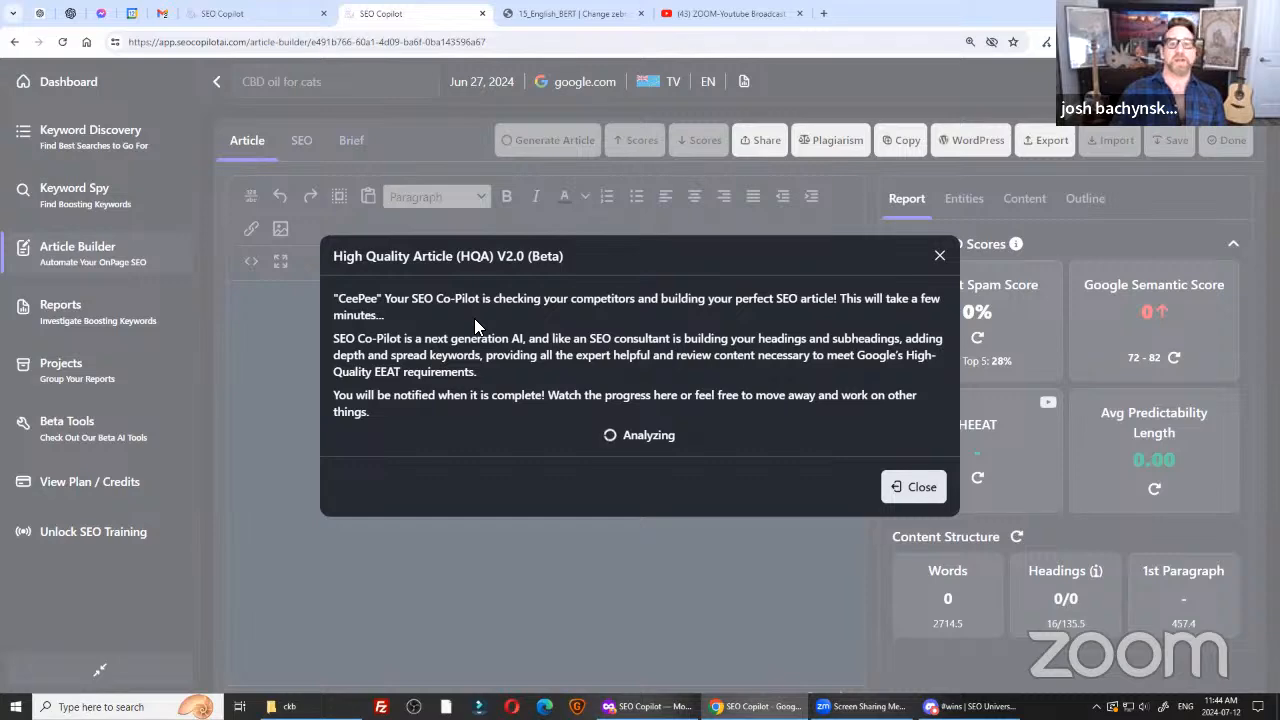
Switch to the Firefox window with the seo training article and examine the best BERT entities in its report.
{"action": "key", "text": "alt+Tab"}
{"action": "left_click", "coordinate": [490, 372]}
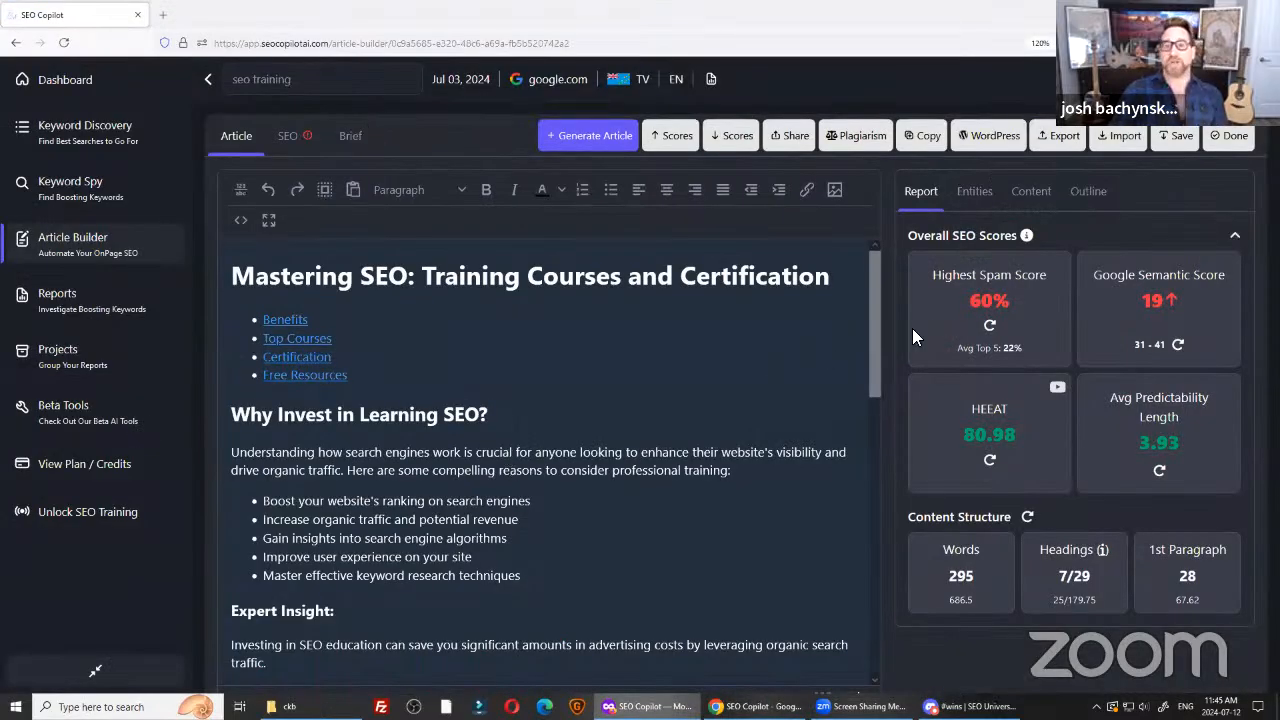
{"action": "left_click", "coordinate": [712, 82]}
{"action": "left_click", "coordinate": [318, 137]}
{"action": "key", "text": "ctrl"}
{"action": "key", "text": "ctrl"}
{"action": "key", "text": "ctrl"}
{"action": "key", "text": "ctrl"}
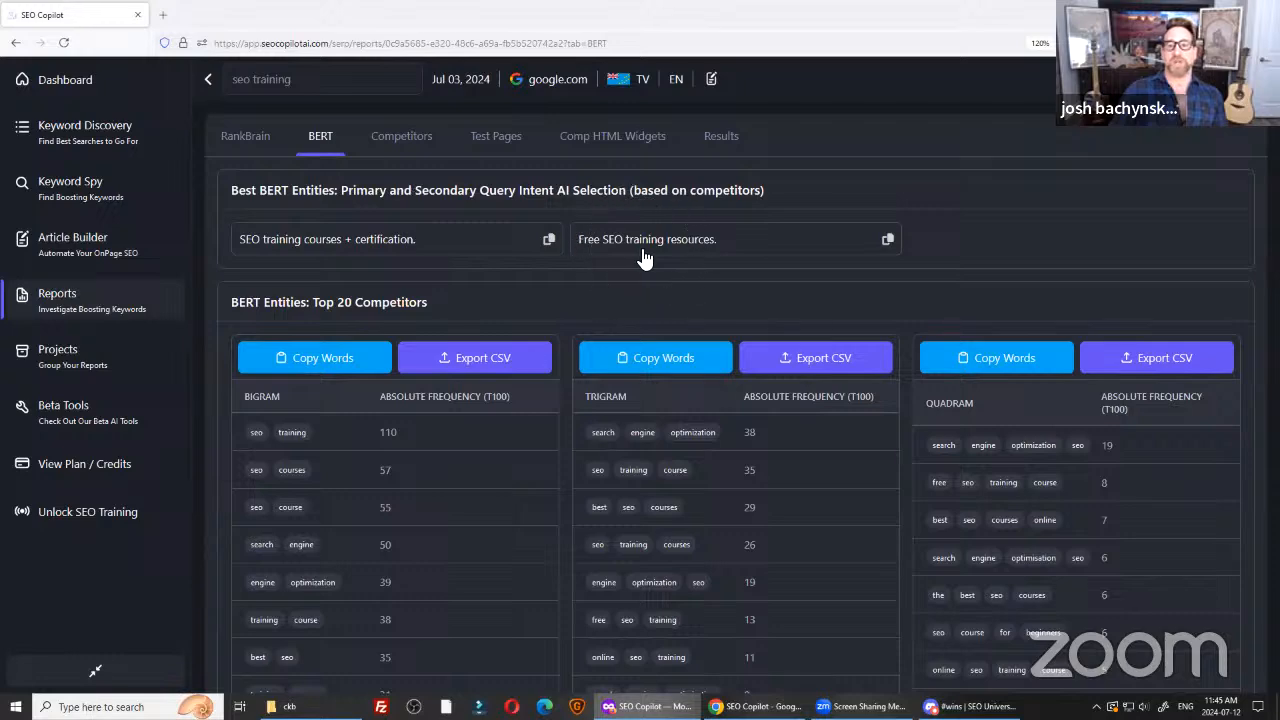
Examine the seo training report's competitor HTML widgets and highlight the heading section code.
{"action": "left_click", "coordinate": [594, 136]}
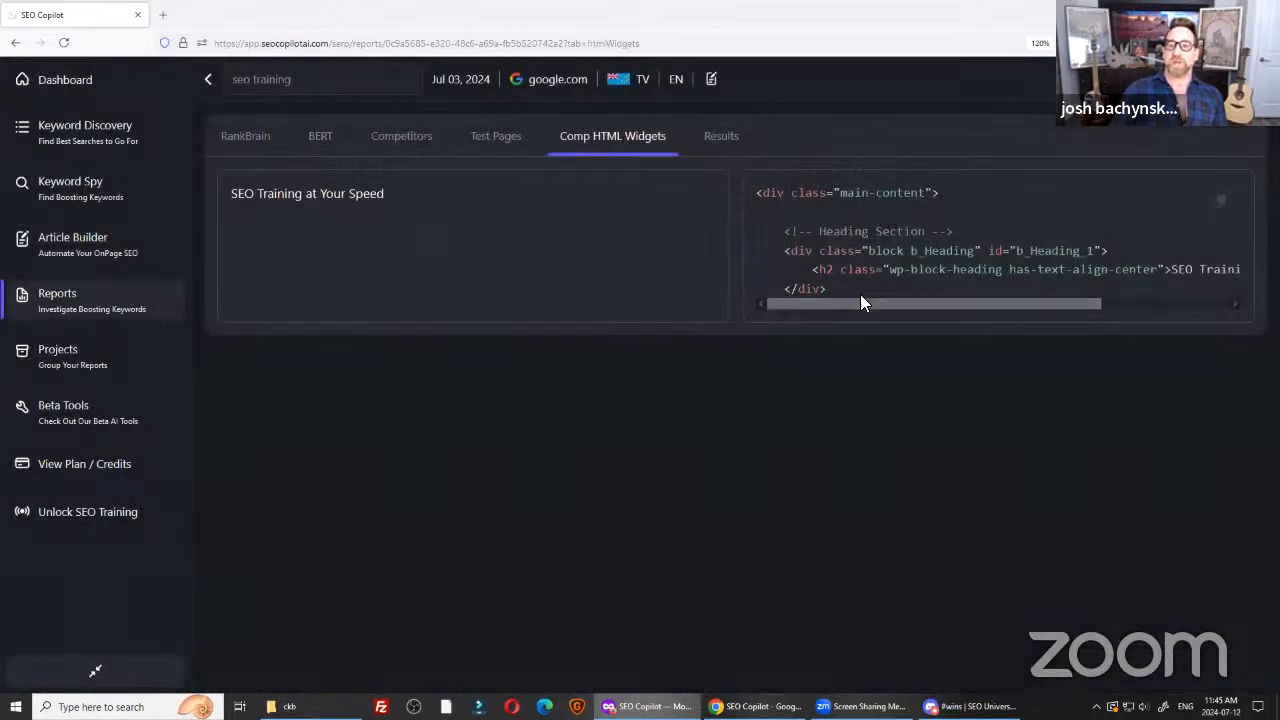
{"action": "left_click_drag", "start_coordinate": [748, 187], "coordinate": [850, 289]}
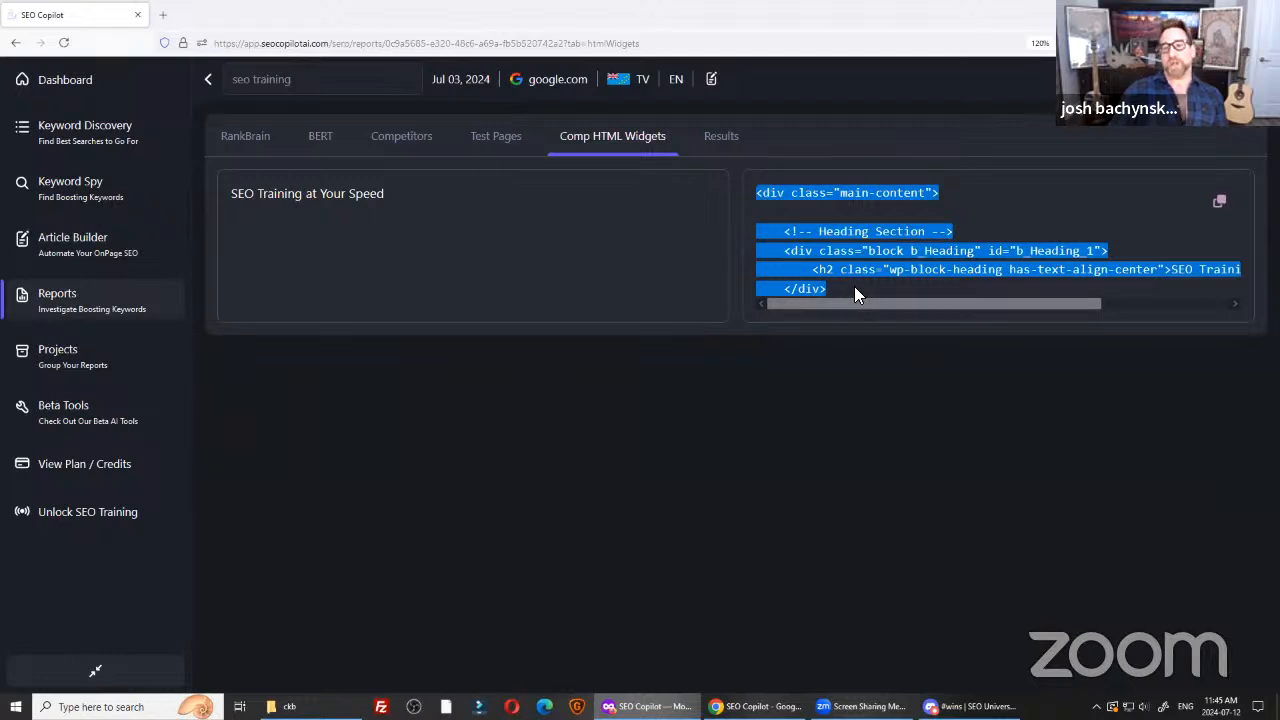
{"action": "left_click", "coordinate": [854, 286]}
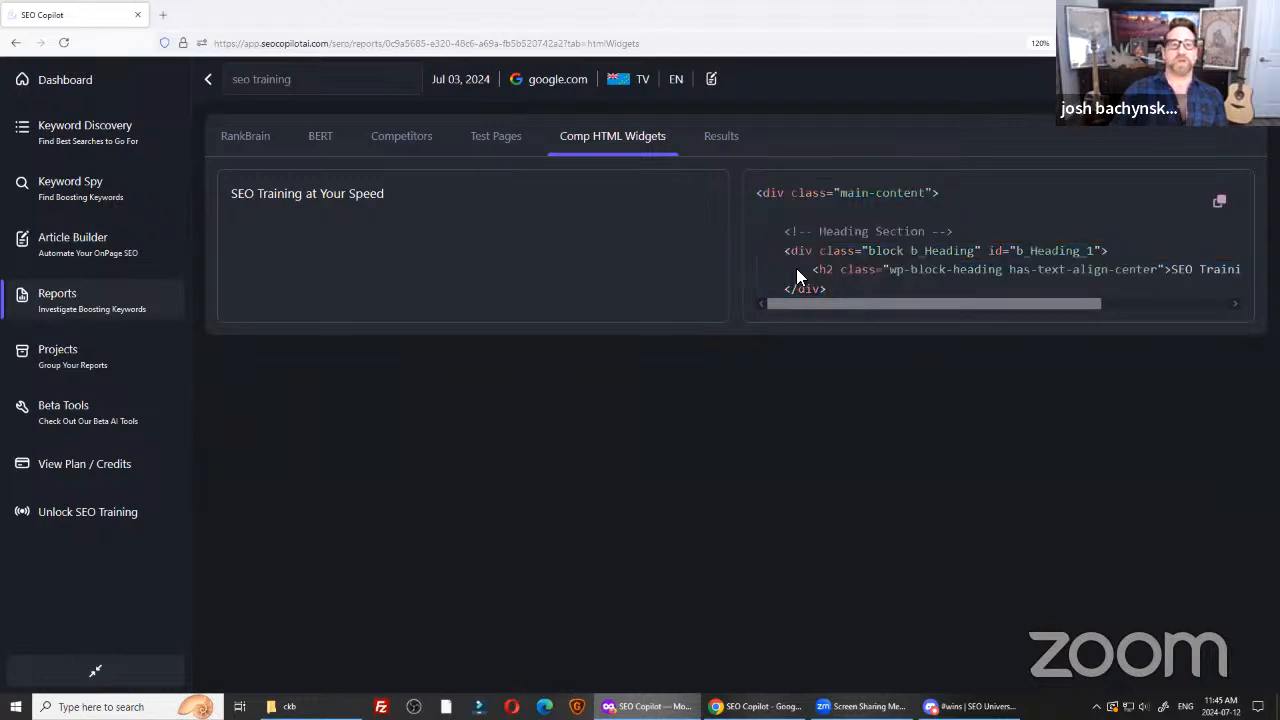
Return to the seo training article, read through its course table and certification sections, and read the body spam score explanation.
{"action": "left_click", "coordinate": [713, 80]}
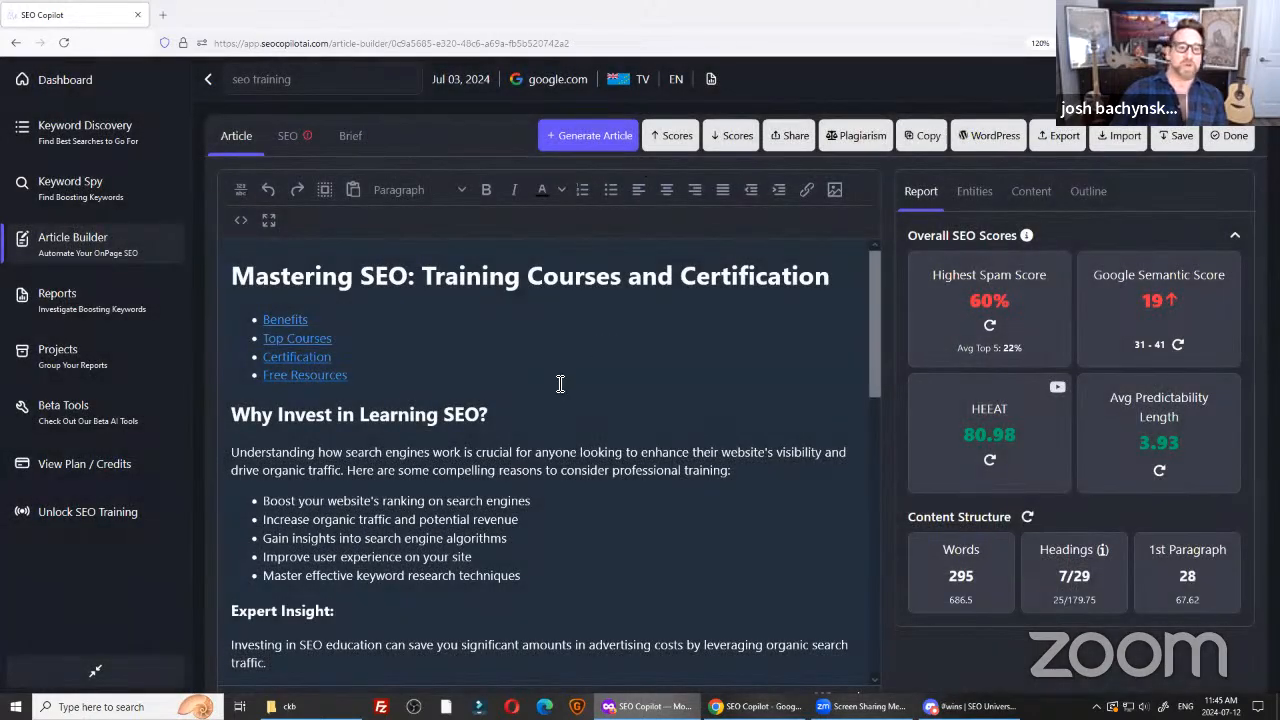
{"action": "scroll", "coordinate": [552, 395], "scroll_direction": "down", "scroll_amount": 5}
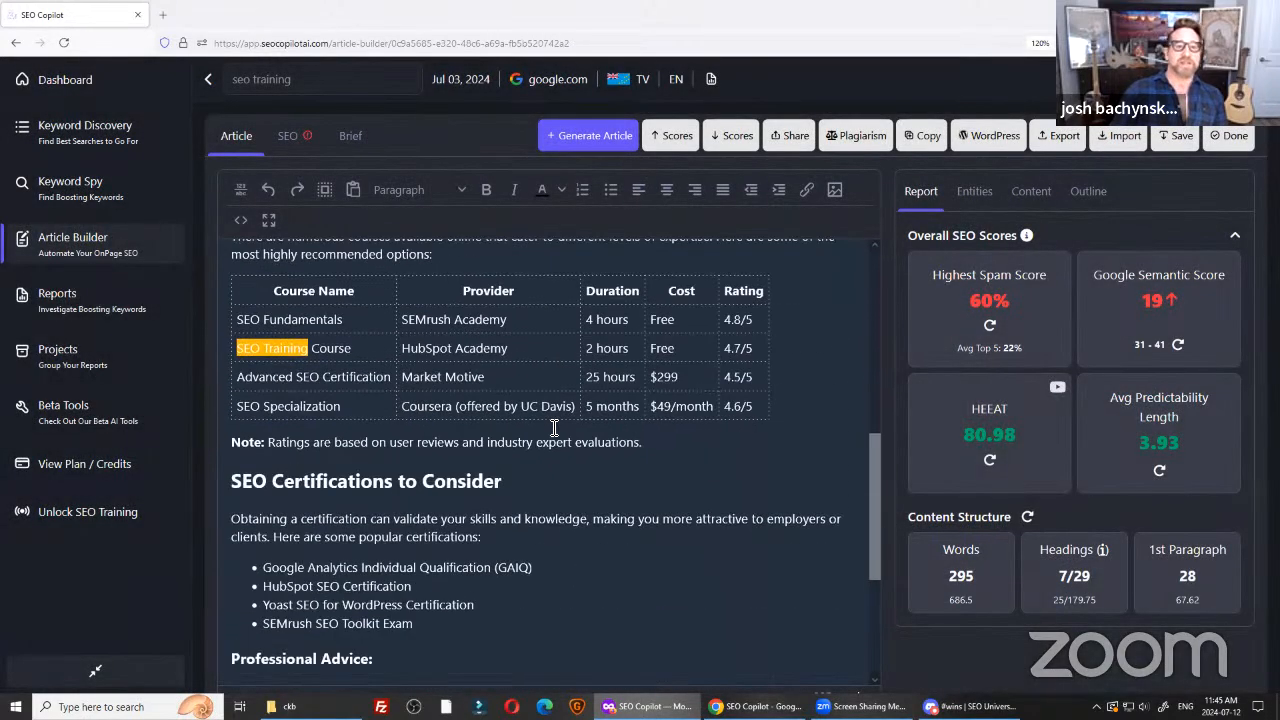
{"action": "scroll", "coordinate": [486, 443], "scroll_direction": "up", "scroll_amount": 1}
{"action": "left_click", "coordinate": [662, 424]}
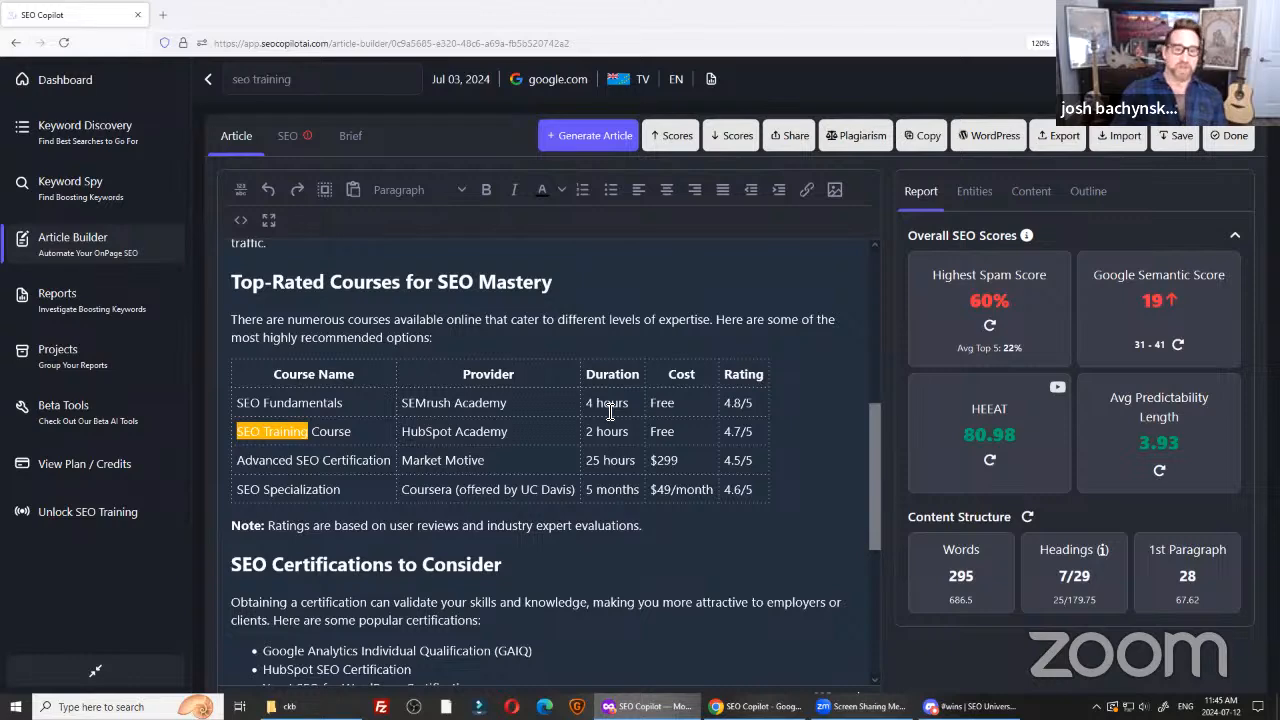
{"action": "scroll", "coordinate": [610, 412], "scroll_direction": "down", "scroll_amount": 3}
{"action": "left_click", "coordinate": [330, 637]}
{"action": "scroll", "coordinate": [576, 524], "scroll_direction": "up", "scroll_amount": 1}
{"action": "scroll", "coordinate": [576, 524], "scroll_direction": "up", "scroll_amount": 7}
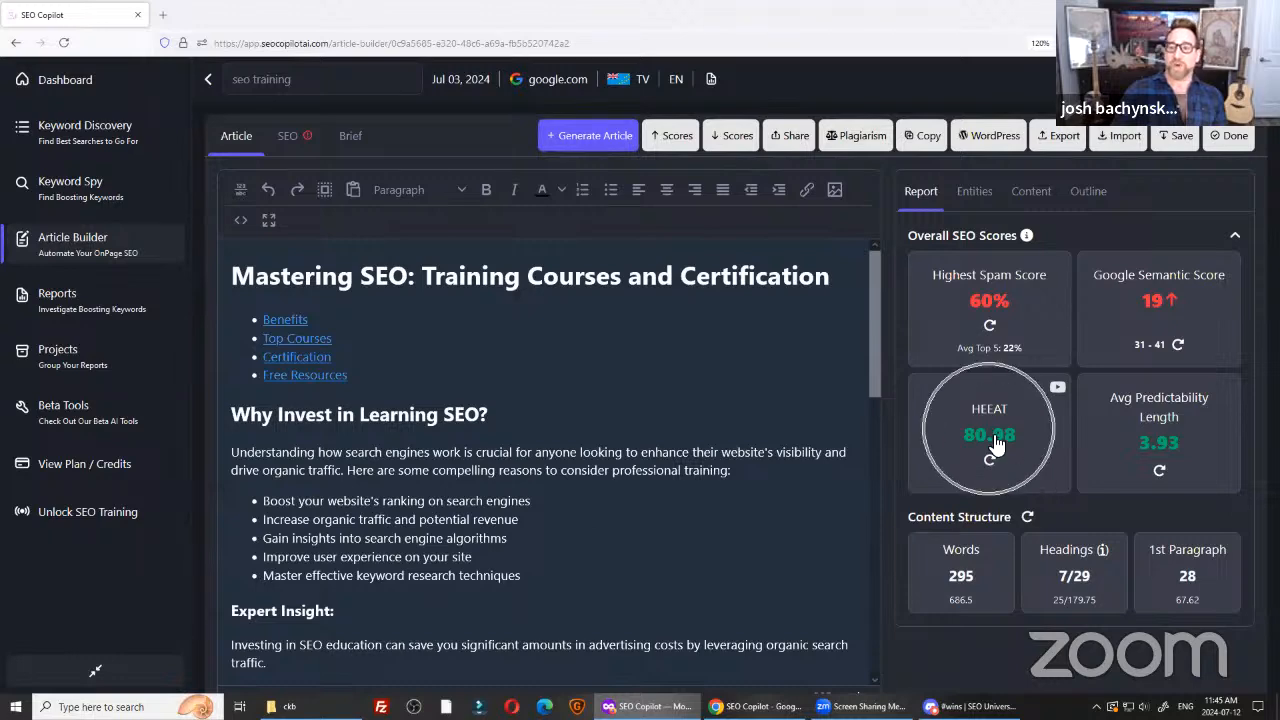
{"action": "left_click", "coordinate": [990, 302]}
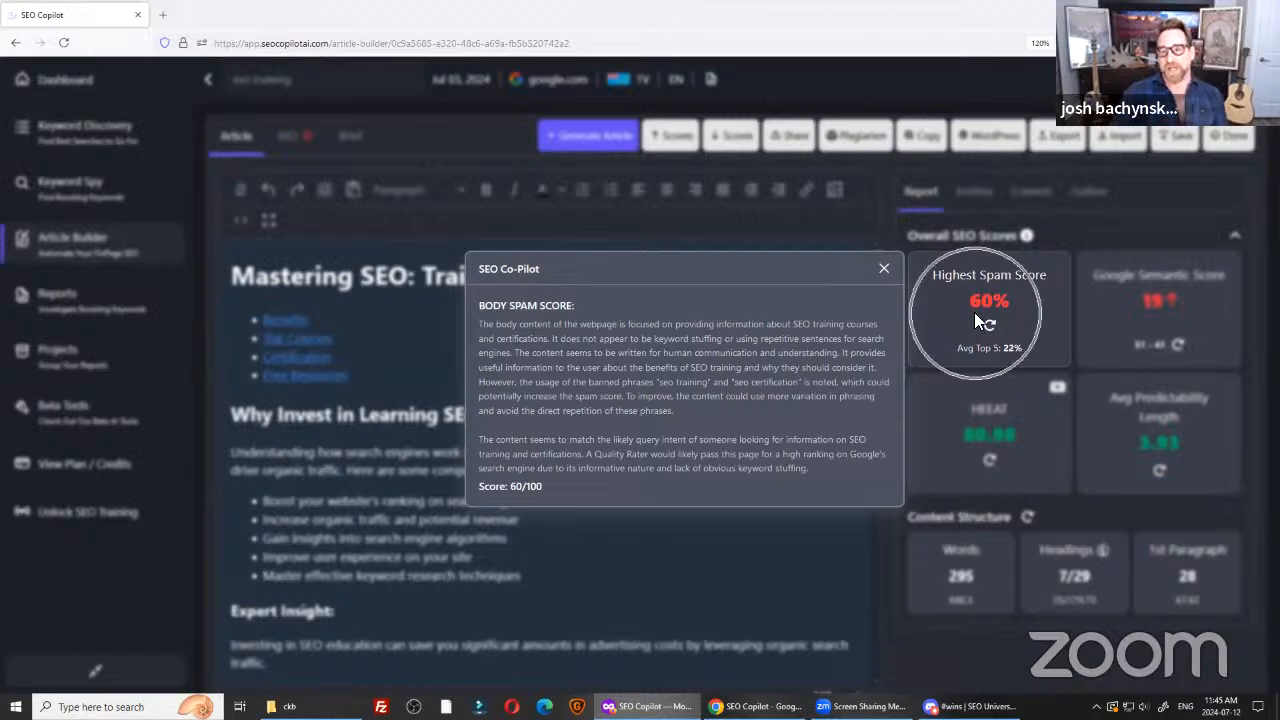
{"action": "left_click", "coordinate": [884, 268]}
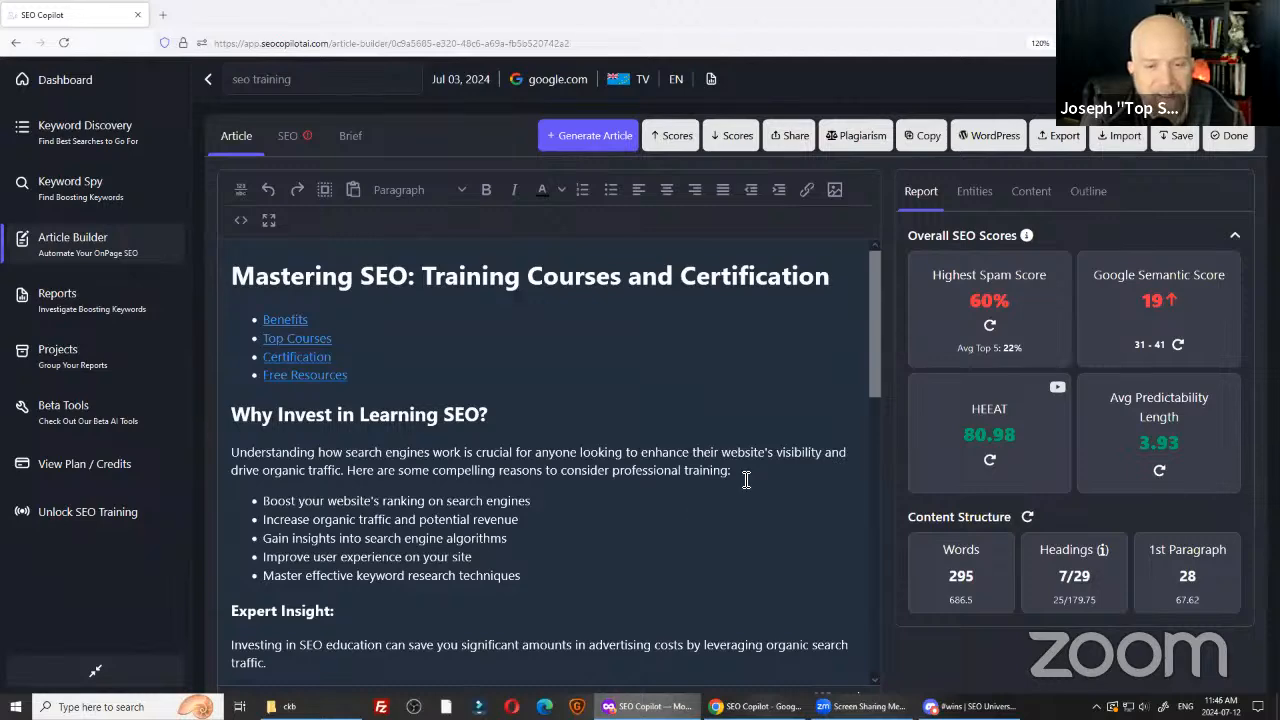
Examine the article's SEO recommendations and highlight the competitors' average exact match count for body text.
{"action": "left_click", "coordinate": [288, 136]}
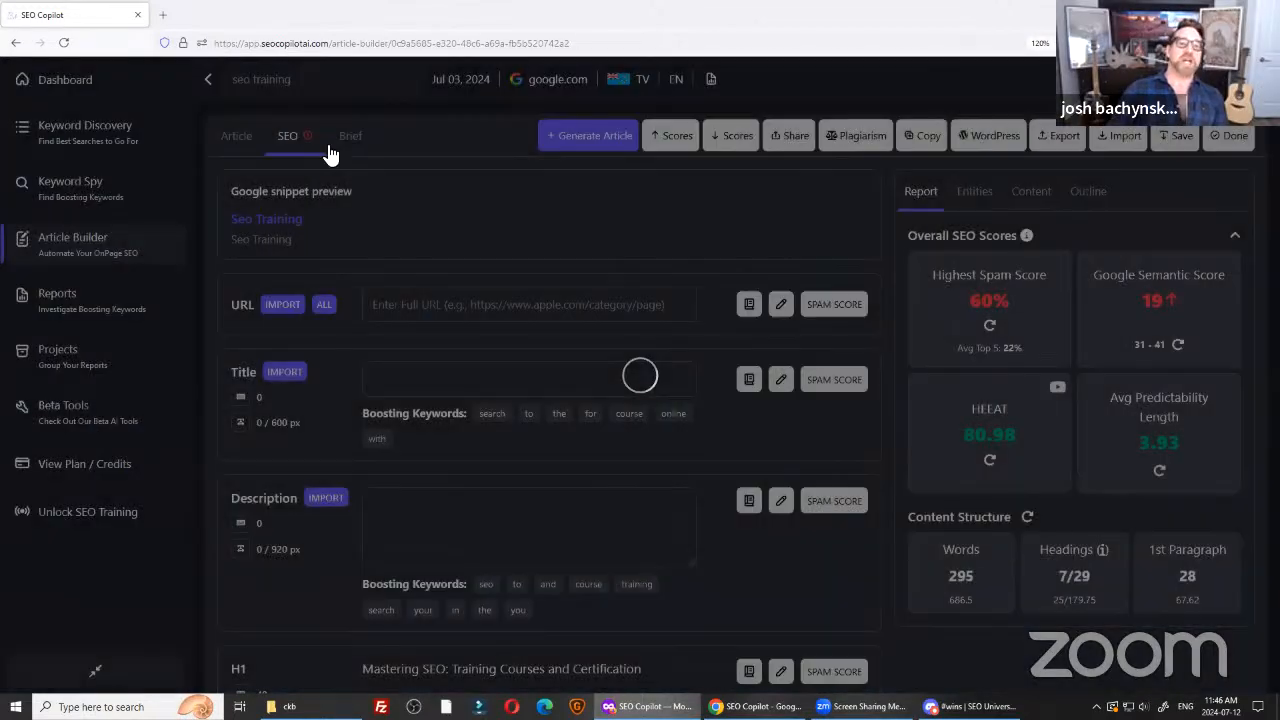
{"action": "scroll", "coordinate": [680, 374], "scroll_direction": "down", "scroll_amount": 3}
{"action": "scroll", "coordinate": [680, 383], "scroll_direction": "down", "scroll_amount": 5}
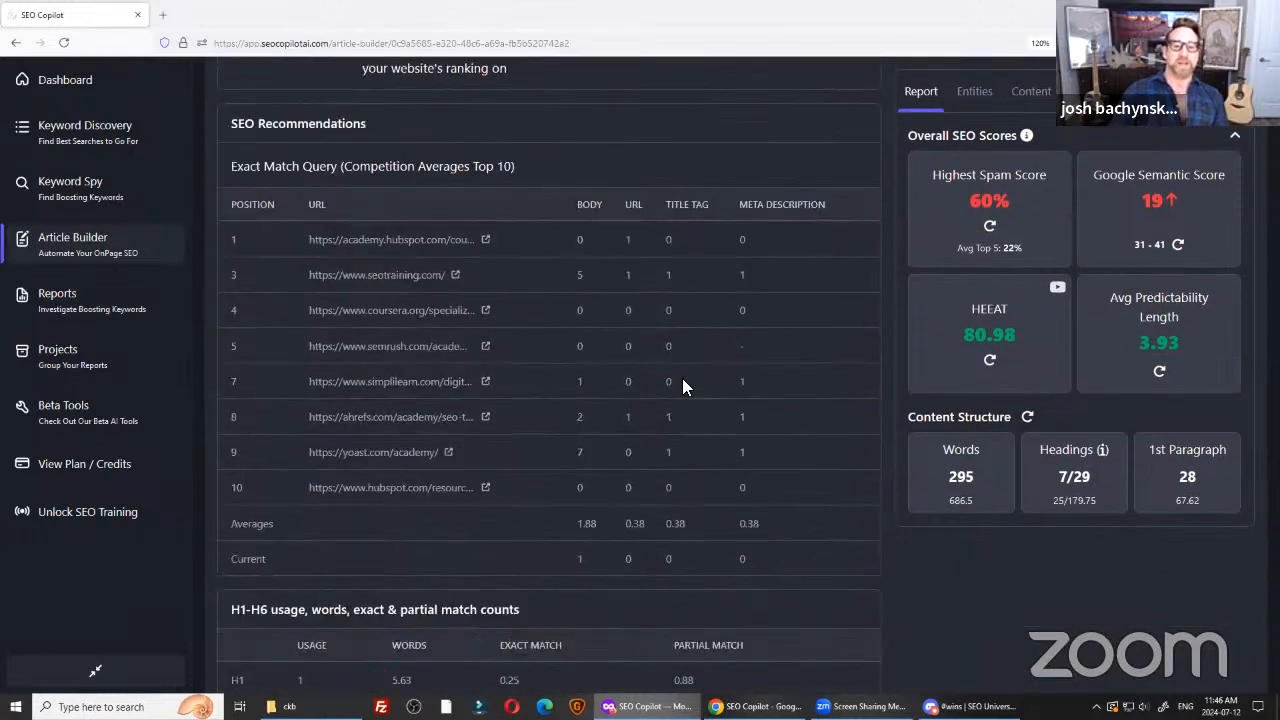
{"action": "left_click", "coordinate": [586, 504]}
{"action": "left_click", "coordinate": [288, 114]}
{"action": "double_click", "coordinate": [586, 484]}
{"action": "key", "text": "ctrl"}
{"action": "key", "text": "ctrl"}
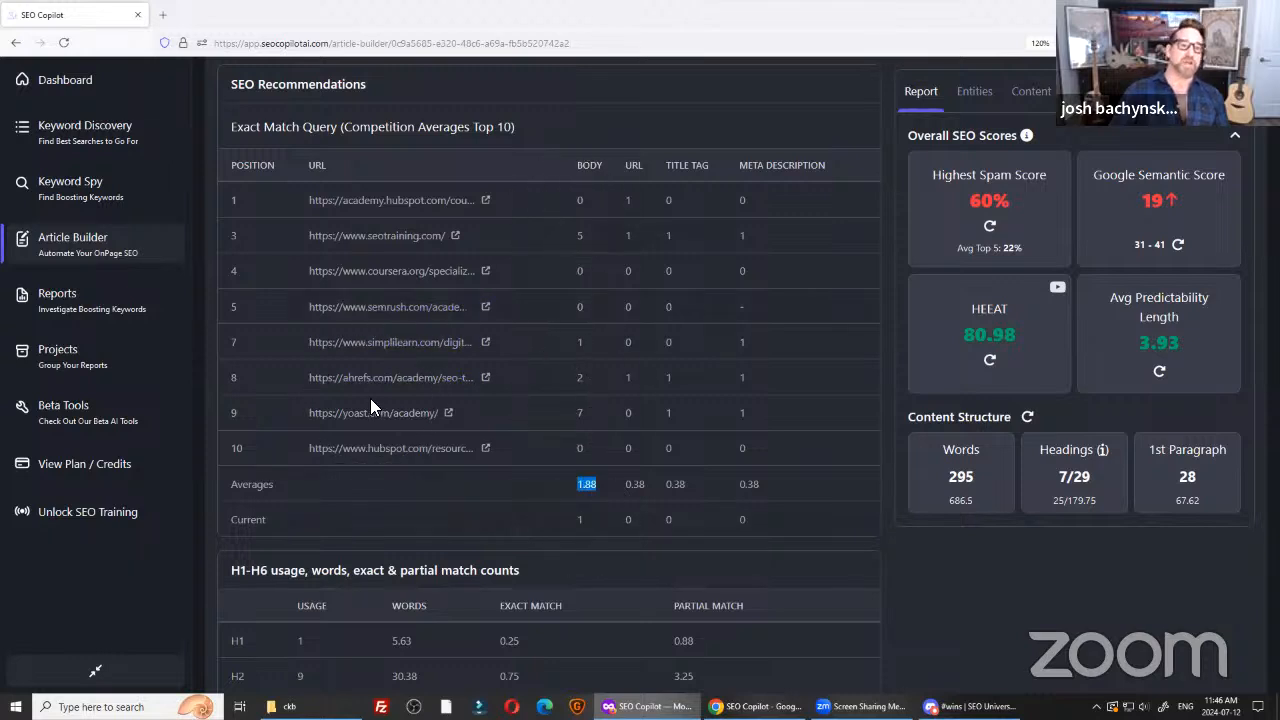
{"action": "key", "text": "ctrl"}
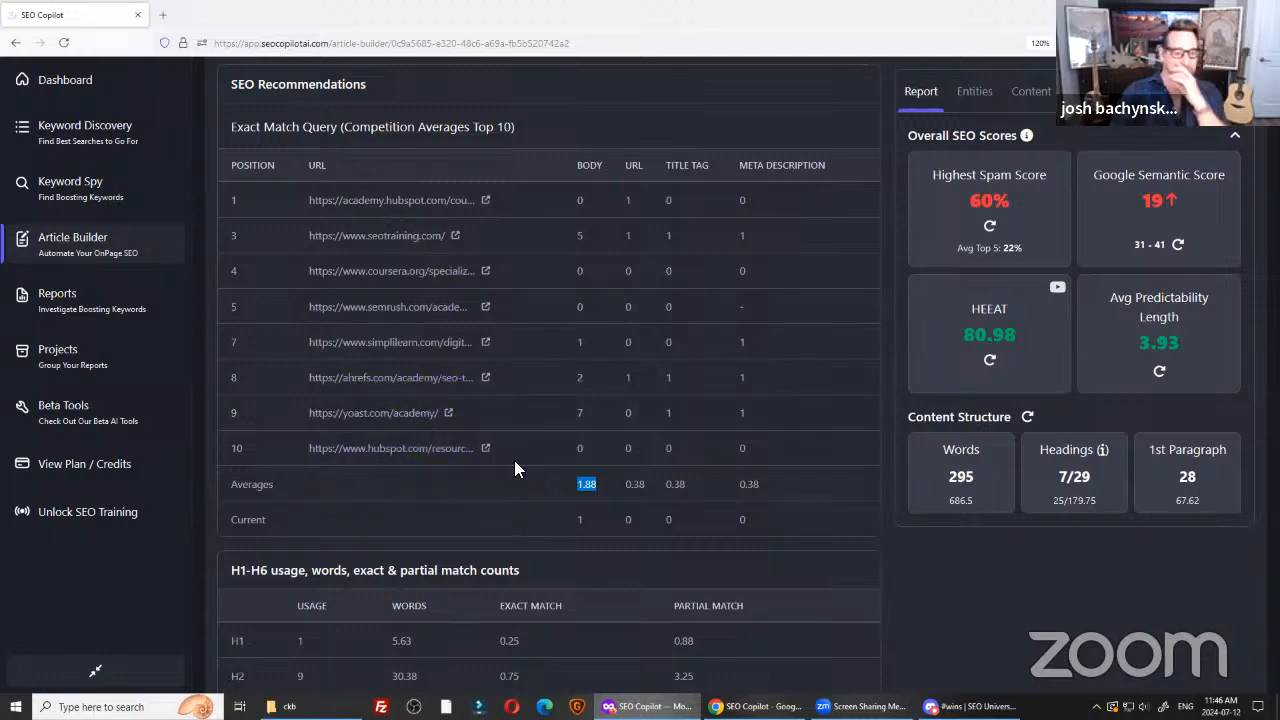
Review the H1-H6 usage and missing entities tables and return to the Google snippet preview.
{"action": "scroll", "coordinate": [517, 452], "scroll_direction": "down", "scroll_amount": 2}
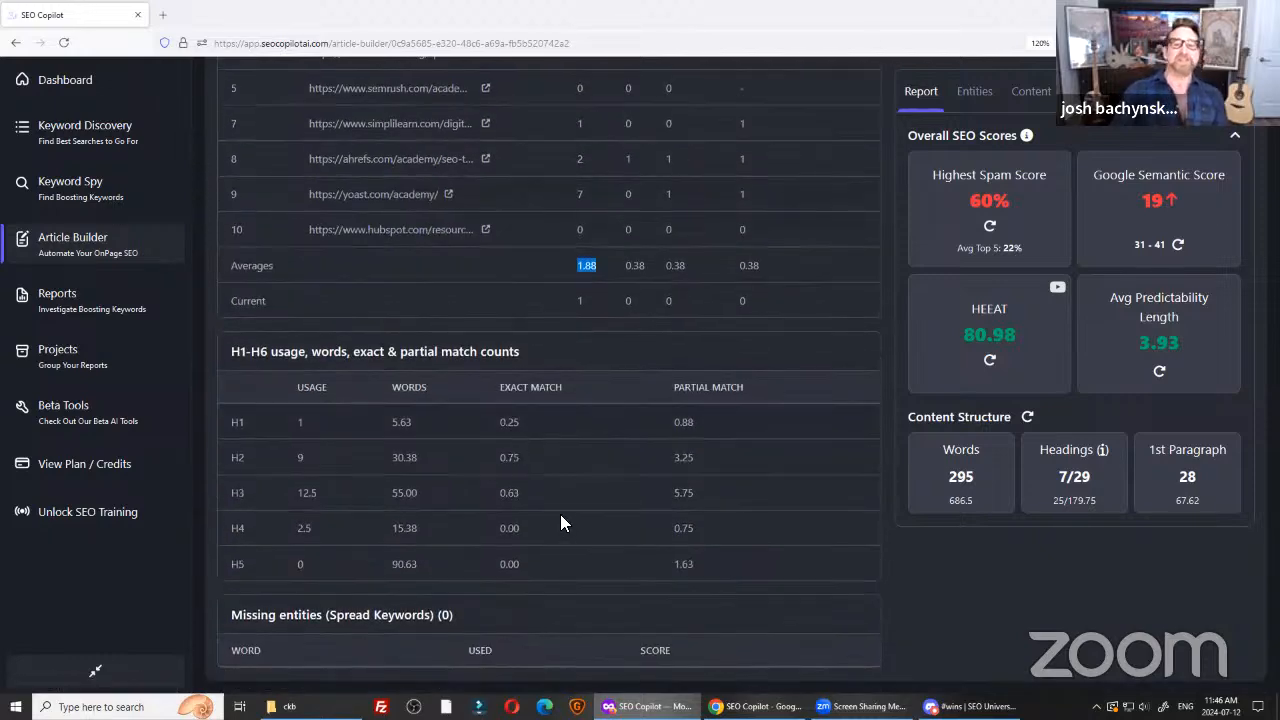
{"action": "scroll", "coordinate": [552, 482], "scroll_direction": "up", "scroll_amount": 10}
{"action": "scroll", "coordinate": [548, 476], "scroll_direction": "down", "scroll_amount": 10}
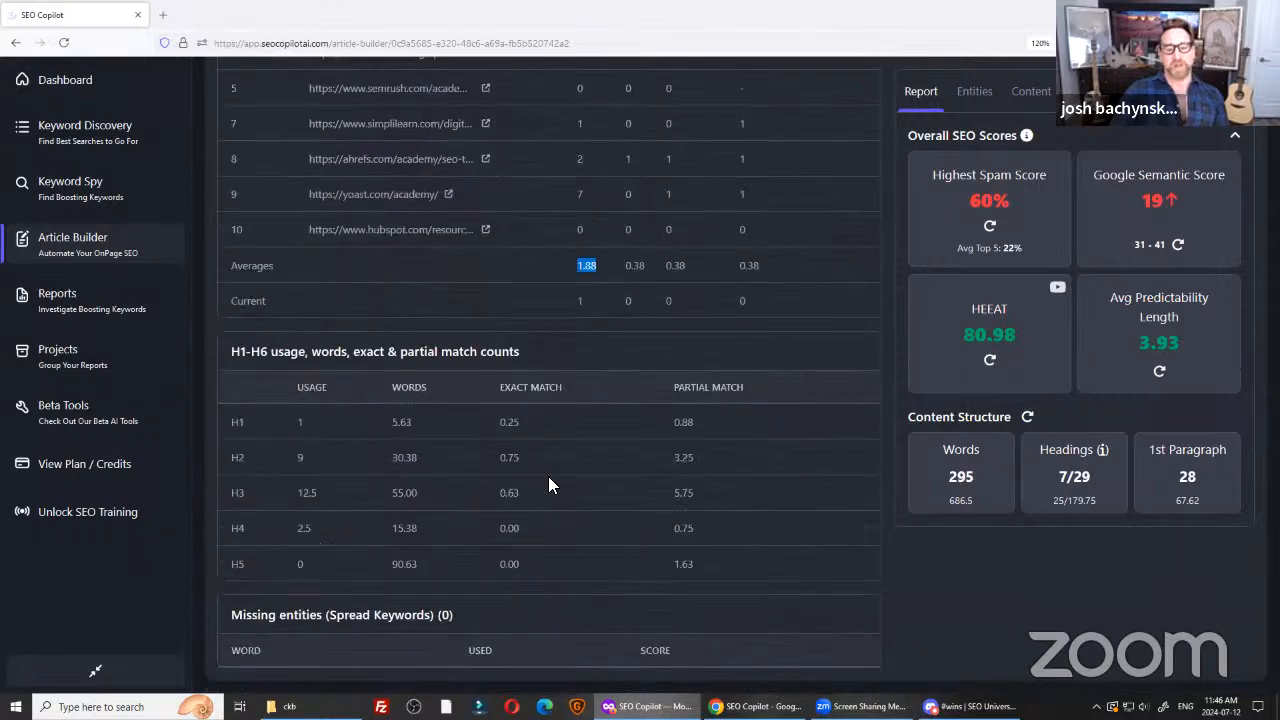
{"action": "scroll", "coordinate": [600, 352], "scroll_direction": "up", "scroll_amount": 10}
{"action": "scroll", "coordinate": [600, 362], "scroll_direction": "up", "scroll_amount": 1}
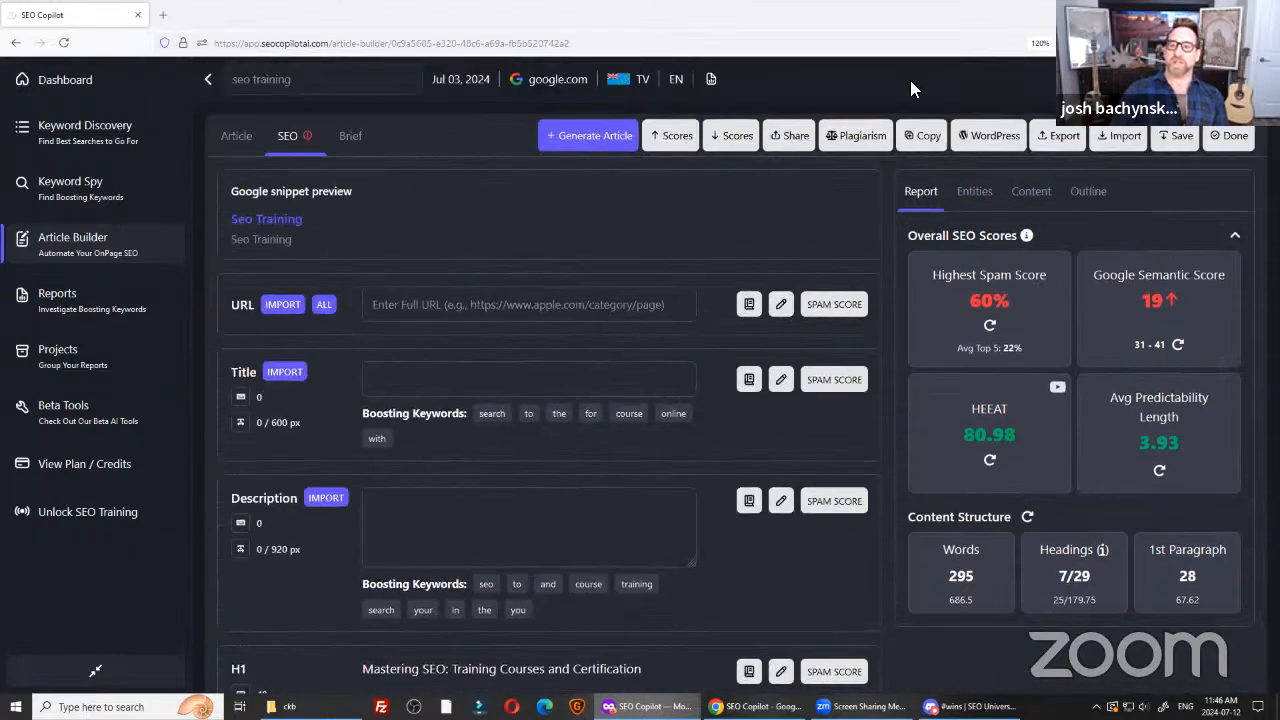
Open the seo training article's entities list, sort the words by score, and read through their used counts.
{"action": "left_click", "coordinate": [976, 193]}
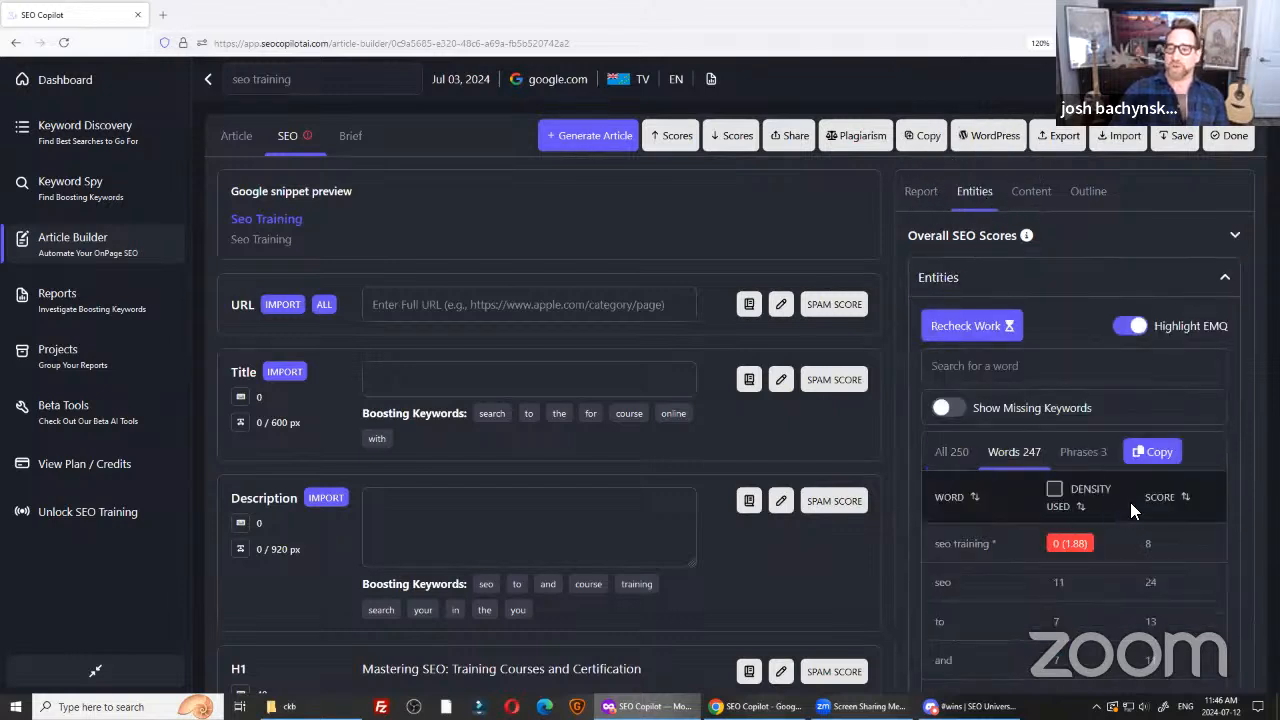
{"action": "double_click", "coordinate": [1158, 500]}
{"action": "scroll", "coordinate": [1176, 526], "scroll_direction": "down", "scroll_amount": 3}
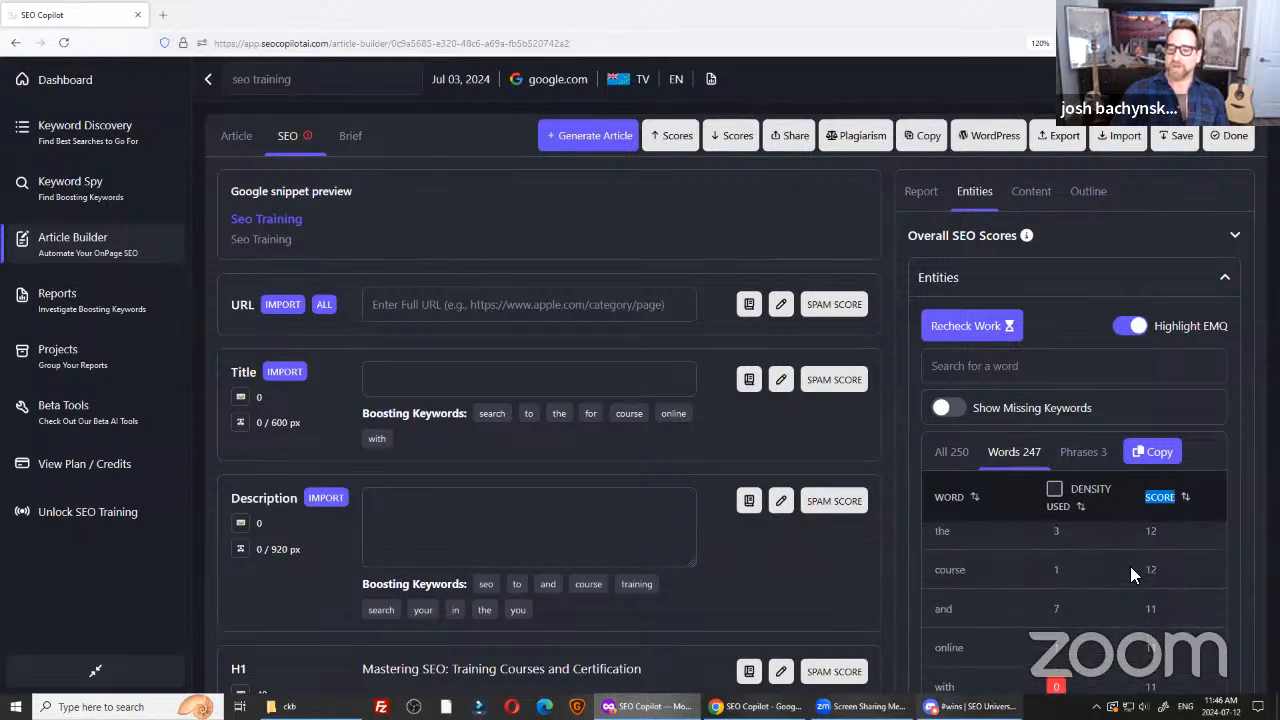
{"action": "scroll", "coordinate": [1176, 585], "scroll_direction": "down", "scroll_amount": 1}
{"action": "scroll", "coordinate": [1150, 575], "scroll_direction": "down", "scroll_amount": 3}
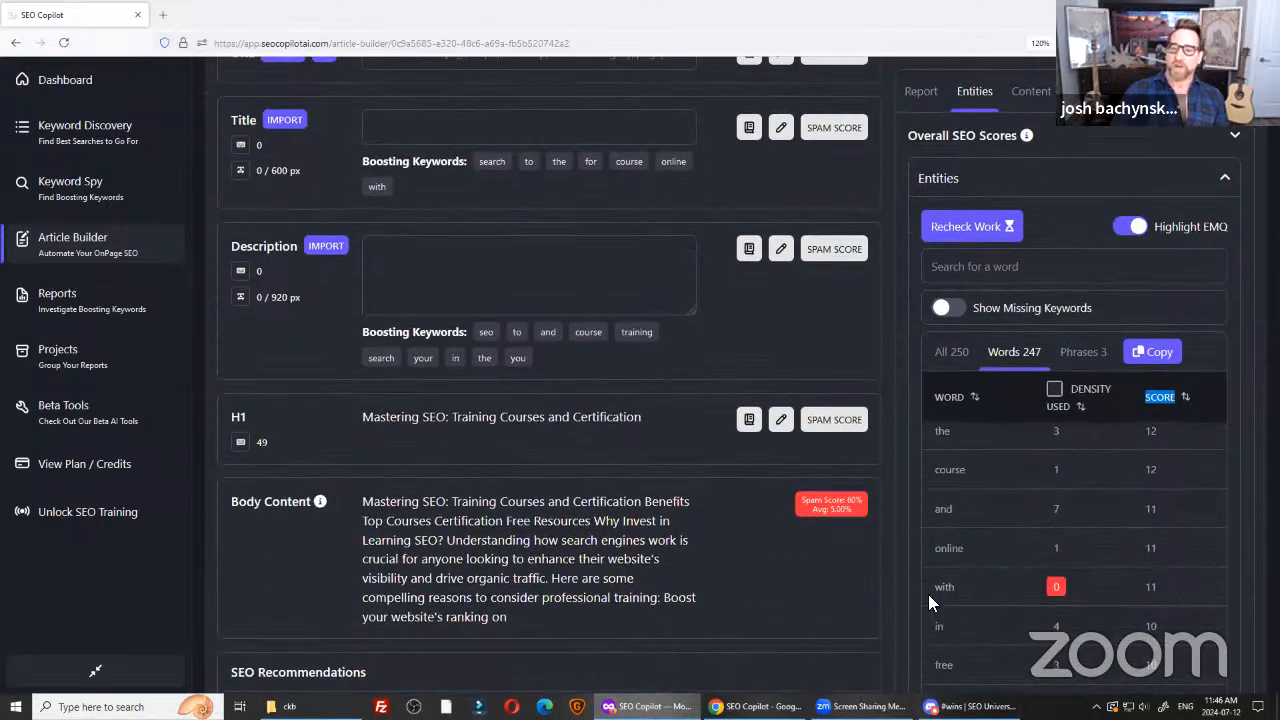
{"action": "scroll", "coordinate": [966, 588], "scroll_direction": "down", "scroll_amount": 1}
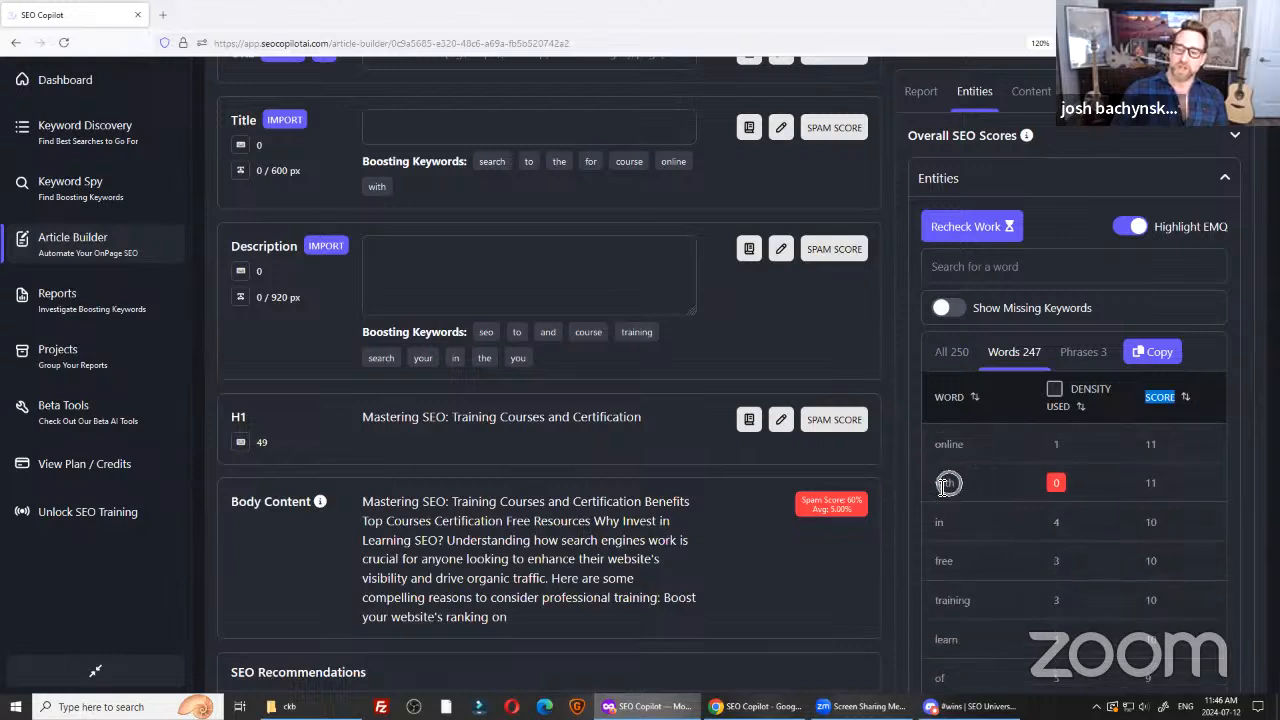
{"action": "scroll", "coordinate": [982, 534], "scroll_direction": "down", "scroll_amount": 3}
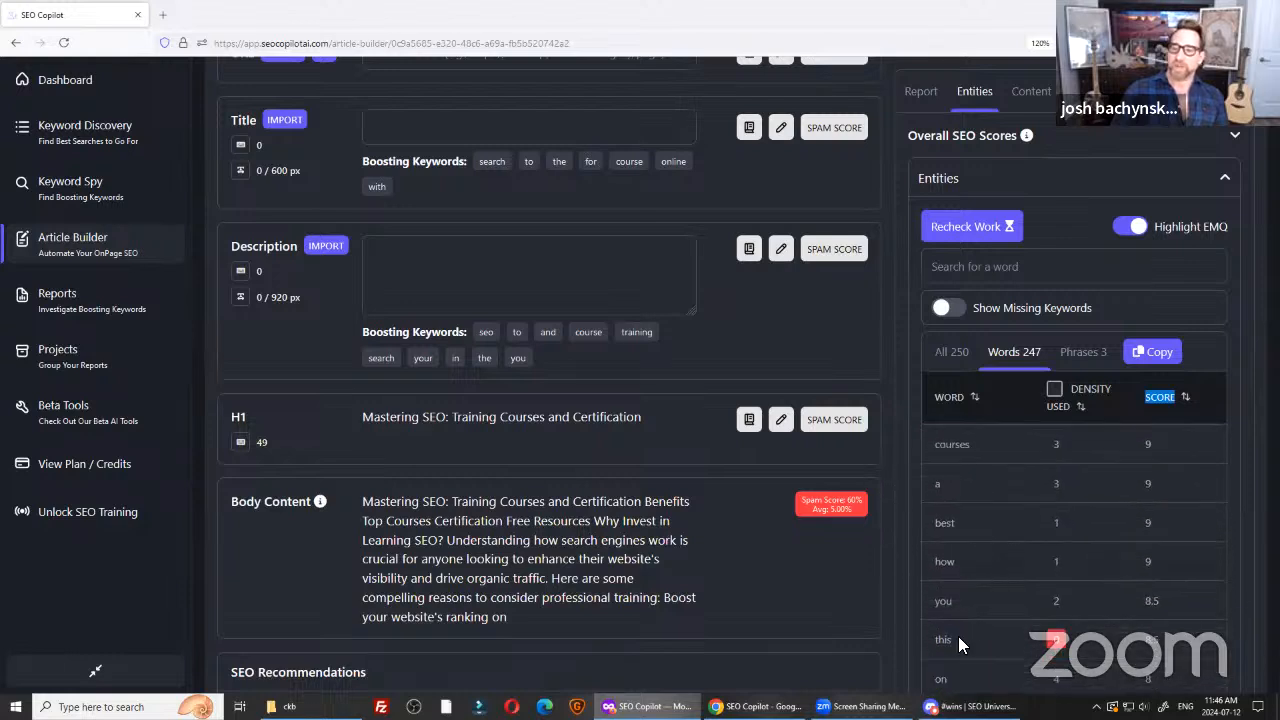
Examine the used counts of lower-scoring words in the entities list, including "this" and "with", and return to its first entries.
{"action": "scroll", "coordinate": [956, 654], "scroll_direction": "down", "scroll_amount": 2}
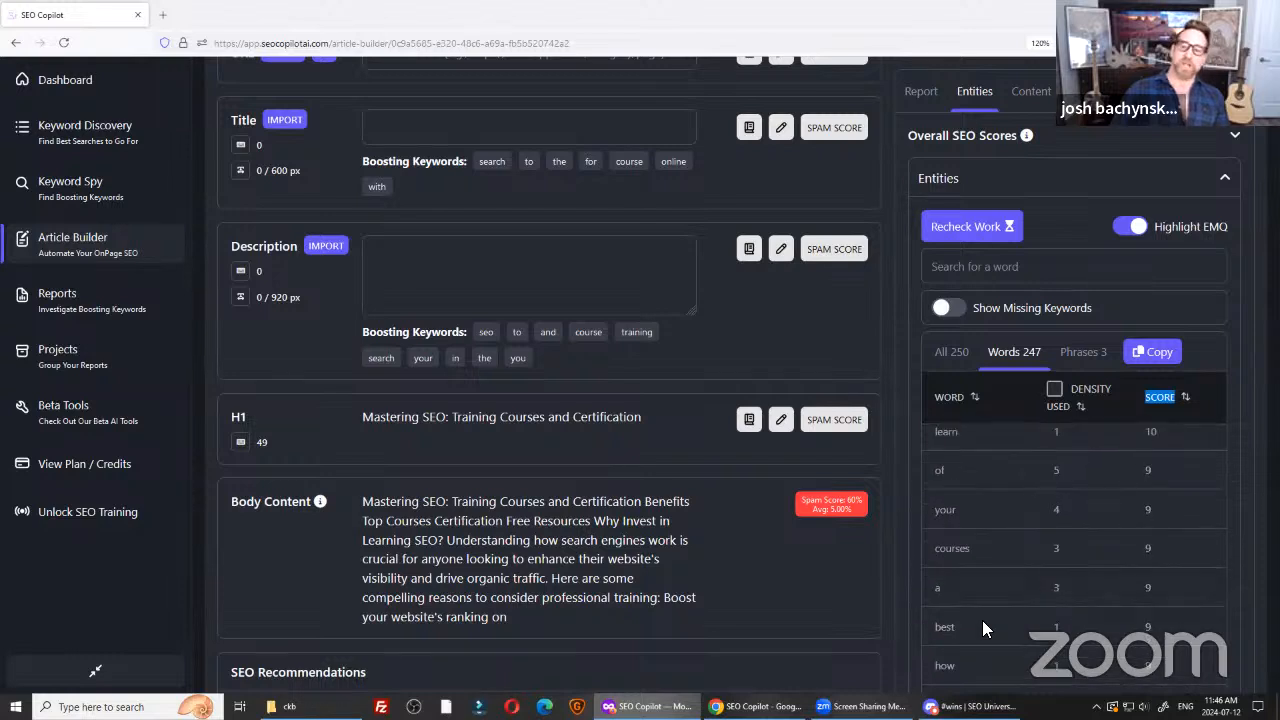
{"action": "scroll", "coordinate": [982, 620], "scroll_direction": "down", "scroll_amount": 1}
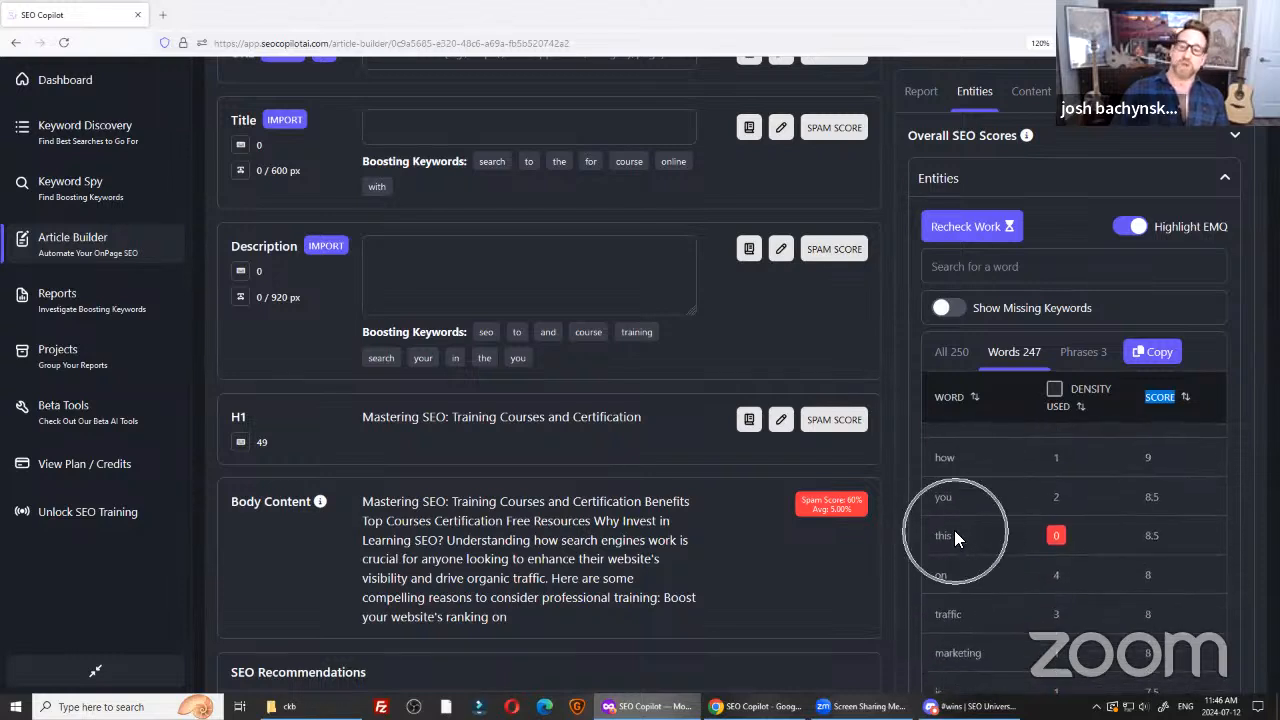
{"action": "scroll", "coordinate": [1040, 542], "scroll_direction": "up", "scroll_amount": 5}
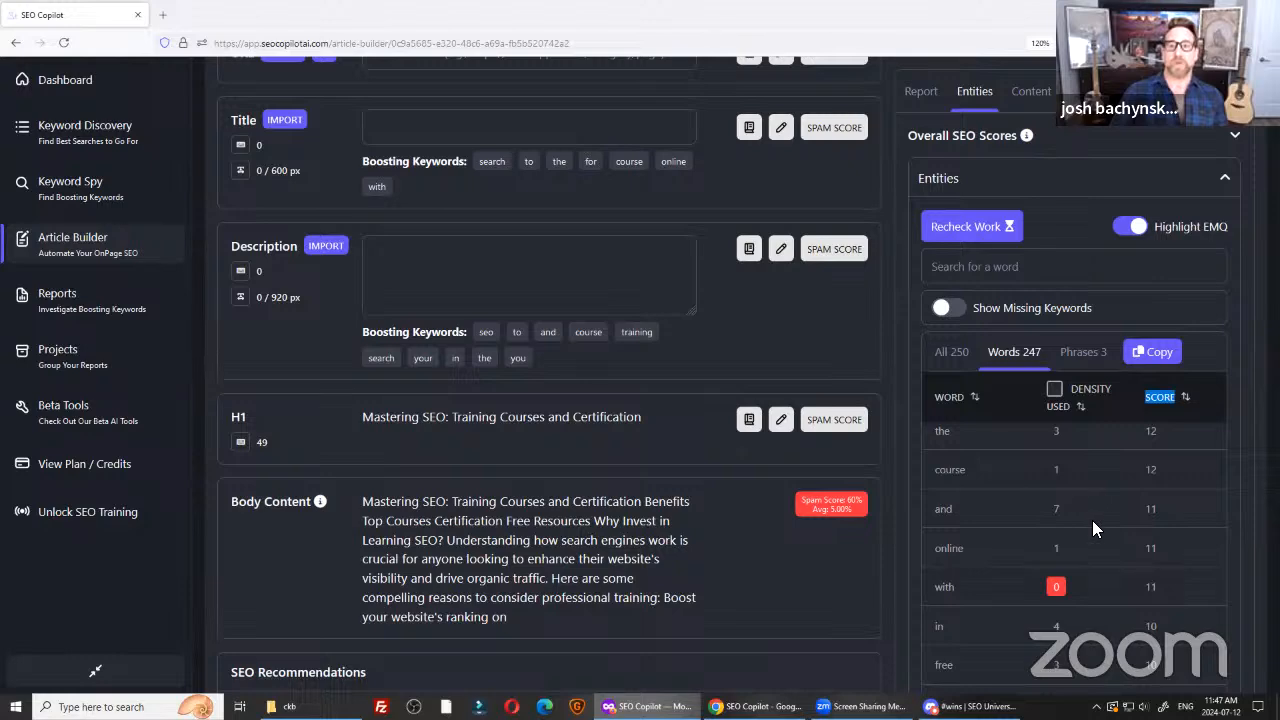
{"action": "scroll", "coordinate": [544, 284], "scroll_direction": "up", "scroll_amount": 3}
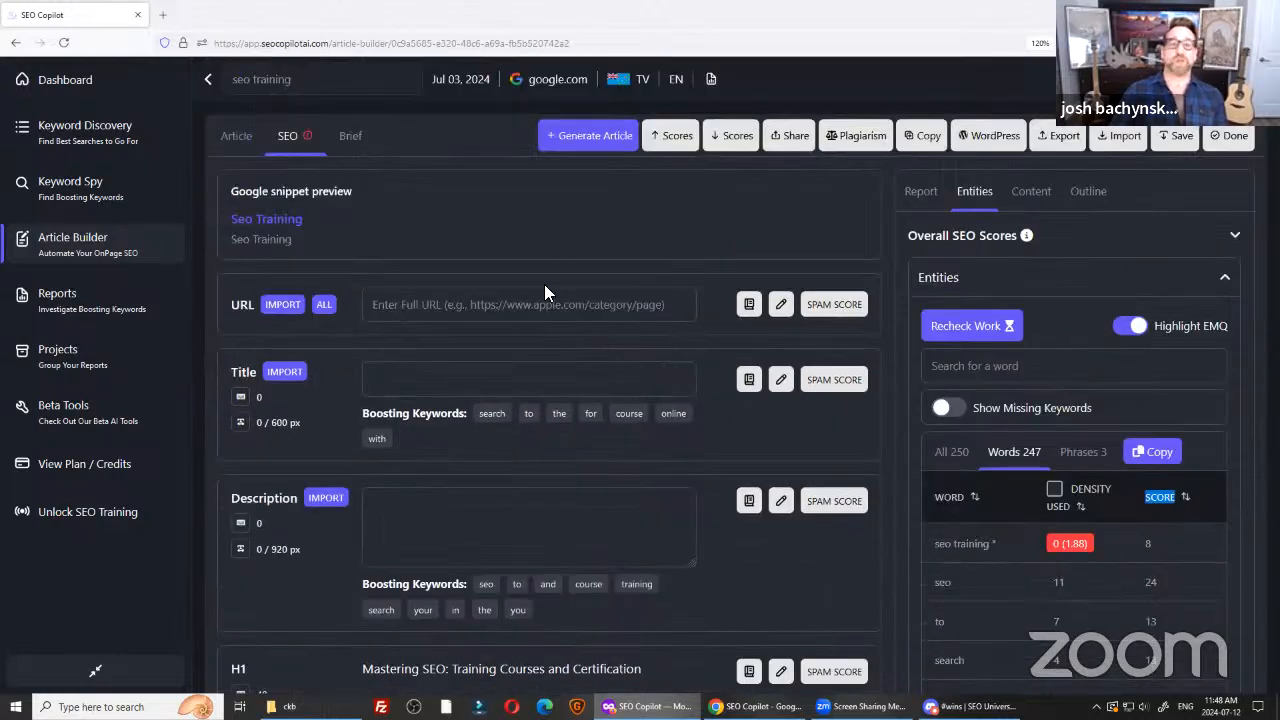
Return to the article text, check the topic in the High Quality Article generation dialog, and close it without generating.
{"action": "left_click", "coordinate": [236, 135]}
{"action": "left_click", "coordinate": [588, 136]}
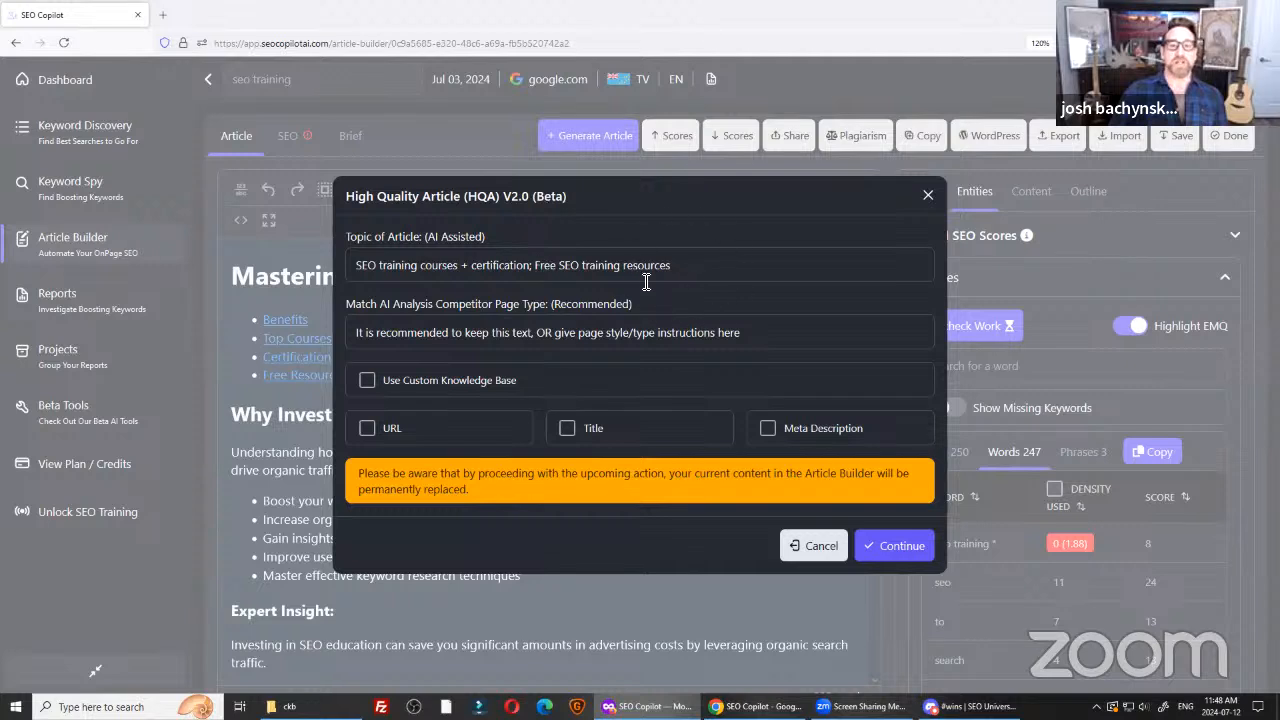
{"action": "left_click", "coordinate": [526, 265]}
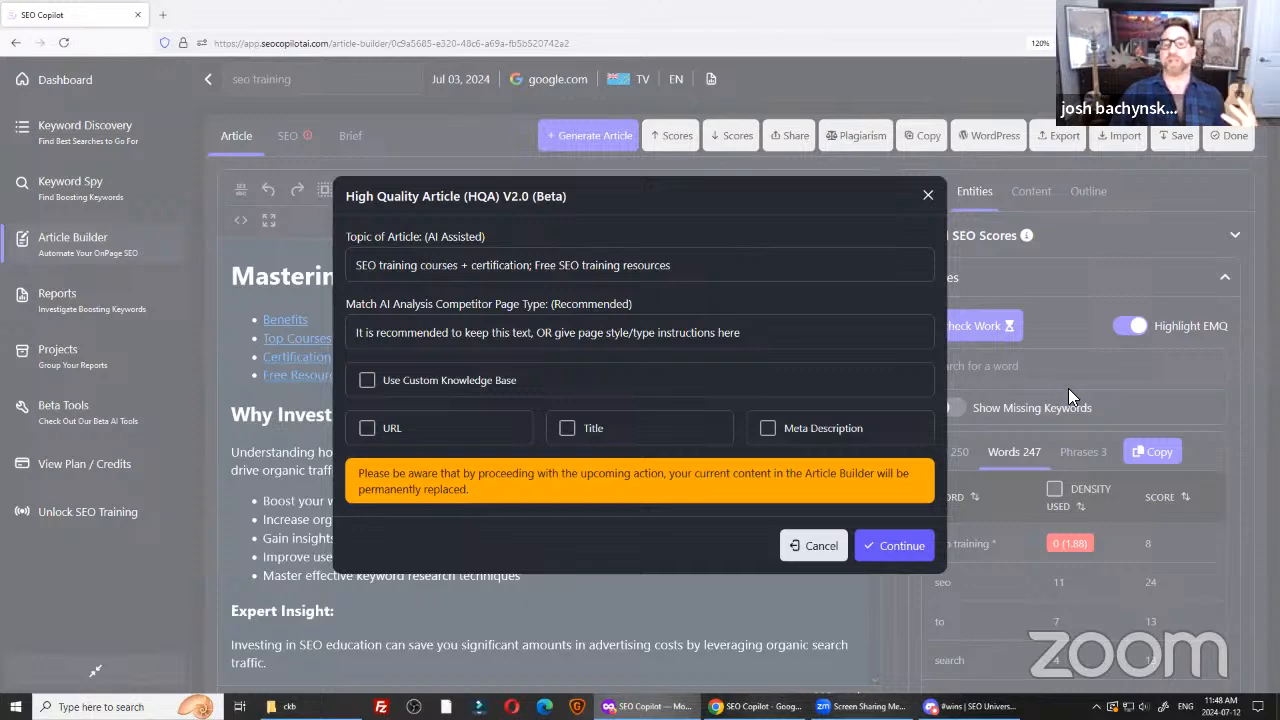
{"action": "left_click", "coordinate": [928, 195]}
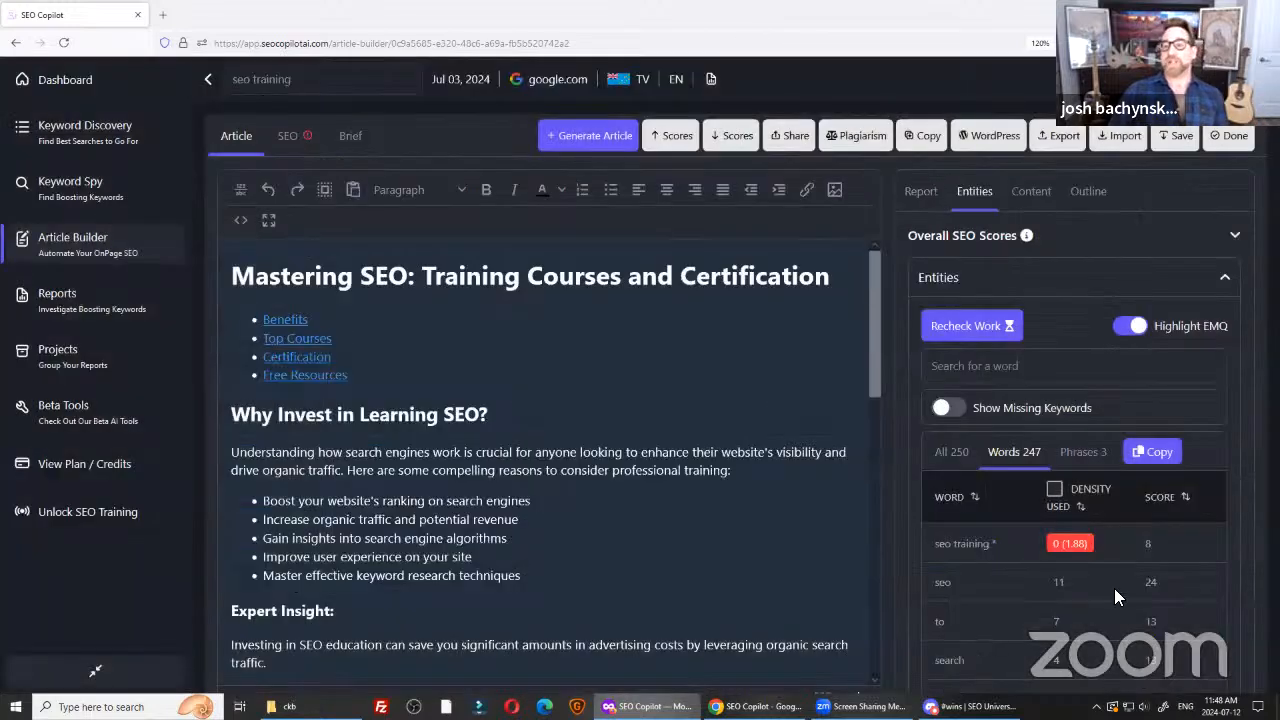
Open the seo training report from the article and view its BERT entities and RankBrain test entities.
{"action": "scroll", "coordinate": [1128, 670], "scroll_direction": "down", "scroll_amount": 3}
{"action": "scroll", "coordinate": [1128, 670], "scroll_direction": "down", "scroll_amount": 5}
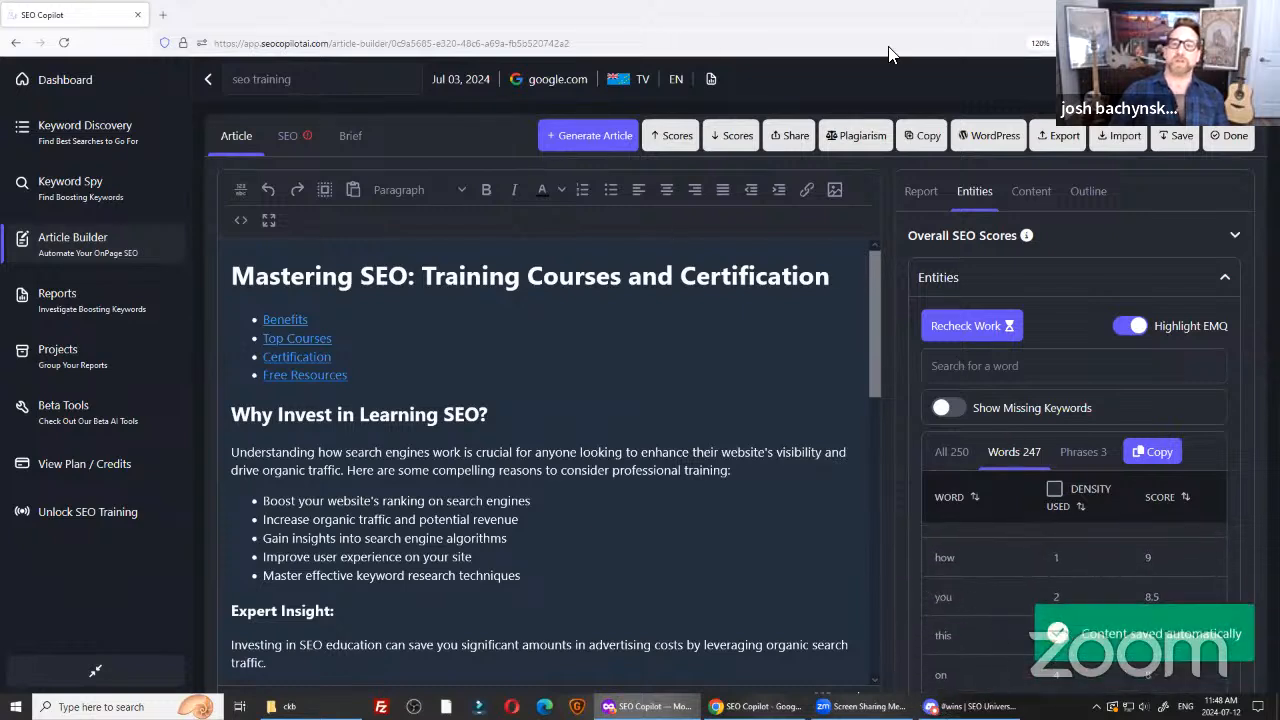
{"action": "left_click", "coordinate": [320, 135]}
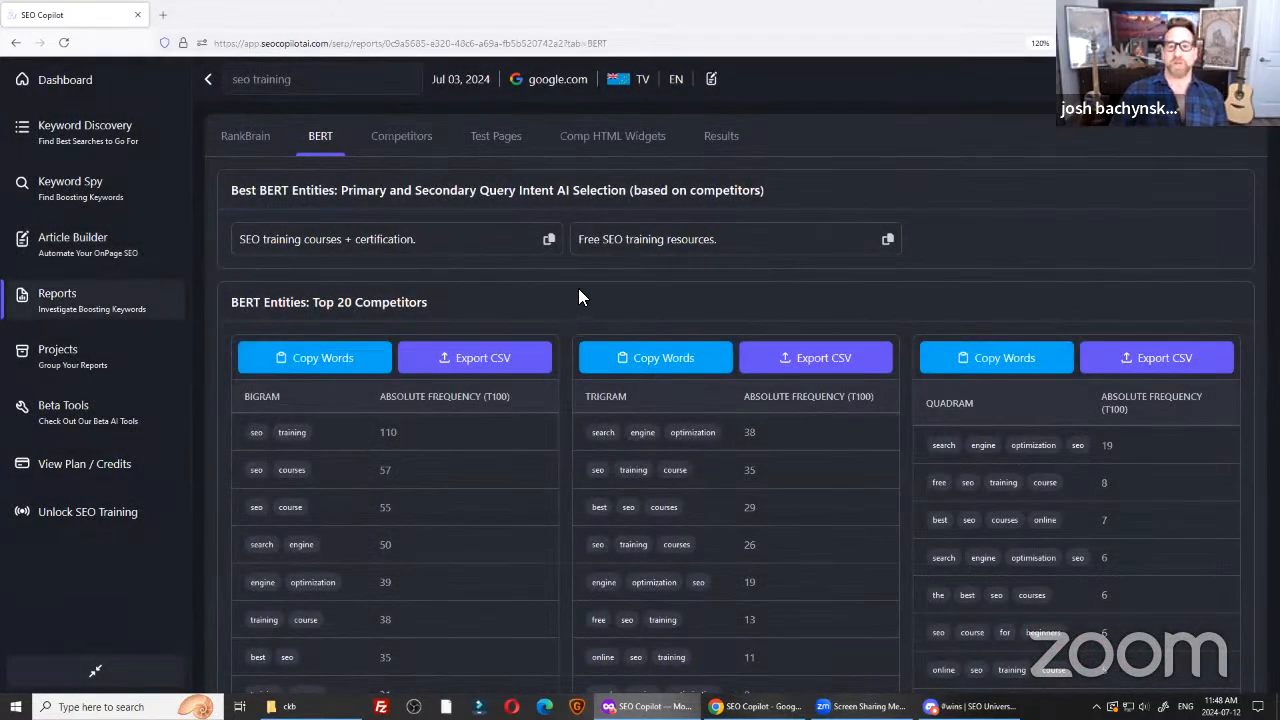
{"action": "right_click", "coordinate": [758, 283]}
{"action": "left_click", "coordinate": [250, 136]}
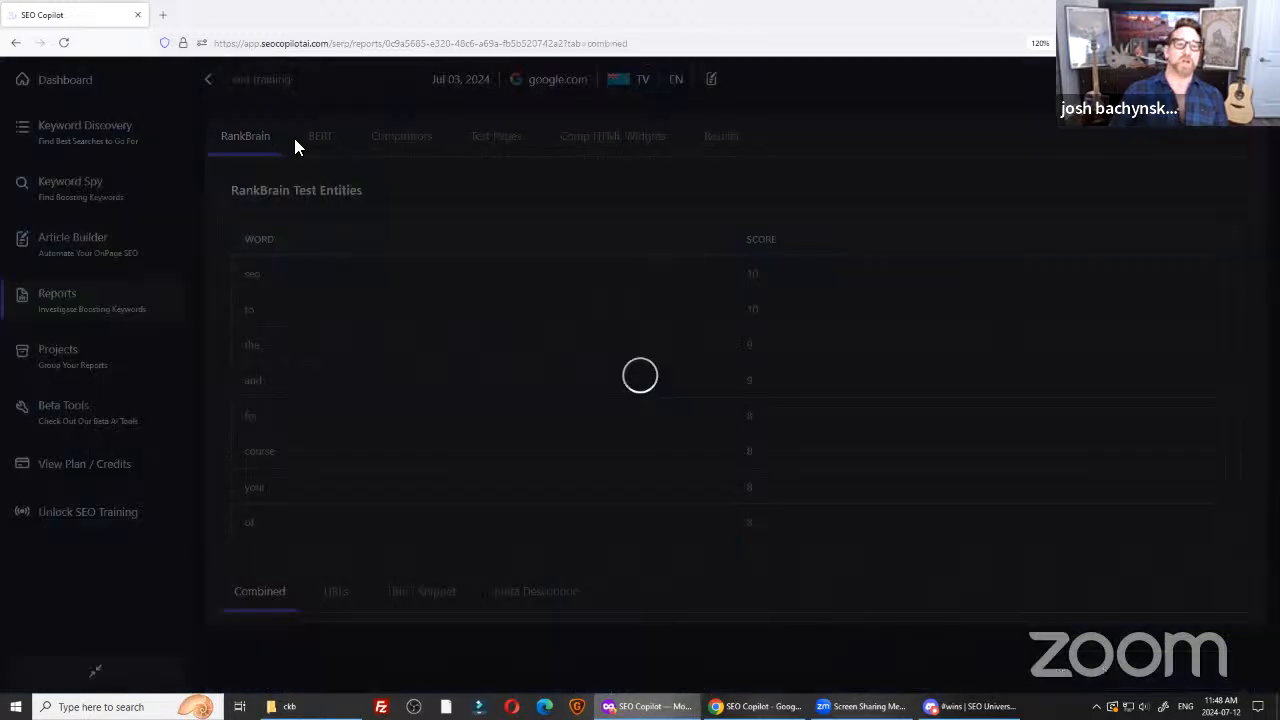
Search the report page for "with" and check its score among the RankBrain test entities.
{"action": "key", "text": "ctrl+f"}
{"action": "type", "text": "with"}
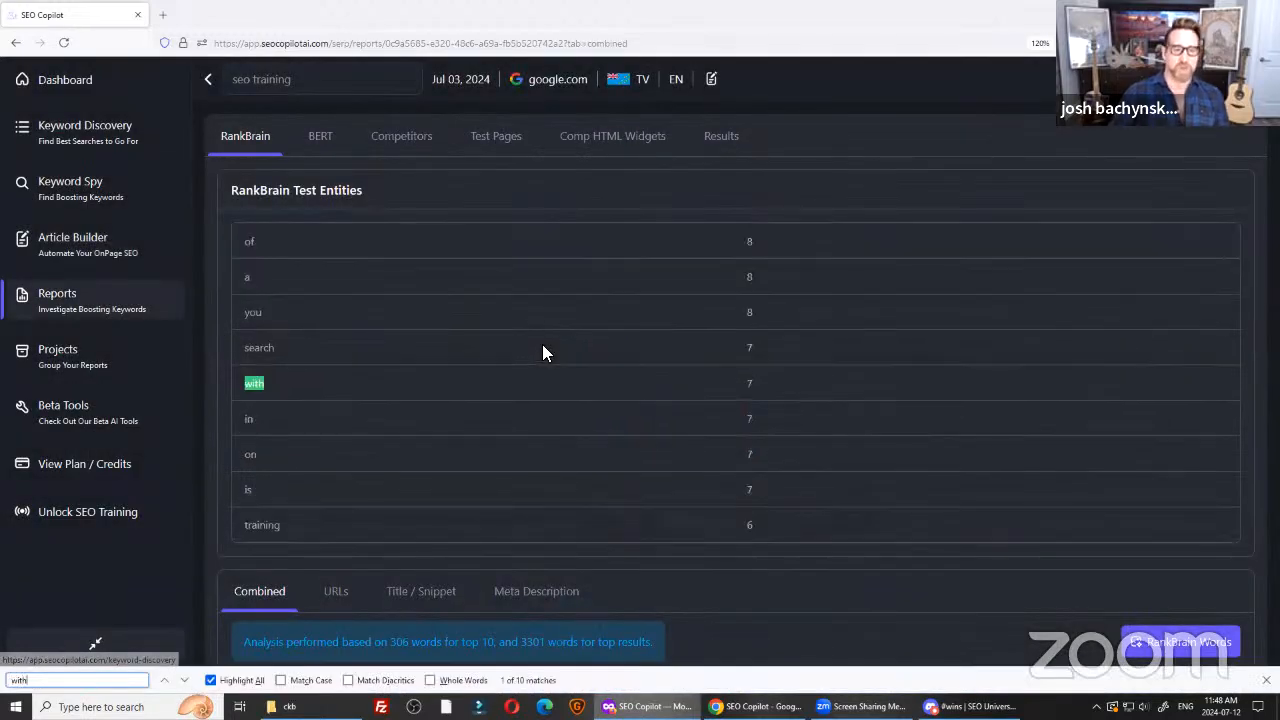
{"action": "left_click", "coordinate": [758, 384]}
{"action": "left_click", "coordinate": [750, 390]}
{"action": "scroll", "coordinate": [752, 400], "scroll_direction": "down", "scroll_amount": 3}
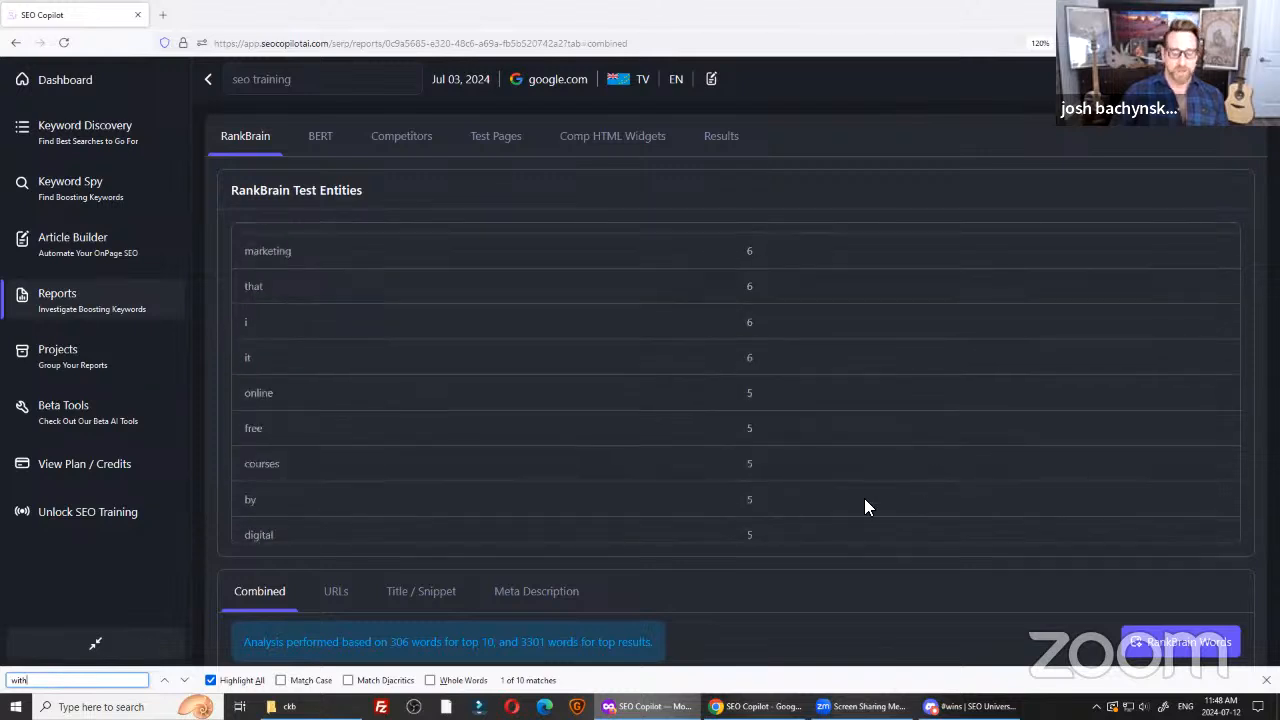
Reload the RankBrain report and go through the "with" matches in the bigram, trigram and quadram tables.
{"action": "key", "text": "ctrl+f"}
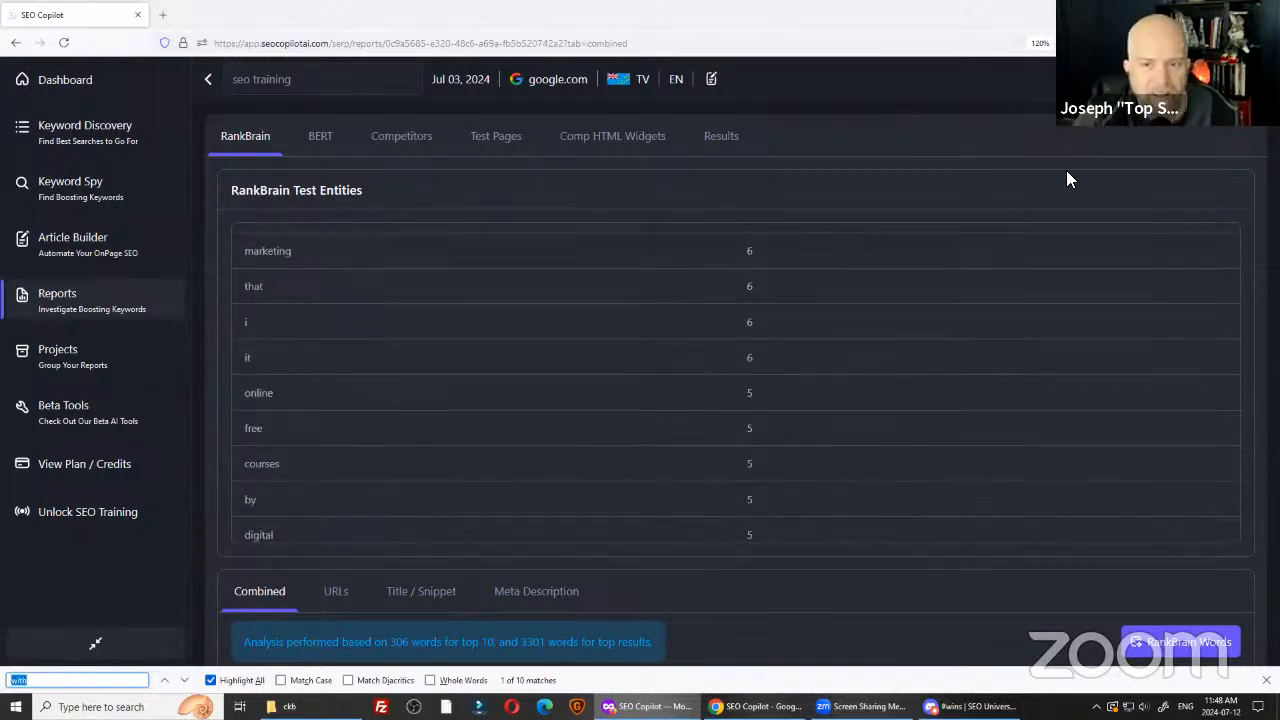
{"action": "left_click", "coordinate": [245, 137]}
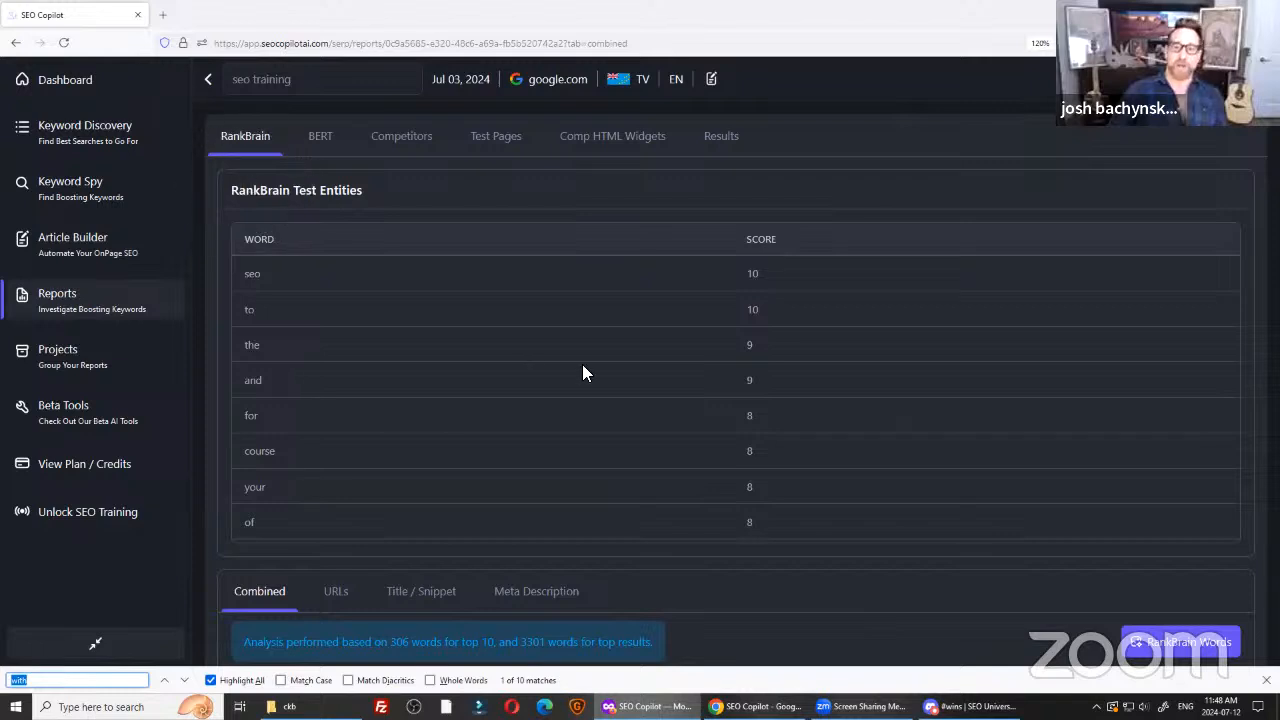
{"action": "left_click", "coordinate": [866, 219]}
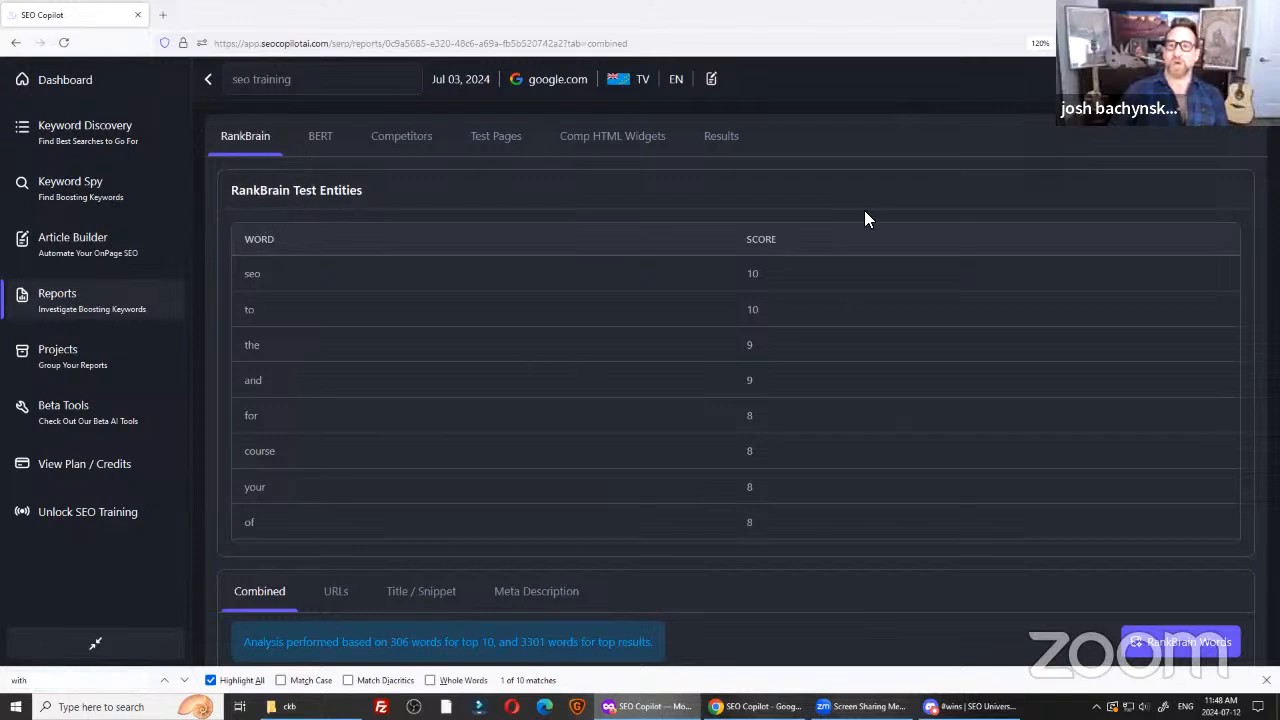
{"action": "key", "text": "ctrl+f"}
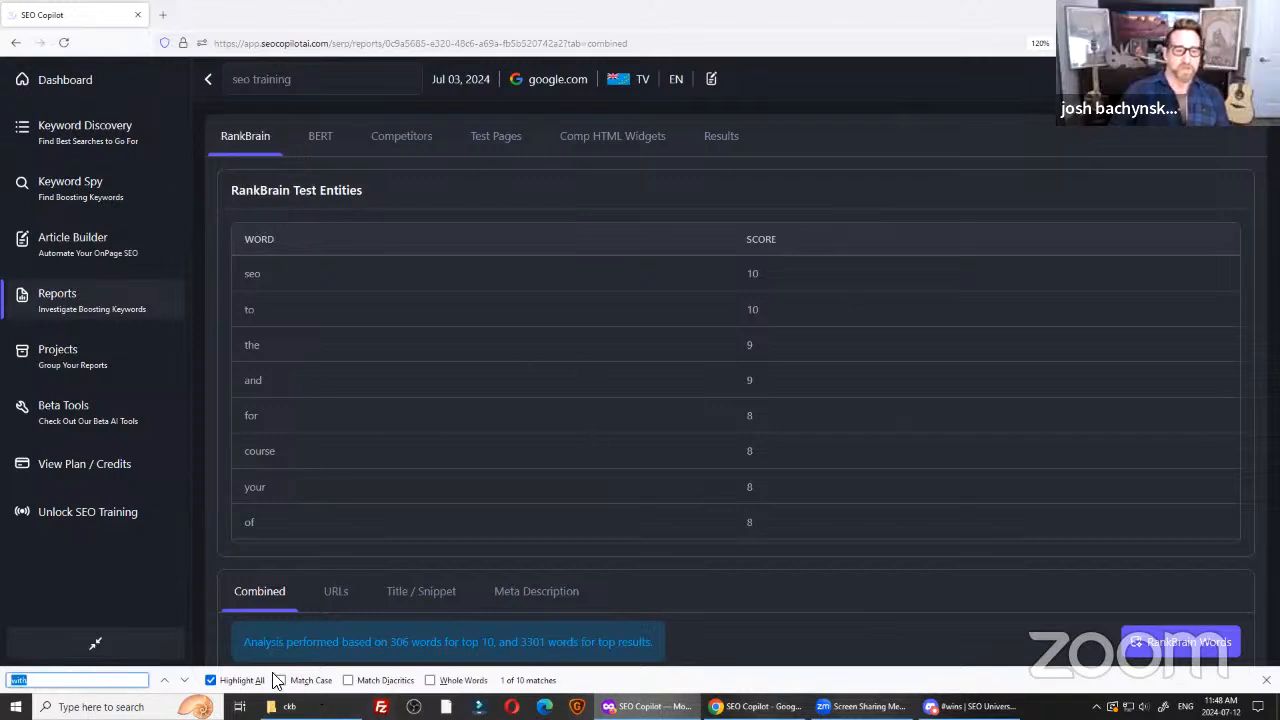
{"action": "left_click", "coordinate": [181, 683]}
{"action": "left_click", "coordinate": [181, 683]}
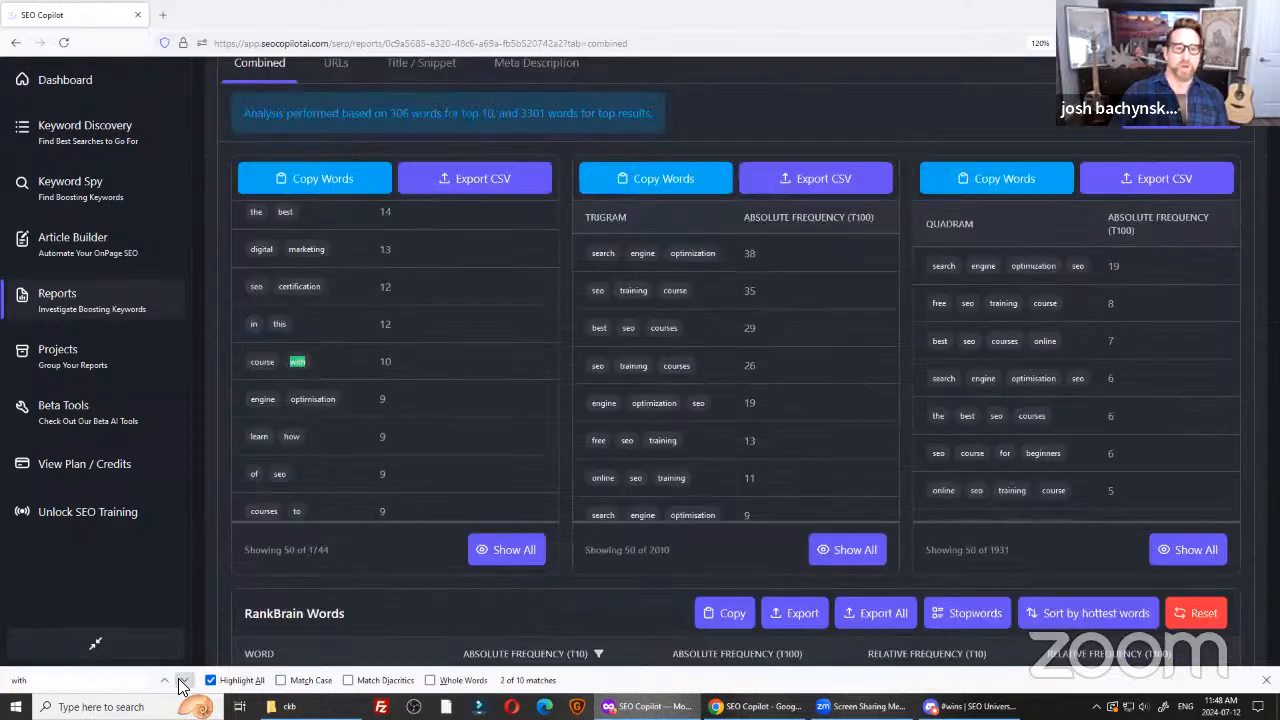
{"action": "scroll", "coordinate": [288, 428], "scroll_direction": "up", "scroll_amount": 2}
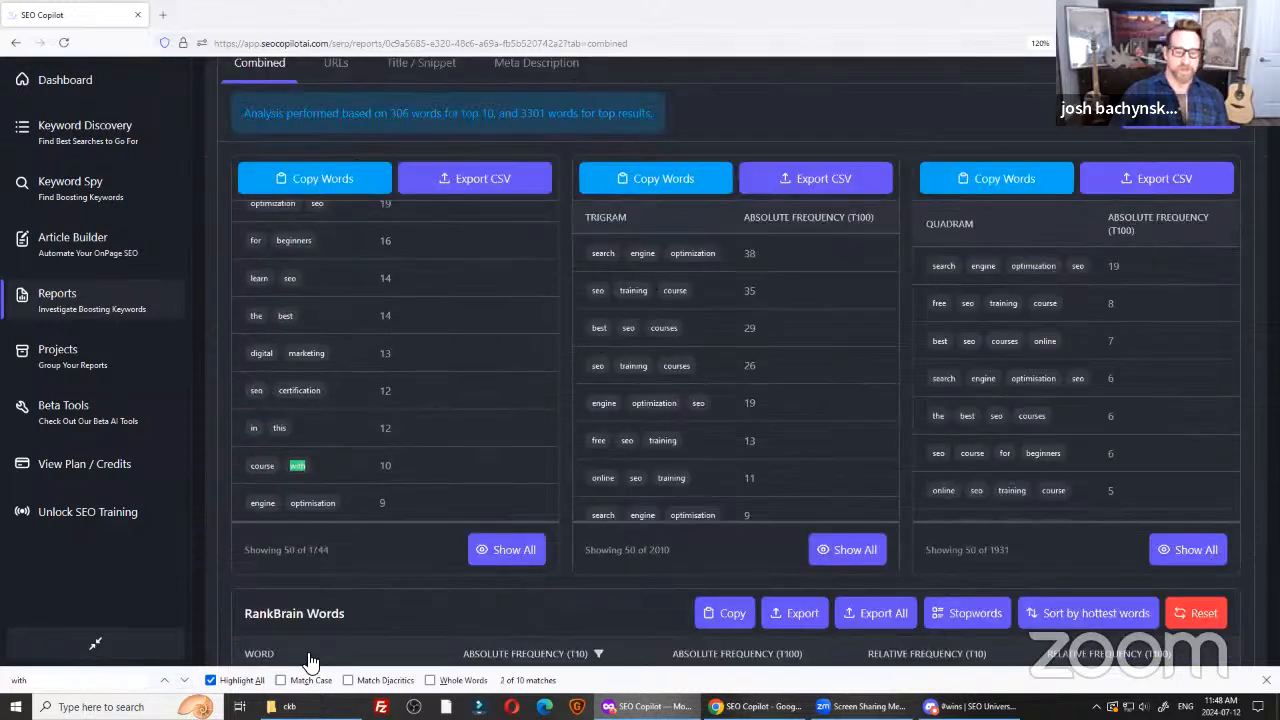
{"action": "left_click", "coordinate": [184, 681]}
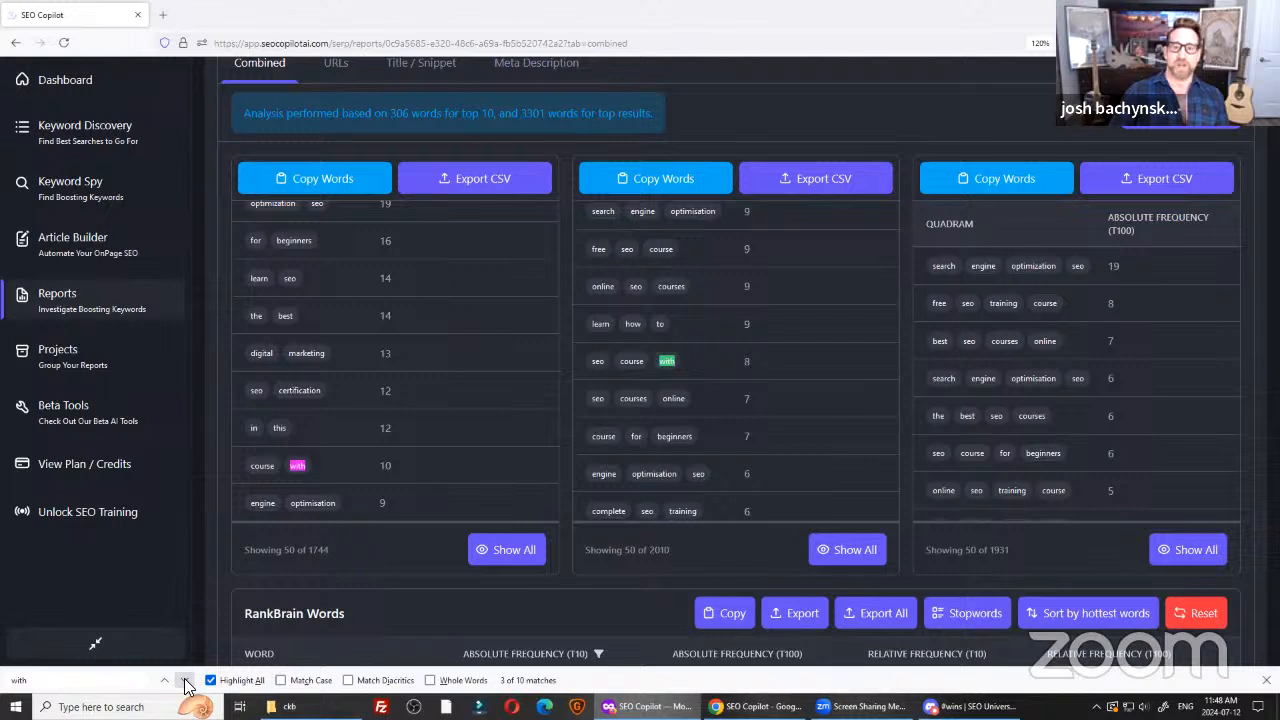
{"action": "left_click", "coordinate": [184, 683]}
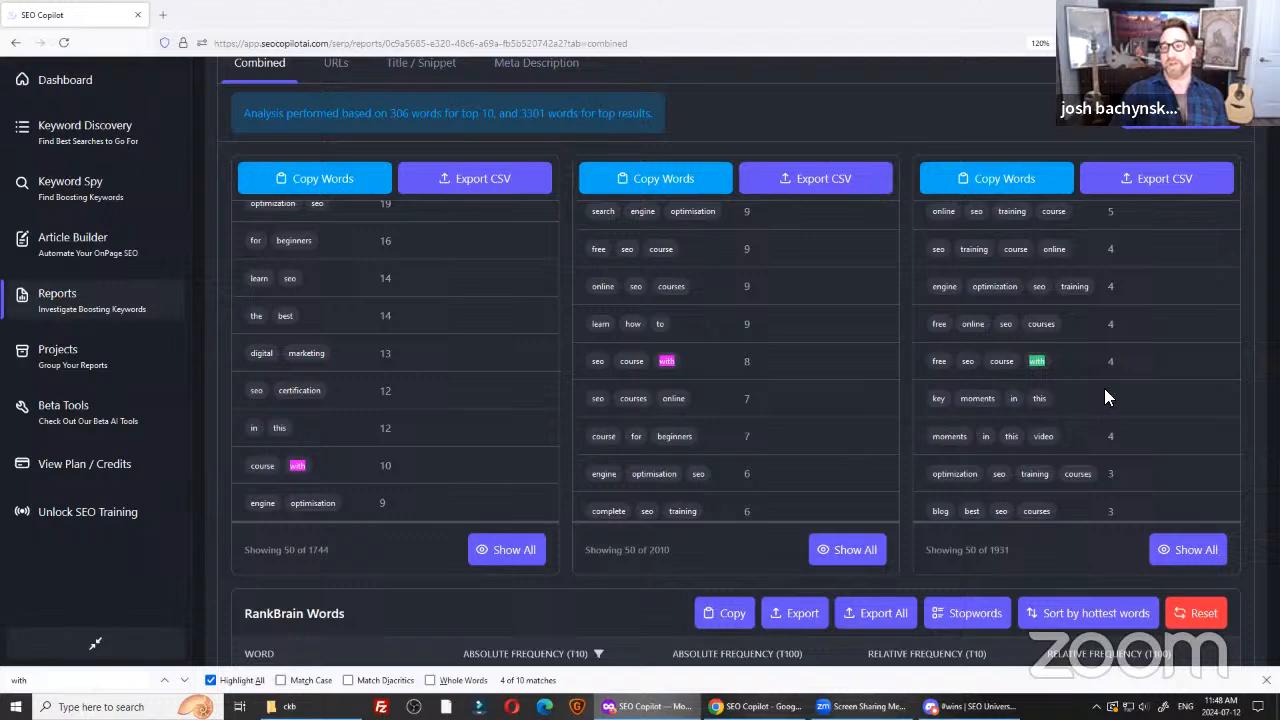
View the competitors' HTML widgets and examine the structure and content quality table of the analyzed competitor pages.
{"action": "scroll", "coordinate": [1034, 385], "scroll_direction": "up", "scroll_amount": 5}
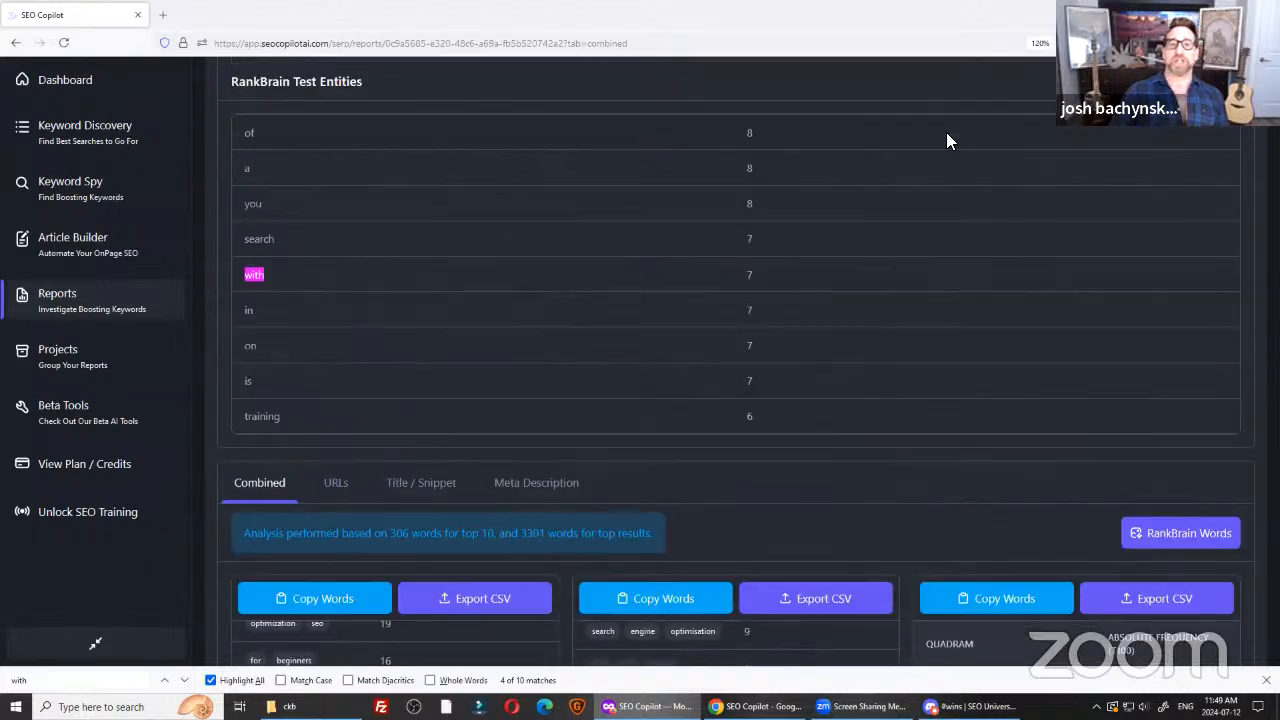
{"action": "left_click", "coordinate": [617, 145]}
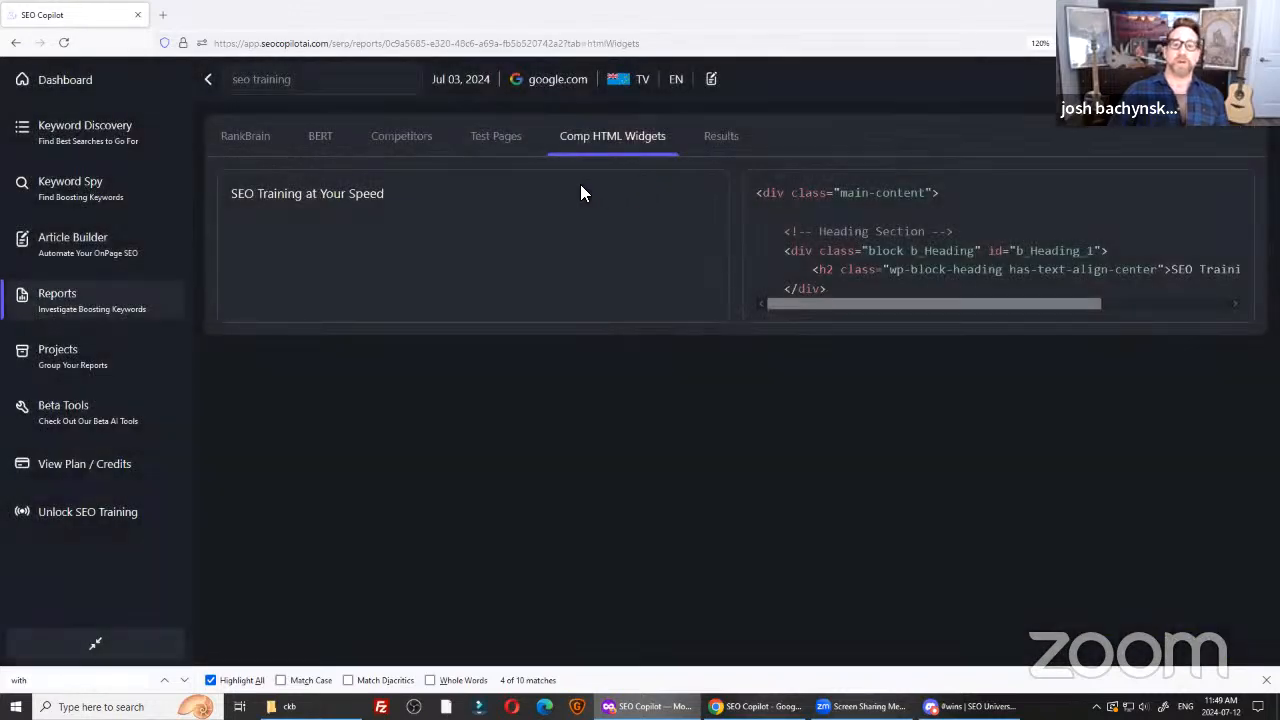
{"action": "left_click", "coordinate": [418, 137]}
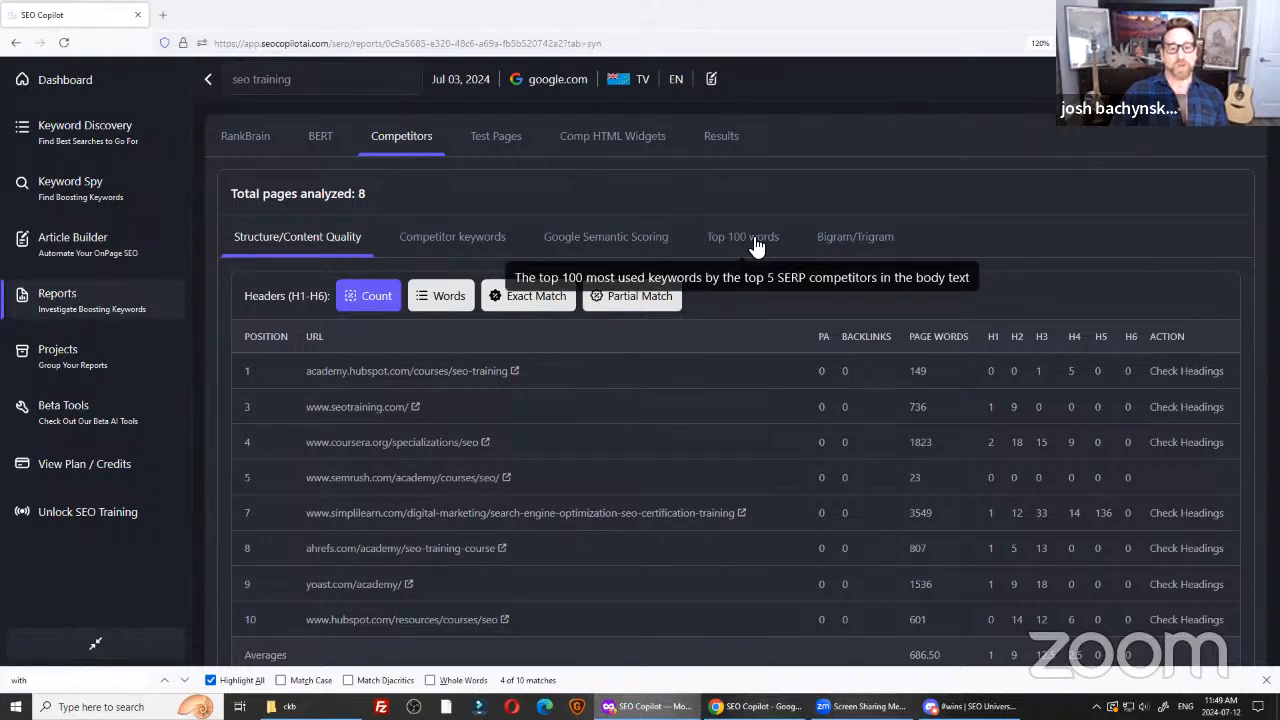
{"action": "scroll", "coordinate": [420, 263], "scroll_direction": "down", "scroll_amount": 1}
{"action": "scroll", "coordinate": [470, 470], "scroll_direction": "up", "scroll_amount": 1}
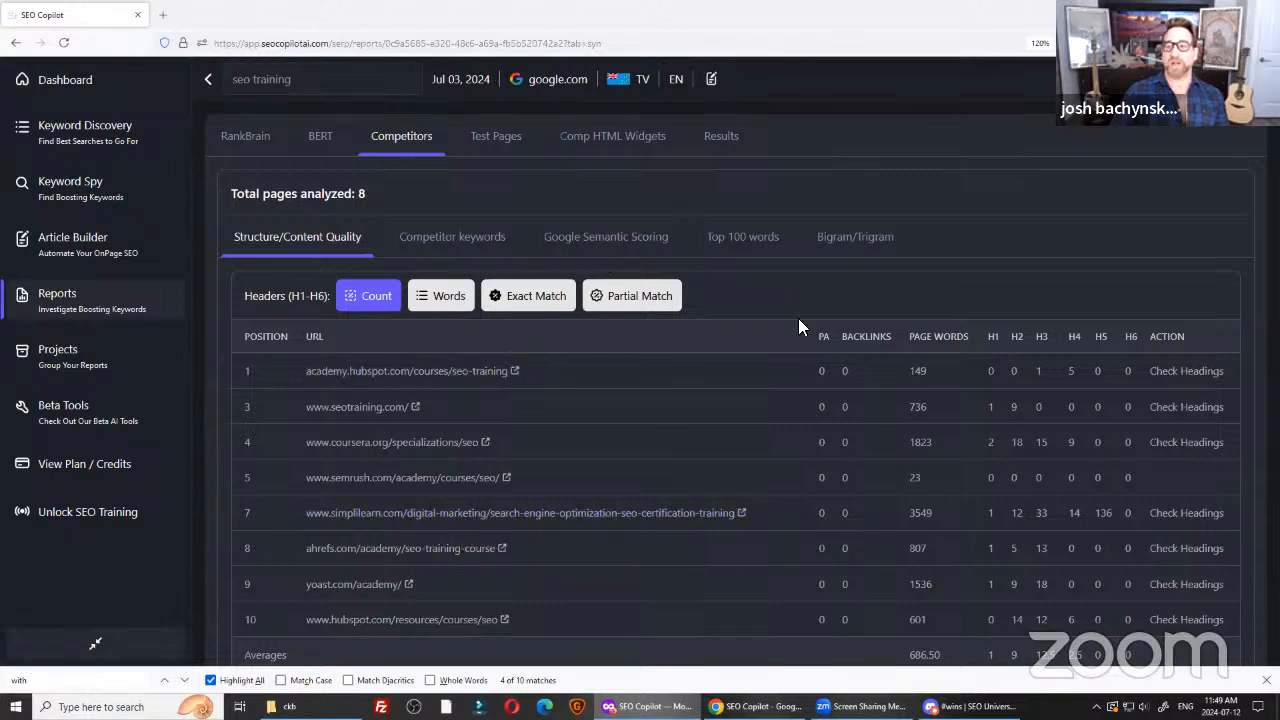
{"action": "scroll", "coordinate": [805, 325], "scroll_direction": "down", "scroll_amount": 1}
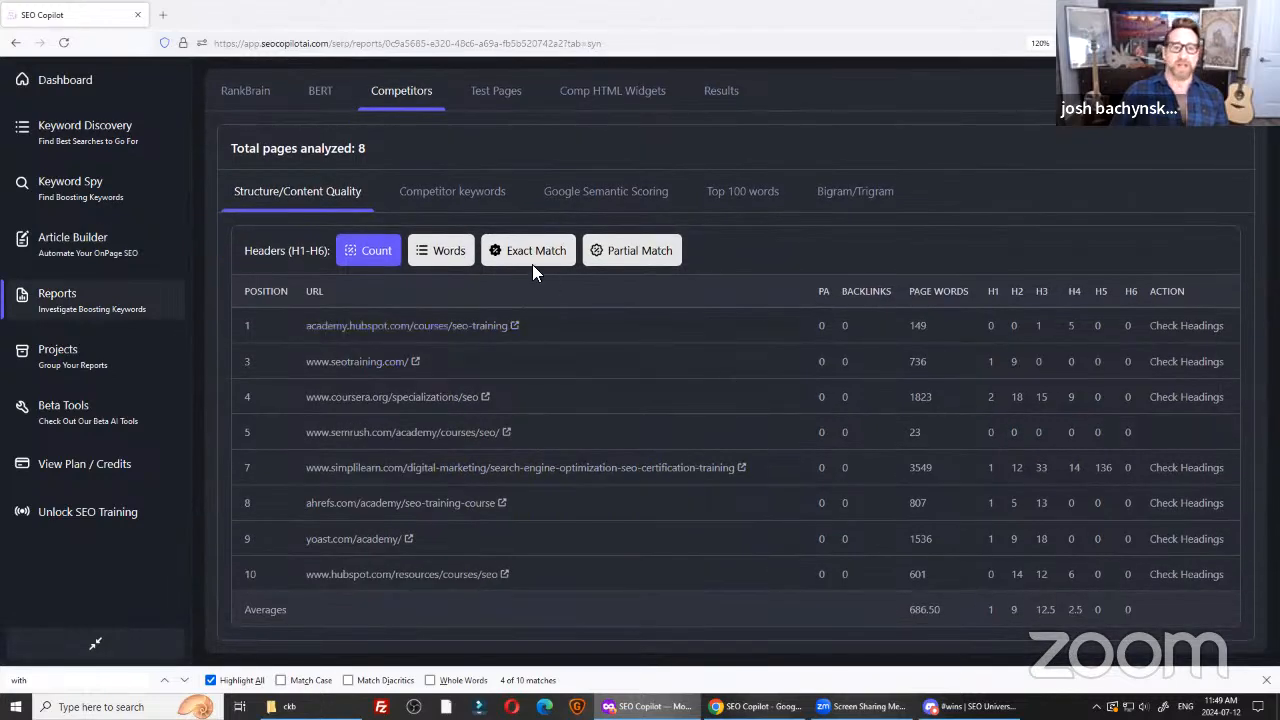
Review the competitor keywords and Google semantic scoring tables, and return to the competitor keywords.
{"action": "left_click", "coordinate": [466, 200]}
{"action": "scroll", "coordinate": [636, 346], "scroll_direction": "up", "scroll_amount": 1}
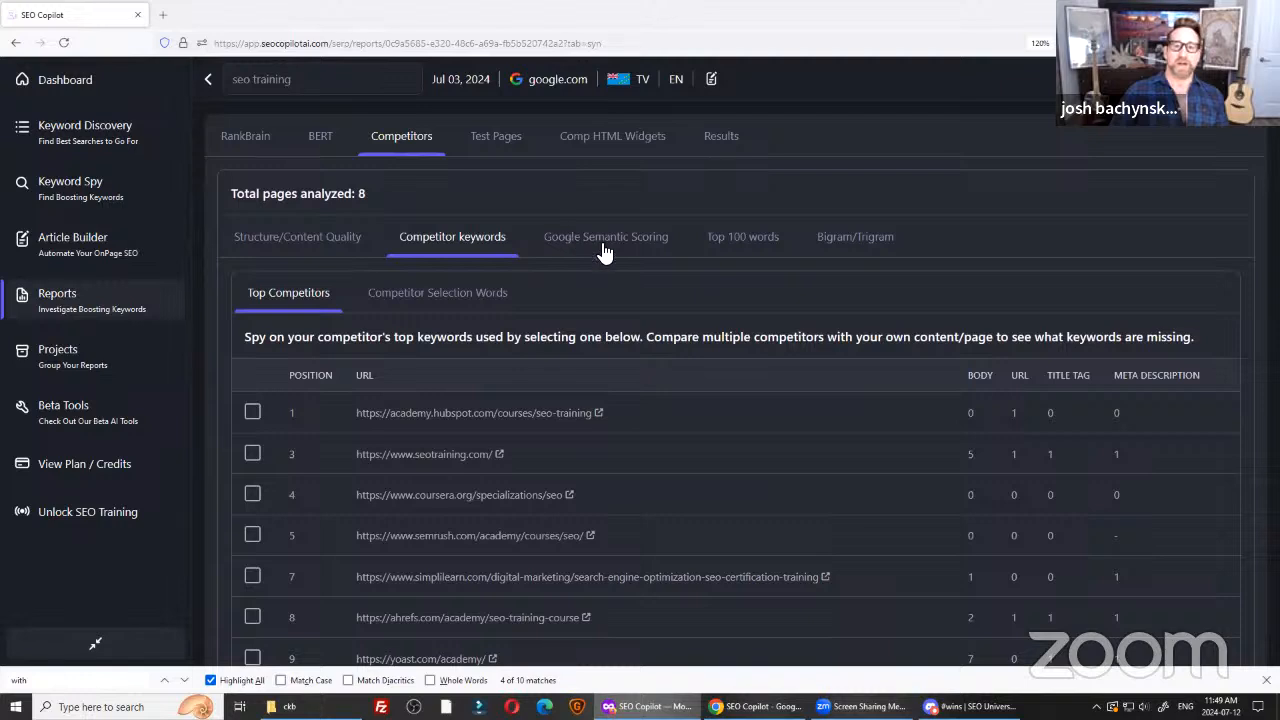
{"action": "left_click", "coordinate": [604, 242]}
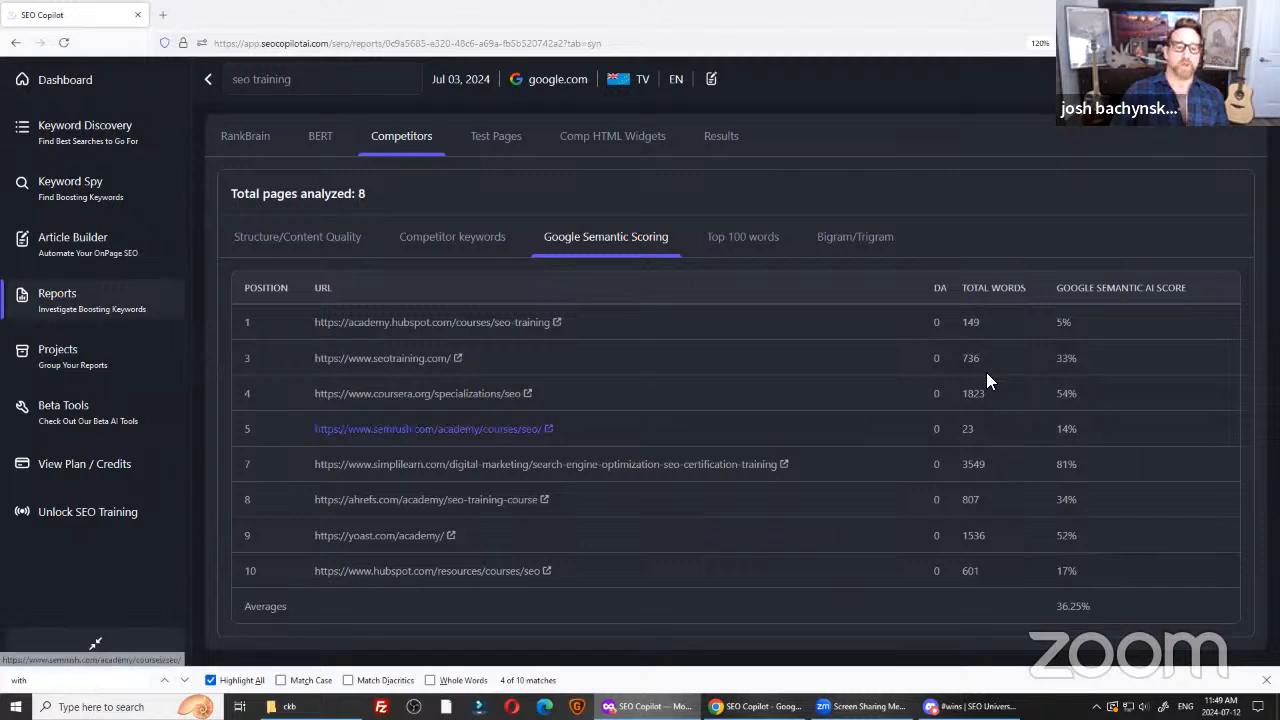
{"action": "left_click", "coordinate": [440, 246]}
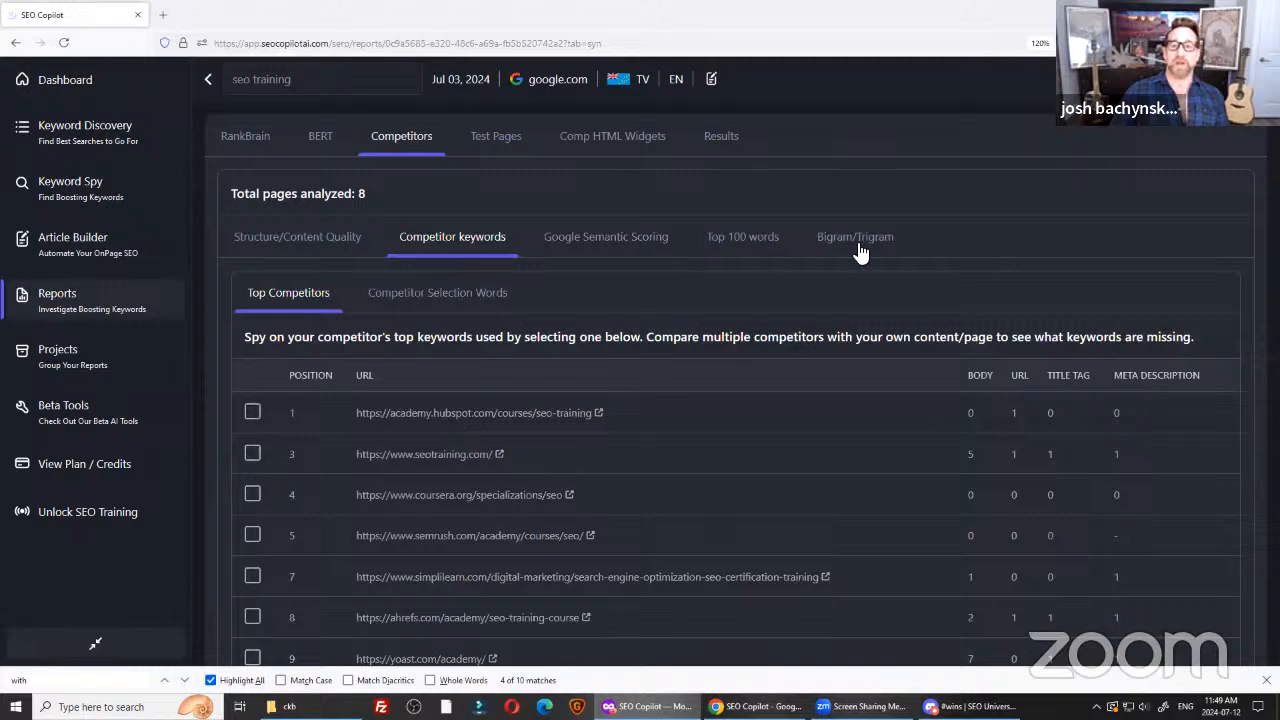
Open the position 1 competitor page, academy.hubspot.com/courses/seo-training, and go through its occurrences of "with".
{"action": "left_click", "coordinate": [486, 413]}
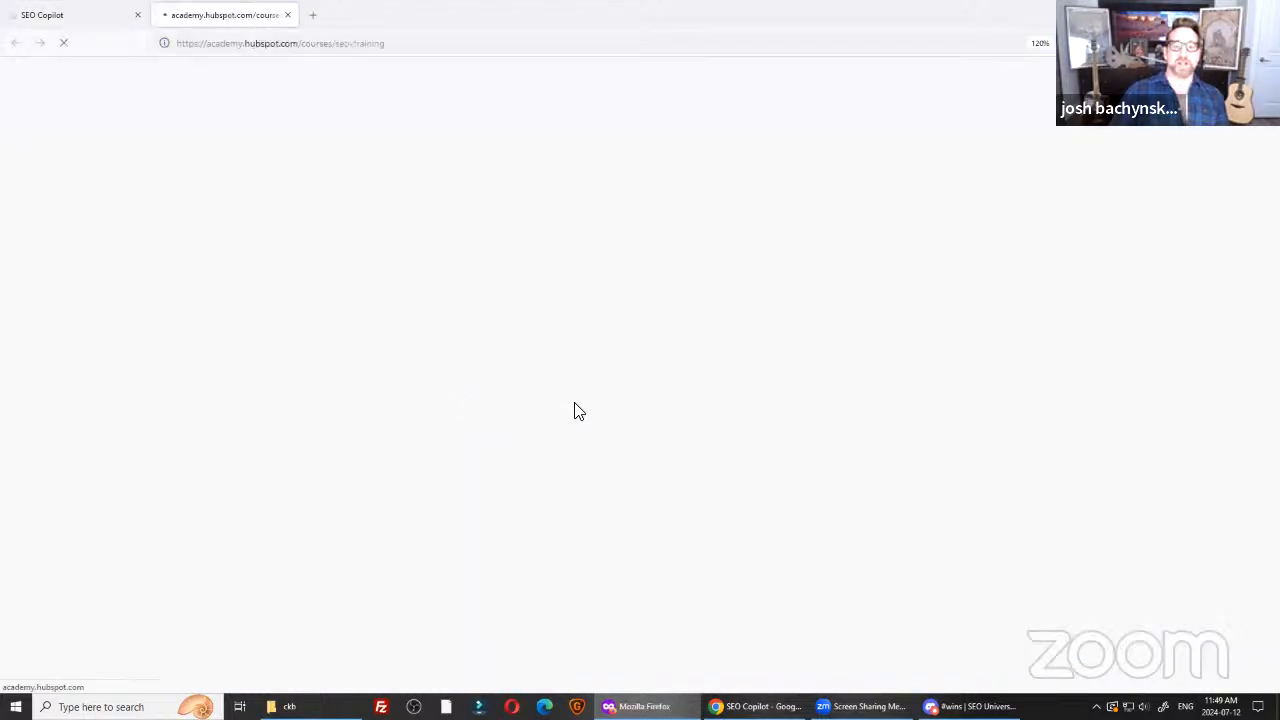
{"action": "key", "text": "ctrl+f"}
{"action": "type", "text": "with"}
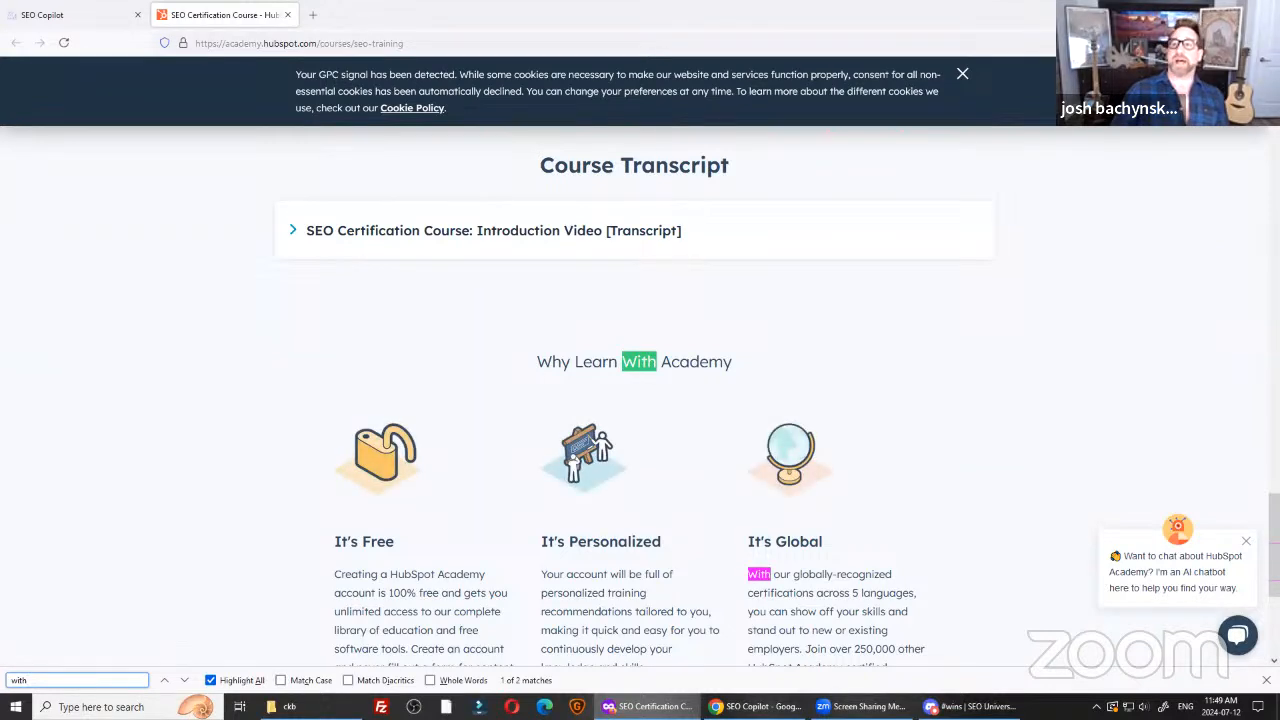
{"action": "left_click", "coordinate": [184, 680]}
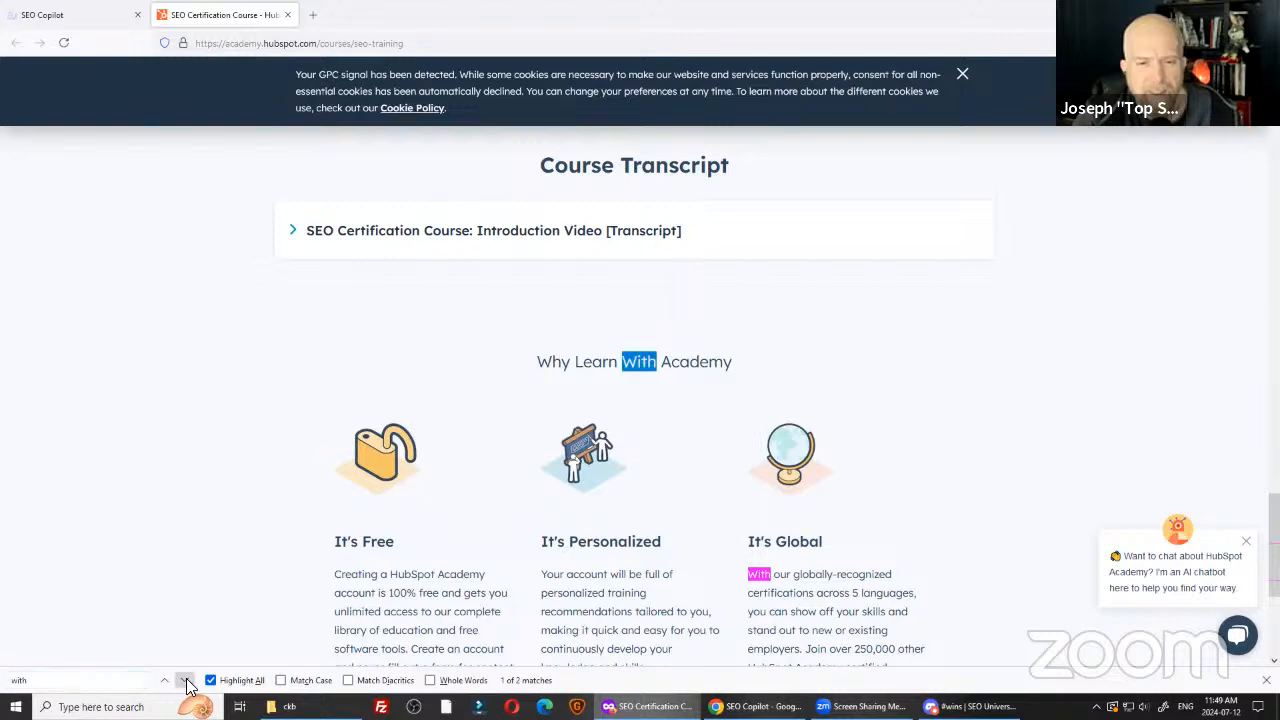
{"action": "left_click", "coordinate": [185, 681]}
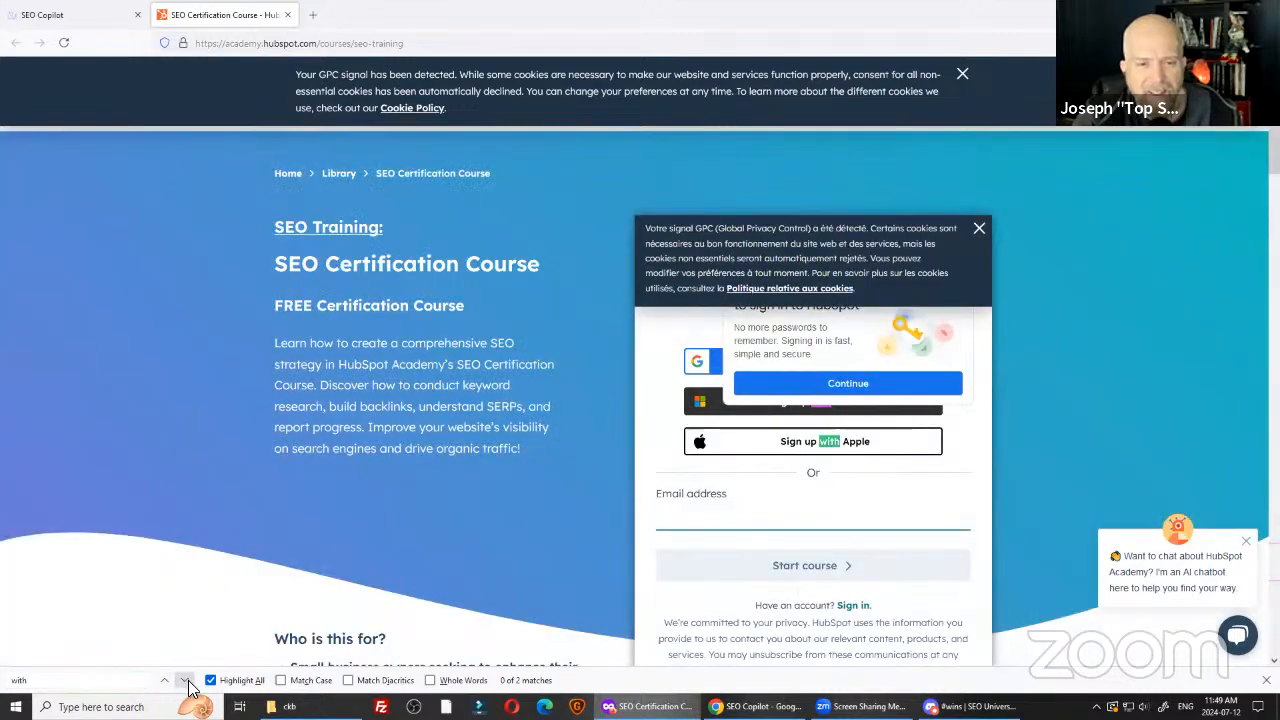
{"action": "left_click", "coordinate": [184, 682]}
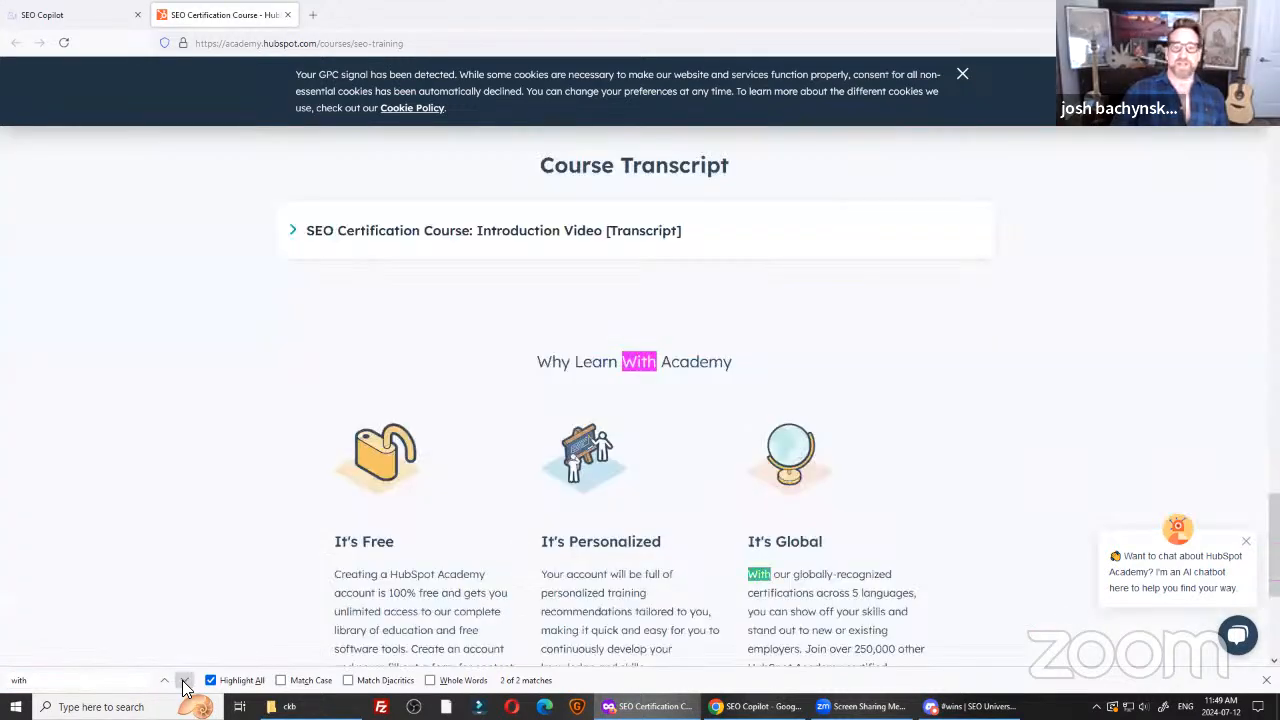
{"action": "left_click", "coordinate": [184, 681]}
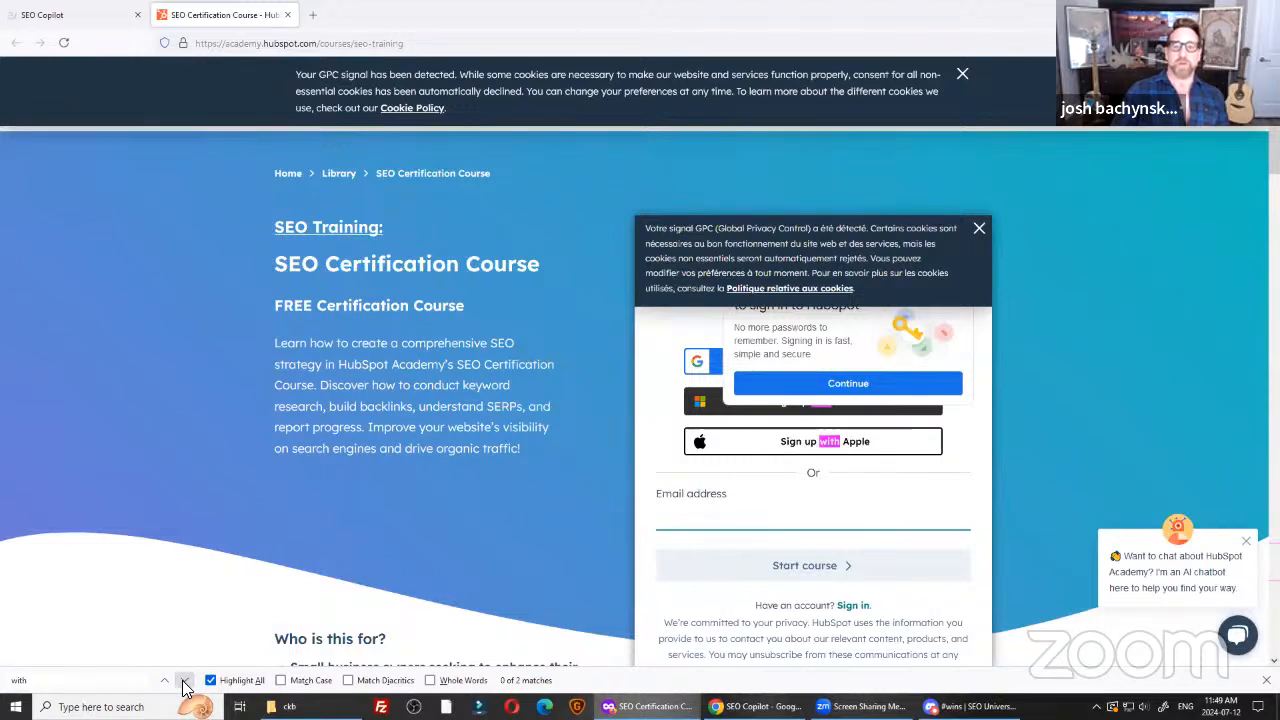
{"action": "left_click", "coordinate": [184, 681]}
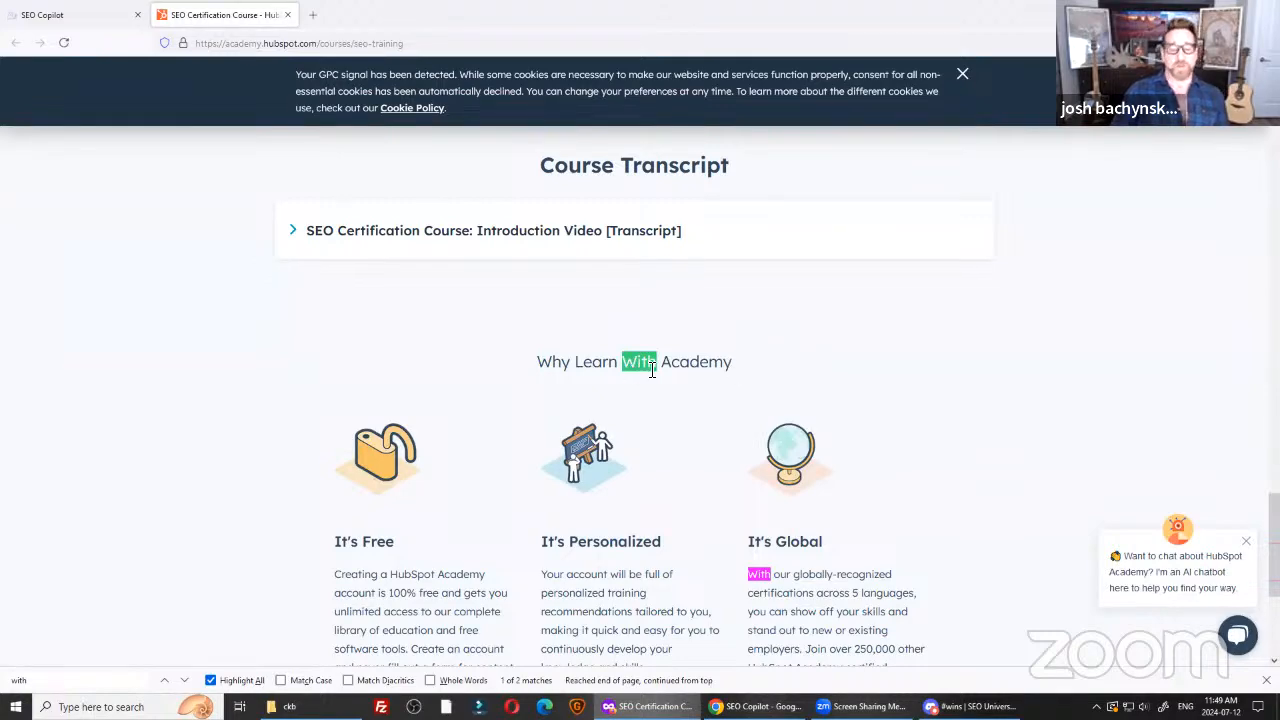
Close the HubSpot course page and locate "with" in the RankBrain test entities table of the seo training report.
{"action": "left_click", "coordinate": [287, 15]}
{"action": "left_click", "coordinate": [245, 135]}
{"action": "key", "text": "ctrl+f"}
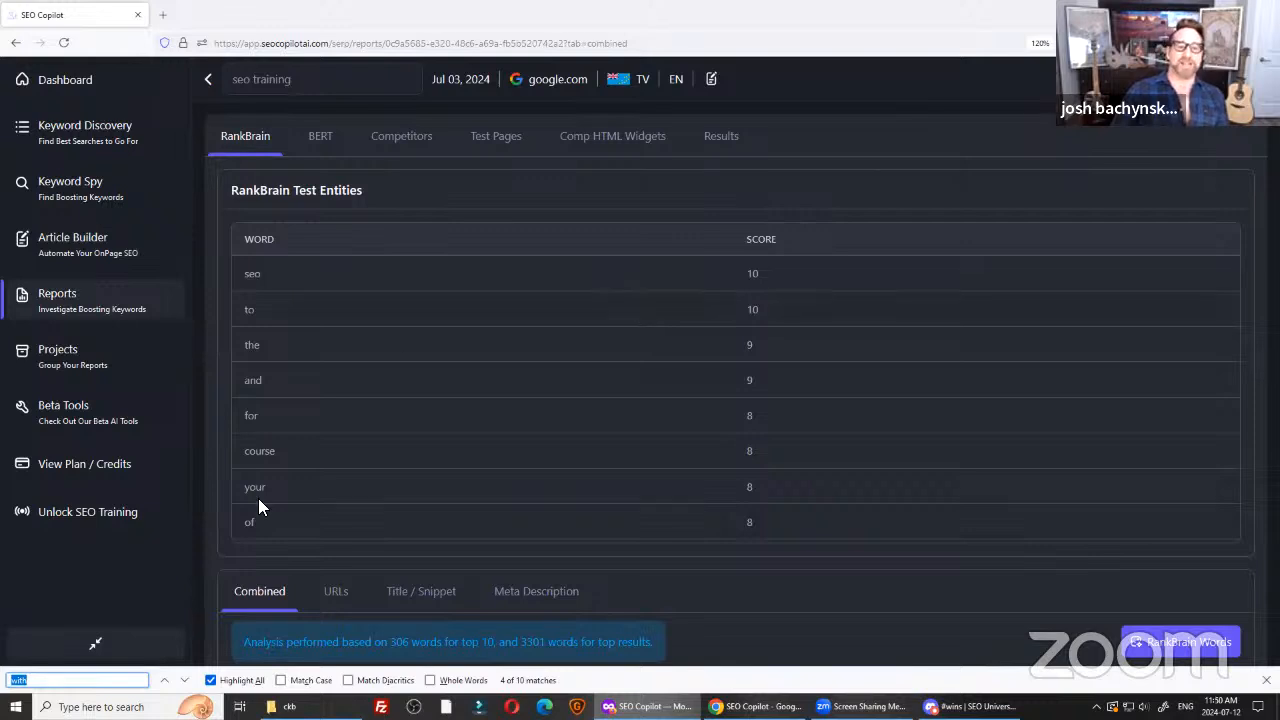
{"action": "left_click", "coordinate": [752, 258]}
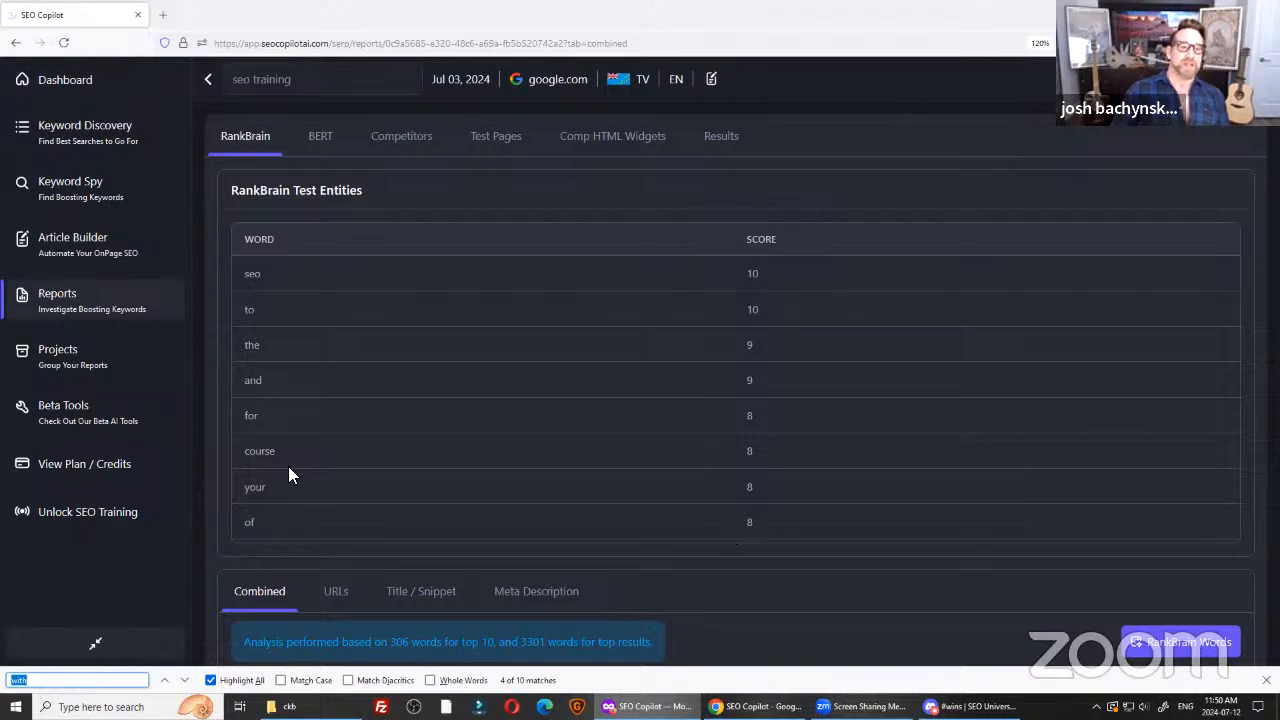
{"action": "scroll", "coordinate": [288, 460], "scroll_direction": "down", "scroll_amount": 3}
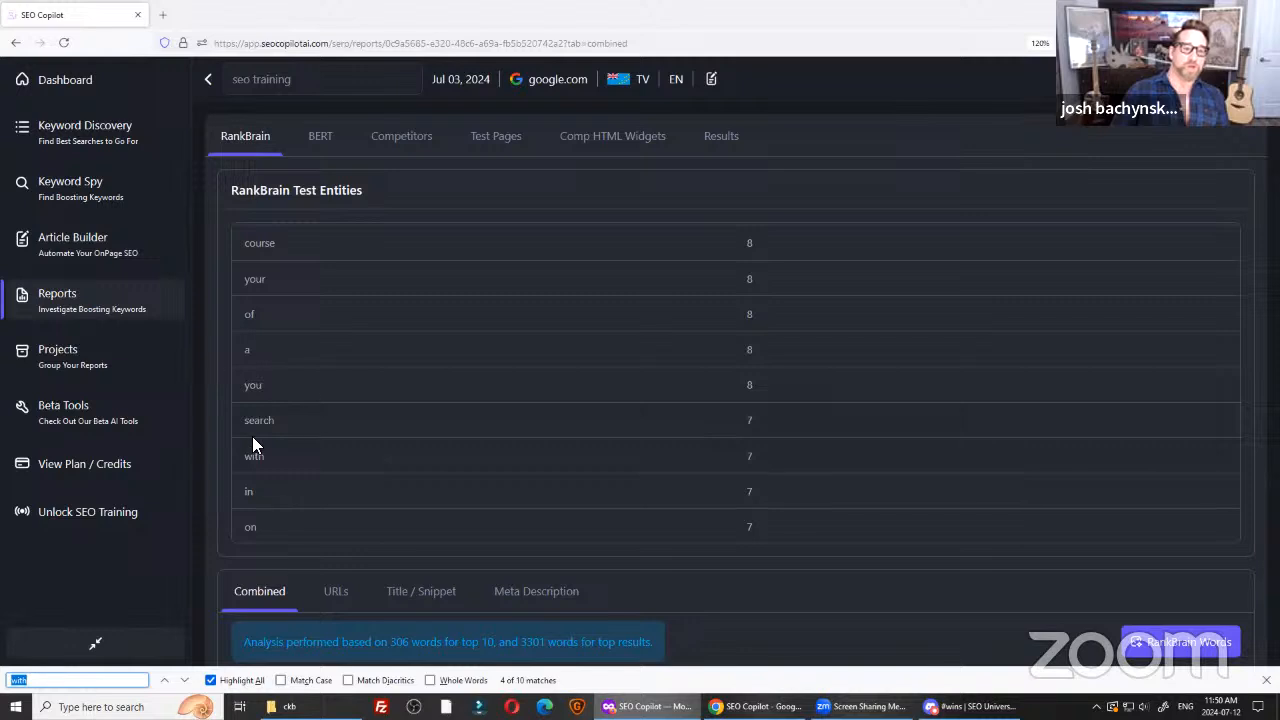
{"action": "scroll", "coordinate": [270, 350], "scroll_direction": "up", "scroll_amount": 3}
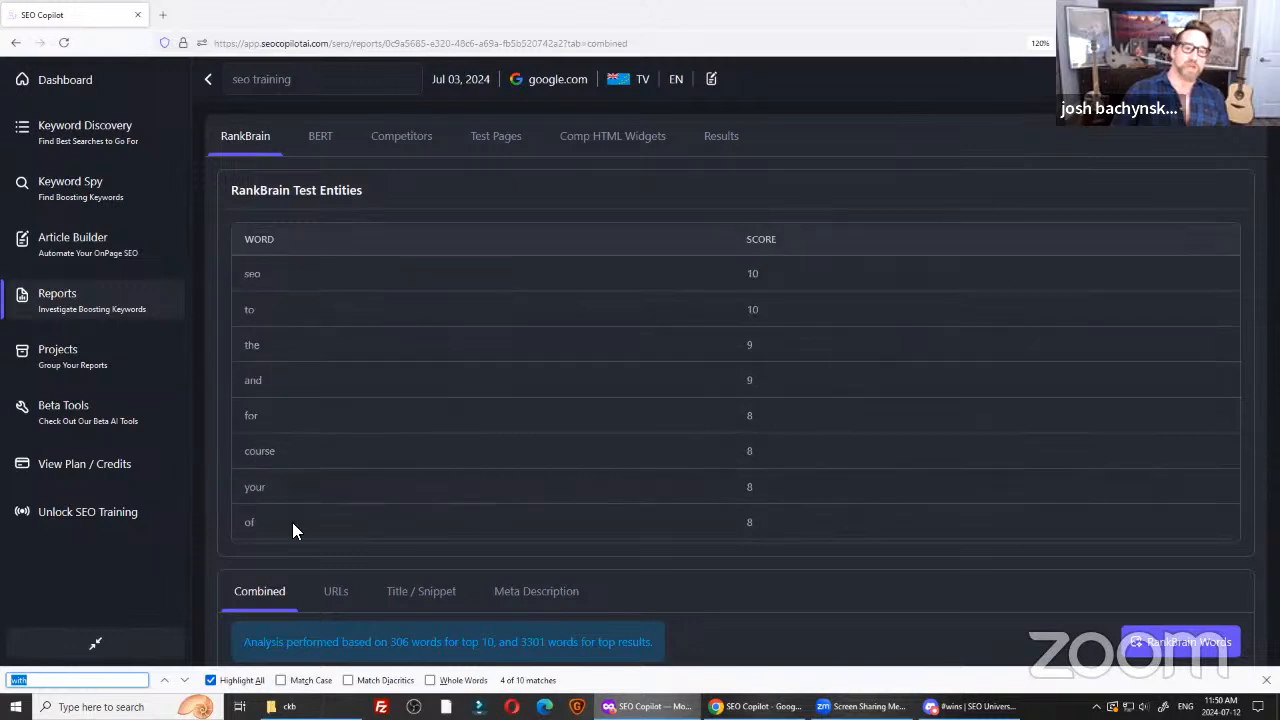
{"action": "scroll", "coordinate": [426, 418], "scroll_direction": "down", "scroll_amount": 3}
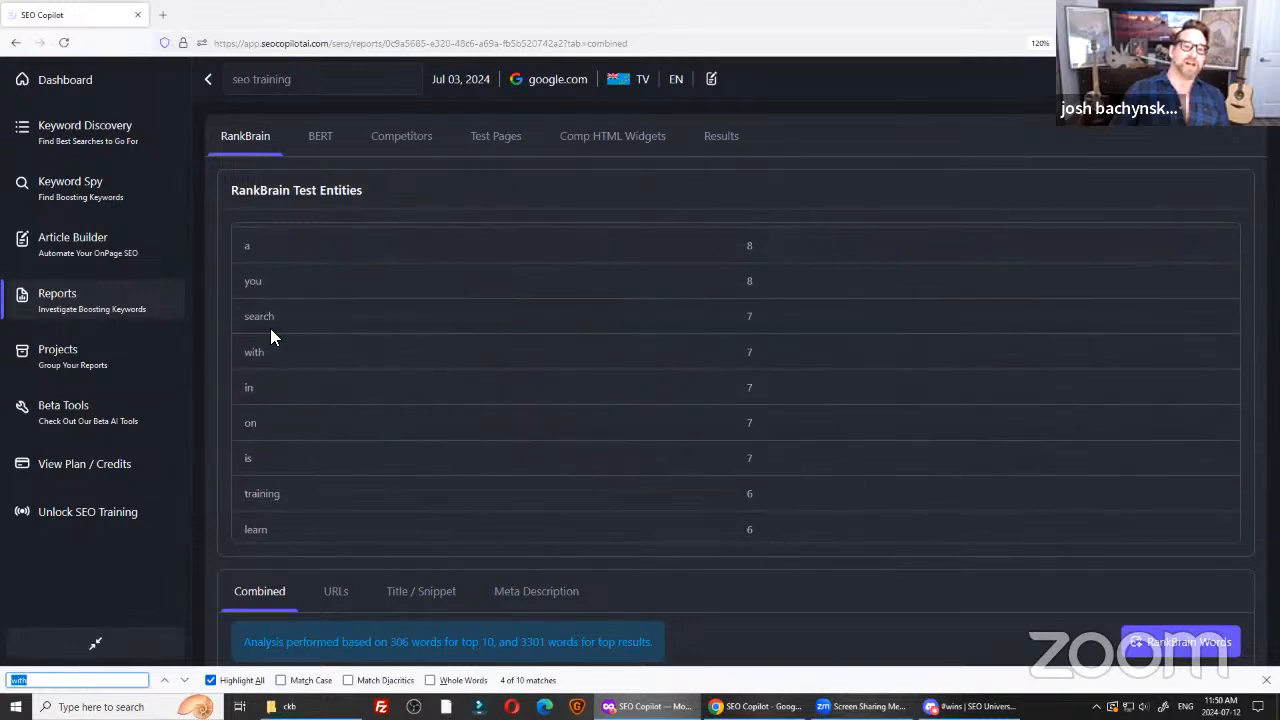
{"action": "left_click", "coordinate": [263, 350]}
{"action": "scroll", "coordinate": [264, 352], "scroll_direction": "up", "scroll_amount": 3}
{"action": "scroll", "coordinate": [270, 352], "scroll_direction": "down", "scroll_amount": 4}
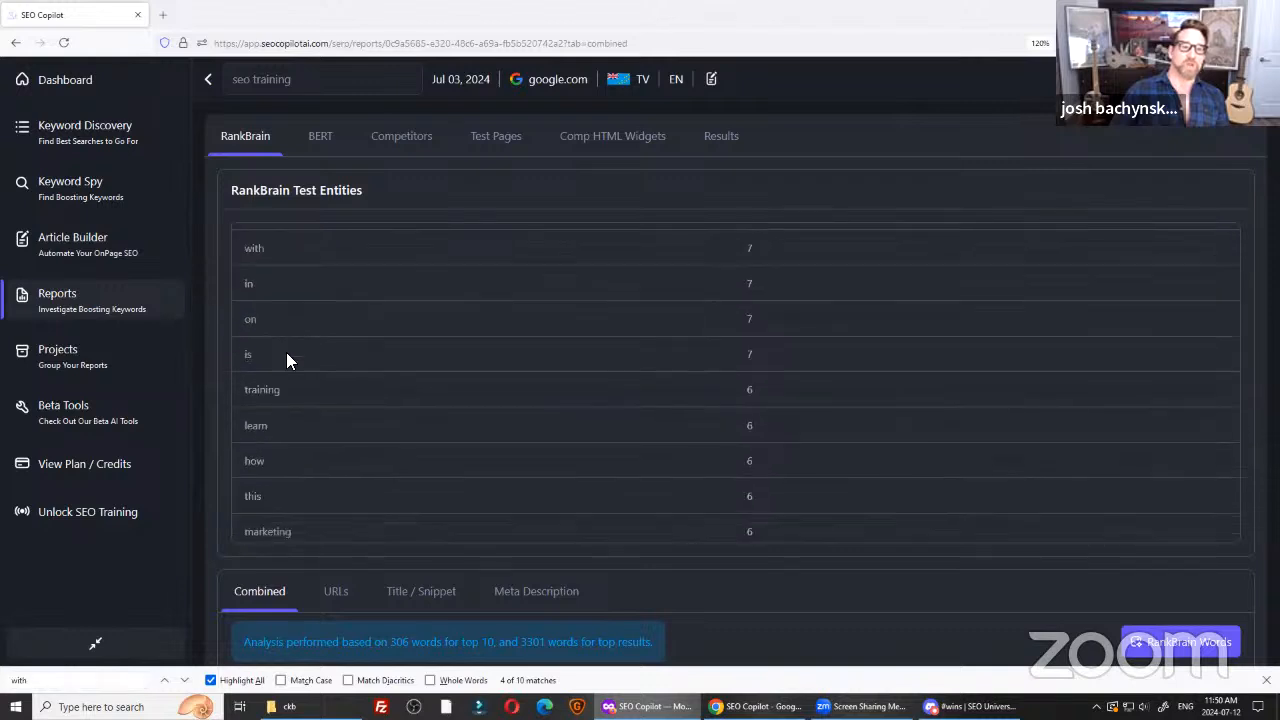
Go through the lower-scored words in the RankBrain test entities table and return to its beginning.
{"action": "scroll", "coordinate": [292, 388], "scroll_direction": "down", "scroll_amount": 5}
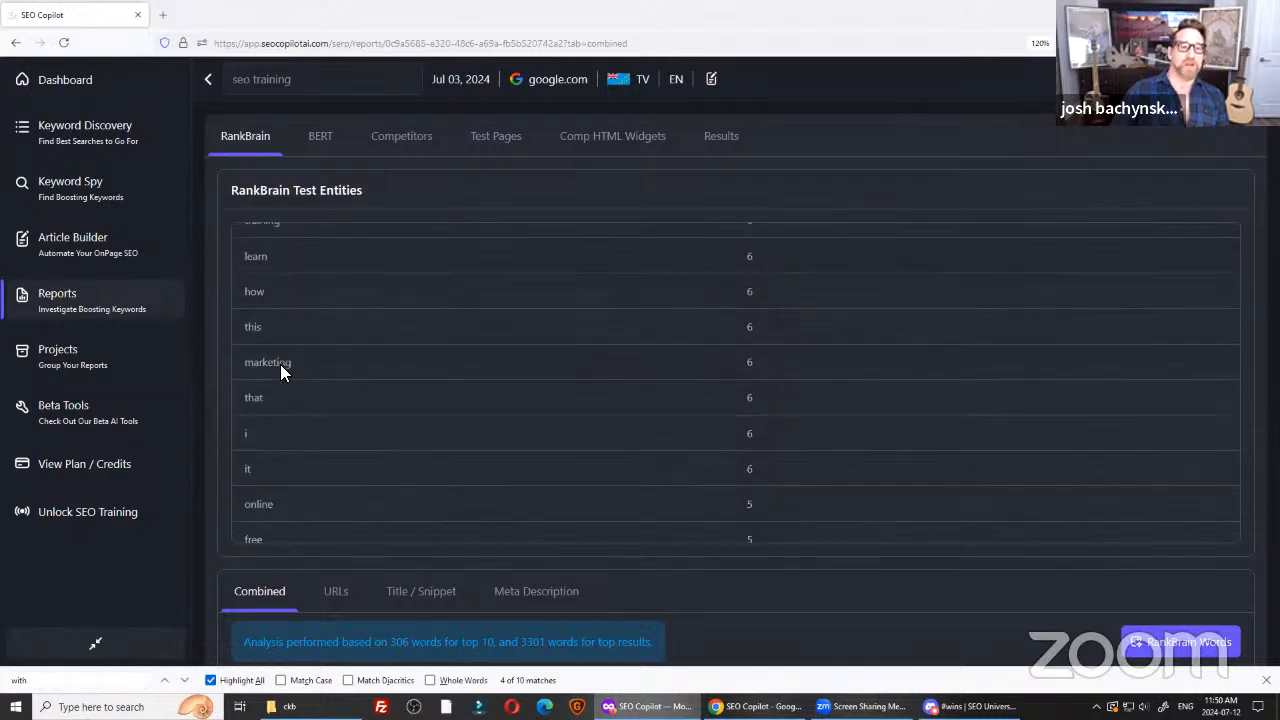
{"action": "scroll", "coordinate": [283, 325], "scroll_direction": "down", "scroll_amount": 3}
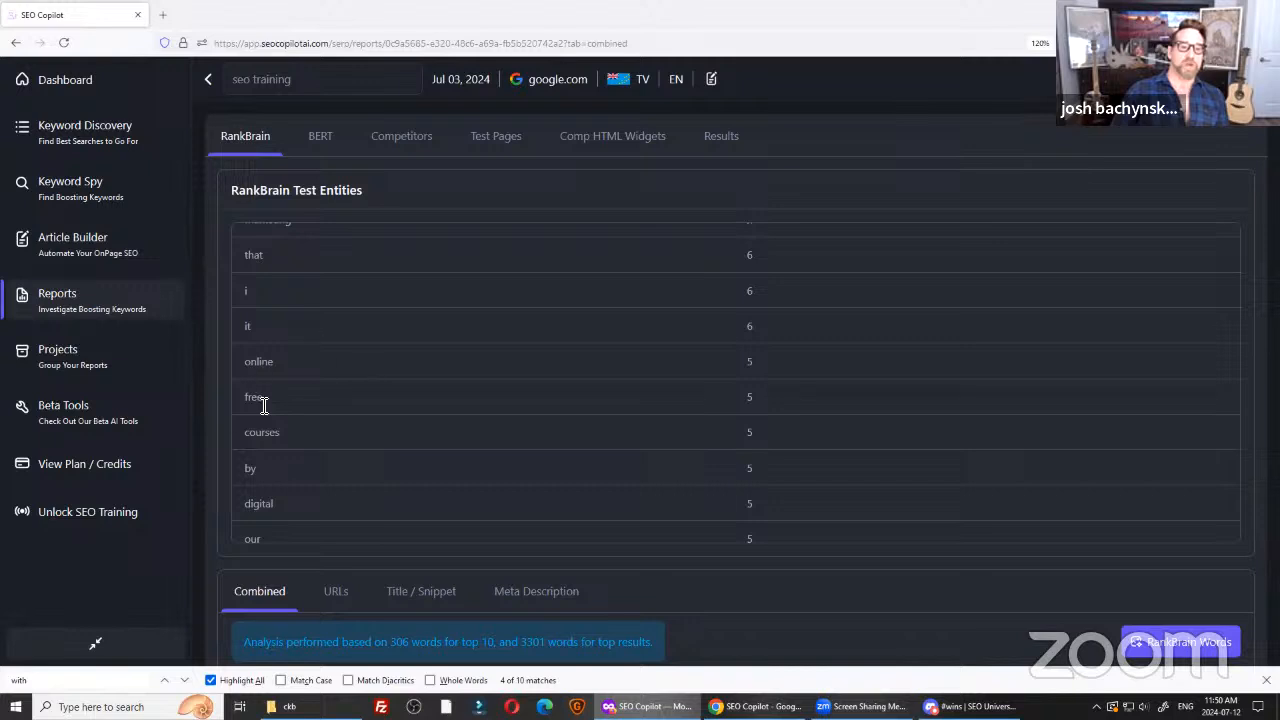
{"action": "scroll", "coordinate": [316, 315], "scroll_direction": "down", "scroll_amount": 6}
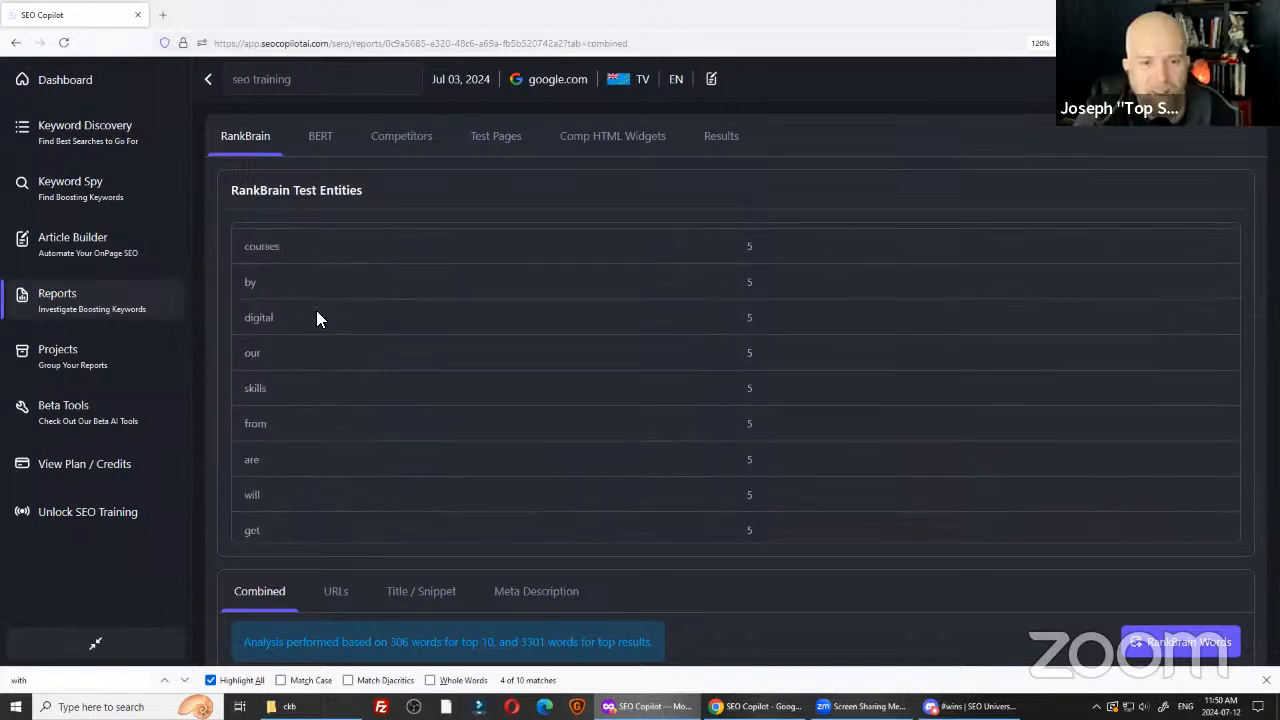
{"action": "scroll", "coordinate": [316, 318], "scroll_direction": "down", "scroll_amount": 3}
{"action": "scroll", "coordinate": [316, 318], "scroll_direction": "up", "scroll_amount": 8}
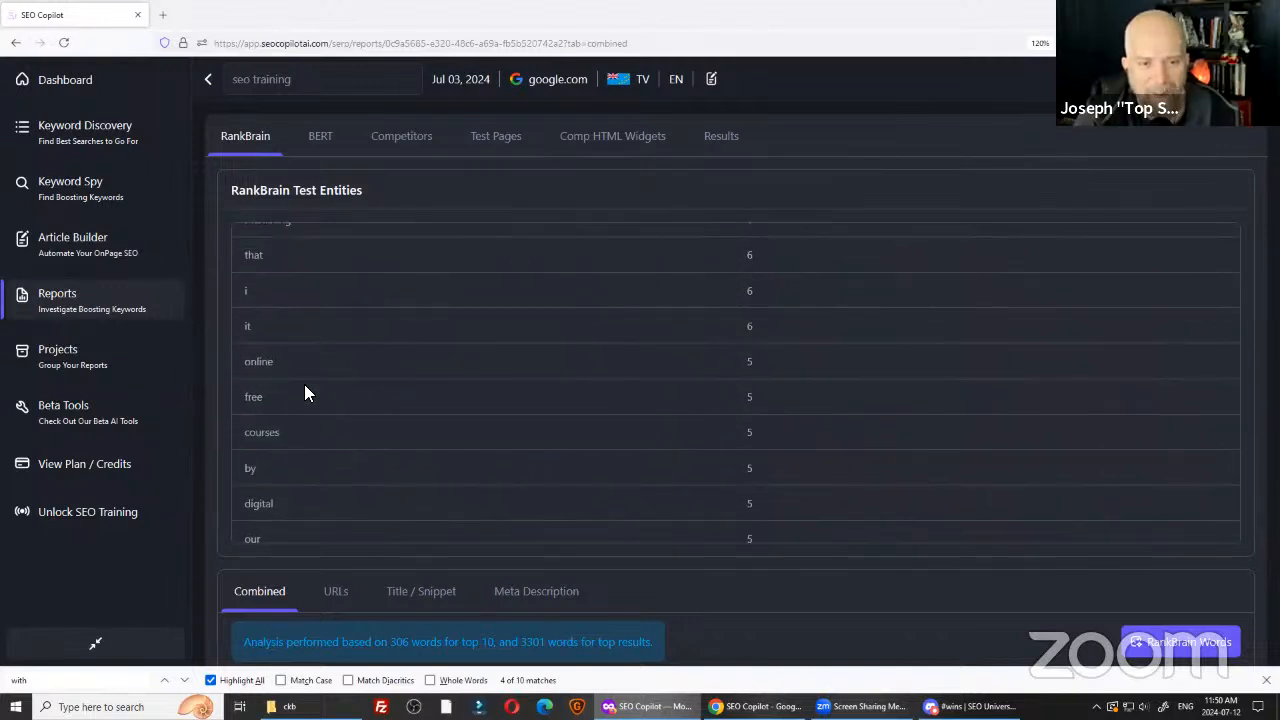
{"action": "scroll", "coordinate": [272, 372], "scroll_direction": "up", "scroll_amount": 6}
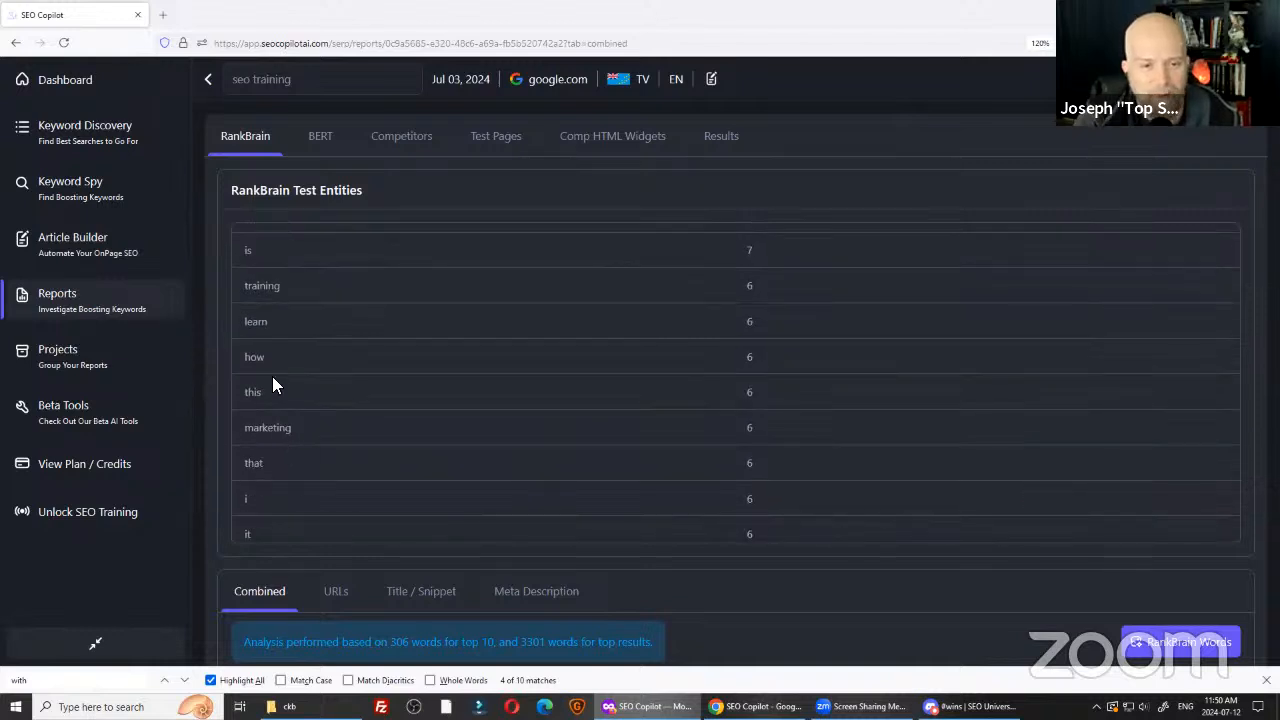
{"action": "scroll", "coordinate": [268, 296], "scroll_direction": "up", "scroll_amount": 8}
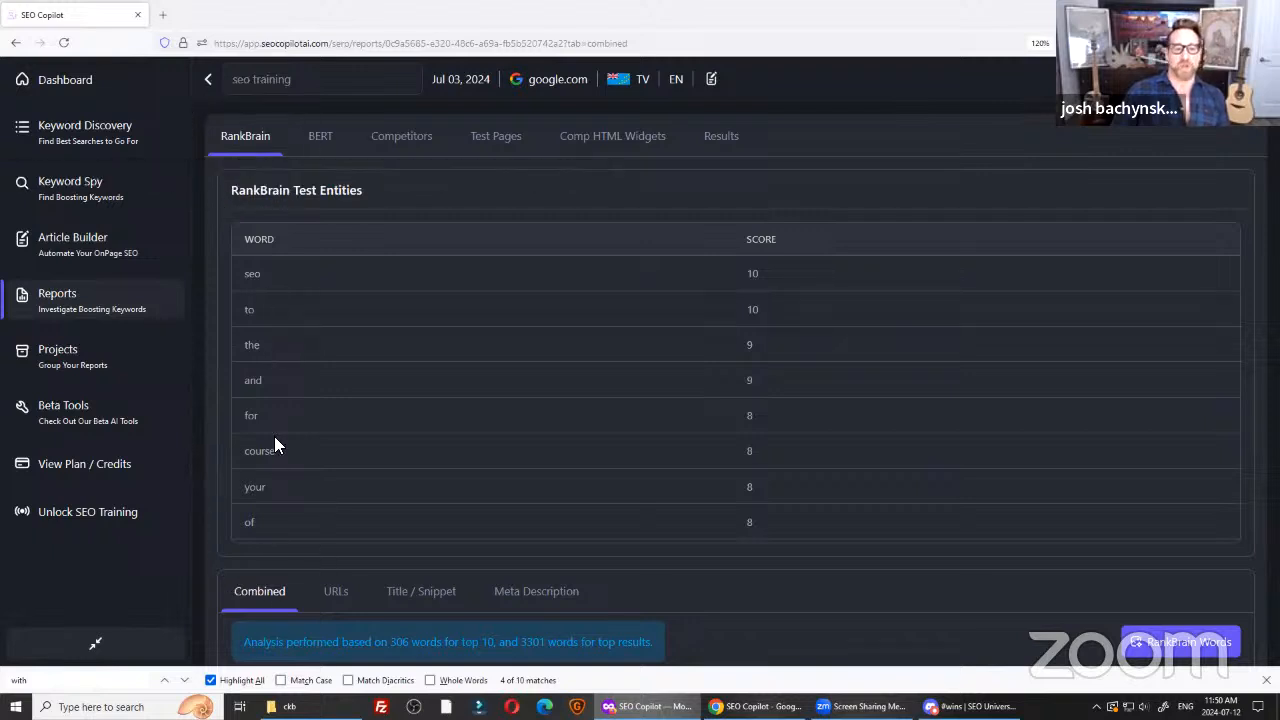
View the report's results and compare the BERT, RankBrain, TW-BERT and total scores of the boosting entities, including "with".
{"action": "left_click", "coordinate": [721, 140]}
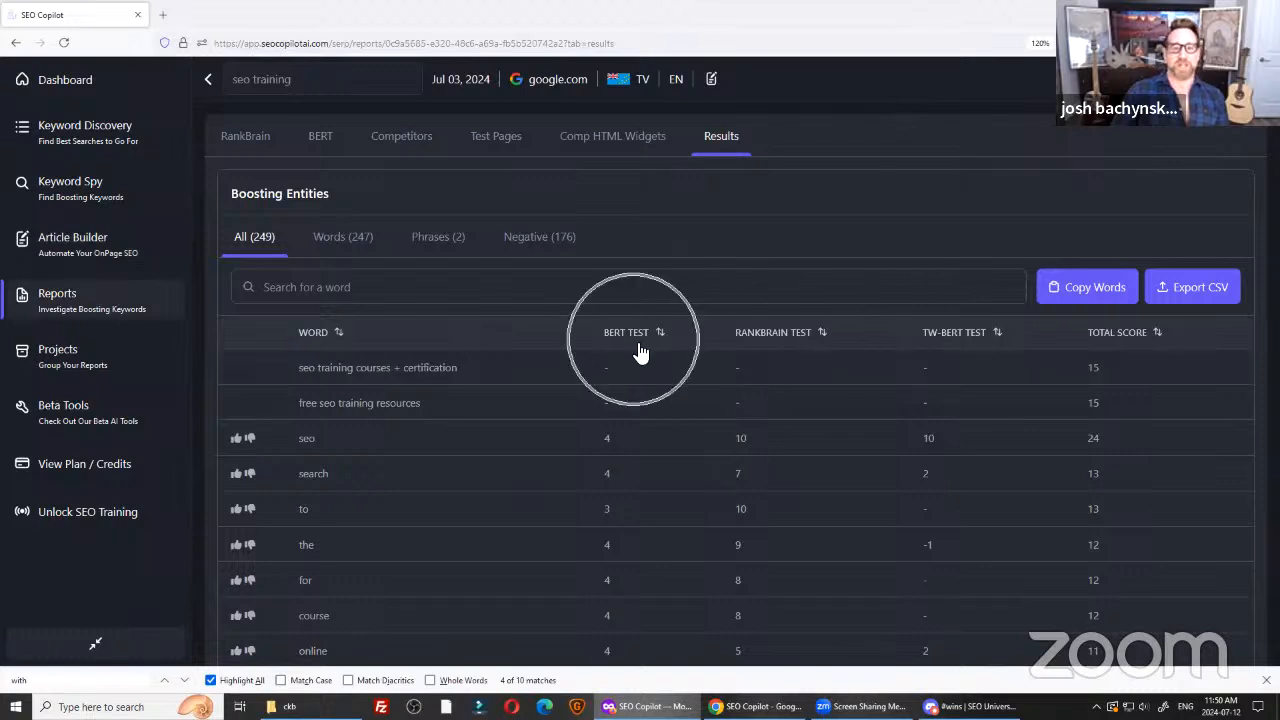
{"action": "key", "text": "ctrl"}
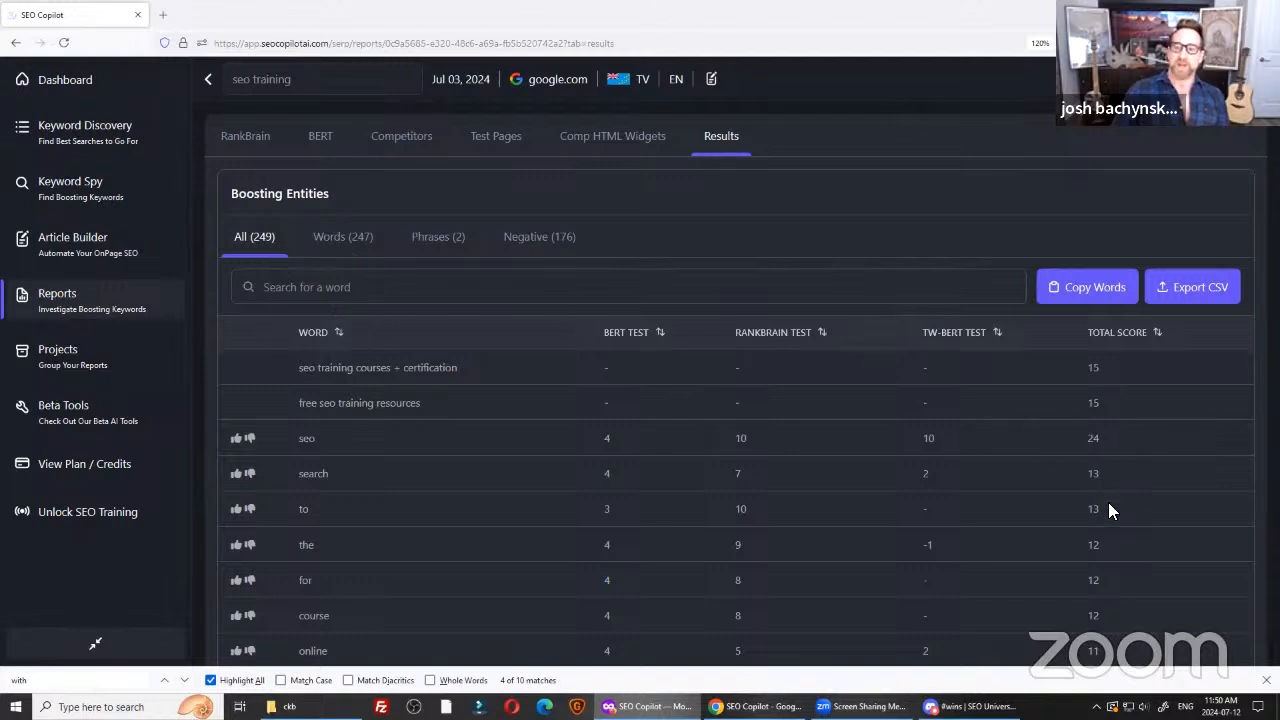
{"action": "scroll", "coordinate": [340, 570], "scroll_direction": "down", "scroll_amount": 3}
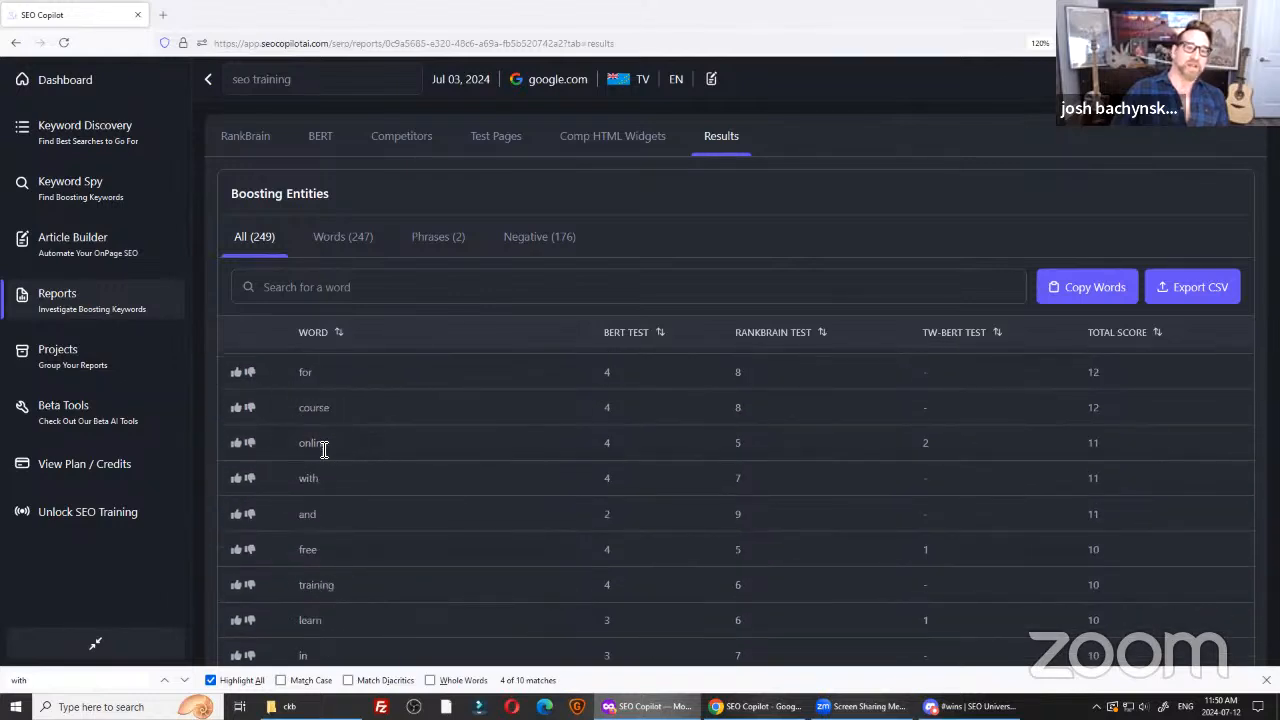
{"action": "scroll", "coordinate": [335, 438], "scroll_direction": "up", "scroll_amount": 3}
{"action": "scroll", "coordinate": [332, 600], "scroll_direction": "down", "scroll_amount": 2}
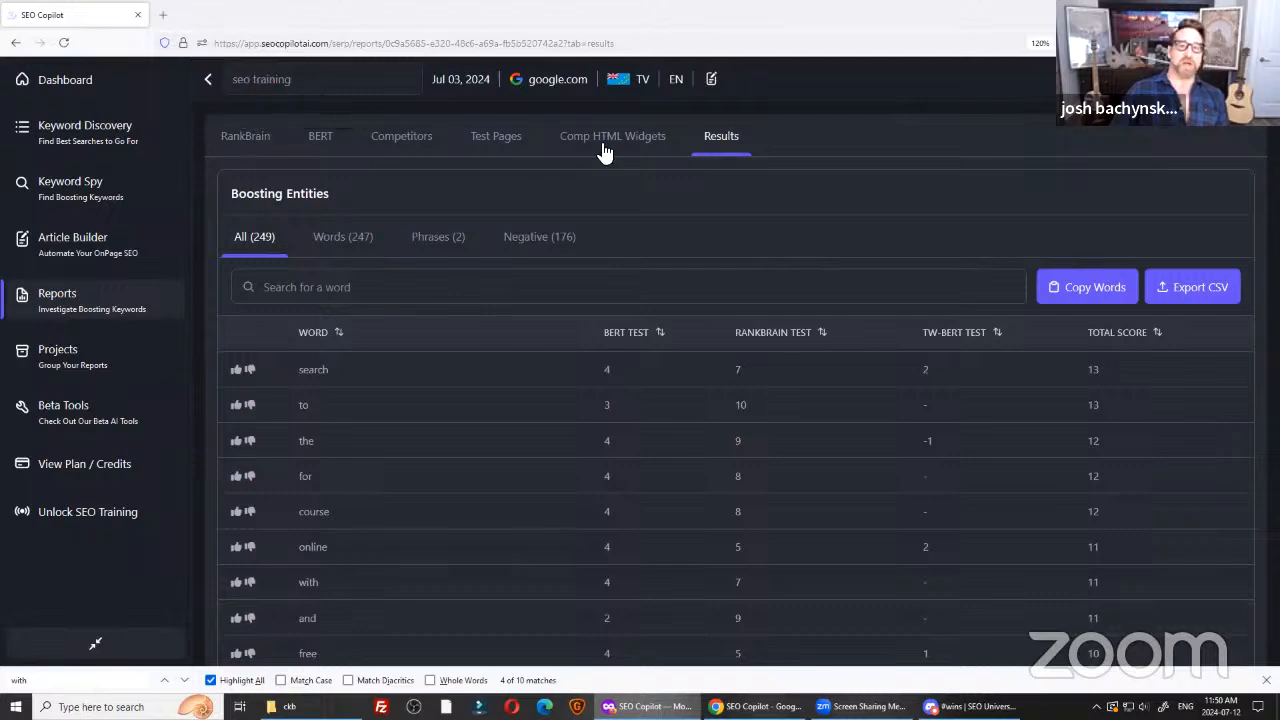
Open the seo training article in the Article Builder, view the High Quality Article generation options, and cancel without generating.
{"action": "left_click", "coordinate": [711, 82]}
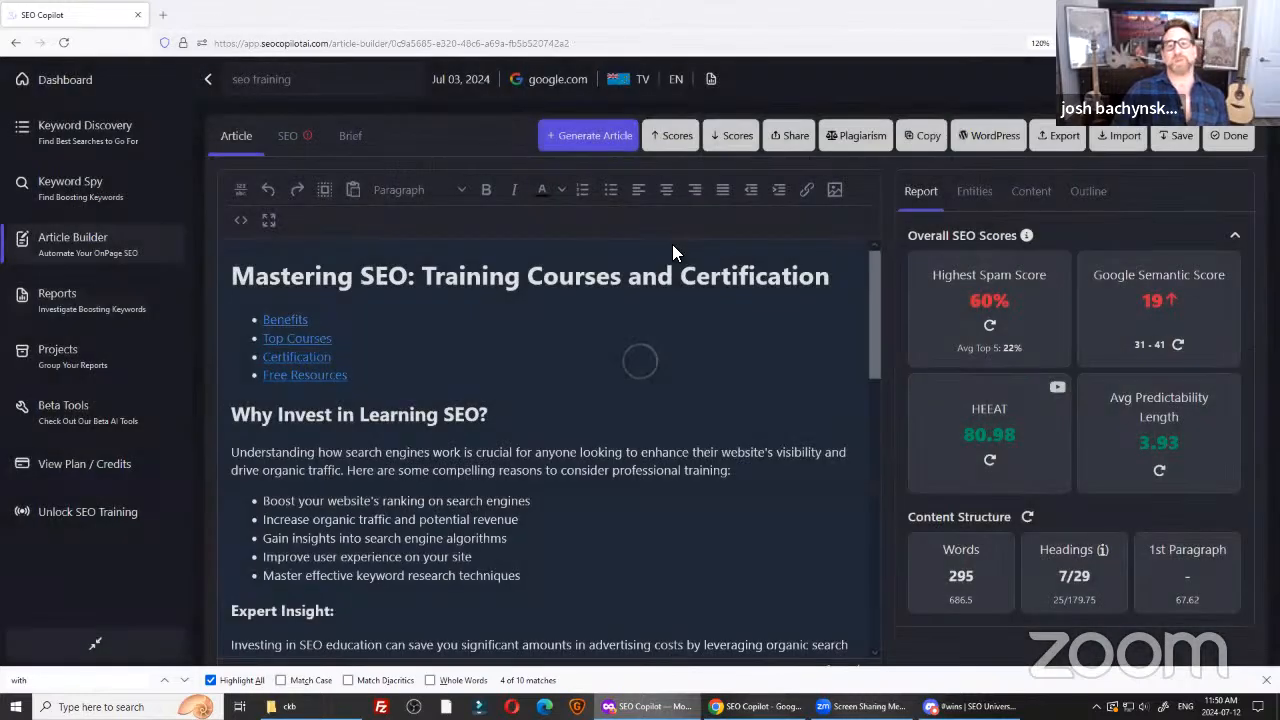
{"action": "left_click", "coordinate": [578, 142]}
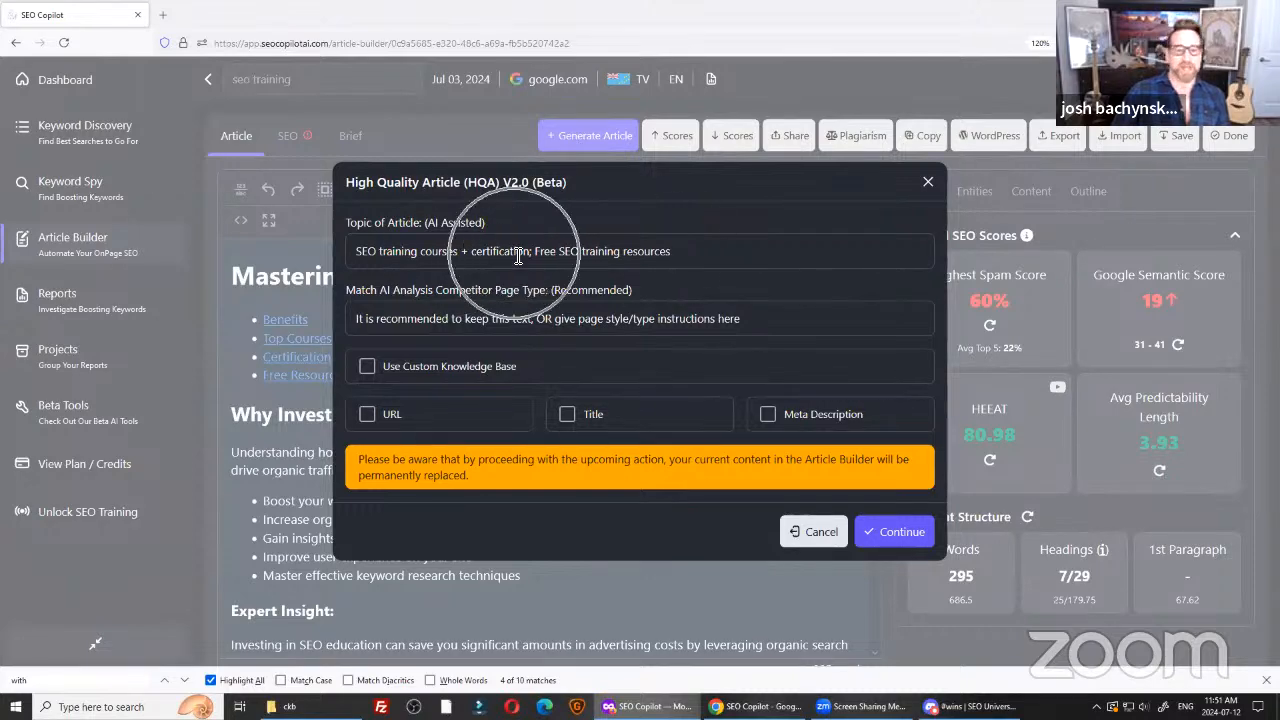
{"action": "left_click", "coordinate": [812, 532]}
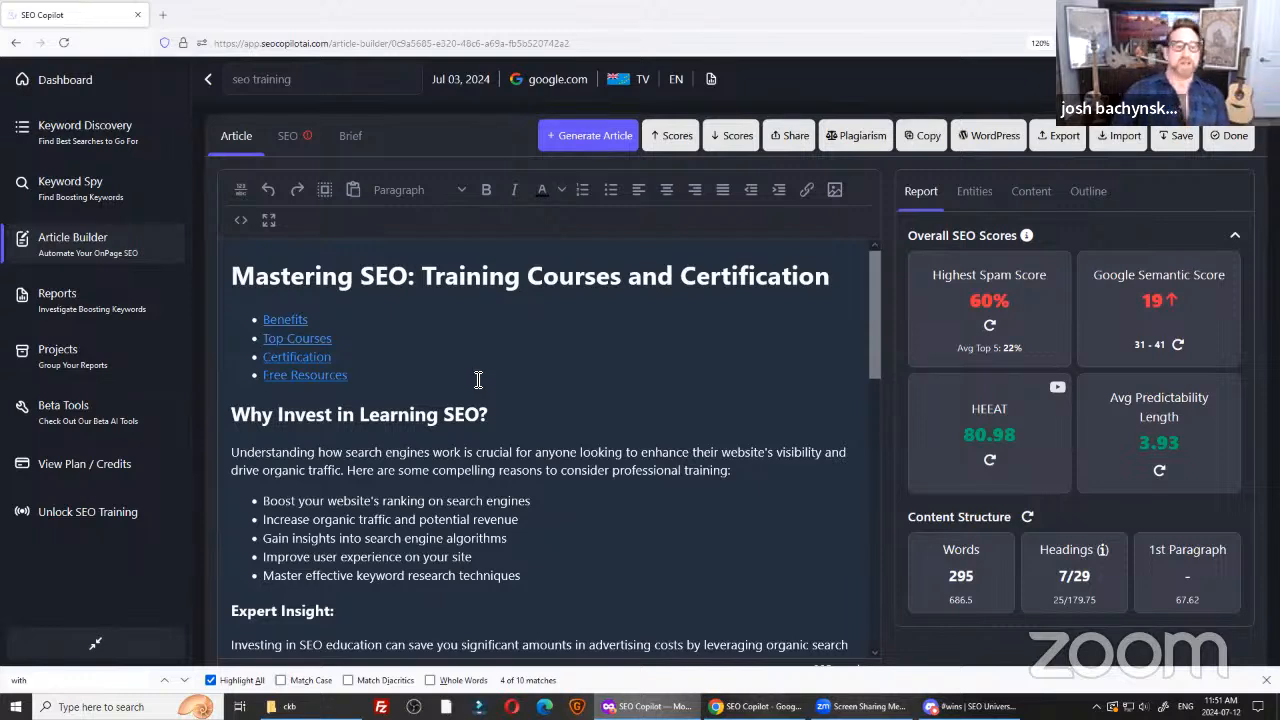
{"action": "left_click", "coordinate": [1266, 680]}
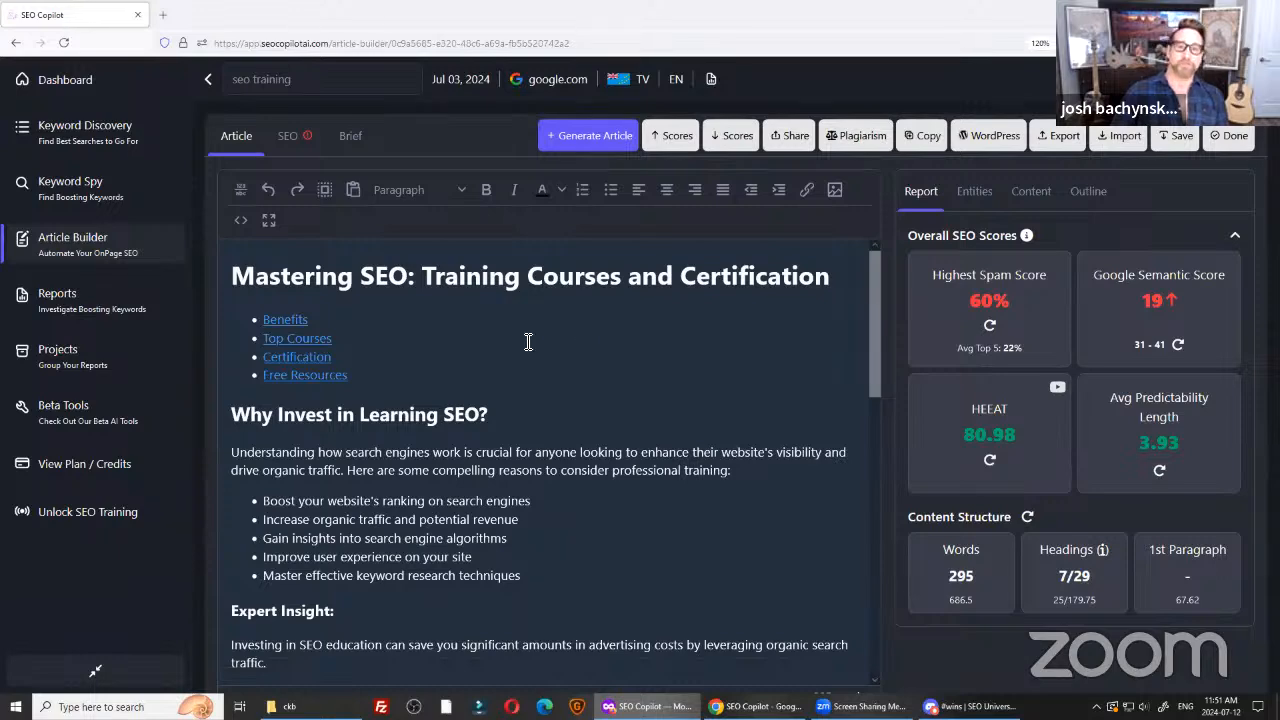
Check the generation progress of the CBD oil for cats article and reopen the seo training report at its BERT analysis.
{"action": "key", "text": "alt+Tab"}
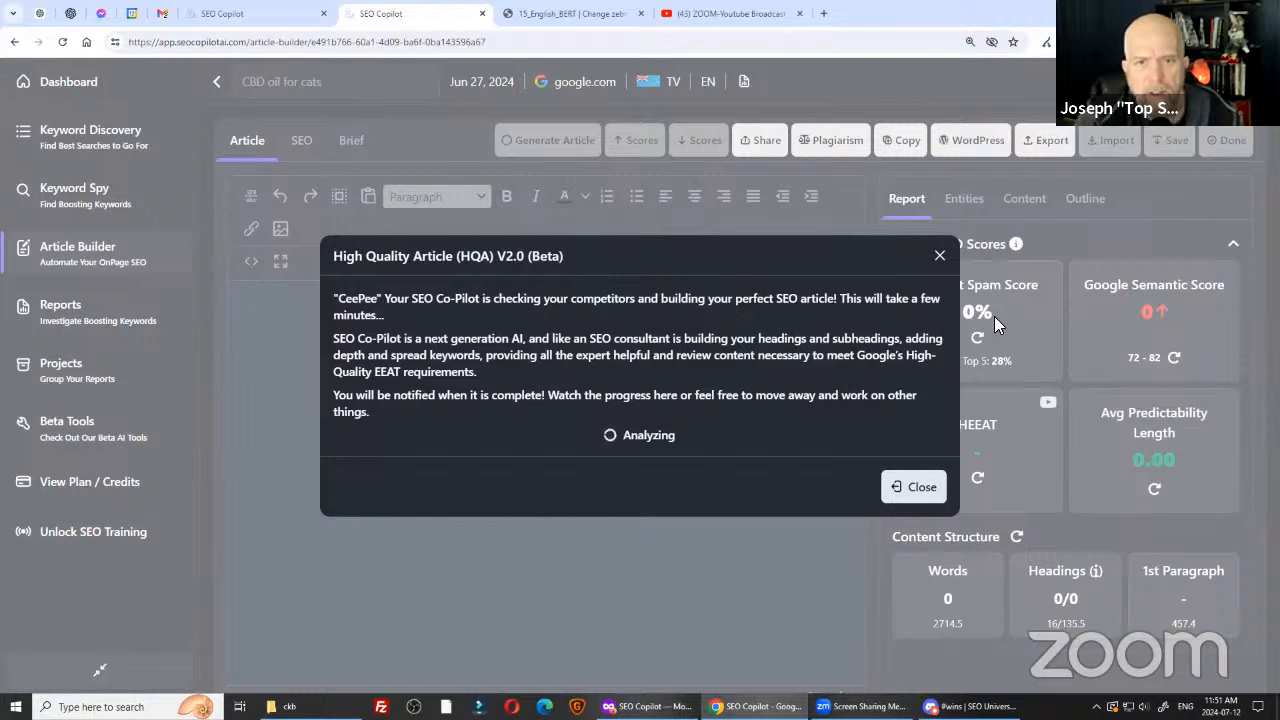
{"action": "left_click", "coordinate": [250, 18]}
{"action": "key", "text": "alt+Tab"}
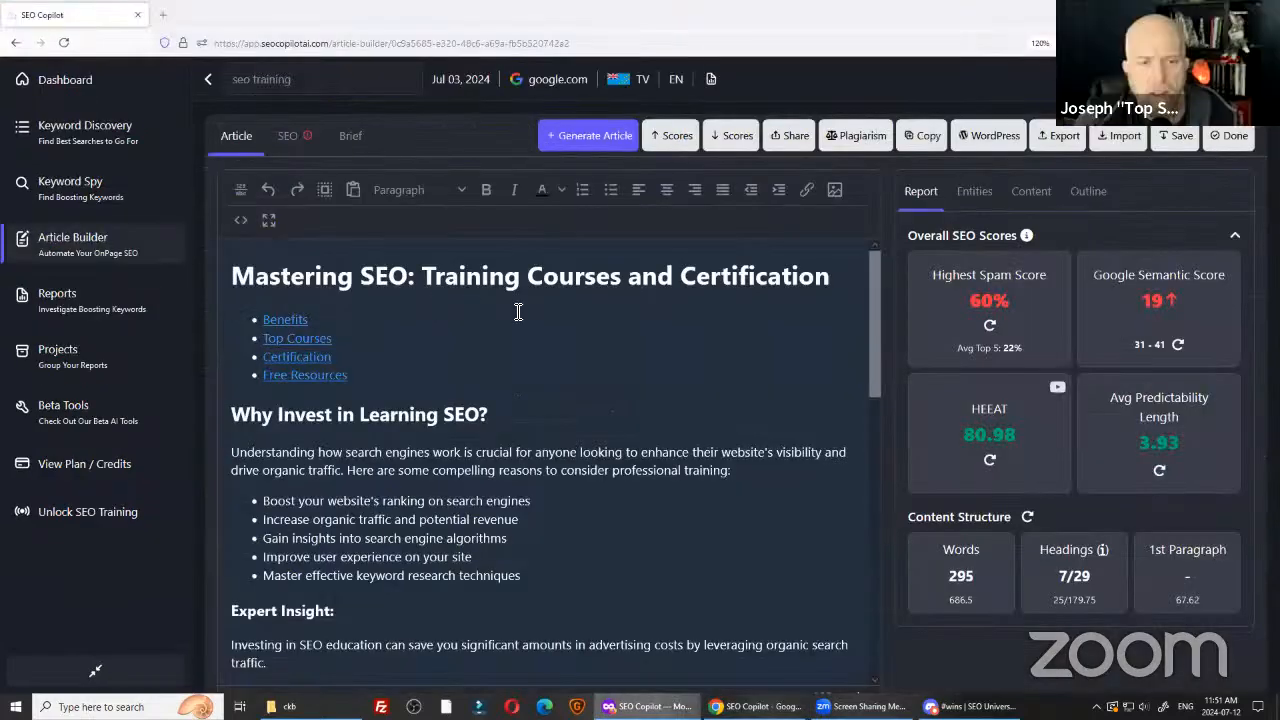
{"action": "left_click", "coordinate": [714, 80]}
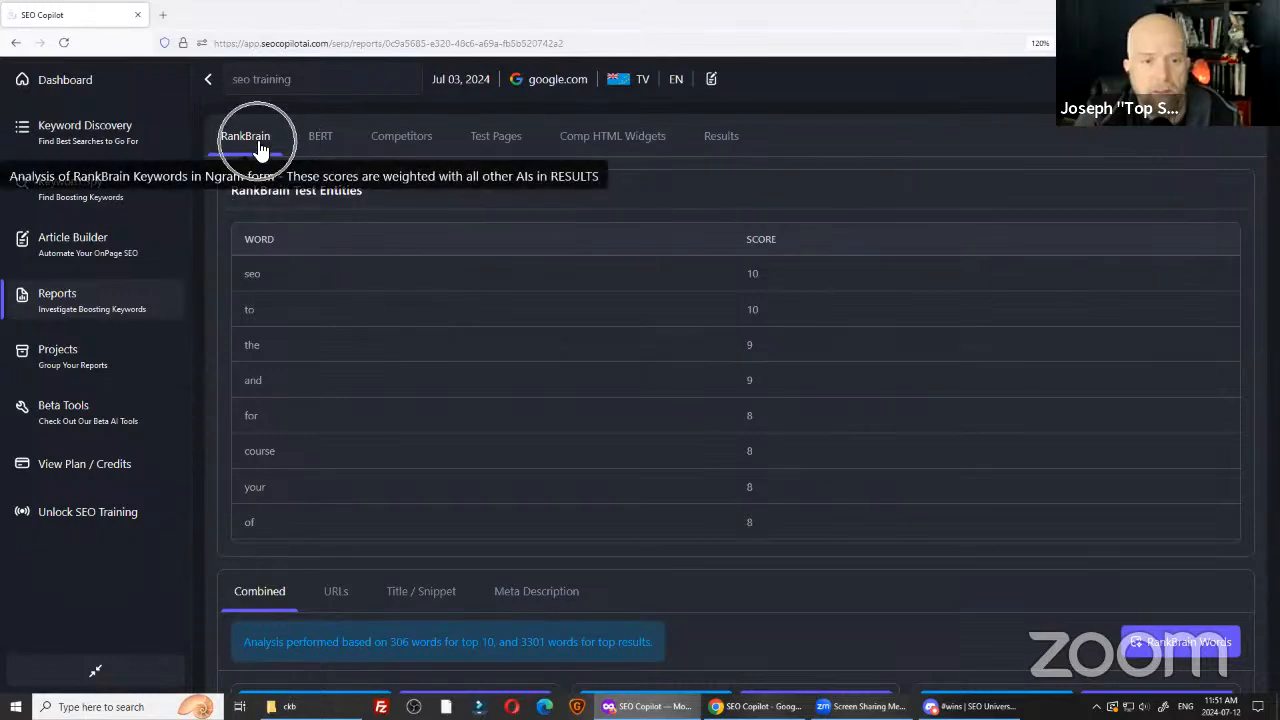
{"action": "left_click", "coordinate": [320, 136]}
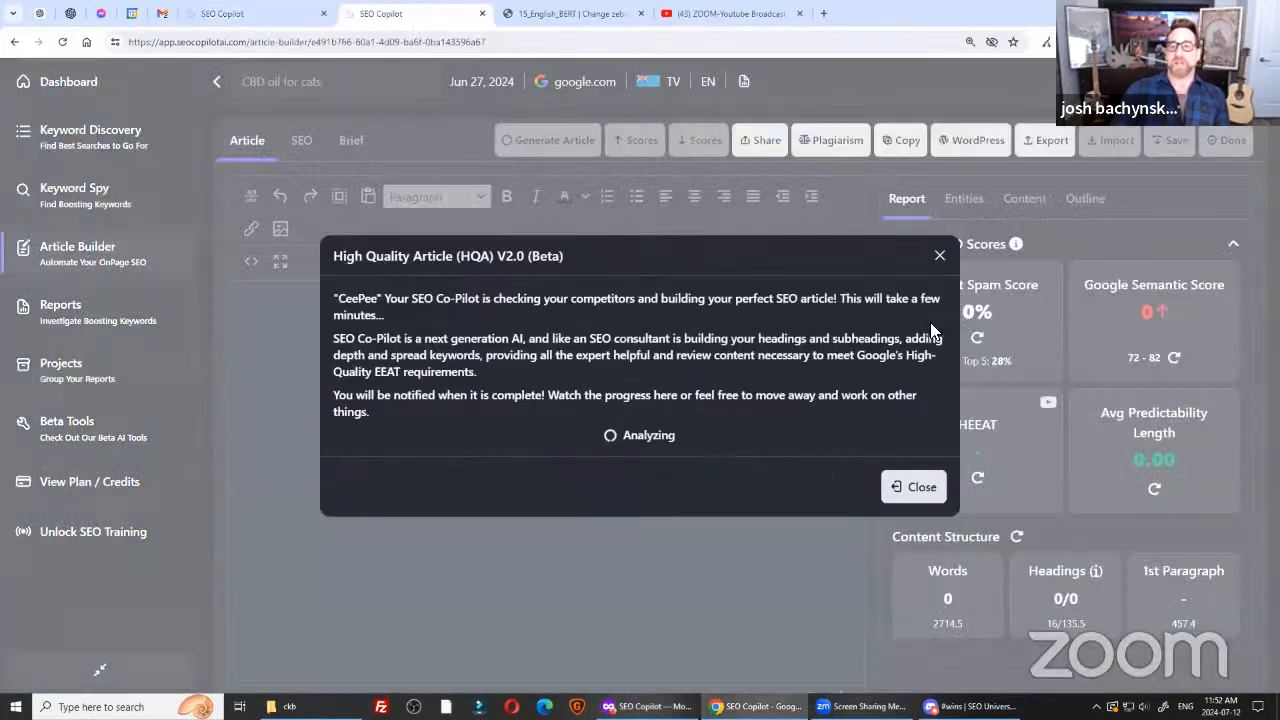
{"action": "left_click", "coordinate": [1028, 324]}
{"action": "left_click", "coordinate": [1028, 324]}
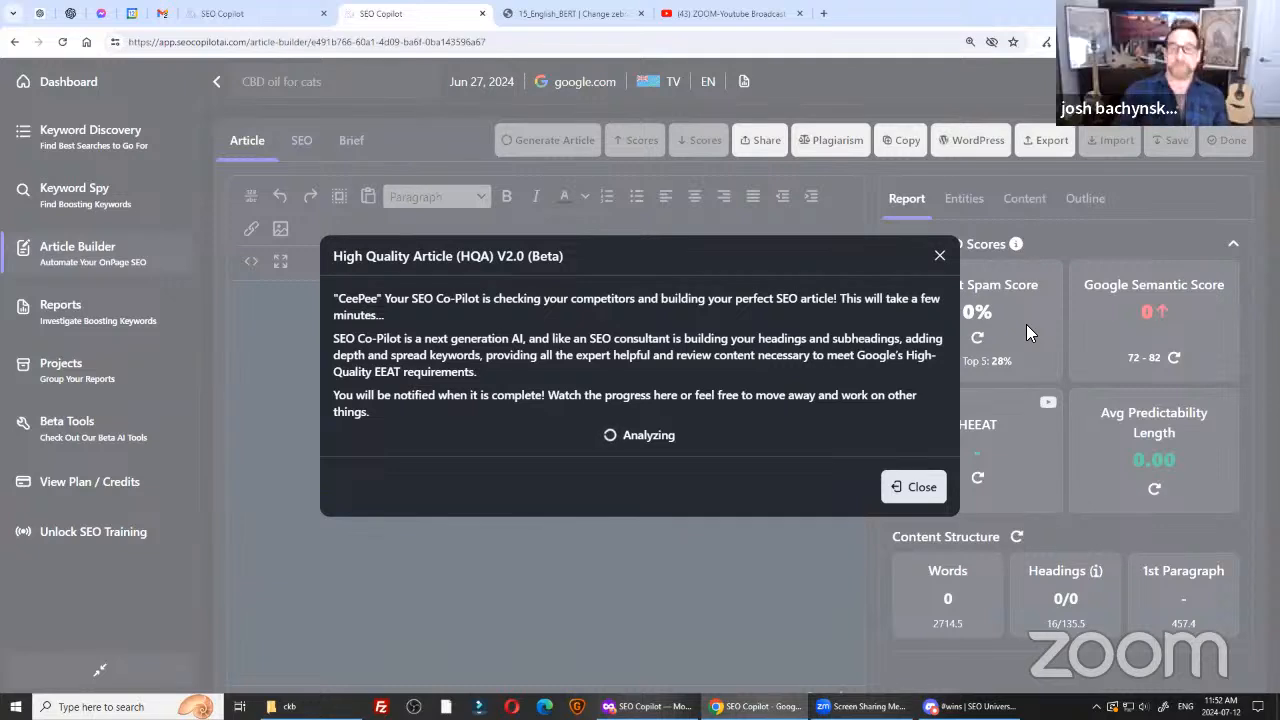
{"action": "key", "text": "ctrl"}
{"action": "key", "text": "ctrl"}
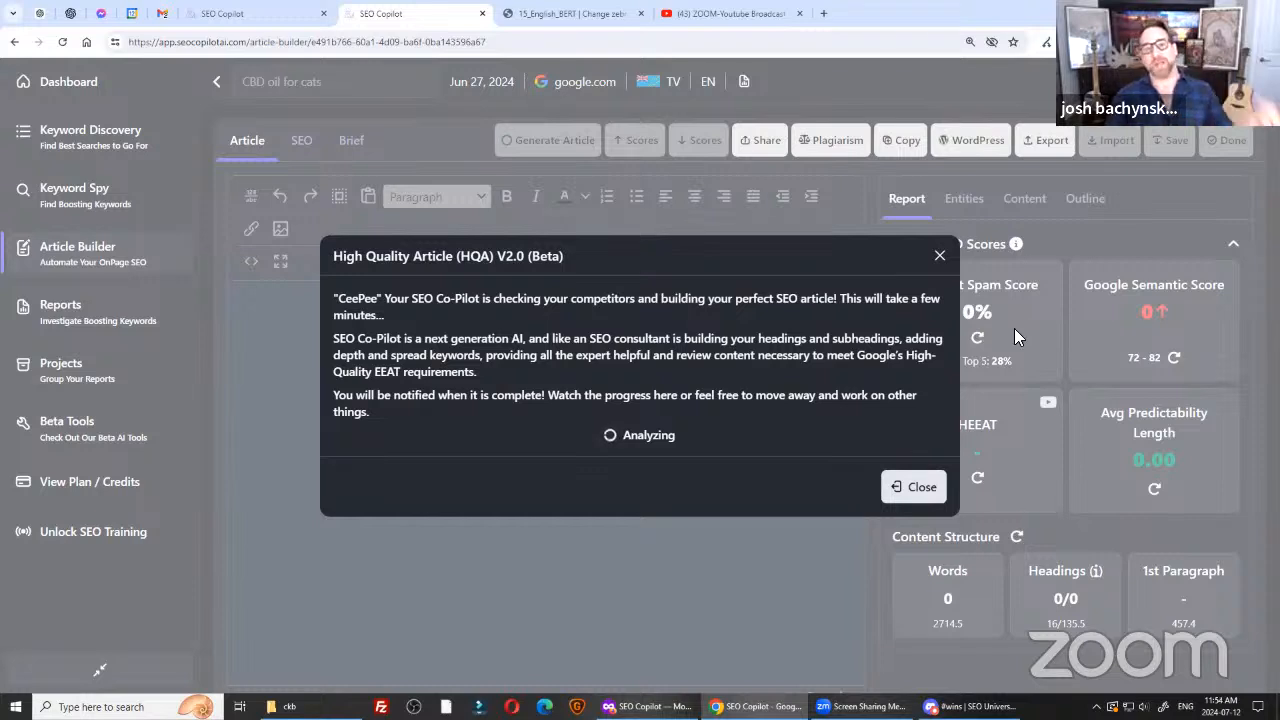
{"action": "left_click", "coordinate": [284, 90]}
{"action": "left_click", "coordinate": [284, 90]}
{"action": "left_click", "coordinate": [320, 95]}
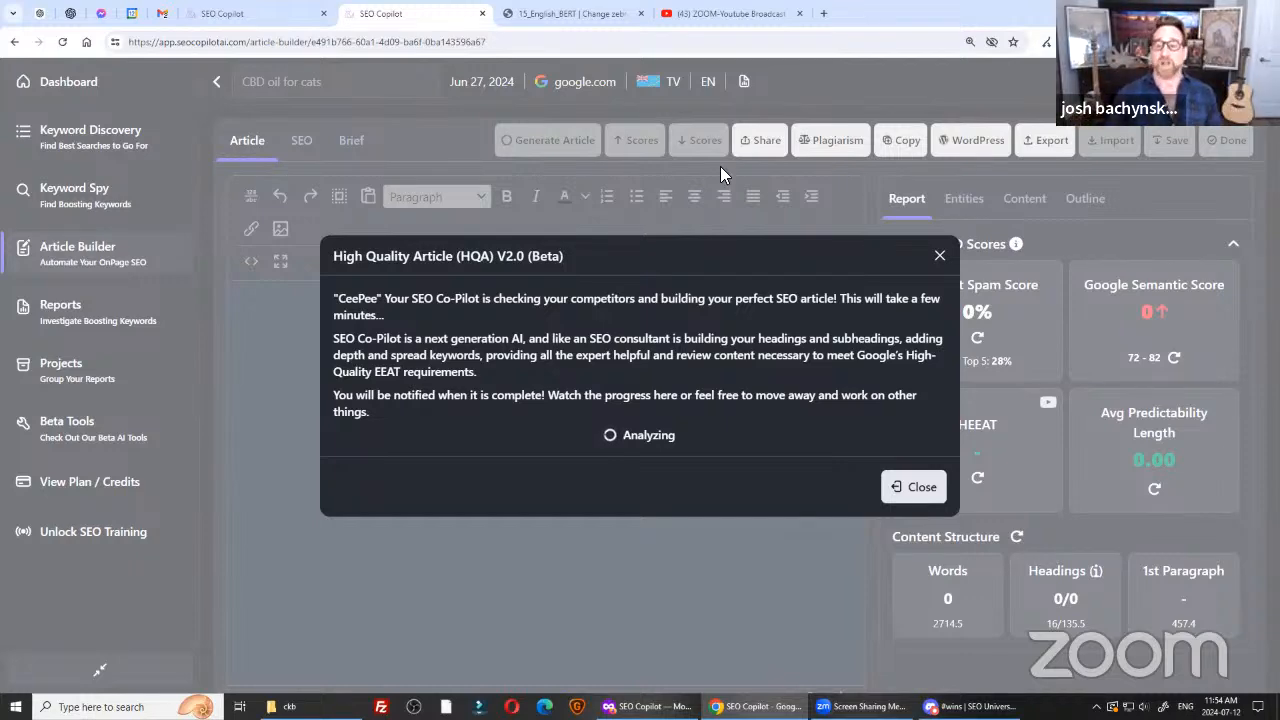
Open the google_api_content_warehouse PDF from the desktop in Adobe Acrobat and search it for "ymyl".
{"action": "left_click", "coordinate": [1277, 708]}
{"action": "double_click", "coordinate": [31, 361]}
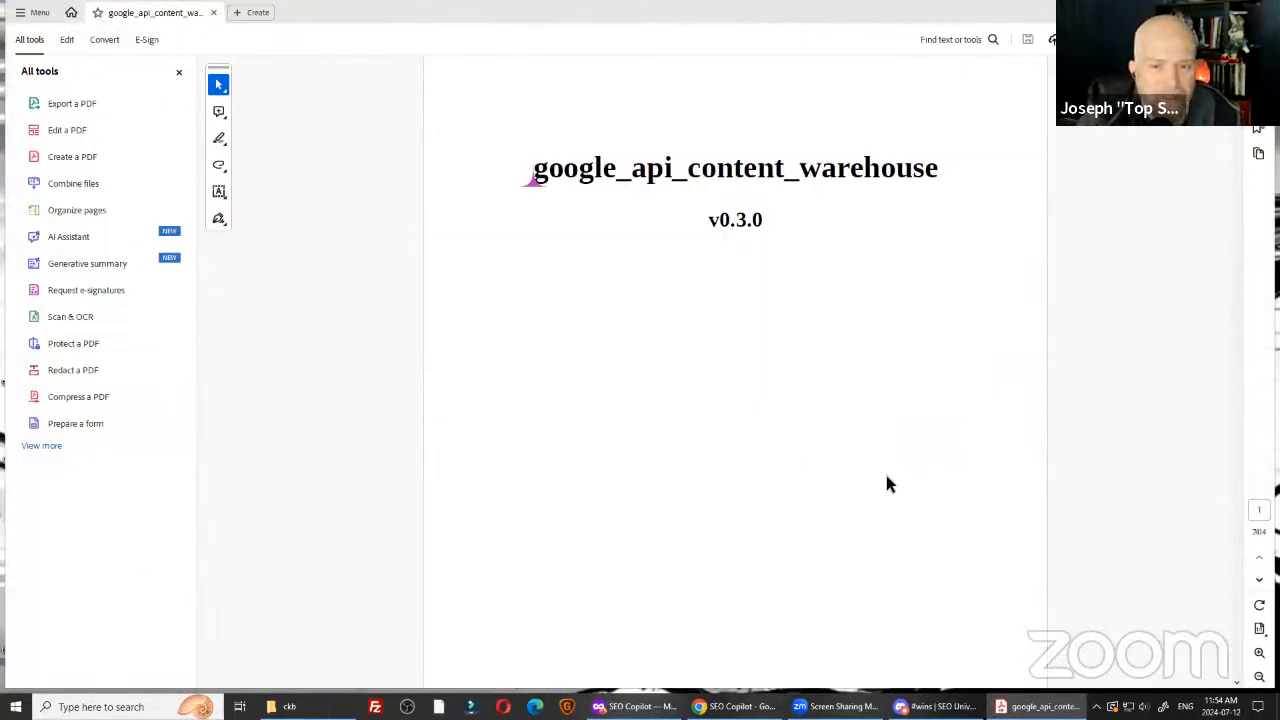
{"action": "key", "text": "ctrl+f"}
{"action": "type", "text": "ymyl"}
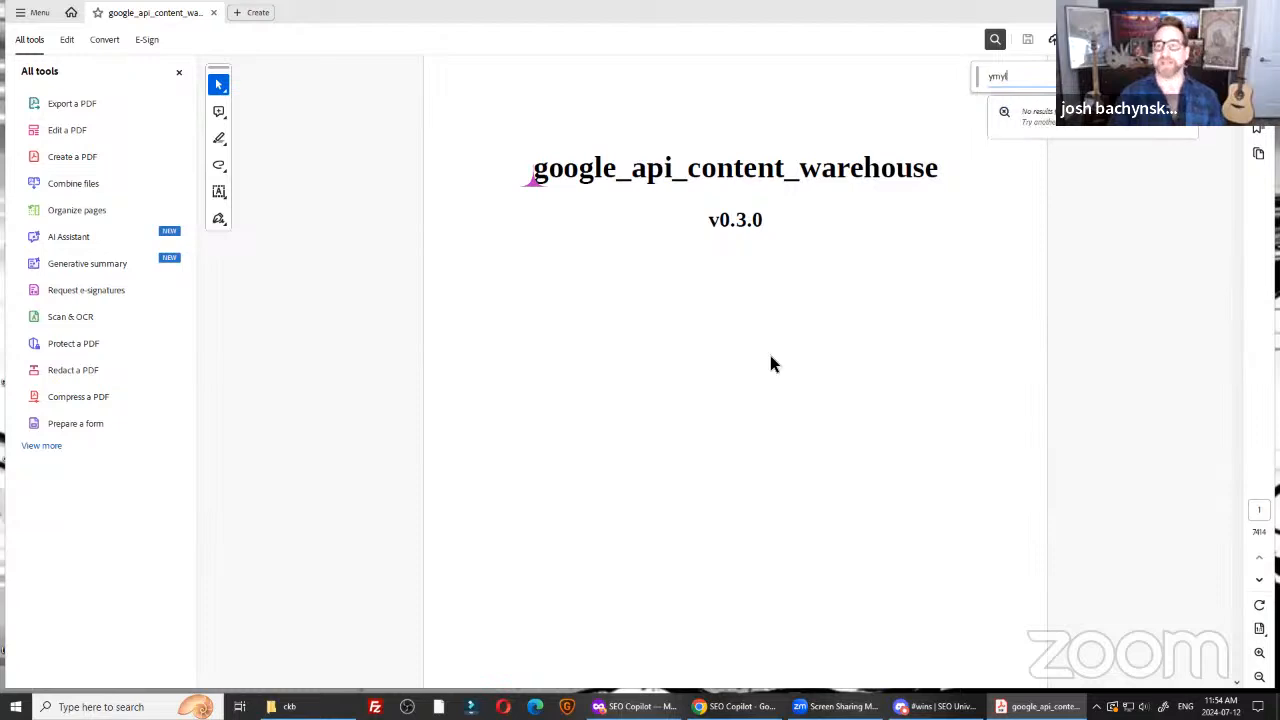
{"action": "key", "text": "Return"}
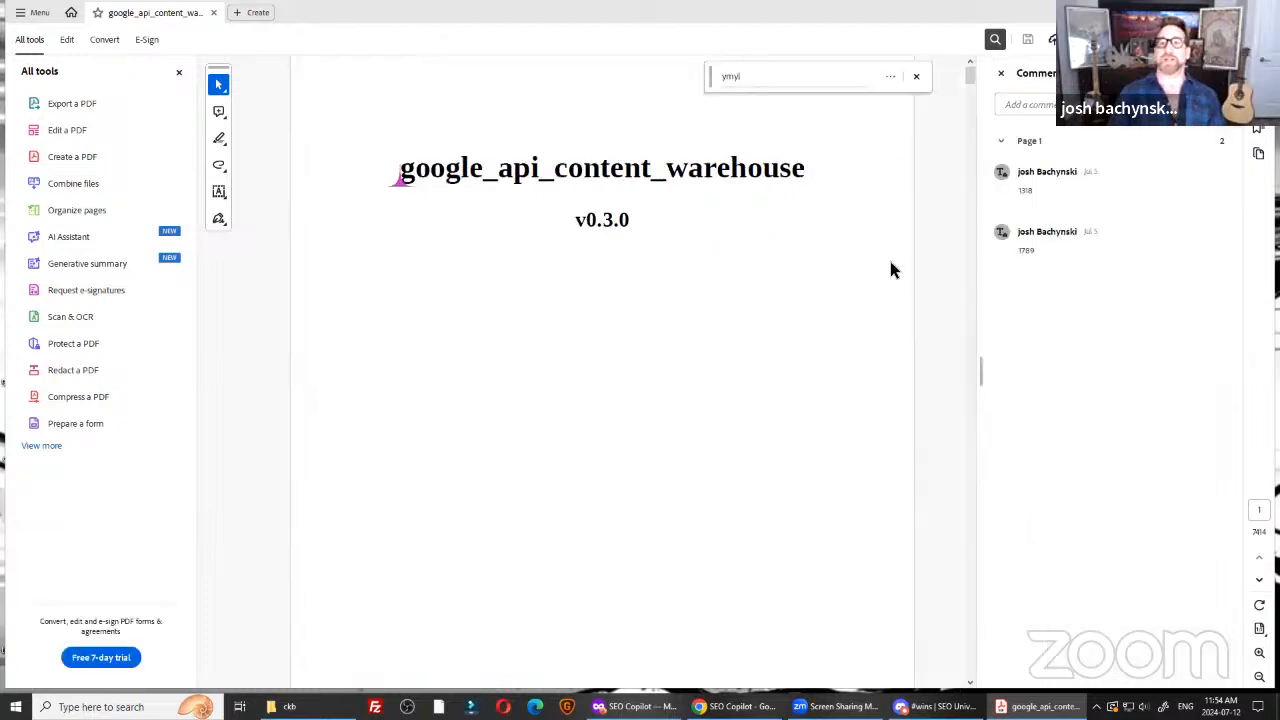
{"action": "left_click", "coordinate": [767, 78]}
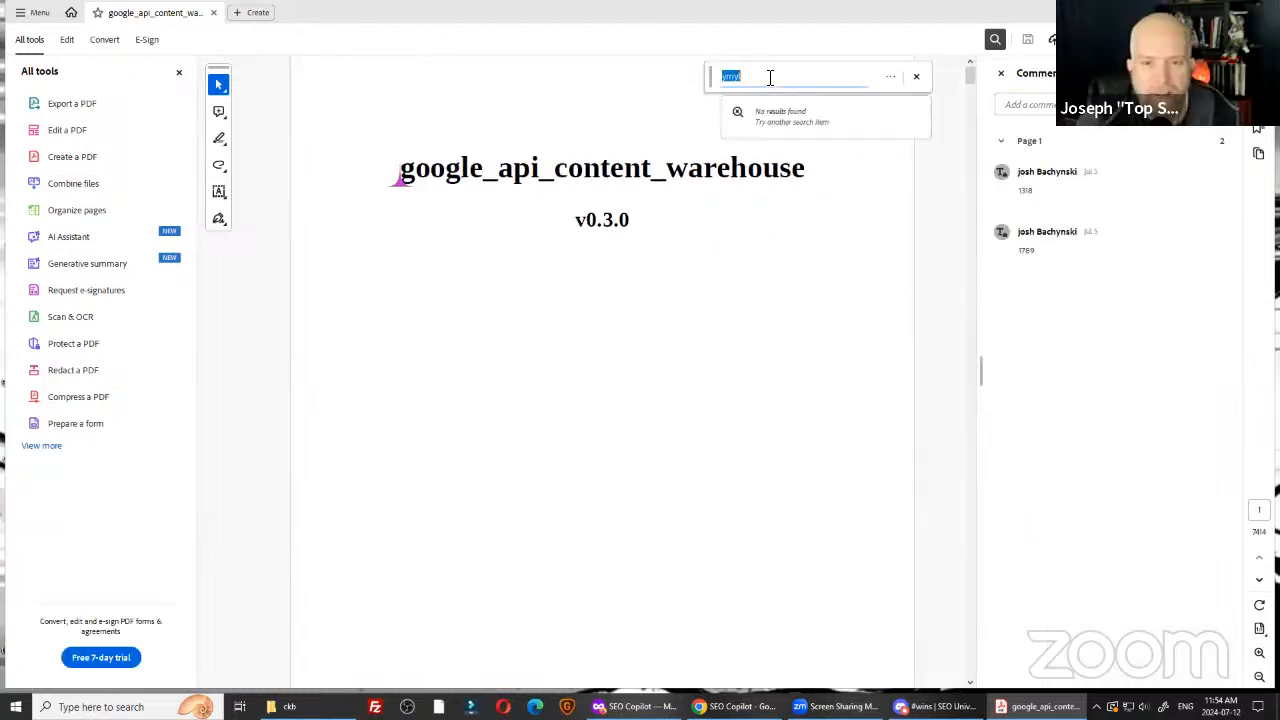
{"action": "key", "text": "Return"}
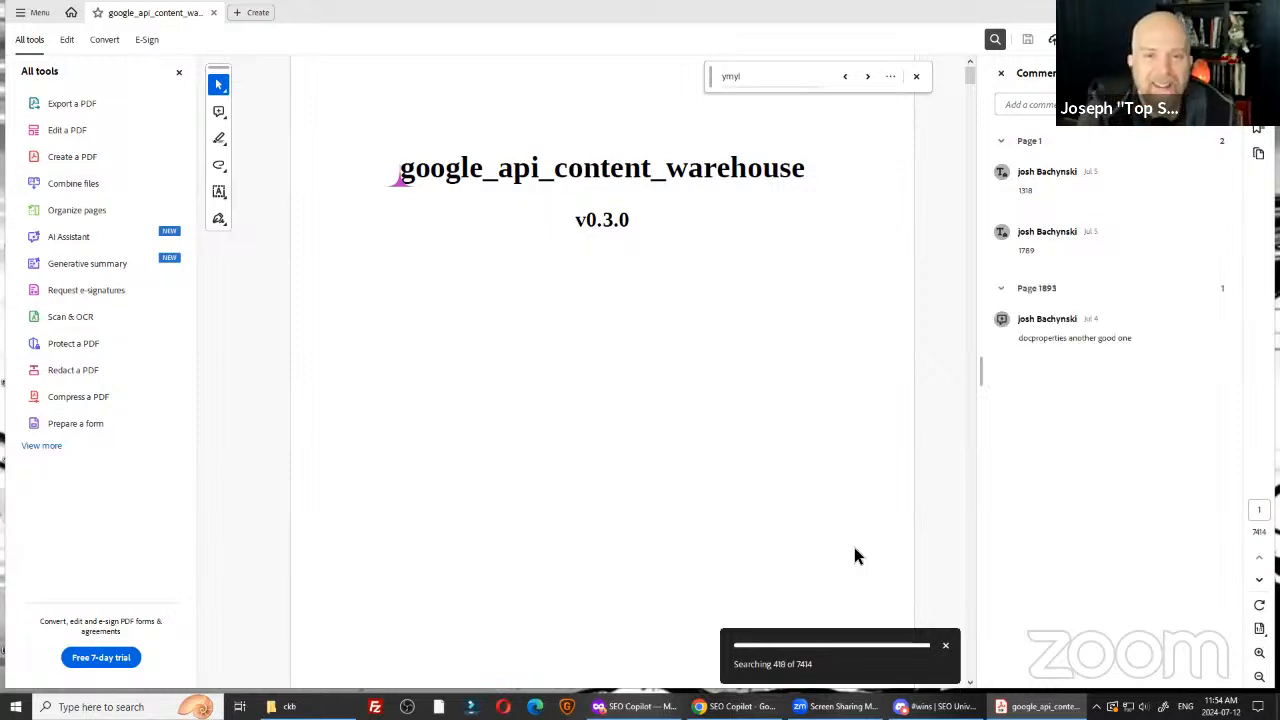
{"action": "left_click", "coordinate": [1043, 275]}
{"action": "left_click", "coordinate": [1048, 346]}
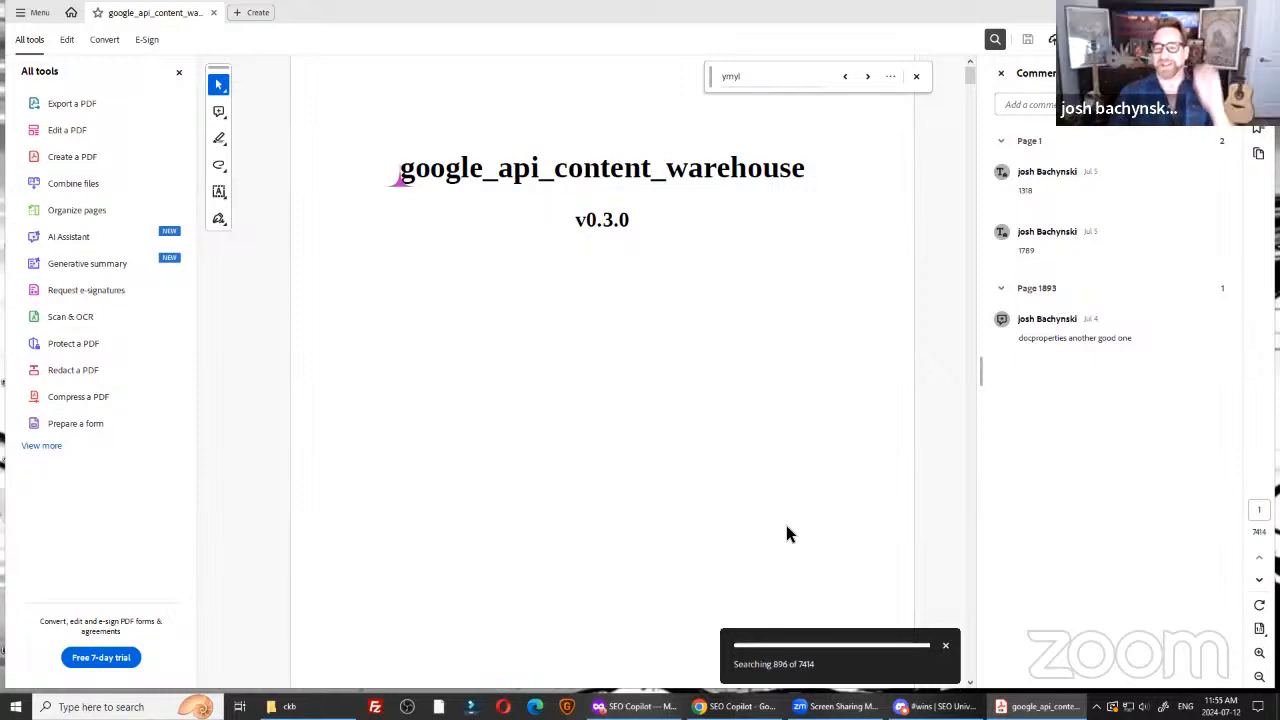
{"action": "key", "text": "ctrl"}
{"action": "key", "text": "ctrl"}
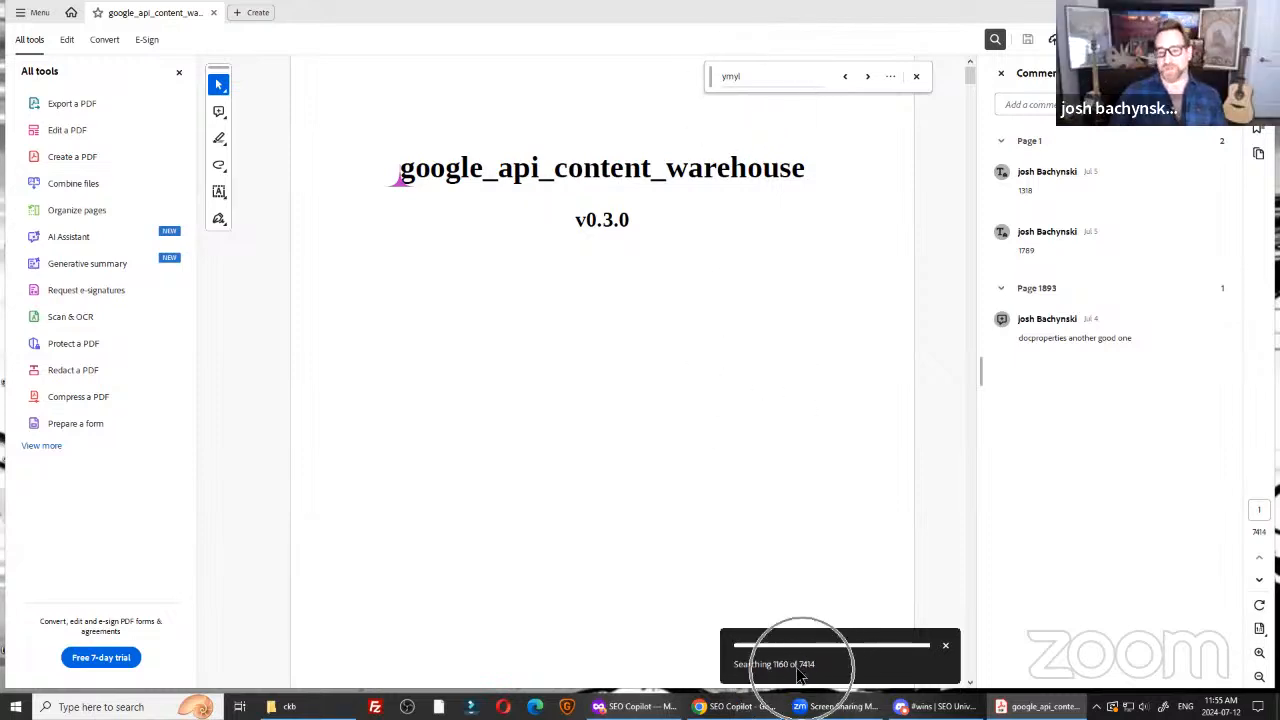
{"action": "key", "text": "ctrl"}
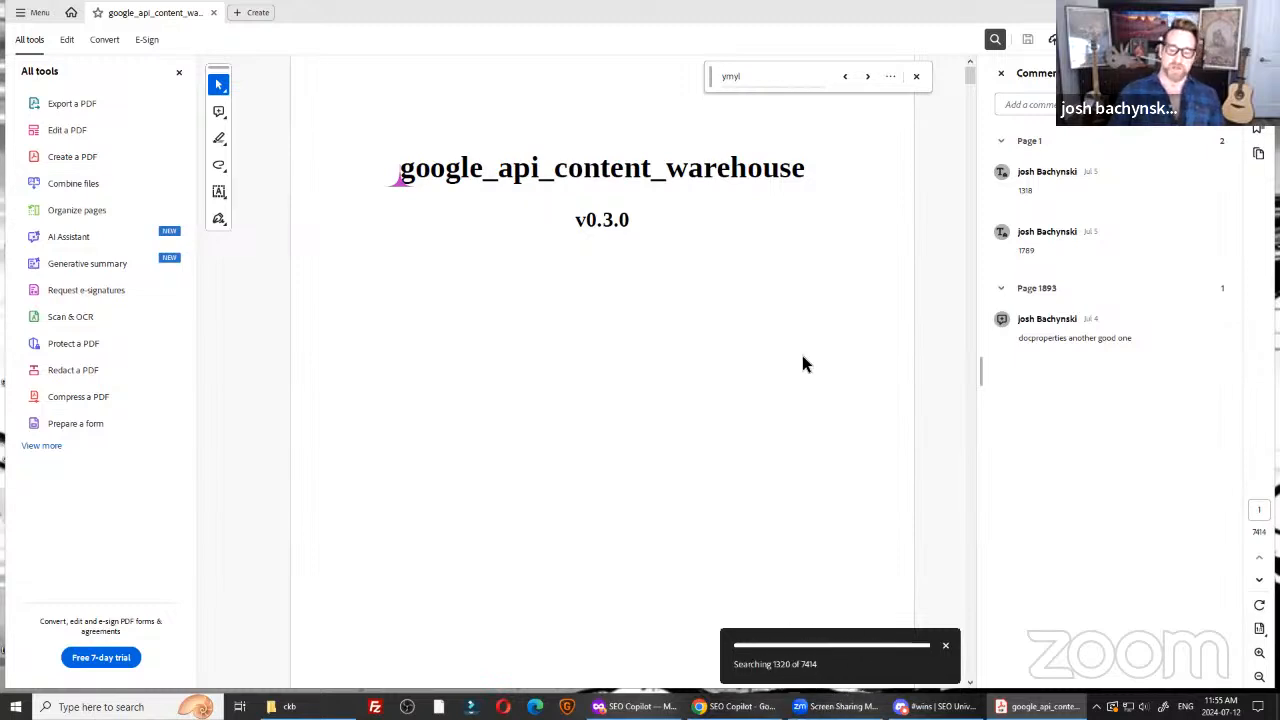
Return to SEO Copilot, dismiss the CBD oil for cats generation progress, and open the second roaming photo booth rental report in the Article Builder.
{"action": "key", "text": "alt+Tab"}
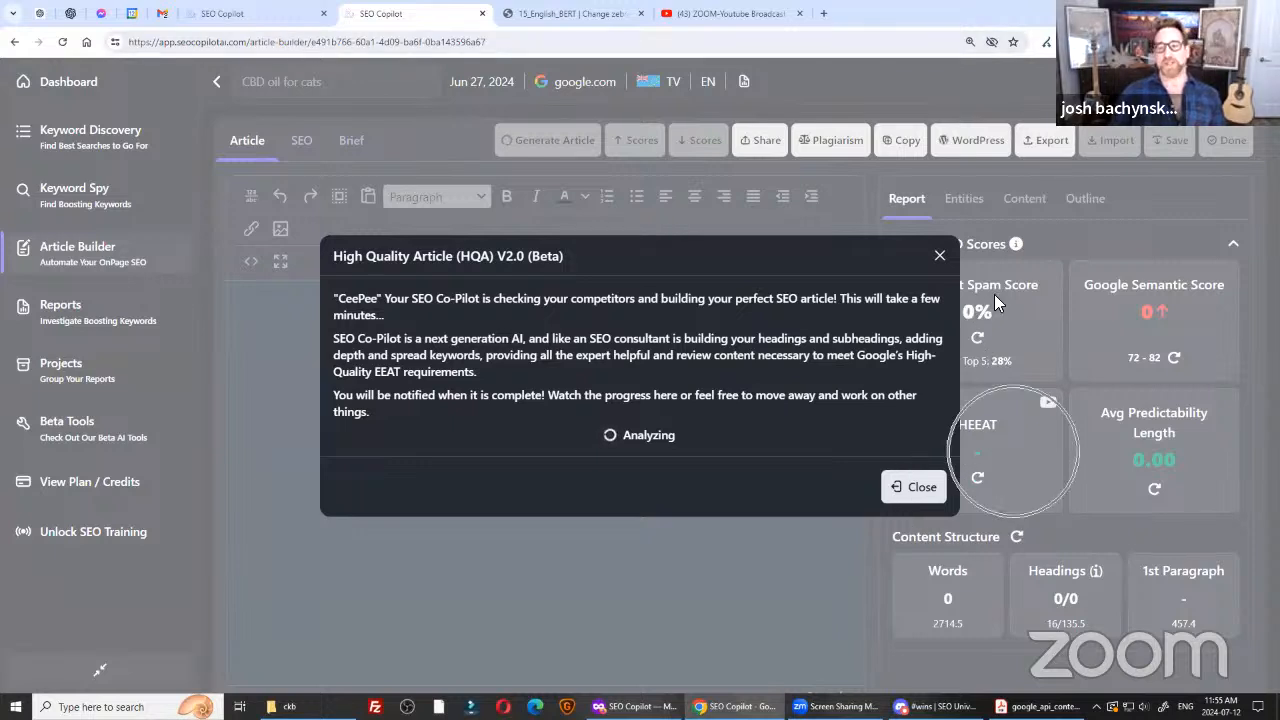
{"action": "left_click", "coordinate": [912, 490]}
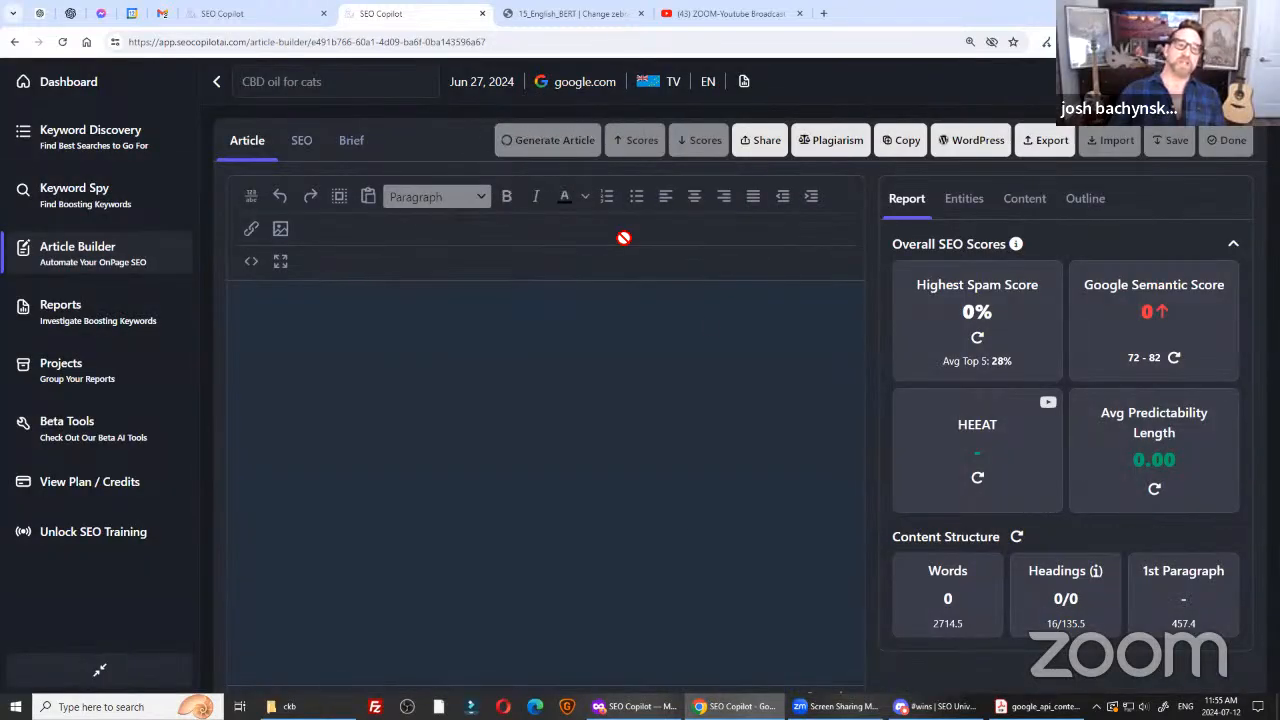
{"action": "left_click", "coordinate": [80, 328]}
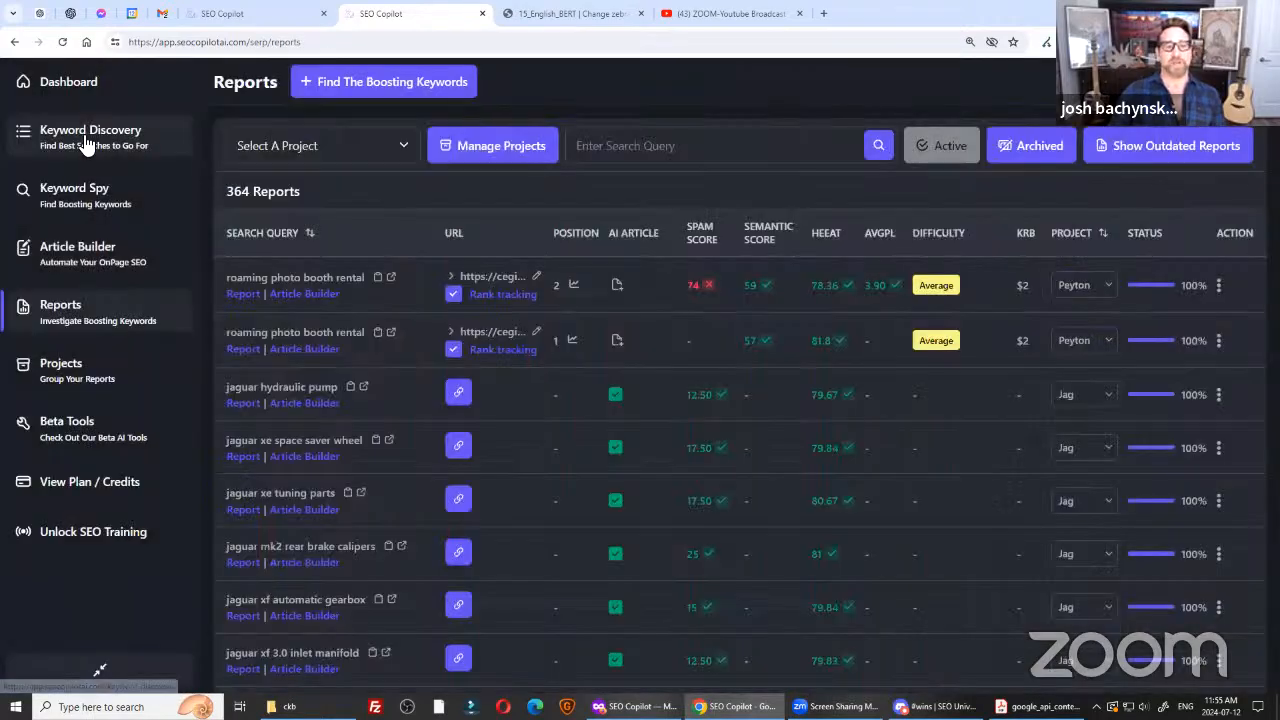
{"action": "left_click", "coordinate": [78, 136]}
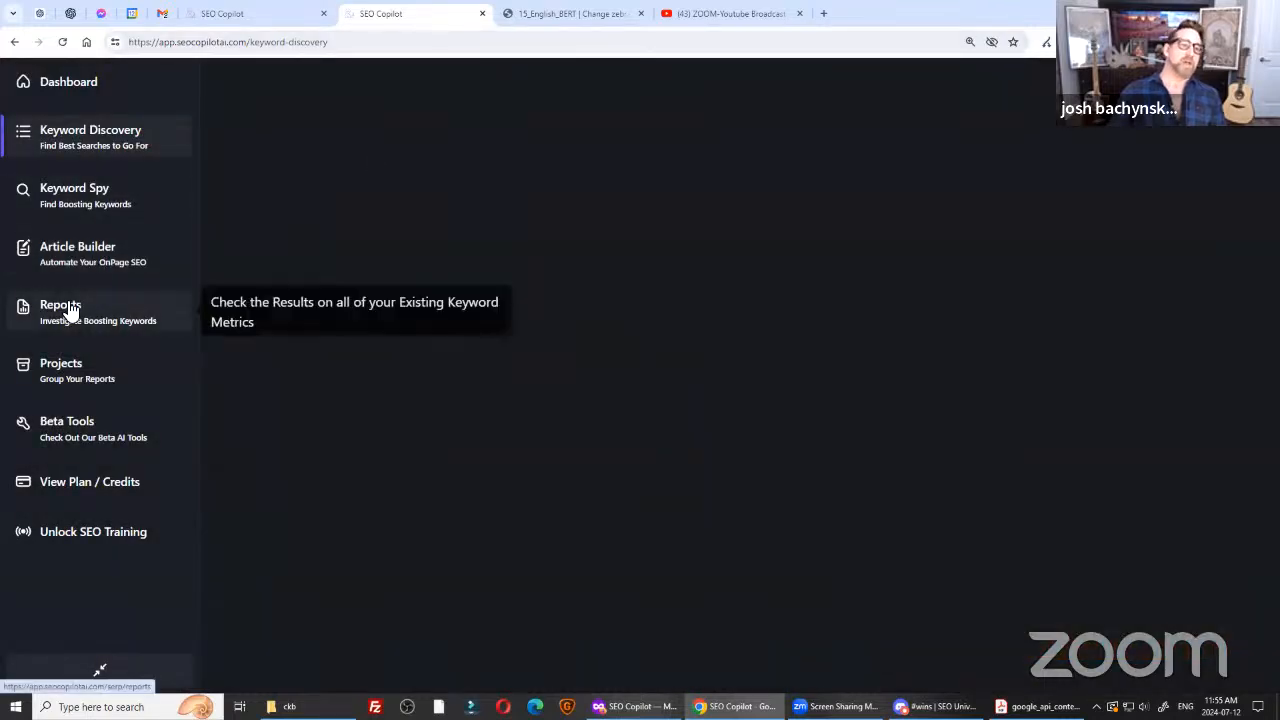
{"action": "left_click", "coordinate": [64, 254]}
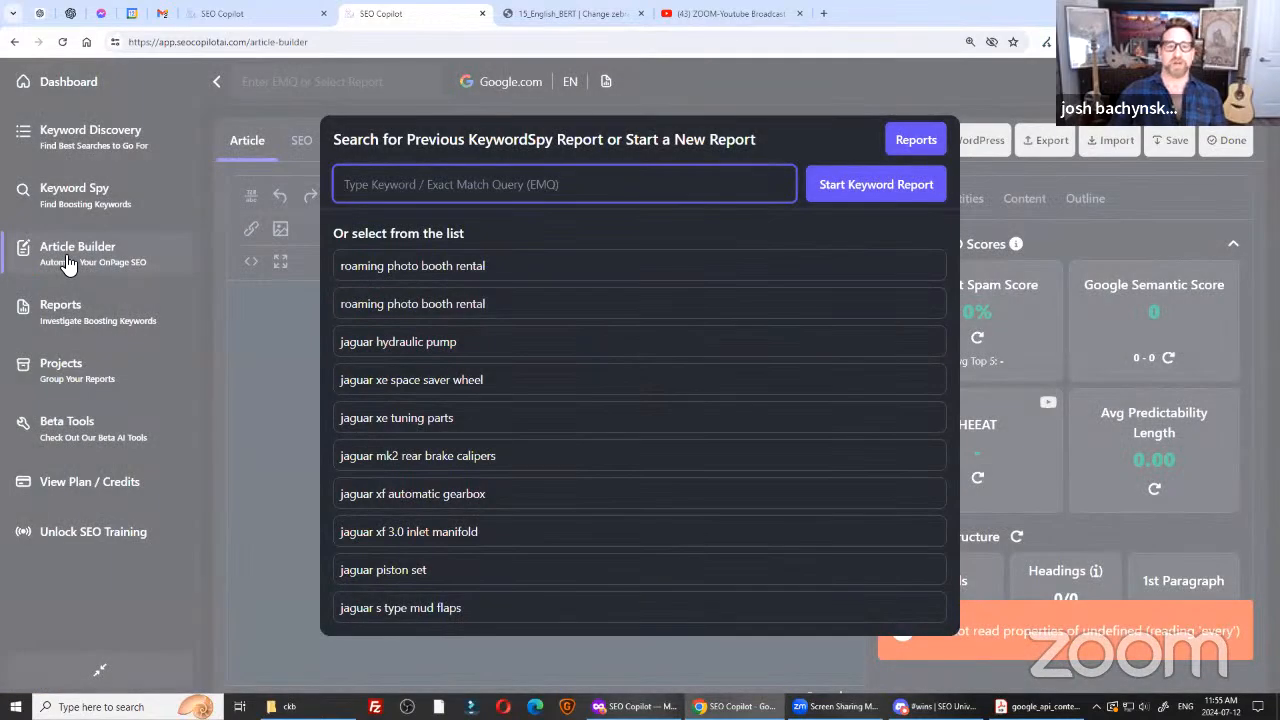
{"action": "left_click", "coordinate": [420, 304]}
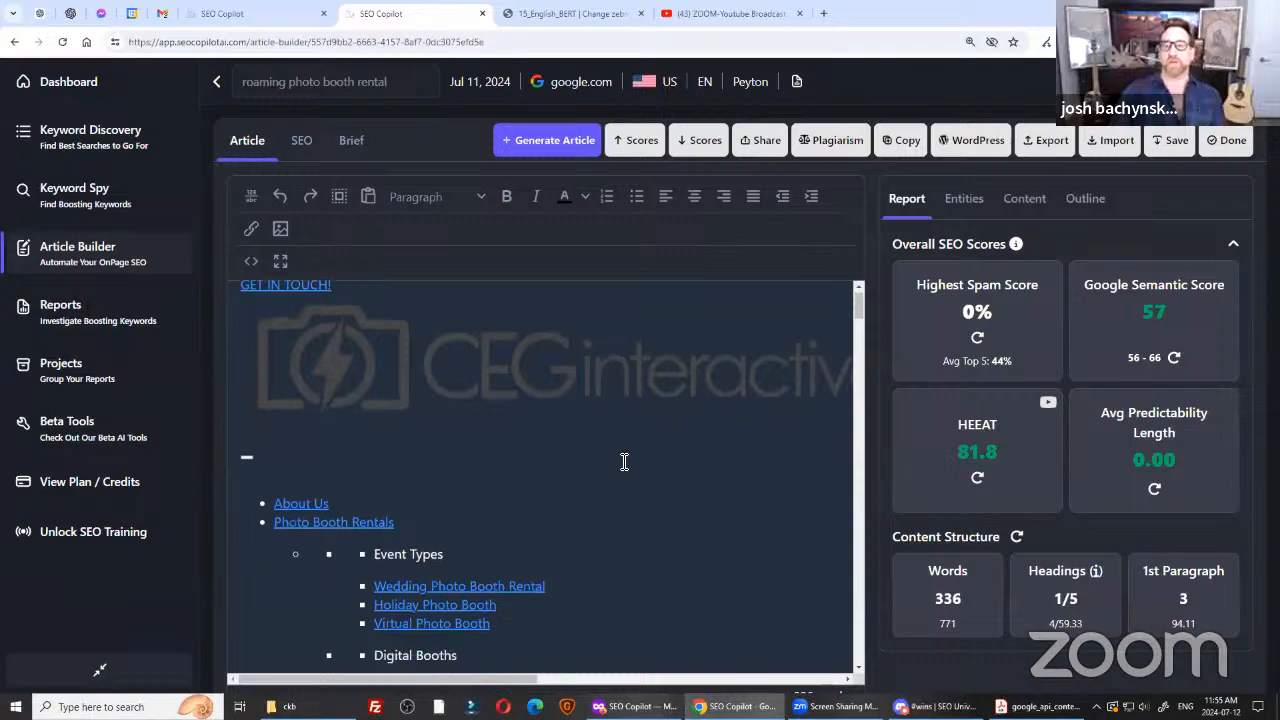
Examine the imported roaming photo booth rental page content in the article editor from beginning to end.
{"action": "scroll", "coordinate": [616, 454], "scroll_direction": "down", "scroll_amount": 15}
{"action": "scroll", "coordinate": [626, 463], "scroll_direction": "down", "scroll_amount": 20}
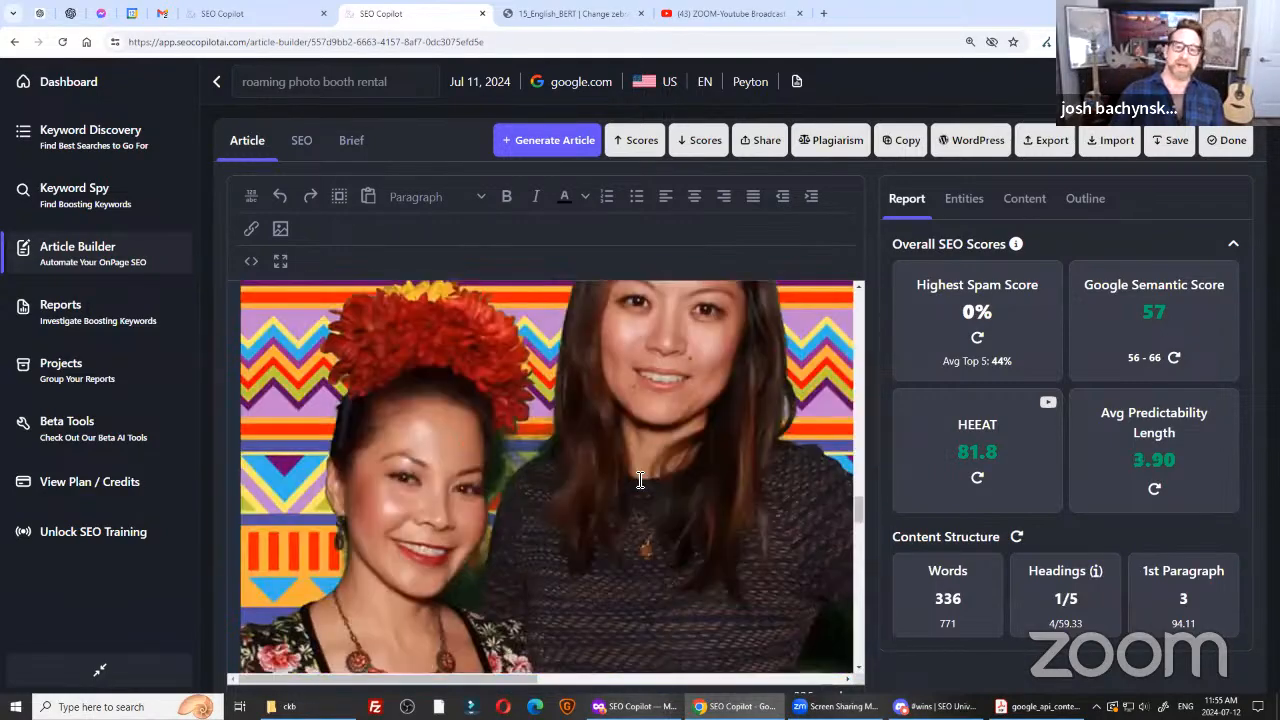
{"action": "scroll", "coordinate": [640, 480], "scroll_direction": "down", "scroll_amount": 20}
{"action": "scroll", "coordinate": [710, 486], "scroll_direction": "down", "scroll_amount": 4}
{"action": "scroll", "coordinate": [710, 489], "scroll_direction": "up", "scroll_amount": 1}
{"action": "scroll", "coordinate": [712, 491], "scroll_direction": "down", "scroll_amount": 1}
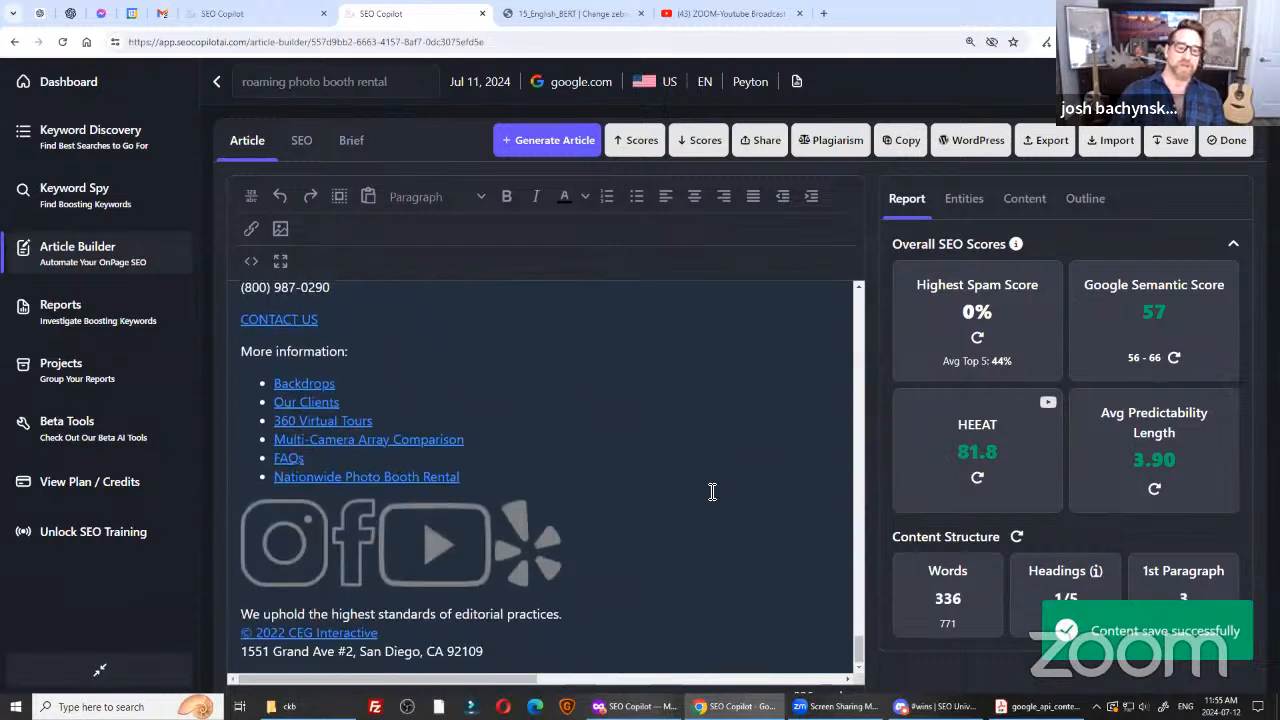
{"action": "scroll", "coordinate": [360, 630], "scroll_direction": "up", "scroll_amount": 15}
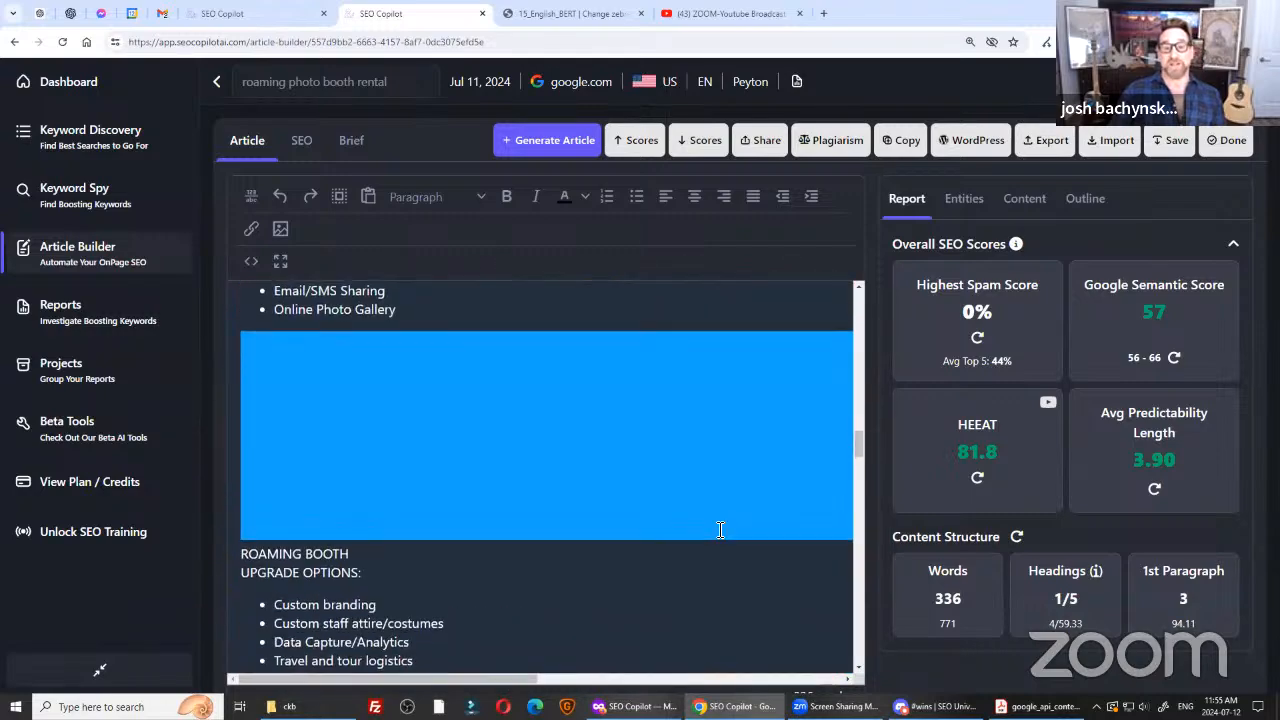
{"action": "scroll", "coordinate": [720, 530], "scroll_direction": "up", "scroll_amount": 15}
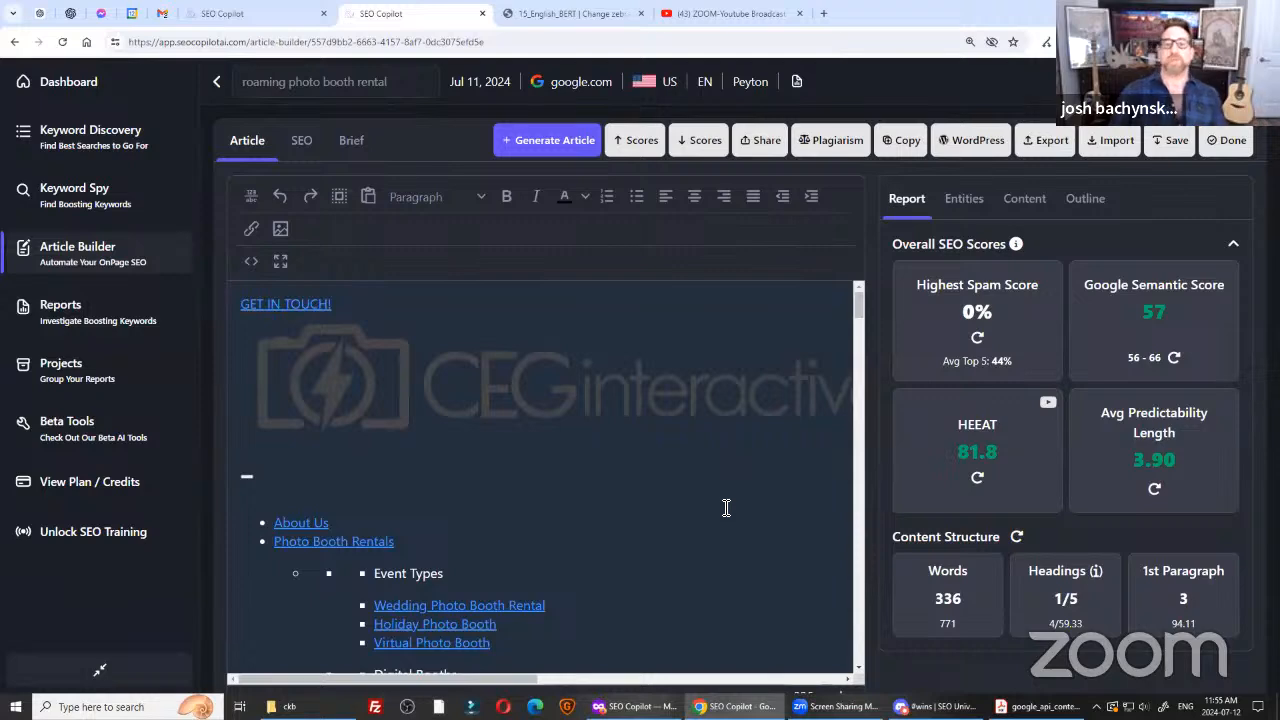
View the article's HTML source code, close it without saving, and point out the WordPress publishing option.
{"action": "left_click", "coordinate": [251, 261]}
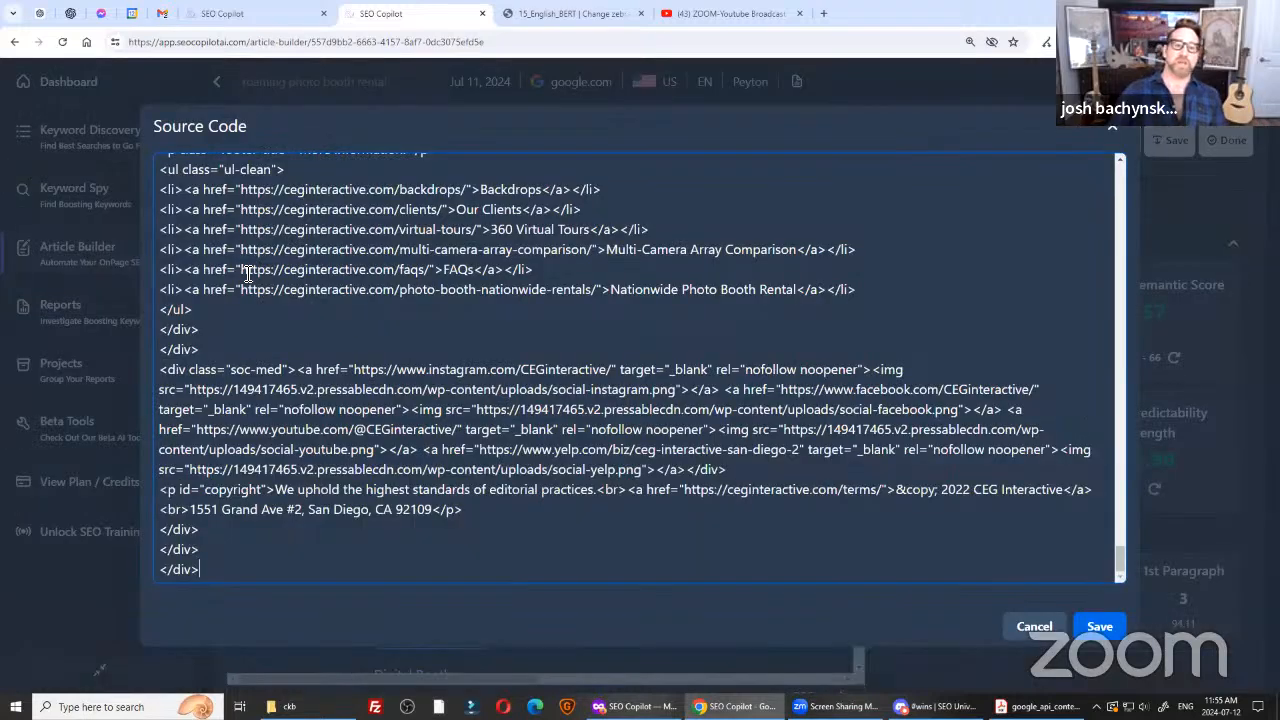
{"action": "left_click", "coordinate": [1022, 628]}
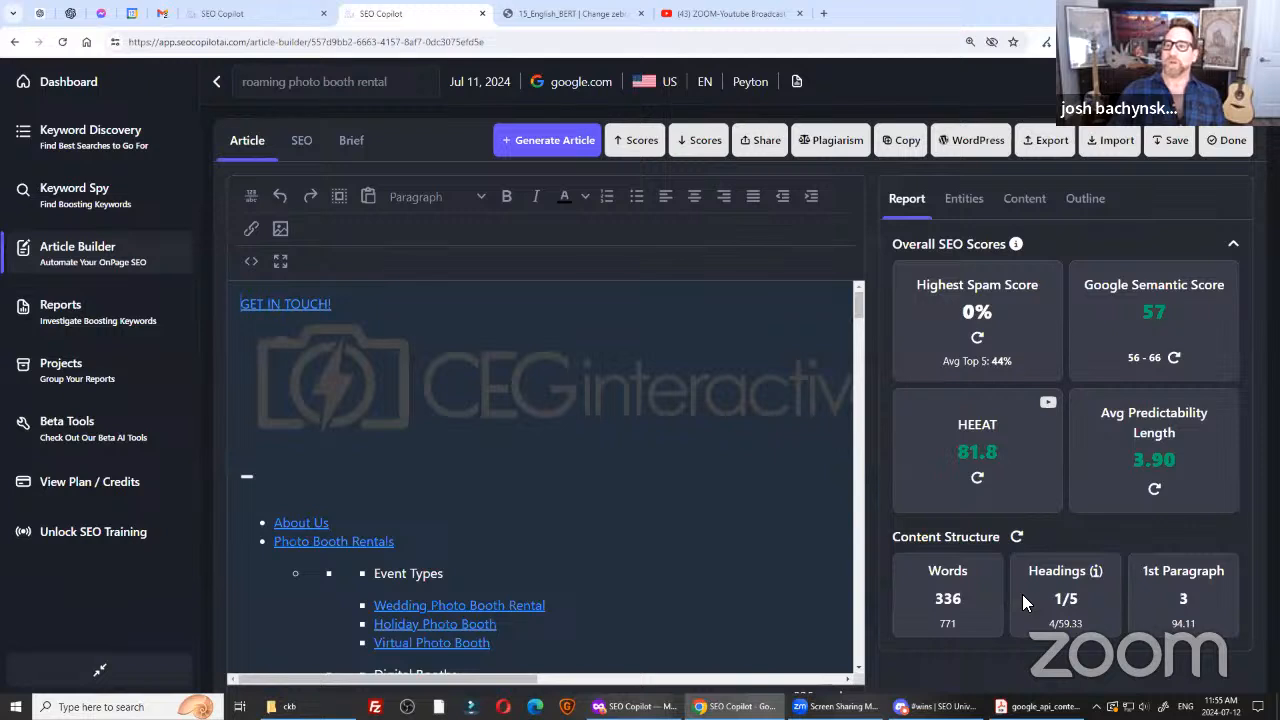
{"action": "left_click", "coordinate": [970, 148]}
{"action": "left_click", "coordinate": [970, 148]}
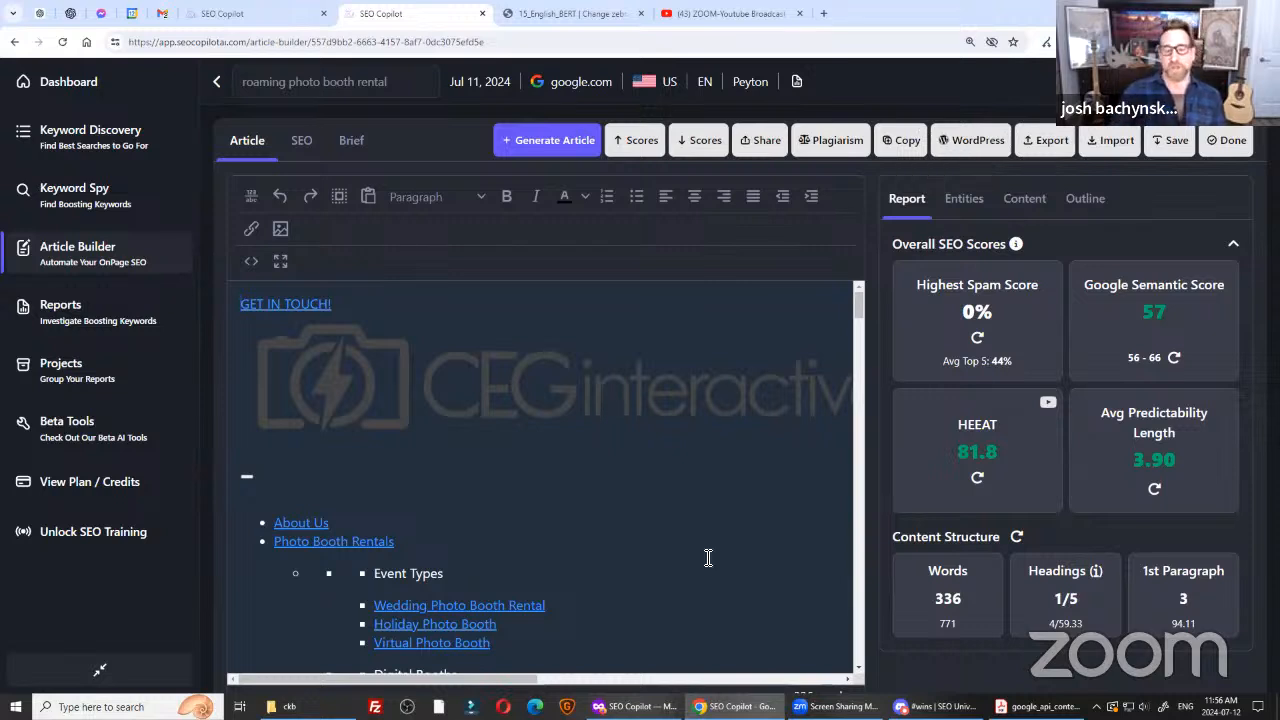
Open the High Quality Article generation options for roaming photo booth rental and review the topic and competitor page type fields.
{"action": "left_click", "coordinate": [536, 132]}
{"action": "key", "text": "ctrl"}
{"action": "key", "text": "ctrl"}
{"action": "key", "text": "ctrl"}
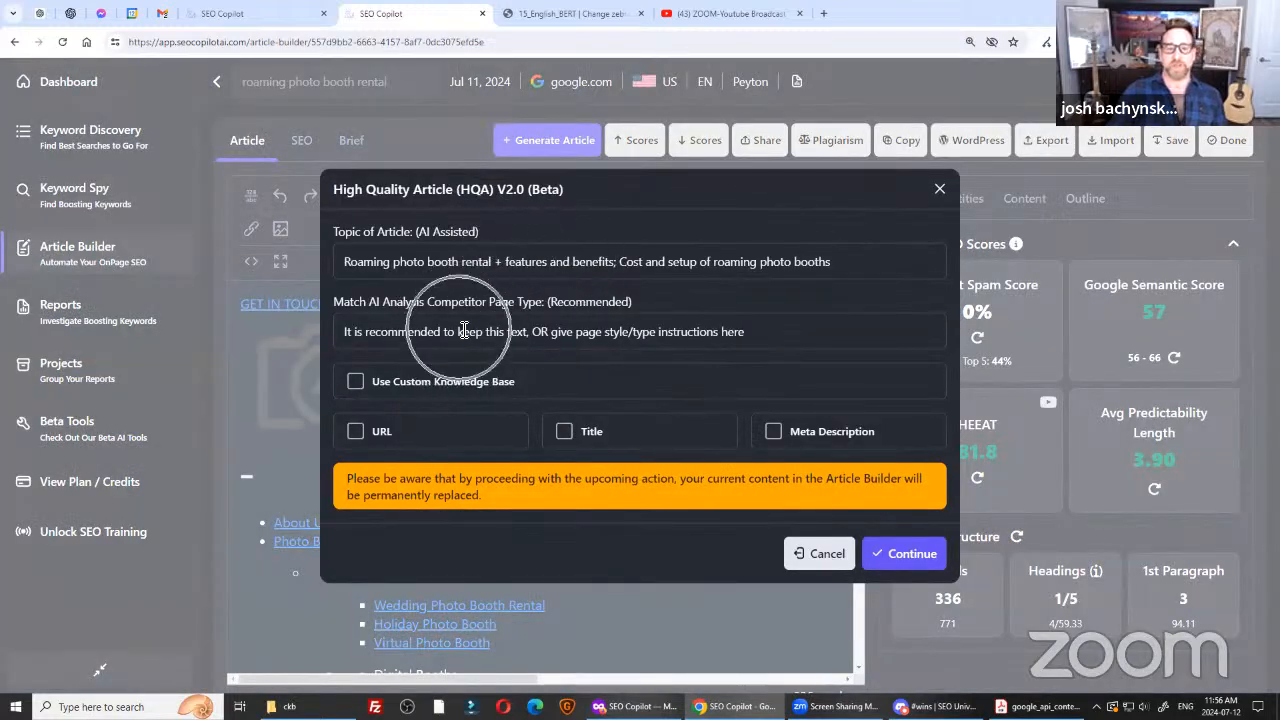
{"action": "key", "text": "ctrl"}
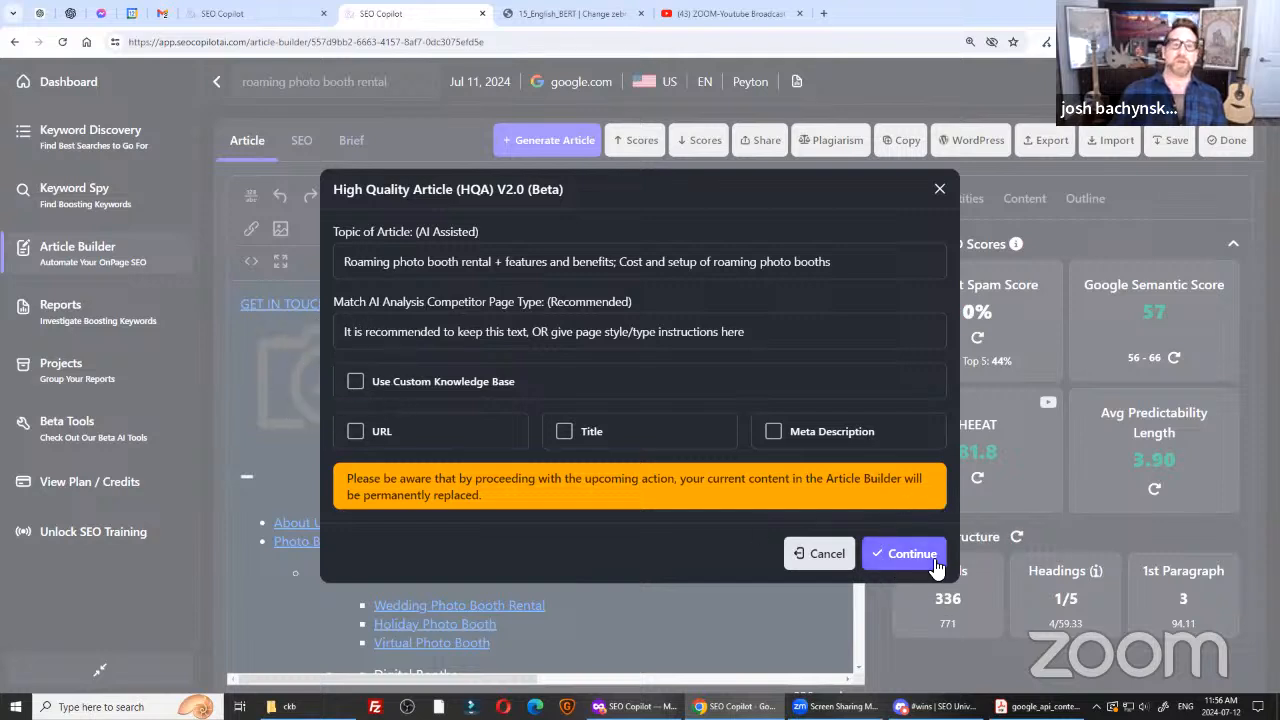
Switch to Discord and examine the track position rankings chart shared in the SEO University wins channel.
{"action": "key", "text": "alt+Tab"}
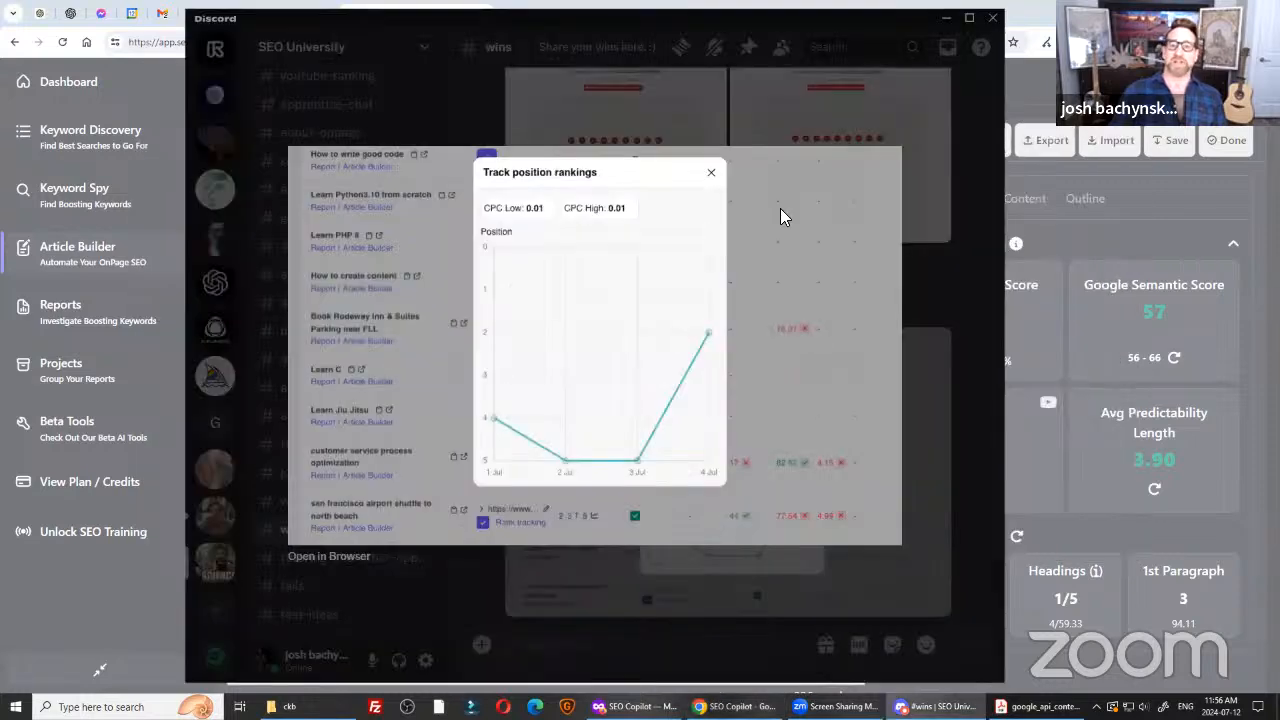
{"action": "key", "text": "ctrl"}
{"action": "key", "text": "ctrl"}
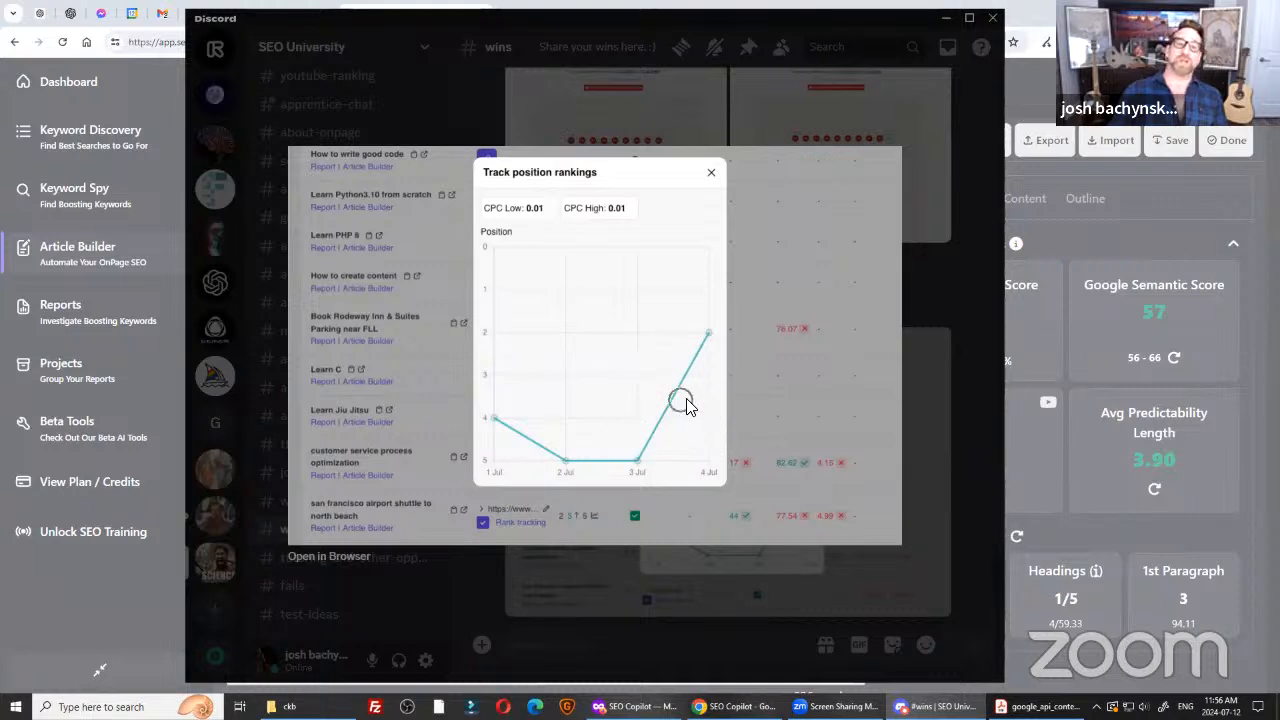